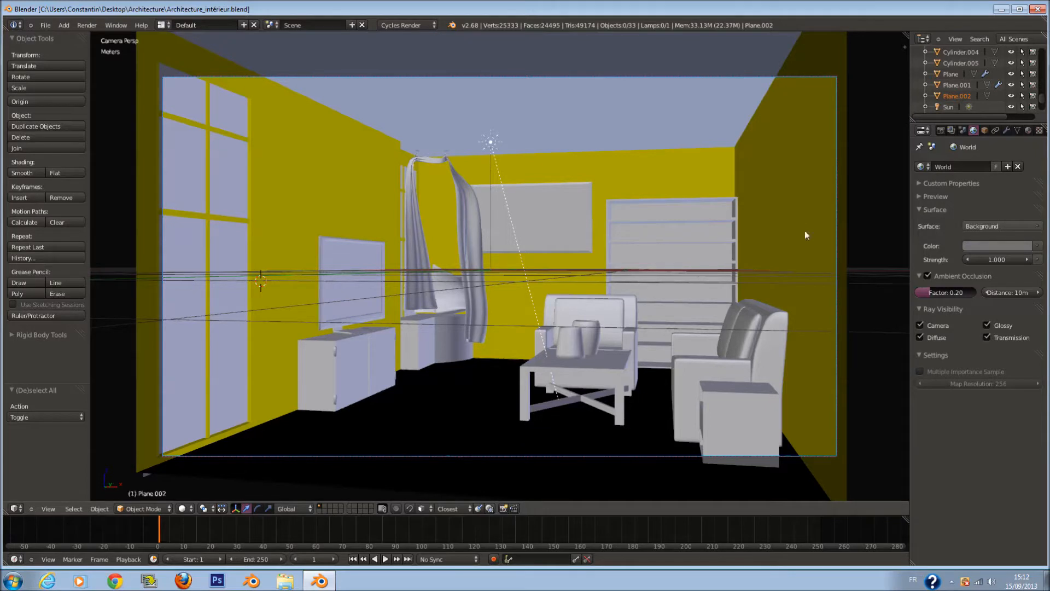
- Set the Cycles preview samples to 0 in the render sampling settings
left_click(942, 130)
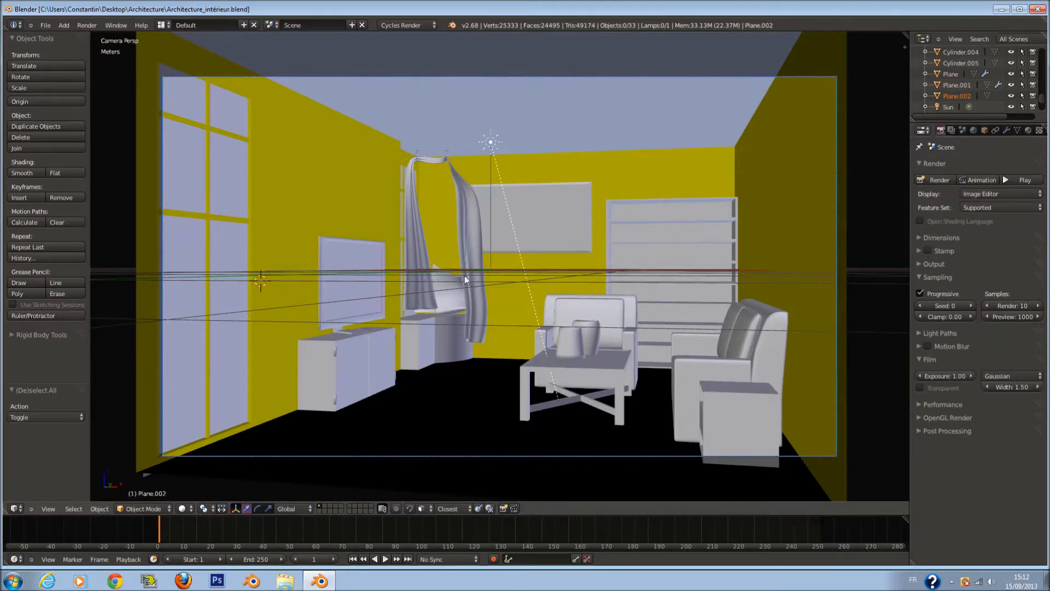
left_click(1011, 315)
type("2")
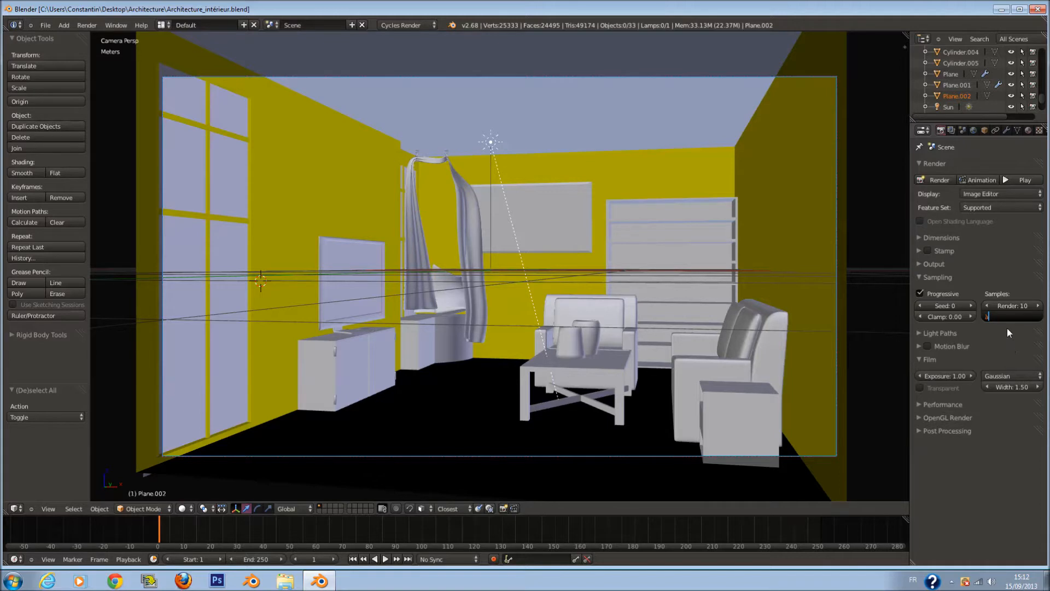
key("BackSpace")
type("0")
key("Return")
- Set the final render samples to 100 and save the file
left_click(1011, 306)
type("1")
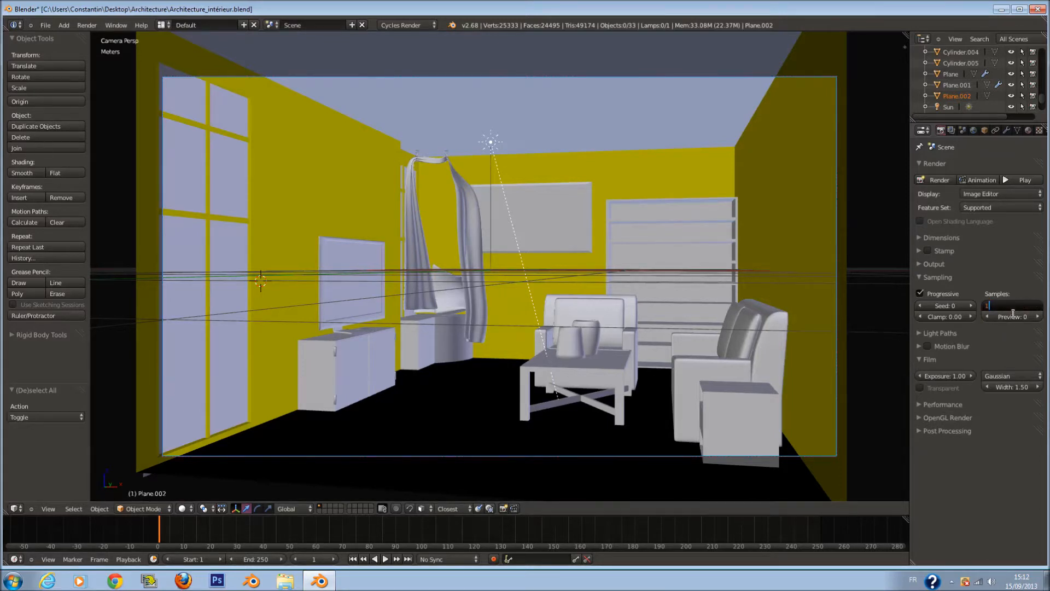
type("00")
key("Return")
key("ctrl+s")
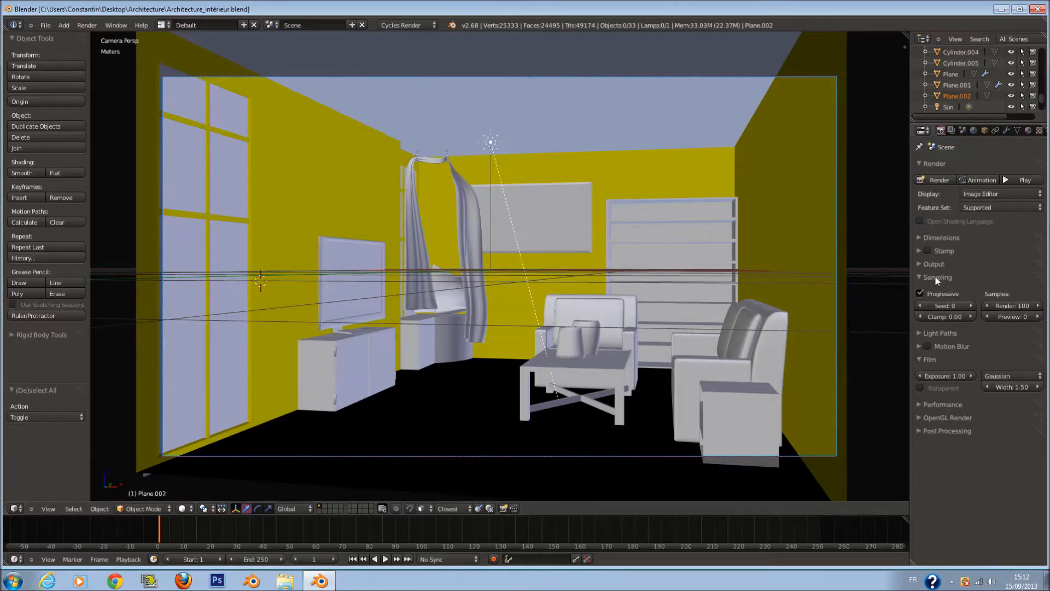
- Review the render resolution, scale percentage and image output format settings
left_click(941, 277)
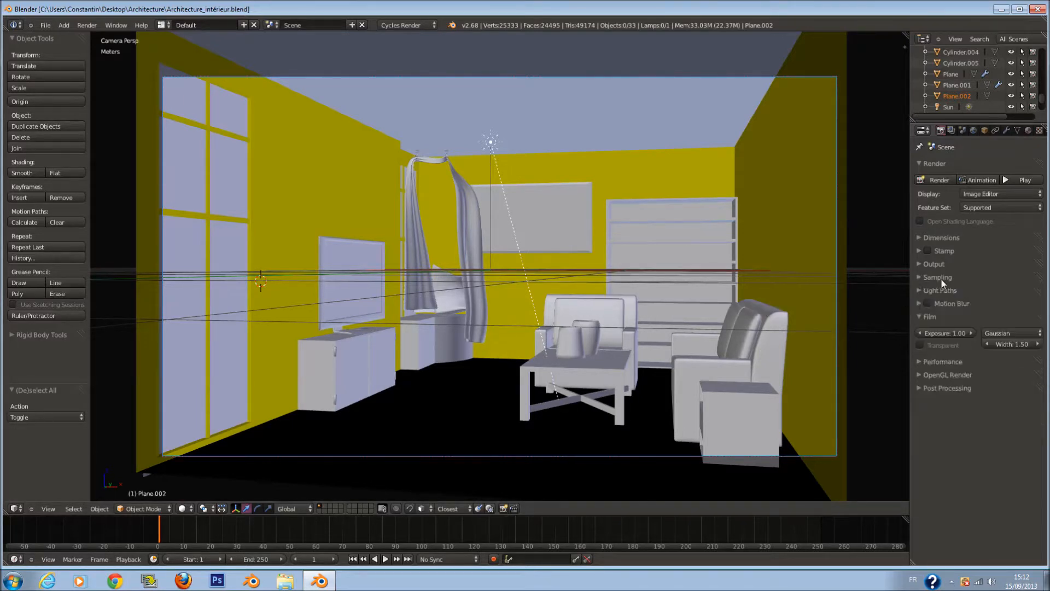
left_click(940, 263)
left_click(939, 263)
left_click(940, 265)
left_click(939, 265)
left_click(944, 236)
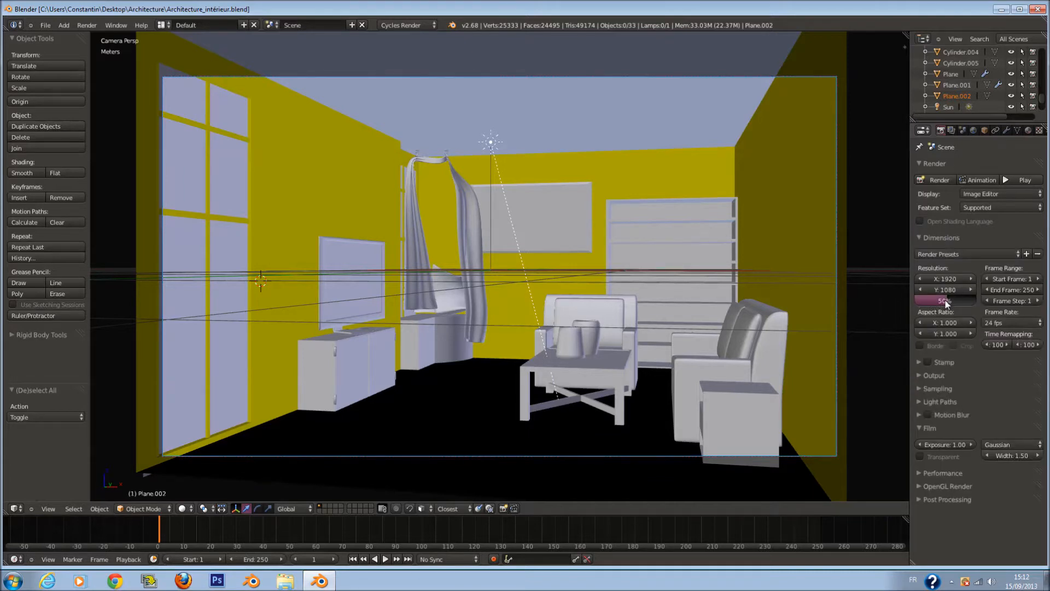
left_click(943, 234)
left_click(924, 263, "ctrl")
key("ctrl+s")
left_click(924, 263)
left_click(946, 166)
left_click(945, 166)
left_click(949, 180)
left_click(950, 179)
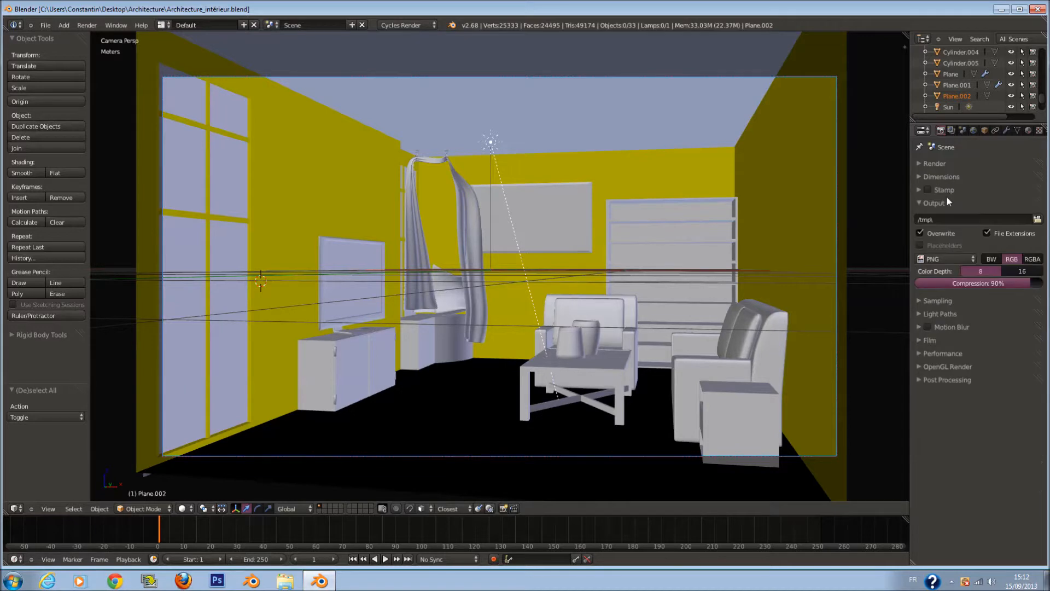
- Set the sampling clamp to 3.00 and the seed to 1
left_click(947, 205)
left_click(947, 214)
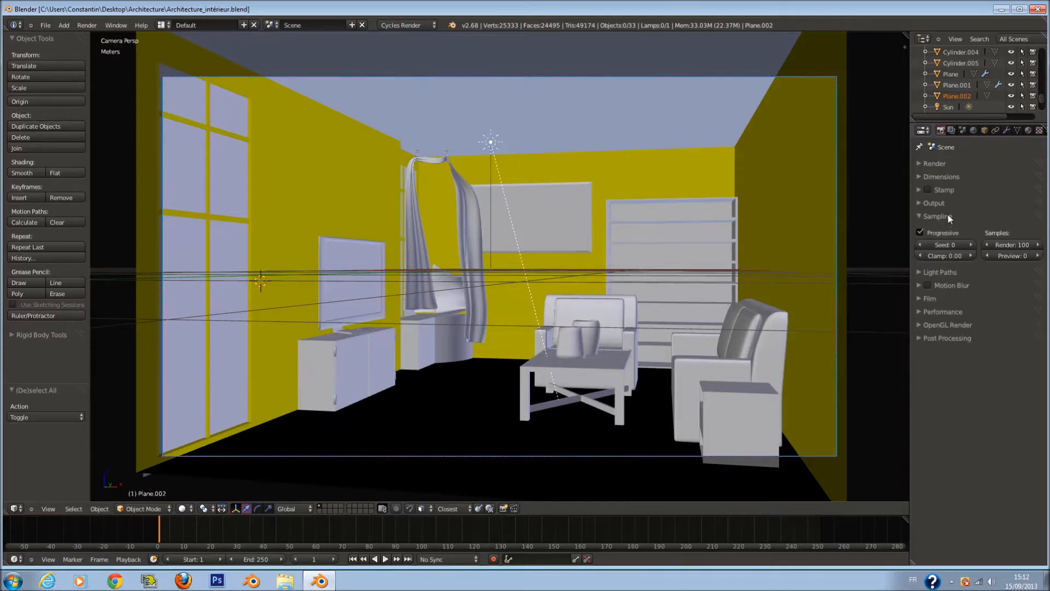
left_click(950, 256)
type("3")
key("Return")
left_click(958, 242)
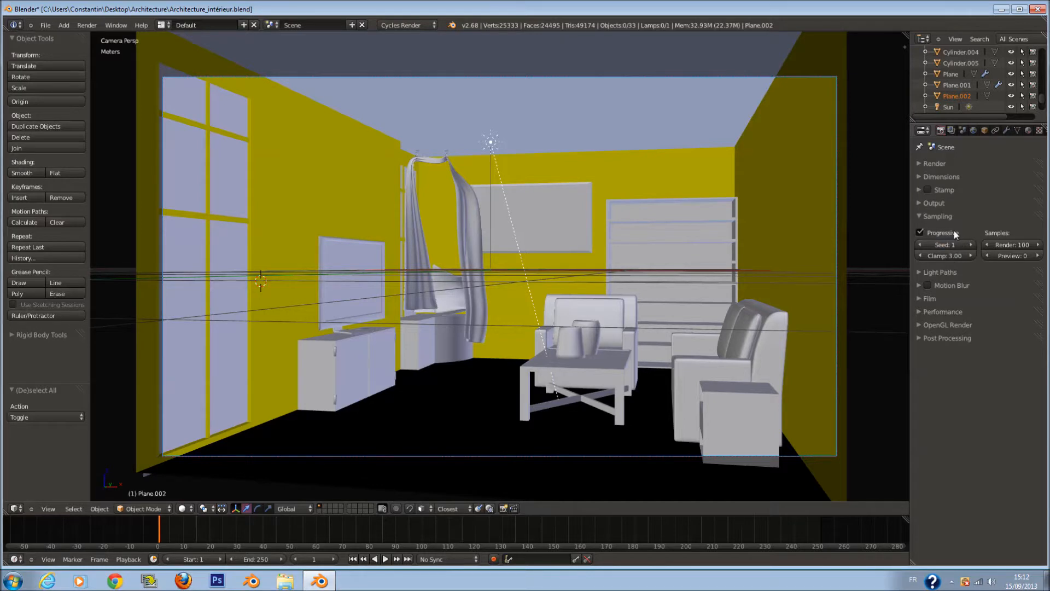
left_click(944, 217)
- Enable No Caustics and raise Filter Glossy to 0.03 in the light path settings
left_click(946, 239)
left_click(945, 230)
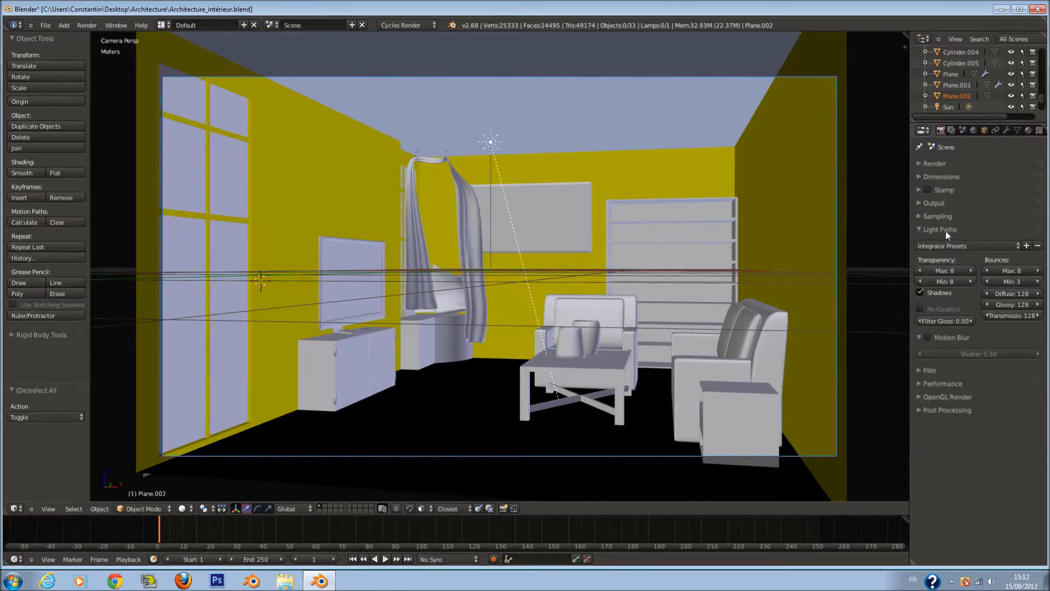
left_click(923, 310)
left_click(972, 322)
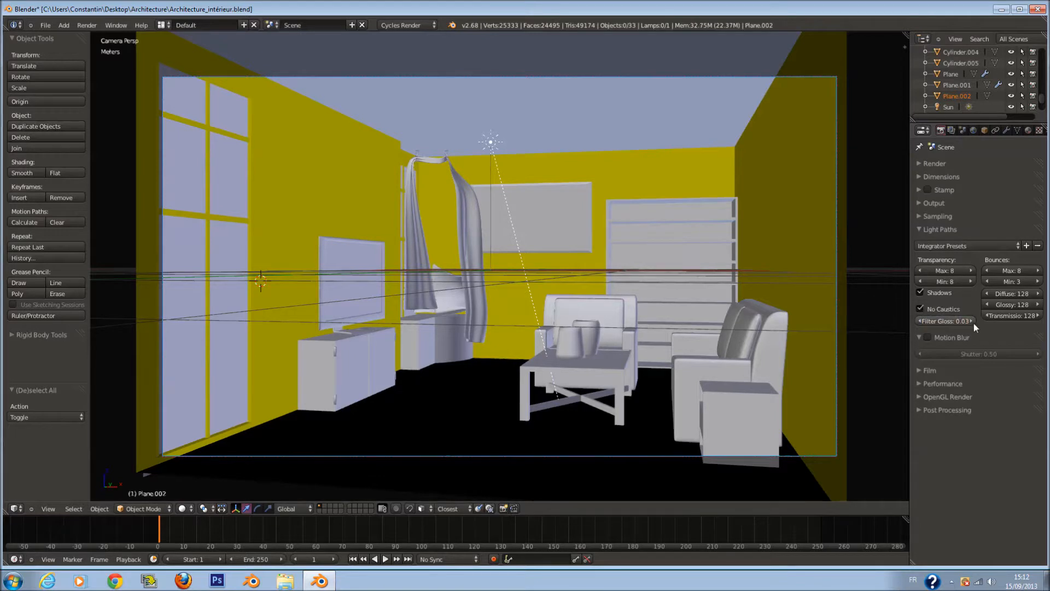
left_click(938, 228)
- Check the film settings and the pixel filter types on offer
left_click(947, 243)
left_click(947, 253)
left_click(948, 253)
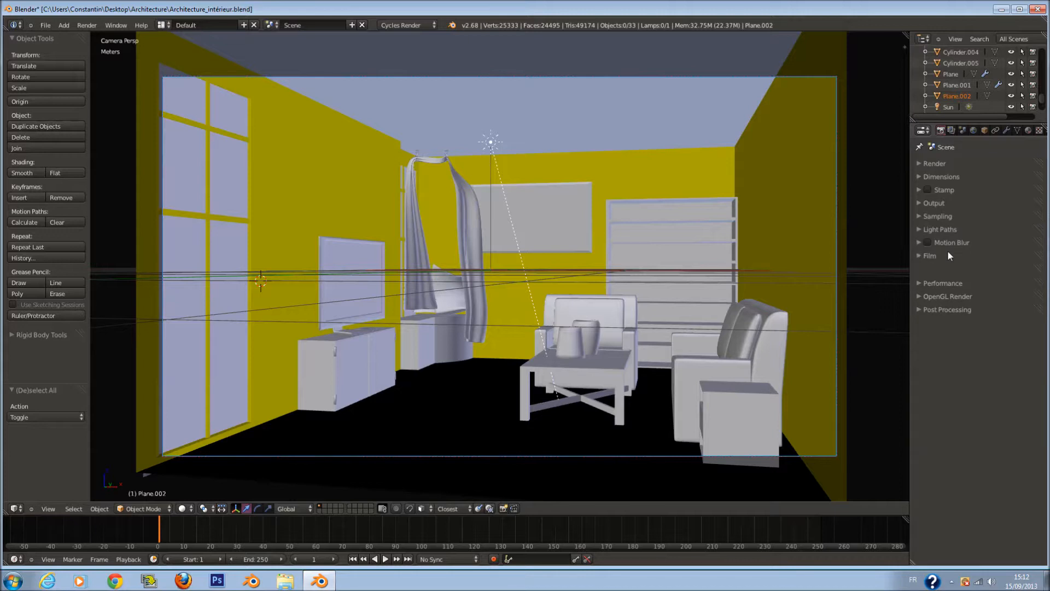
left_click(947, 255)
left_click(1006, 272)
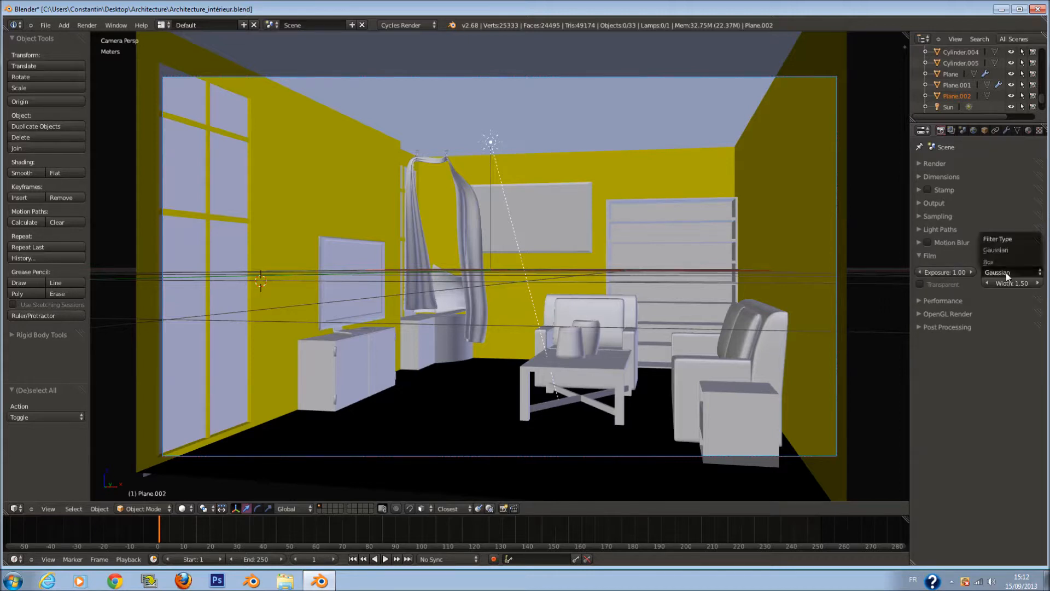
left_click(937, 253)
- Switch the render performance threads to a fixed number of 10
left_click(944, 269)
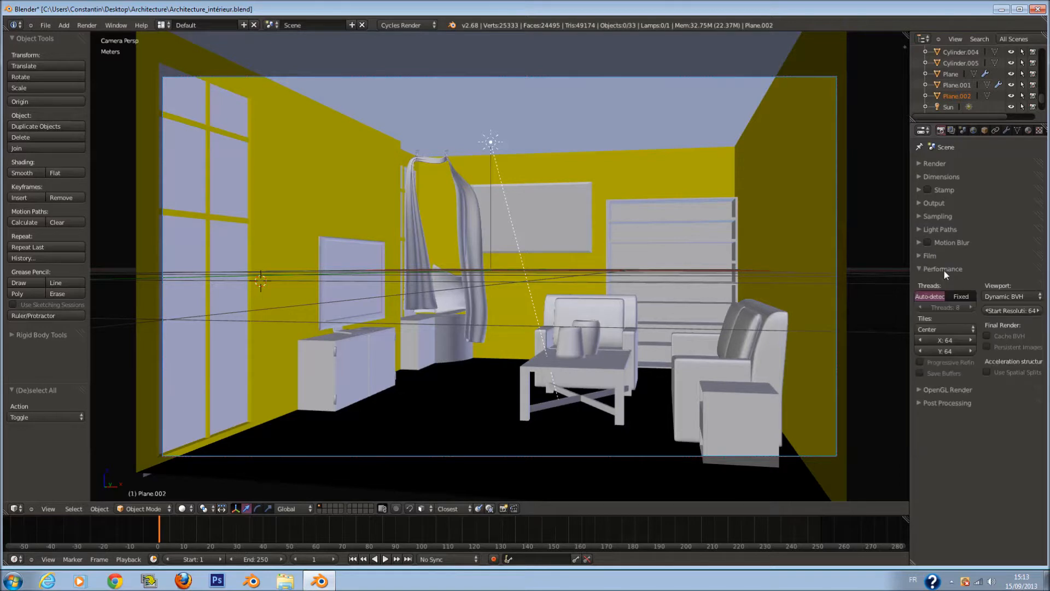
left_click(961, 296)
left_click(944, 305)
type("10")
key("Return")
- Set the render tile size to 256 in both X and Y and save the file
left_click(946, 339)
type("256")
key("Return")
key("ctrl+c")
key("ctrl+v")
key("ctrl+s")
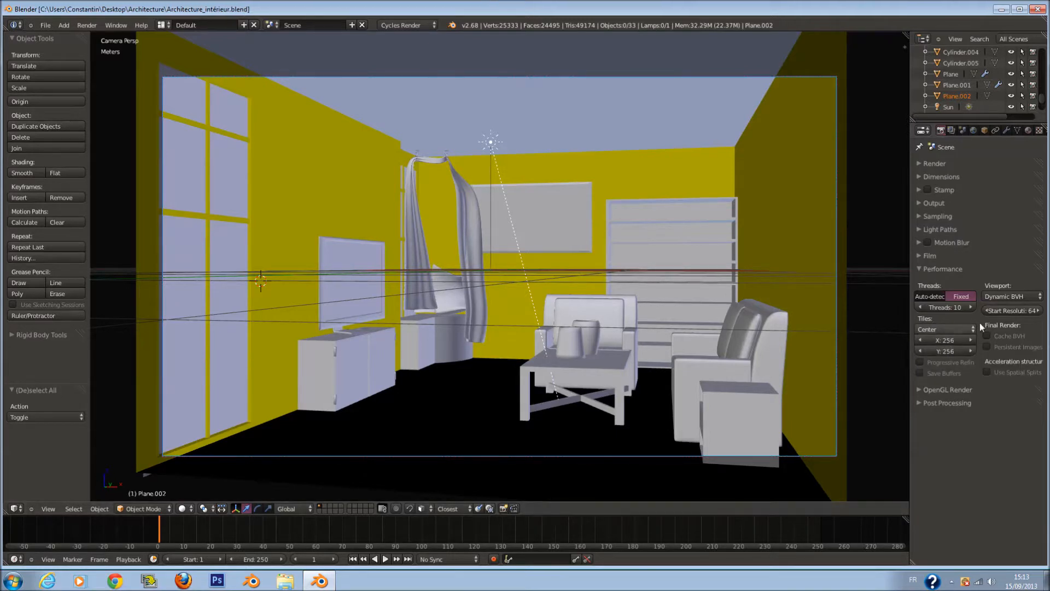
- Enable Cache BVH, Persistent Images and Use Spatial Splits for the final render, and save the file
left_click(987, 336)
left_click(987, 347)
left_click(987, 371)
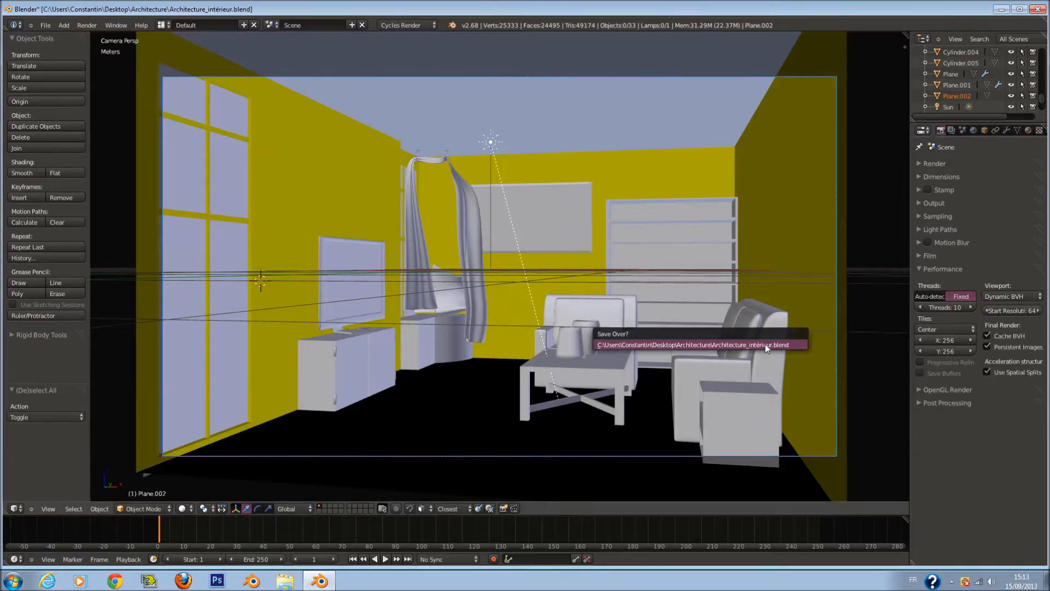
left_click(944, 269)
left_click(947, 271)
left_click(947, 271)
left_click(942, 255)
left_click(942, 254)
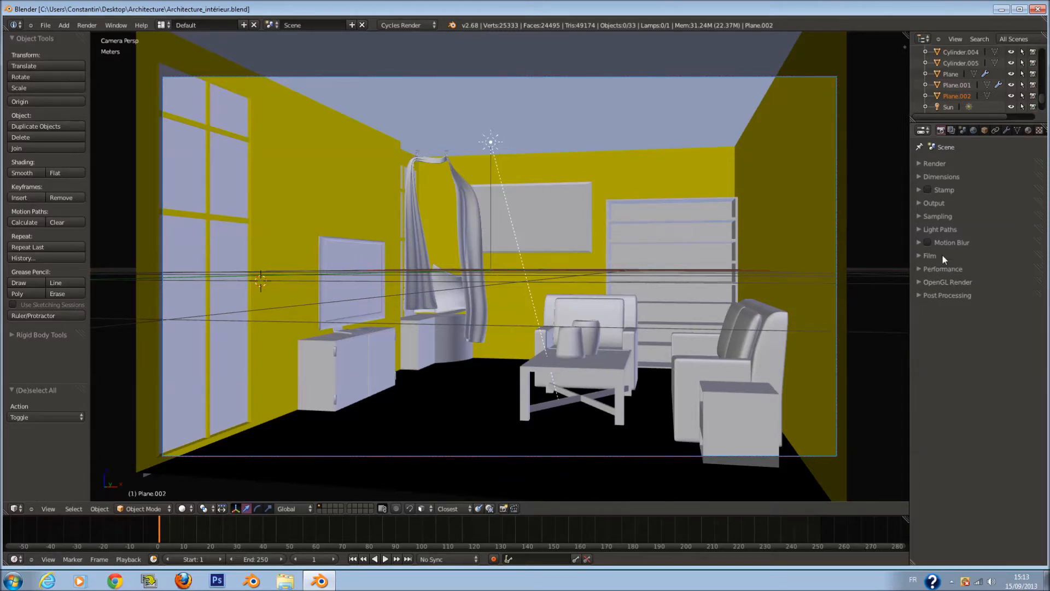
left_click(944, 230)
left_click(944, 230)
key("a")
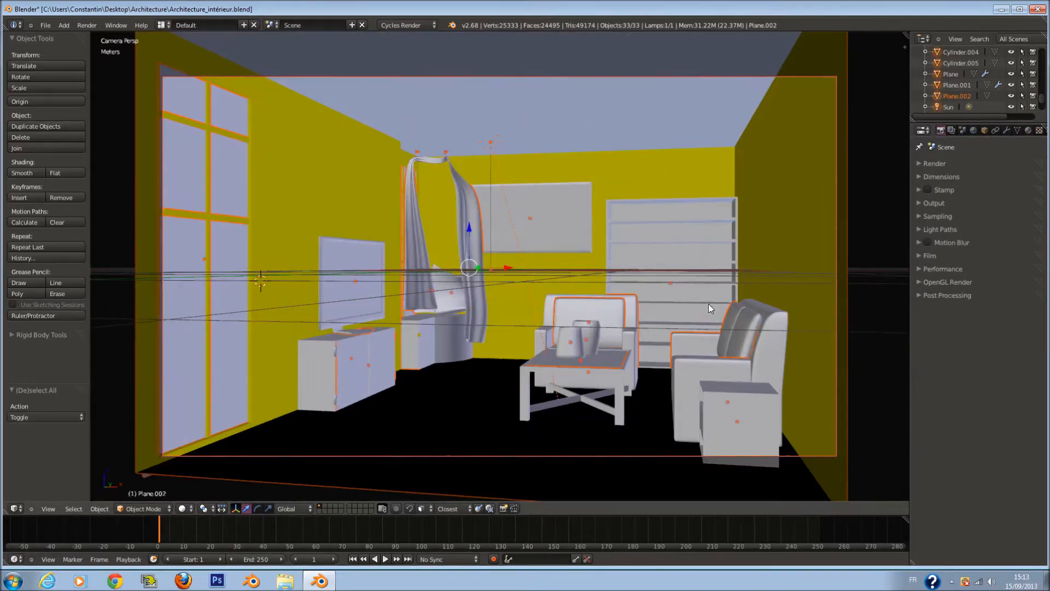
left_click(933, 203)
- Change the world background color to black
left_click(984, 132)
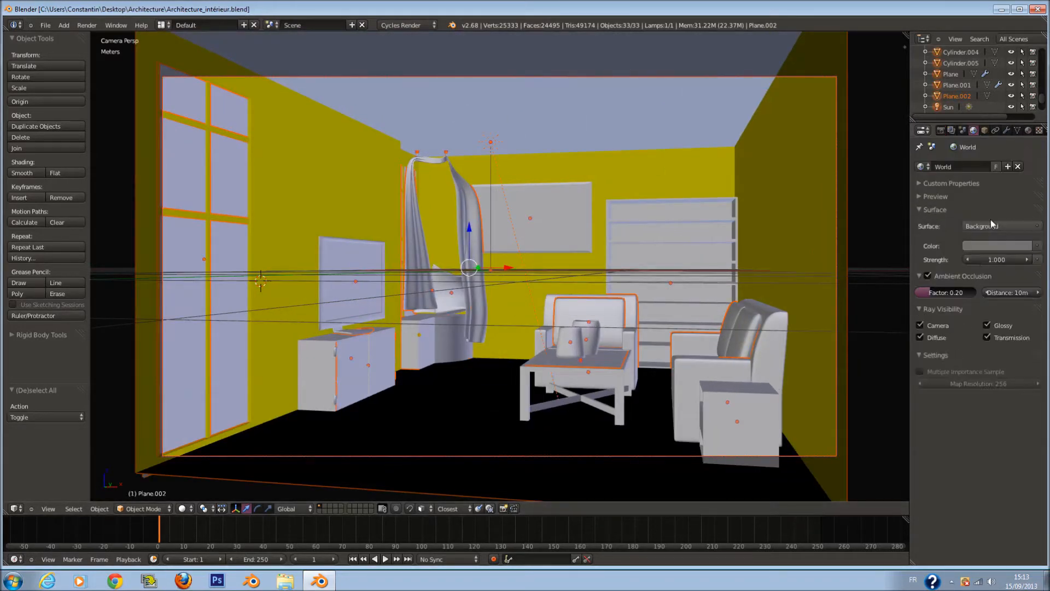
left_click(1014, 246)
left_click_drag(1023, 156, 1023, 211)
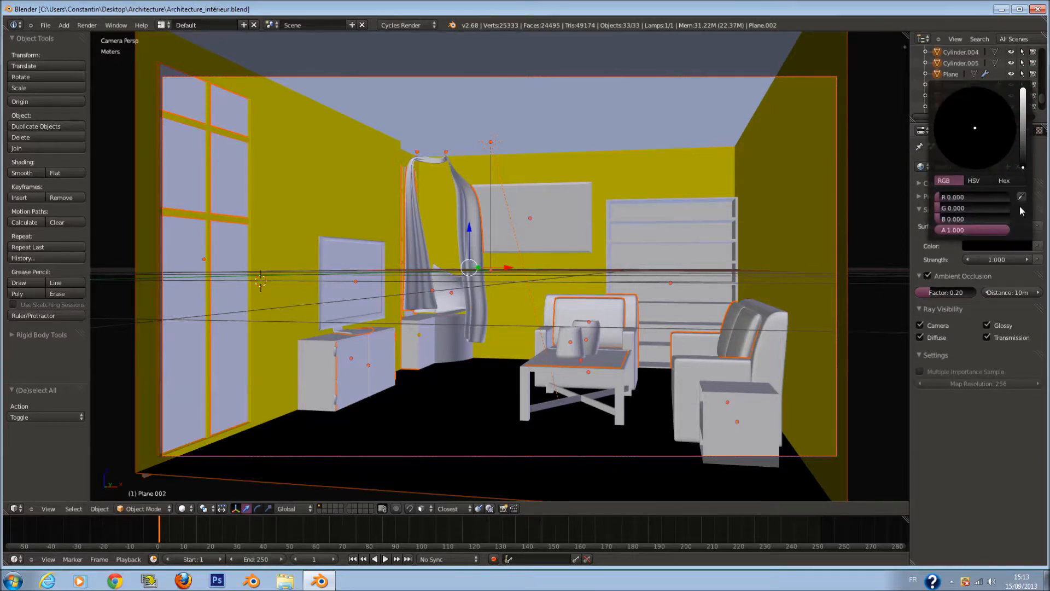
key("a")
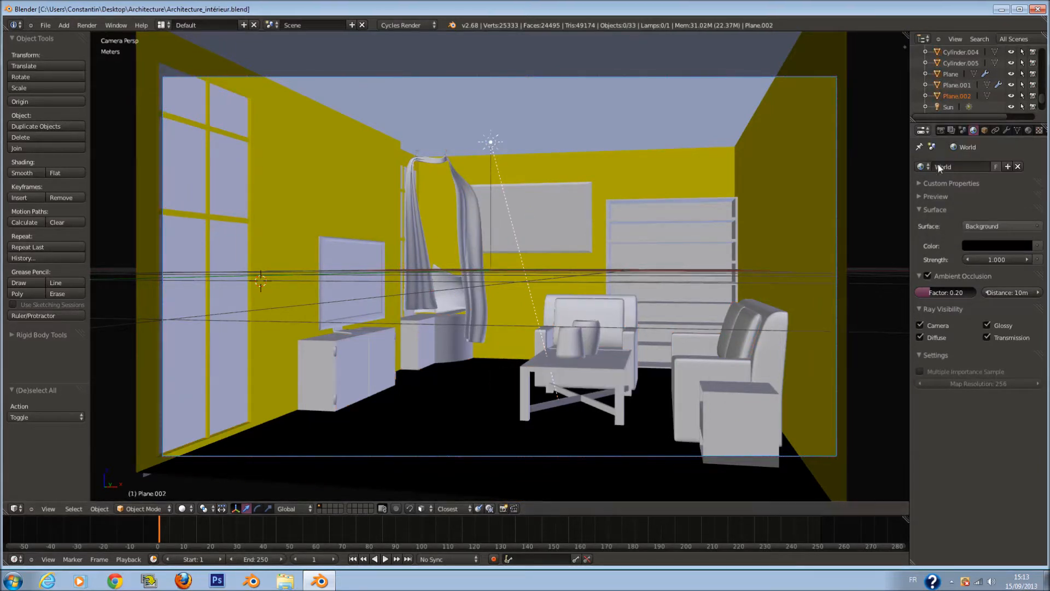
- Enable the Mist, Normal, Shadow and AO passes for the render layer and save the file
left_click(951, 130)
left_click(950, 335)
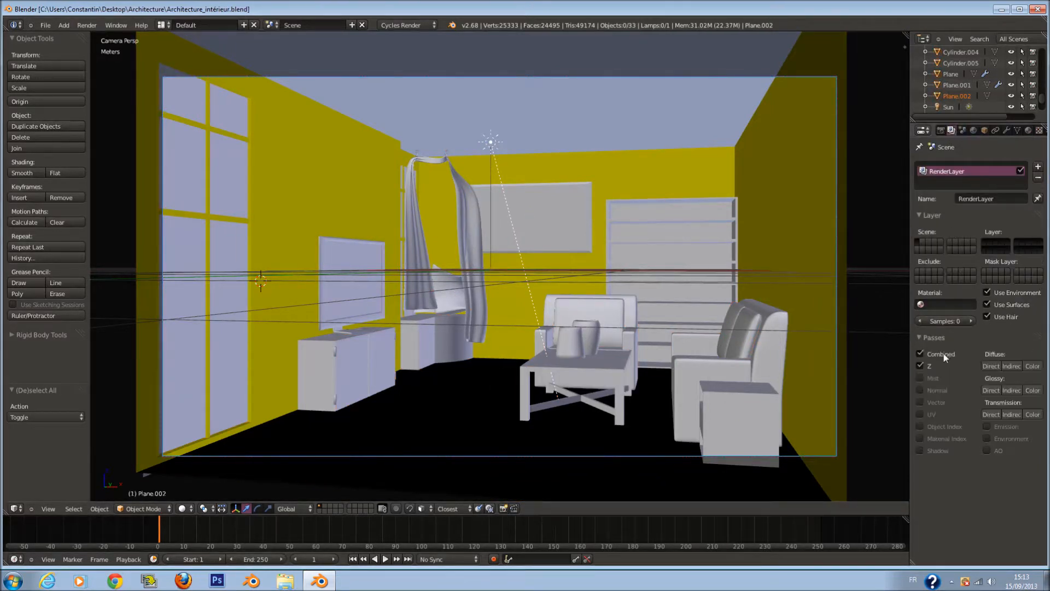
left_click(920, 378)
left_click(922, 390)
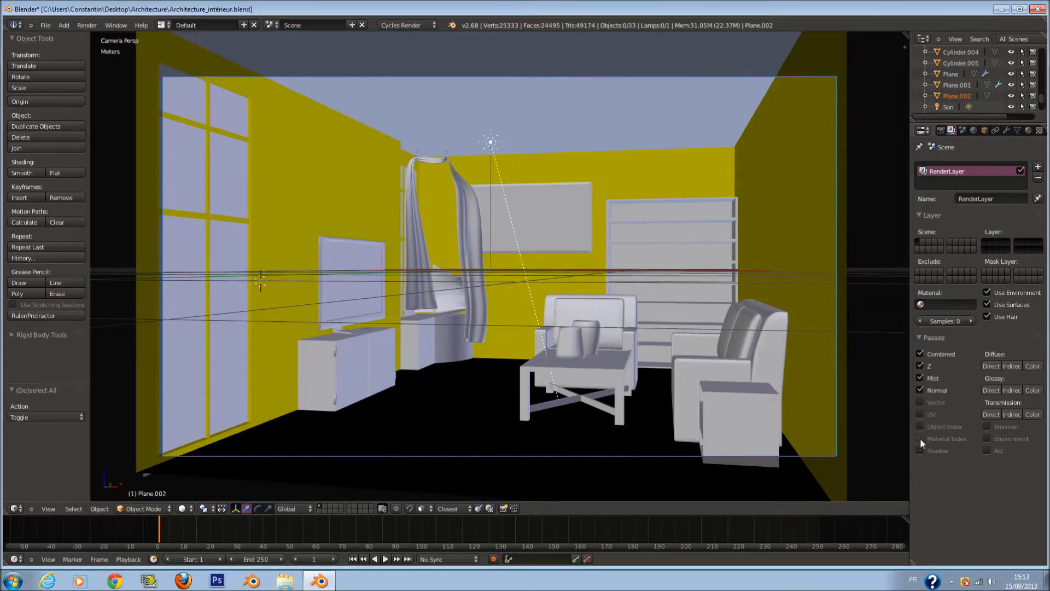
left_click(990, 451)
key("ctrl+s")
left_click(753, 402)
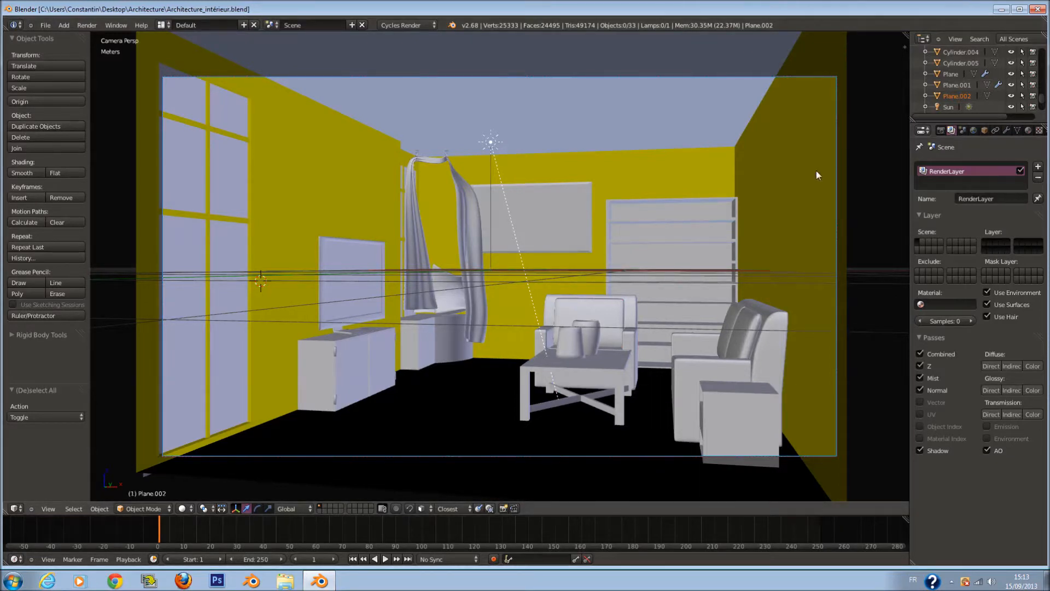
left_click(1000, 12)
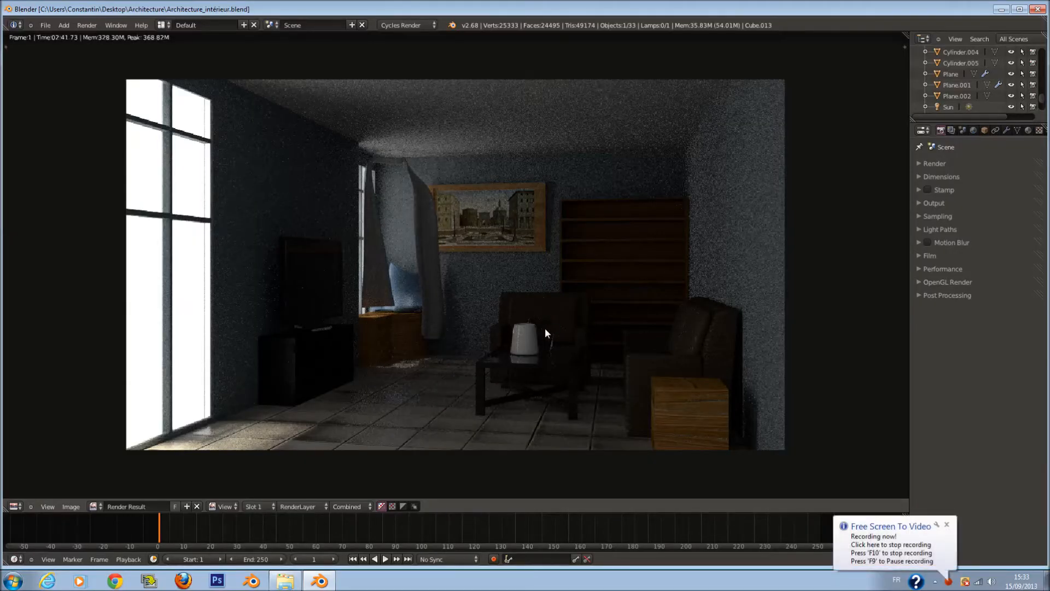
- Examine the wooden side table, armchairs, bookshelf and walls in the finished render up close
scroll(623, 293, "up", 7)
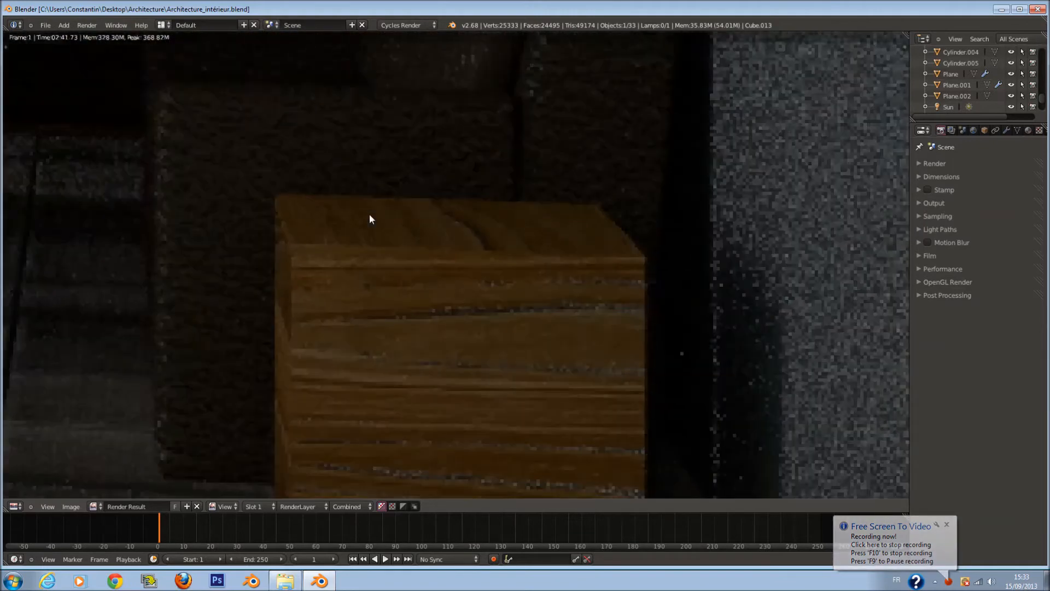
scroll(370, 209, "down", 3)
middle_click_drag(370, 205, 531, 329)
scroll(536, 328, "up", 2)
scroll(553, 325, "down", 1)
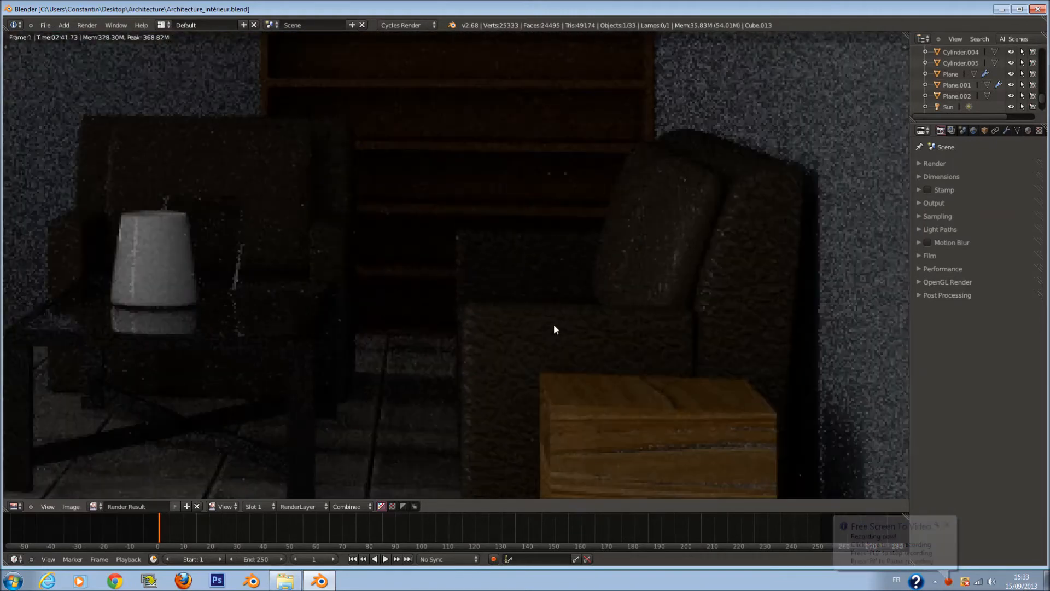
scroll(553, 323, "down", 4)
middle_click_drag(448, 254, 557, 327)
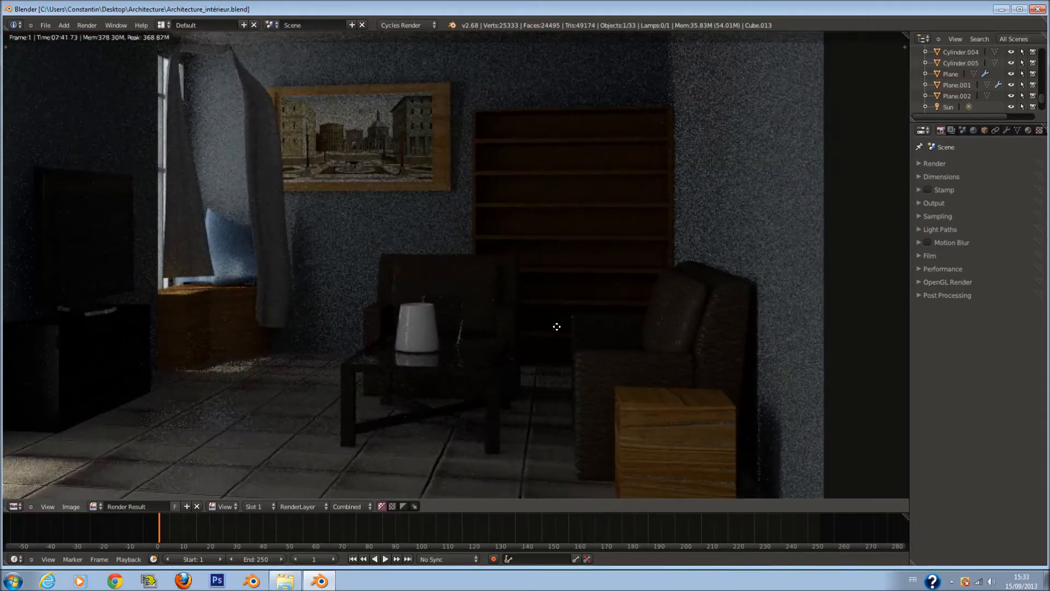
scroll(574, 333, "down", 2)
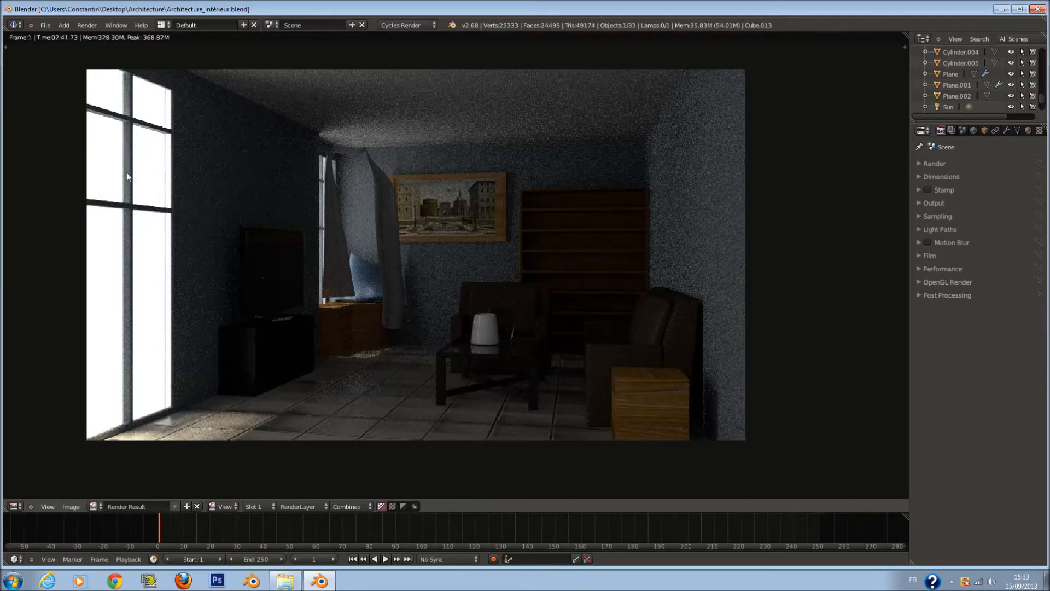
- Examine the windows, curtains and overall lighting and noise across the rendered room
scroll(174, 183, "up", 2)
scroll(148, 170, "down", 2)
scroll(418, 361, "up", 1)
scroll(427, 322, "up", 1)
scroll(427, 298, "down", 1)
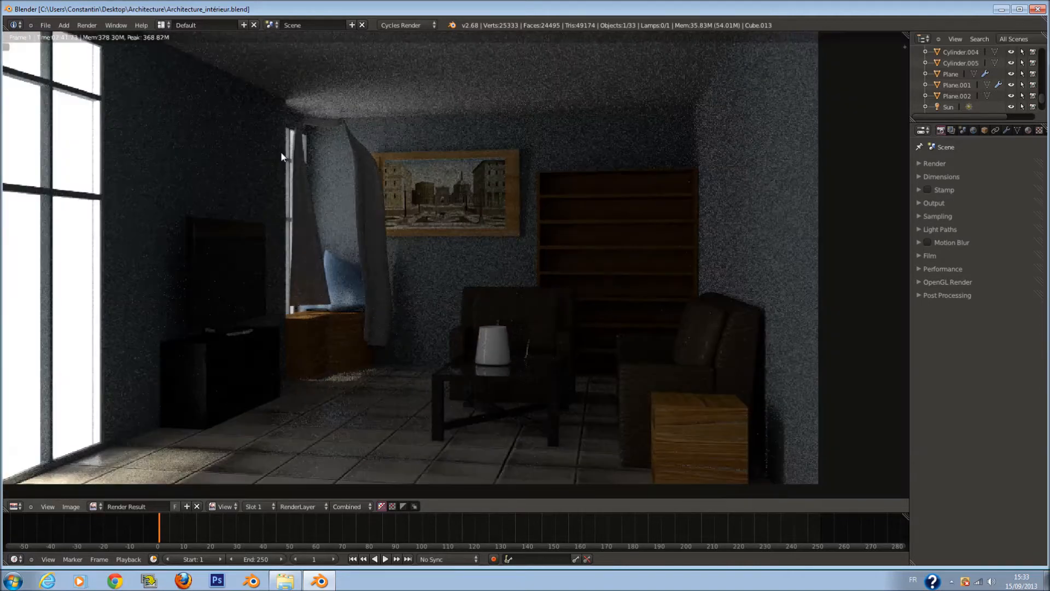
scroll(276, 151, "down", 1)
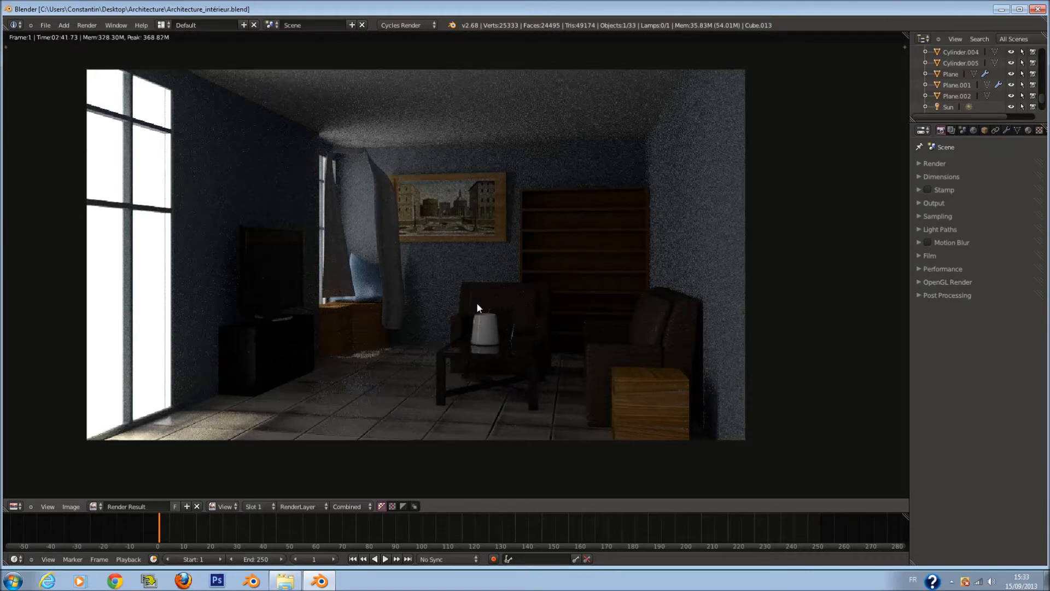
scroll(454, 258, "up", 1)
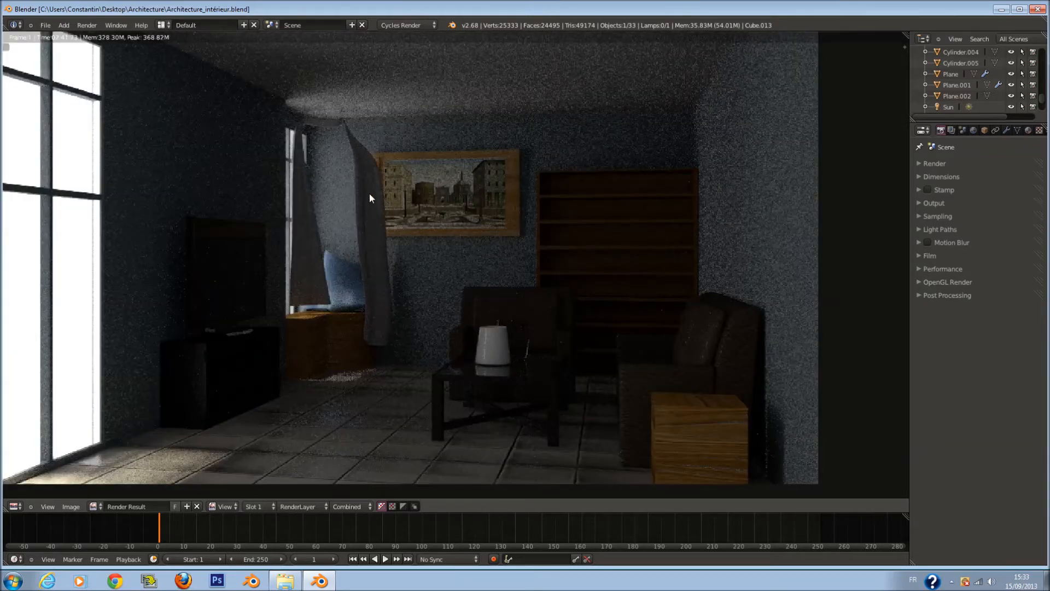
scroll(382, 189, "down", 1)
scroll(405, 197, "up", 3)
scroll(408, 218, "down", 3)
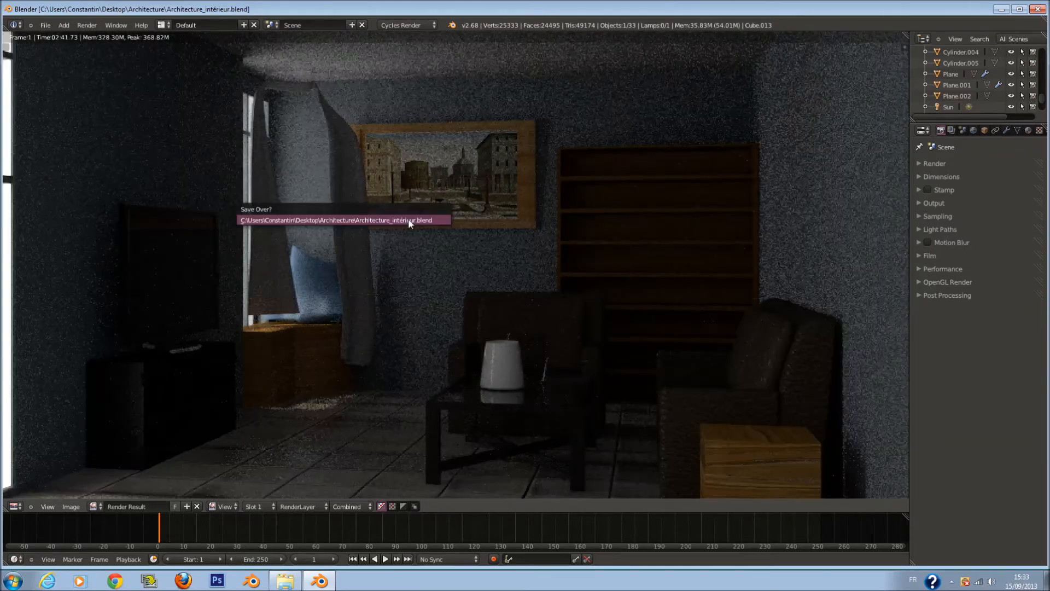
scroll(408, 222, "up", 1)
scroll(408, 233, "down", 2)
scroll(408, 233, "down", 1)
scroll(408, 233, "up", 1)
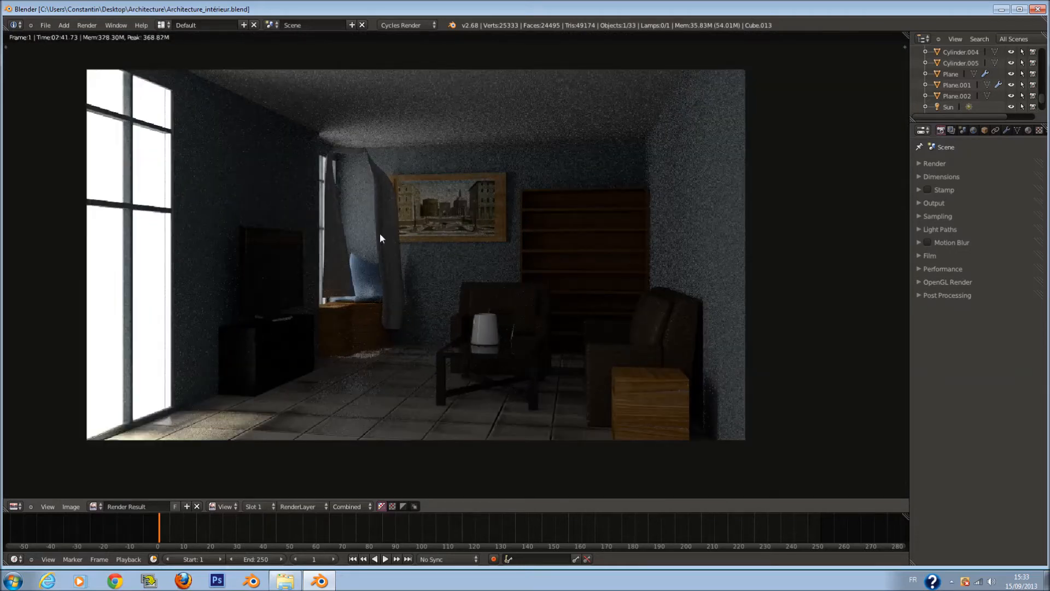
scroll(389, 230, "down", 1)
scroll(388, 230, "up", 1)
middle_click_drag(403, 229, 420, 236)
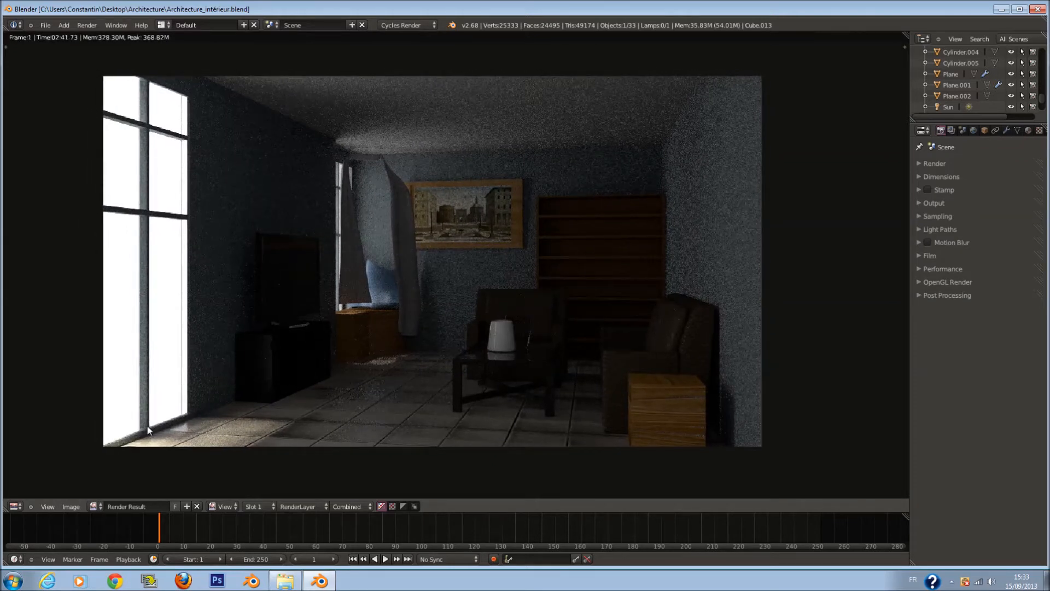
- Switch the render view to the Node Editor and enable compositing nodes with a backdrop
left_click(15, 506)
left_click(37, 382)
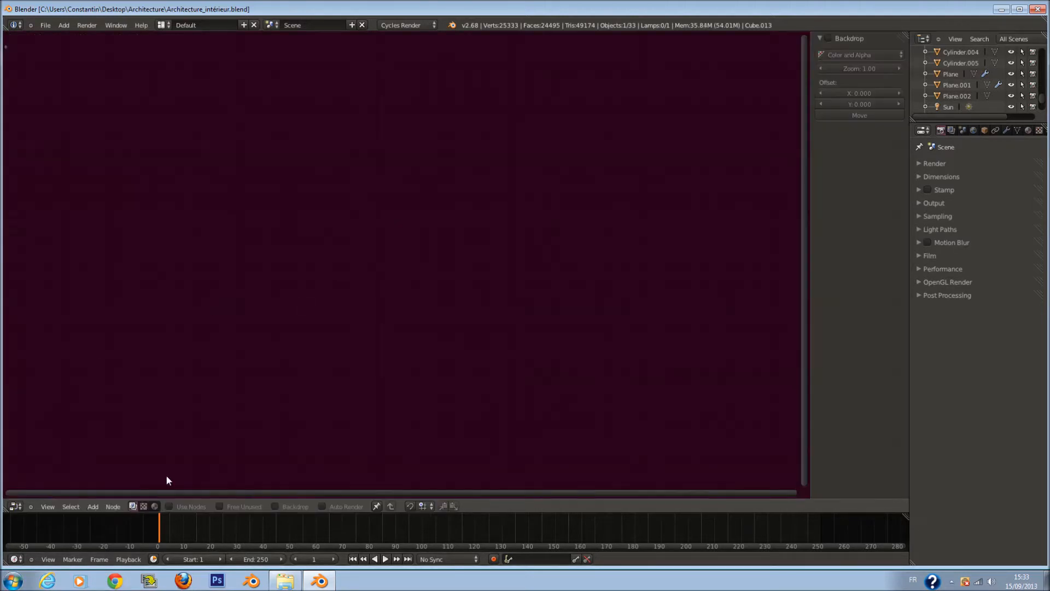
left_click(170, 506)
left_click(288, 509)
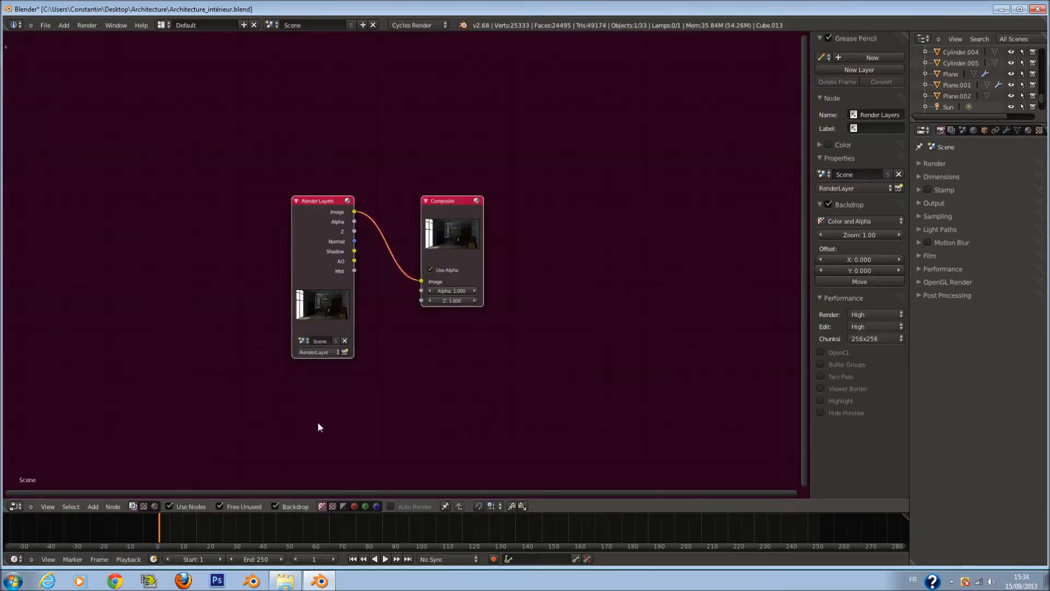
- Spread the Render Layers and Composite nodes apart and add a Viewer node fed by the Render Layers Image output
left_click_drag(303, 231, 173, 206)
left_click_drag(452, 270, 677, 196)
key("Home")
key("shift+a")
mouse_move(462, 312)
left_click(517, 323)
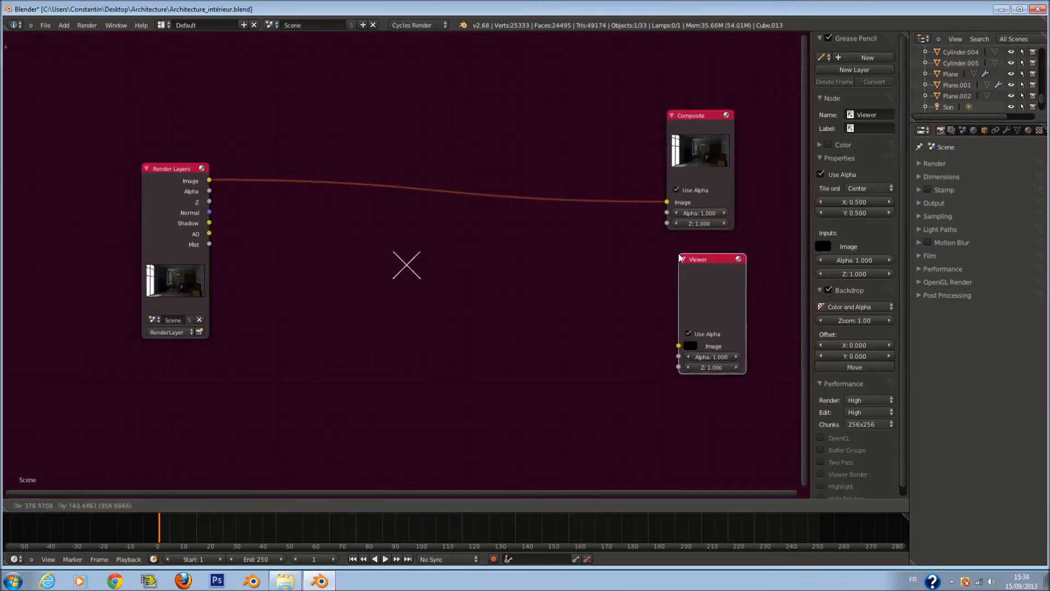
left_click_drag(209, 180, 672, 340)
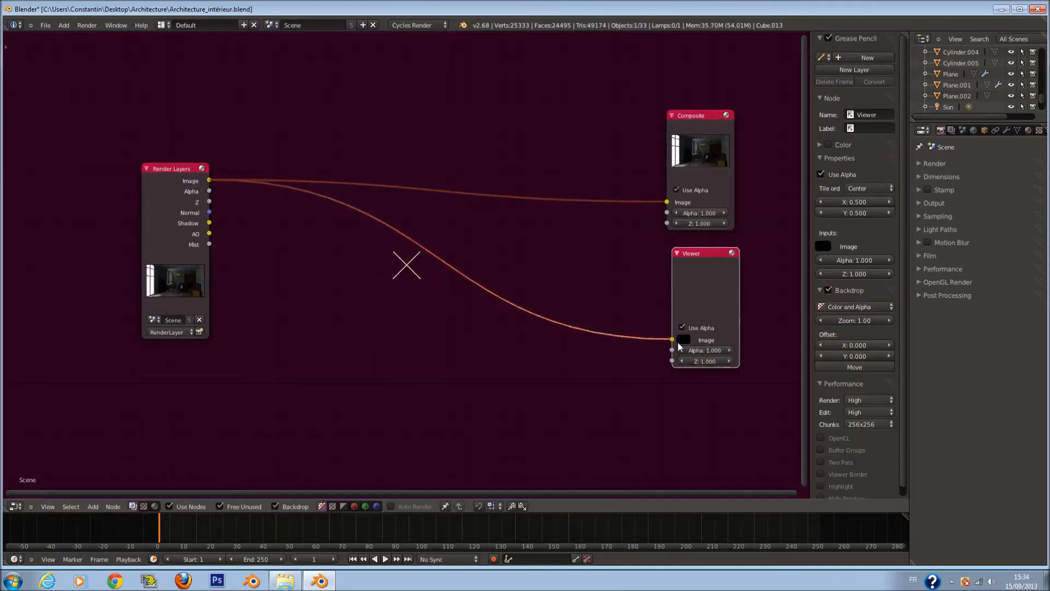
scroll(371, 258, "up", 2)
- Insert a Mix node on the link between the Render Layers image and the Viewer
key("shift+a")
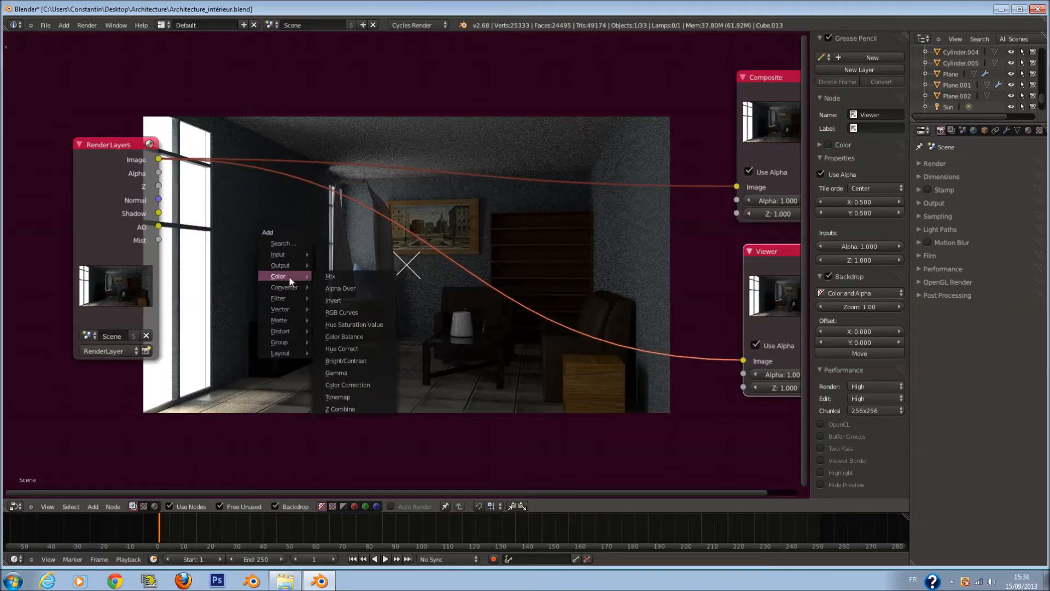
mouse_move(287, 277)
left_click(340, 277)
left_click(340, 187)
- Connect the AO pass to the Viewer and examine the ambient occlusion across the room
left_click_drag(158, 231, 742, 364)
middle_click_drag(725, 363, 711, 300)
scroll(699, 295, "up", 2)
scroll(686, 302, "down", 2)
scroll(673, 310, "up", 1)
scroll(509, 417, "up", 1)
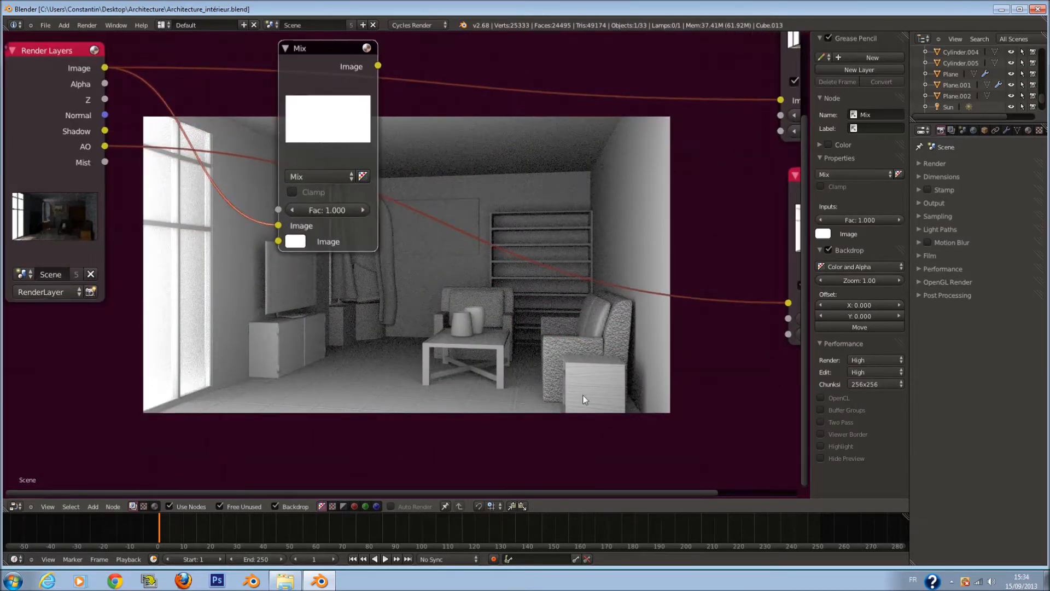
middle_click_drag(628, 280, 552, 199)
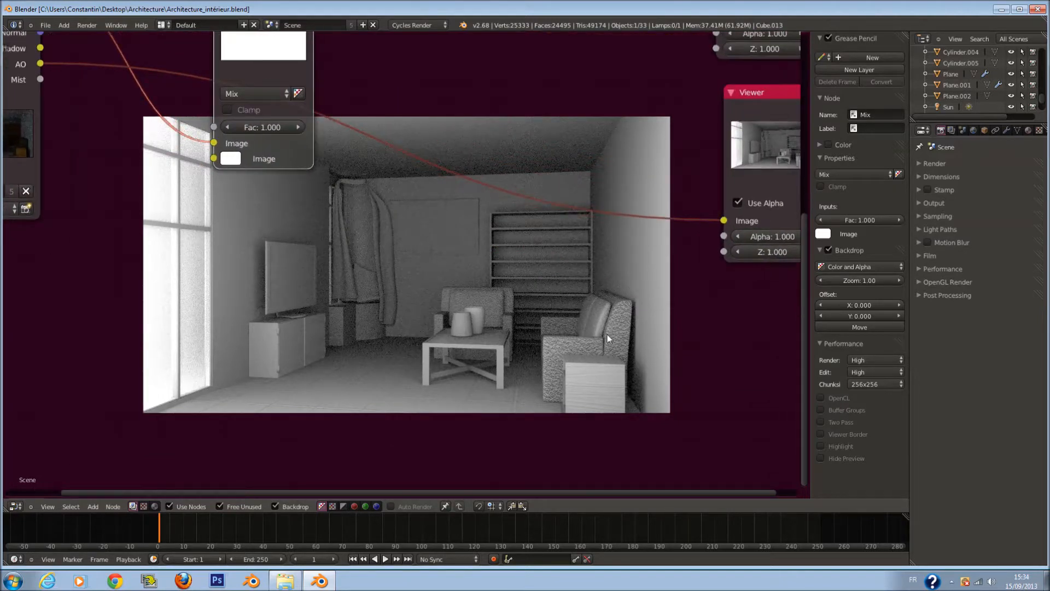
scroll(596, 337, "down", 1)
scroll(536, 250, "down", 1)
middle_click_drag(679, 236, 707, 316)
scroll(707, 316, "up", 1)
- Reroute the AO pass into the Mix node's second image input and set the blend mode to Multiply
left_click_drag(734, 309, 262, 251)
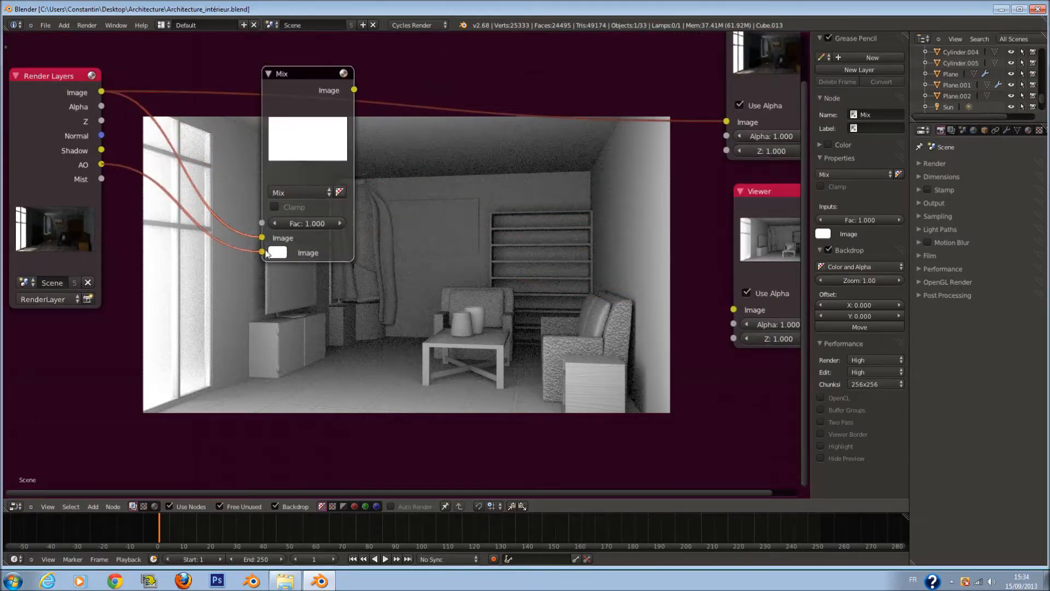
left_click(296, 192)
left_click(305, 234)
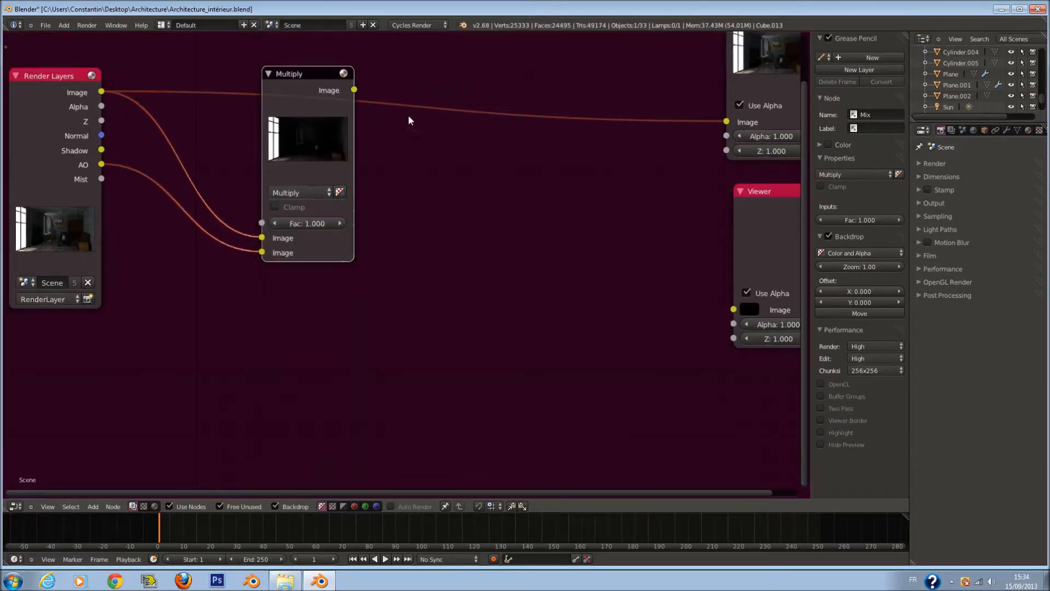
- Connect the Multiply node's output to both the Viewer and the Composite nodes
left_click_drag(355, 90, 471, 174)
left_click_drag(355, 90, 733, 310)
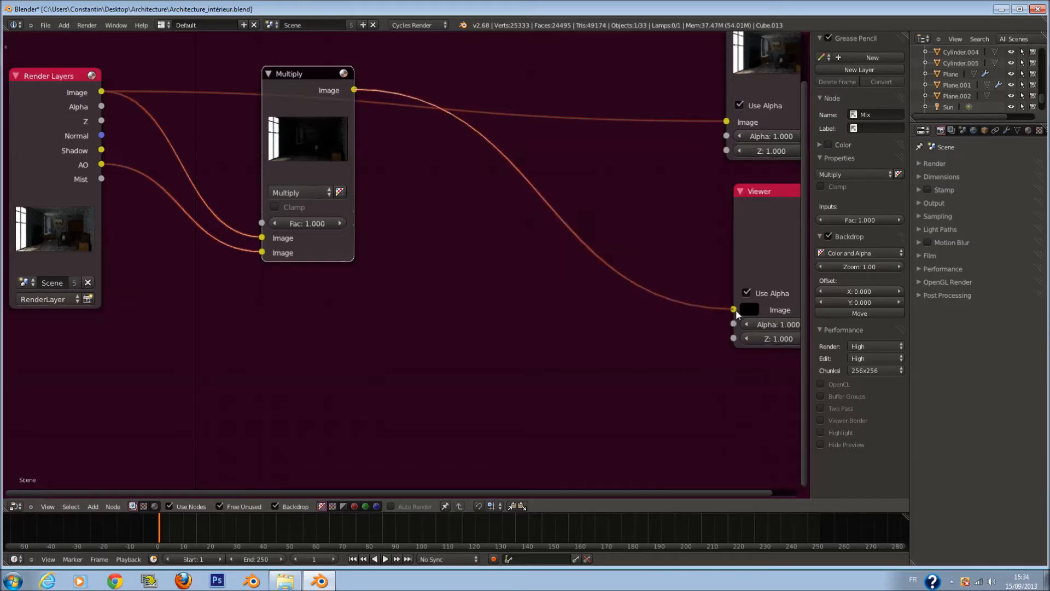
left_click_drag(355, 89, 726, 122)
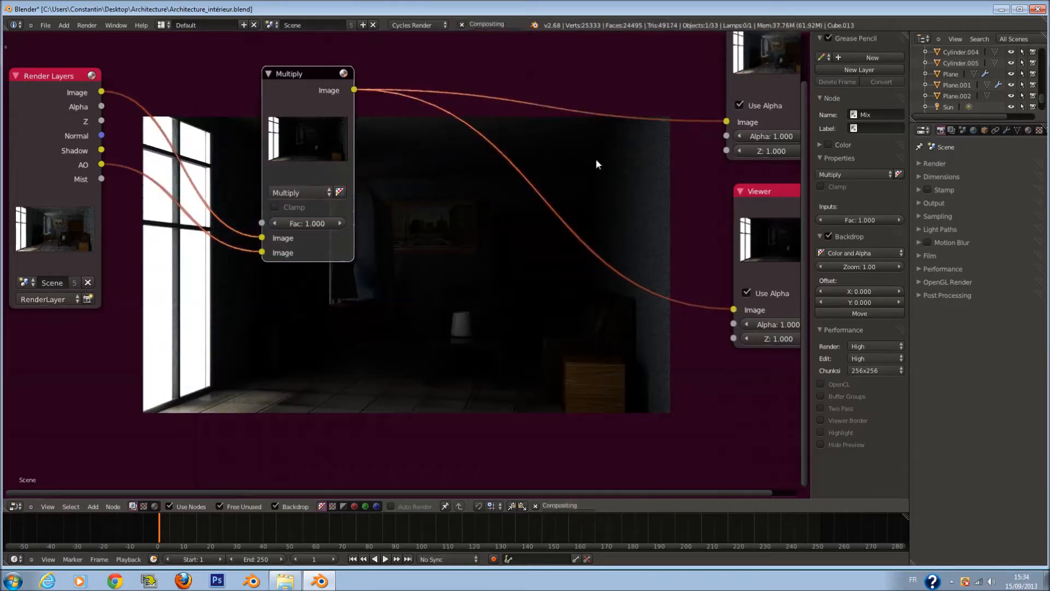
- Set the Multiply node's factor to 0.5
left_click(310, 224)
key("BackSpace")
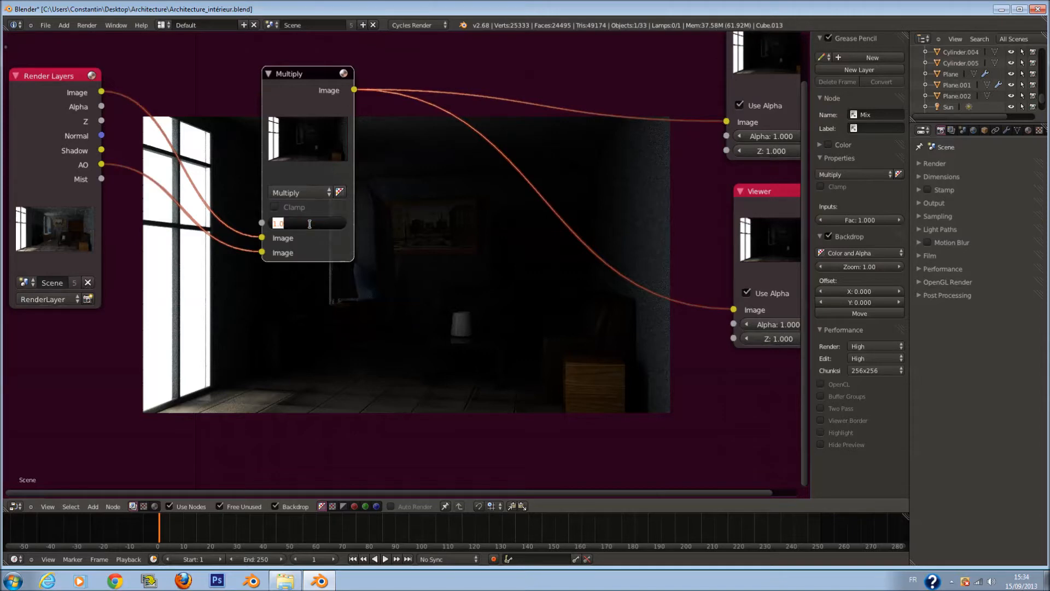
type("5")
key("Return")
left_click(311, 225)
type("0.5")
key("Return")
scroll(381, 237, "down", 2)
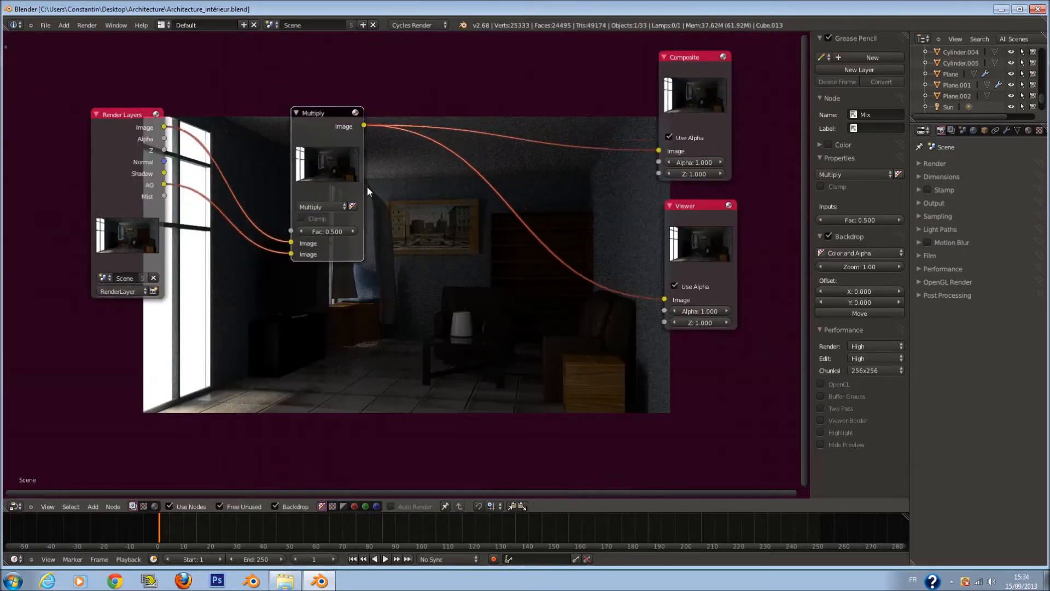
- Duplicate the Multiply node onto the Viewer link, feed the Shadow pass into its second image input, and set its factor to 0
scroll(356, 189, "up", 1)
left_click_drag(338, 186, 219, 147)
key("shift+d")
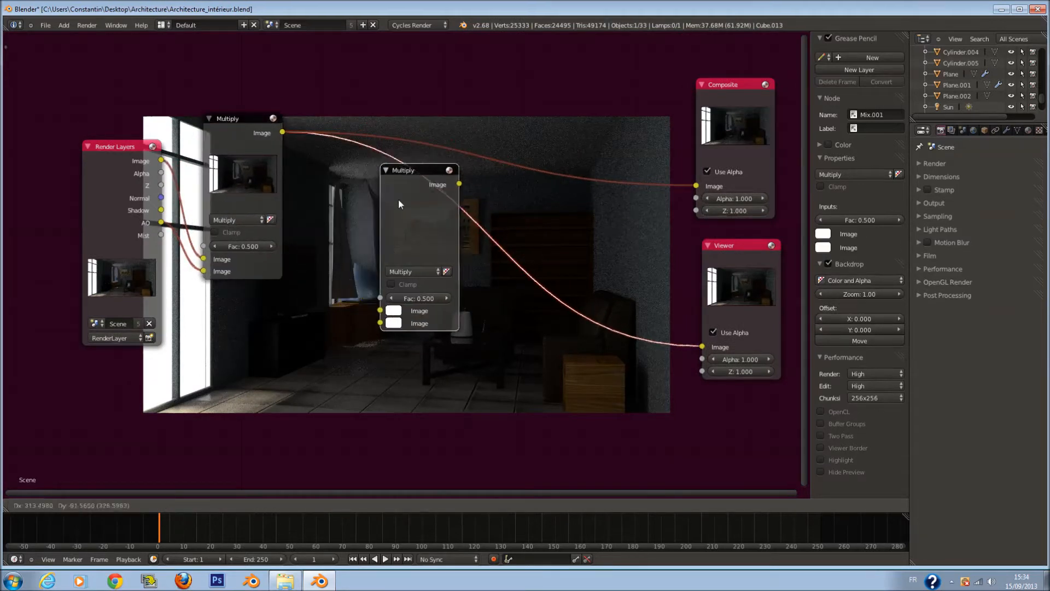
left_click(398, 202)
left_click_drag(162, 210, 380, 323)
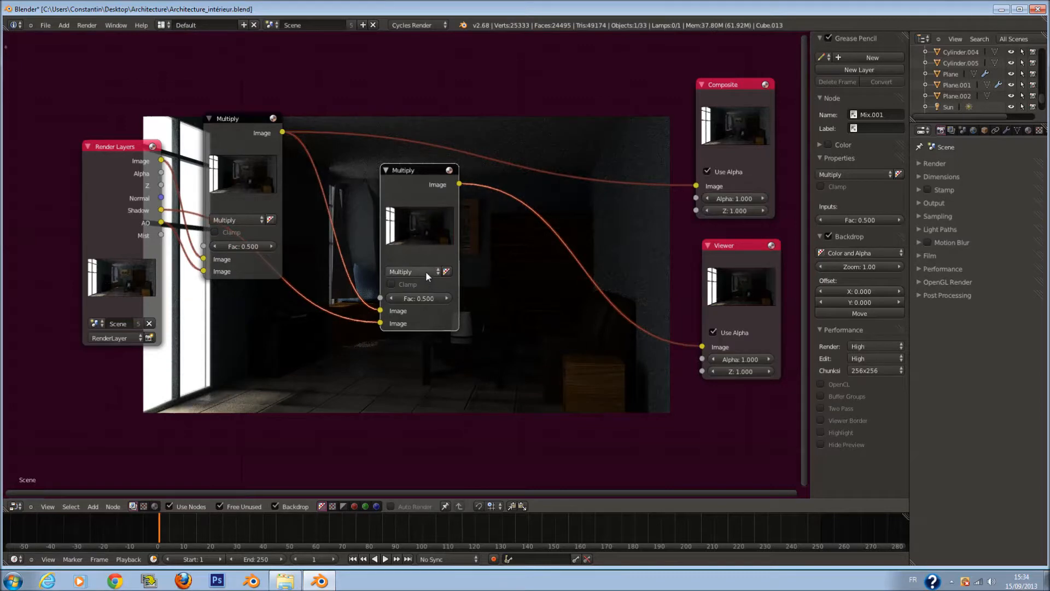
left_click_drag(446, 298, 299, 301)
- Connect the Shadow pass directly to the Viewer and examine it
left_click_drag(162, 210, 702, 346)
middle_click_drag(638, 375, 593, 307)
scroll(601, 307, "up", 2)
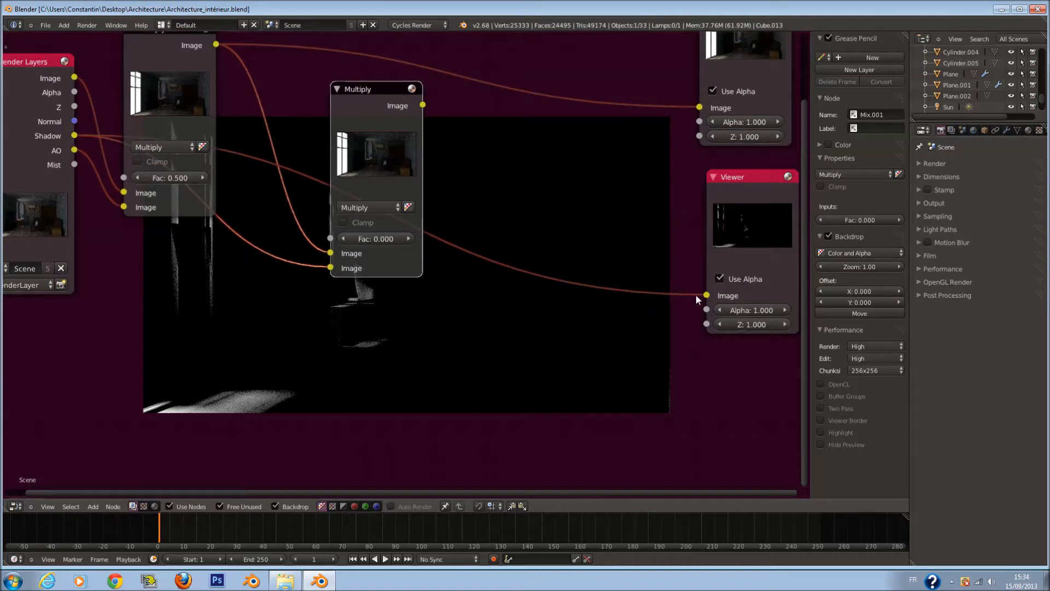
- Connect the second Multiply node's output to the Viewer and Composite nodes and set its factor to 0.1
left_click_drag(422, 105, 706, 295)
left_click(412, 238)
left_click_drag(424, 105, 702, 107)
scroll(555, 183, "down", 6)
middle_click_drag(508, 201, 469, 285)
scroll(469, 285, "up", 1)
- Place the two Multiply nodes side by side and move the Composite and Viewer nodes farther away from them
key("a")
key("a")
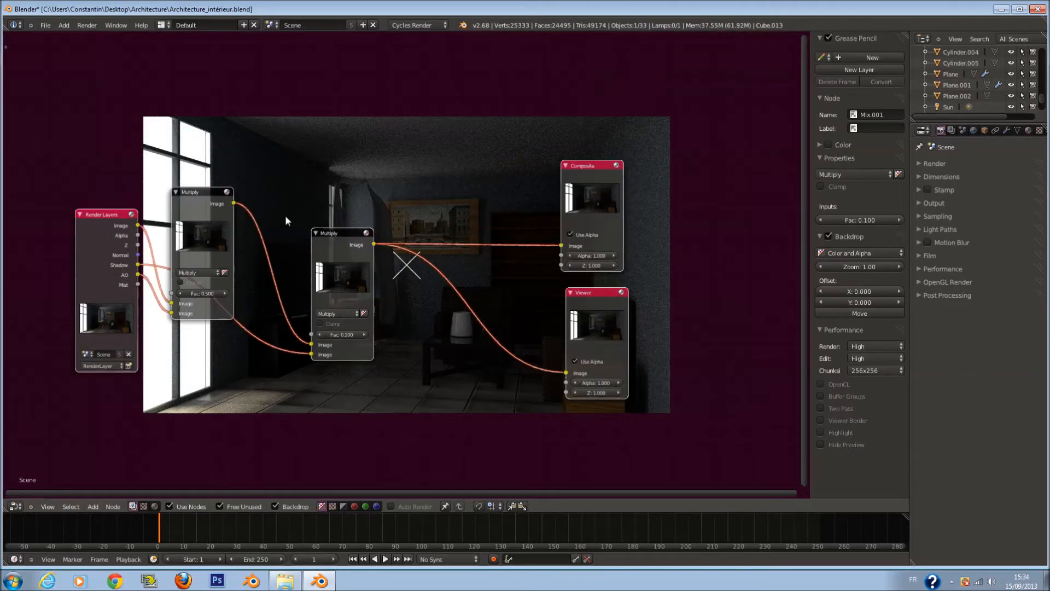
left_click_drag(202, 224, 239, 240)
left_click_drag(333, 244, 312, 224)
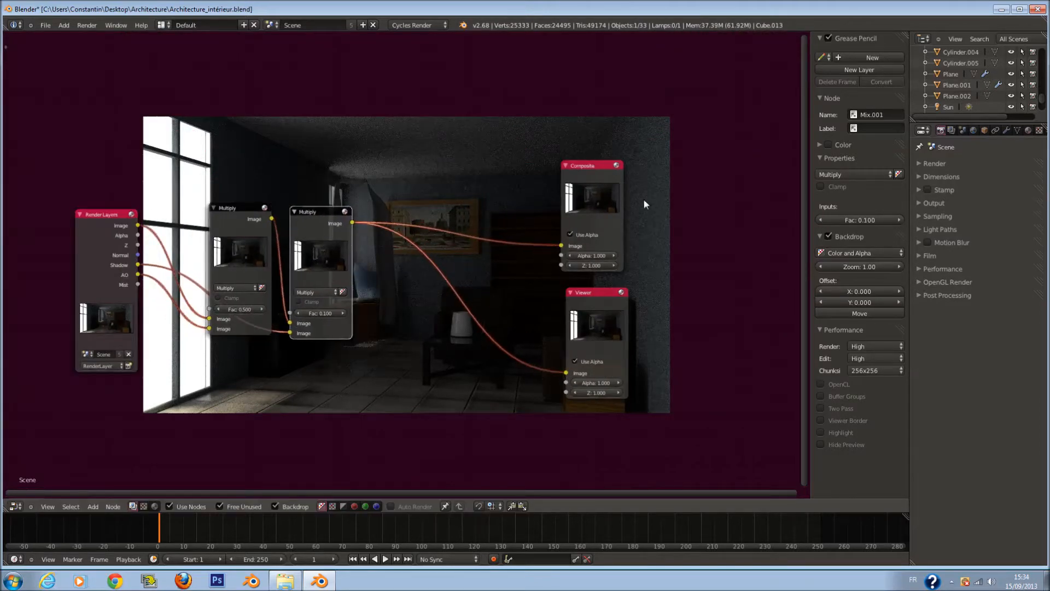
left_click_drag(588, 215, 700, 187)
left_click_drag(619, 311, 723, 298)
scroll(435, 284, "up", 1)
key("a")
key("a")
key("a")
- Connect the Mist pass directly to the Viewer to preview it
left_click_drag(106, 284, 697, 366)
scroll(513, 372, "up", 1)
middle_click_drag(513, 373, 456, 258)
- Duplicate the second Multiply node to combine its output with the Mist pass, and connect the copy to the Composite node
key("shift+d")
left_click(431, 190)
left_click_drag(293, 102, 361, 292)
left_click_drag(440, 153, 693, 97)
scroll(407, 242, "up", 1)
- Set the mist node's blend mode to Mix and its factor to 1
left_click(407, 241)
left_click(388, 253)
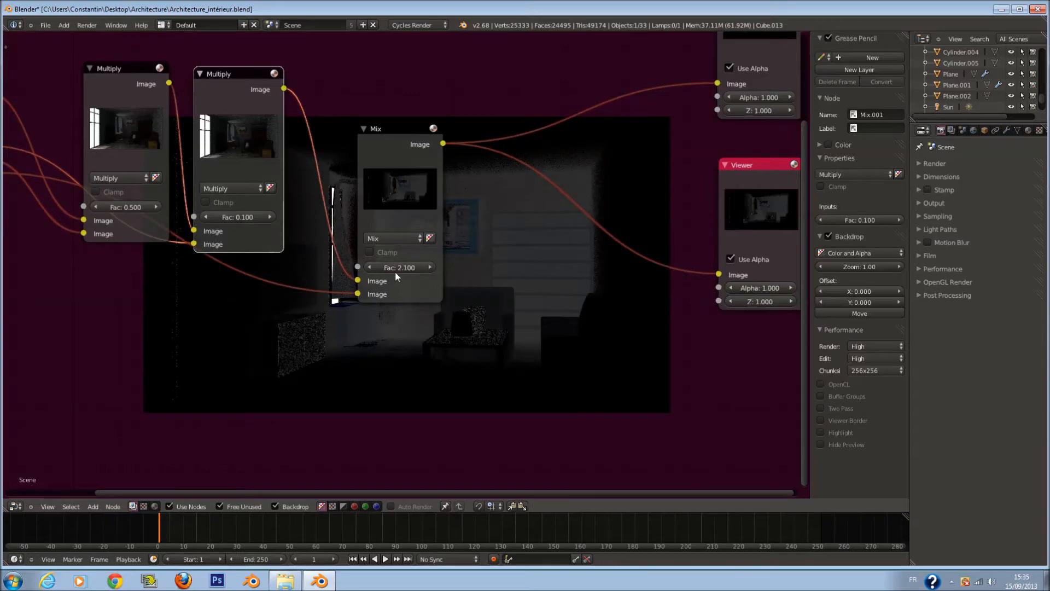
key("Return")
middle_click_drag(475, 264, 494, 235)
scroll(493, 236, "up", 1)
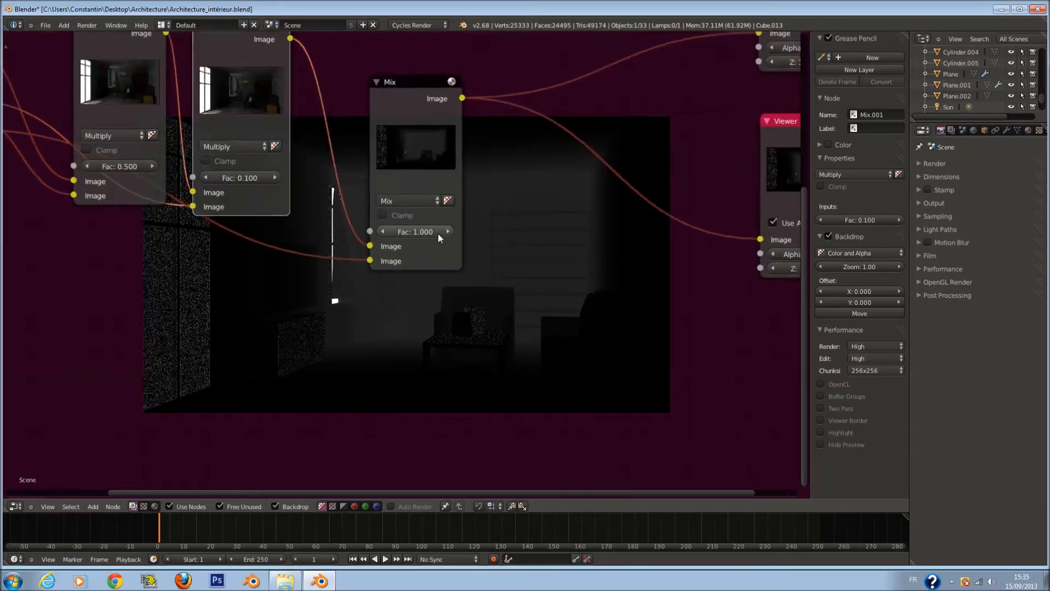
- Lower the mist Mix node's factor to 0.025
left_click_drag(439, 234, 232, 250)
scroll(370, 250, "down", 1)
left_click(439, 234)
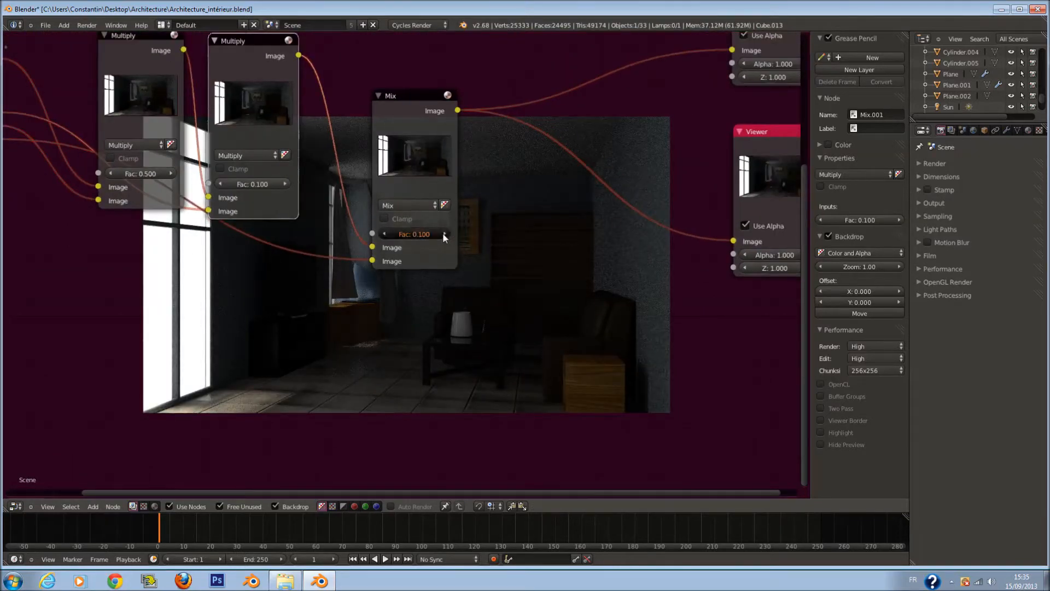
type("0.2")
key("Return")
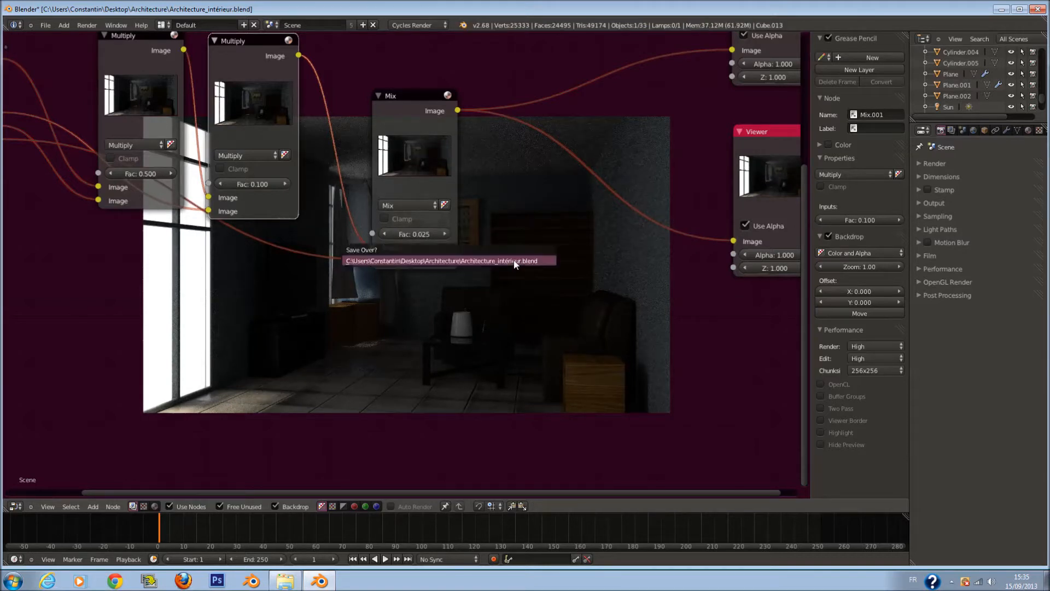
- Change the mist node's blend mode to Difference and set its factor to 0.125
left_click(419, 205)
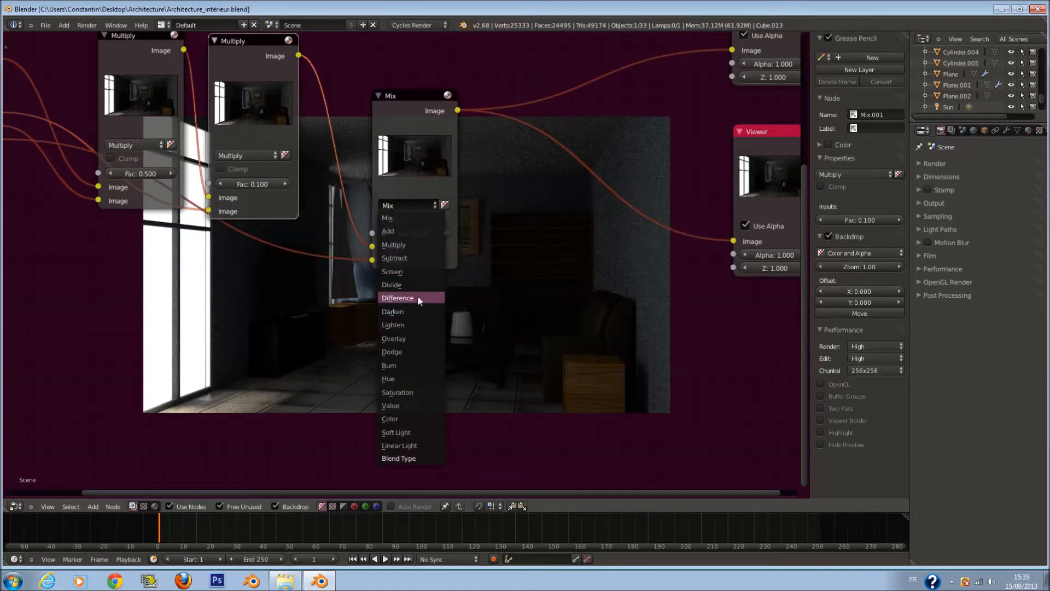
left_click(418, 296)
left_click(444, 234)
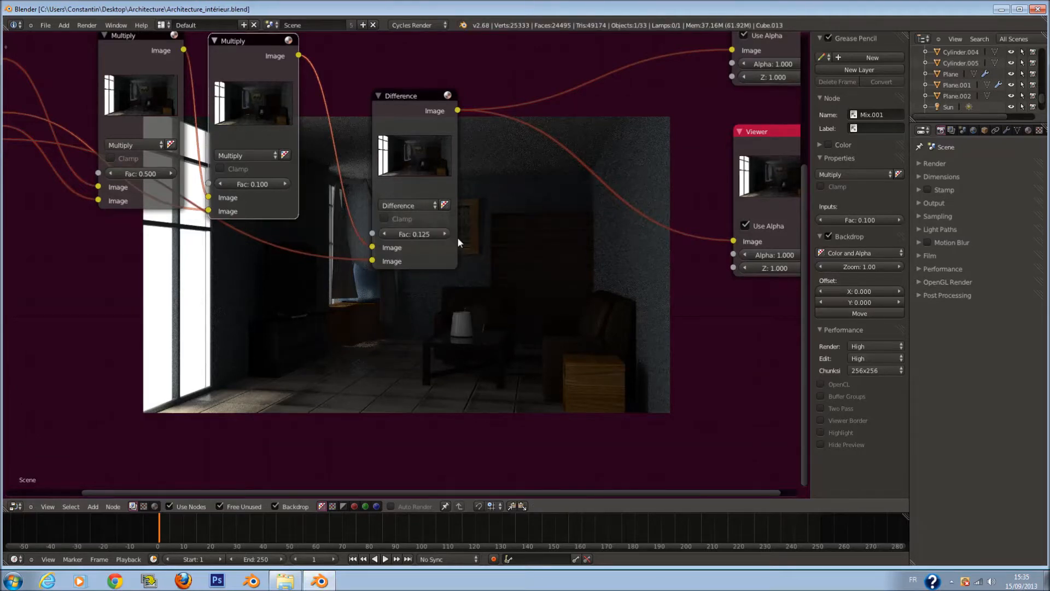
- Try a factor of 0.225 on the Difference node and set it back to 0.125
scroll(460, 230, "down", 2)
middle_click_drag(392, 95, 481, 241)
scroll(480, 242, "up", 2)
left_click(481, 322)
middle_click_drag(485, 313, 462, 251)
scroll(454, 274, "up", 1)
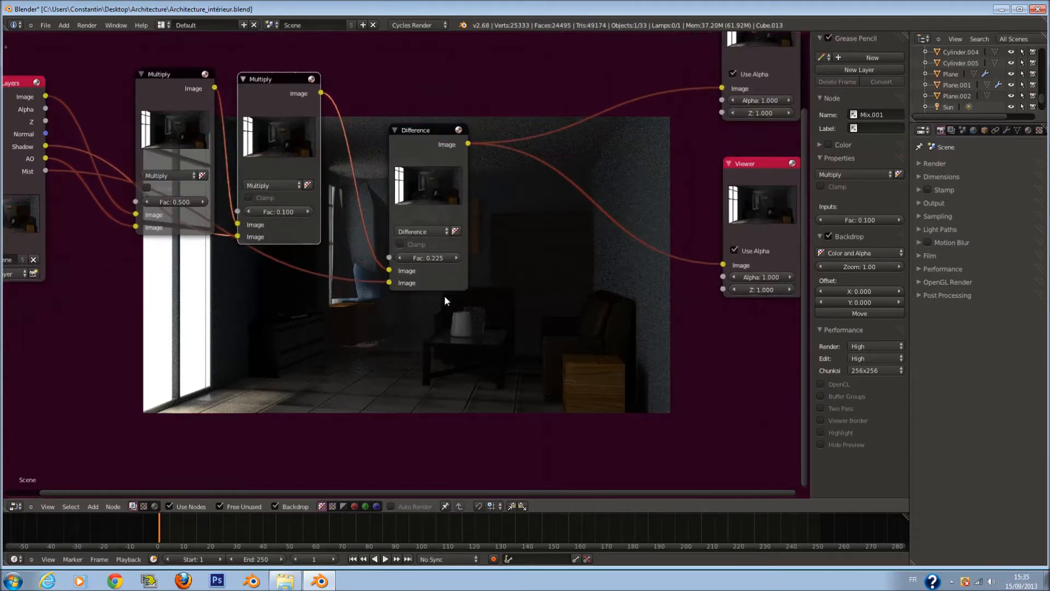
left_click(401, 258)
left_click(401, 258)
scroll(461, 175, "down", 1)
scroll(459, 283, "up", 1)
left_click(461, 281)
middle_click_drag(460, 281, 465, 237)
- Move the Difference node beside the second Multiply node and shift the Viewer and Composite nodes farther away
left_click_drag(432, 141, 376, 100)
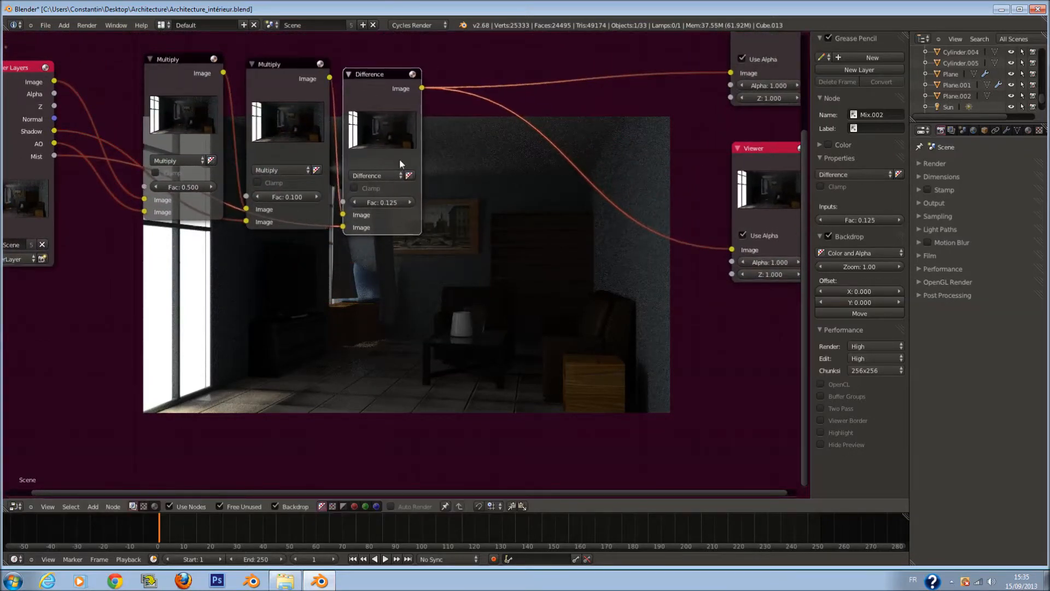
scroll(434, 238, "down", 1)
middle_click_drag(434, 244, 287, 242)
left_click(524, 208)
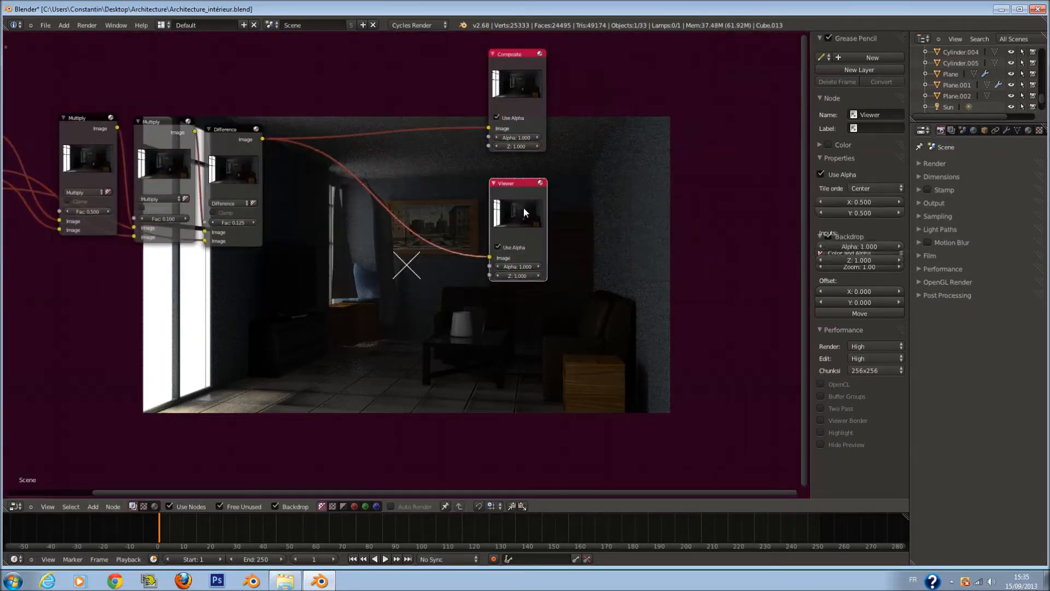
left_click_drag(523, 208, 716, 234)
left_click_drag(505, 96, 685, 127)
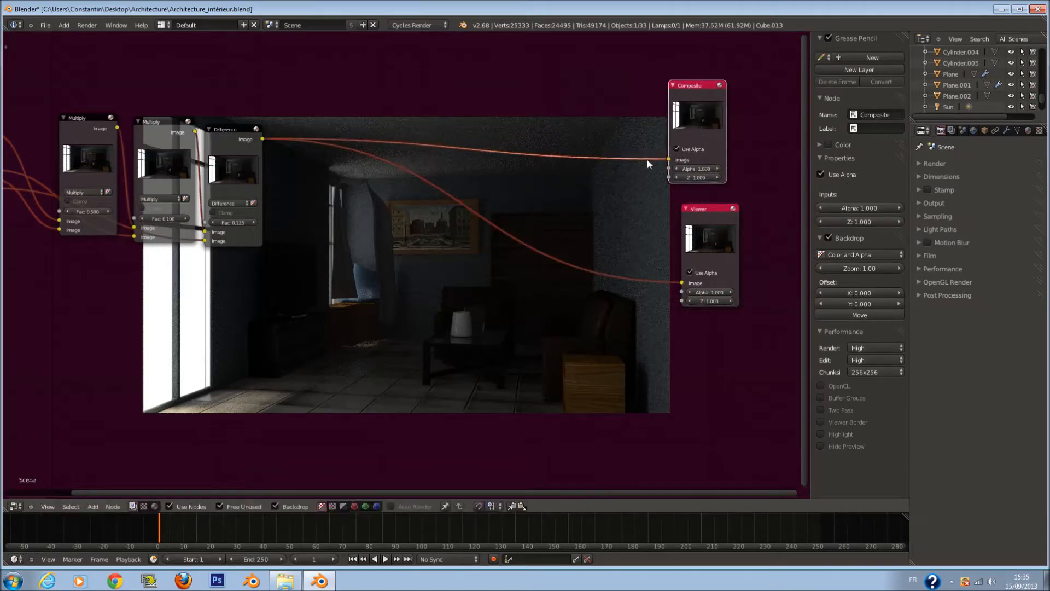
scroll(372, 193, "up", 2)
scroll(375, 195, "down", 2)
middle_click_drag(372, 257, 400, 264)
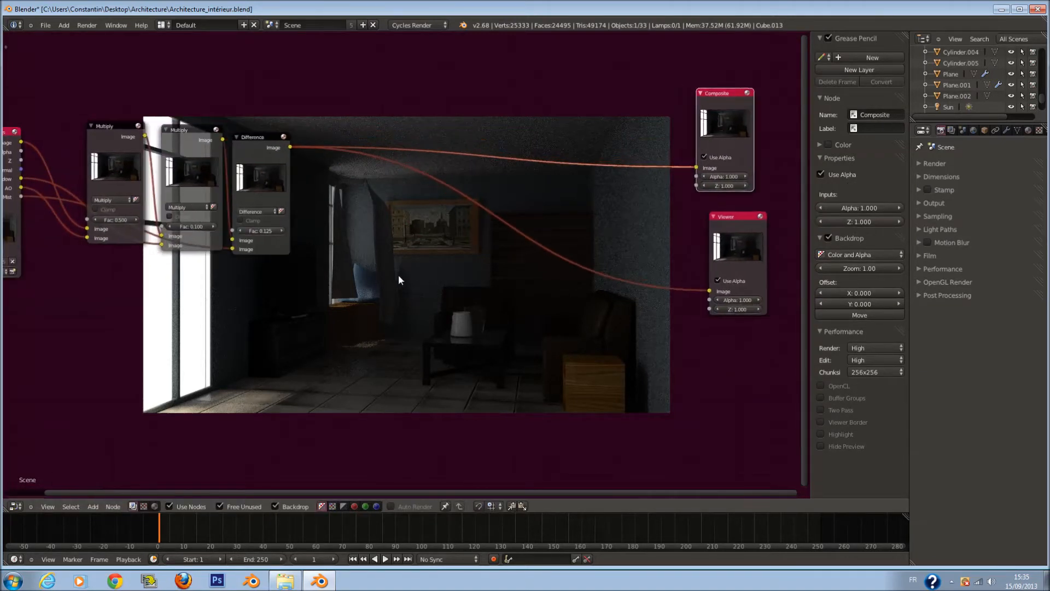
- Save the project over the existing Architecture_intérieur.blend file
key("a")
key("a")
key("ctrl+s")
left_click(363, 290)
- Add an RGB Curves node on the link between the Difference node and the Viewer
scroll(357, 289, "down", 1)
middle_click_drag(305, 280, 323, 299)
left_click(288, 185)
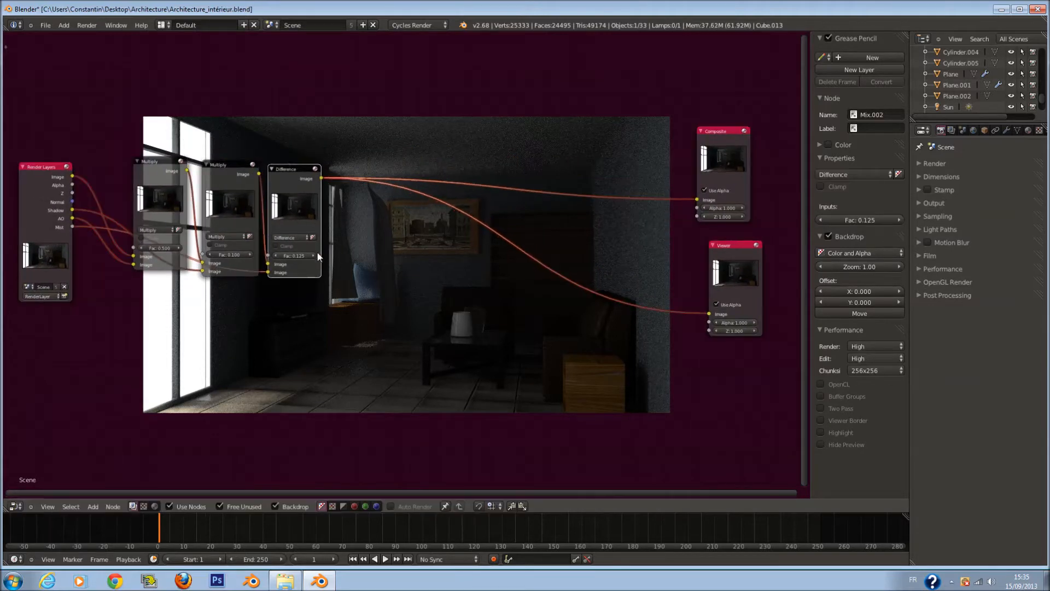
scroll(323, 277, "down", 1)
middle_click_drag(322, 277, 311, 243)
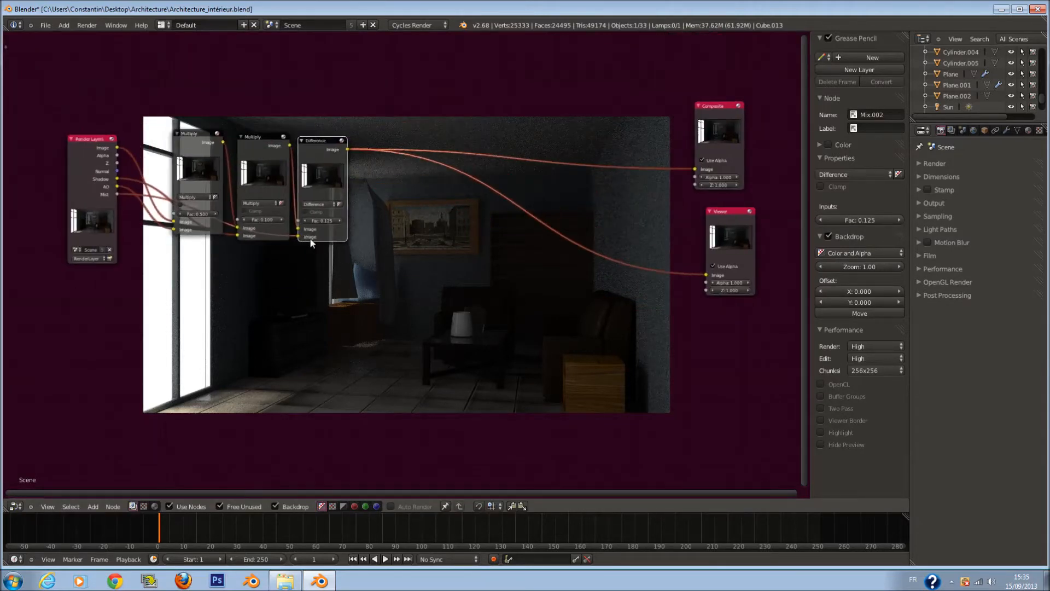
scroll(310, 255, "up", 1)
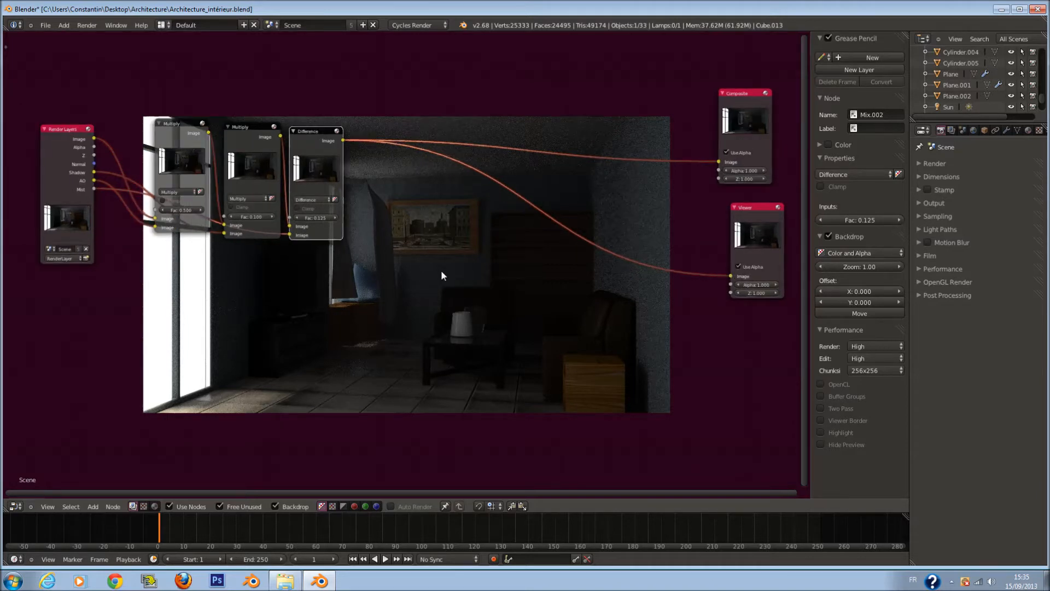
scroll(278, 237, "down", 1)
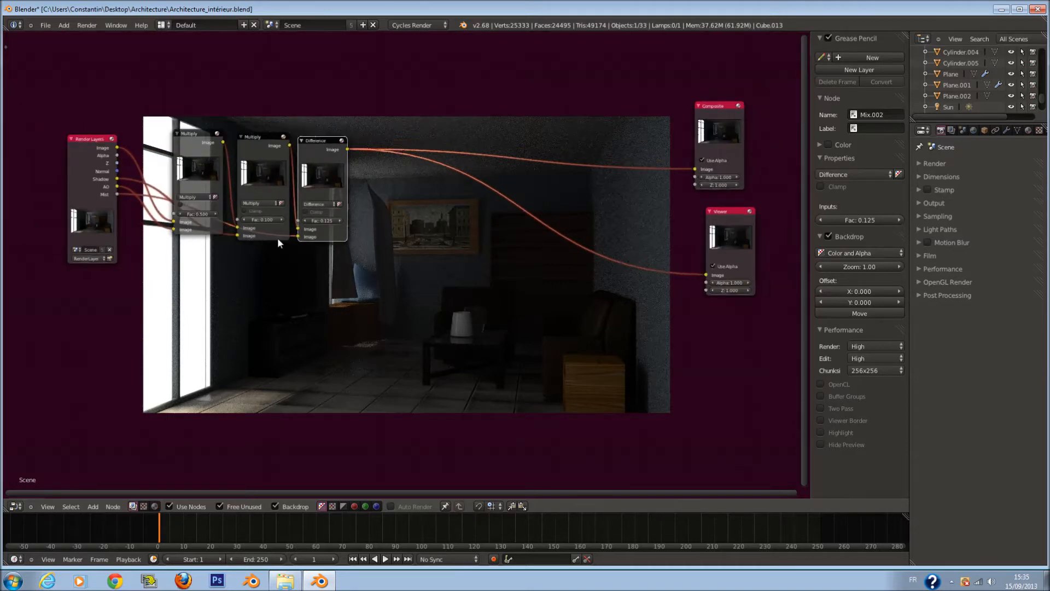
key("shift+a")
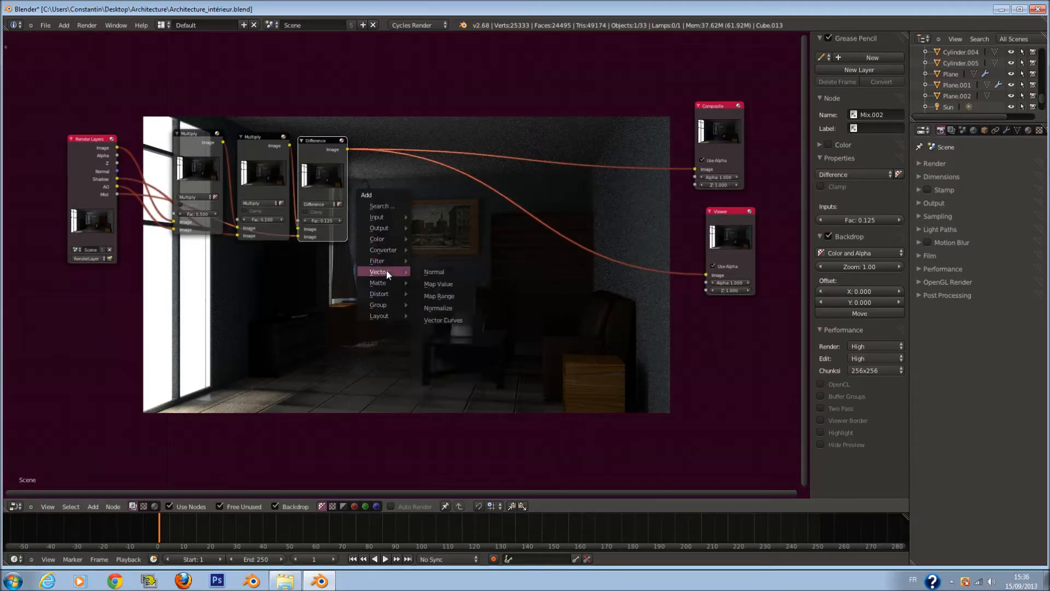
mouse_move(389, 241)
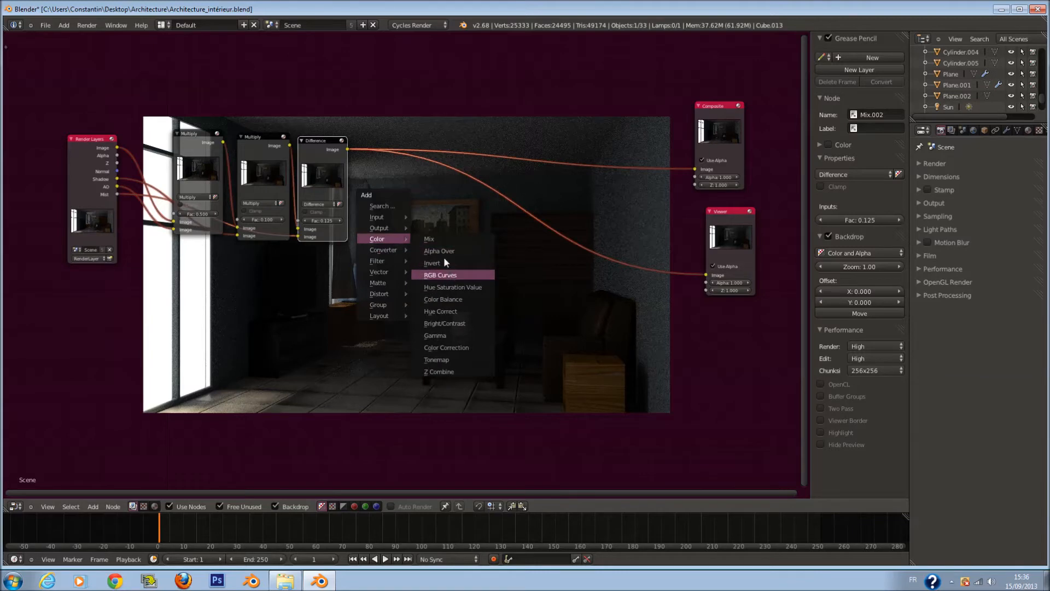
left_click(441, 275)
- Shape the RGB curve into an S with a lower point at about 0.26, 0.25 and an upper point at about 0.63, 0.78
scroll(445, 207, "up", 1)
left_click_drag(458, 205, 428, 234)
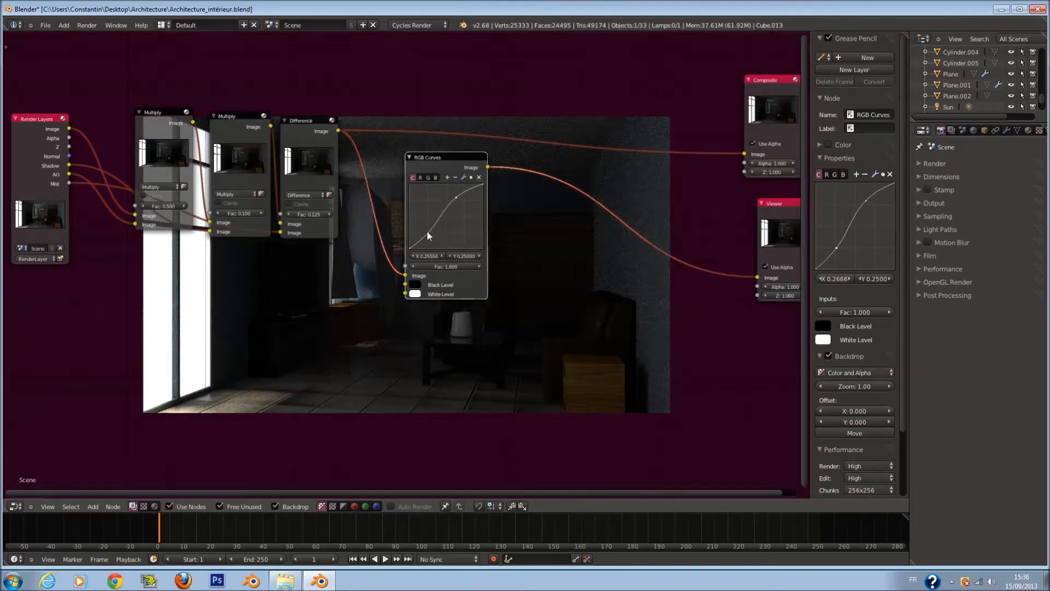
left_click_drag(458, 198, 456, 197)
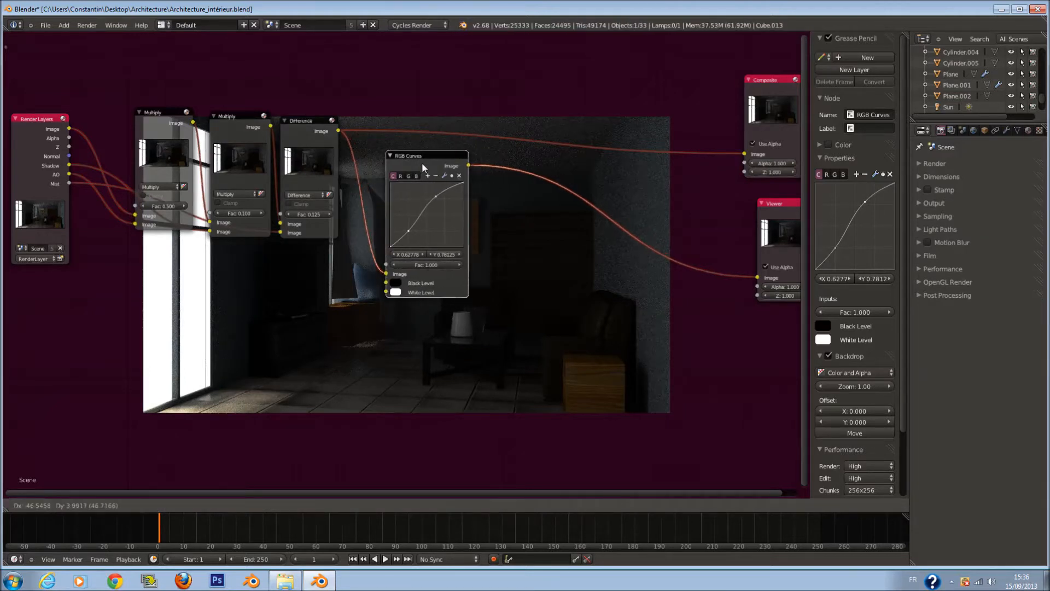
- Move the Composite node far from the node chain, and shift Render Layers, both Multiply nodes, Difference and RGB Curves back to free space
scroll(444, 169, "down", 1)
middle_click_drag(689, 133, 596, 141)
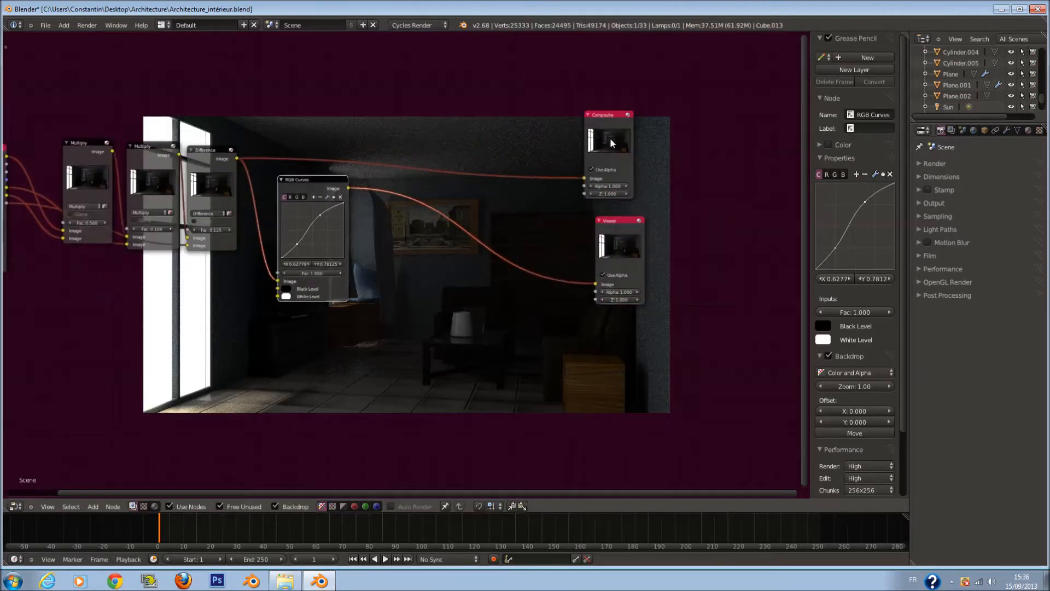
left_click_drag(611, 144, 876, 86)
middle_click_drag(433, 234, 611, 226)
scroll(587, 227, "up", 1)
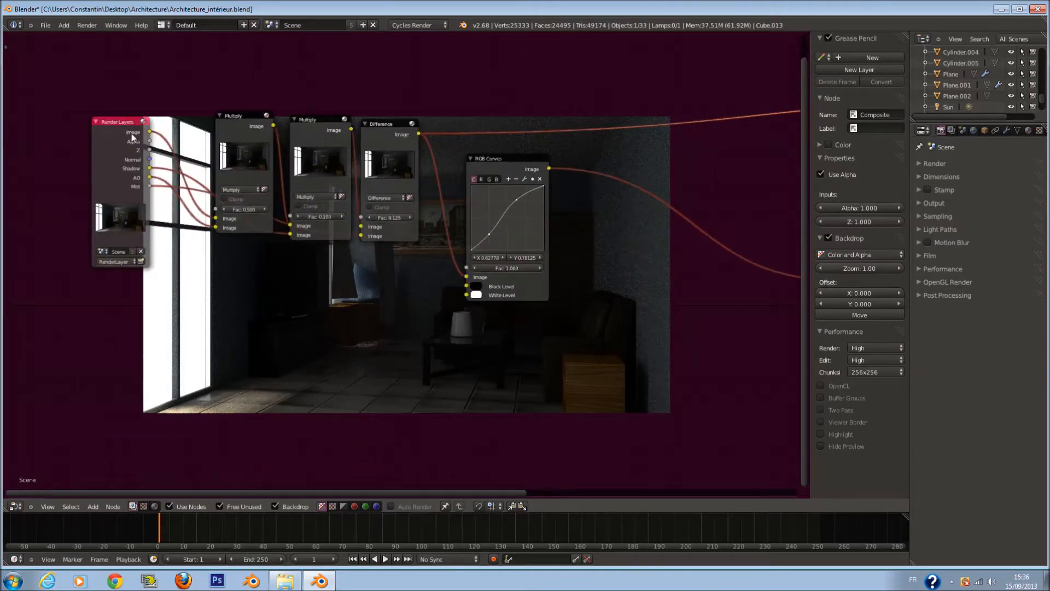
left_click_drag(132, 137, 80, 132)
left_click_drag(230, 134, 157, 135)
left_click_drag(307, 129, 235, 131)
left_click_drag(395, 130, 315, 131)
left_click_drag(494, 169, 420, 171)
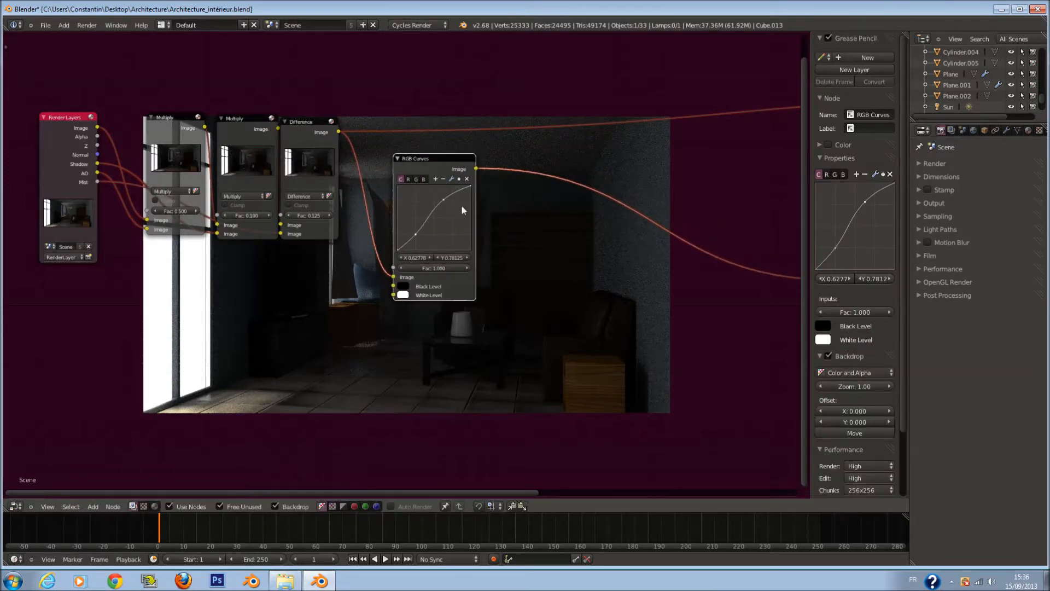
- Add a ColorRamp node and connect it between the RGB Curves output and the Viewer
key("shift+a")
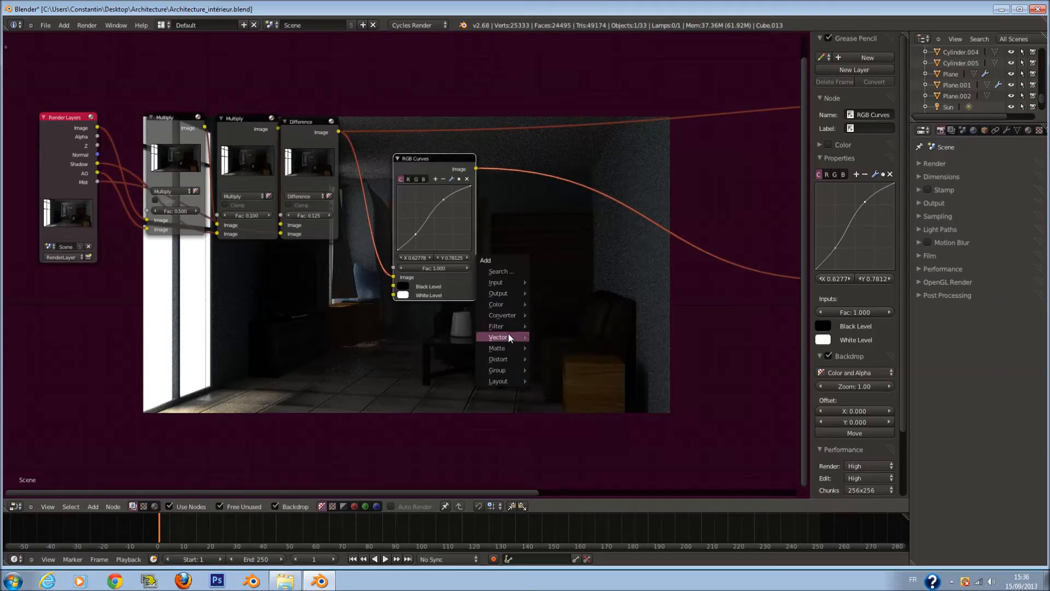
mouse_move(504, 315)
left_click(553, 320)
left_click(547, 295)
left_click_drag(477, 169, 503, 248)
left_click_drag(526, 359, 536, 360)
left_click(478, 171, "ctrl+shift")
key("Home")
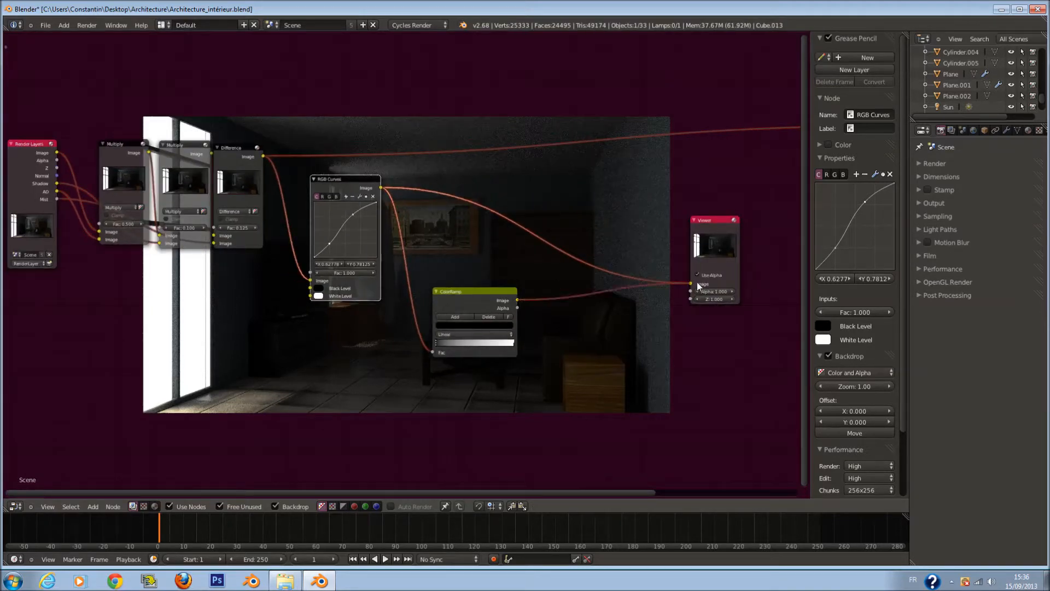
- Move the ColorRamp's black stop inward to about a quarter of the gradient
scroll(595, 284, "up", 2)
left_click_drag(449, 373, 474, 375)
middle_click_drag(556, 318, 459, 273)
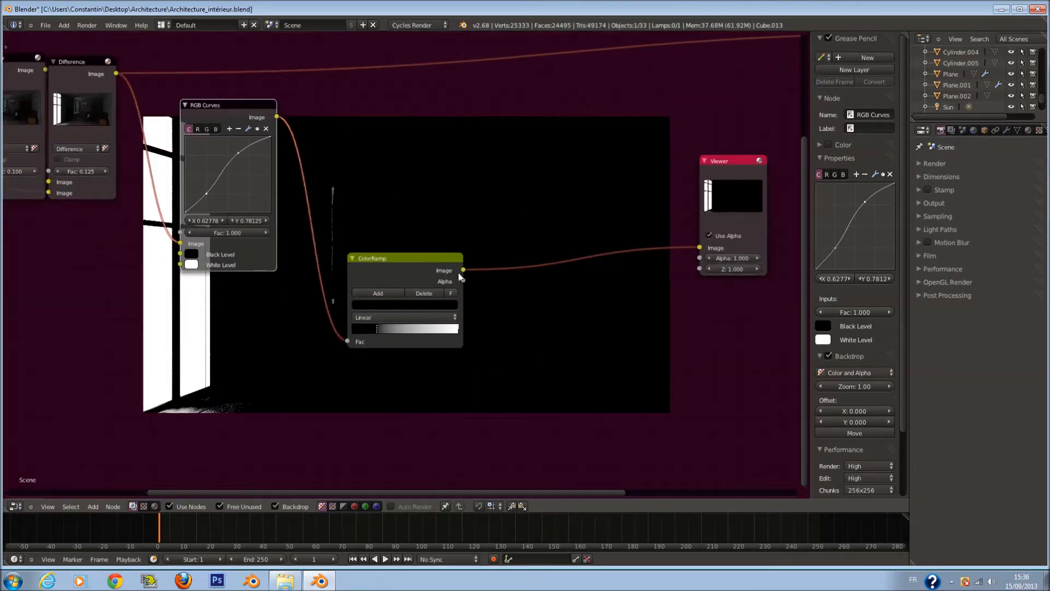
- Insert a Blur node between the ColorRamp and the Viewer and set its type to Fast Gaussian
key("shift+a")
mouse_move(477, 358)
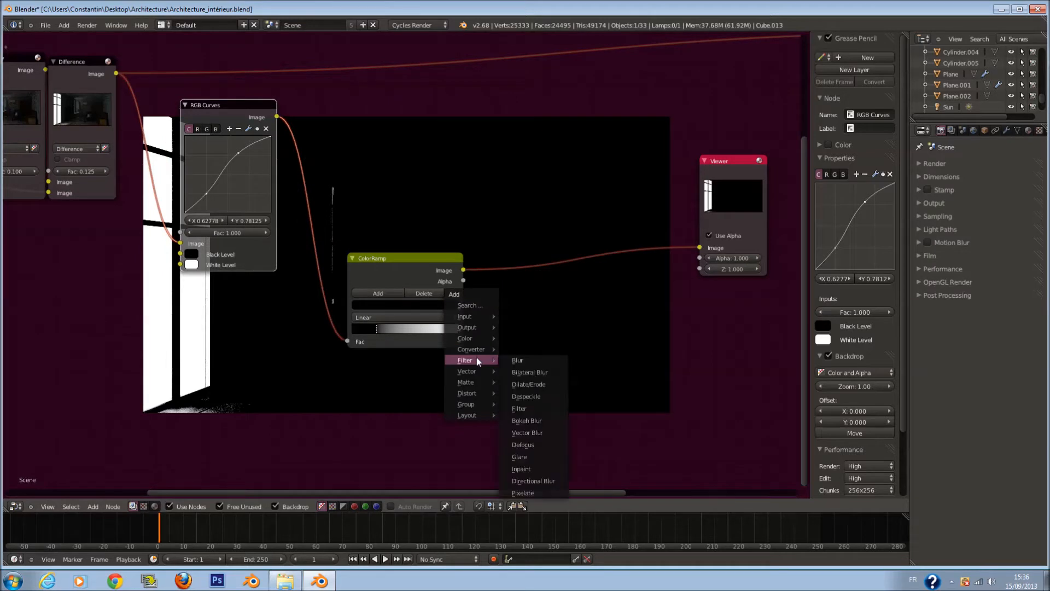
left_click(510, 360)
left_click(555, 361)
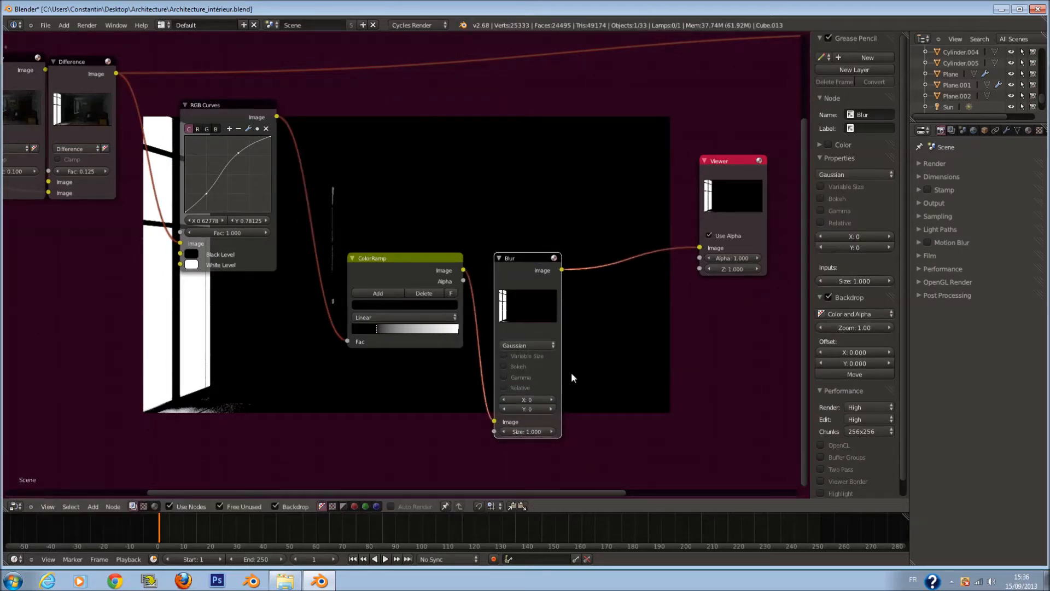
left_click(526, 345)
left_click(534, 282)
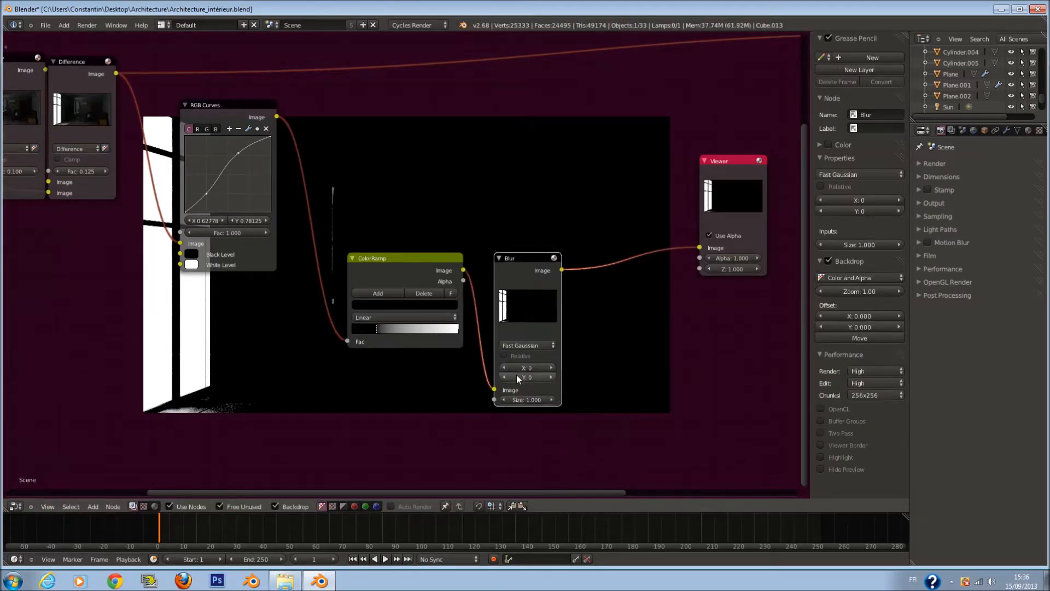
- Set the Blur node's X and Y sizes to 140
scroll(516, 375, "up", 1)
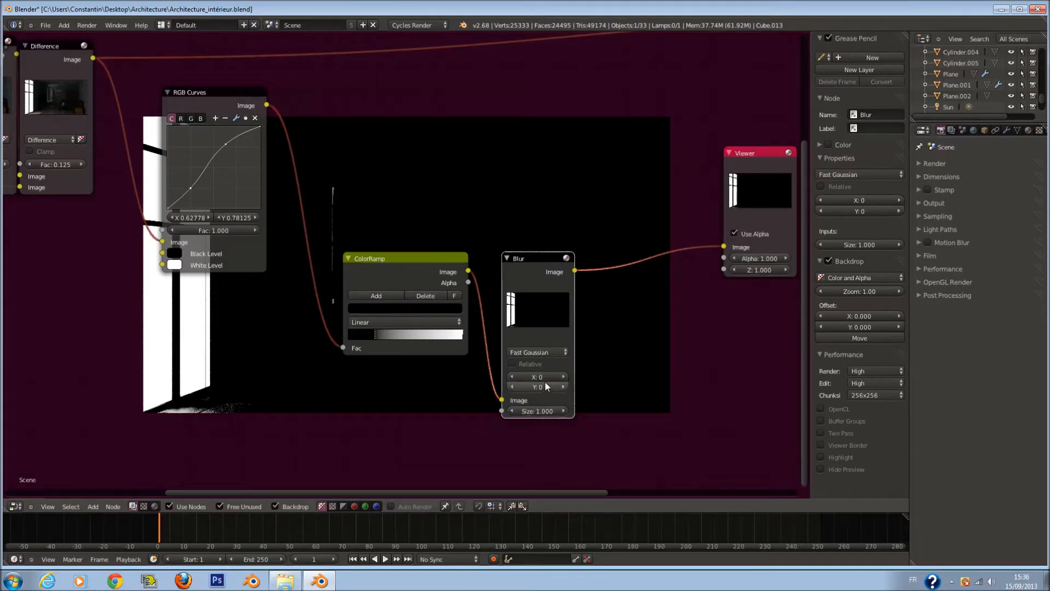
left_click(542, 378)
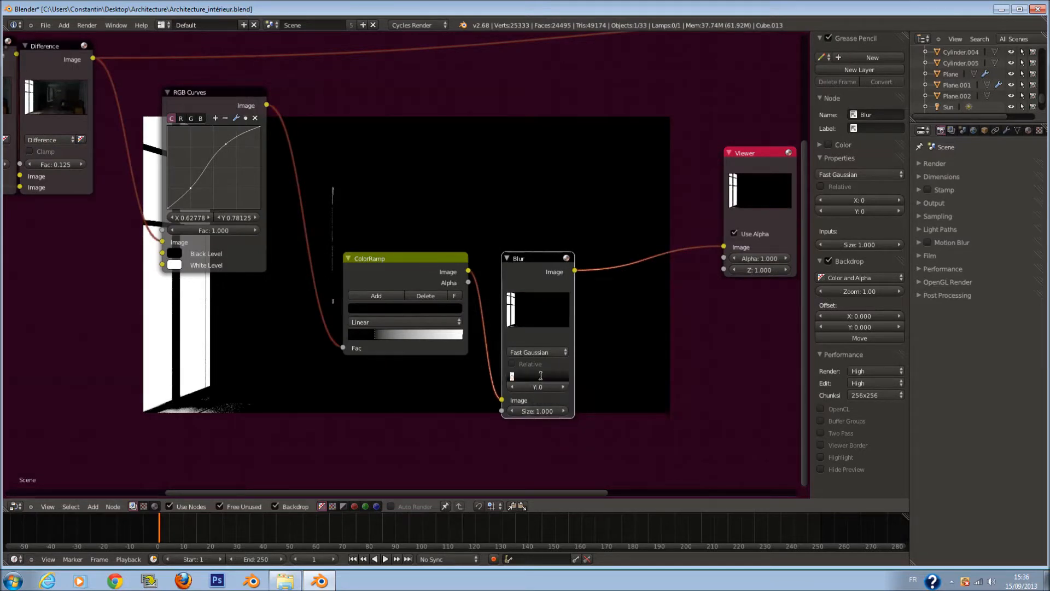
key("Return")
left_click(539, 375)
key("Return")
left_click(538, 377)
type("14")
key("Return")
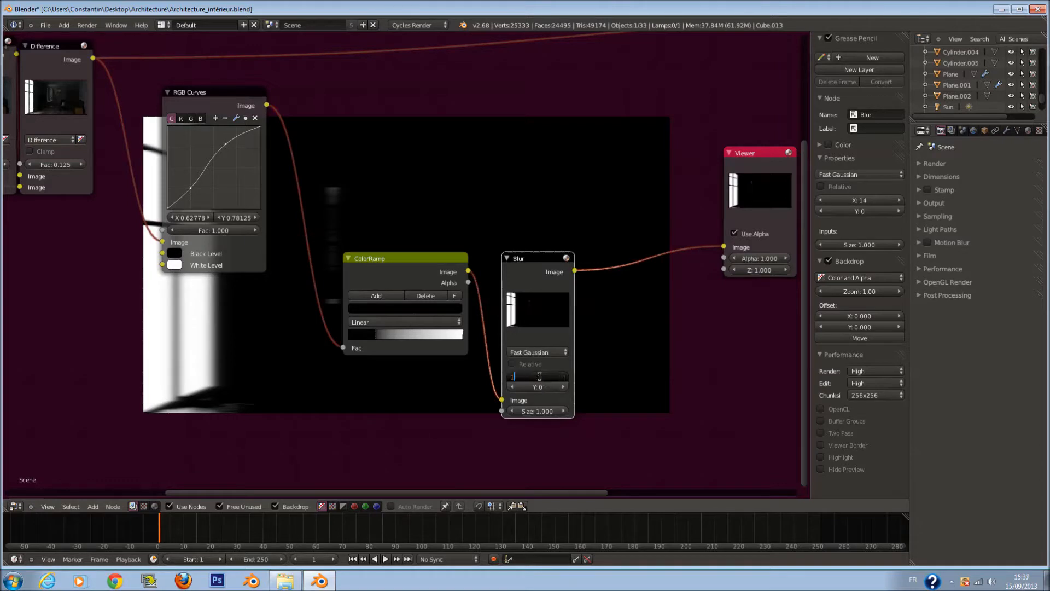
key("Return")
key("ctrl+c")
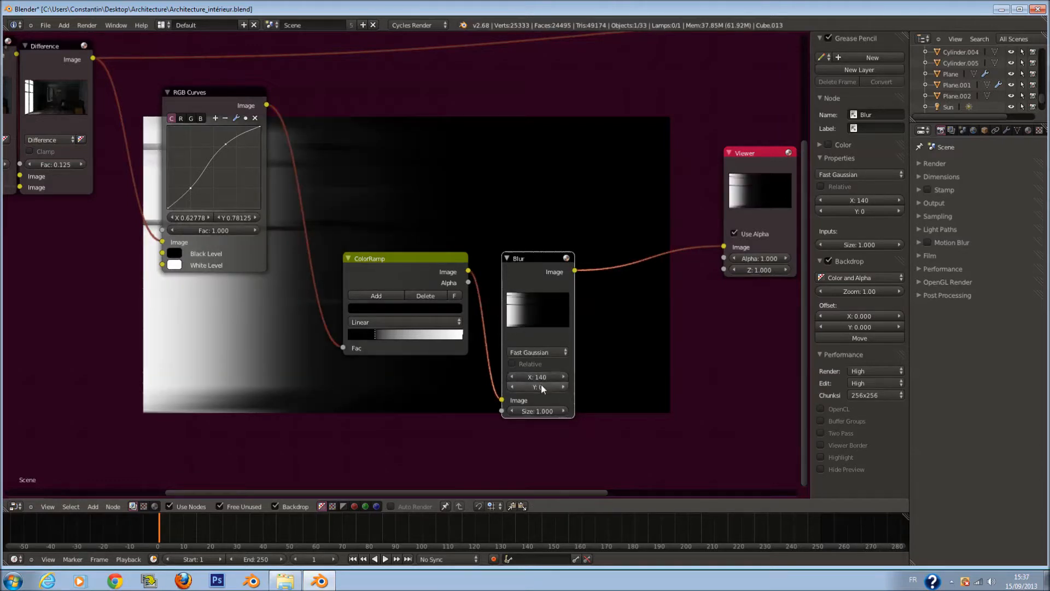
key("ctrl+v")
- Move the ColorRamp and Blur nodes closer to RGB Curves and shift the Viewer node farther away
left_click_drag(404, 259, 376, 218)
left_click_drag(510, 274, 488, 260)
scroll(562, 266, "down", 2)
middle_click_drag(563, 266, 390, 254)
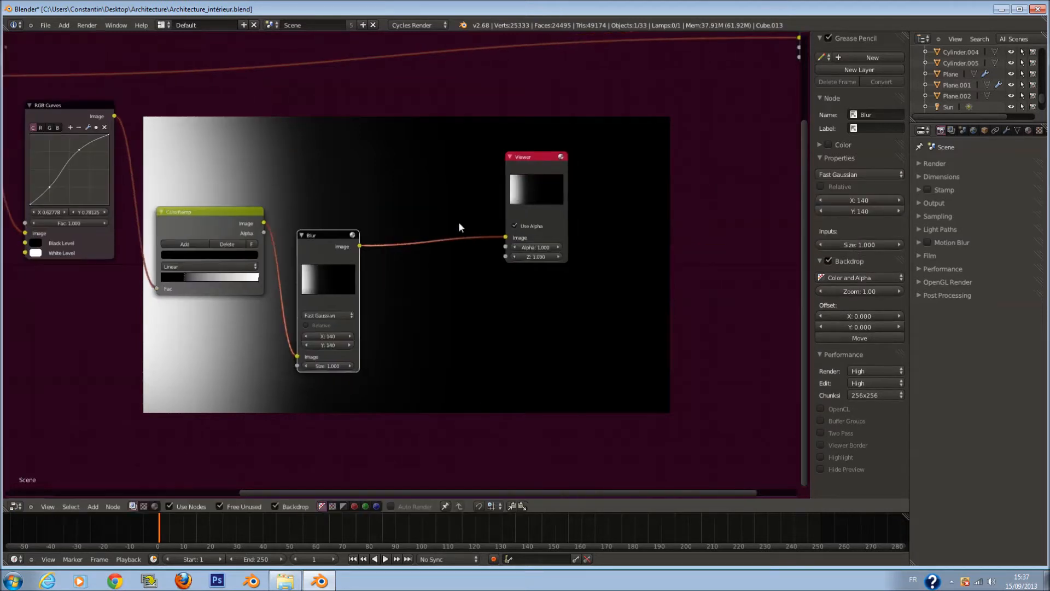
left_click_drag(528, 199, 697, 251)
- Duplicate the Blur node and place the copy beyond and slightly below the original
scroll(383, 257, "up", 2)
middle_click_drag(327, 259, 389, 259)
left_click(381, 258)
key("shift+d")
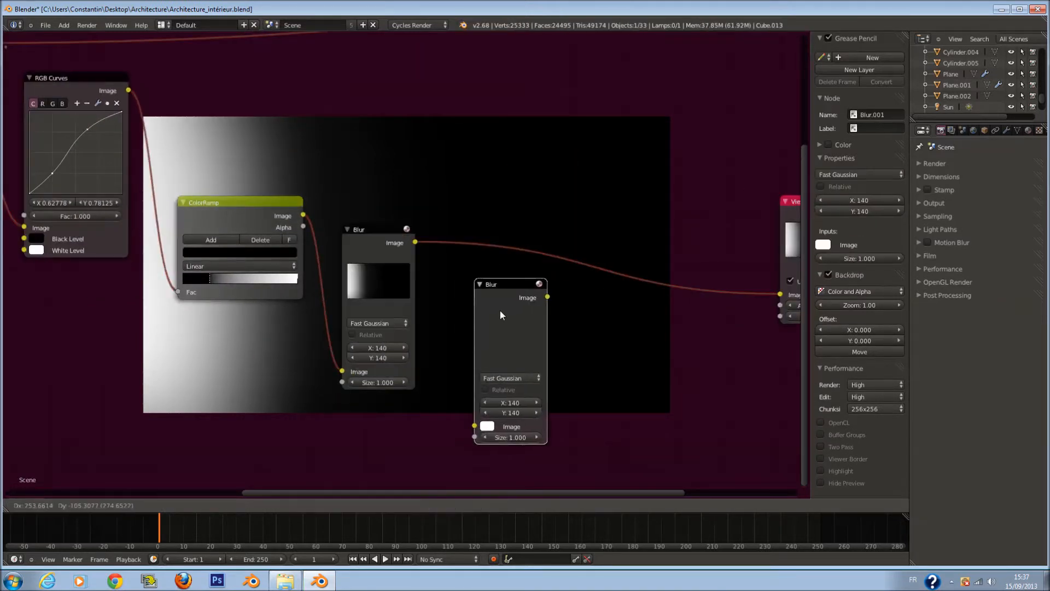
left_click(533, 313)
- Add a Mix node between the first Blur and the Viewer, using its second Image input, and set the blend mode to Subtract
key("shift+a")
mouse_move(470, 290)
mouse_move(461, 256)
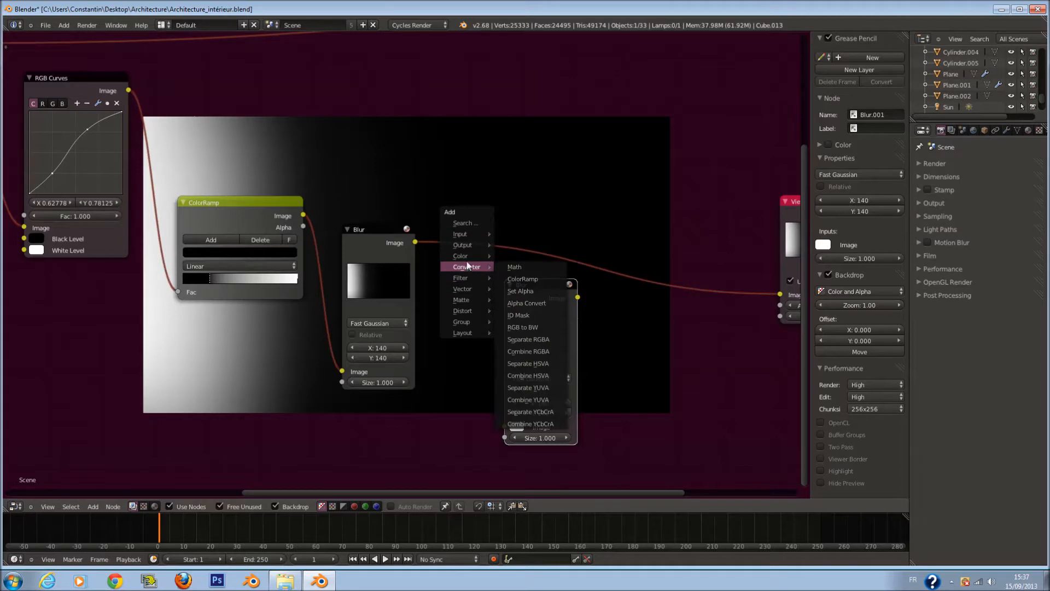
left_click(511, 258)
left_click(439, 108)
left_click_drag(476, 172, 491, 155)
left_click(474, 212)
left_click_drag(550, 94, 549, 88)
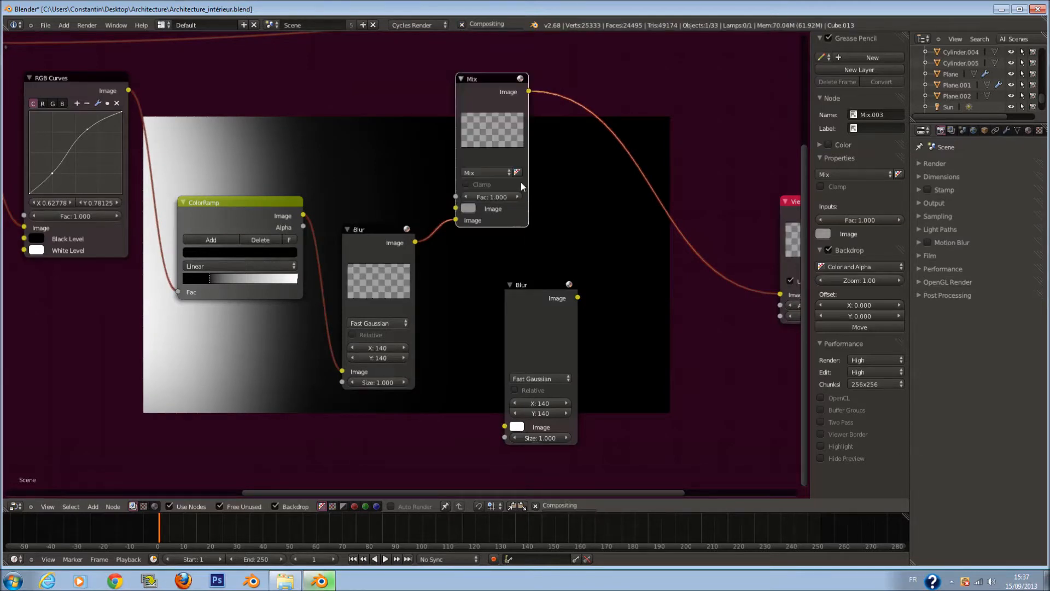
left_click(495, 172)
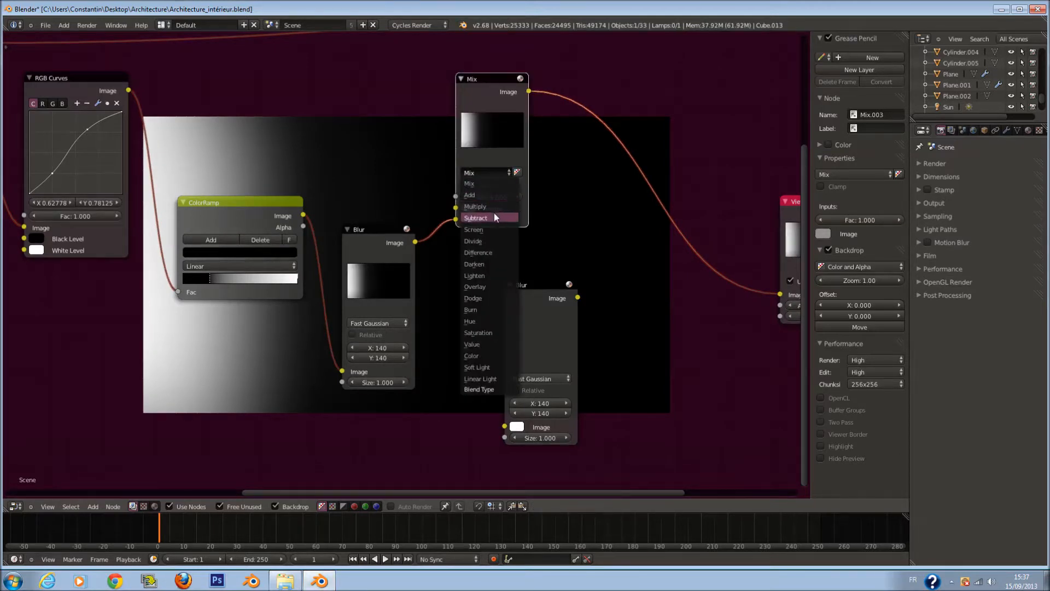
left_click(494, 214)
- Move the Viewer node farther from the Subtract node
scroll(529, 241, "down", 2)
middle_click_drag(538, 248, 404, 277)
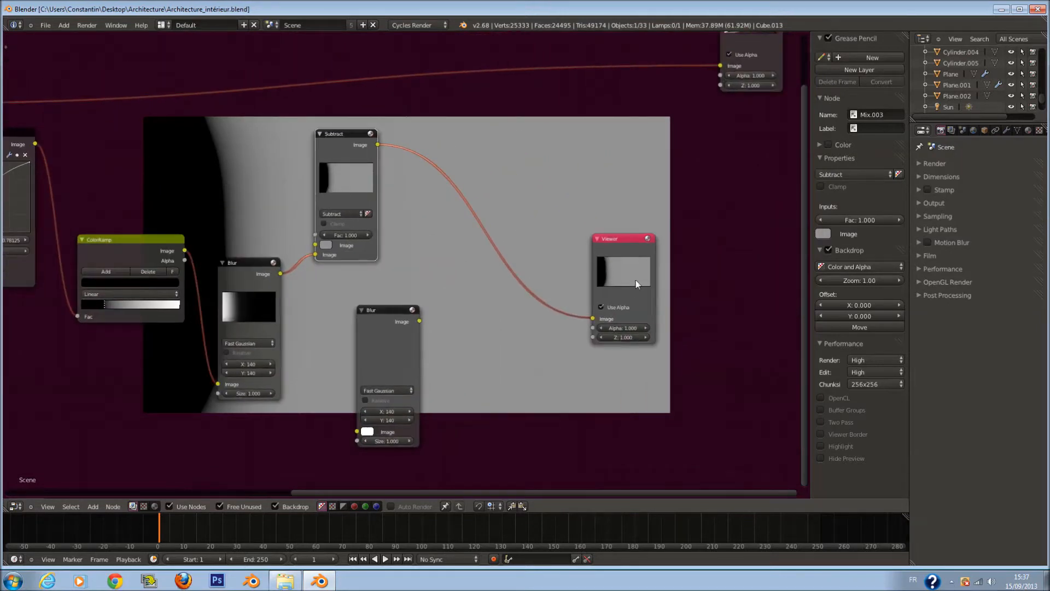
left_click_drag(635, 280, 721, 263)
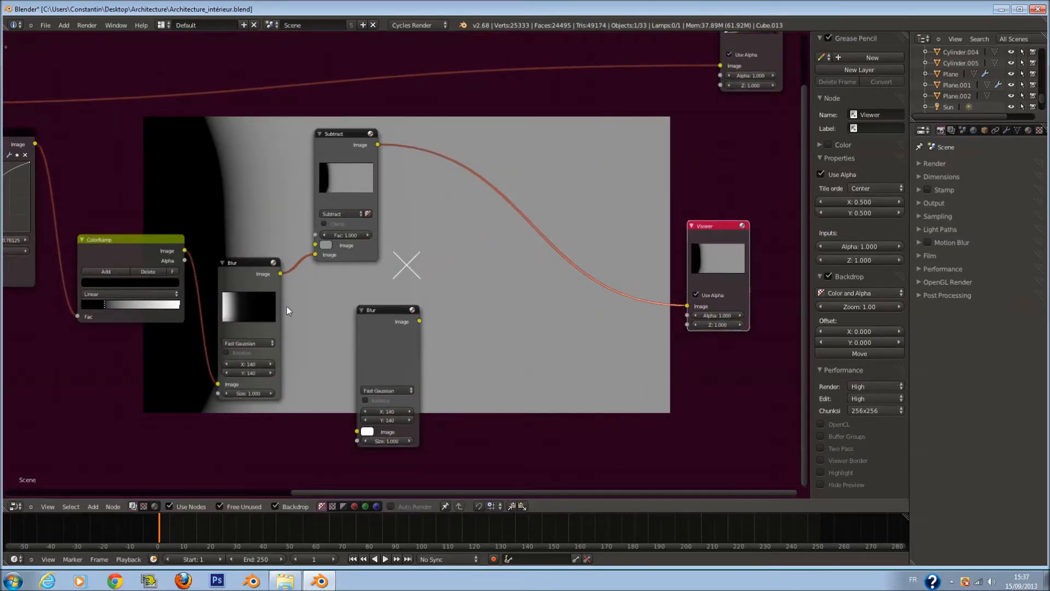
- Connect the ColorRamp's Image output to the duplicated Blur node's Image input
middle_click_drag(276, 306, 346, 285)
left_click_drag(254, 229, 427, 410)
scroll(550, 374, "up", 1)
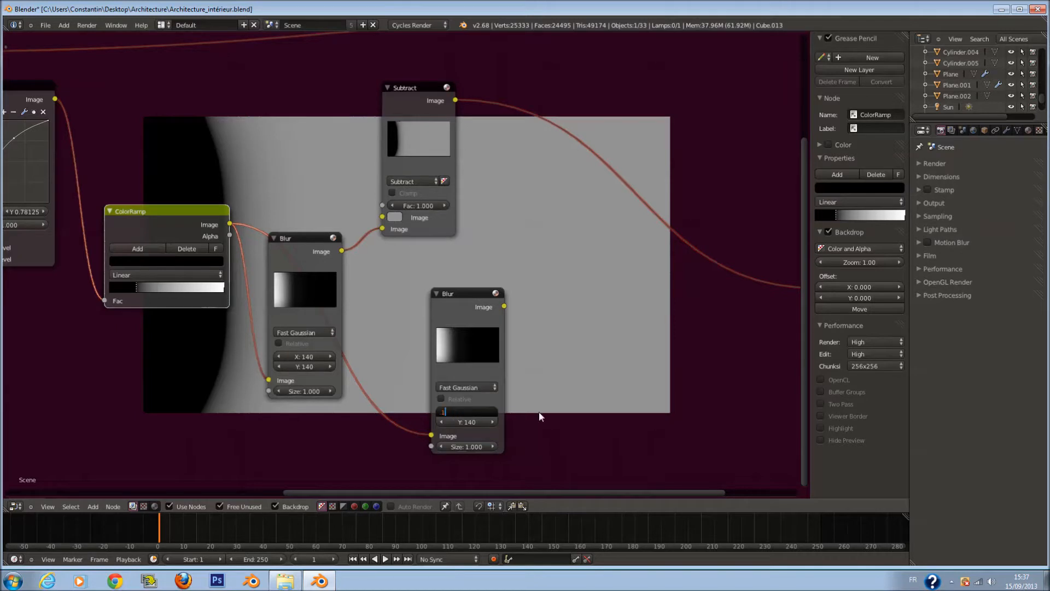
- Set the duplicated Blur node's X size to 100 and its Y size to 0
key("Return")
key("Return")
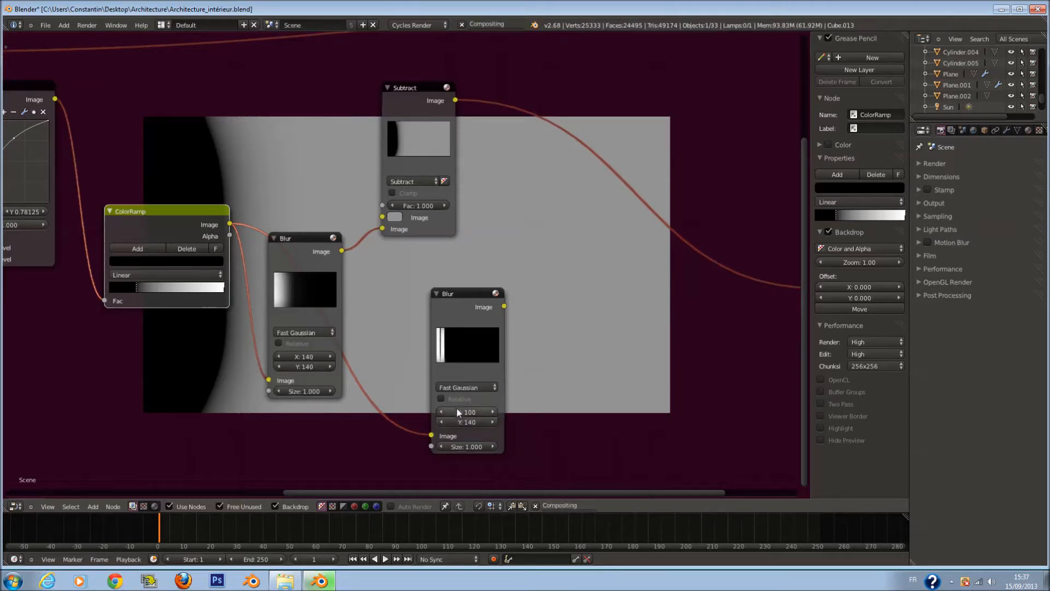
left_click(466, 422)
type("1")
key("Return")
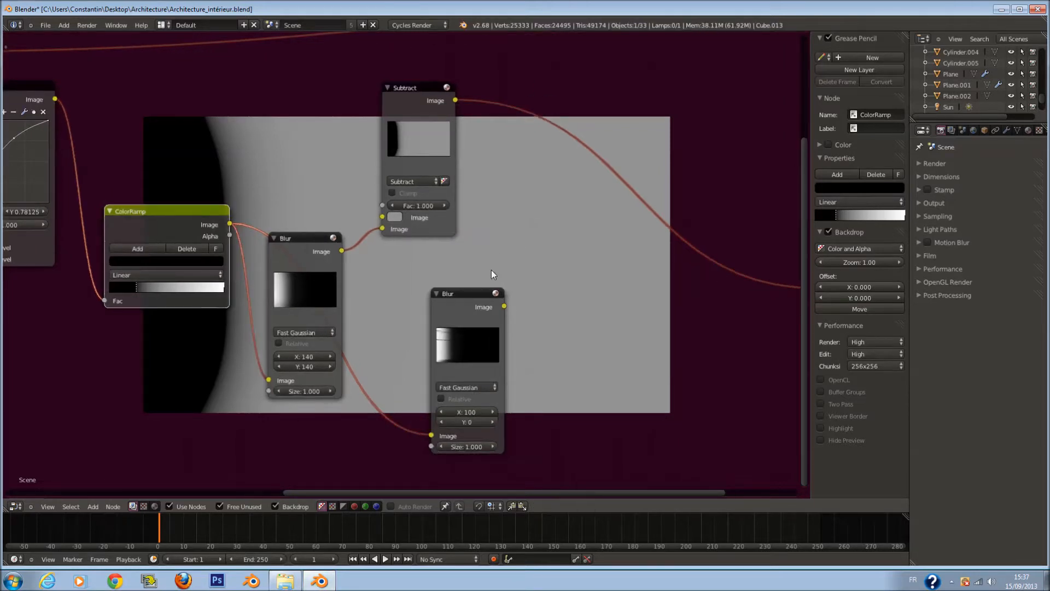
- Duplicate the Subtract node onto its link to the Viewer and set the copy's blend mode to Add
left_click_drag(470, 296, 461, 297)
left_click_drag(430, 123, 386, 119)
key("shift+d")
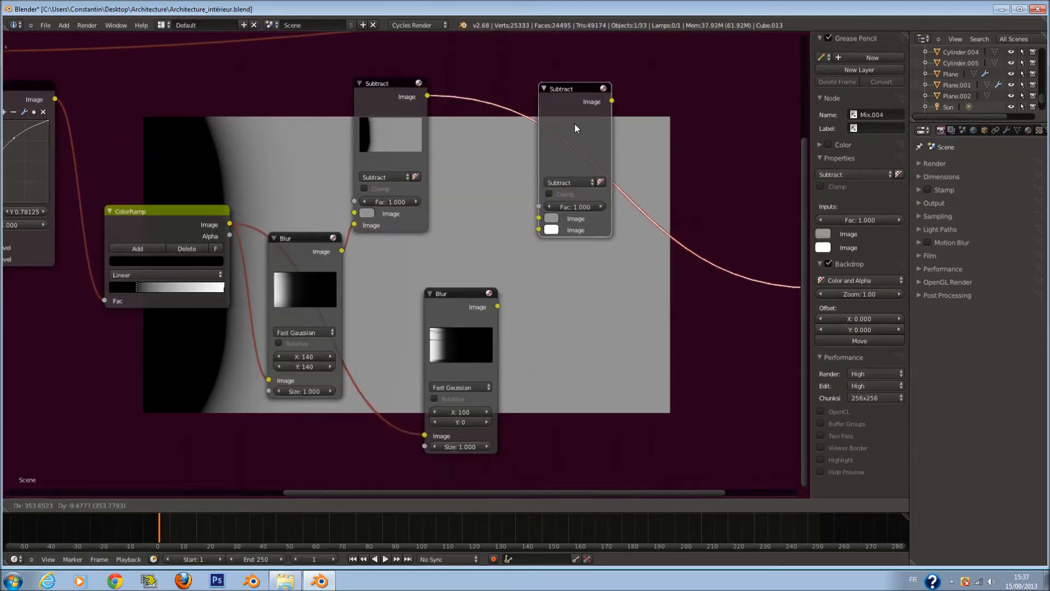
left_click(574, 123)
left_click(572, 182)
left_click(573, 202)
- Connect the second Blur to the Add node's second Image input and set that blur's Y size to 100
left_click_drag(497, 306, 539, 230)
scroll(575, 264, "down", 1)
scroll(543, 243, "up", 2)
left_click_drag(470, 297, 432, 292)
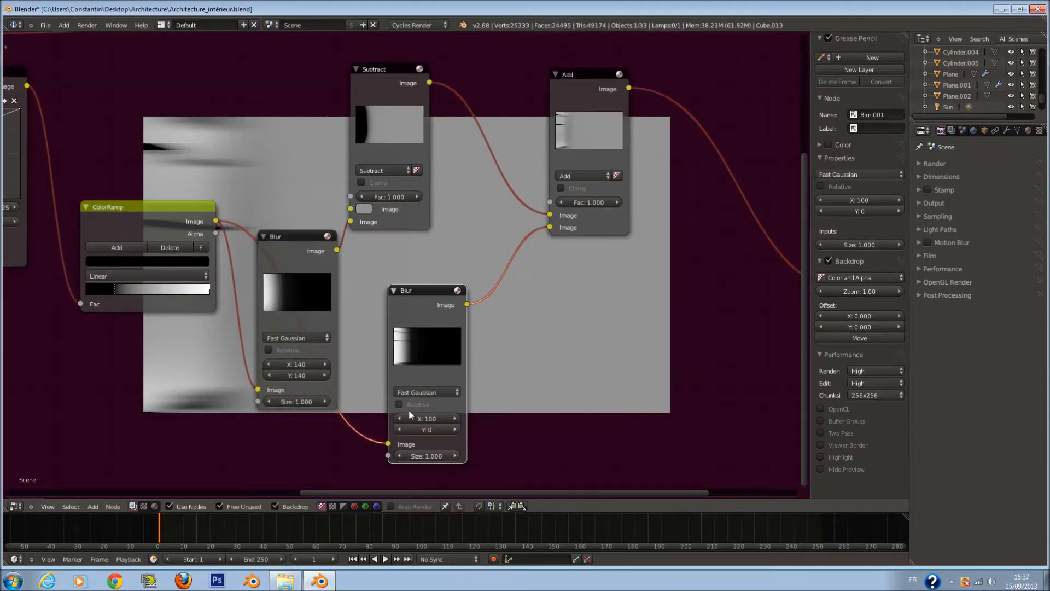
key("ctrl+v")
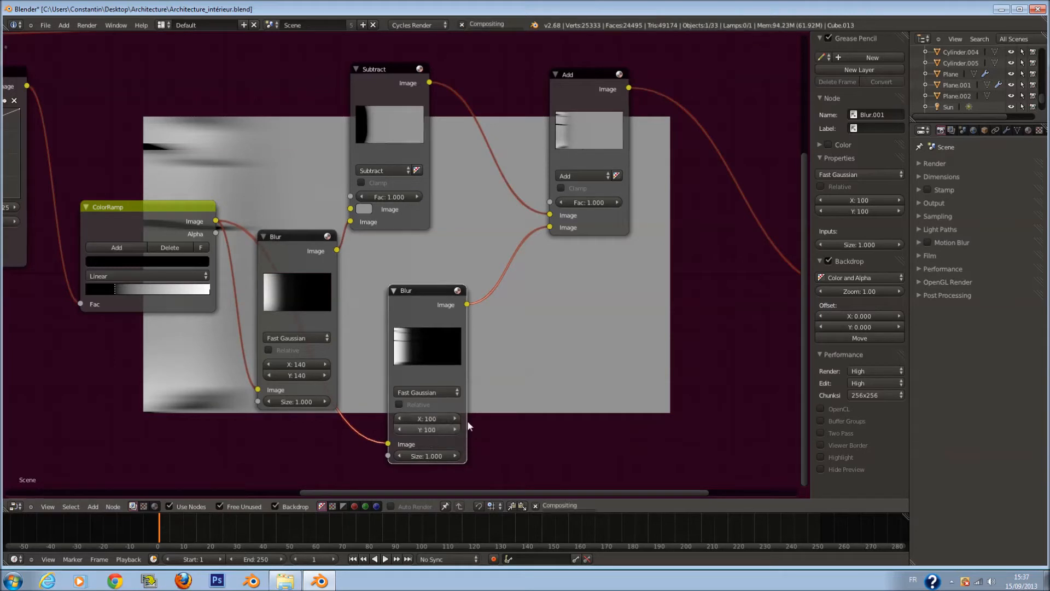
- Move the Subtract and Add nodes closer together above the two Blur nodes
left_click_drag(402, 133, 414, 141)
scroll(416, 144, "down", 1)
middle_click_drag(478, 185, 417, 255)
left_click_drag(482, 228, 444, 228)
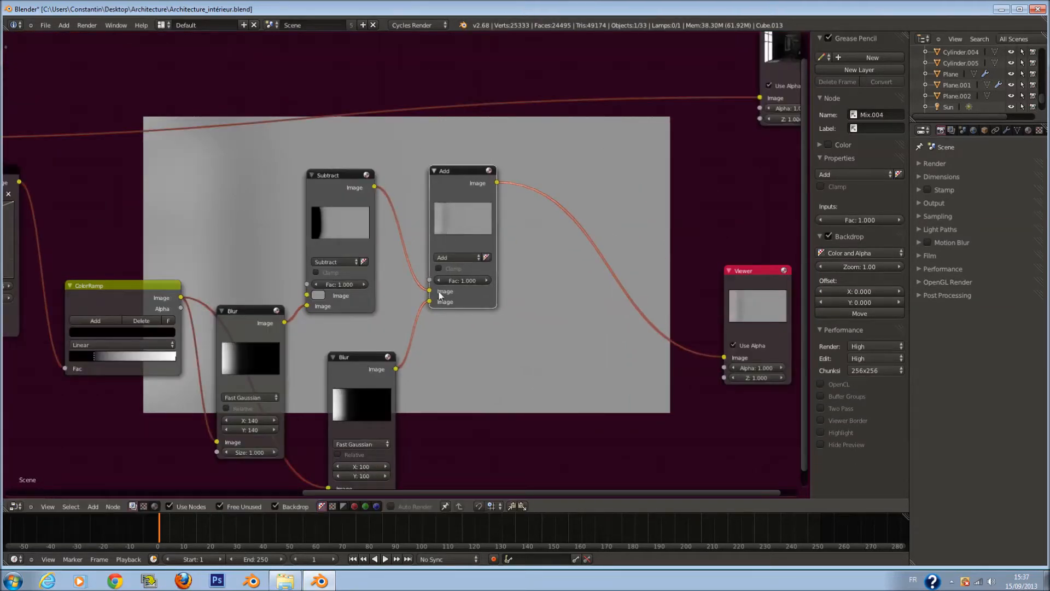
- Duplicate the second Blur node to its right and set the copy's Y size to 0
scroll(394, 329, "down", 1)
left_click(360, 371)
key("shift+d")
left_click(469, 364)
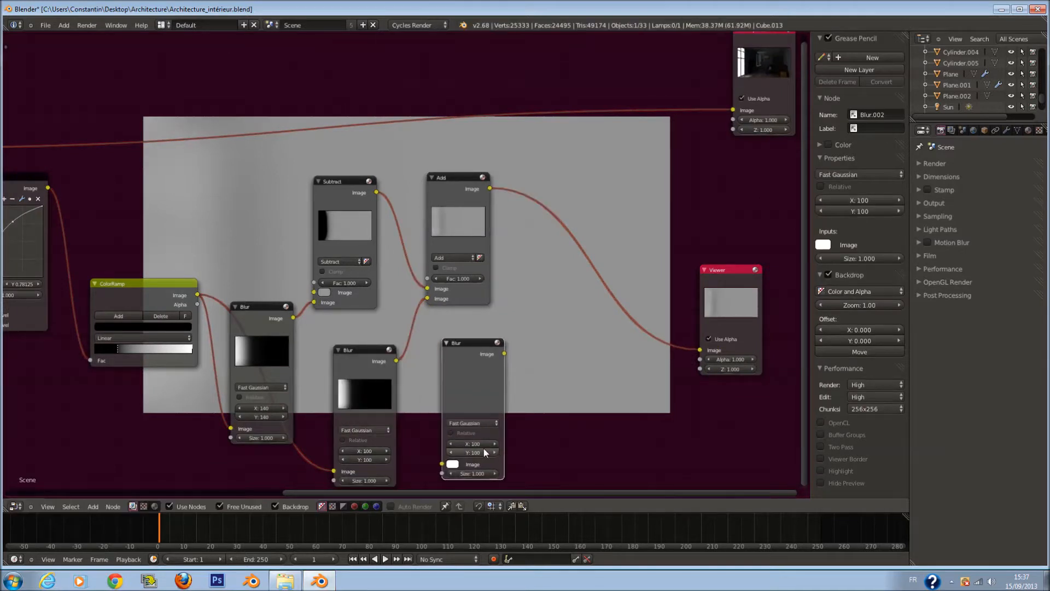
left_click(474, 452)
type("1")
key("Return")
scroll(510, 452, "up", 1)
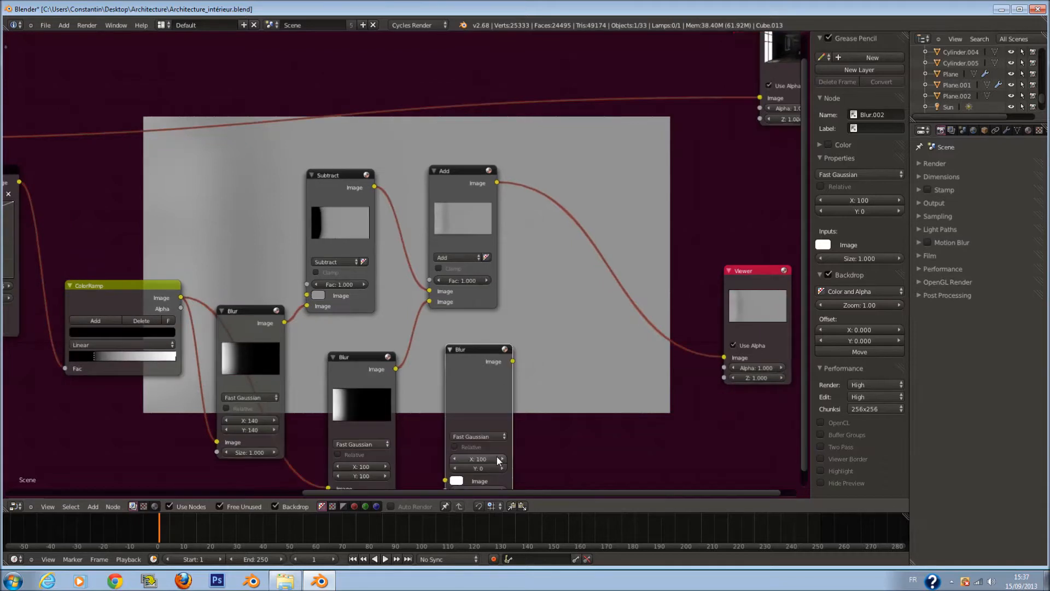
double_click(455, 468)
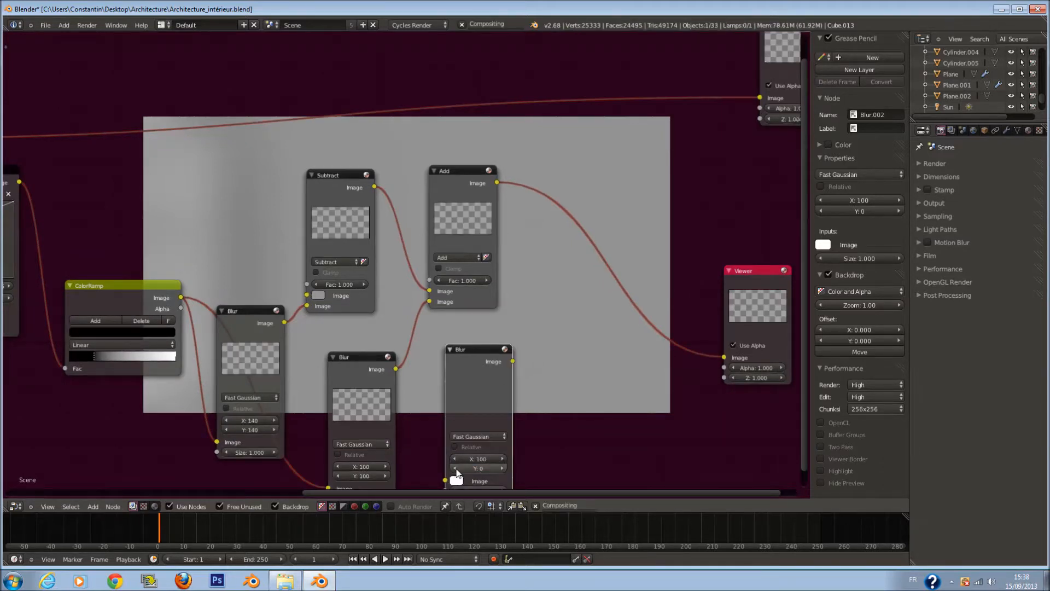
- Try the Gaussian, Tent, Mitch and Catrom filter types on the third Blur node and return it to Fast Gaussian
middle_click_drag(486, 449, 492, 406)
left_click(487, 392)
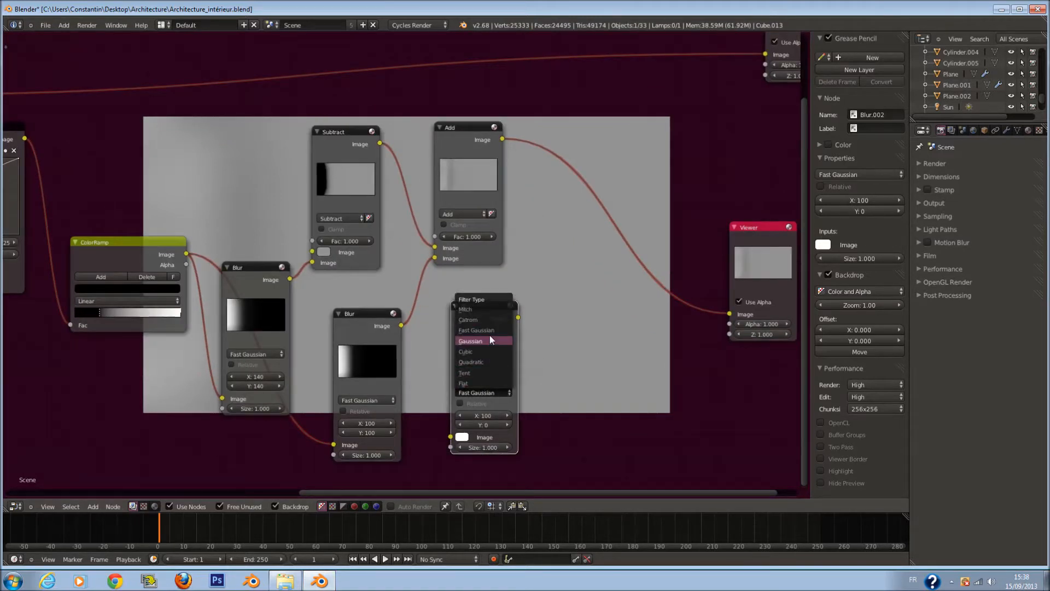
left_click(491, 340)
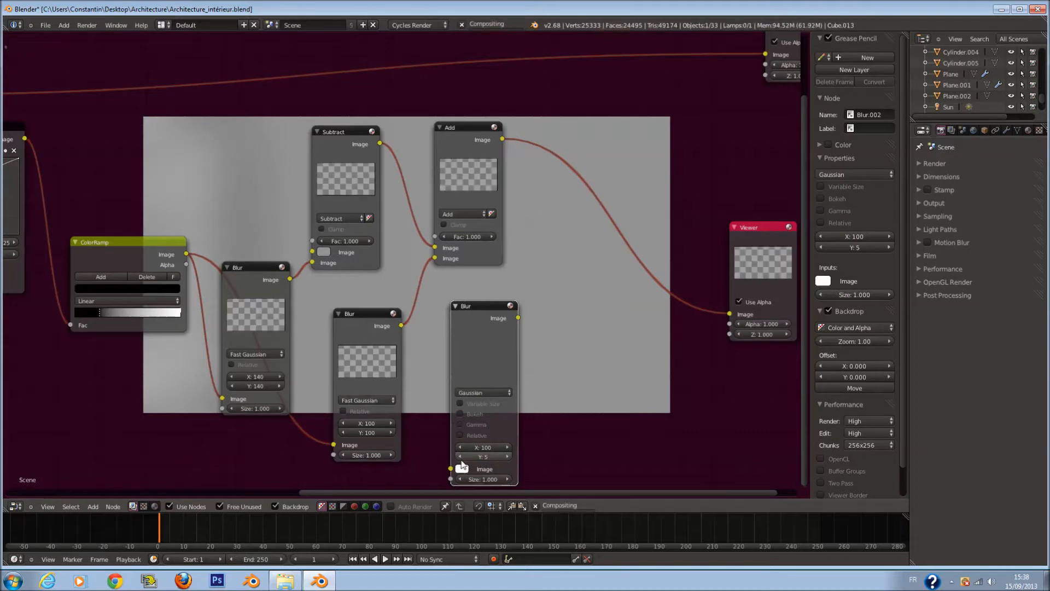
left_click(461, 403)
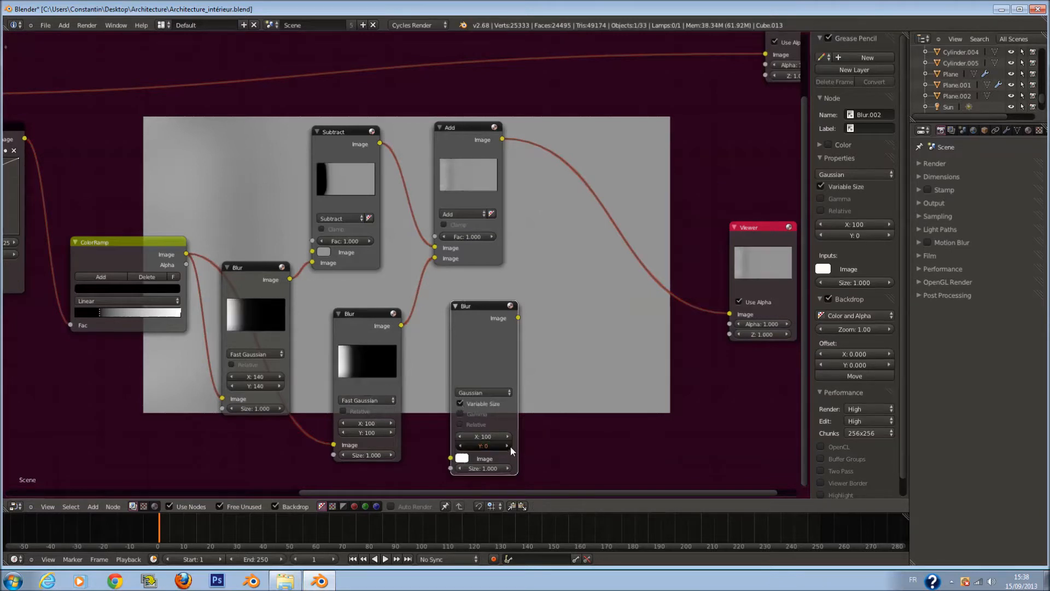
left_click(479, 391)
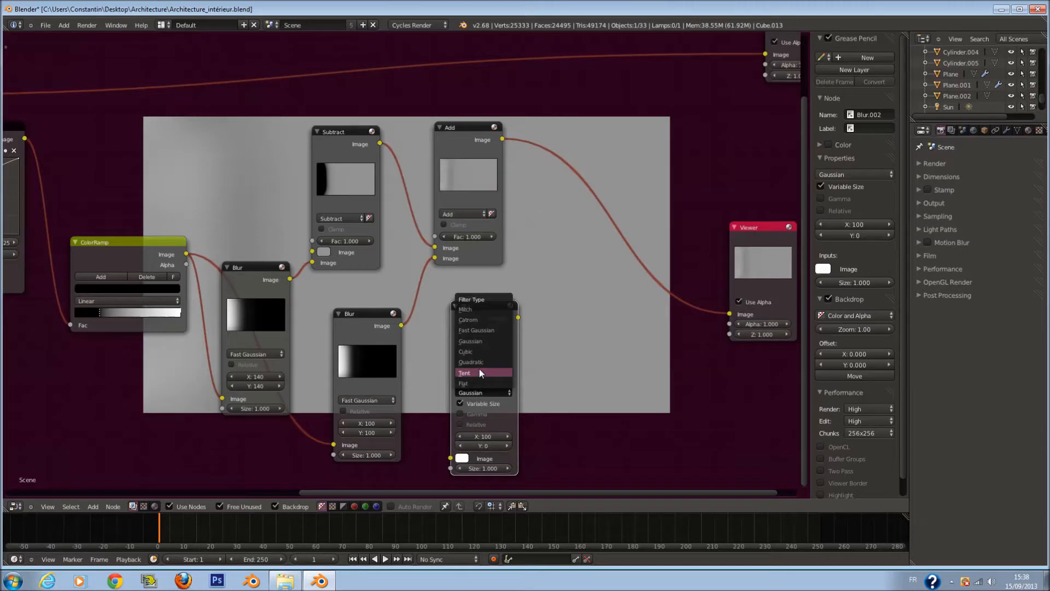
left_click(481, 372)
left_click(484, 392)
left_click(481, 310)
left_click(461, 404)
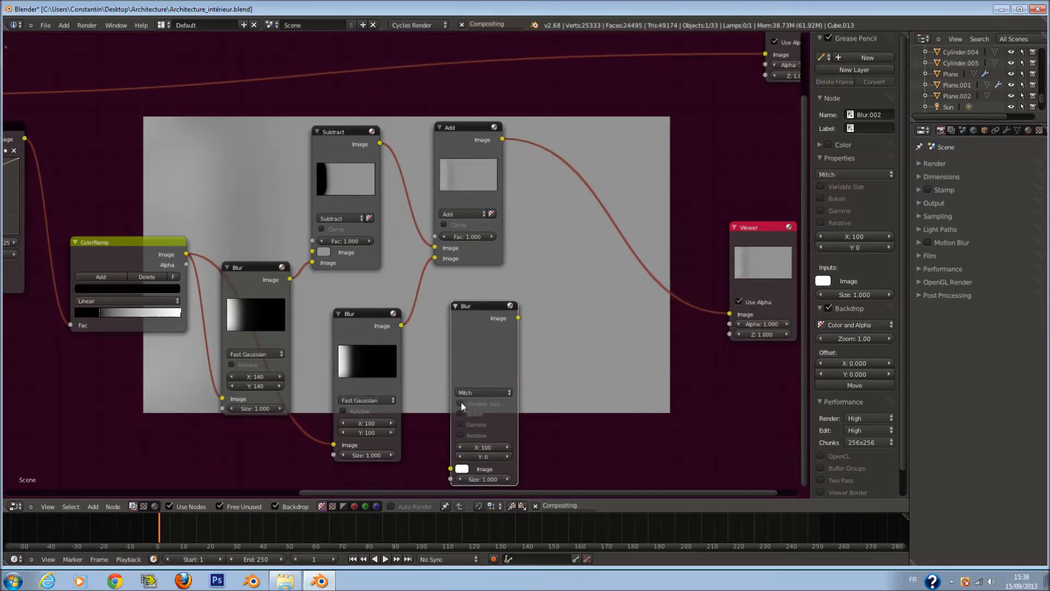
left_click(479, 392)
left_click(485, 323)
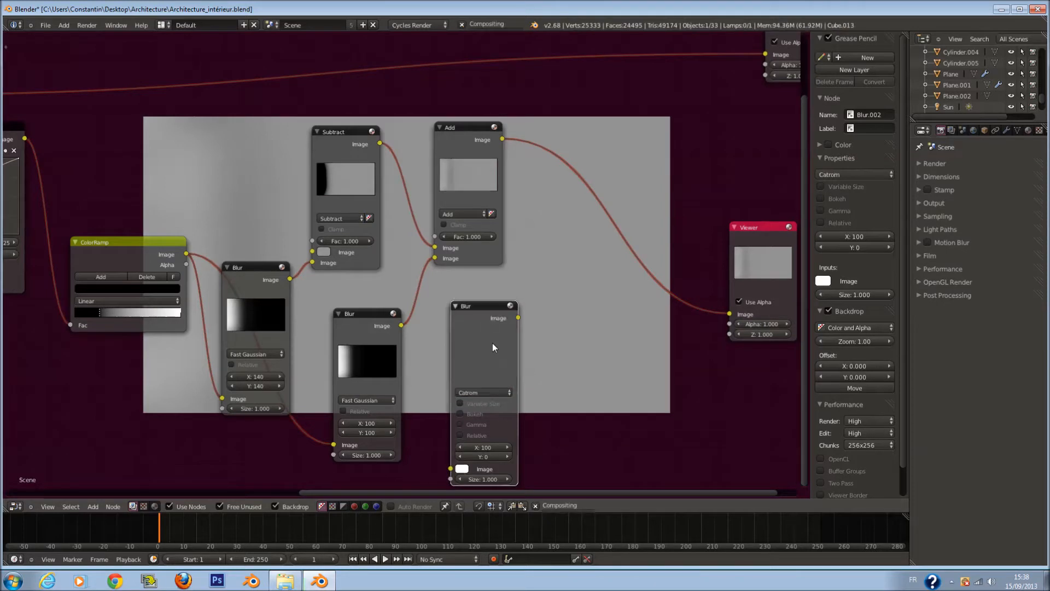
left_click(491, 391)
left_click(484, 335)
- Make the third Blur node's size relative and set both its X and Y to 0.005%
left_click(460, 403)
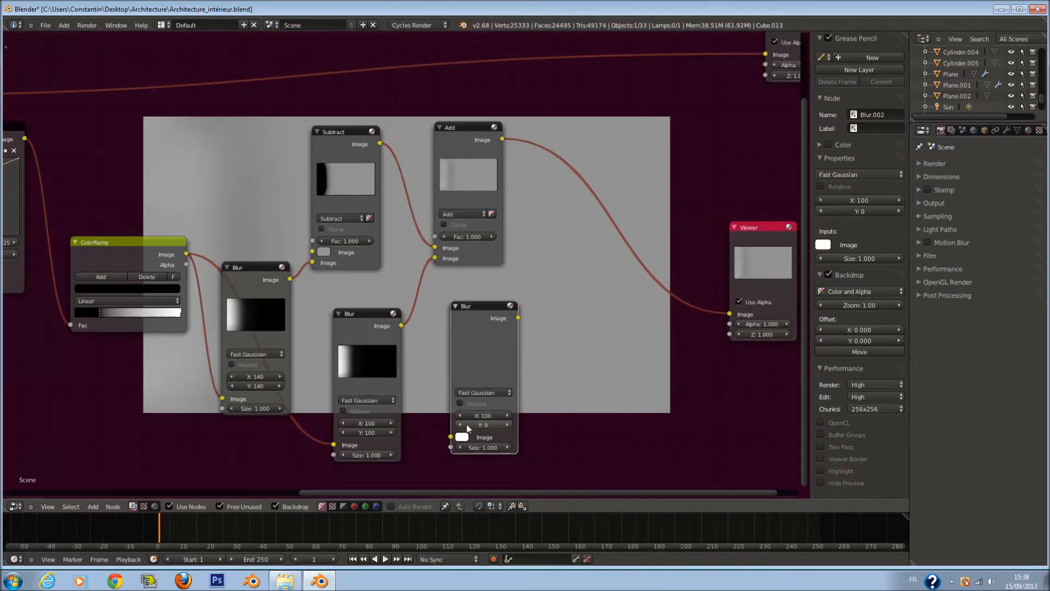
left_click(482, 438)
type(".005")
left_click(523, 447)
key("ctrl+c")
key("ctrl+v")
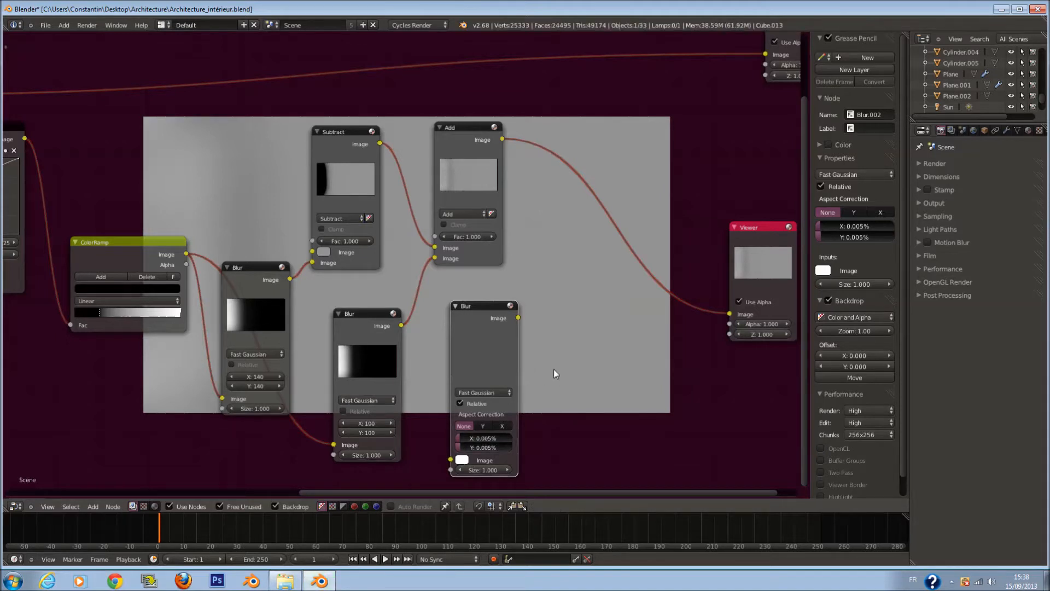
- Connect the ColorRamp's Image output to the third Blur node's Image input
middle_click_drag(520, 328, 492, 334)
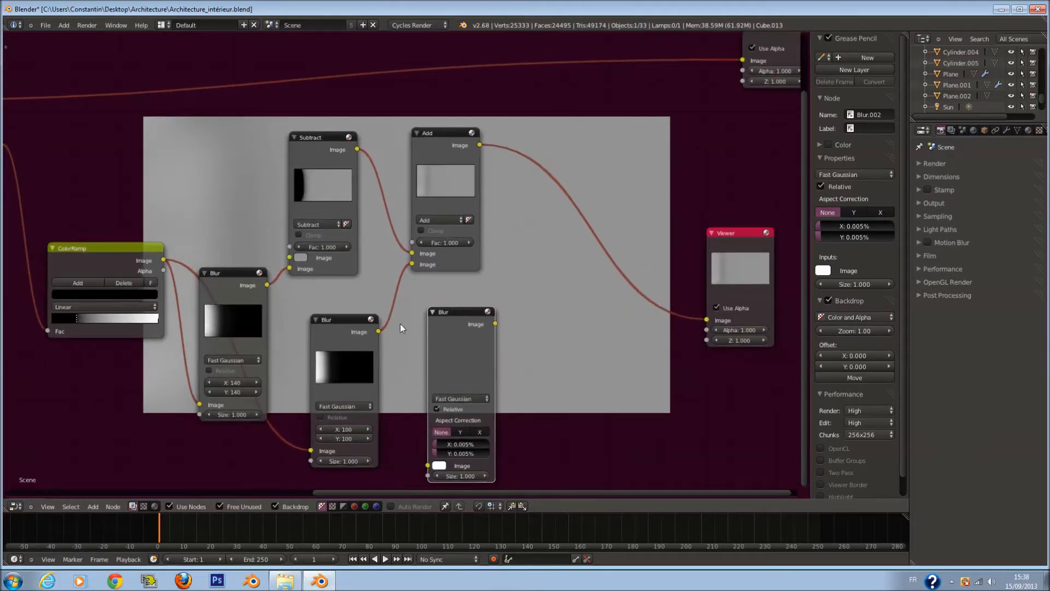
left_click_drag(451, 483, 429, 466)
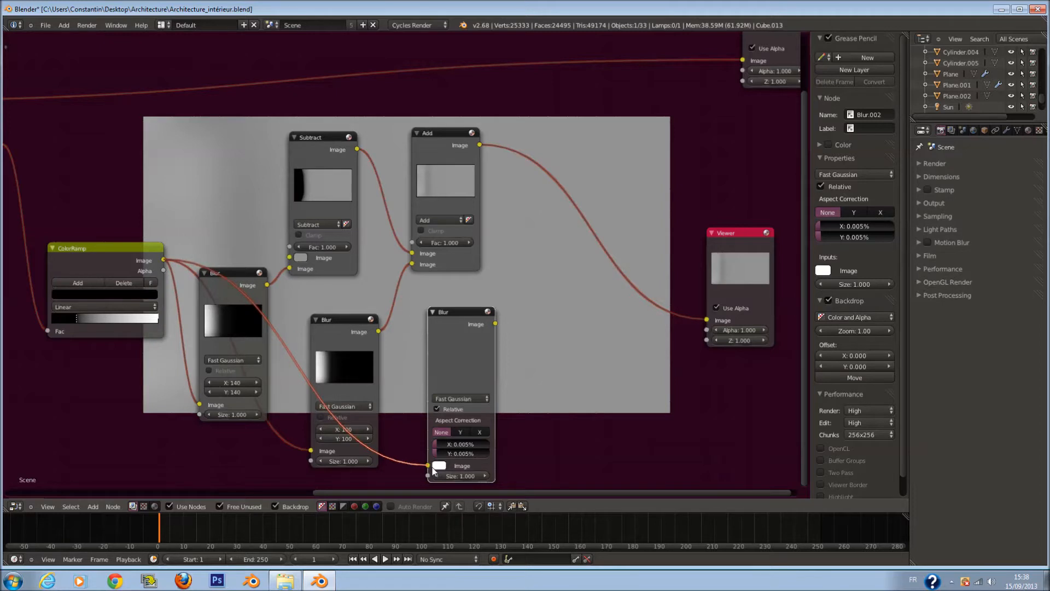
scroll(496, 336, "up", 1)
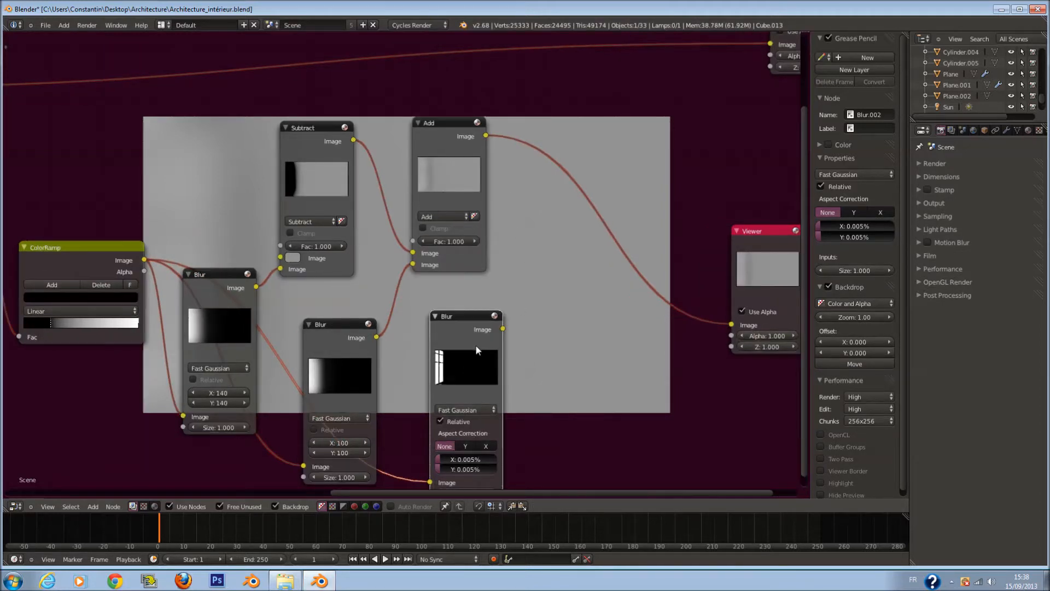
- Duplicate the Add node onto its link to the Viewer as a Subtract, feed the third Blur into its second Image input, and save
left_click(448, 153)
key("shift+d")
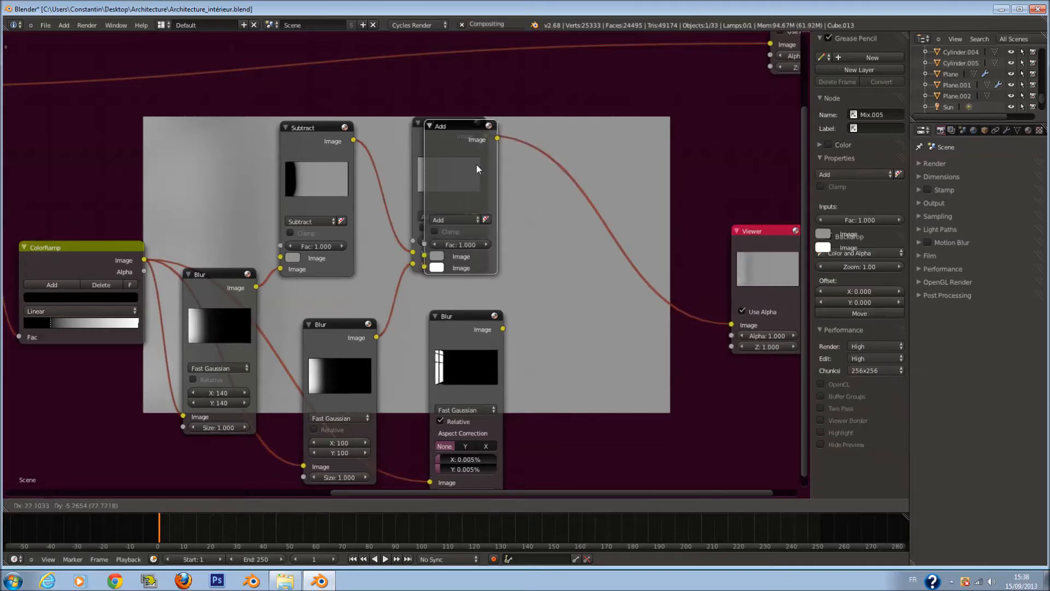
left_click(607, 196)
left_click(599, 225)
left_click(604, 269)
left_click_drag(502, 329, 566, 272)
key("ctrl+s")
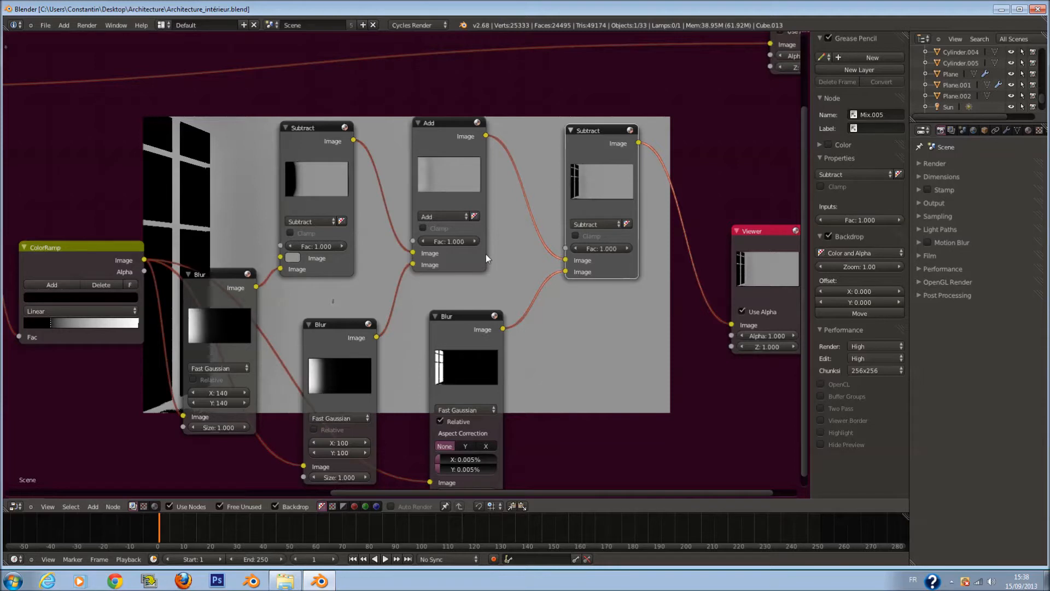
- Set the factor of the Subtract node before the Viewer to 0.3 and that of the first Subtract node to 2.5
left_click(602, 248)
type("0.3")
key("Return")
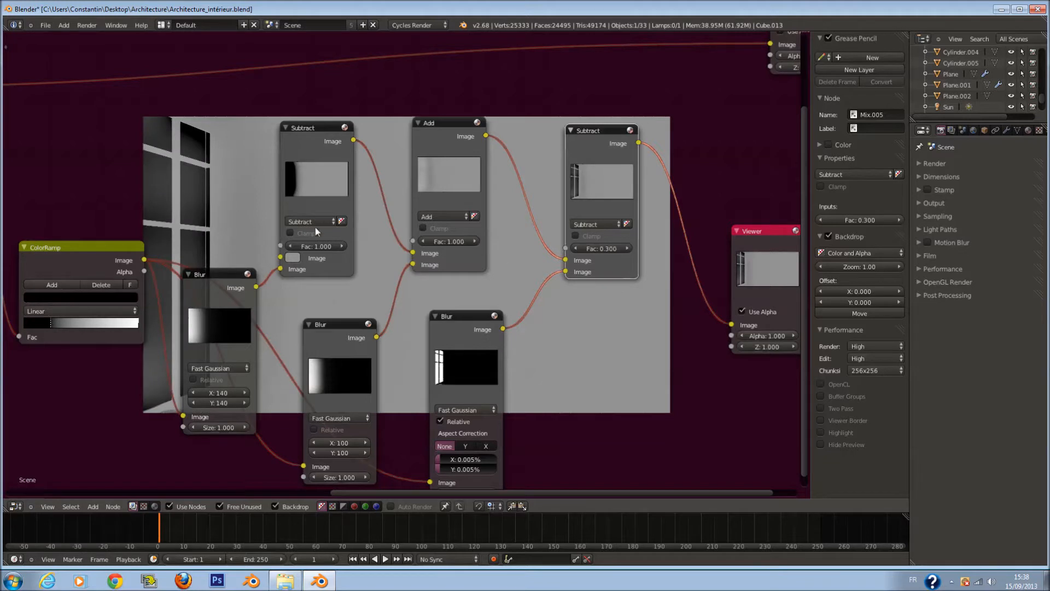
left_click(314, 246)
type("2.5")
key("Return")
- Set the Add node's factor to 2.5 and the first Subtract node's factor to 1.3, and save the file
left_click(452, 240)
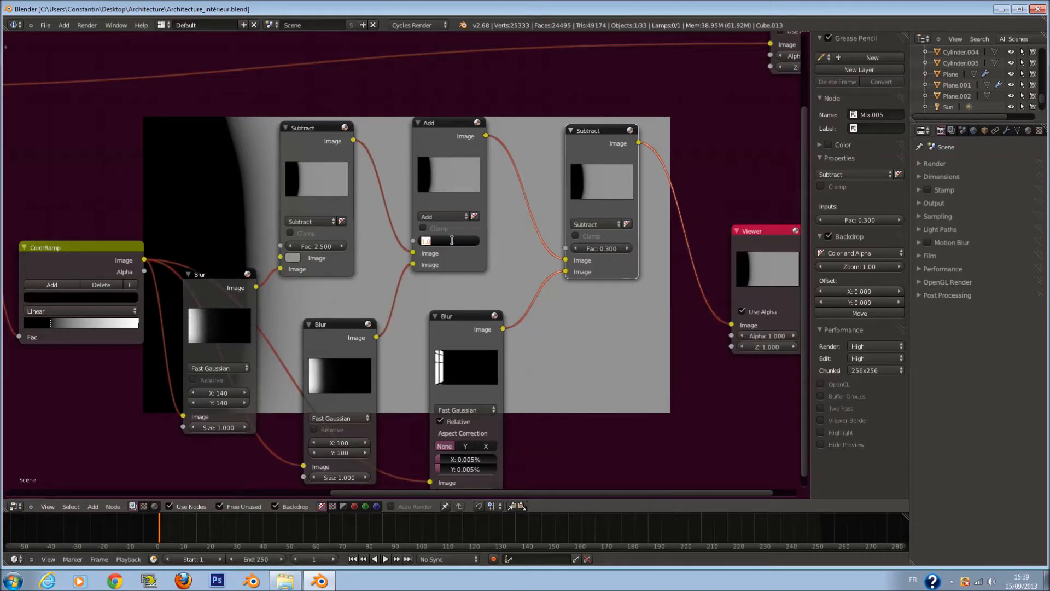
type("2.5")
key("Return")
left_click(313, 249)
type("1.3")
key("Return")
scroll(519, 278, "down", 3)
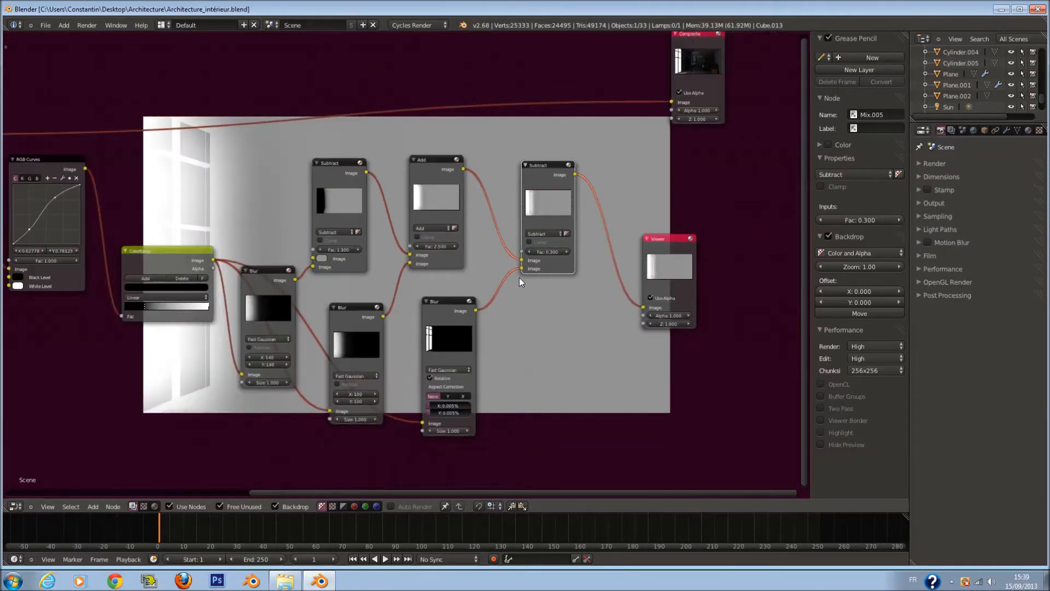
key("ctrl+s")
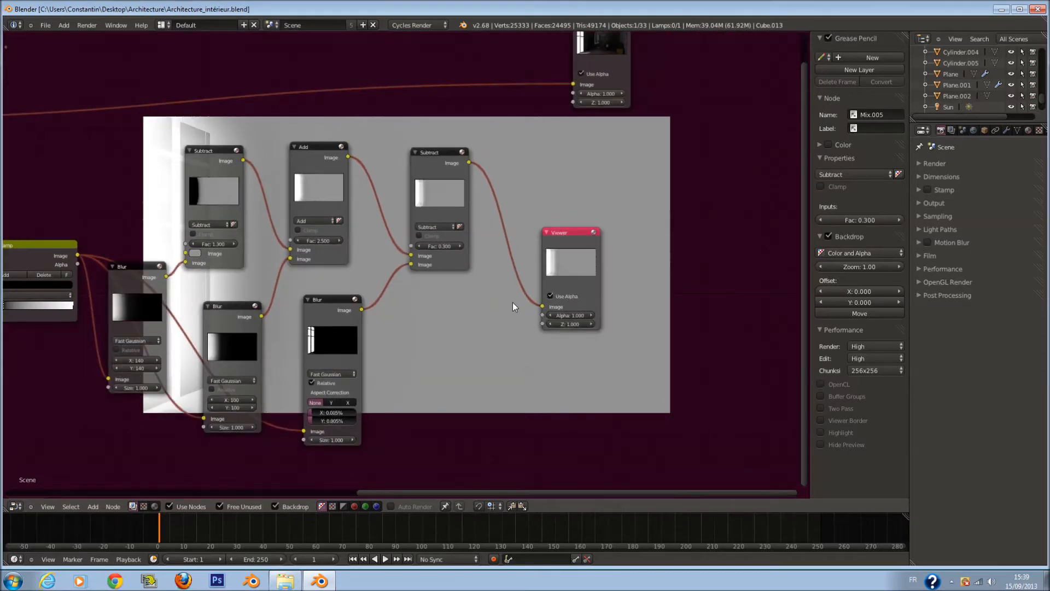
- Move the Viewer and Composite nodes further right to free space after the last Subtract node
left_click_drag(582, 272, 730, 278)
scroll(613, 206, "down", 2)
middle_click_drag(595, 203, 511, 319)
left_click_drag(517, 179, 628, 209)
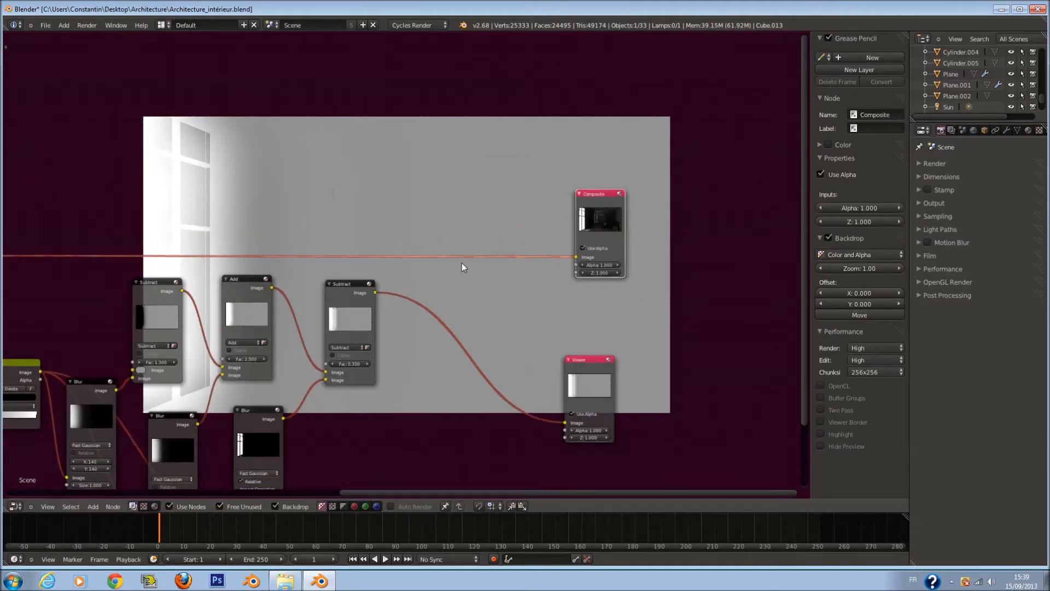
key("a")
middle_click_drag(291, 327, 385, 302)
key("a")
scroll(388, 306, "up", 1)
key("a")
key("a")
scroll(356, 309, "down", 1)
key("a")
scroll(507, 337, "up", 1)
- Insert a ColorRamp node on the link between the last Subtract node and the Viewer
middle_click_drag(506, 337, 490, 347)
key("shift+a")
mouse_move(491, 346)
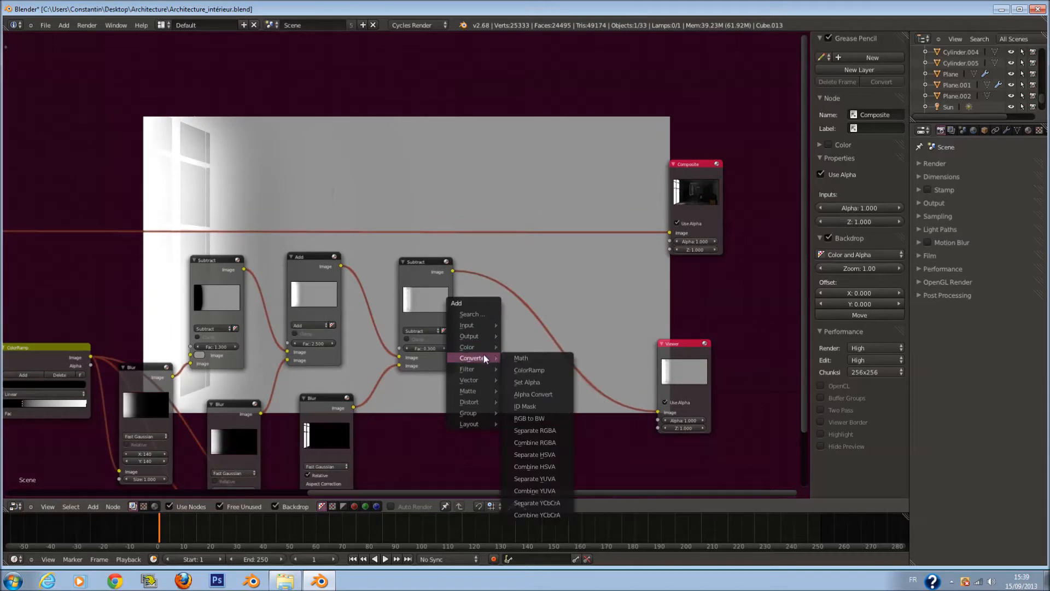
left_click(534, 364)
left_click(518, 337)
scroll(548, 389, "up", 1)
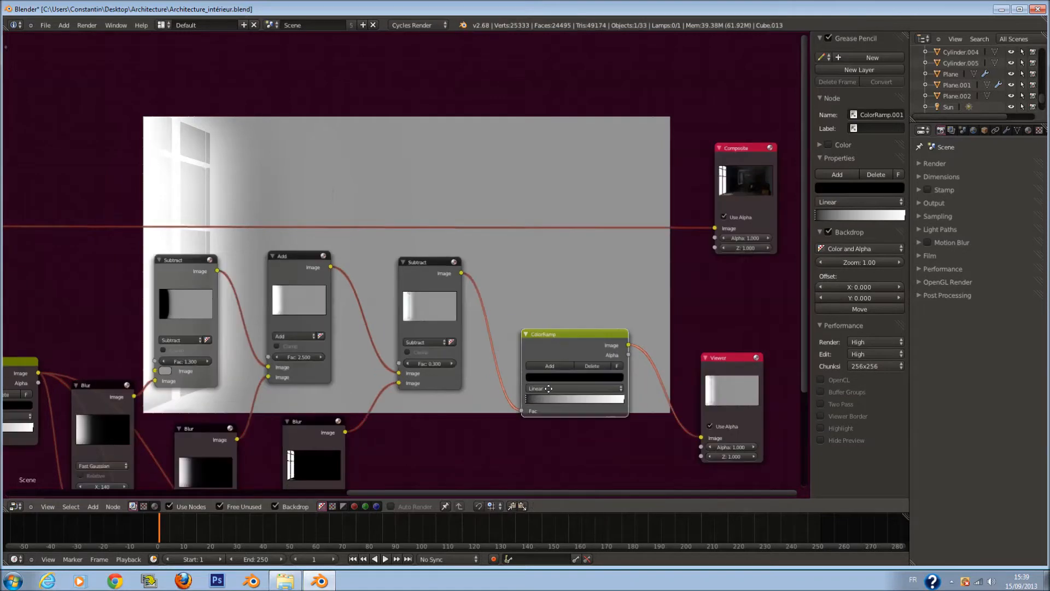
scroll(548, 389, "up", 1)
- Add a stop near the dark end of the new ColorRamp and colour it dark magenta (R 0.148, G 0.000, B 0.110)
left_click(516, 365)
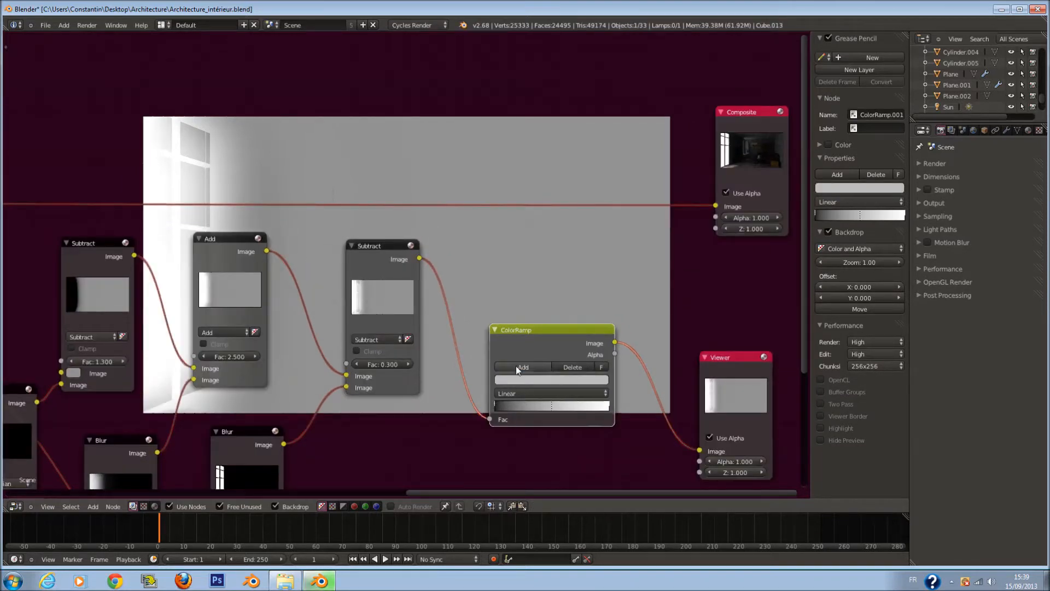
left_click_drag(530, 407, 504, 407)
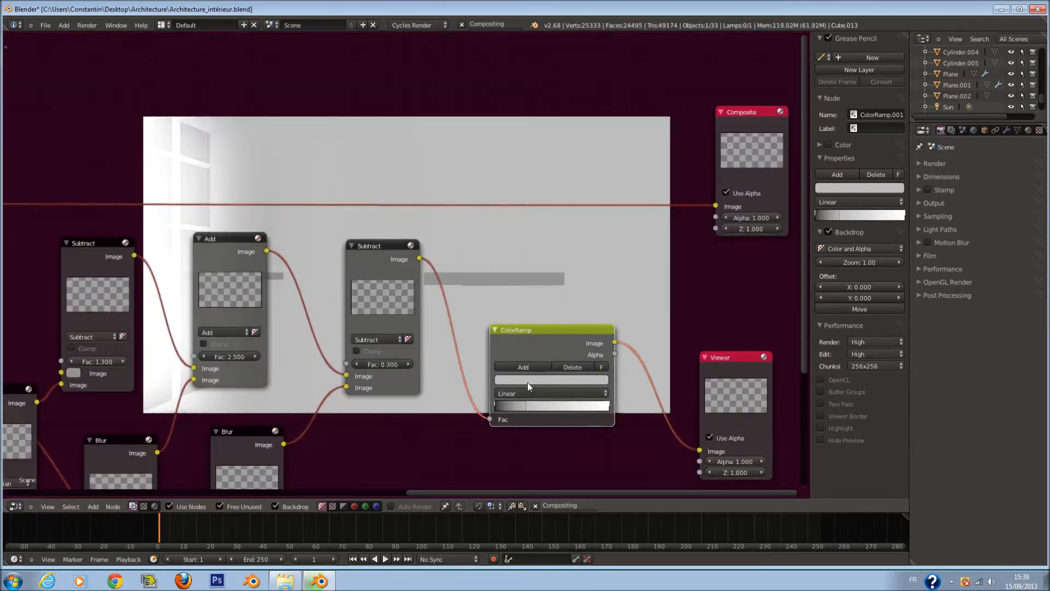
left_click(528, 379)
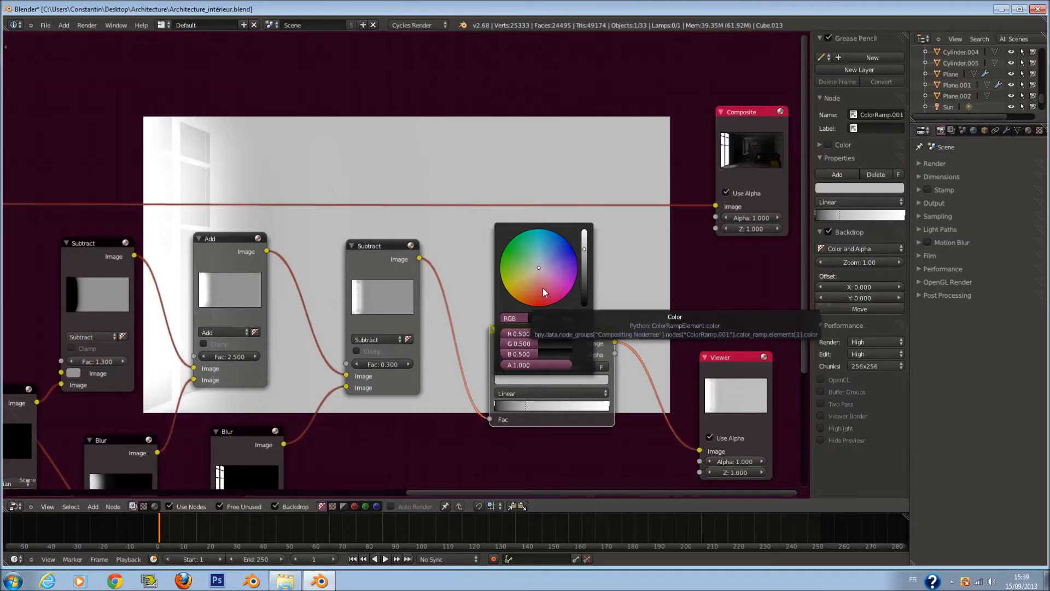
left_click_drag(530, 284, 610, 334)
left_click_drag(585, 251, 584, 273)
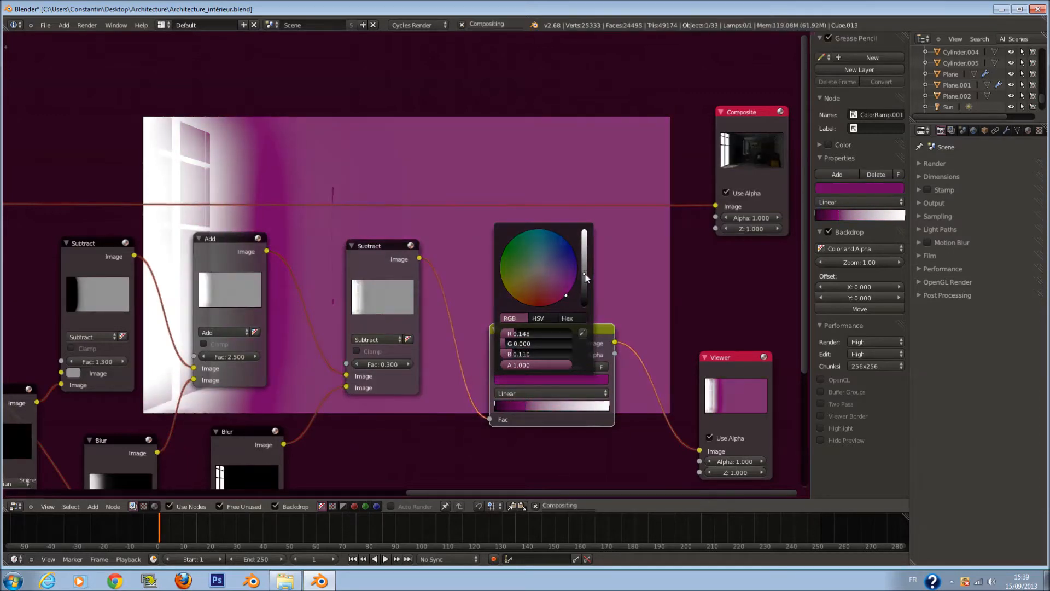
- Add a stop near the ramp's middle, colour it blue (R 0.005, G 0.000, B 0.449), and bring the black and blue stops closer together
left_click_drag(527, 403, 556, 412)
left_click(526, 368)
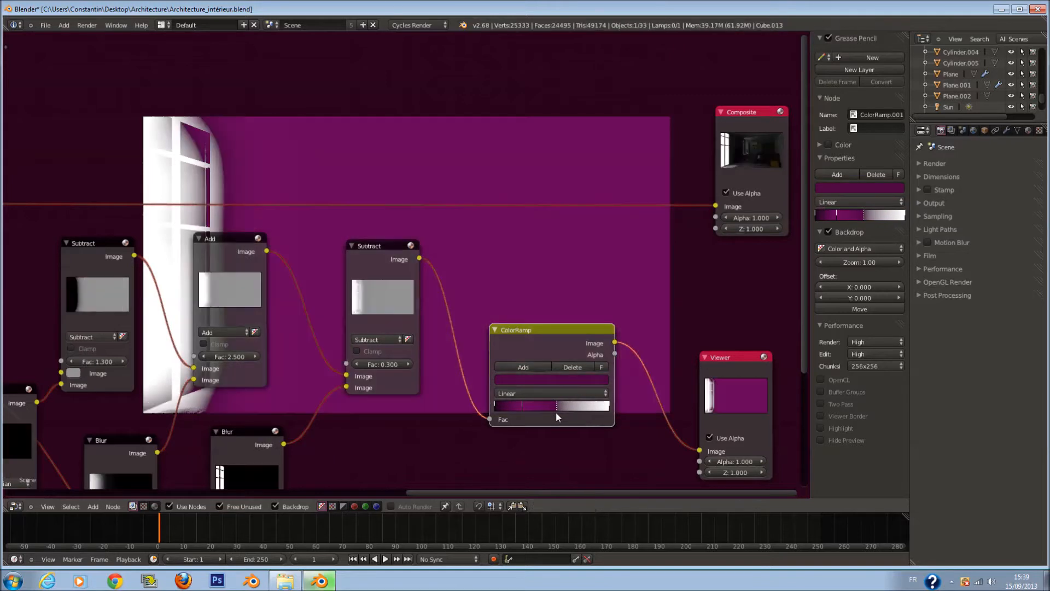
left_click(545, 381)
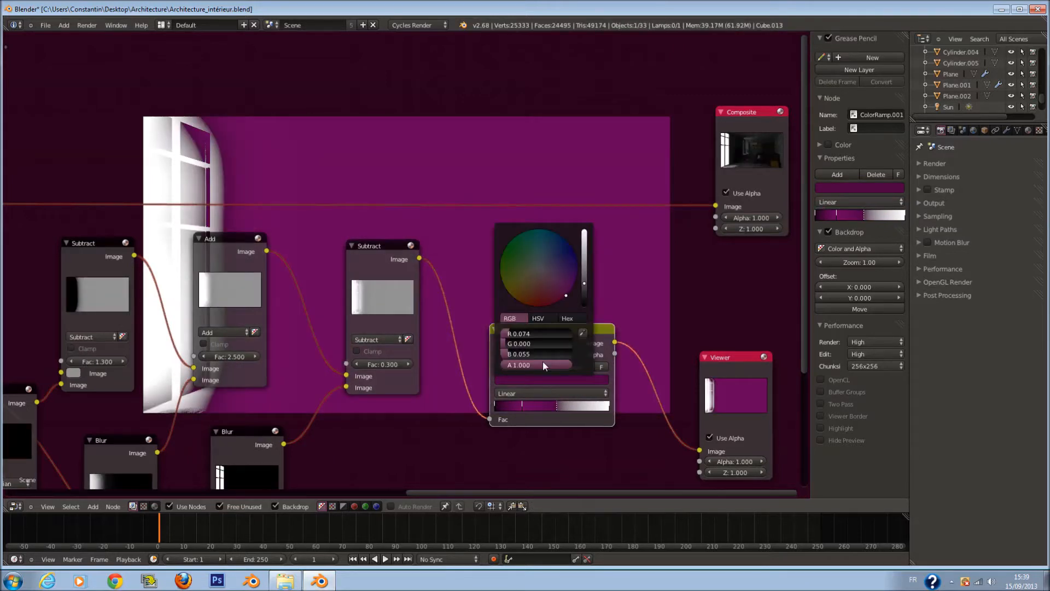
left_click_drag(586, 277, 608, 228)
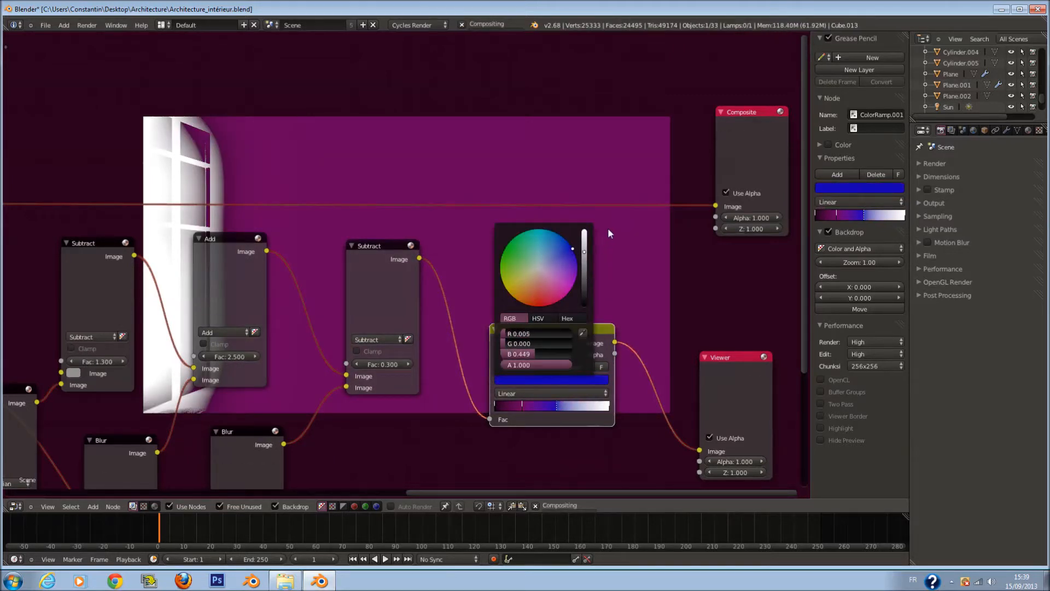
mouse_move(556, 405)
left_mouse_down()
mouse_move(506, 408)
mouse_move(546, 402)
left_mouse_up()
left_click(498, 406)
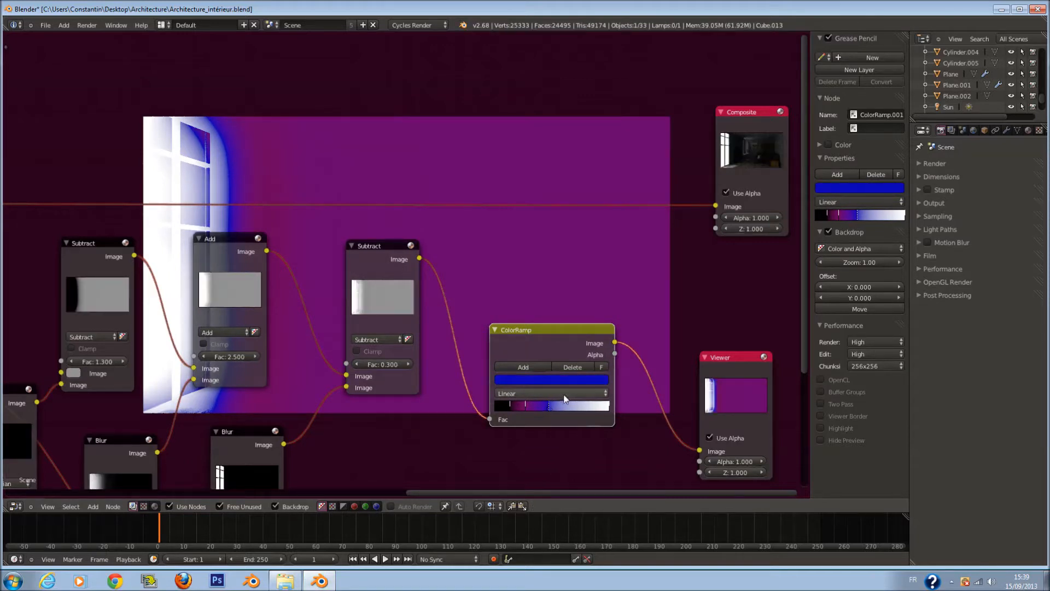
- Try a yellow stop (R 1.000, G 0.949, B 0.000) between the ramp's blue and white stops, and delete it
left_click(547, 366)
left_click_drag(537, 405, 580, 409)
left_click(566, 379)
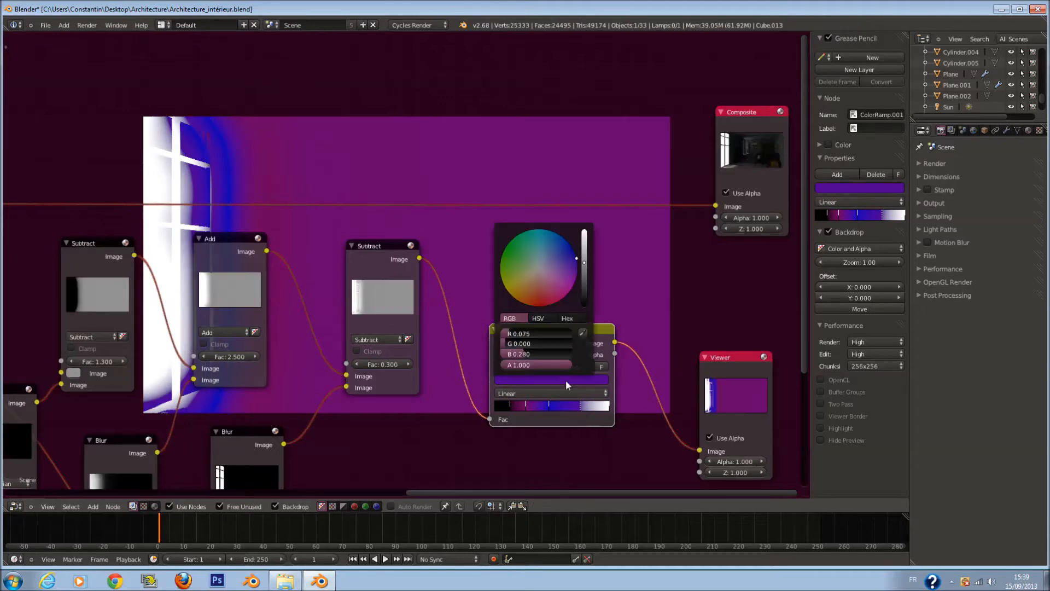
left_click(585, 232)
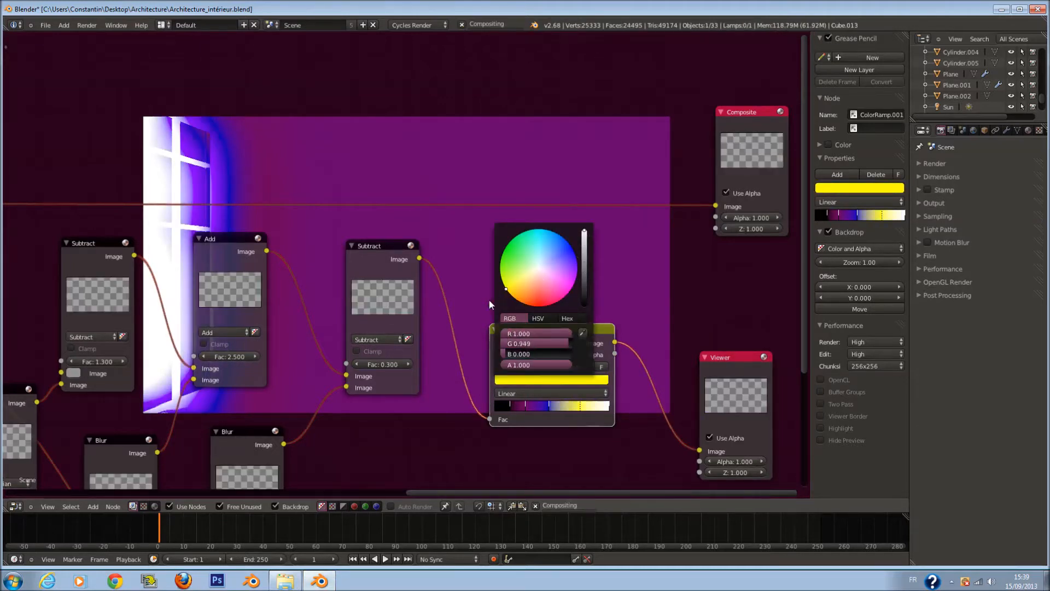
left_click(506, 291)
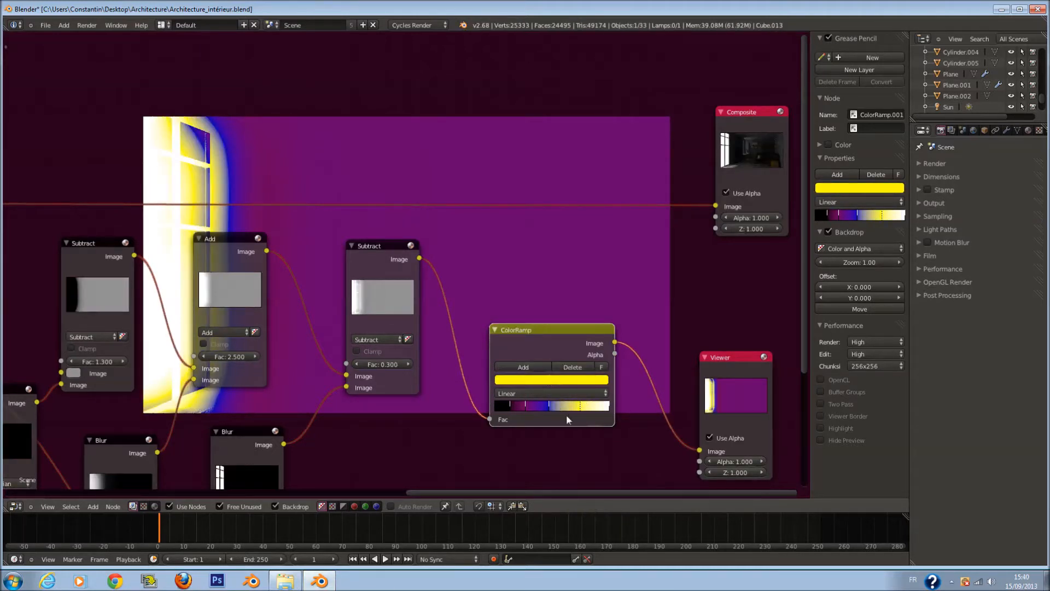
left_click(573, 367)
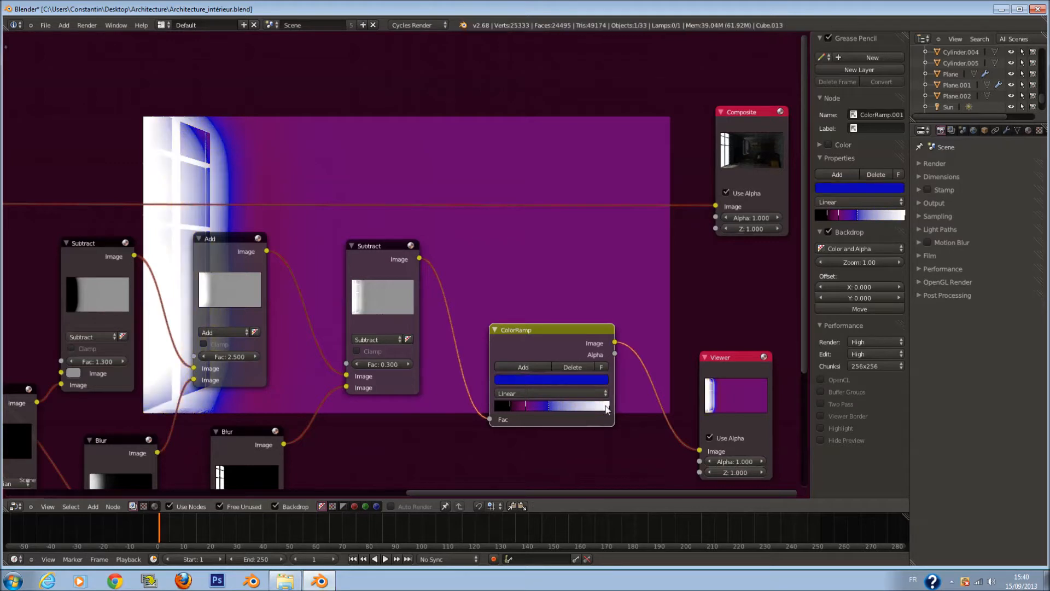
- Recolour the ramp's white end stop orange (R 1.000, G 0.394, B 0.000) and reposition the black, magenta and blue stops
left_click(561, 387)
left_click(518, 301)
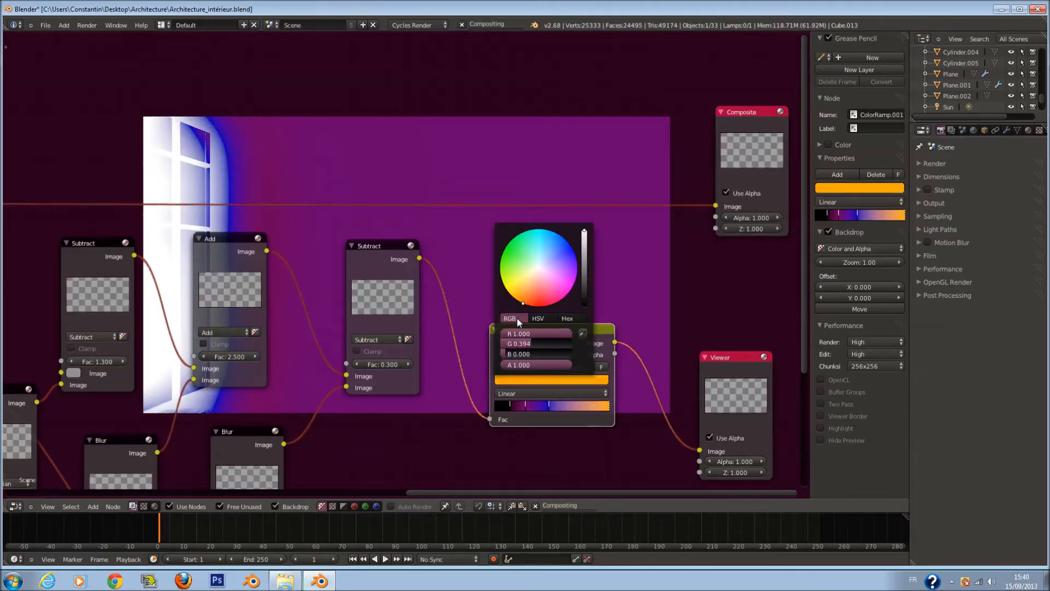
mouse_move(552, 406)
left_mouse_down()
mouse_move(573, 412)
mouse_move(502, 406)
mouse_move(532, 405)
left_mouse_up()
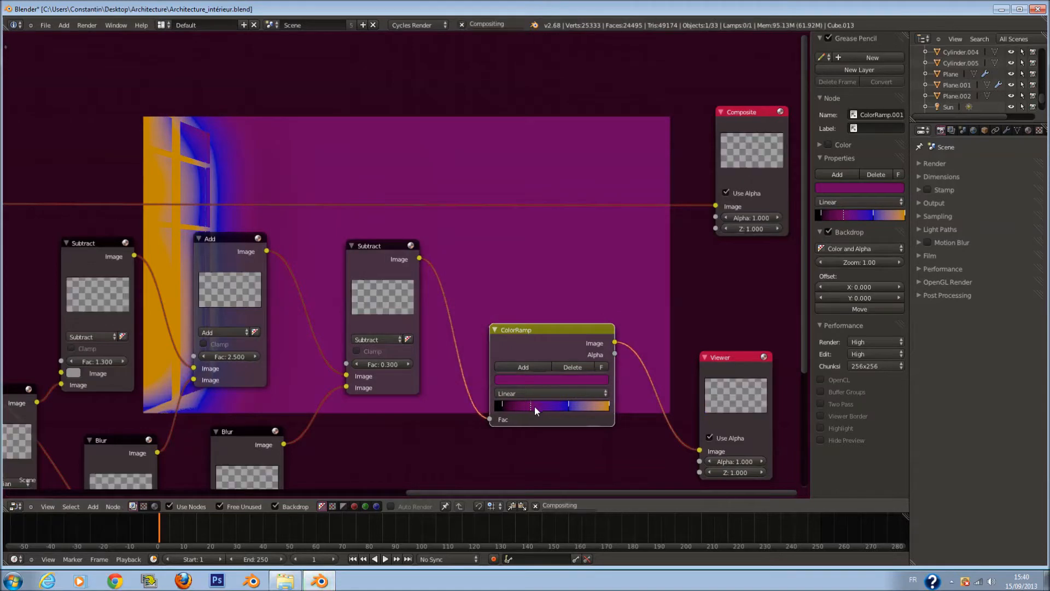
left_click(573, 406)
- Insert a Mix node on the link running into the Composite node, shifting the Viewer slightly
scroll(583, 301, "down", 2)
middle_click_drag(601, 308, 442, 267)
scroll(442, 268, "down", 1)
left_click_drag(558, 341, 569, 342)
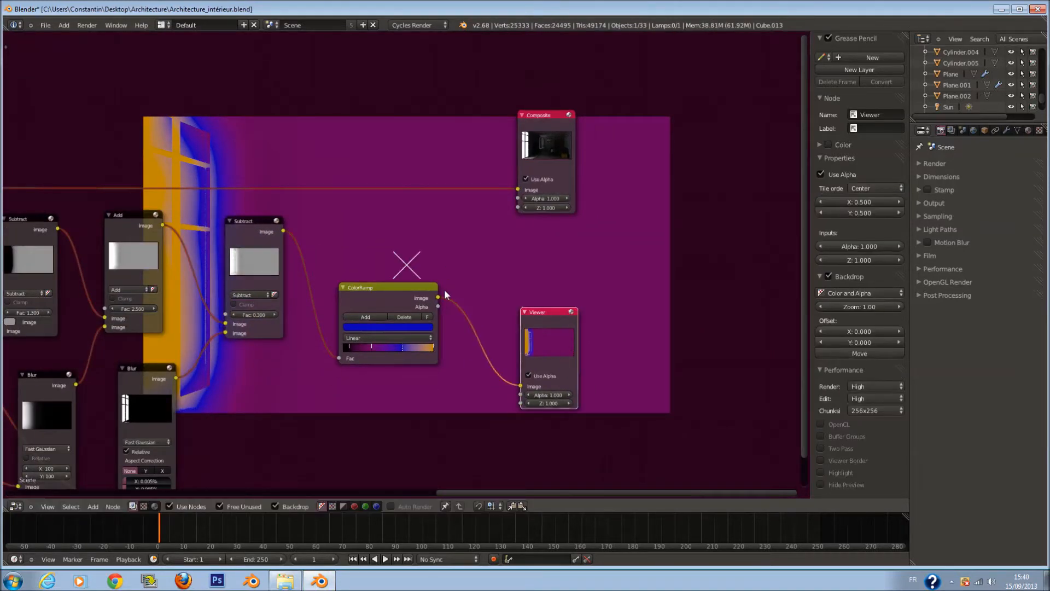
middle_click_drag(469, 234, 504, 280)
scroll(503, 280, "up", 1)
key("shift+a")
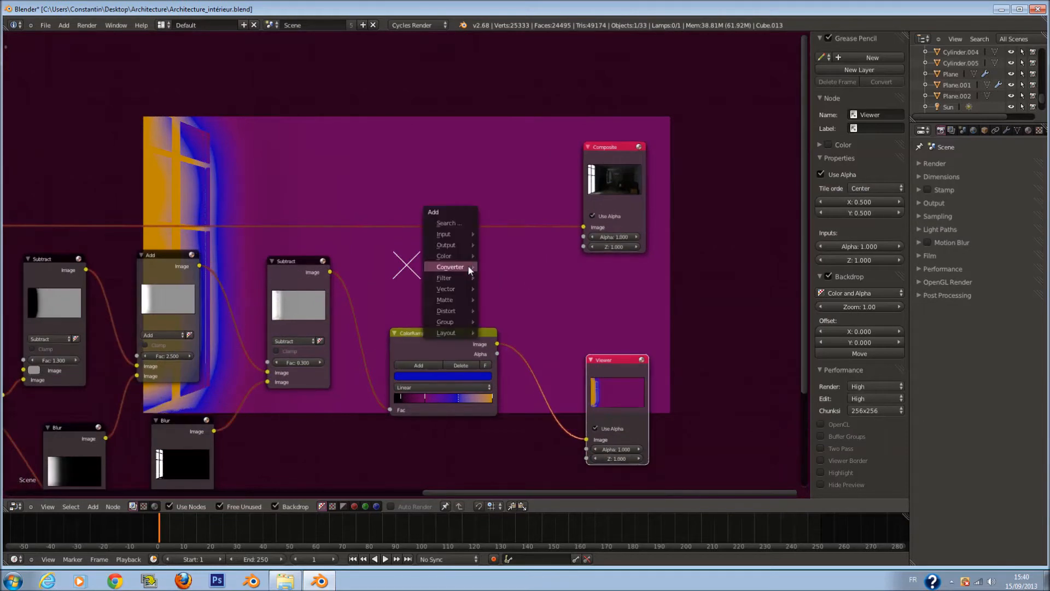
mouse_move(466, 252)
left_click(495, 261)
left_click(502, 177)
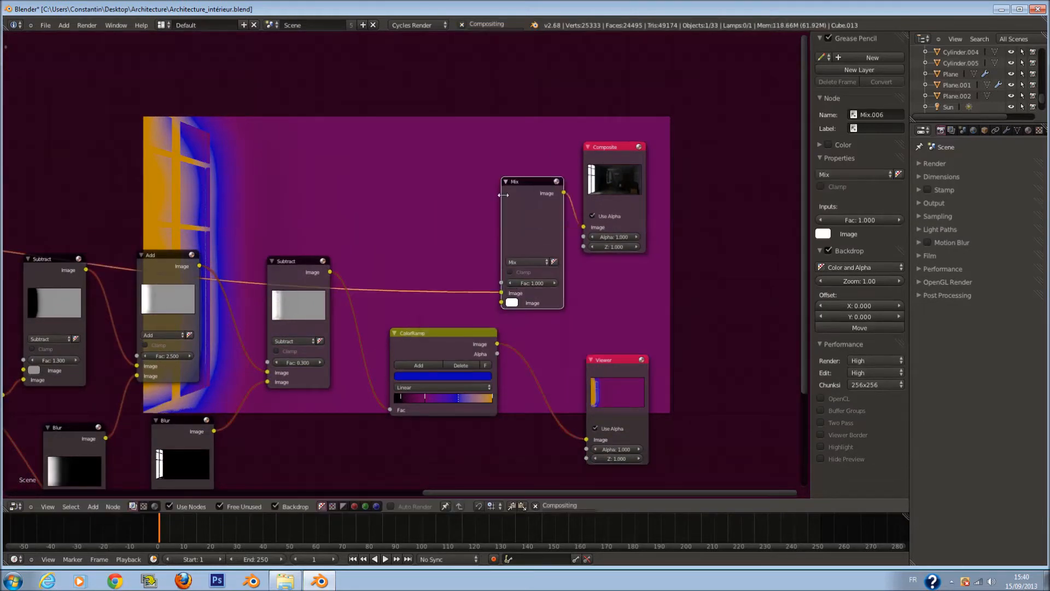
- Link the ColorRamp's image output to the Mix node's second image input and set its blend type to Overlay
left_click_drag(497, 343, 449, 334)
left_click(522, 262)
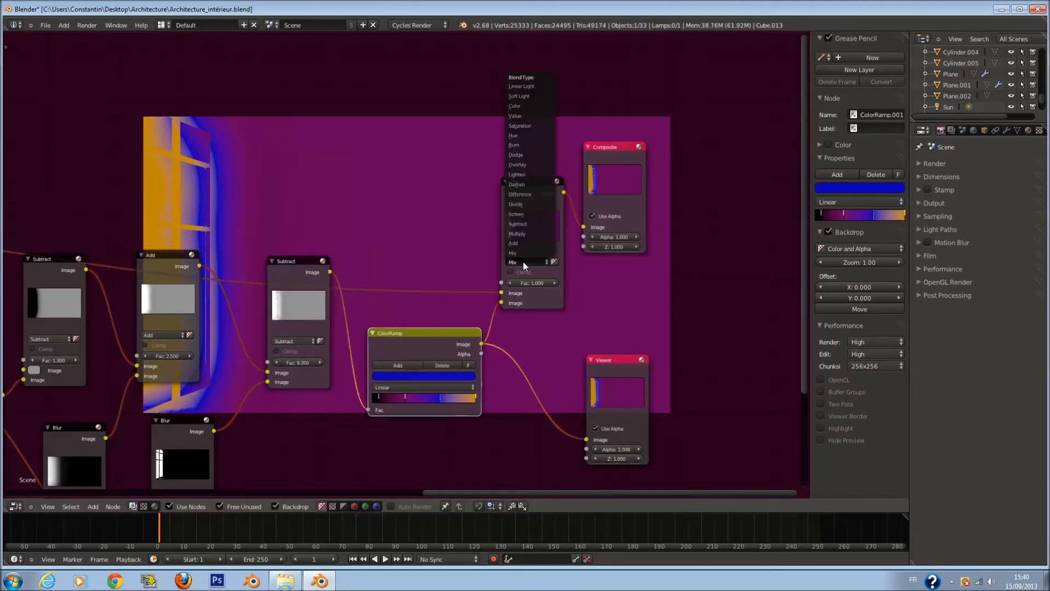
left_click(535, 164)
- Move the Composite and Viewer nodes farther from the Overlay node and link the Overlay output to the Viewer
scroll(566, 281, "up", 1)
scroll(566, 261, "down", 2)
left_click_drag(603, 211, 746, 177)
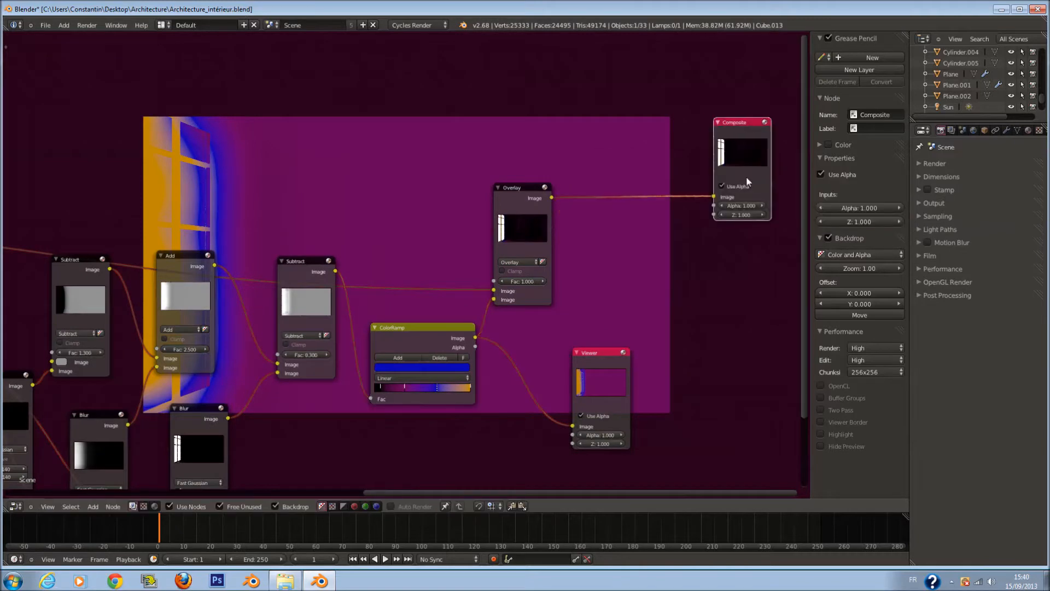
left_click_drag(618, 395, 772, 343)
left_click_drag(551, 197, 734, 373)
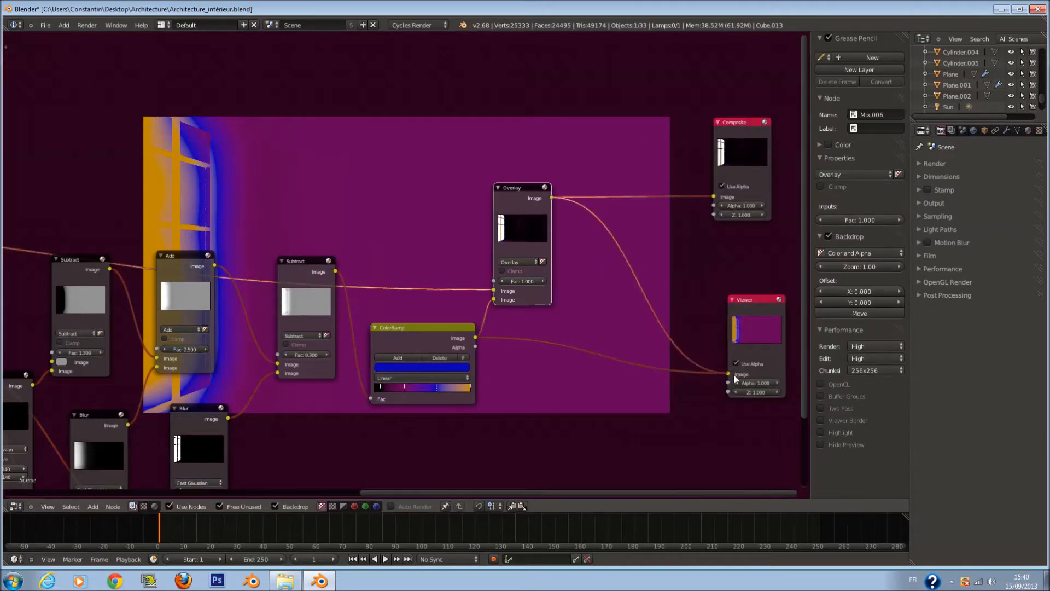
- Set the Overlay node's factor to 0.7
scroll(592, 294, "up", 1)
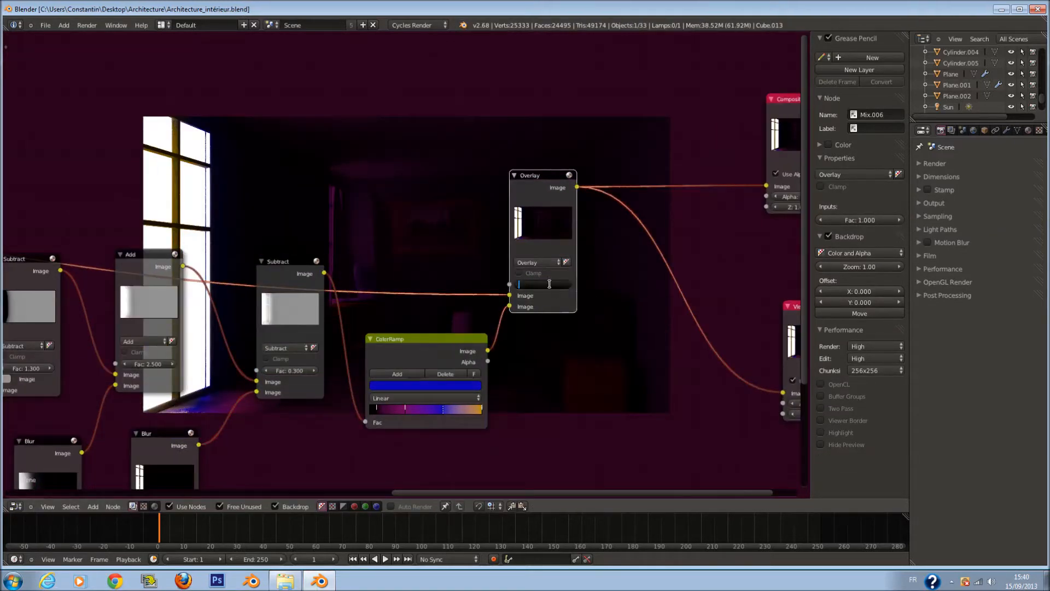
type("0.7")
key("Return")
- Space out the Overlay, Composite and Viewer nodes to make room for more nodes, and save the file
scroll(603, 283, "down", 2)
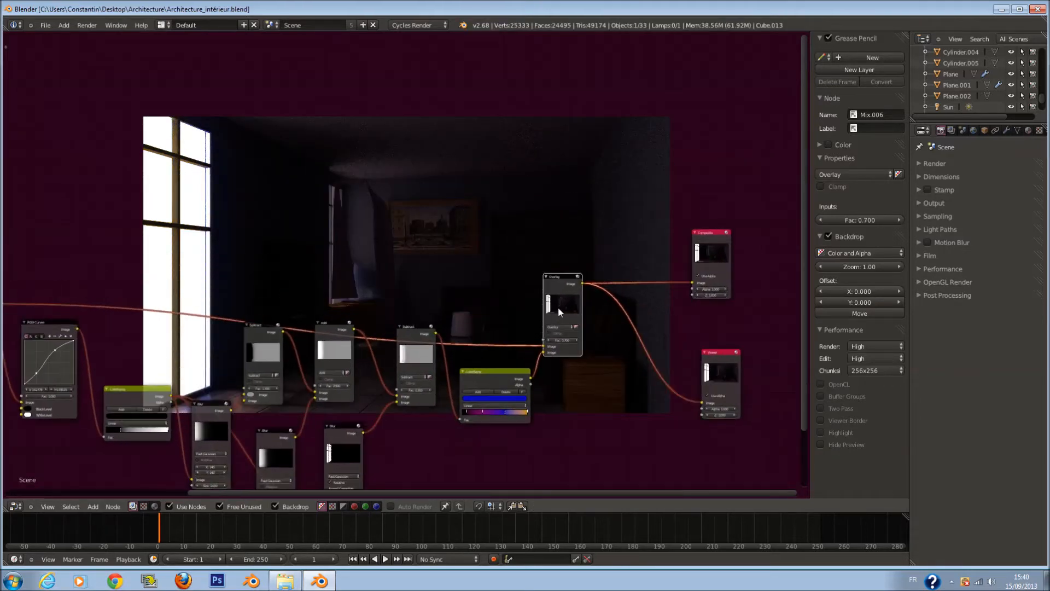
left_click_drag(558, 307, 553, 261)
key("Home")
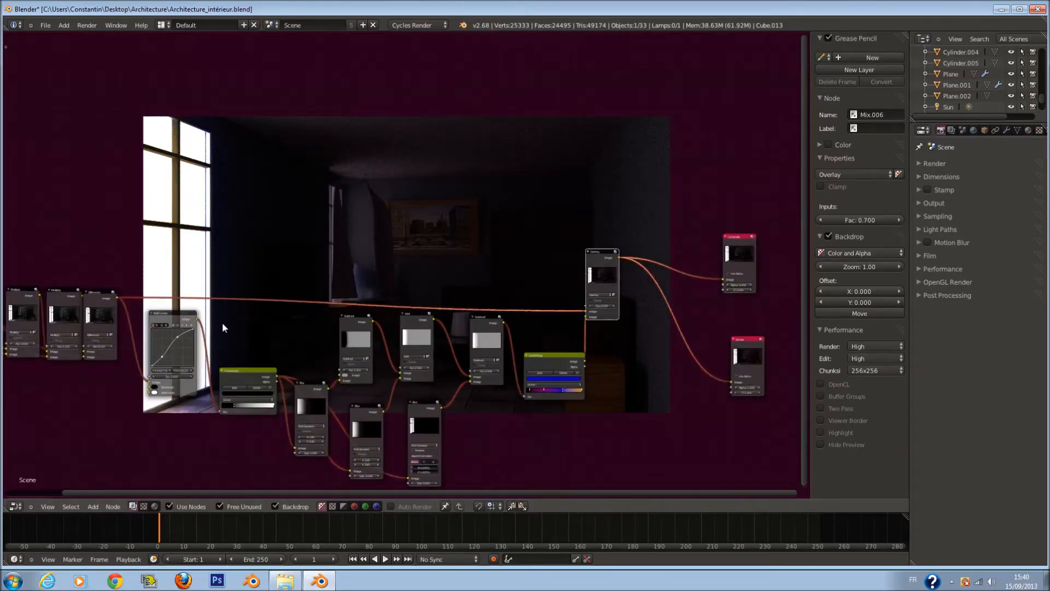
left_click_drag(197, 320, 586, 311)
middle_click_drag(651, 367, 437, 368)
left_click_drag(541, 274, 656, 267)
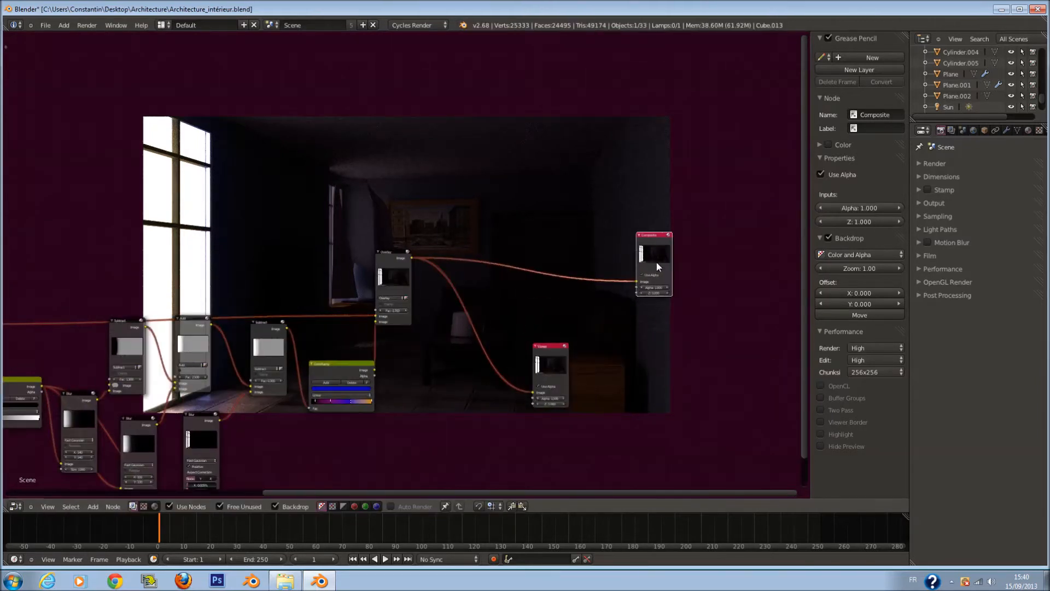
left_click_drag(558, 373, 706, 374)
scroll(393, 306, "up", 3)
left_click_drag(389, 273, 376, 269)
middle_click_drag(482, 400, 404, 384)
key("ctrl+s")
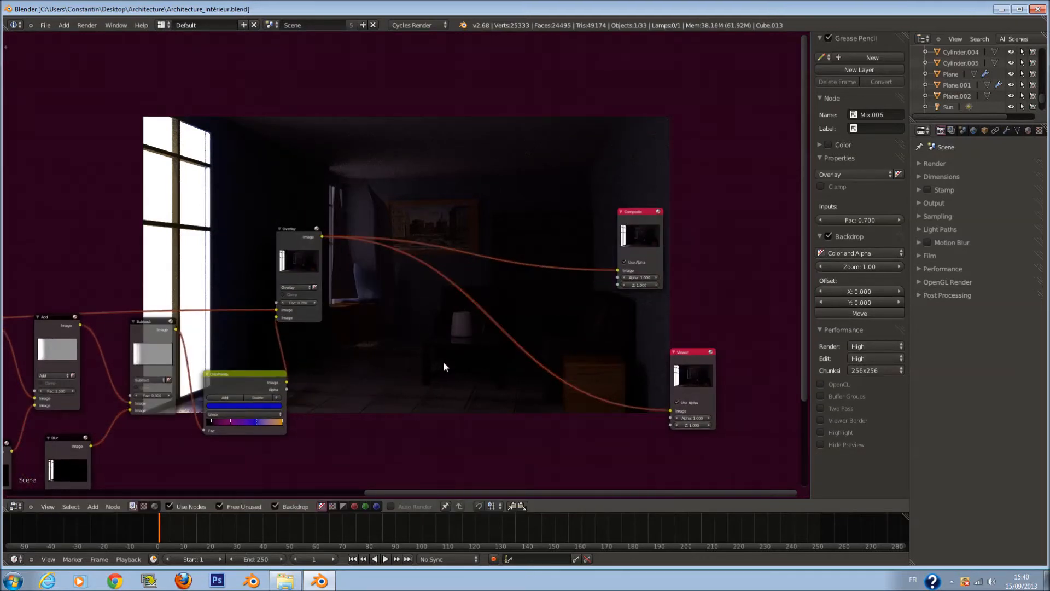
- Duplicate the last Blur node into the space below the Overlay links and set the copy to non-relative Catrom filtering
scroll(428, 360, "up", 1)
key("shift+a")
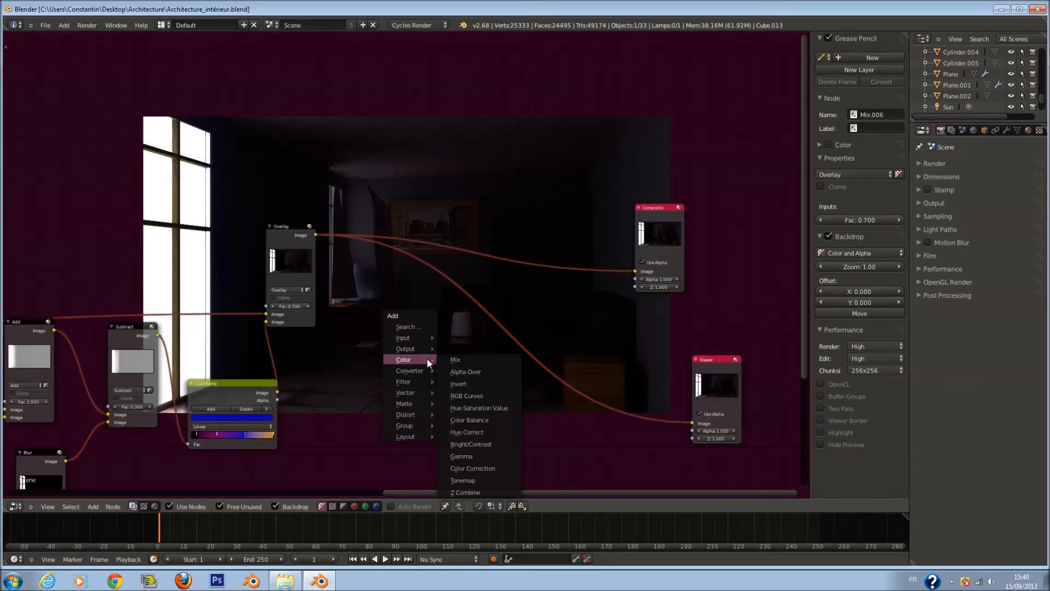
left_click(32, 458)
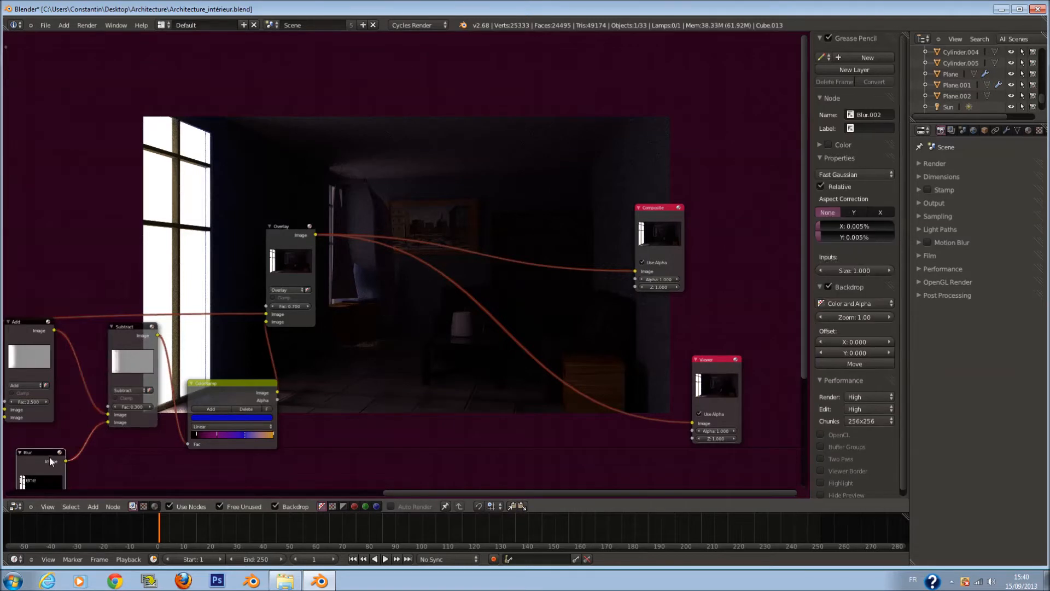
key("shift+d")
left_click(437, 319)
scroll(415, 422, "up", 1)
left_click(390, 402)
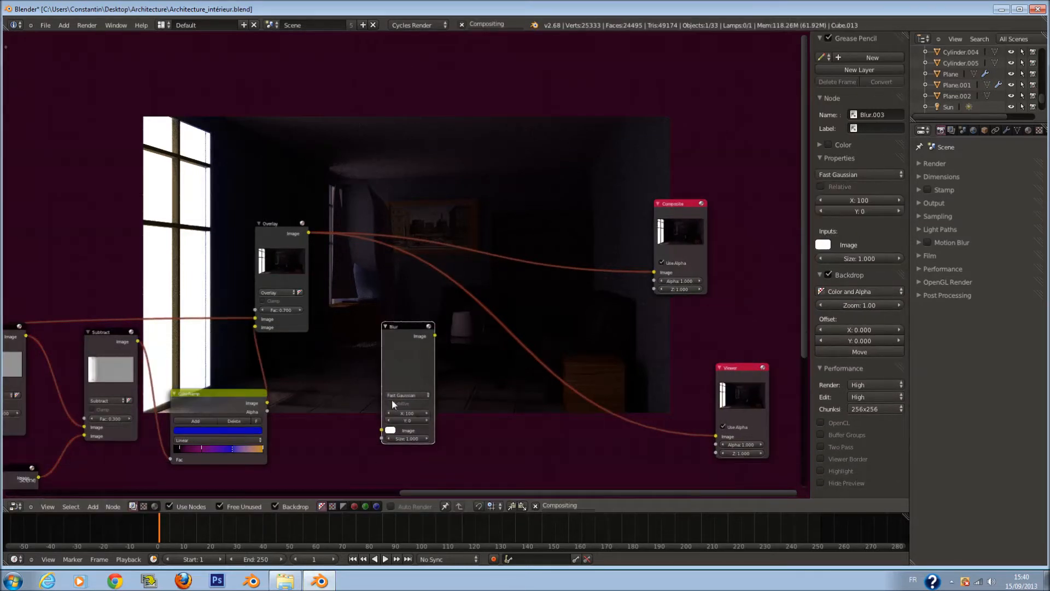
left_click(408, 395)
left_click(415, 337)
scroll(428, 408, "up", 1)
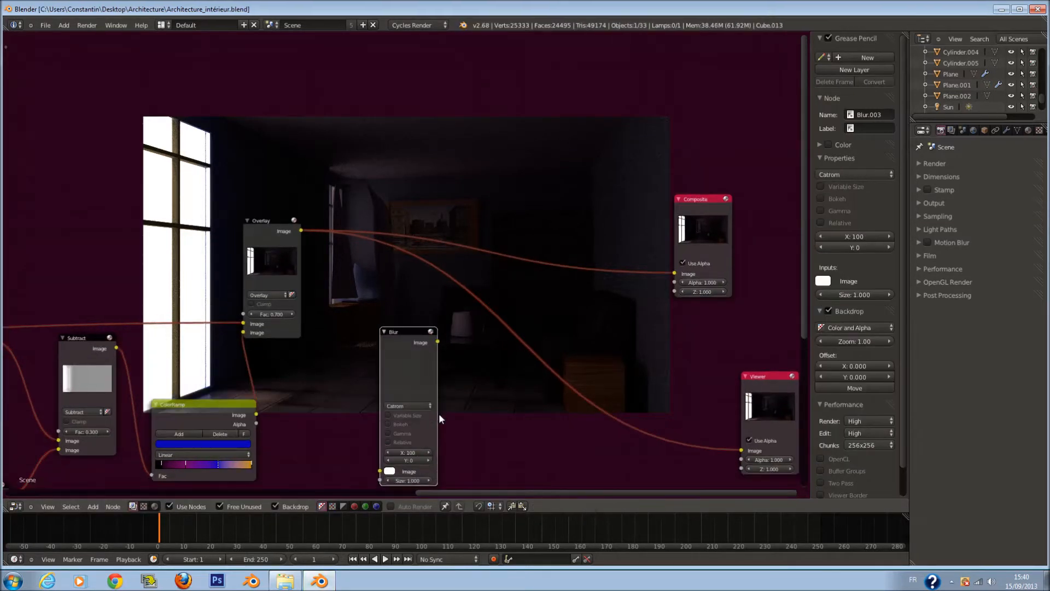
- Set the new Blur node's X and Y sizes to 10
double_click(421, 453)
type("1")
key("Return")
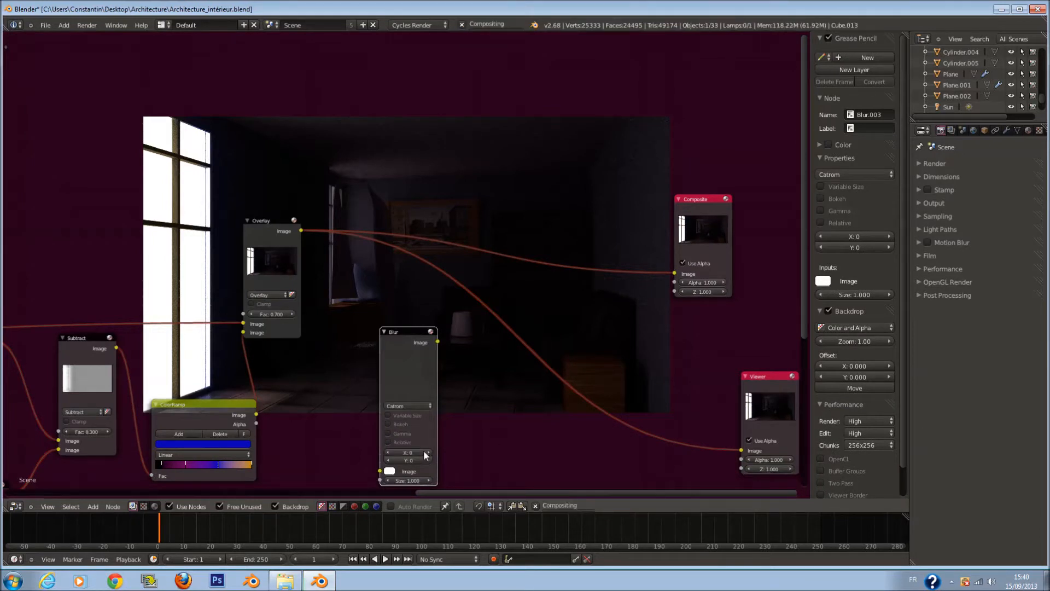
type("0")
key("Return")
double_click(411, 458)
type("10")
key("Return")
- Link the Overlay output into the new Blur node and the Blur output into the Viewer
left_click_drag(302, 230, 379, 471)
left_click_drag(437, 341, 741, 450)
middle_click_drag(575, 376, 566, 363)
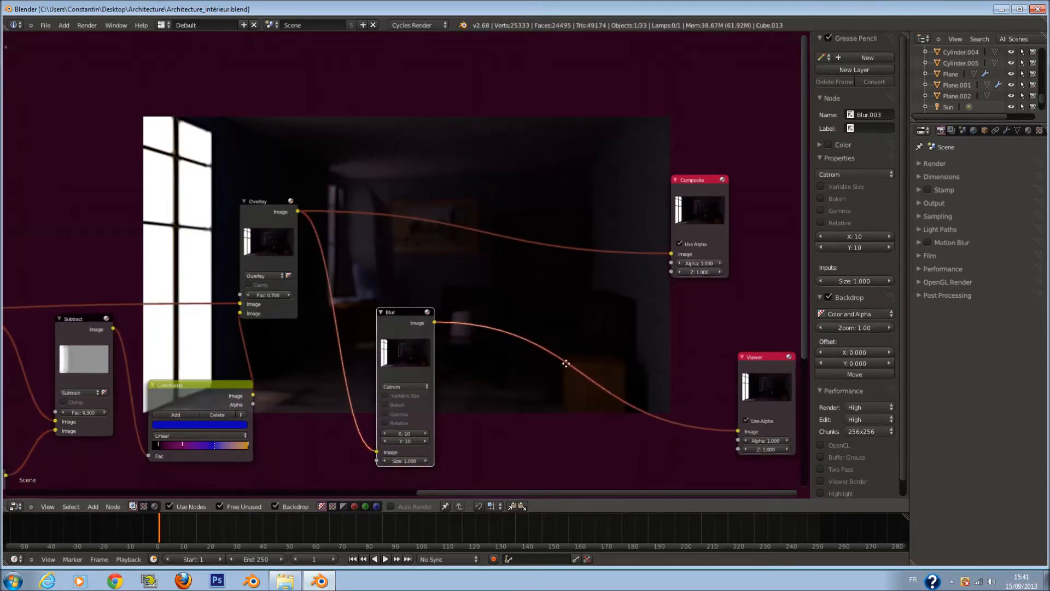
- Insert an Invert node on the link between the new Blur node and the Viewer
scroll(556, 401, "up", 2)
key("shift+a")
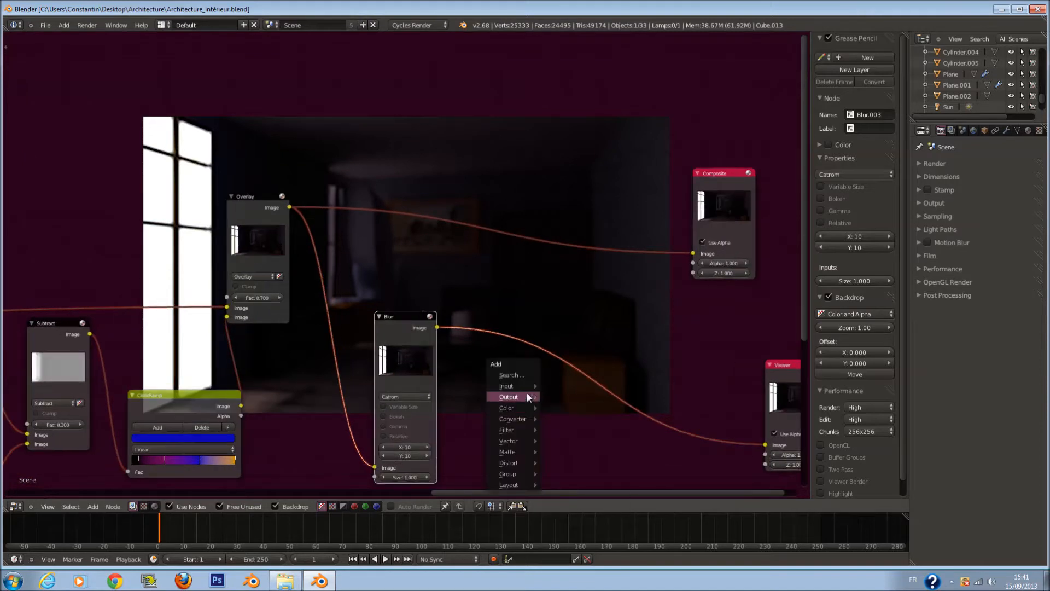
left_click(510, 375)
type("IN")
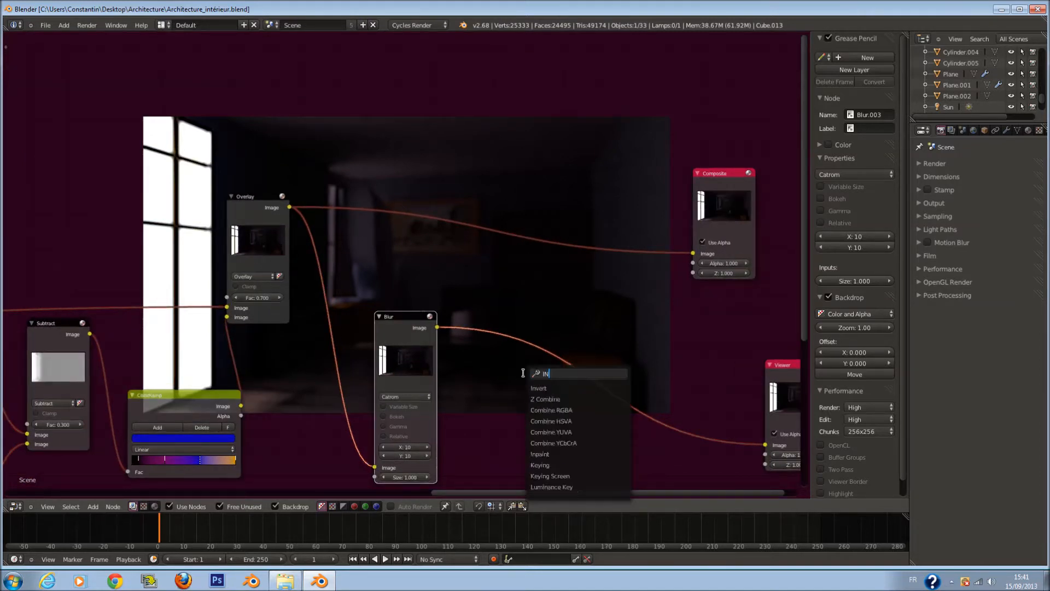
left_click(533, 388)
left_click(520, 370)
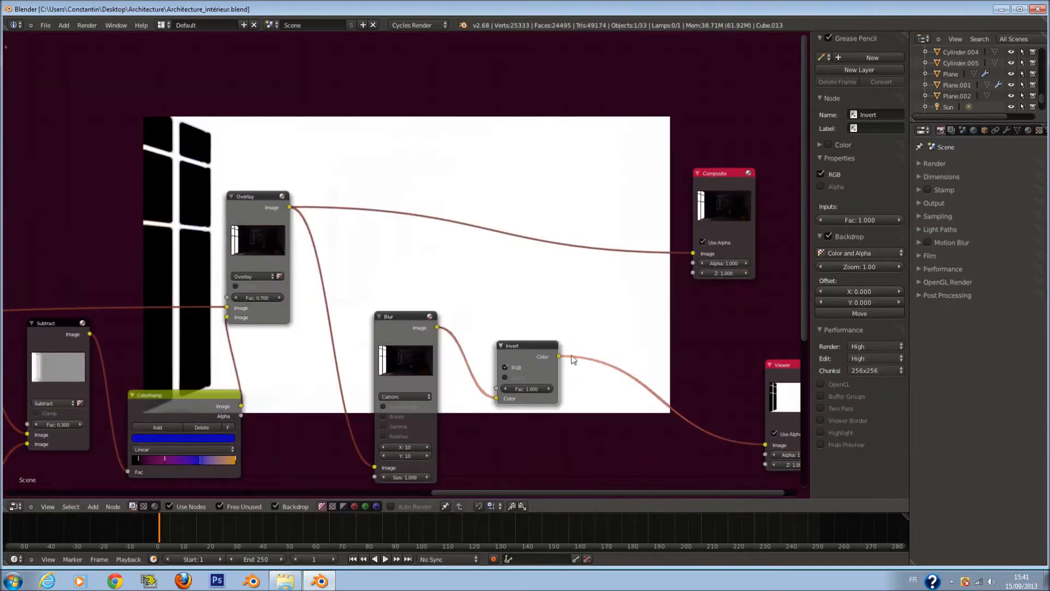
left_click_drag(528, 344, 525, 342)
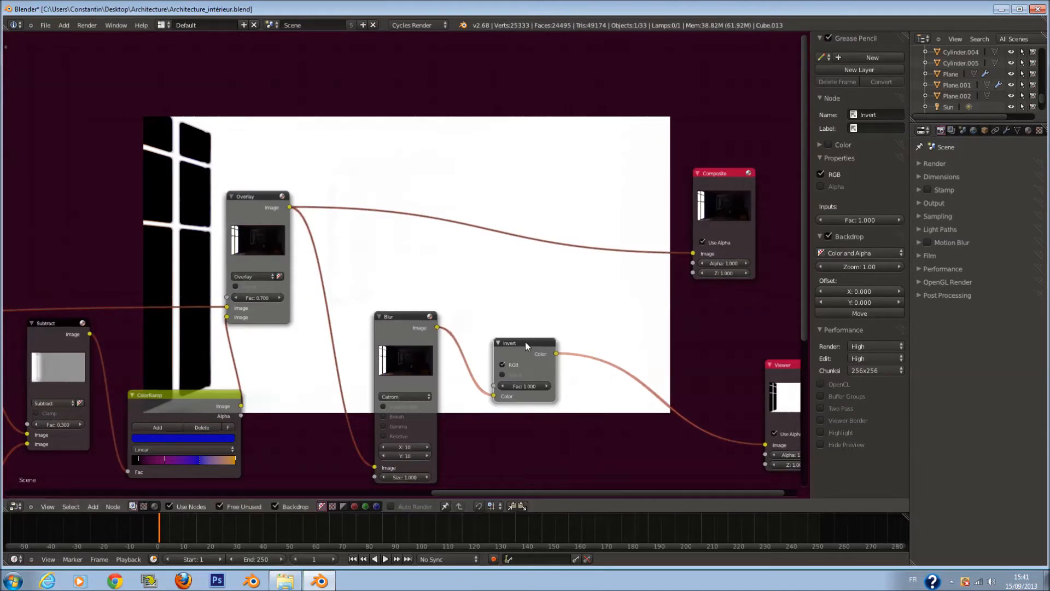
- Insert a Mix node on the link between Invert and the Viewer, and shift Invert closer to Blur
key("shift+a")
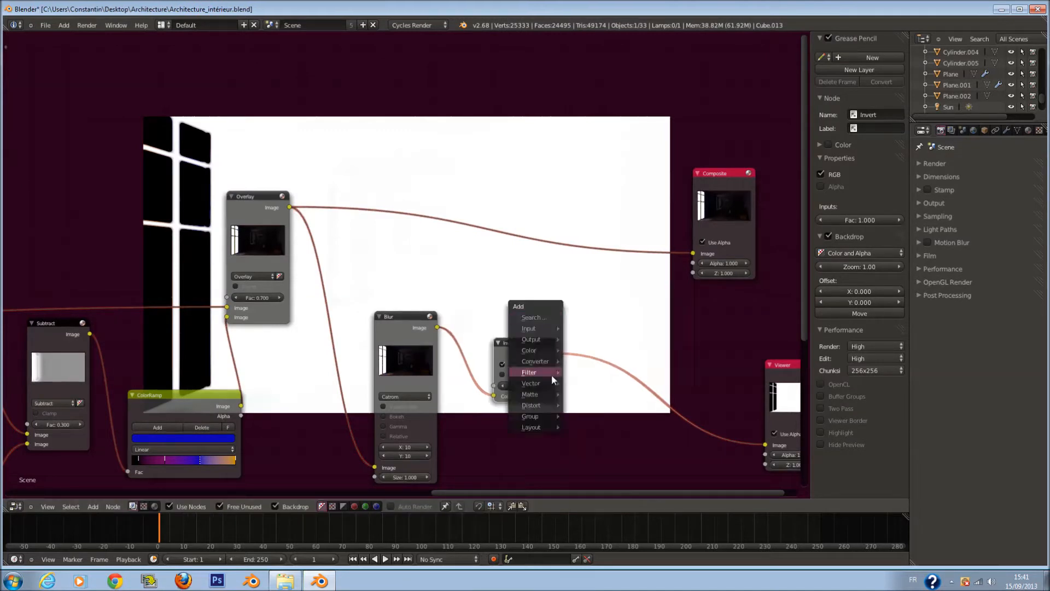
left_click(573, 350)
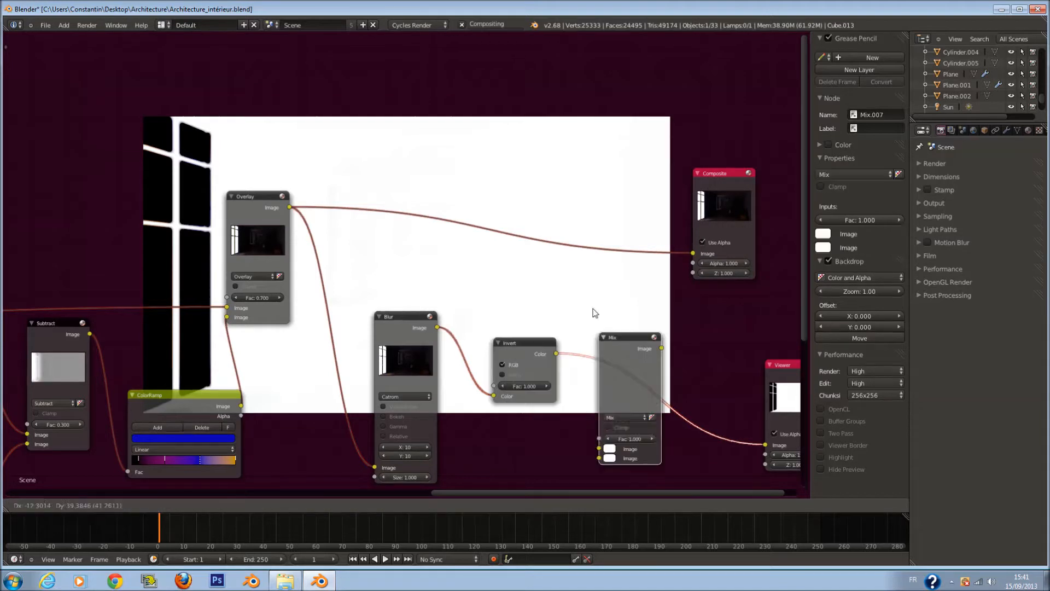
left_click(580, 246)
left_click_drag(530, 342, 509, 353)
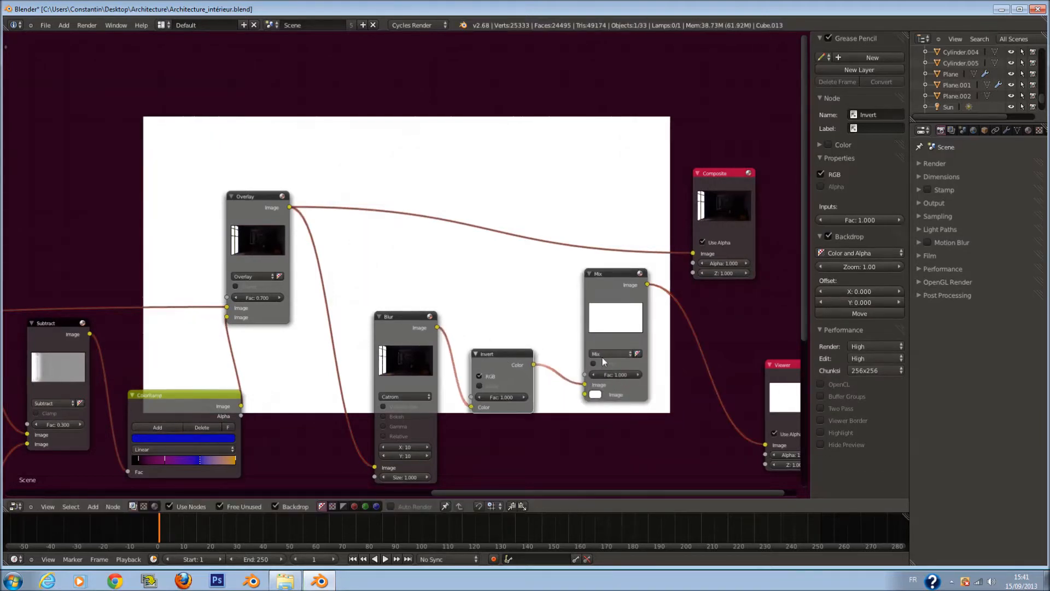
- Set the new Mix node's blend type to Linear Light and its factor to 0.5
left_click(601, 355)
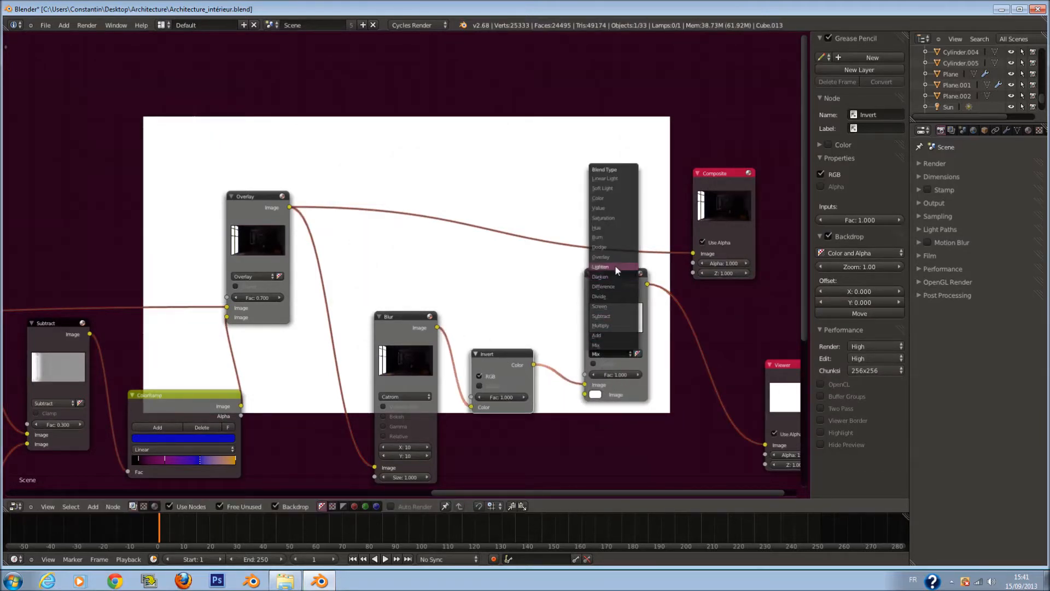
left_click(623, 180)
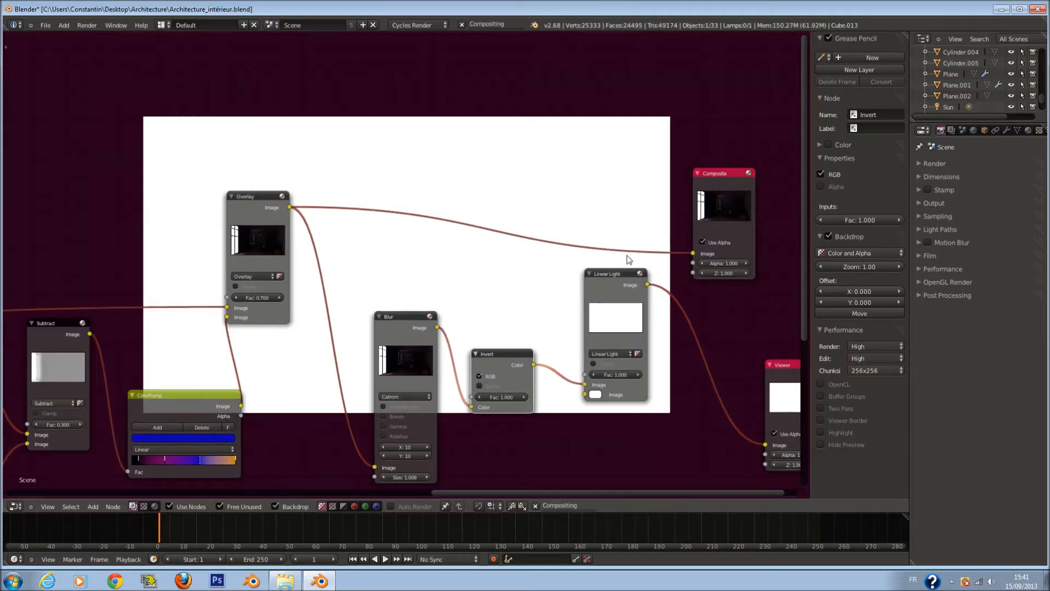
left_click(614, 375)
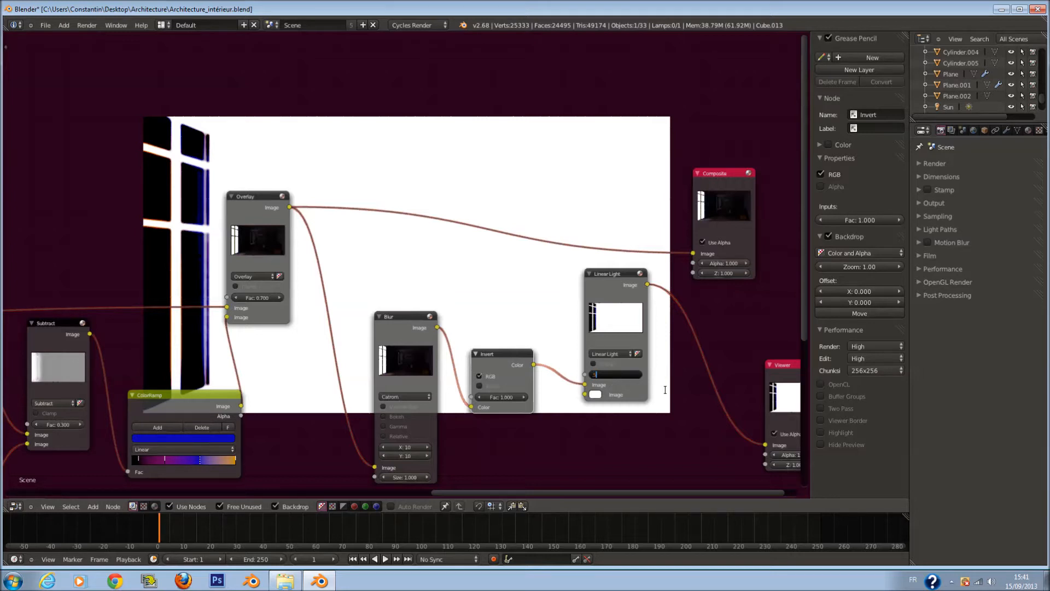
type("0.5")
key("Return")
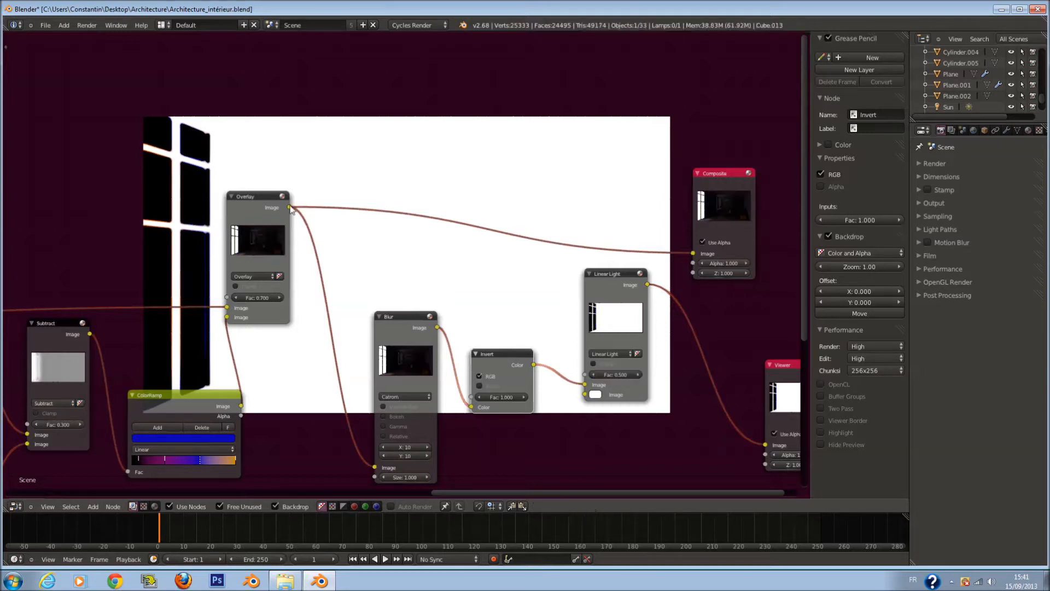
- Feed Overlay into Linear Light's first image input and Invert into its second, and move Blur, Invert and Linear Light closer together
left_click_drag(303, 220, 585, 394)
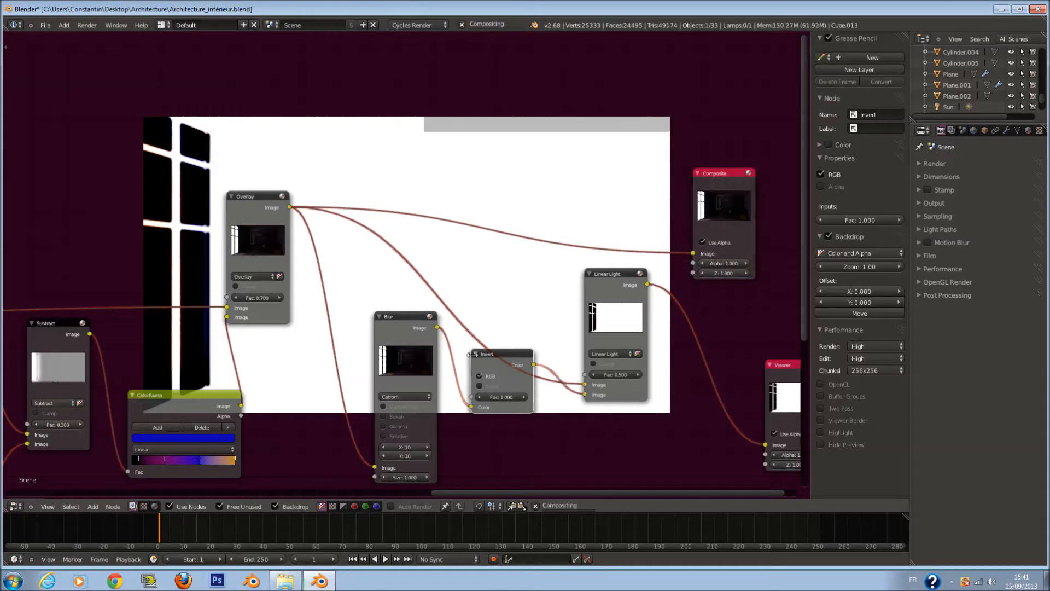
left_click(411, 333)
left_click_drag(409, 330, 374, 329)
left_click(518, 358)
left_click_drag(501, 362, 454, 377)
left_click(609, 316)
left_click_drag(609, 316, 515, 272)
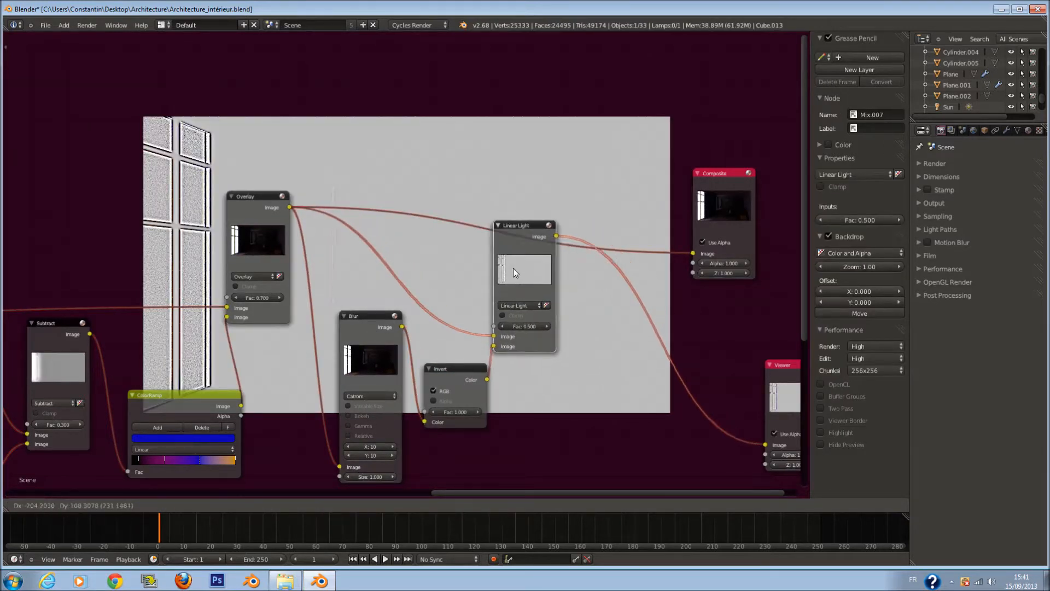
- Link the Linear Light output to the Composite node and move Composite and Viewer farther away from it
left_click_drag(553, 242, 696, 254)
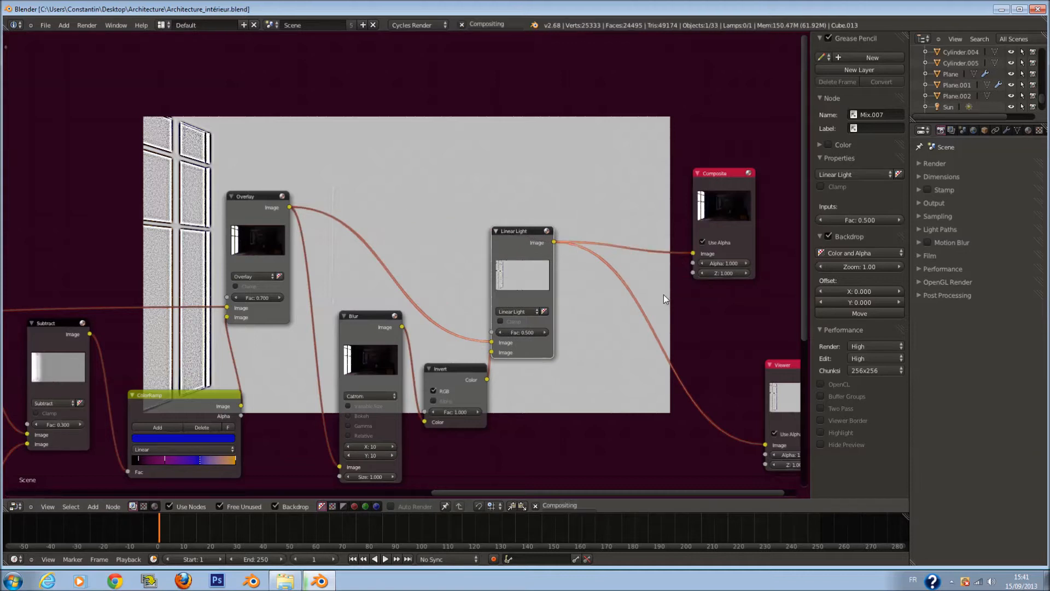
middle_click_drag(664, 295, 482, 305)
left_click_drag(512, 230, 642, 212)
left_click_drag(550, 215, 764, 210)
middle_click_drag(454, 308, 565, 312)
left_click_drag(458, 284, 509, 272)
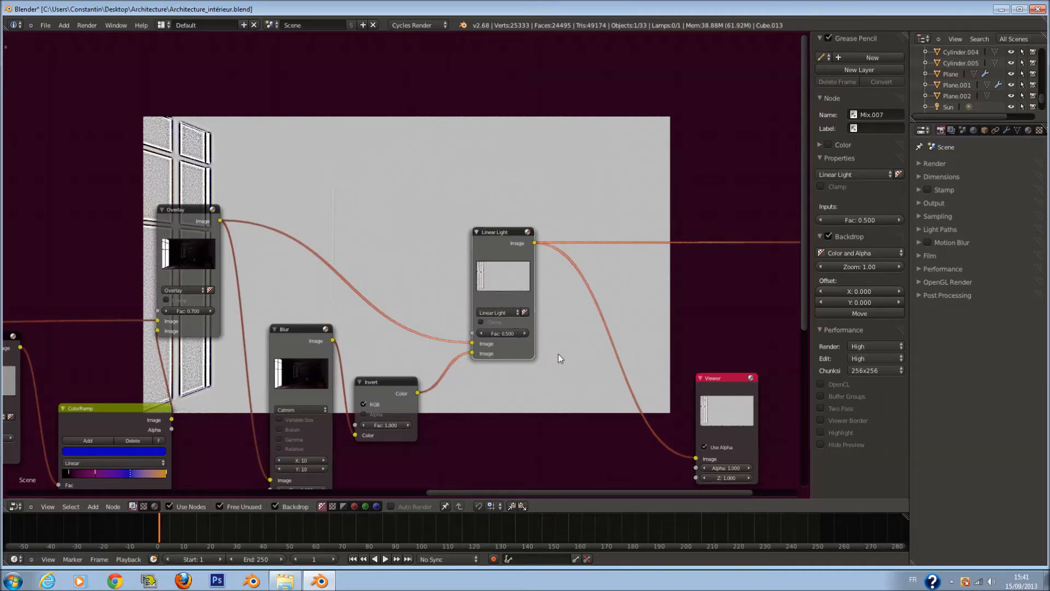
scroll(557, 353, "down", 2)
middle_click_drag(558, 353, 482, 345)
scroll(482, 345, "up", 1)
left_click_drag(618, 380, 762, 367)
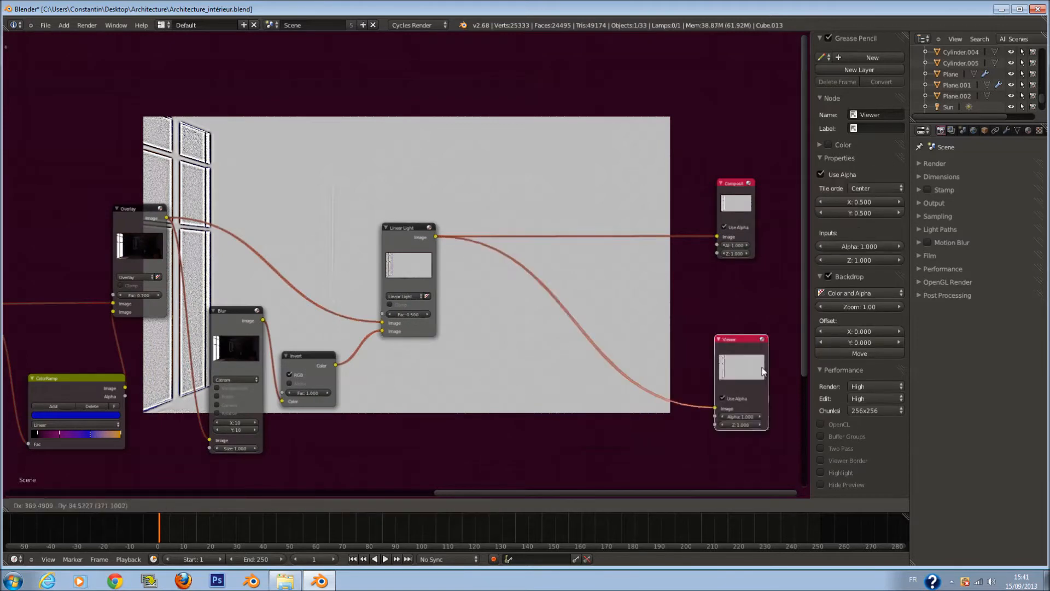
- Duplicate the Linear Light node and insert the copy on the link leading to the Composite node
scroll(510, 289, "up", 1)
left_click(402, 241)
key("shift+d")
left_click(616, 155)
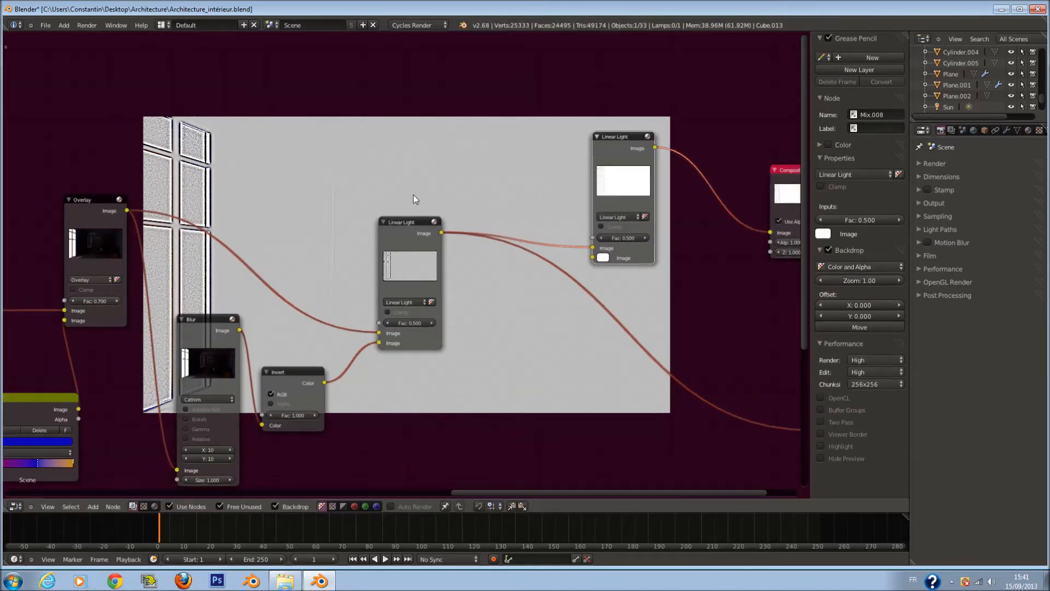
- Feed the existing Overlay node into the duplicate's first image input, Linear Light into its second, and set its blend type to Overlay
left_click_drag(126, 210, 602, 255)
left_click(620, 217)
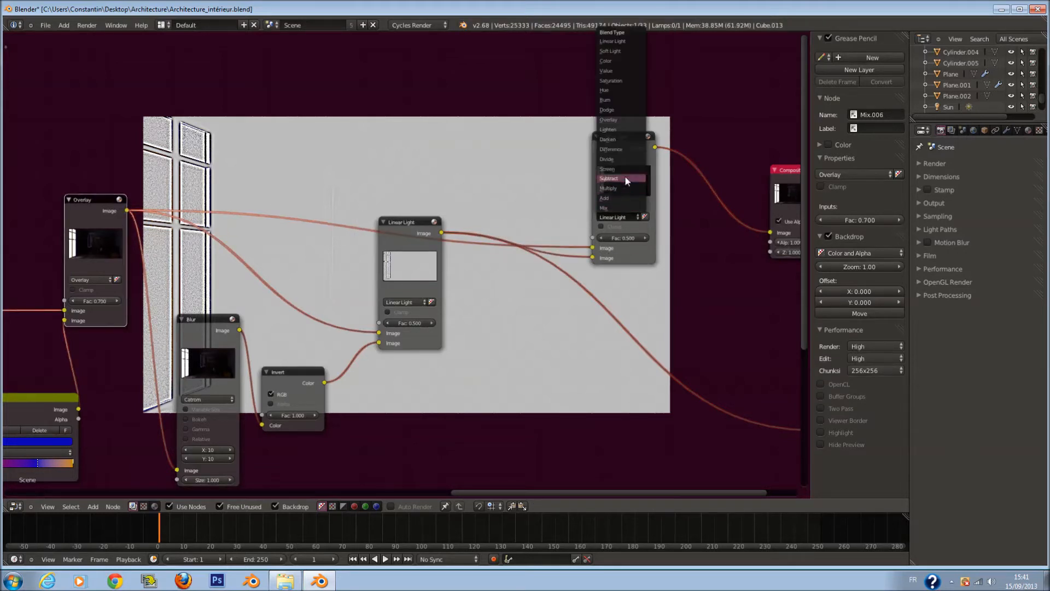
left_click(624, 121)
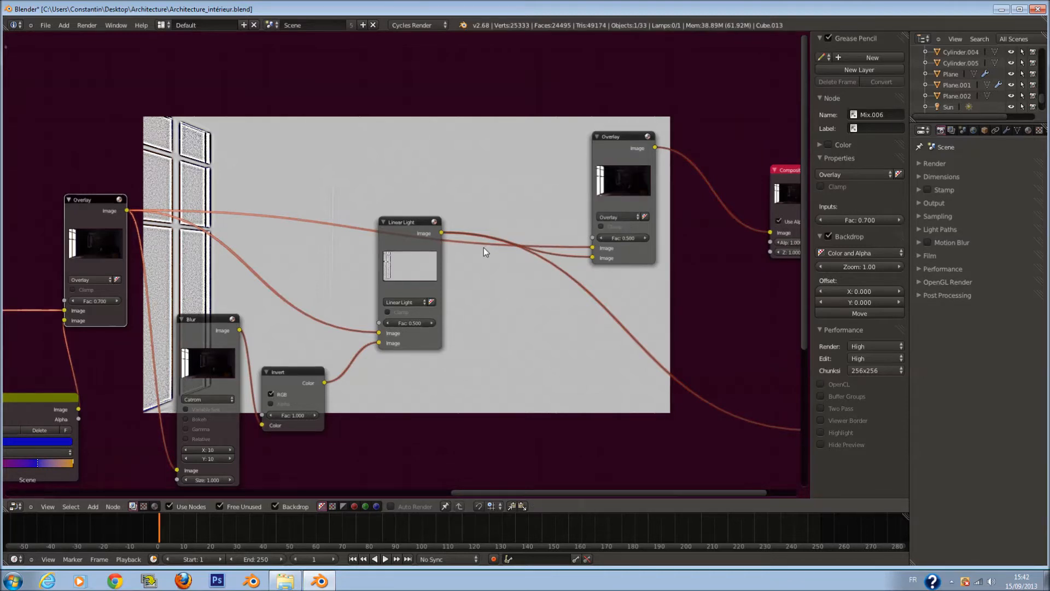
- Move the Linear Light node lower, closer to Invert's level, and save the file over the existing one
left_click_drag(415, 231, 440, 329)
key("ctrl+s")
left_click(447, 334)
scroll(291, 301, "down", 1)
scroll(395, 336, "up", 1)
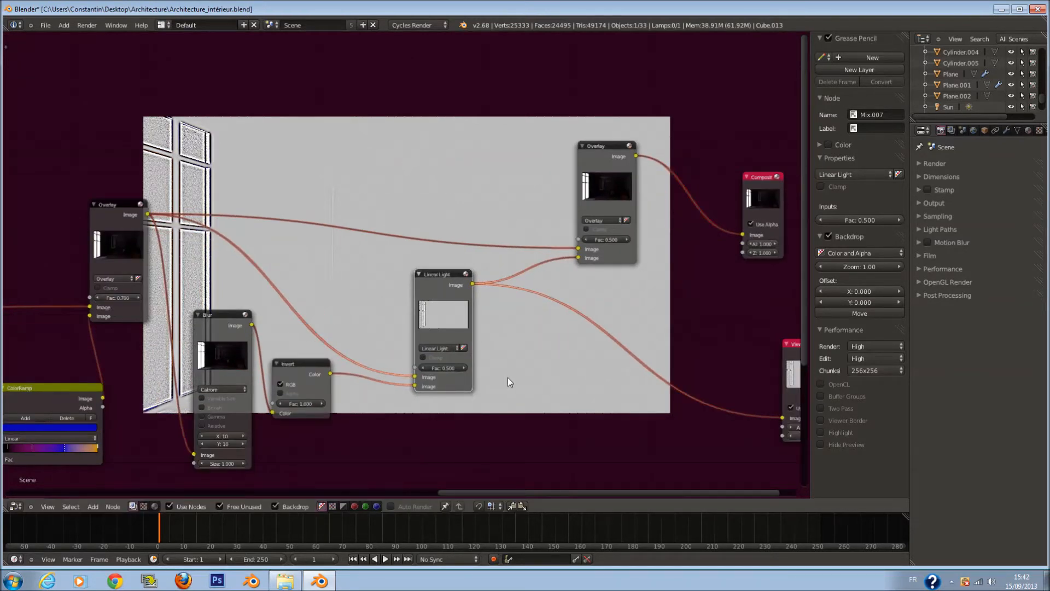
scroll(432, 290, "down", 1)
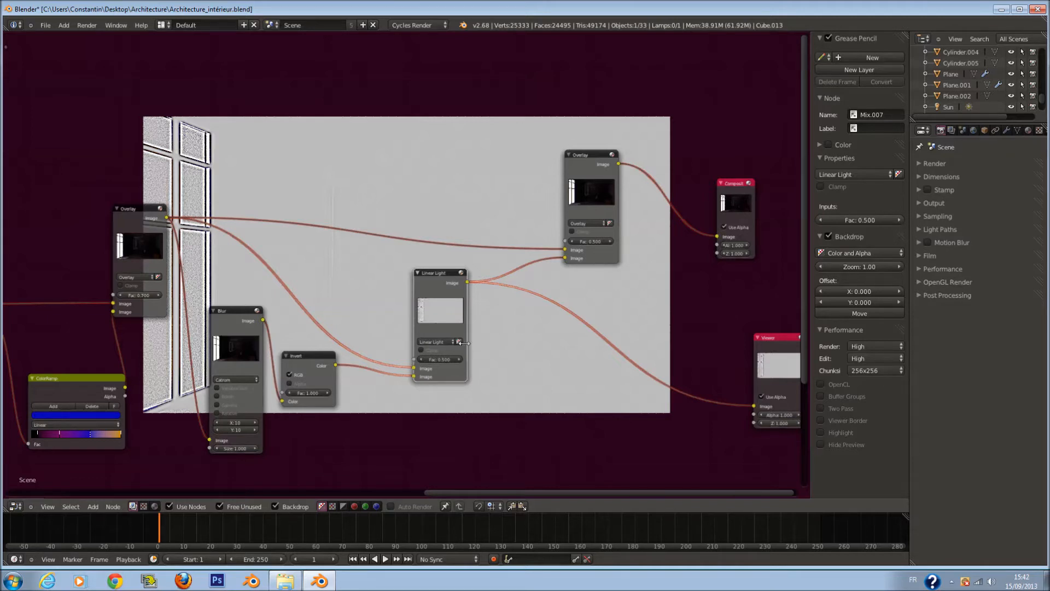
- Insert a Bilateral Blur node on the link between Linear Light and the Viewer
key("shift+a")
mouse_move(488, 373)
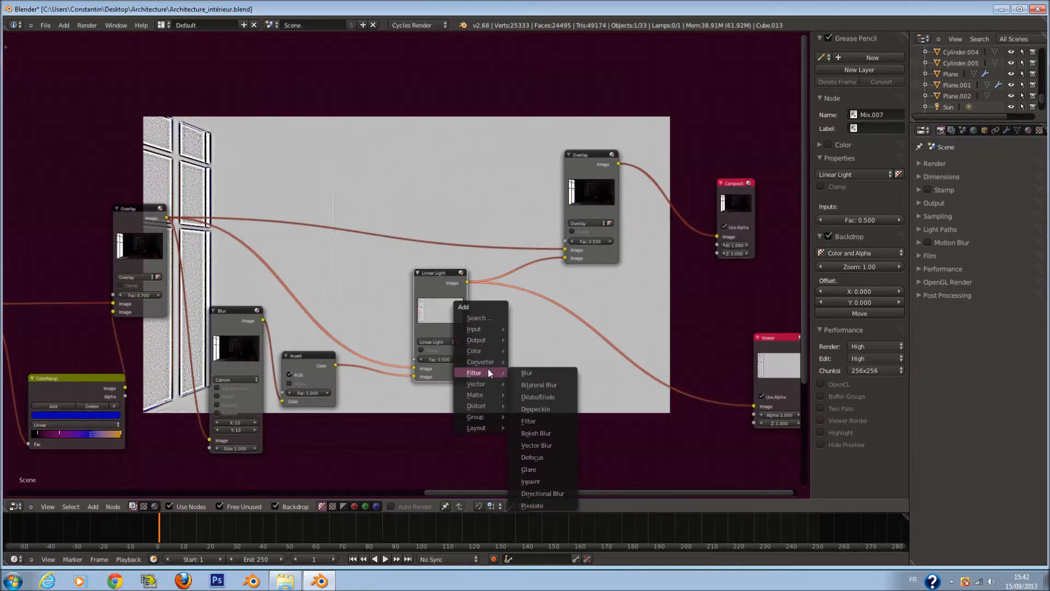
left_click(542, 385)
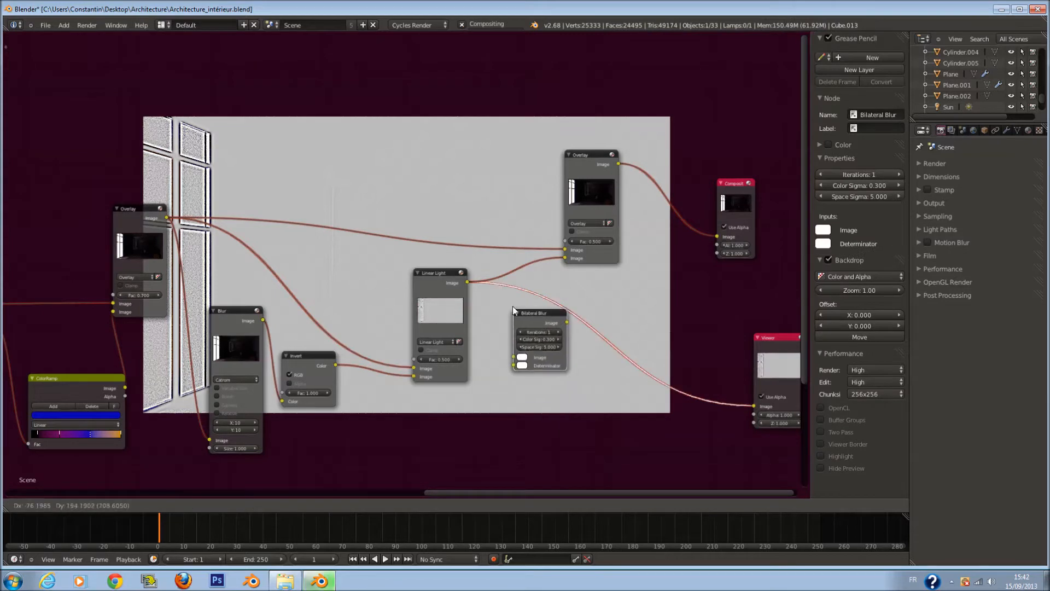
left_click(513, 307)
- Set the Bilateral Blur's Color Sigma to 3 and its Space Sigma to 30
scroll(550, 335, "up", 1)
left_click(568, 344)
type("3")
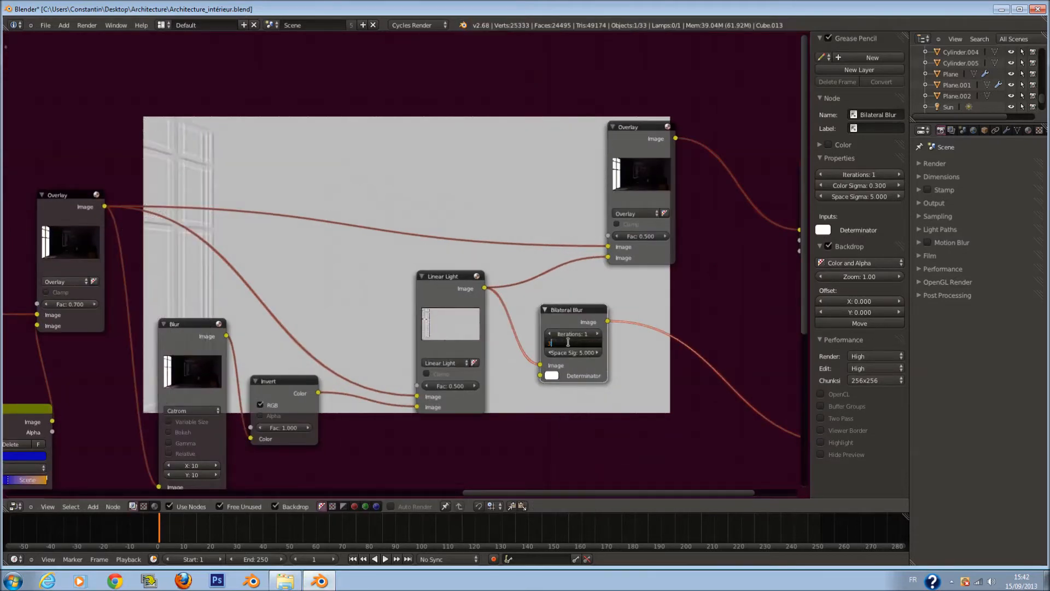
key("Return")
left_click(572, 353)
type("20")
key("Return")
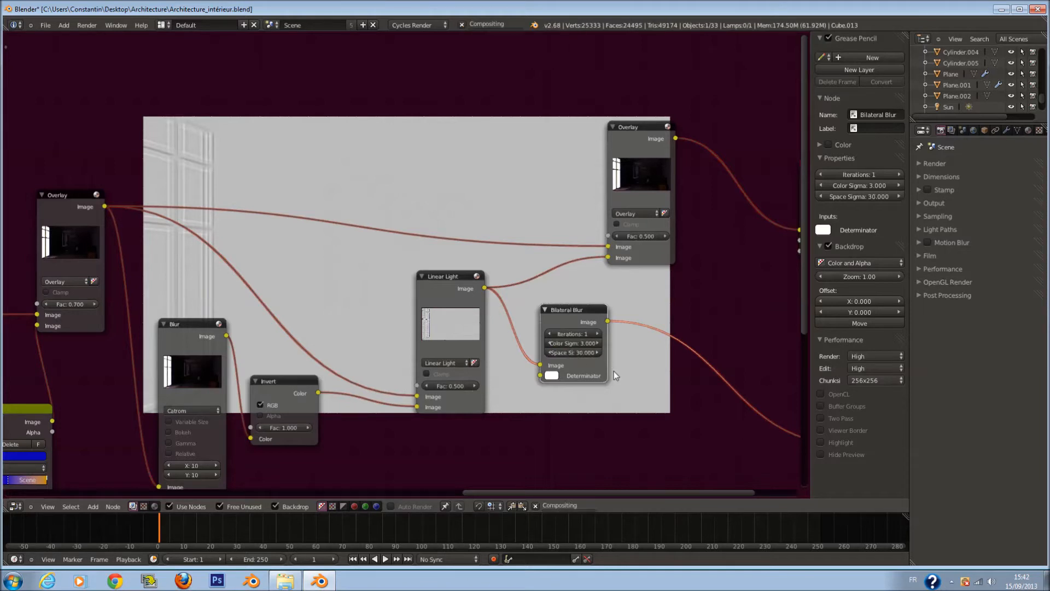
- Feed Bilateral Blur into the final Overlay's second image input and link that Overlay's output to the Viewer
scroll(589, 289, "down", 1)
left_click_drag(578, 312, 578, 258)
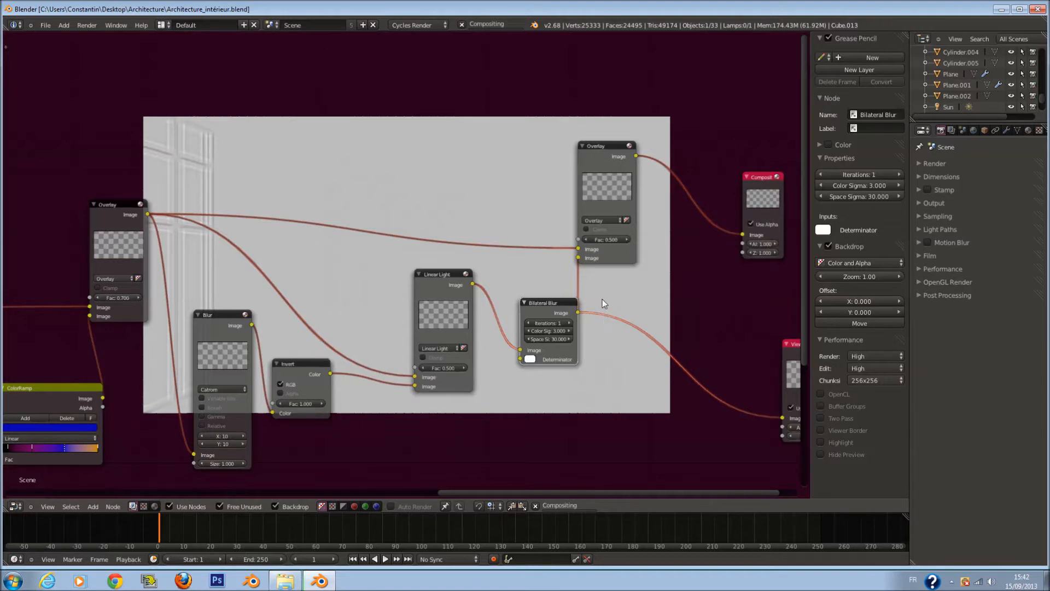
left_click(623, 189)
middle_click_drag(623, 189, 478, 232)
left_click_drag(478, 184, 613, 442)
left_click_drag(638, 408, 674, 360)
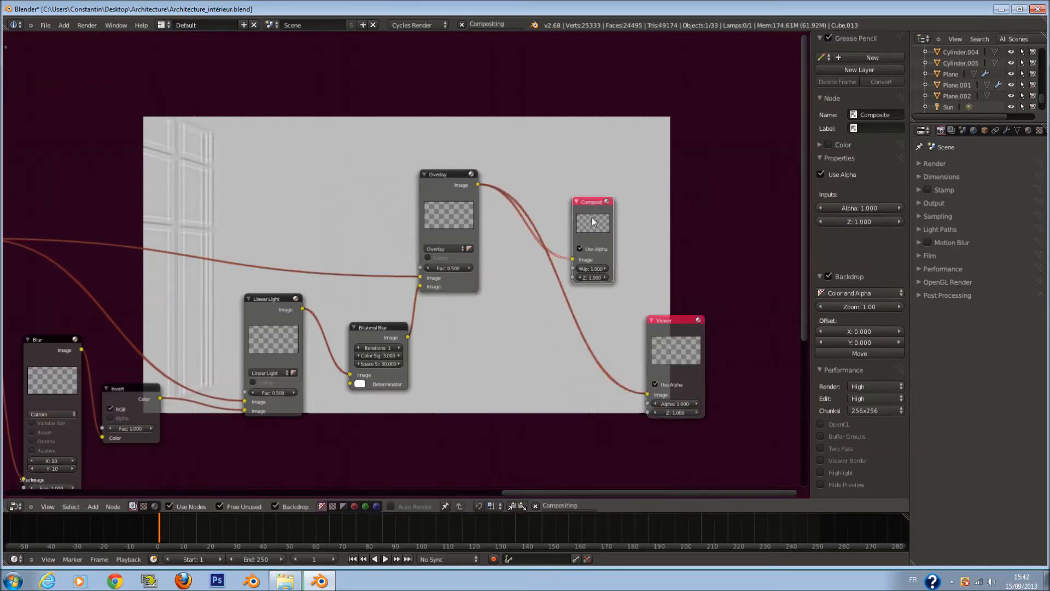
- Move the Composite and Viewer nodes farther from the final Overlay and save the file
left_click_drag(591, 215, 663, 219)
left_click_drag(647, 377, 732, 318)
left_click_drag(670, 228, 733, 208)
scroll(438, 328, "down", 1)
middle_click_drag(237, 380, 432, 380)
key("ctrl+s")
left_click(419, 404)
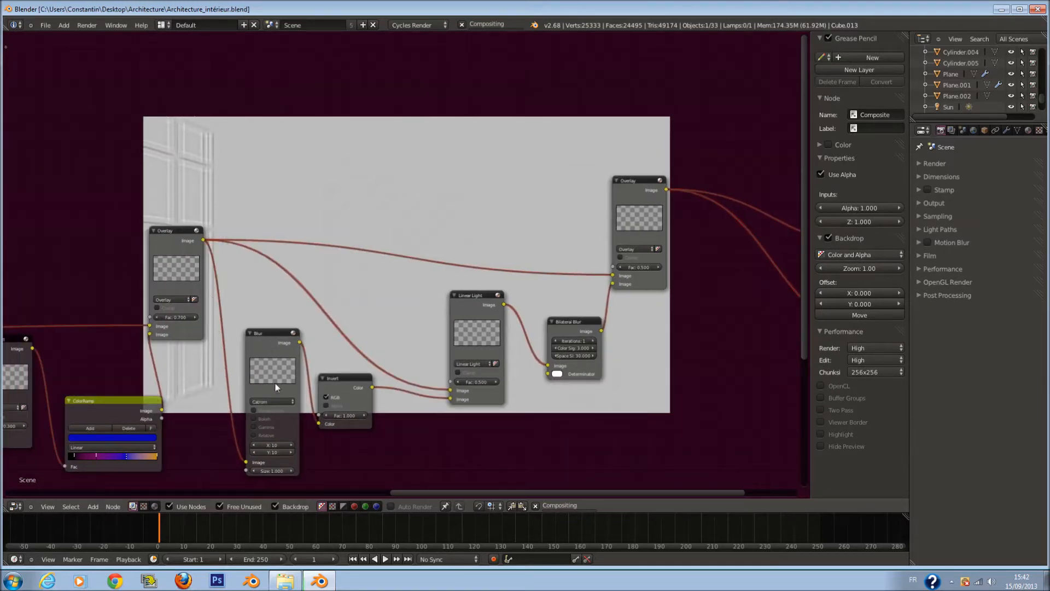
- Examine the composited room image in the backdrop, nudging the Blur node and selecting the Viewer
left_click_drag(276, 382, 272, 377)
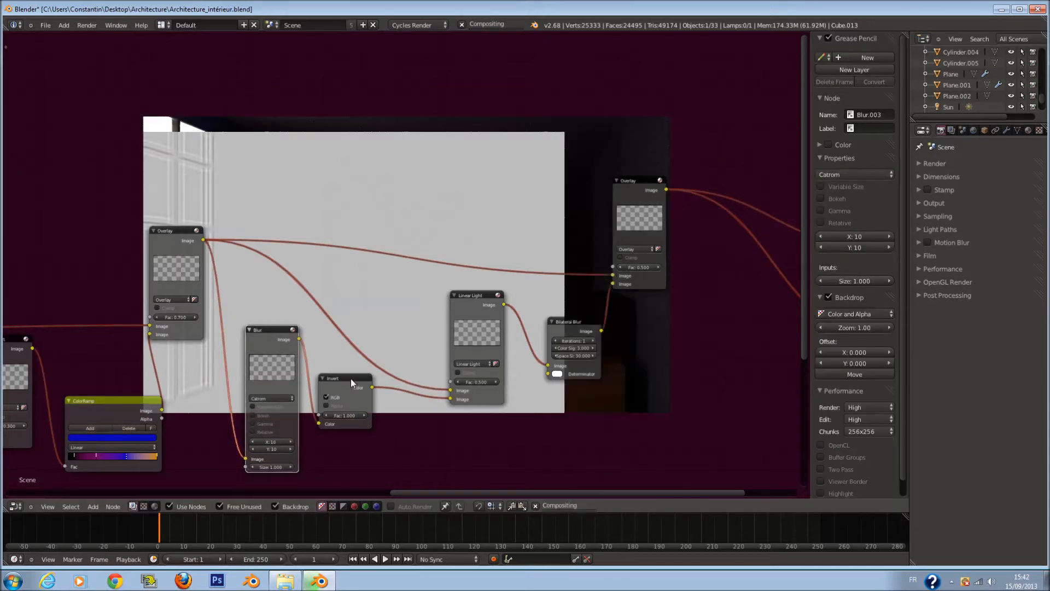
scroll(350, 378, "down", 1)
scroll(467, 375, "up", 1)
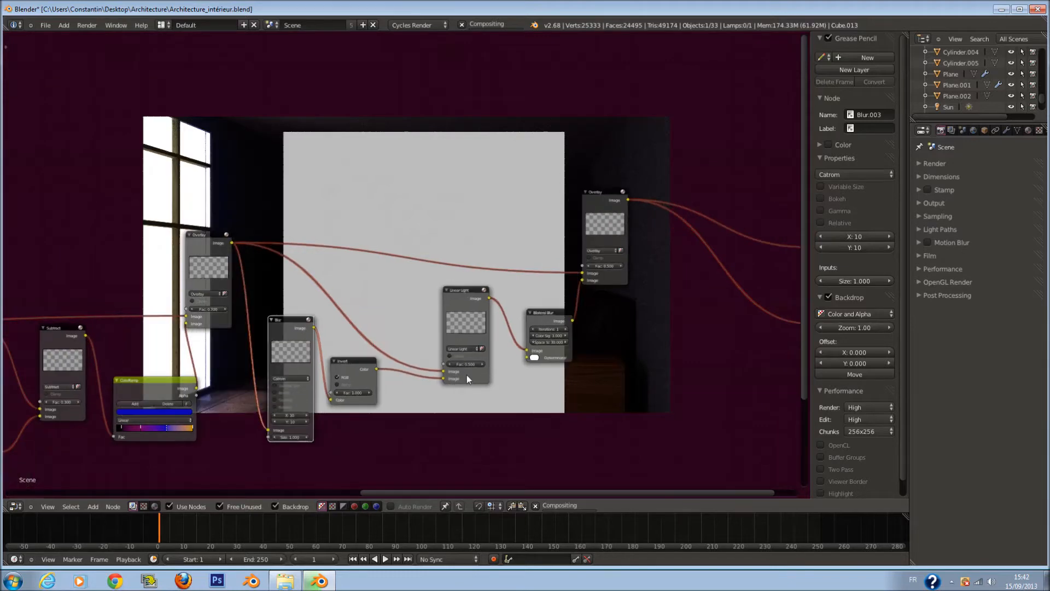
scroll(467, 375, "down", 1)
middle_click_drag(466, 373, 389, 376)
left_click(713, 297)
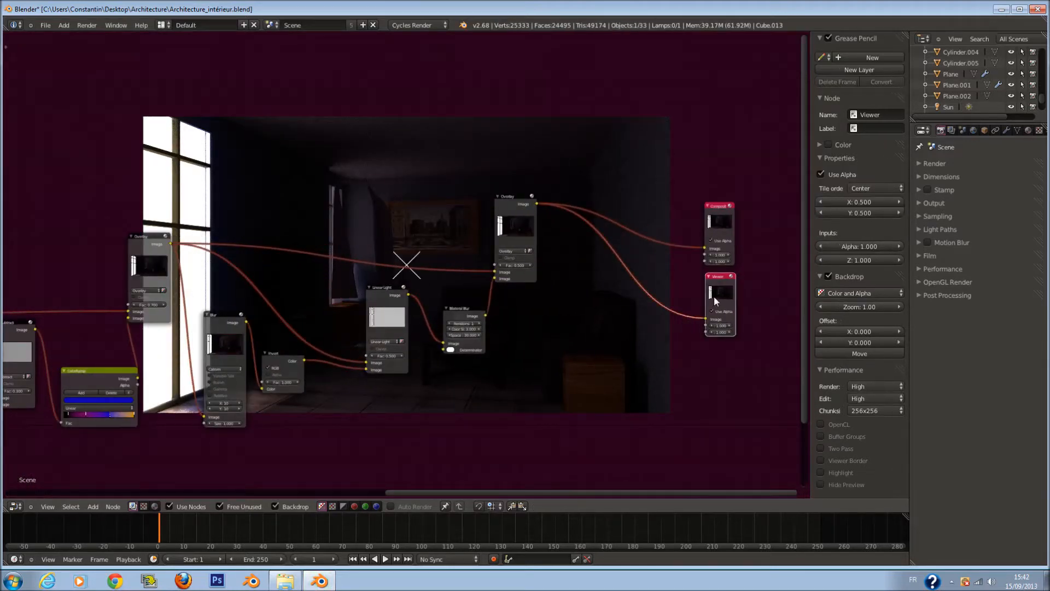
scroll(587, 335, "up", 1)
middle_click_drag(513, 336, 559, 345)
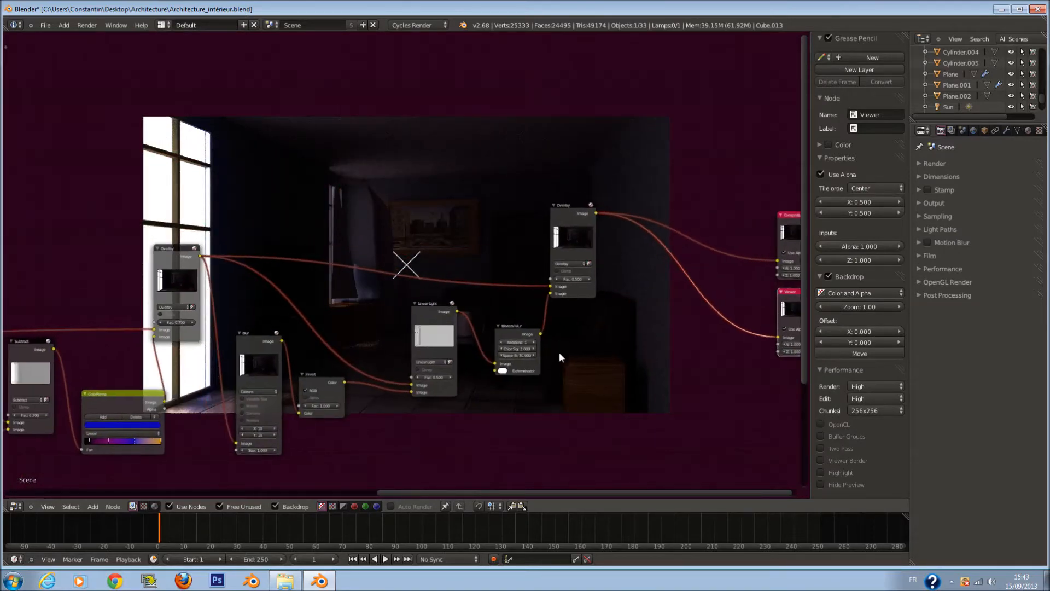
- Shift Linear Light slightly away from Bilateral Blur and darken the Bilateral Blur's Determinator colour to grey
scroll(571, 295, "up", 1)
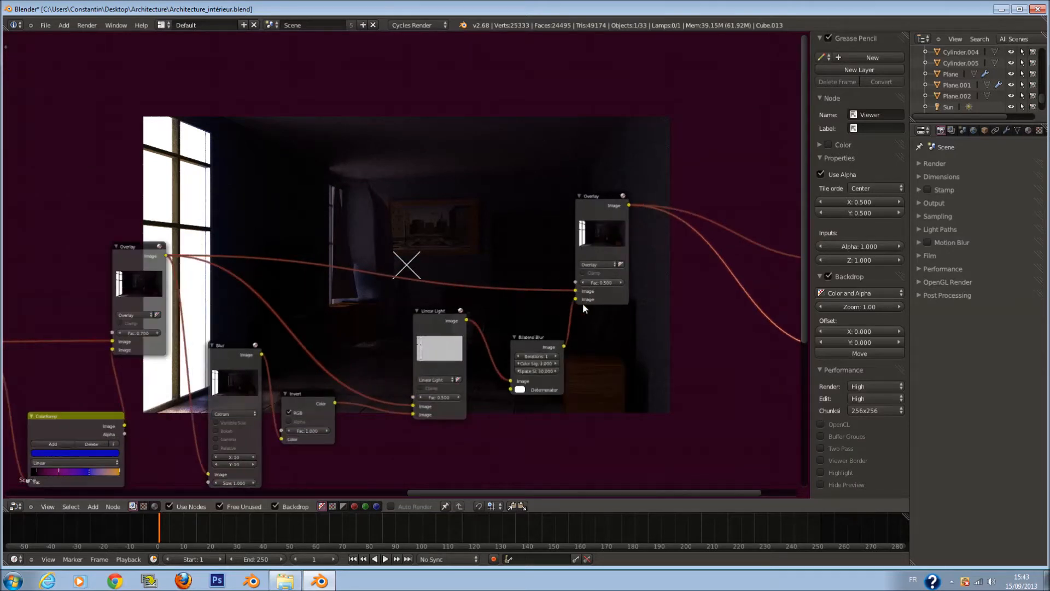
scroll(582, 303, "up", 1)
left_click_drag(437, 350, 417, 344)
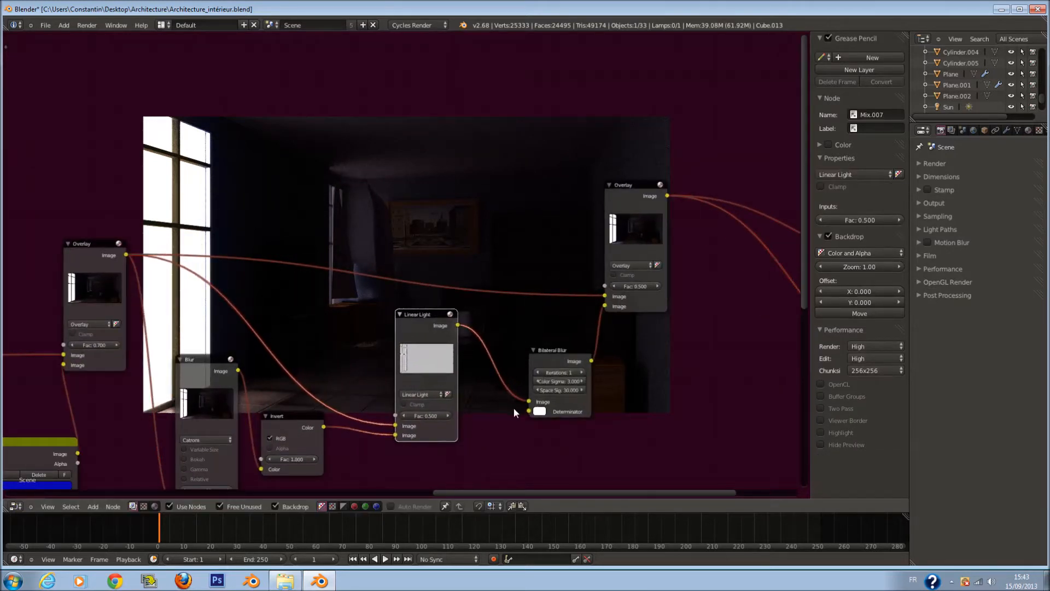
left_click(540, 412)
left_click(612, 308)
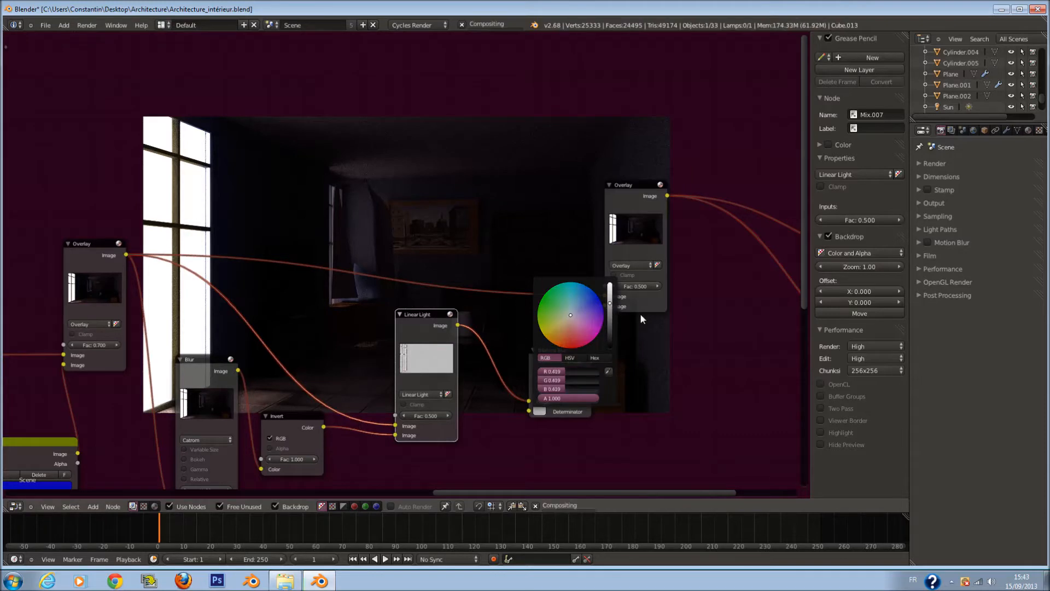
- Save the file and review the complete node tree over the composited image
scroll(602, 421, "down", 5)
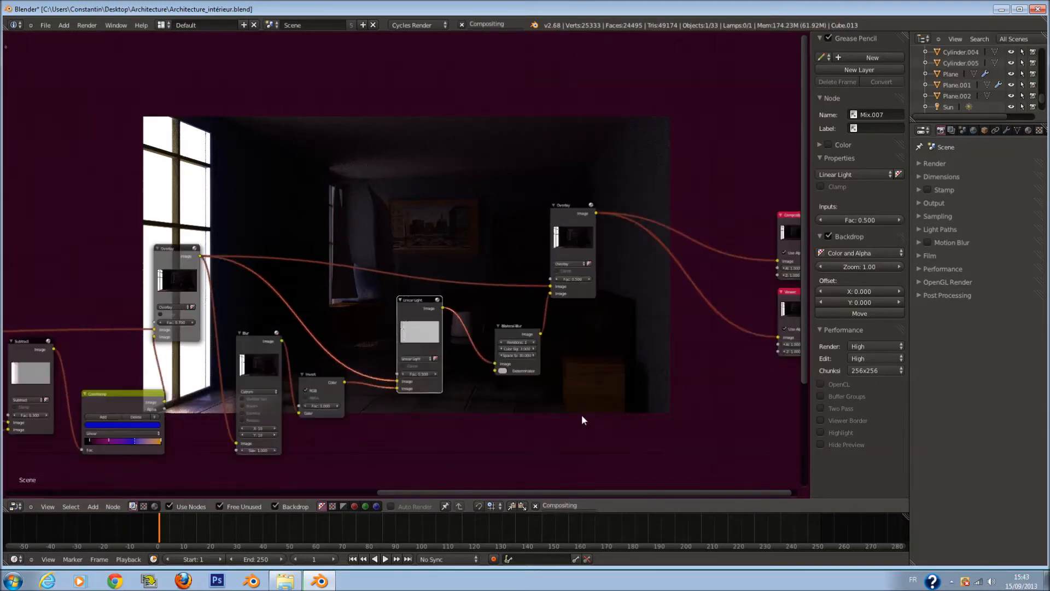
scroll(363, 385, "down", 1)
middle_click_drag(363, 385, 445, 400)
key("ctrl+s")
left_click(440, 383)
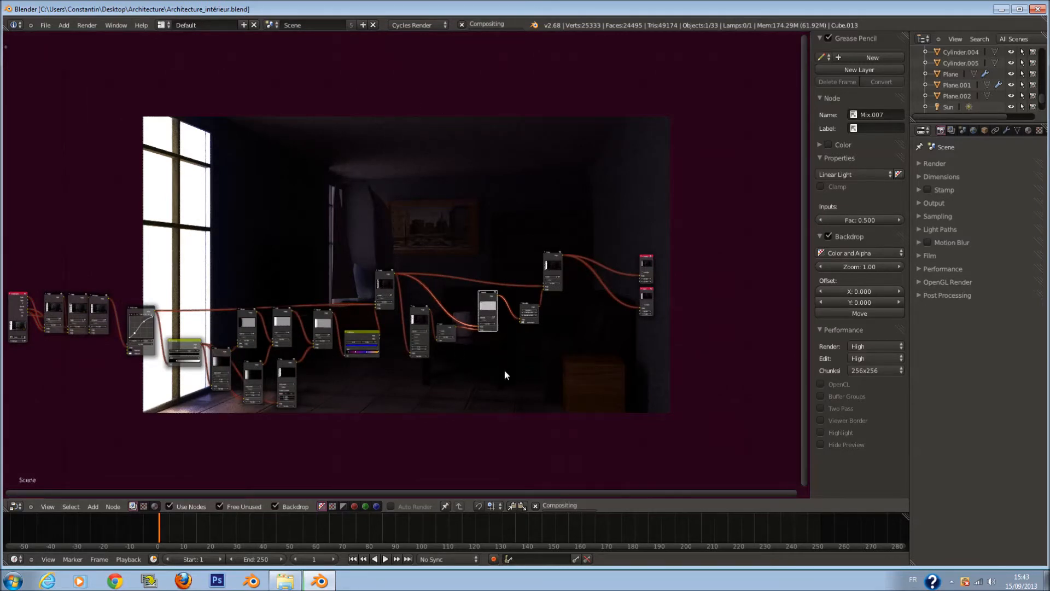
scroll(507, 373, "up", 1)
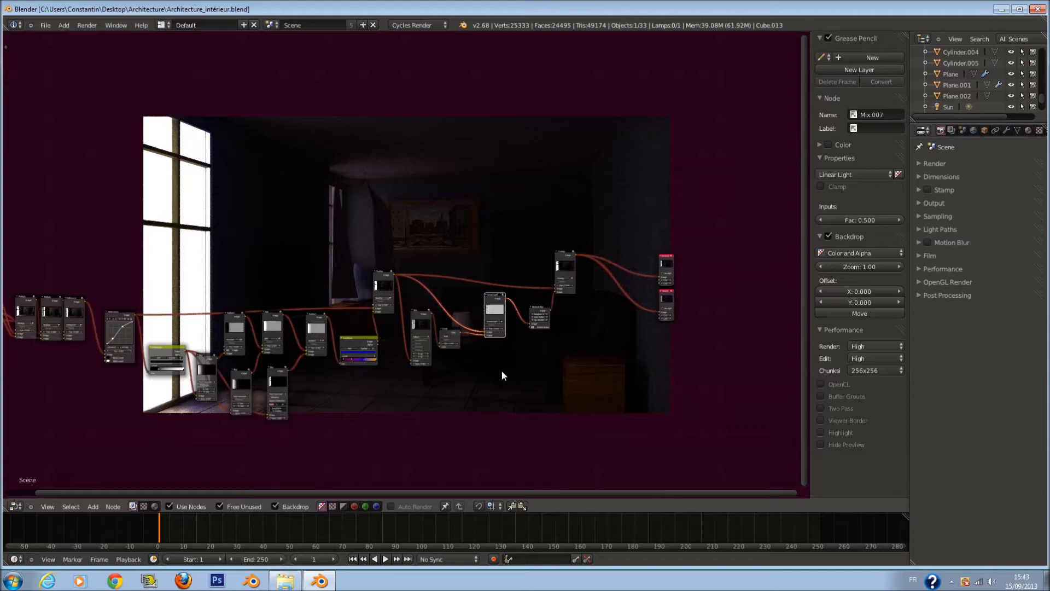
- Switch the node editor area to the 3D View and select the Sun lamp
key("a")
key("a")
key("a")
left_click(20, 507)
left_click(30, 489)
scroll(340, 272, "down", 2)
scroll(342, 259, "up", 2)
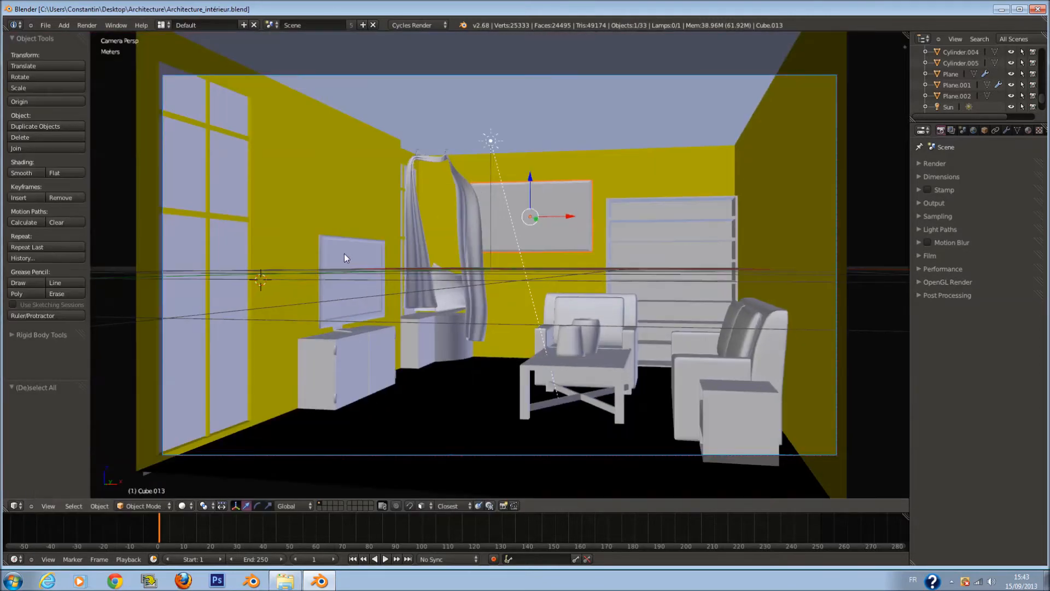
scroll(391, 236, "down", 2)
right_click(492, 165)
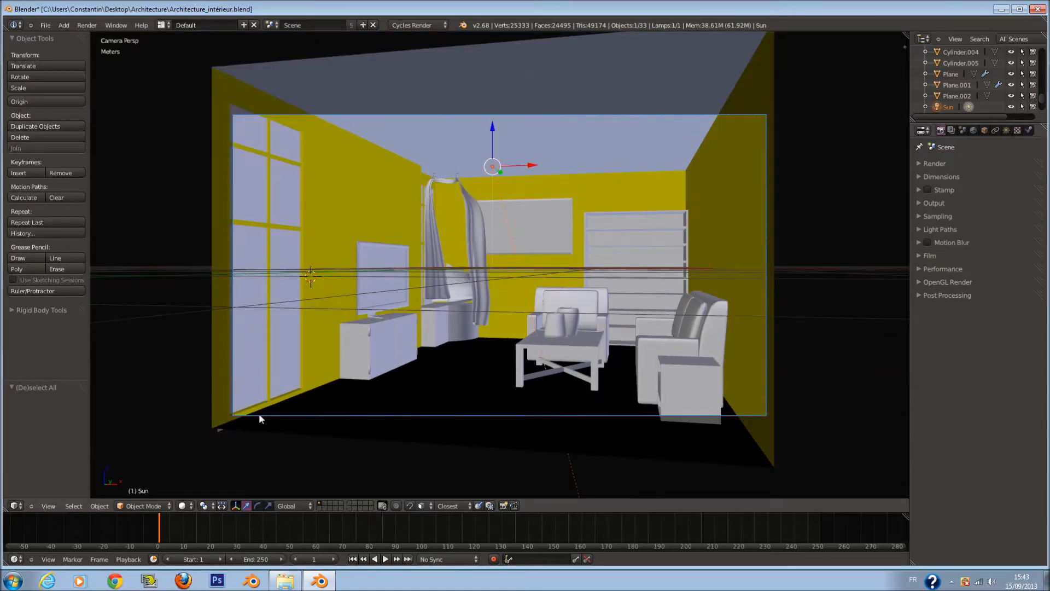
- Select the light planes outside the windows, set their Lumière material's emission strength to 5, and save the file
middle_click_drag(249, 308, 263, 358)
scroll(381, 306, "up", 5)
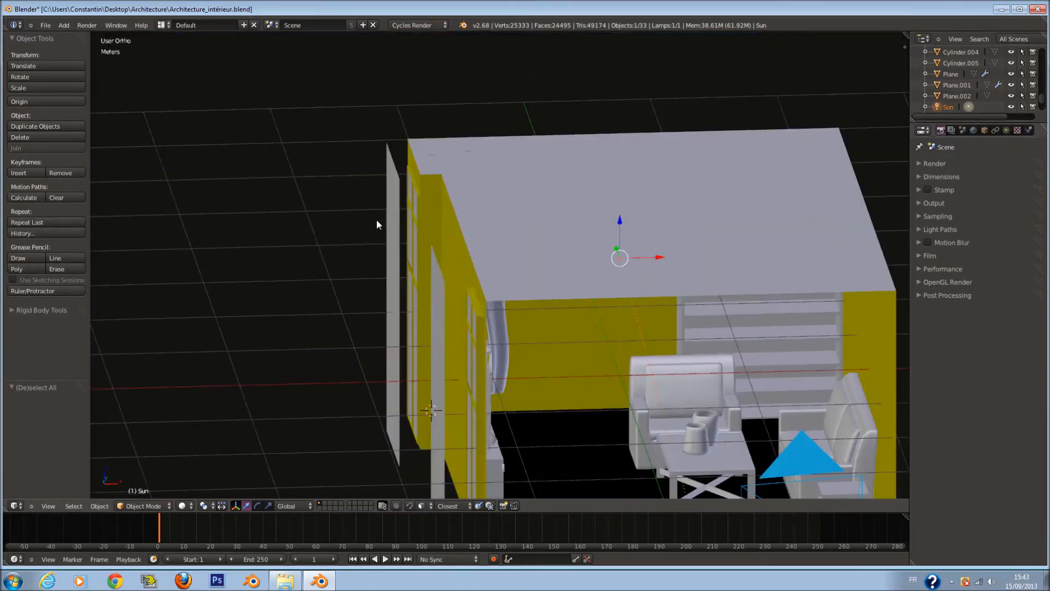
right_click(389, 221)
left_click(1028, 131)
middle_click_drag(835, 201, 777, 204)
type("5")
key("Return")
key("ctrl+s")
left_click(530, 334)
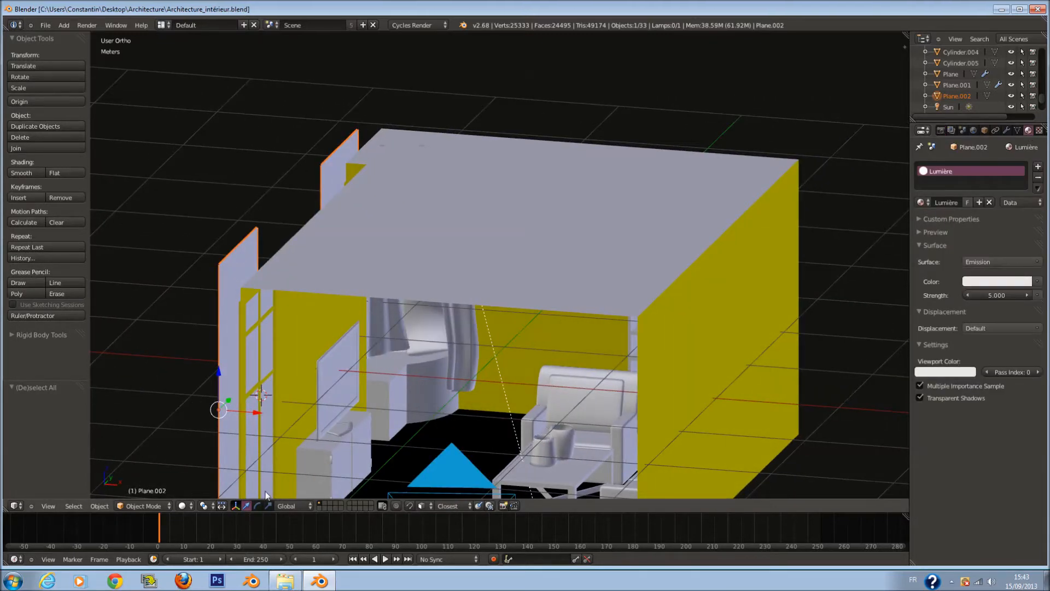
- Preview the room in Rendered shading, select the Sun lamp and save the file
left_click(182, 506)
left_click(211, 435)
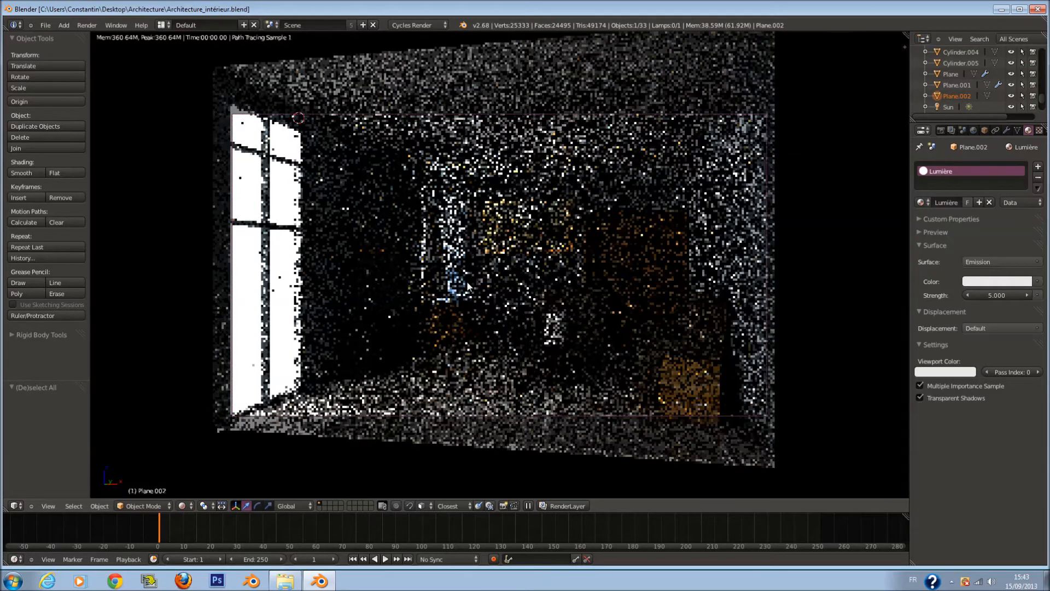
left_click(950, 106)
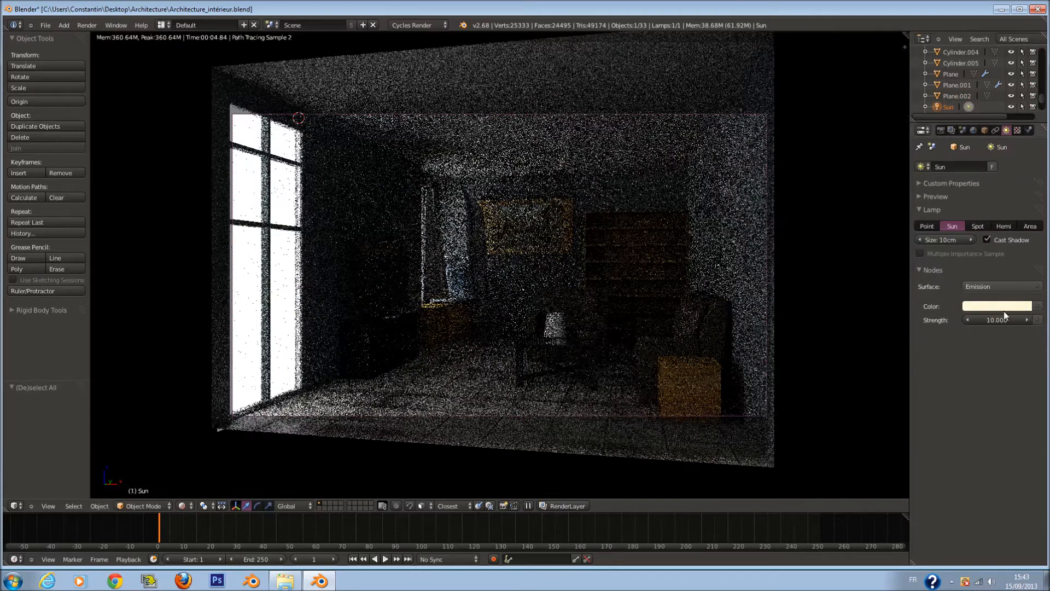
key("ctrl+s")
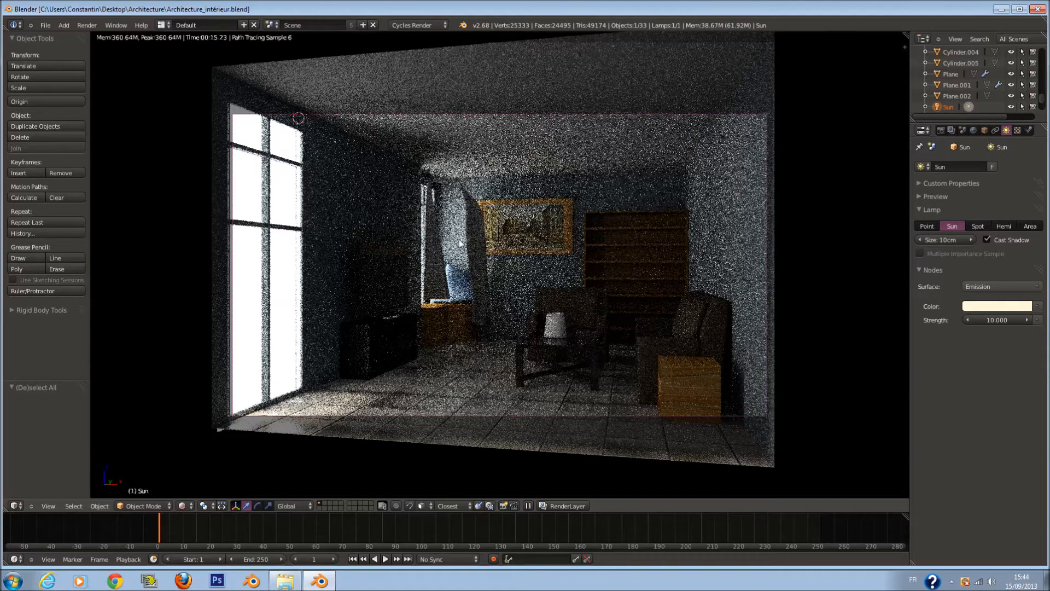
- Return the viewport to Solid shading and select the curtain together with its hanging rings
left_click(183, 505)
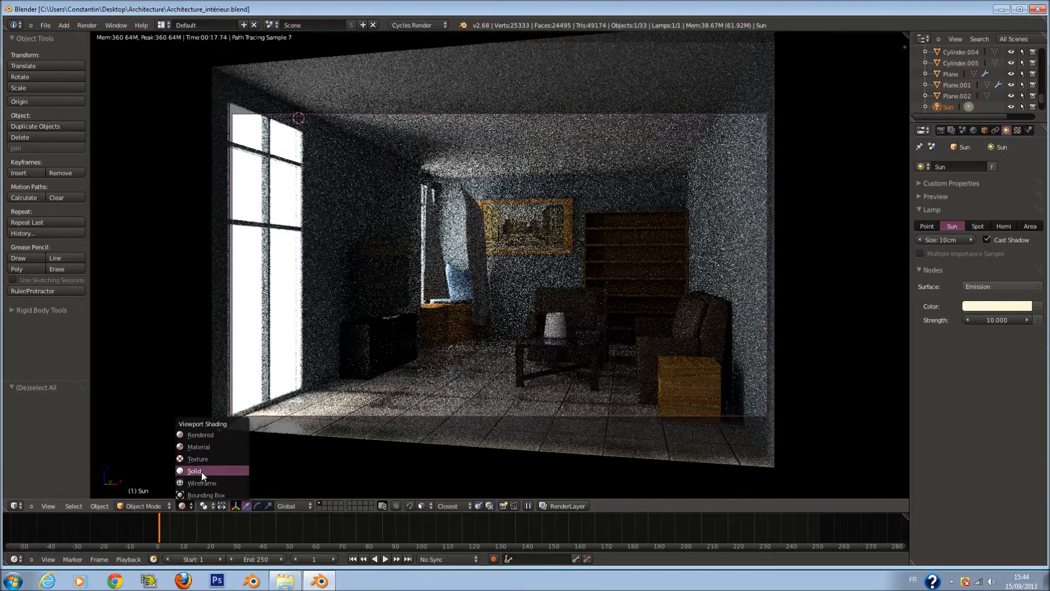
left_click(194, 471)
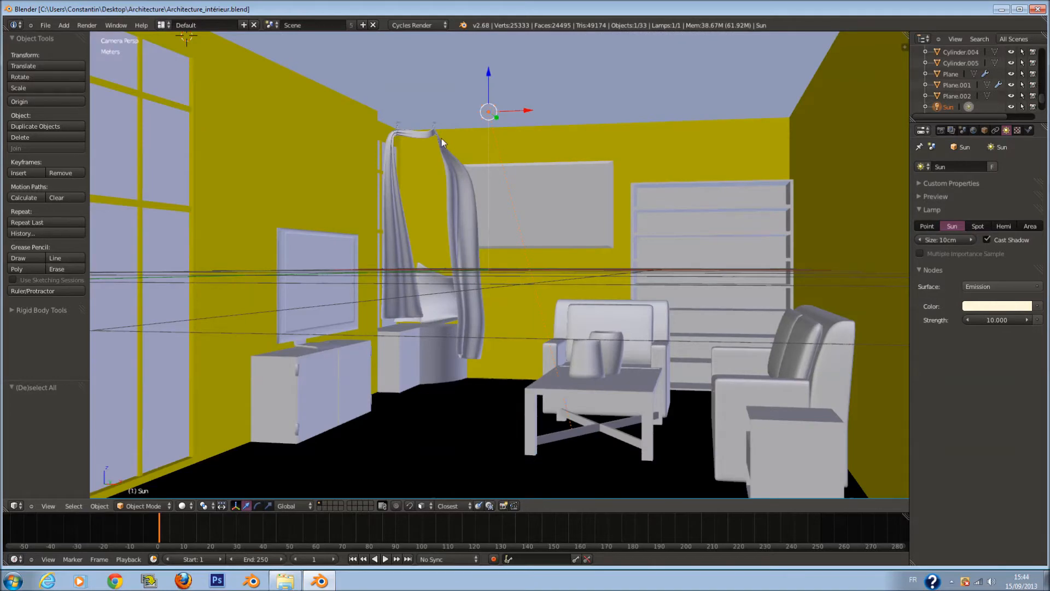
key("z")
key("a")
left_click_drag(409, 114, 429, 113)
right_click(428, 113)
key("z")
key("z")
right_click(429, 134, "shift")
key("z")
scroll(464, 130, "up", 1)
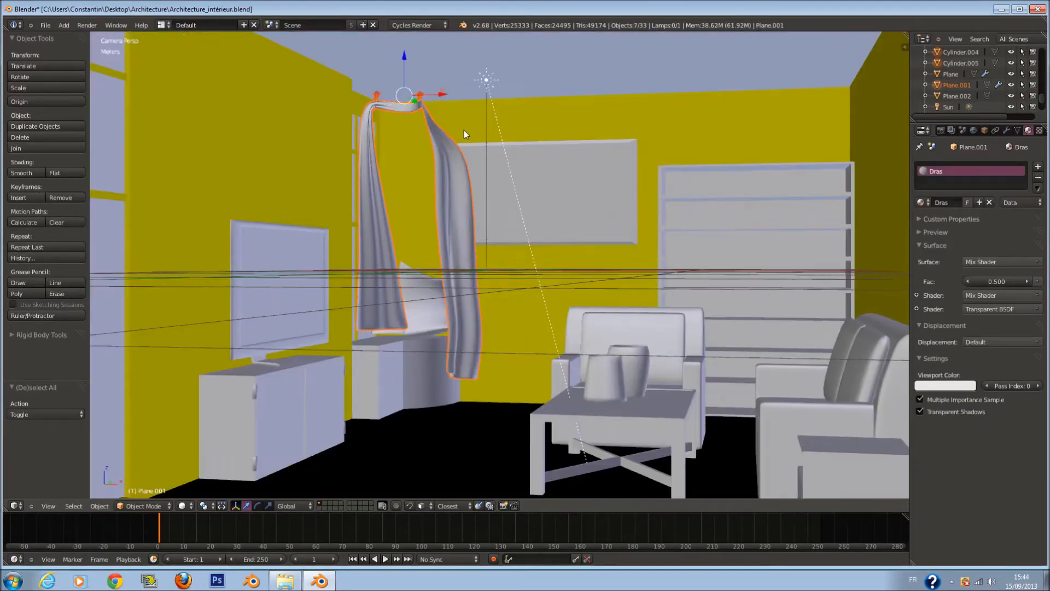
- Rotate the curtain and its rings about the global Z axis, refining the angle with a second rotation
key("r")
key("z")
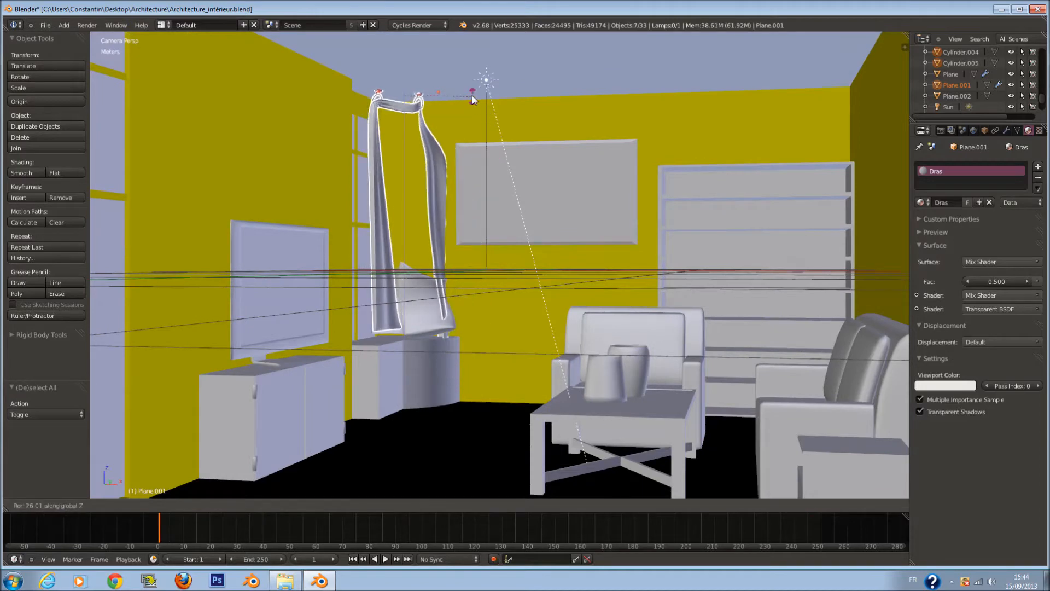
left_click(471, 96)
key("r")
key("z")
left_click(487, 134)
- Shift the curtain and its rings along the X axis and about 17 cm in the negative Y direction
left_click_drag(432, 96, 453, 109)
mouse_move(460, 116)
middle_mouse_down()
mouse_move(424, 152)
mouse_move(444, 174)
middle_mouse_up()
scroll(423, 153, "up", 5)
scroll(432, 170, "up", 2)
left_click_drag(392, 154, 378, 164)
key("z")
mouse_move(385, 174)
middle_mouse_down()
mouse_move(413, 145)
mouse_move(388, 180)
mouse_move(500, 171)
mouse_move(391, 158)
mouse_move(388, 166)
mouse_move(382, 150)
mouse_move(370, 181)
mouse_move(346, 103)
middle_mouse_up()
scroll(387, 183, "up", 1)
key("z")
scroll(387, 159, "up", 1)
- In top view, move the curtain and its rings about 7 mm along X and about 5 cm in the negative Y direction
key("z")
key("KP_7")
scroll(503, 296, "down", 4)
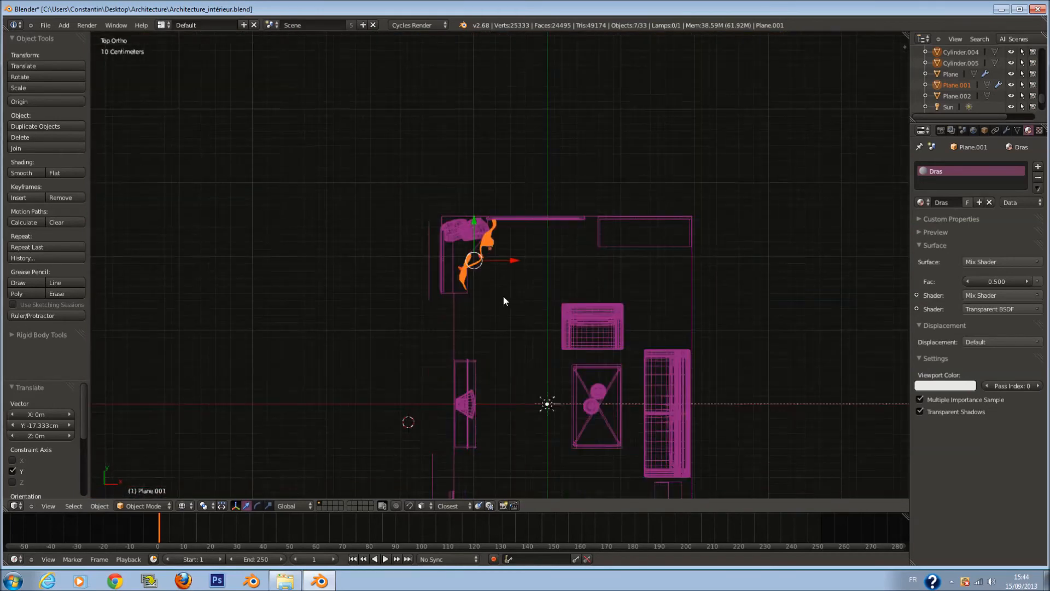
scroll(494, 221, "up", 6)
key("g")
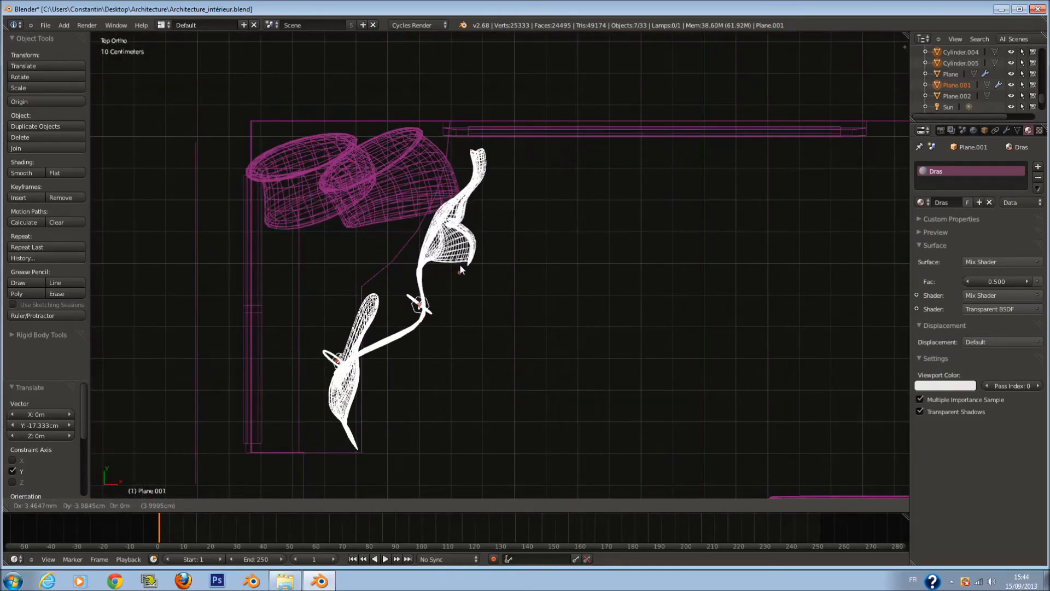
left_click(460, 268)
key("KP_0")
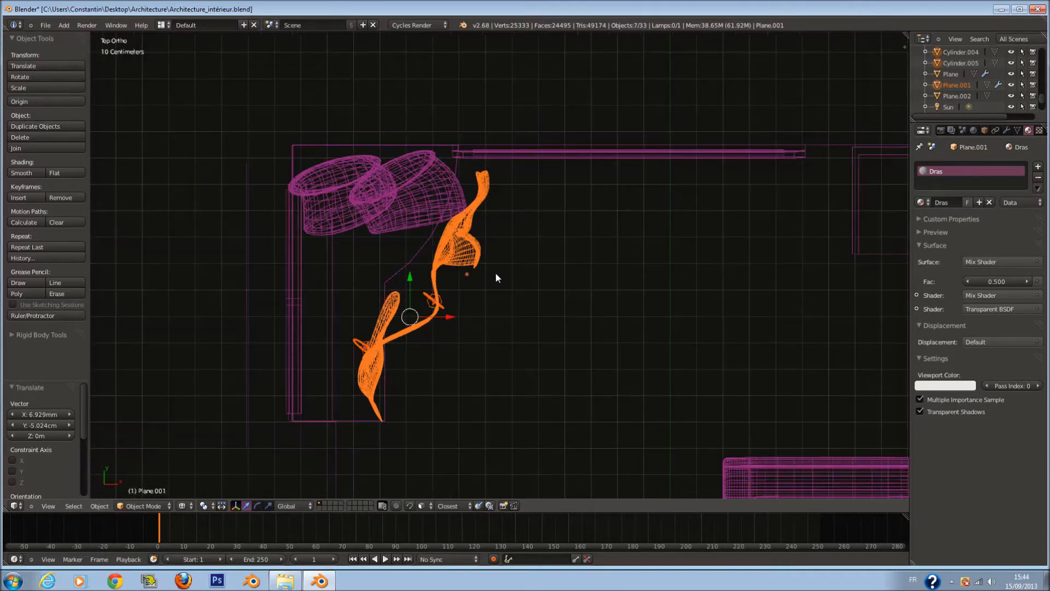
key("z")
- Move the framed wall picture about 9.3 cm along the X axis and scale it to about 0.98
key("a")
right_click(610, 158)
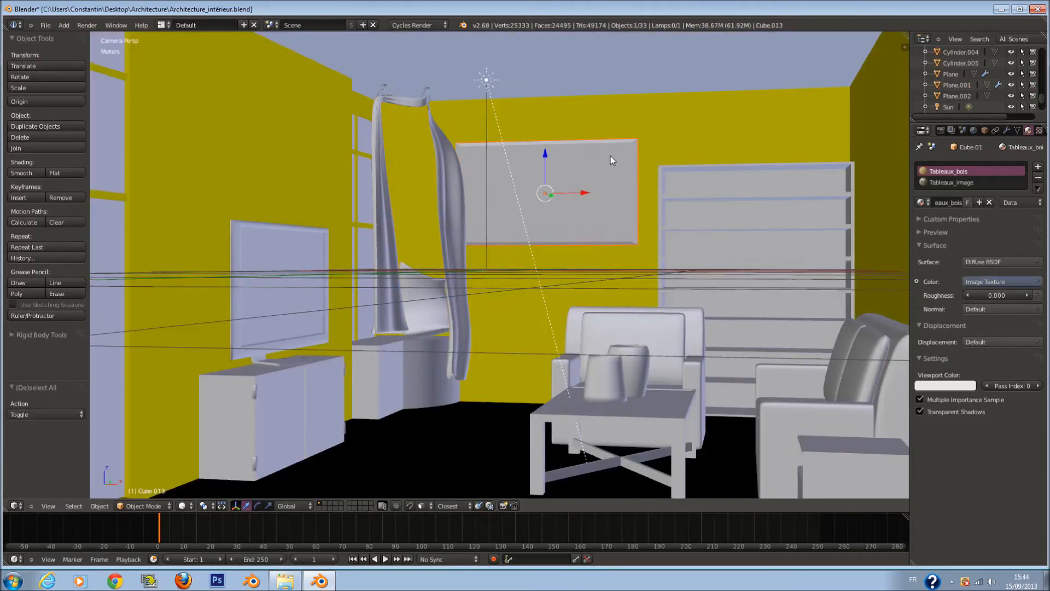
key("g")
key("x")
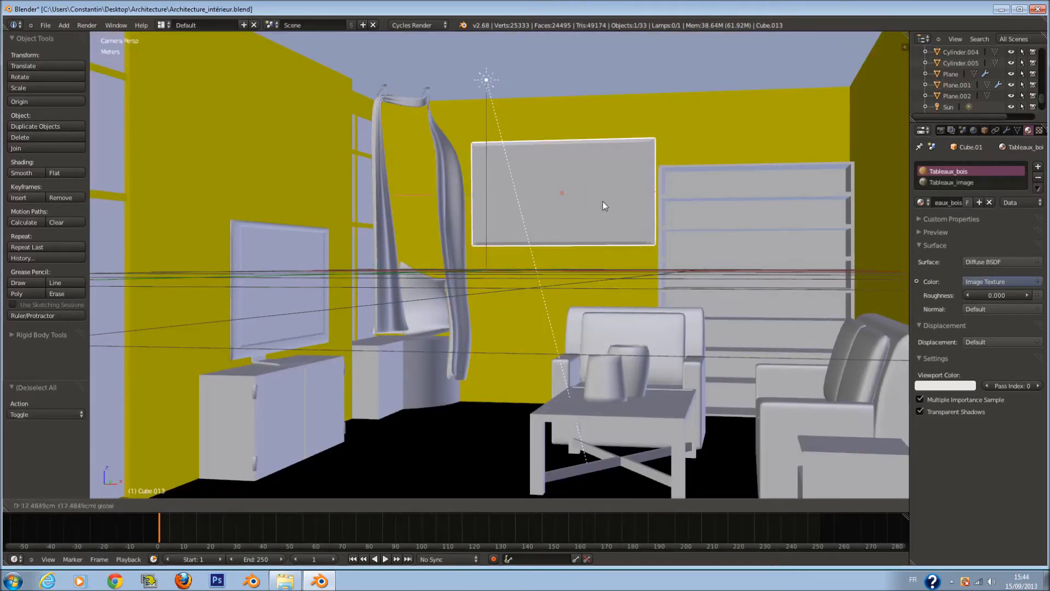
left_click(646, 218)
key("s")
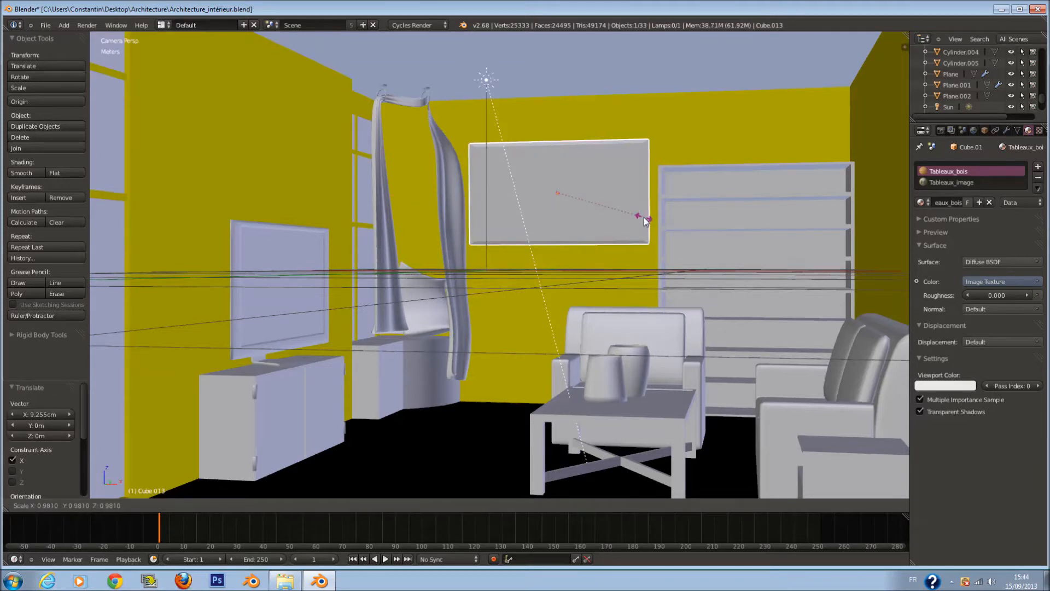
left_click(644, 218)
- Shift the bookcase about 1.8 cm in the negative X direction and save the file over the existing version
scroll(661, 230, "down", 1)
key("a")
right_click(683, 226)
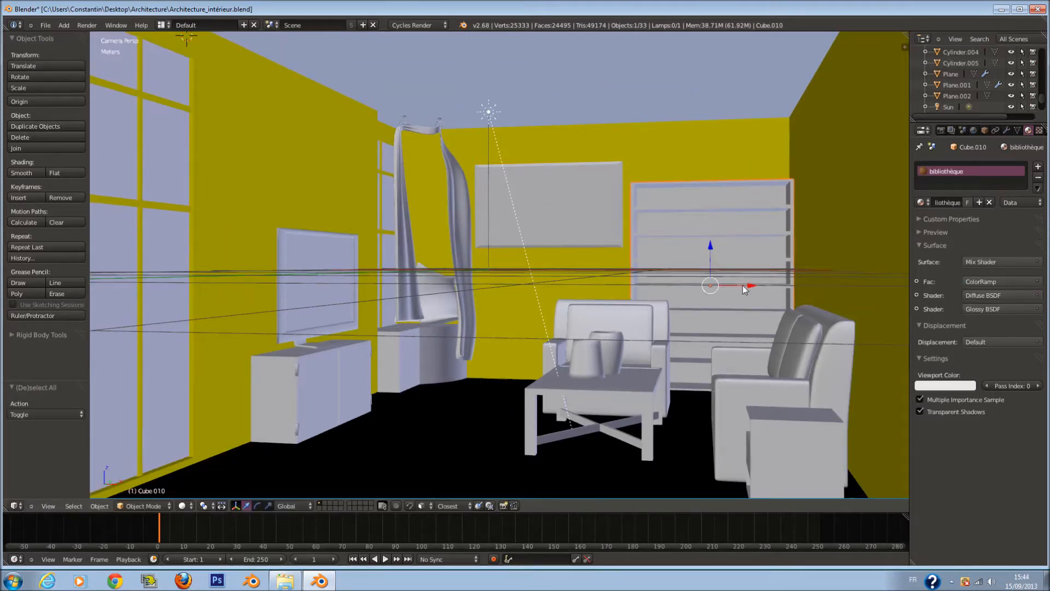
left_click_drag(745, 286, 742, 287)
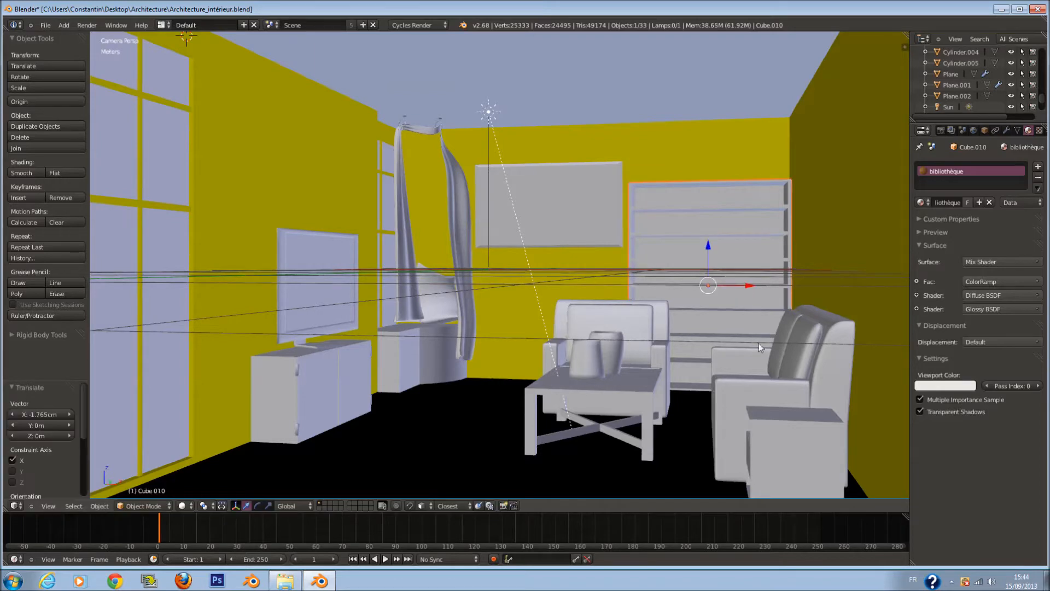
key("ctrl+s")
key("Return")
- Select the sofa and the side table together and move them about 1.7 cm along the X axis
scroll(756, 356, "down", 2)
middle_click_drag(756, 356, 756, 429)
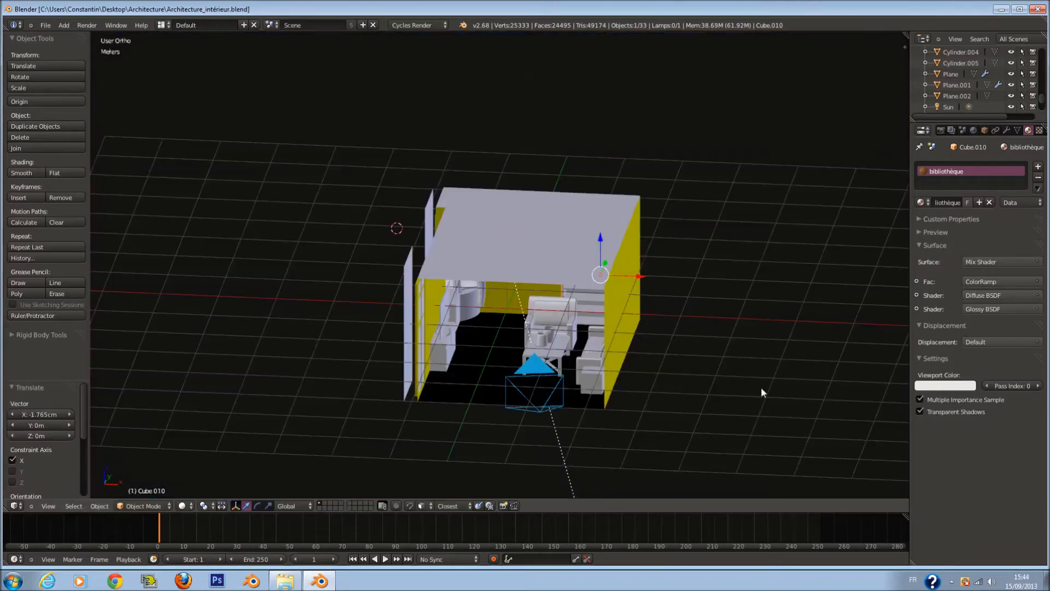
key("z")
key("KP_7")
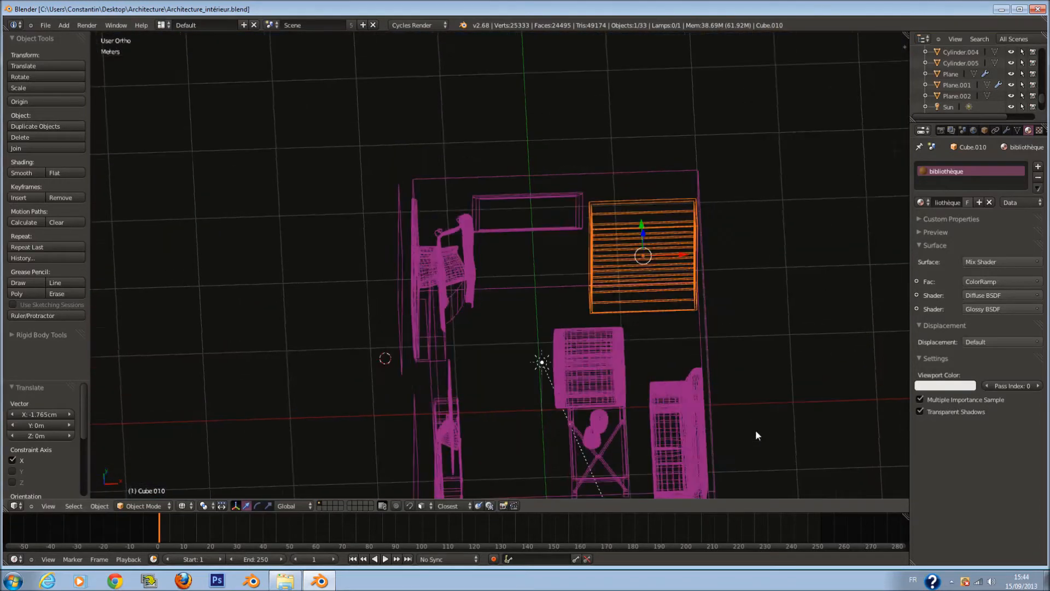
key("a")
mouse_move(678, 311)
left_mouse_down()
mouse_move(677, 414)
mouse_move(666, 429)
left_mouse_up()
key("Escape")
key("KP_0")
key("z")
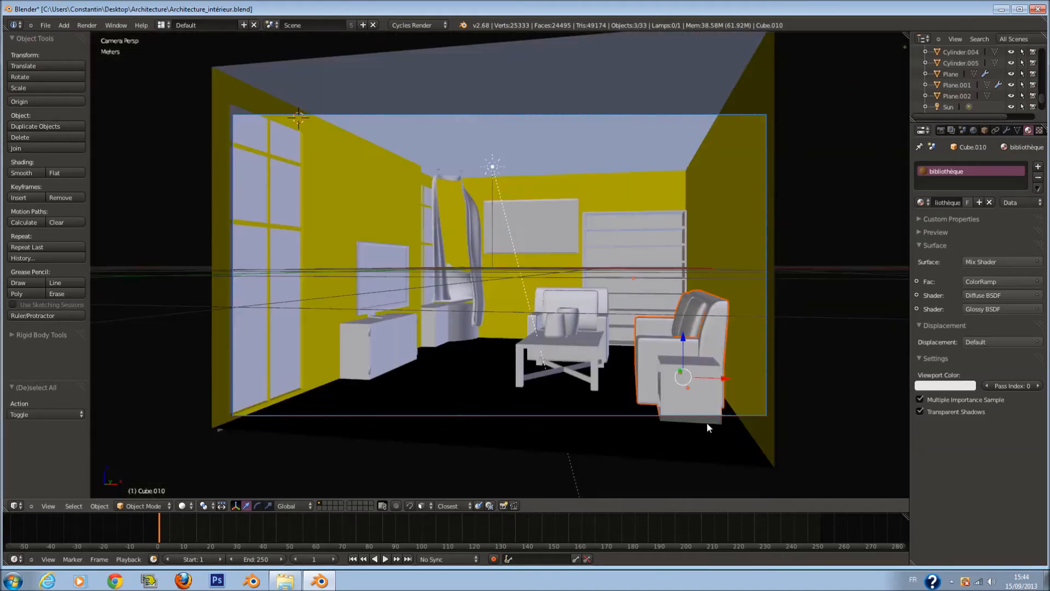
left_click_drag(726, 378, 728, 380)
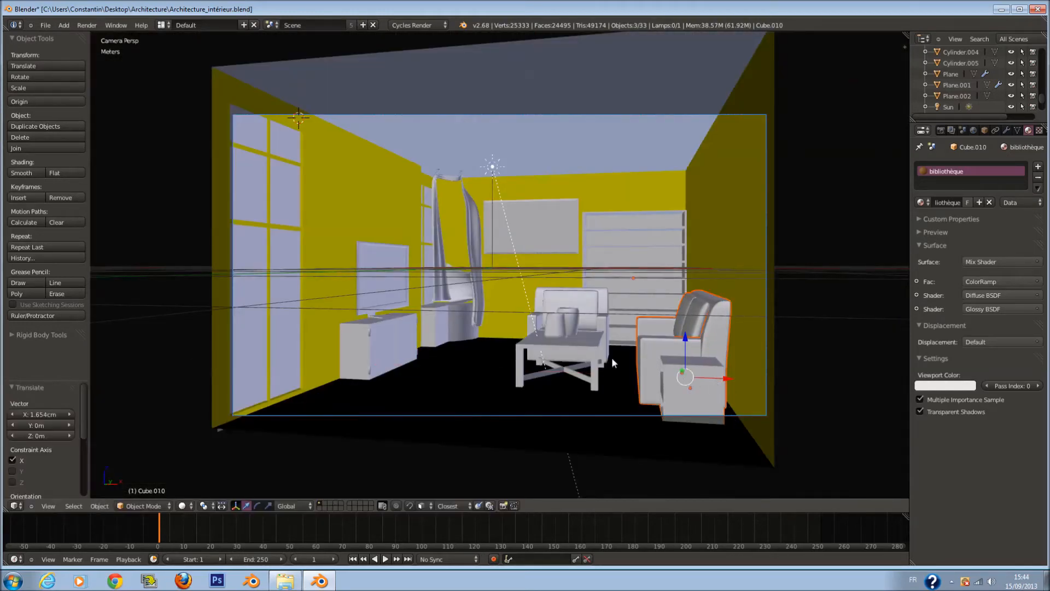
- Deselect everything and save the file over the existing version
key("z")
key("KP_7")
scroll(603, 332, "down", 3, "shift")
key("a")
key("a")
key("a")
key("ctrl+s")
left_click(605, 321)
- Select the coffee table and its vases and move them about 15 cm in negative X and 19.6 cm in negative Y
key("c")
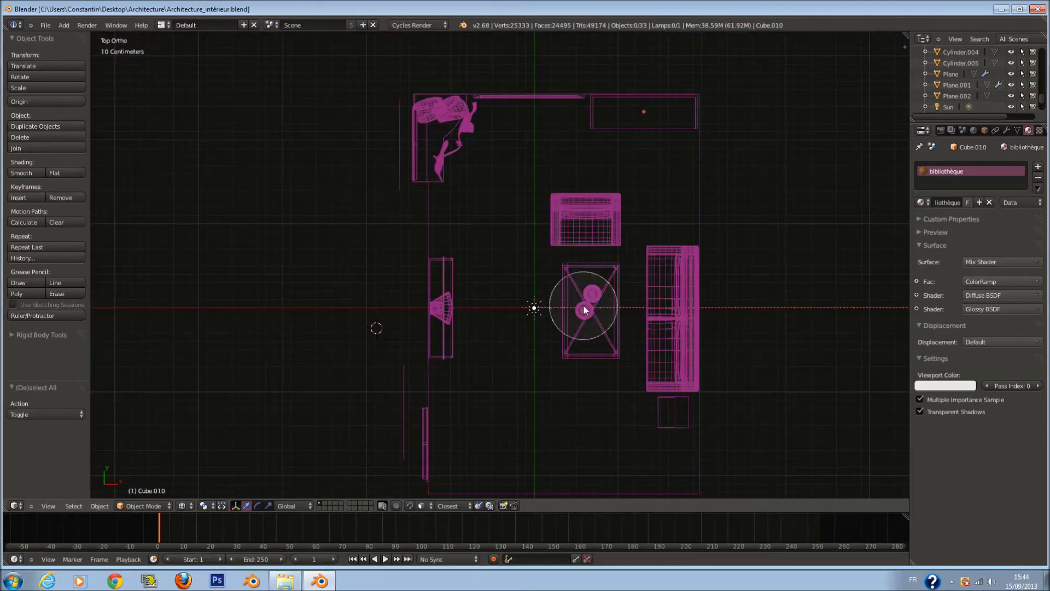
left_click(584, 308)
right_click(584, 308)
key("g")
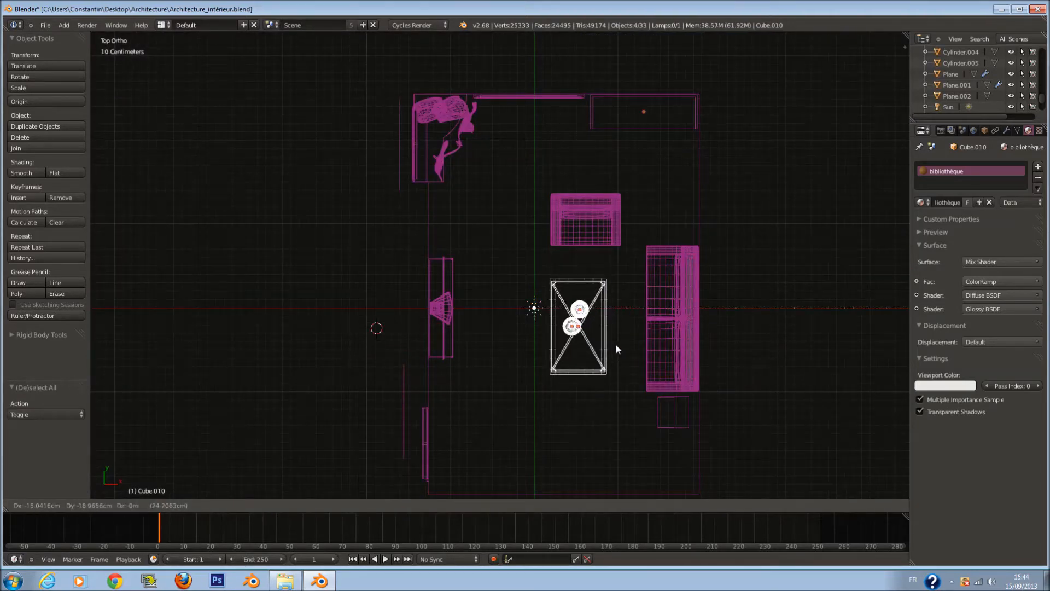
left_click(614, 344)
- Rotate the coffee table and its vases about -2.7° around the global Z axis
key("KP_0")
key("z")
key("r")
key("z")
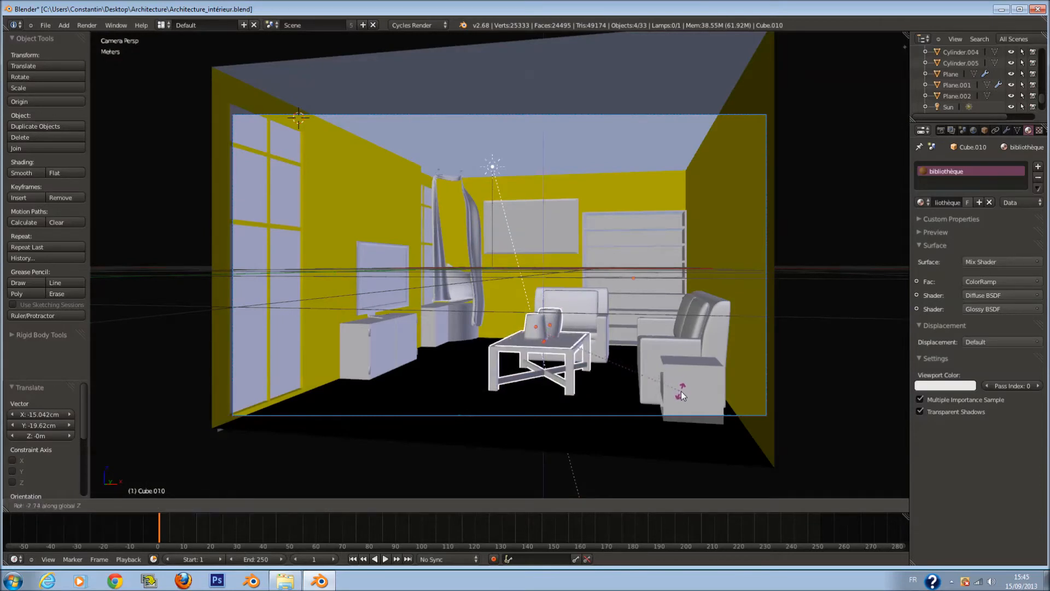
left_click(681, 392)
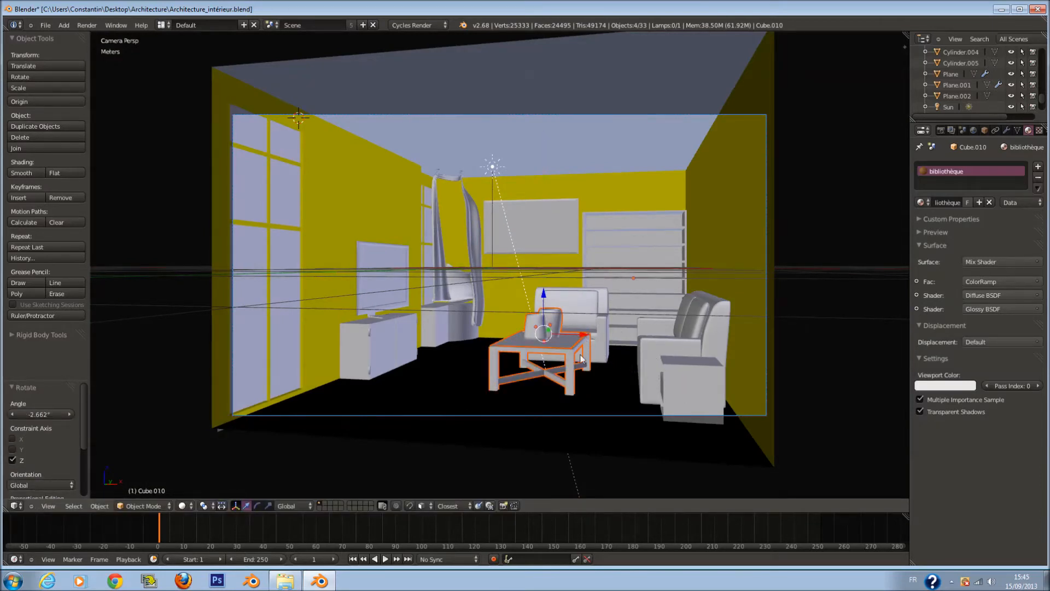
- Select the TV cabinet, its glass front and the television together and nudge the group
key("a")
right_click(405, 340)
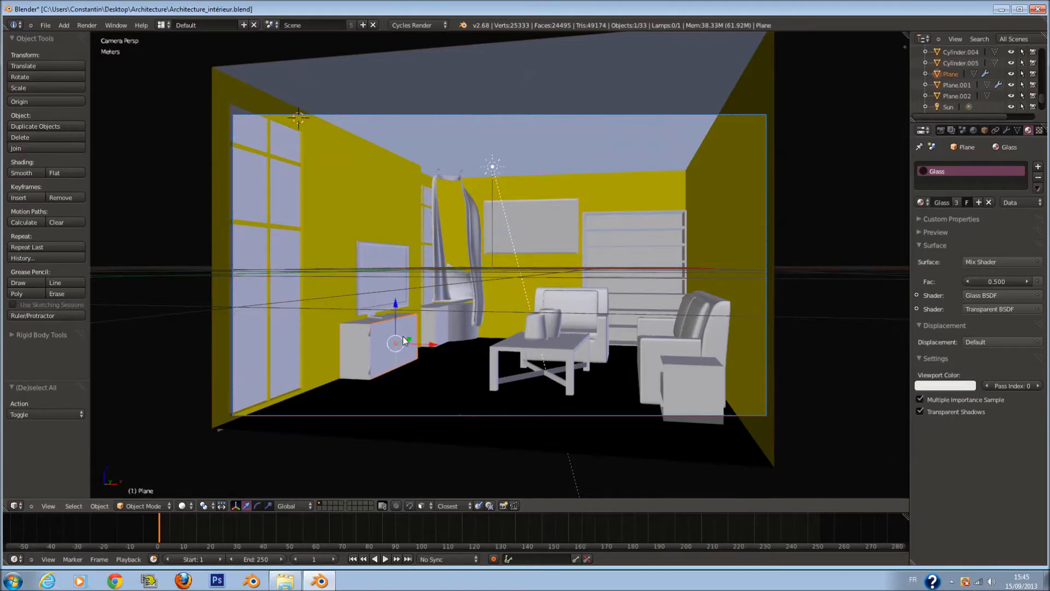
key("KP_1")
key("KP_Decimal")
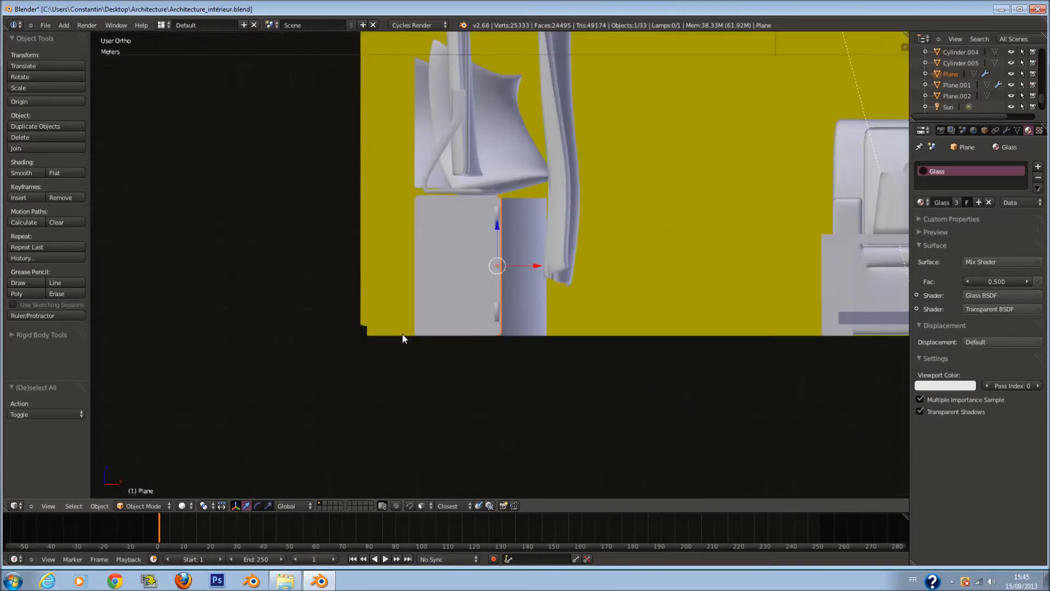
key("z")
middle_click_drag(426, 301, 486, 292)
key("c")
left_click(477, 219)
right_click(500, 255)
key("z")
key("z")
middle_click_drag(472, 183, 455, 160)
key("c")
left_click(455, 159)
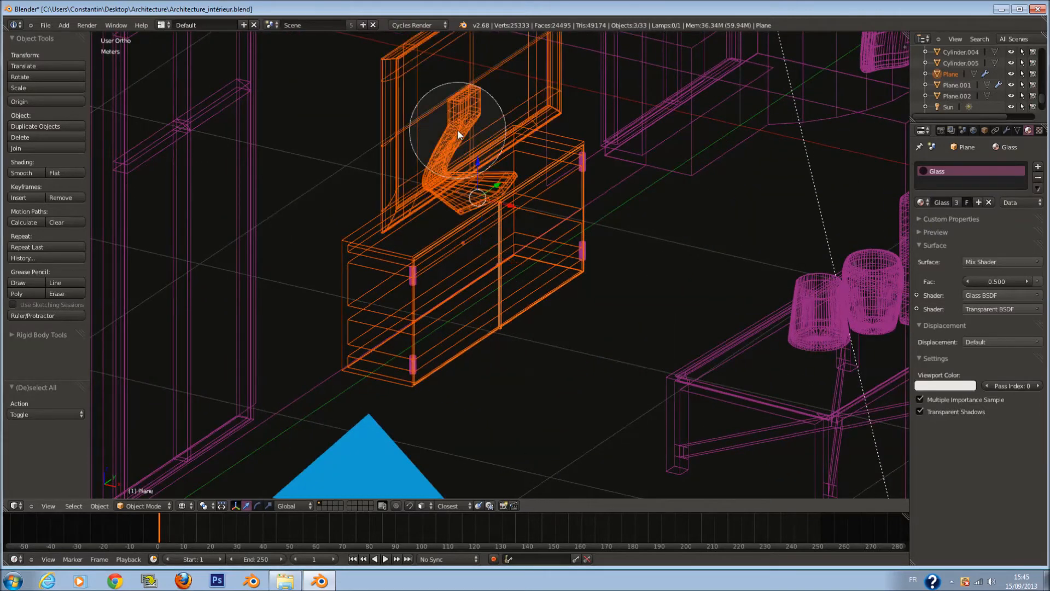
right_click(497, 205)
key("z")
key("g")
left_click_drag(507, 208, 507, 208)
key("z")
mouse_move(508, 208)
middle_mouse_down()
mouse_move(521, 209)
mouse_move(510, 199)
mouse_move(468, 287)
middle_mouse_up()
- In Edit Mode, circle-select the vertices along one side of the black TV cabinet and move them along the X axis
right_click(491, 195)
right_click(435, 296)
key("Tab")
key("a")
key("a")
key("a")
key("c")
left_click_drag(437, 105, 379, 306)
right_click(356, 372)
mouse_move(356, 372)
middle_mouse_down()
mouse_move(375, 345)
mouse_move(410, 195)
middle_mouse_up()
key("a")
key("c")
left_click_drag(427, 132, 364, 434)
right_click(376, 363)
key("g")
key("x")
left_click(448, 249)
key("Tab")
- Select the TV cabinet with its glass, handles and television, move them along the X axis and save the file
middle_click_drag(511, 229, 480, 243)
key("c")
left_click_drag(444, 130, 468, 306)
right_click(490, 247)
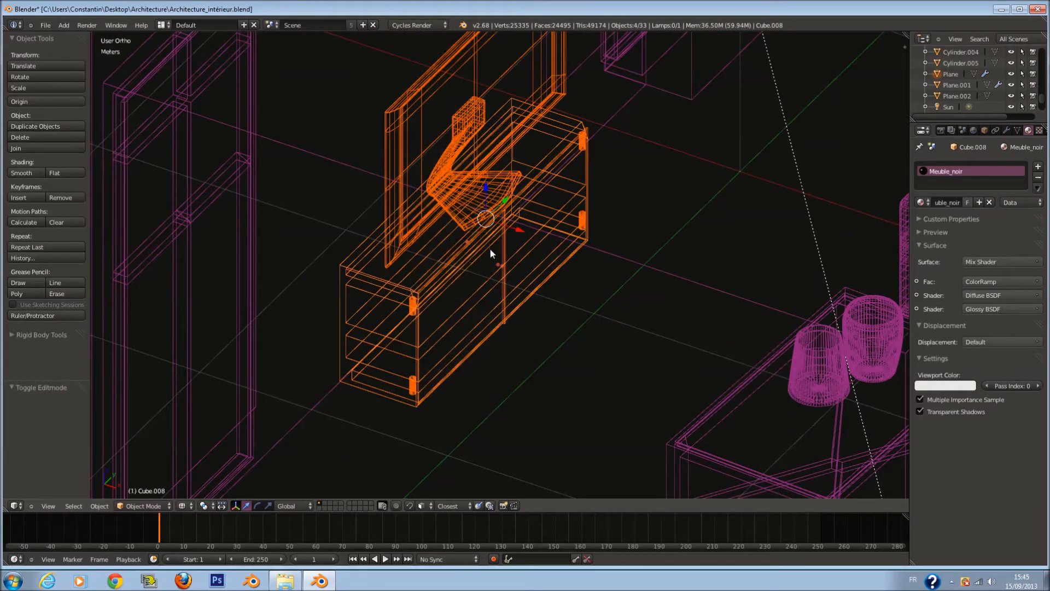
key("g")
key("x")
left_click(510, 228)
key("z")
mouse_move(511, 227)
middle_mouse_down()
mouse_move(555, 202)
mouse_move(539, 197)
middle_mouse_up()
key("ctrl+s")
left_click(538, 197)
- Move only the television about 2.1 cm in negative X, then slightly further, keeping its size, and deselect it
right_click(465, 131)
middle_click_drag(465, 132, 494, 158)
left_click_drag(513, 85, 505, 84)
key("s")
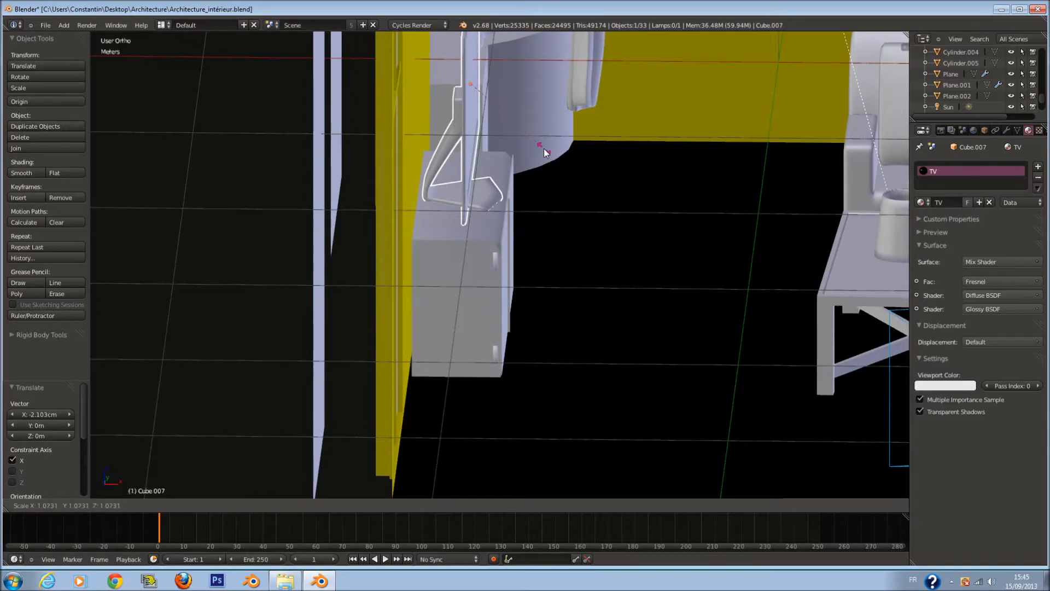
right_click(544, 148)
left_click_drag(474, 46, 469, 49)
key("KP_0")
key("a")
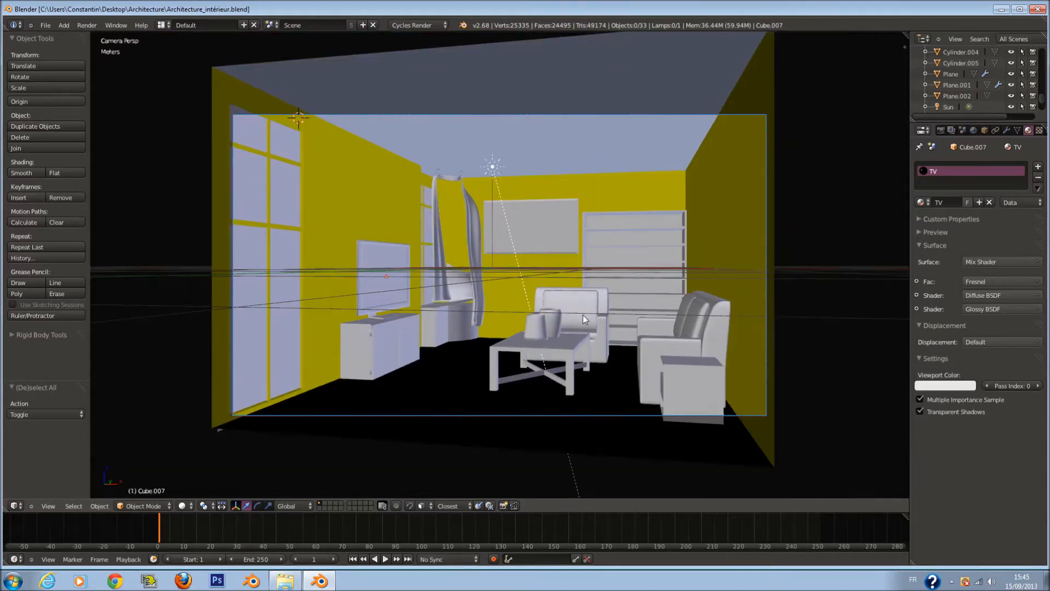
- Set the Cycles render samples to 250 and minimize the window
left_click(940, 131)
left_click(944, 216)
left_click(1012, 246)
type("250")
key("Return")
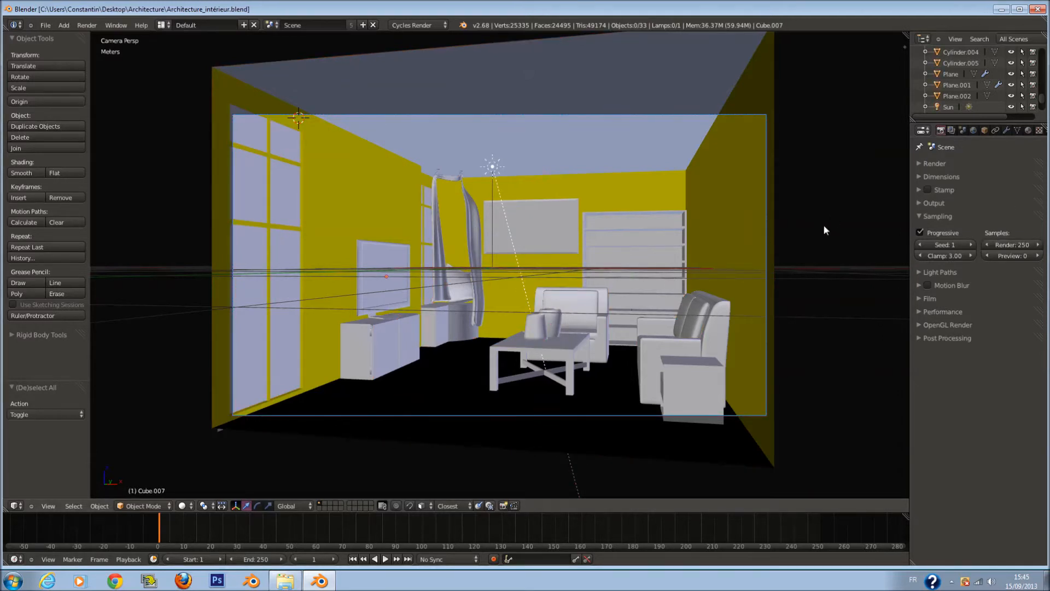
left_click(1001, 10)
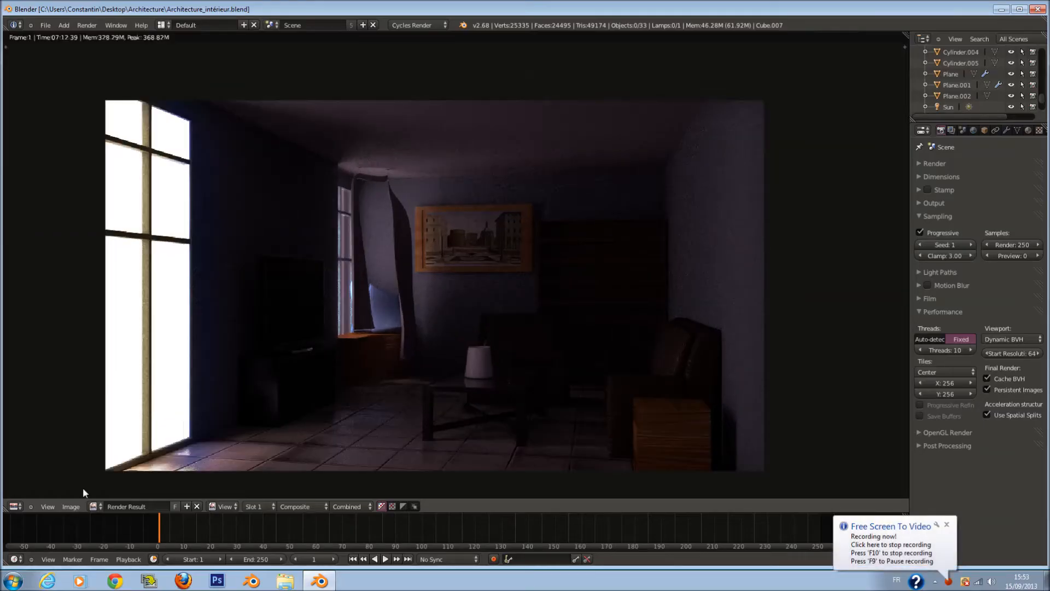
- Switch the render result area to the Node Editor with the compositing nodes
left_click(21, 504)
left_click(34, 379)
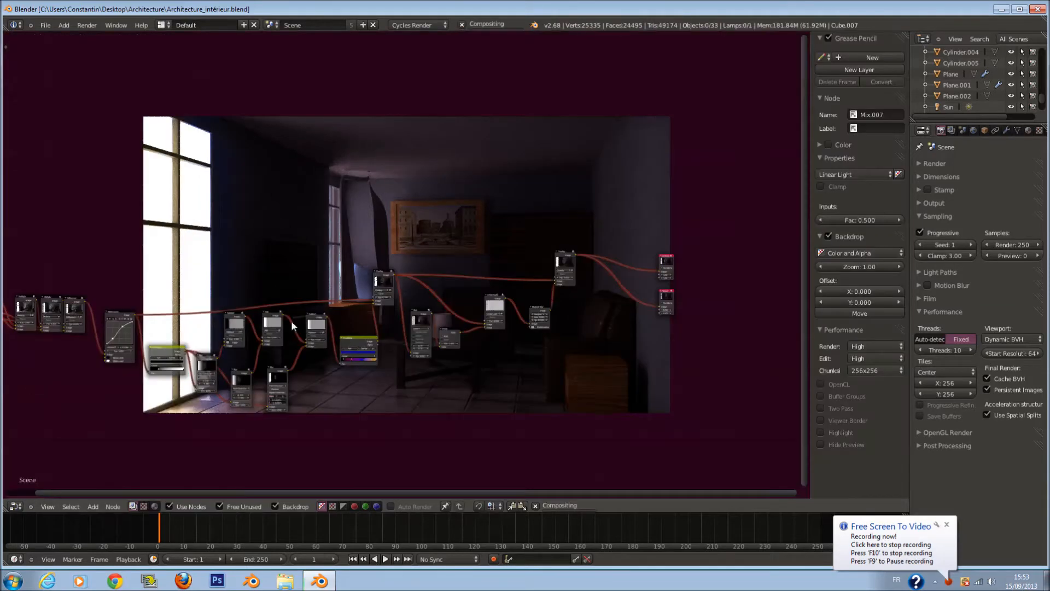
scroll(508, 287, "up", 5)
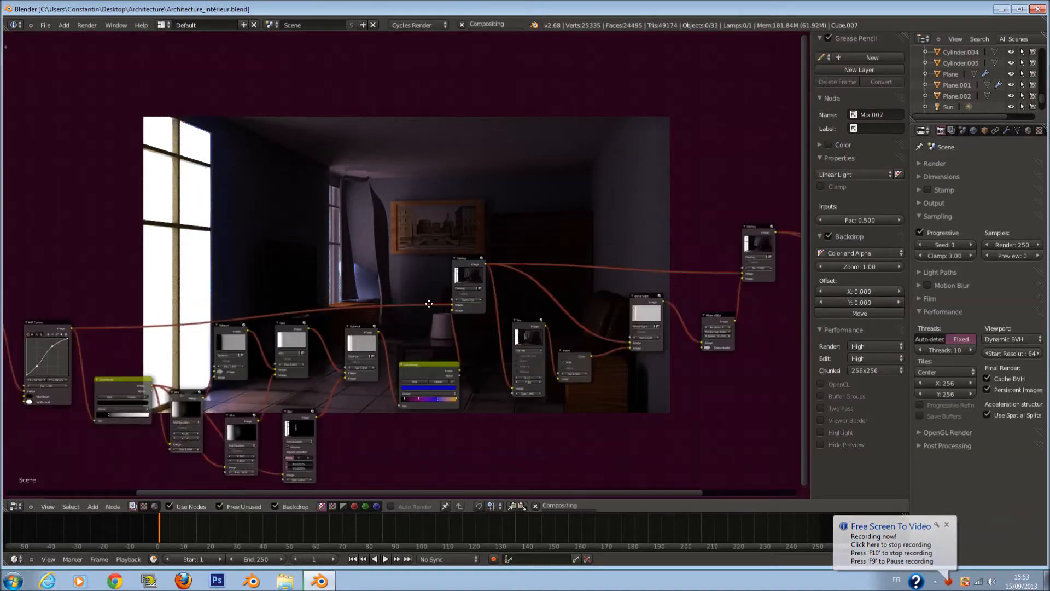
middle_click_drag(439, 363, 519, 275)
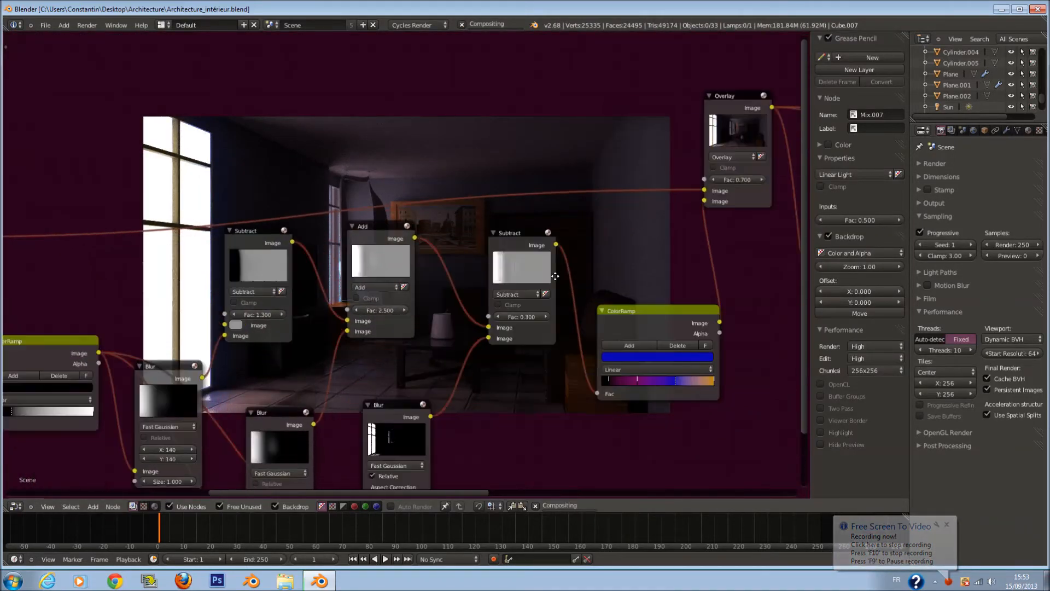
scroll(495, 264, "down", 4)
middle_click_drag(265, 268, 476, 334)
- Reposition the RGB Curves node and the black-to-white ColorRamp node slightly higher in the node tree
left_click_drag(260, 304, 248, 270)
scroll(346, 321, "up", 3)
middle_click_drag(348, 320, 333, 274)
scroll(340, 304, "up", 2)
middle_click_drag(353, 356, 342, 300)
scroll(350, 306, "up", 2)
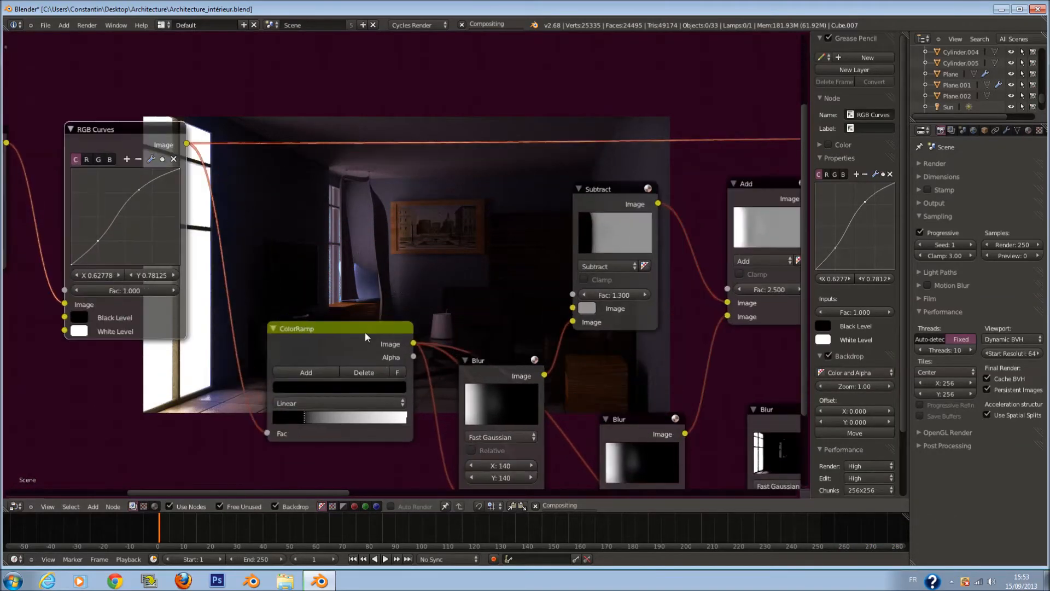
left_click_drag(366, 327, 355, 297)
- Move the second and third Blur nodes up, closer to the Subtract and Add nodes they feed
scroll(441, 338, "down", 4)
middle_click_drag(441, 338, 346, 328)
scroll(335, 325, "up", 2)
left_click_drag(511, 390, 501, 359)
middle_click_drag(532, 395, 341, 358)
left_click_drag(430, 357, 409, 330)
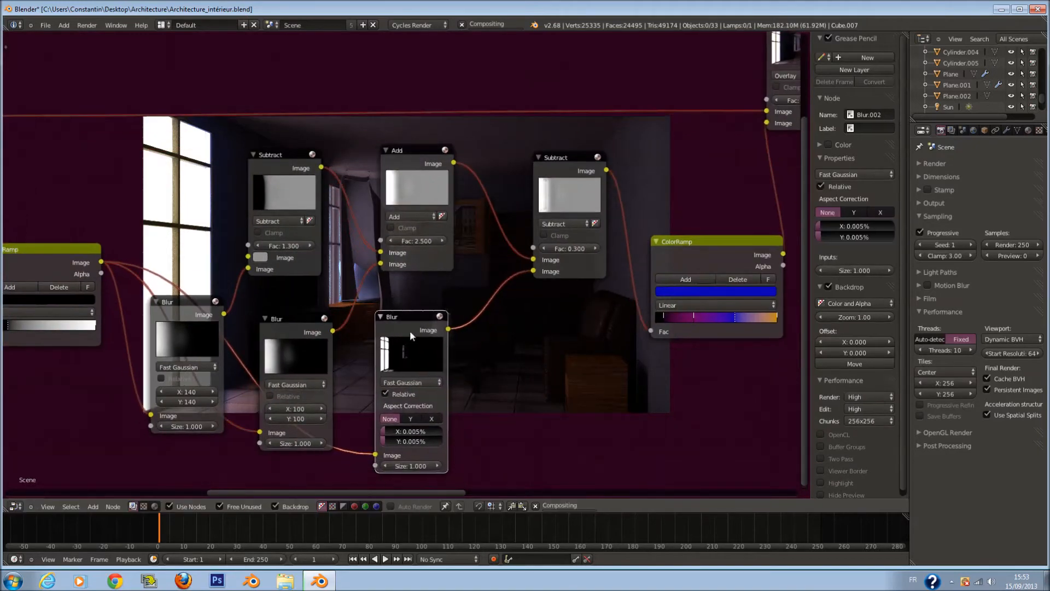
- Shift the stops of the purple-blue-orange ColorRamp and set its interpolation to B-Spline
middle_click_drag(547, 321, 385, 334)
scroll(387, 334, "up", 5)
left_click_drag(550, 360, 567, 361)
left_click_drag(655, 361, 595, 363)
left_click_drag(715, 363, 676, 366)
left_click(613, 341)
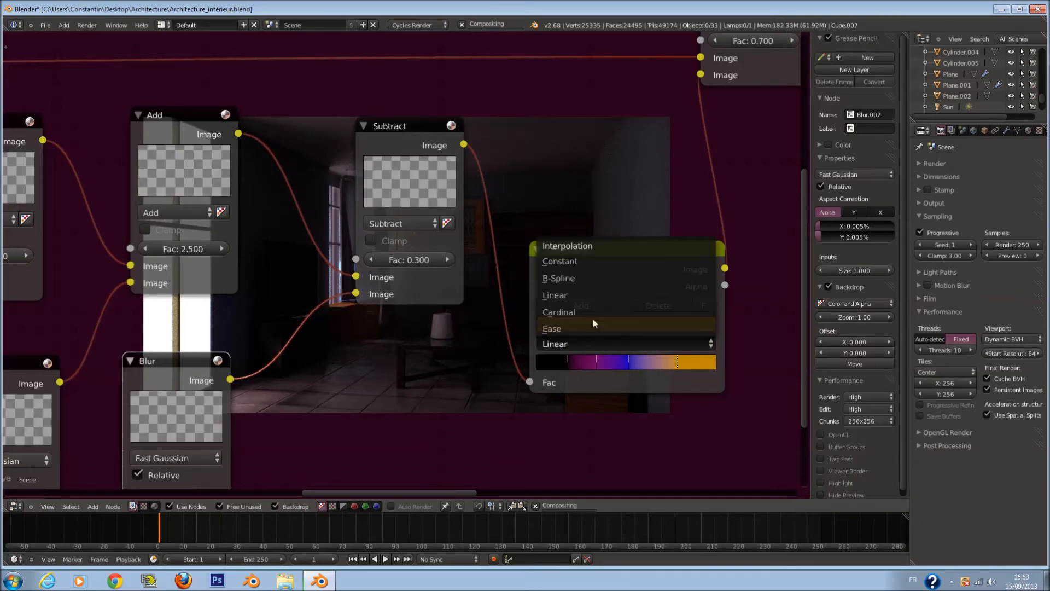
left_click(586, 280)
- Change the interpolation of the black-to-white ColorRamp that feeds the Blur nodes
scroll(329, 481, "down", 4)
middle_click_drag(330, 481, 536, 477)
scroll(110, 338, "up", 1)
middle_click_drag(109, 338, 268, 336)
left_click(203, 328)
left_click(174, 274)
- Add a stop at the end of the purple-blue-orange ColorRamp and set its colour to white
middle_click_drag(680, 388, 328, 382)
left_click(640, 309)
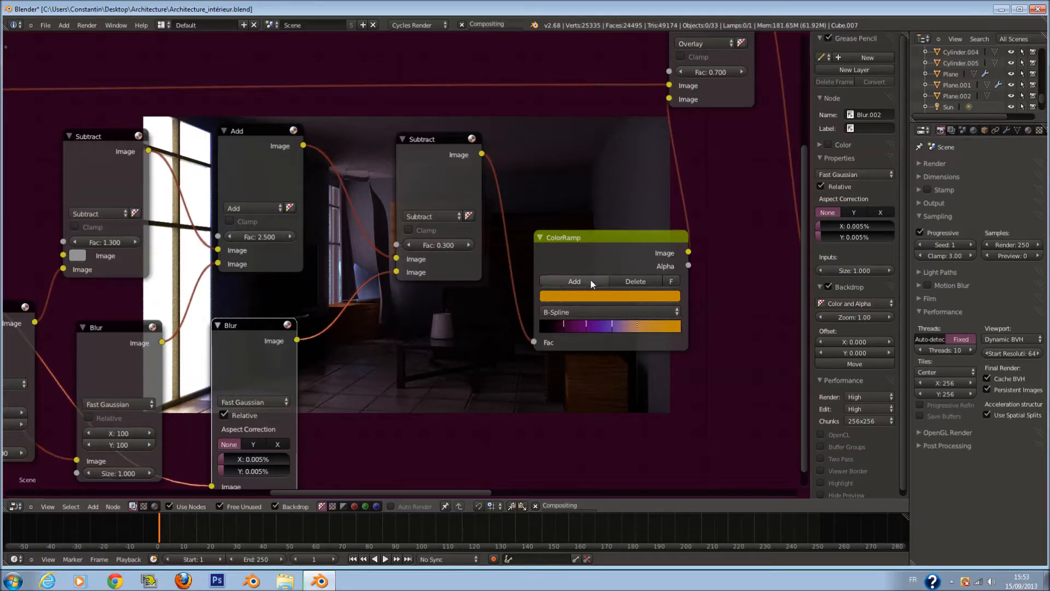
left_click(574, 281)
left_click(648, 297)
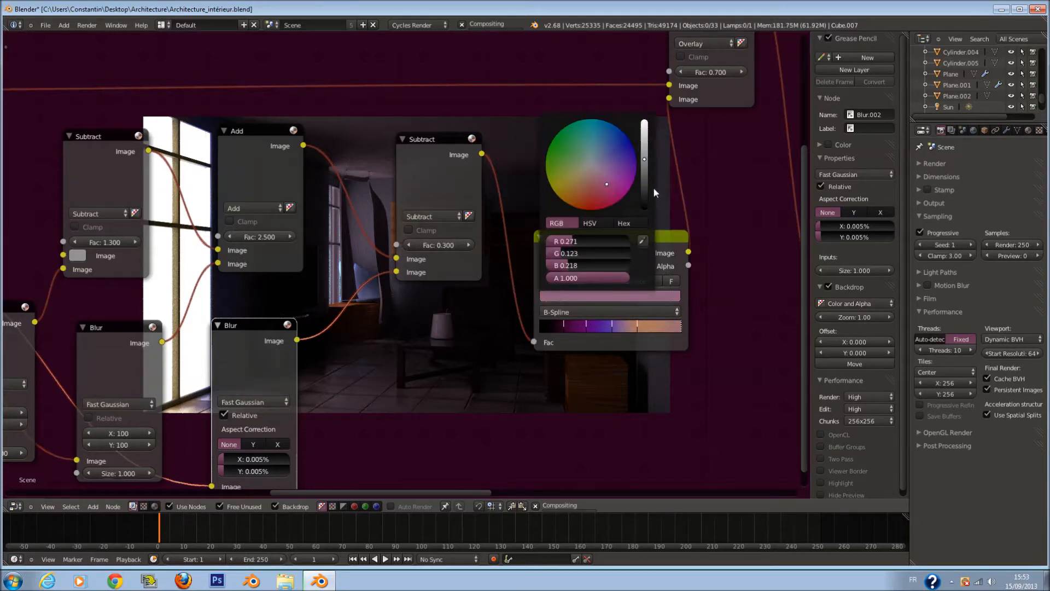
left_click_drag(647, 124, 645, 117)
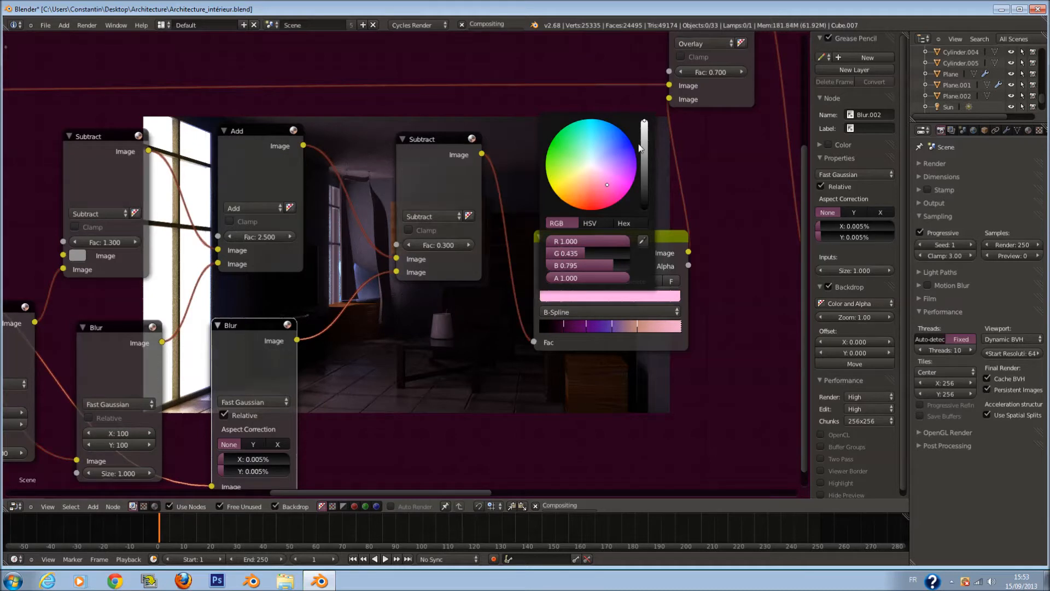
left_click(641, 300)
left_click_drag(590, 252, 651, 269)
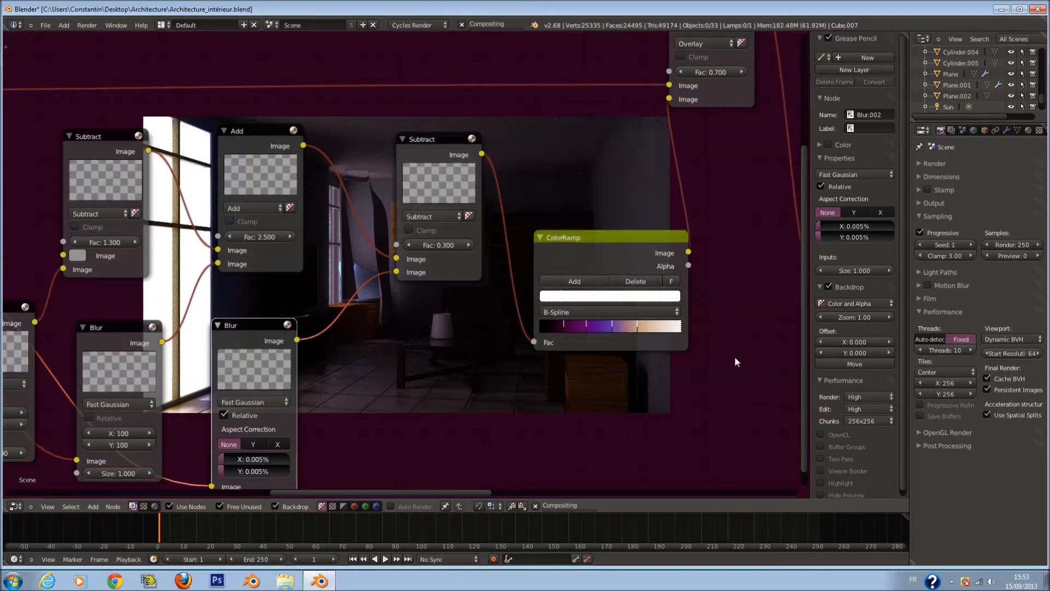
- Shift the orange stop of the ColorRamp slightly towards the white end and save the file
left_click_drag(635, 331, 644, 328)
scroll(581, 328, "down", 3)
middle_click_drag(574, 337, 378, 287)
key("ctrl+s")
left_click(445, 311)
- Examine the composited room image and the node chain through the Linear Light, Bilateral Blur and final Overlay nodes
scroll(556, 262, "down", 6)
middle_click_drag(556, 263, 521, 352)
scroll(378, 328, "down", 11)
scroll(520, 352, "up", 3)
scroll(520, 352, "down", 1)
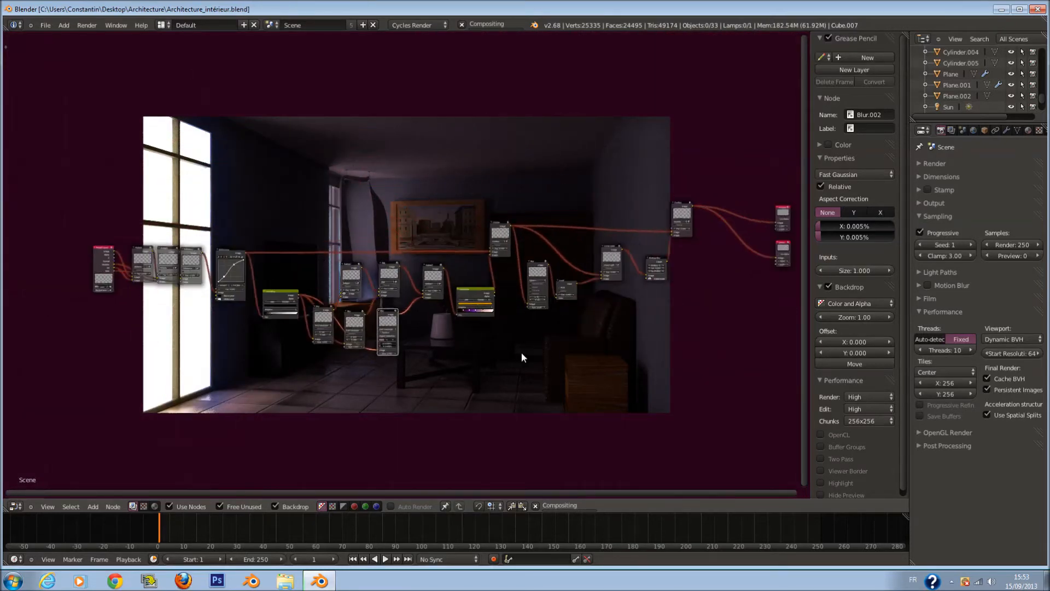
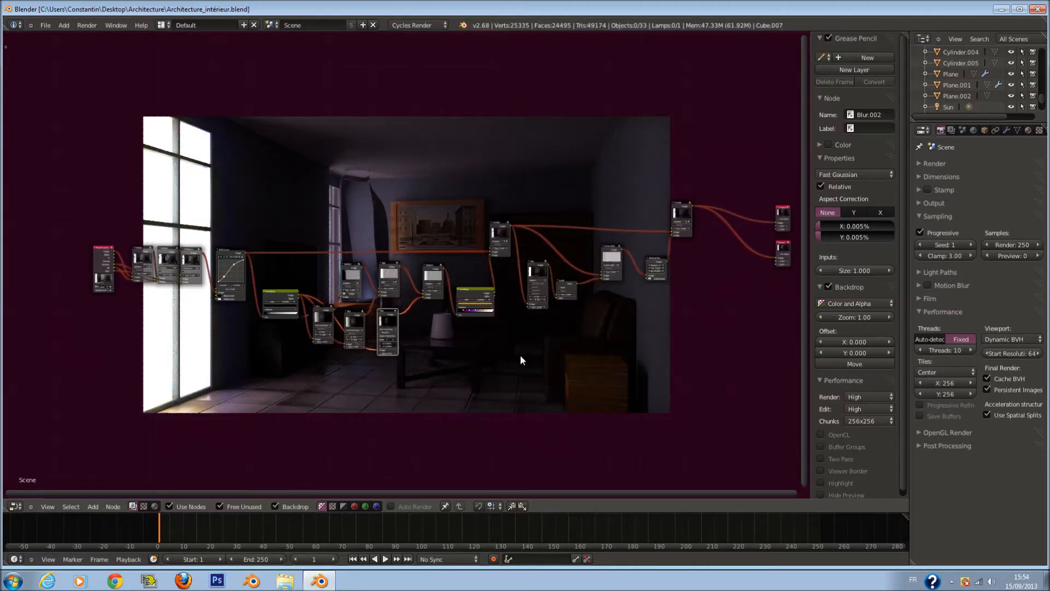
scroll(520, 355, "up", 3)
middle_click_drag(521, 356, 463, 293)
scroll(504, 345, "down", 3)
key("a")
scroll(498, 335, "up", 3)
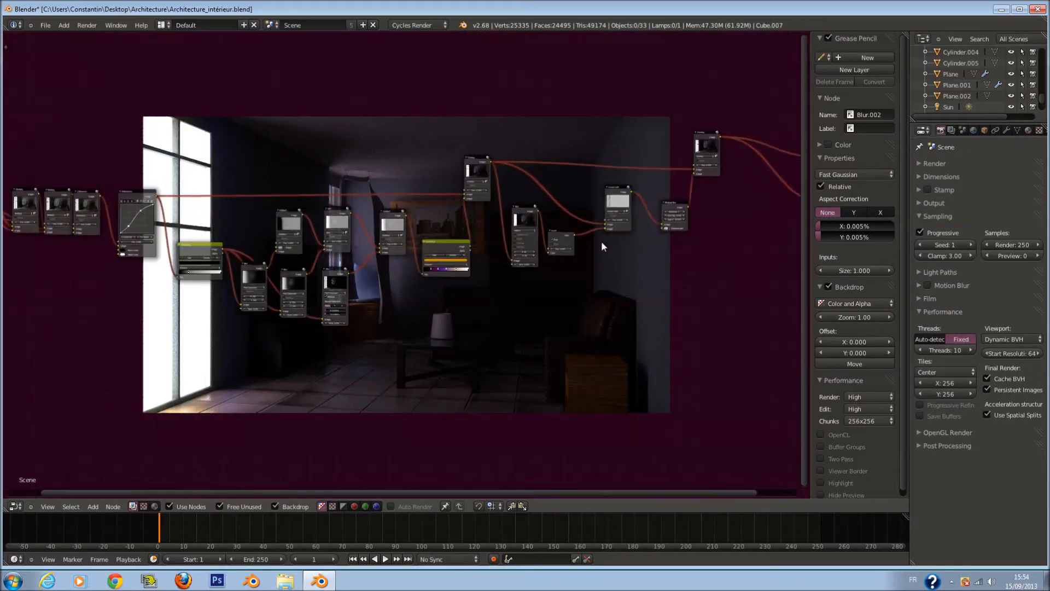
scroll(497, 293, "up", 5)
middle_click_drag(505, 290, 456, 297)
scroll(449, 297, "down", 2)
scroll(565, 262, "up", 3)
scroll(588, 262, "down", 3)
middle_click_drag(587, 255, 415, 308)
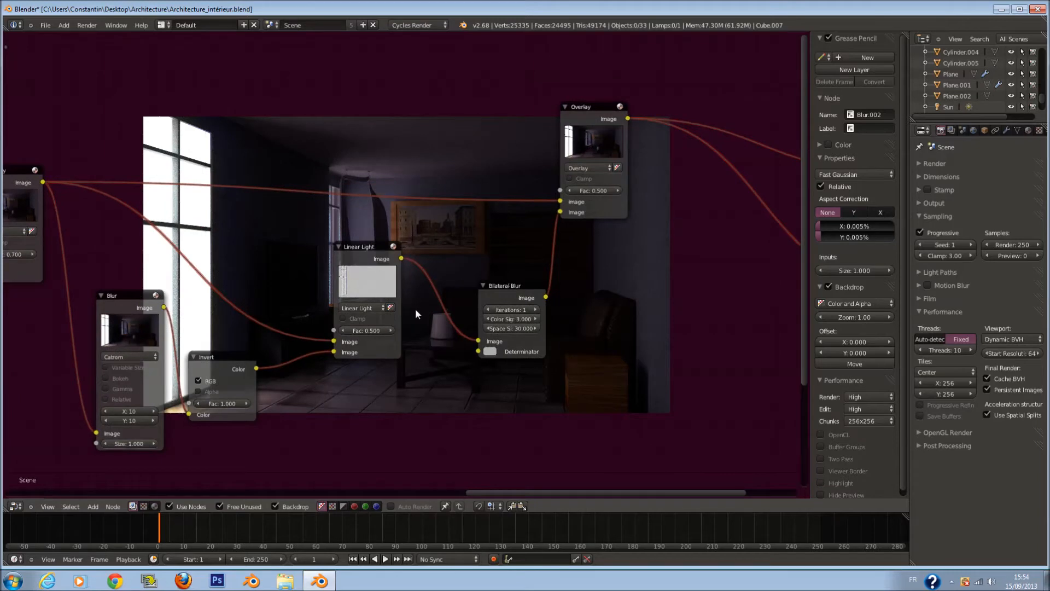
scroll(567, 315, "down", 5)
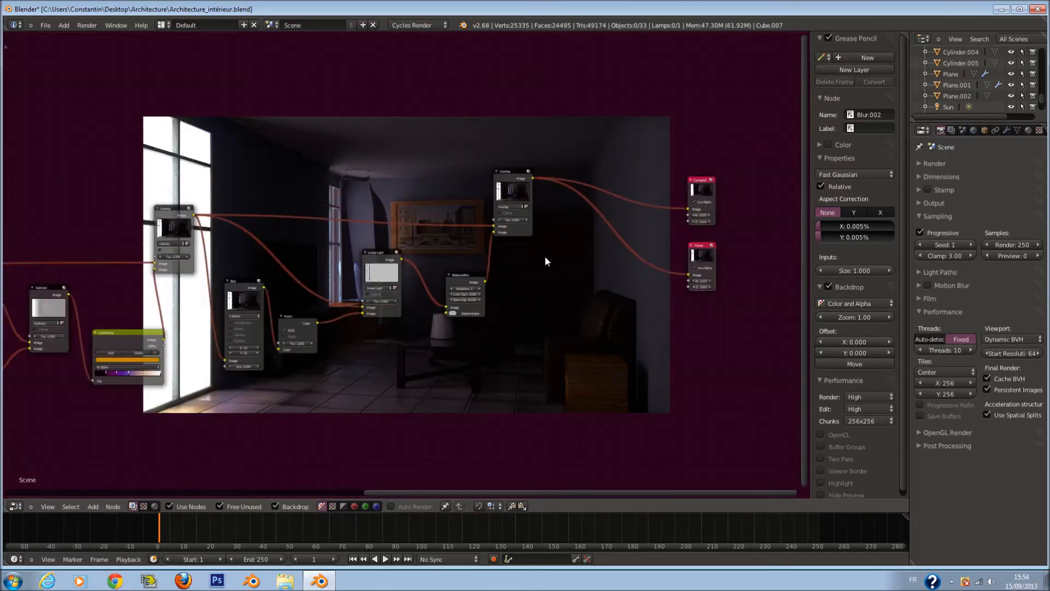
- Save over Architecture_intérieur.blend with the current node tree
middle_click_drag(518, 259, 593, 239)
scroll(547, 273, "down", 2)
key("ctrl+s")
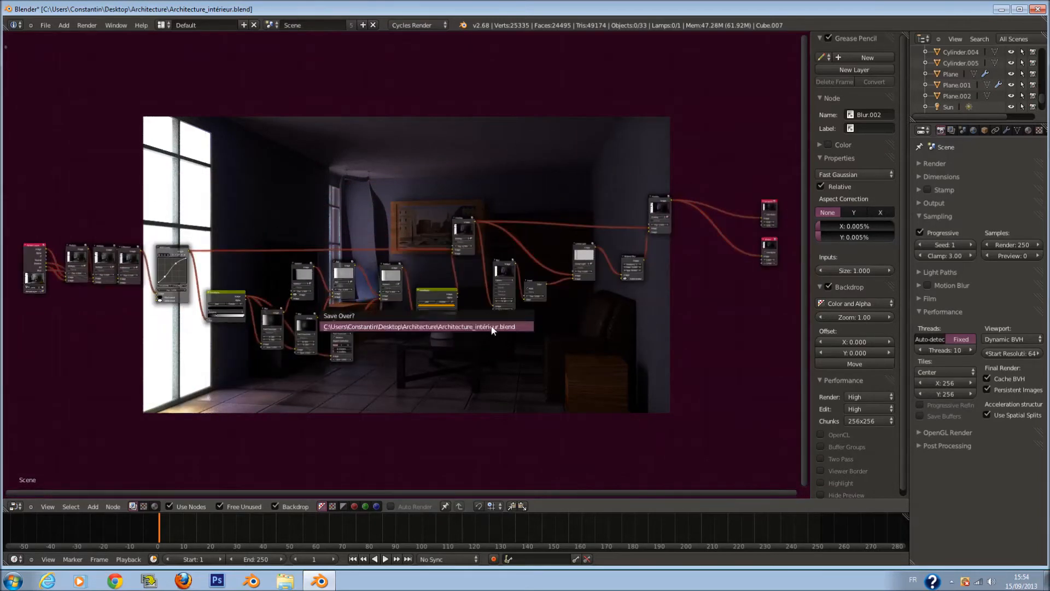
left_click(492, 328)
- Combine all nodes from RGB Curves through the final Overlay into one node group and leave group editing
scroll(394, 279, "down", 1)
left_click_drag(182, 202, 651, 377)
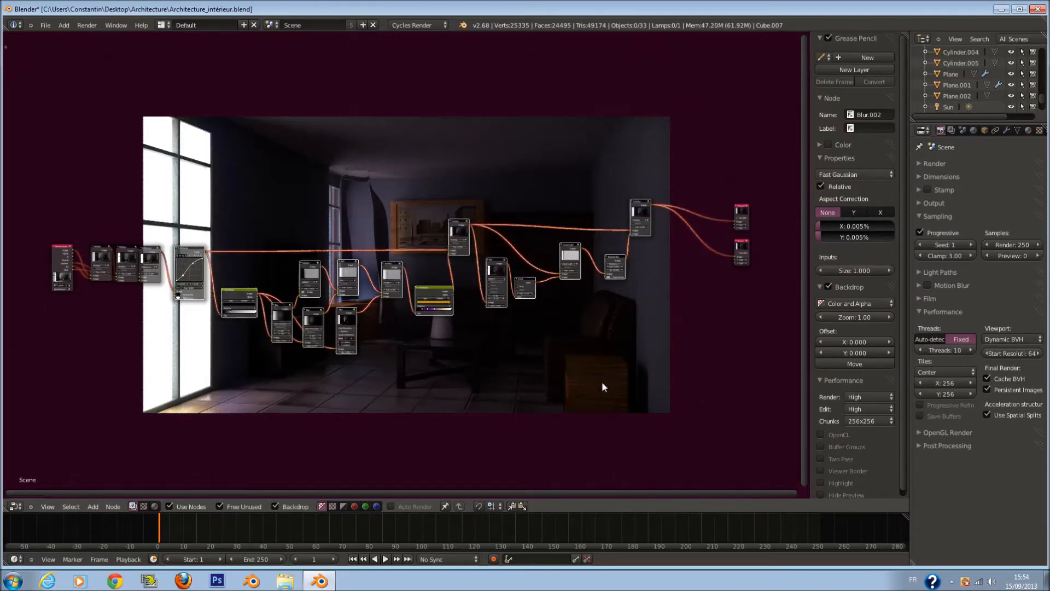
key("ctrl+g")
key("Tab")
- Move the node group close to the Difference node and bring the Composite and Viewer nodes nearer to it
left_click_drag(415, 265, 133, 269)
scroll(573, 298, "down", 4)
scroll(593, 235, "up", 1)
key("b")
left_click_drag(626, 164, 776, 345)
key("g")
left_click(264, 363)
scroll(224, 335, "up", 5)
scroll(582, 325, "up", 7)
middle_click_drag(224, 335, 380, 289)
scroll(349, 251, "down", 2)
key("g")
left_click(543, 305)
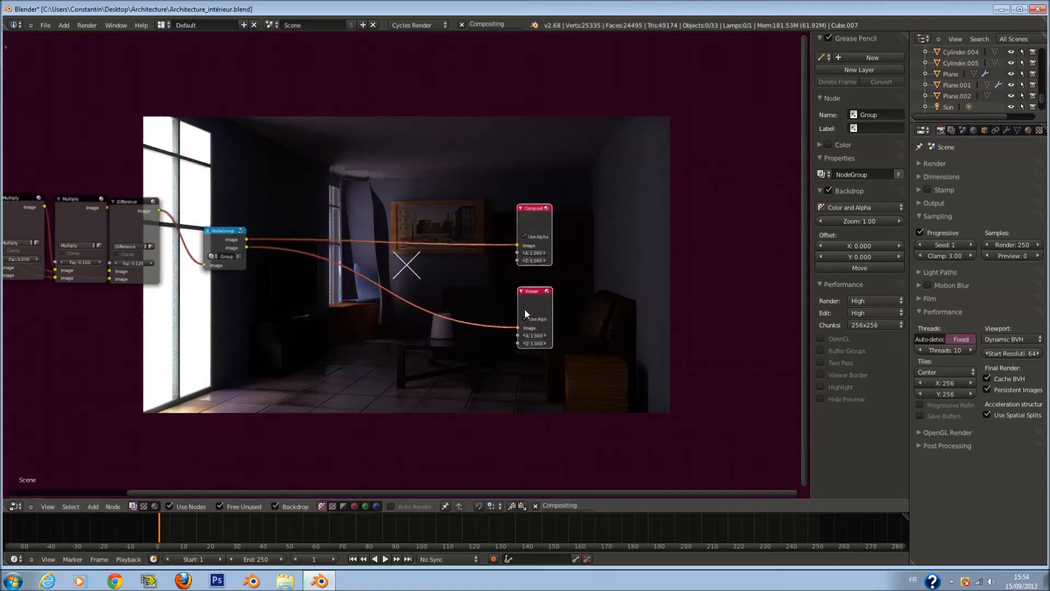
- Relink the Viewer node's image input to the first Image output of the node group and deselect everything
scroll(262, 238, "up", 1)
left_click_drag(503, 328, 547, 346)
middle_click_drag(485, 358, 548, 367)
scroll(525, 361, "up", 3)
key("a")
key("a")
key("a")
- Insert an RGB Curves node between the node group and both outputs, with a curve point at X 0.43333, Y 0.79375
key("shift+a")
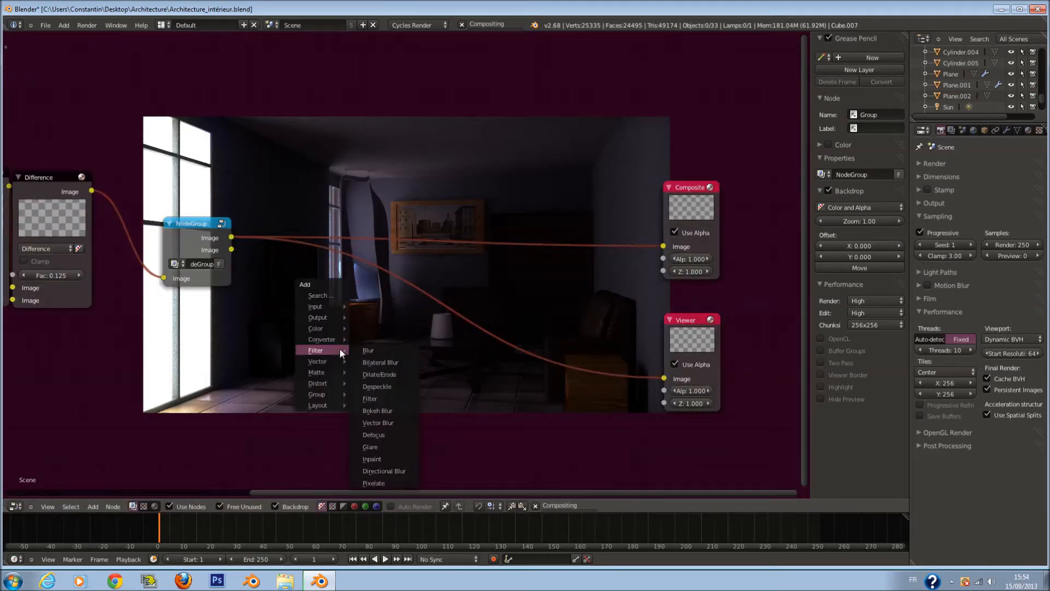
mouse_move(335, 339)
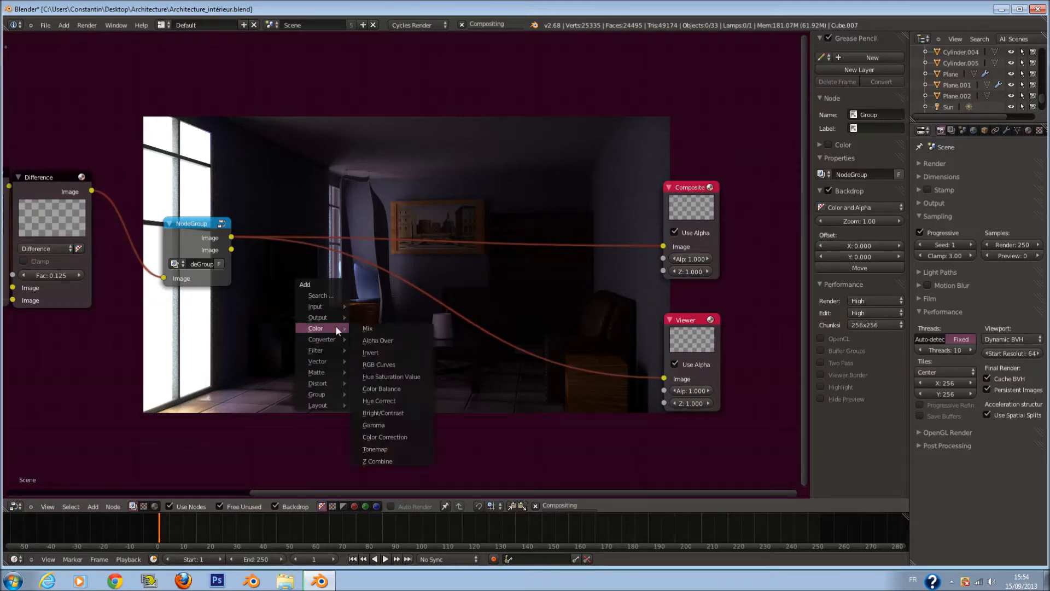
left_click(396, 365)
left_click(442, 363)
left_click_drag(442, 363, 434, 349)
left_click_drag(498, 308, 616, 266)
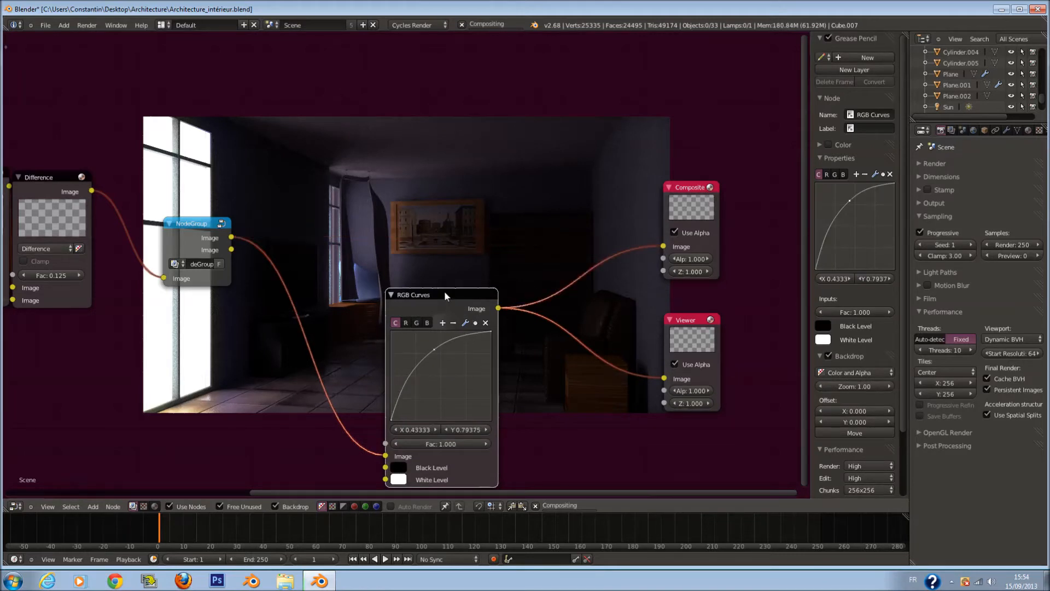
- Move the RGB Curves node up between the node group and the outputs and save the file
left_click_drag(448, 297, 410, 163)
scroll(350, 290, "down", 4)
middle_click_drag(347, 295, 408, 292)
scroll(408, 292, "up", 1)
key("a")
key("ctrl+s")
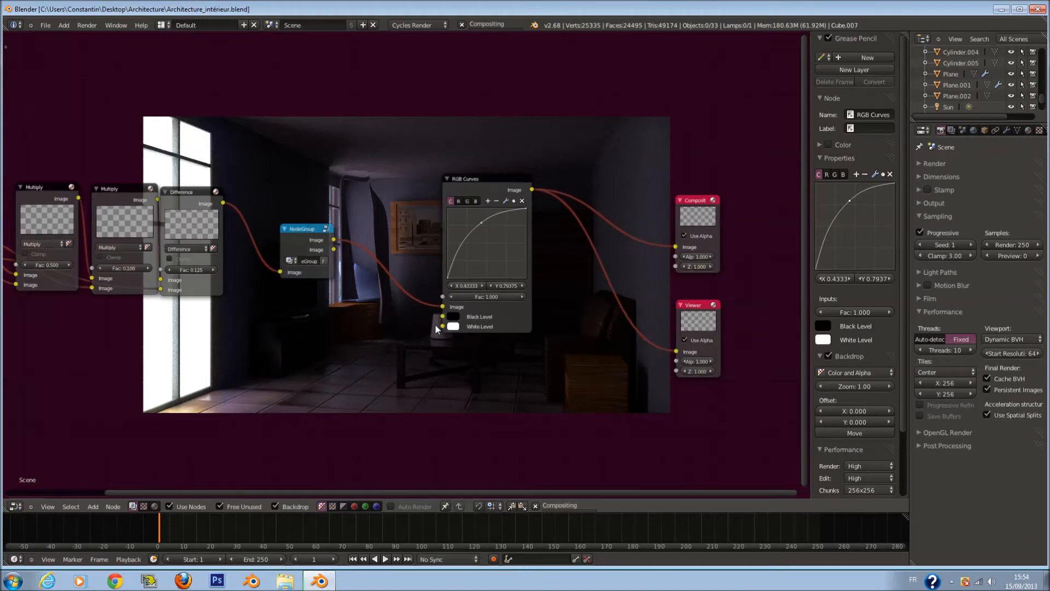
- Connect the Difference node's output directly to the RGB Curves image input, bypassing the node group
scroll(436, 328, "down", 1)
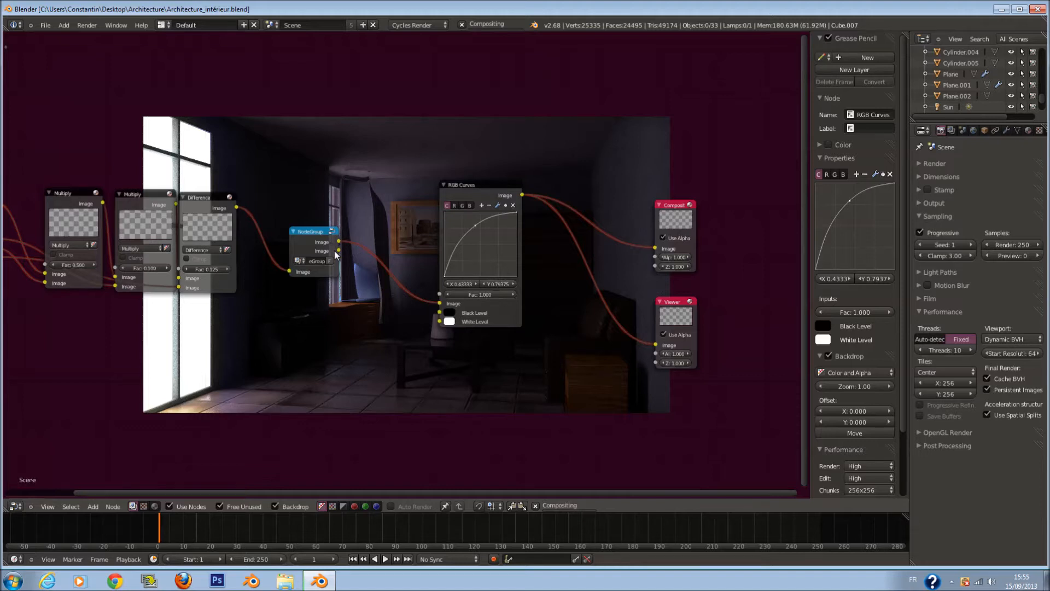
scroll(333, 251, "down", 1)
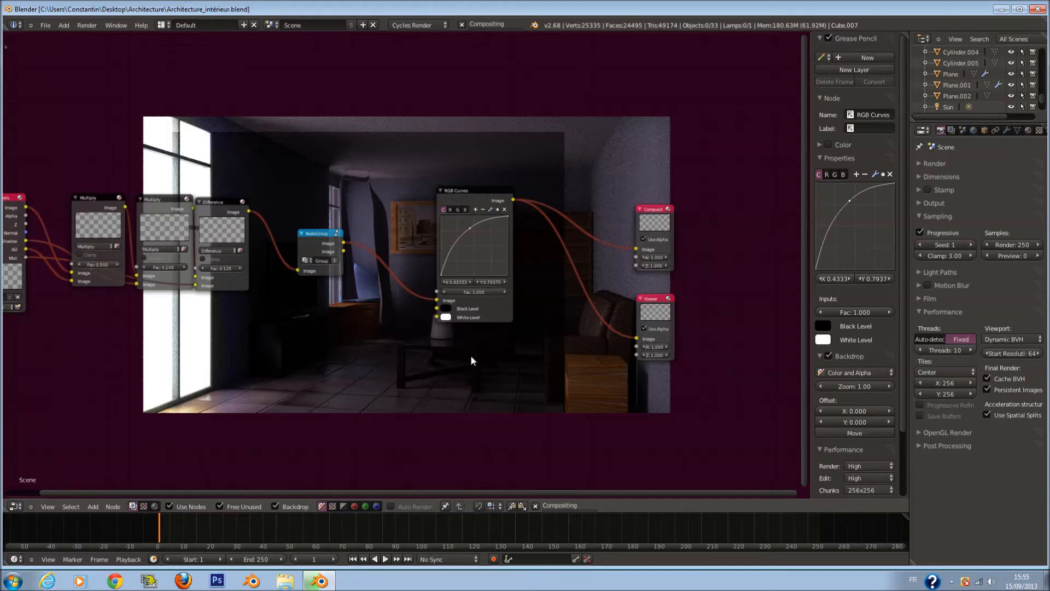
scroll(471, 357, "down", 1)
scroll(471, 356, "up", 1)
middle_click_drag(471, 351, 485, 221)
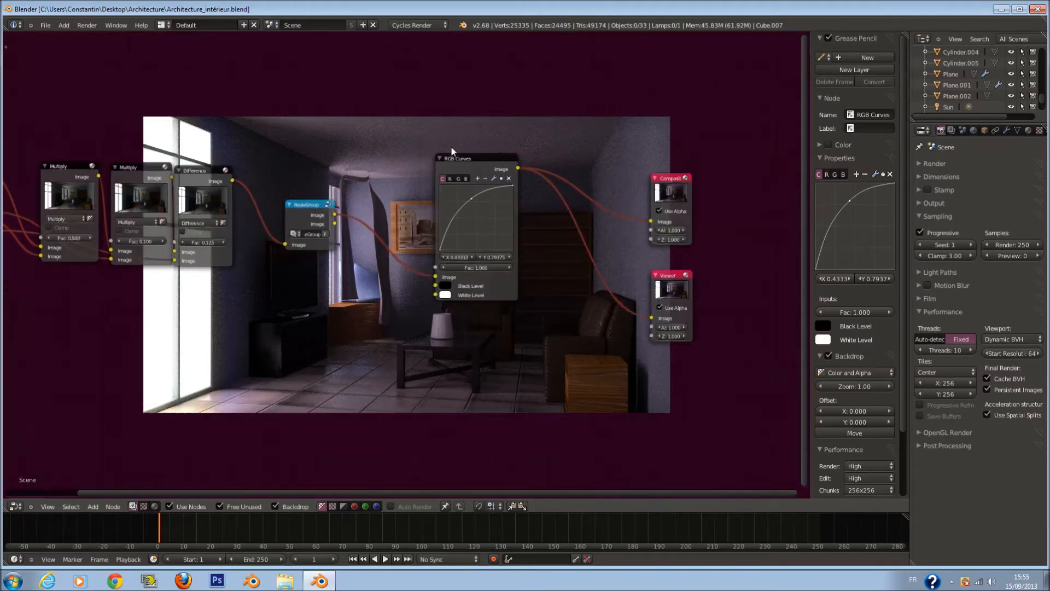
left_click_drag(452, 159, 406, 152)
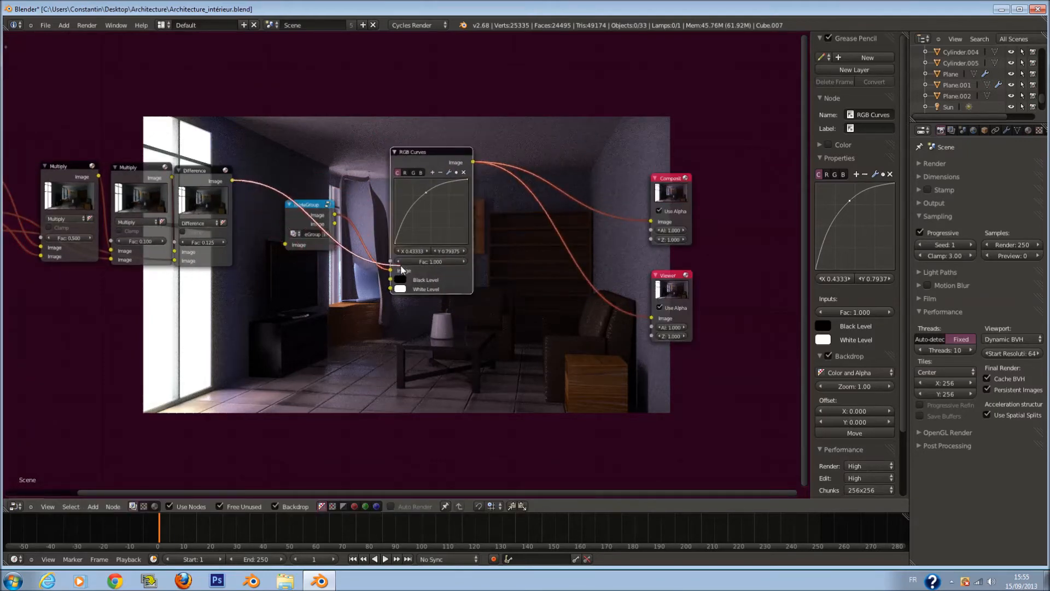
mouse_move(382, 251)
left_mouse_down()
mouse_move(389, 270)
mouse_move(370, 255)
left_mouse_up()
- Move the disconnected node group clear above the Difference node and save the file
left_click_drag(316, 204, 318, 77)
scroll(306, 120, "down", 1)
middle_click_drag(302, 133, 375, 212)
key("ctrl+s")
left_click(375, 214)
left_click_drag(375, 164, 301, 140)
scroll(301, 139, "up", 1)
key("a")
scroll(377, 200, "down", 1)
middle_click_drag(381, 198, 418, 181)
key("ctrl+s")
left_click(419, 180)
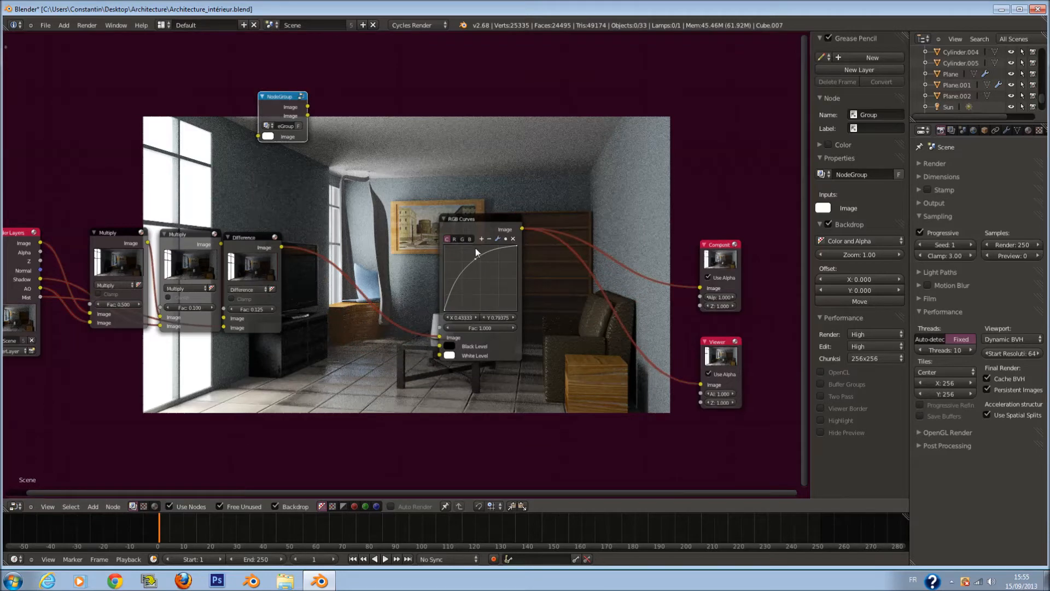
- Move the RGB Curves node towards Difference, raise its blue curve with a point at X 0.56667, Y 0.67500, and save
left_click_drag(461, 236, 370, 222)
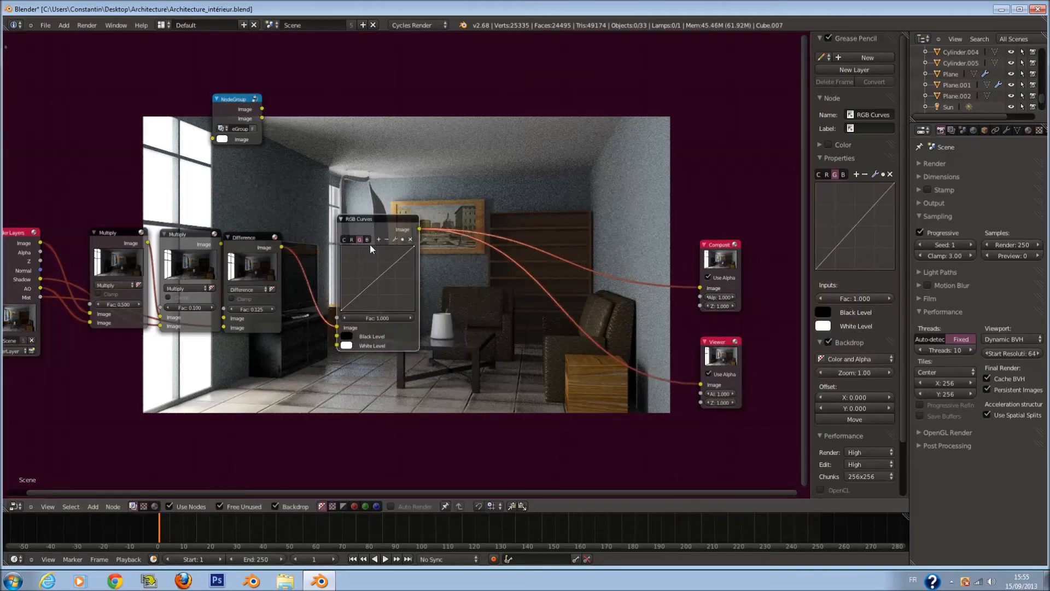
scroll(370, 246, "up", 1)
left_click(362, 235)
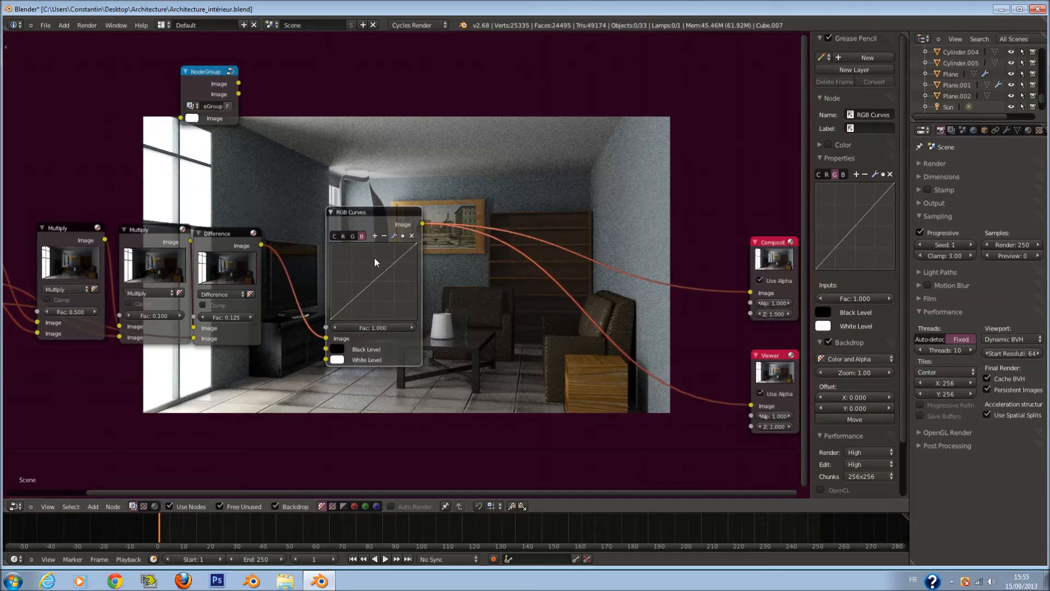
left_click_drag(382, 275, 379, 268)
key("ctrl+s")
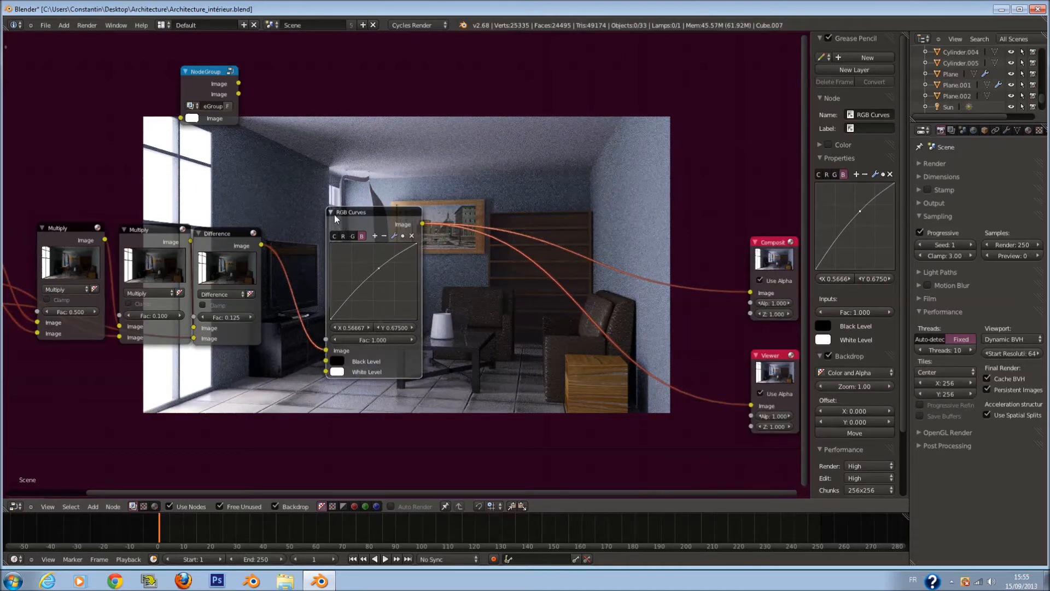
- Place the RGB Curves node beside Difference and move the Composite and Viewer nodes farther from it to open up space
left_click_drag(359, 214, 314, 213)
middle_click_drag(413, 277, 147, 192)
scroll(147, 192, "down", 4)
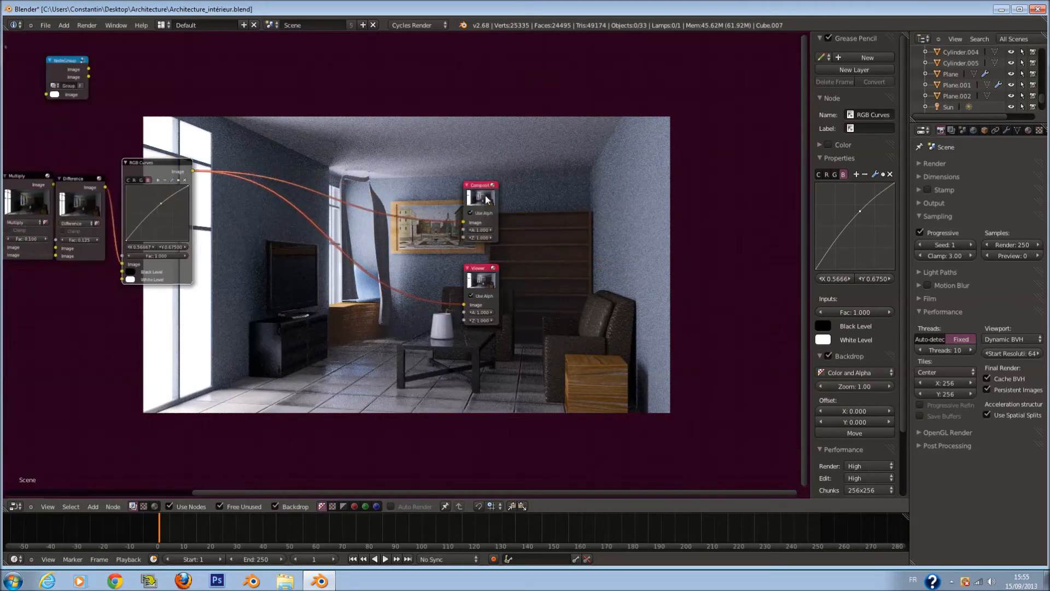
left_click_drag(487, 200, 603, 195)
left_click(475, 282, "shift")
left_click_drag(474, 283, 605, 283)
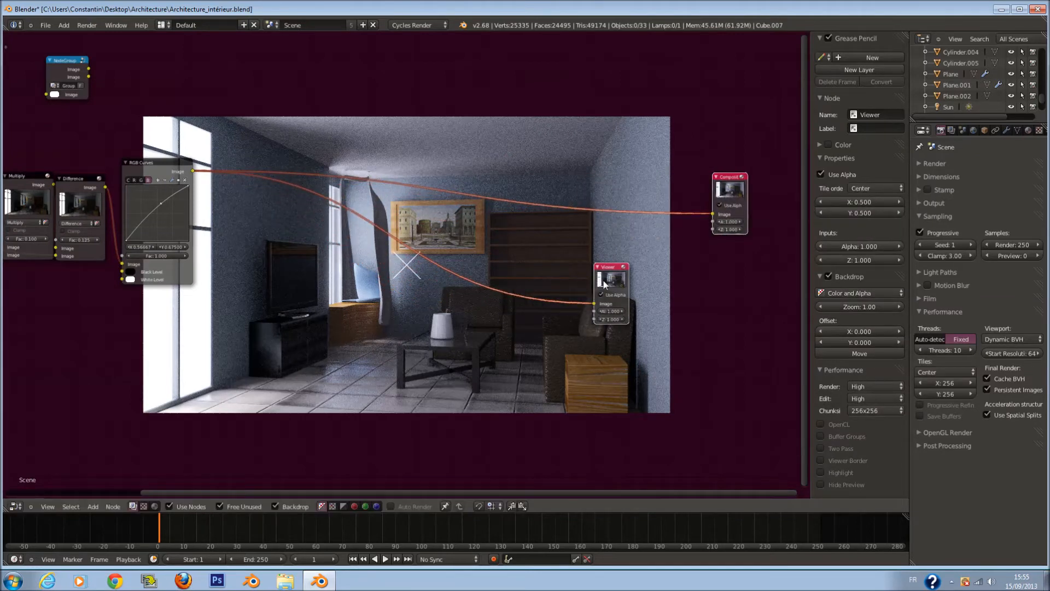
- Deselect all nodes and save over Architecture_intérieur.blend
middle_click_drag(375, 271, 452, 281)
scroll(452, 281, "up", 4)
key("a")
key("ctrl+s")
left_click(391, 308)
key("shift+a")
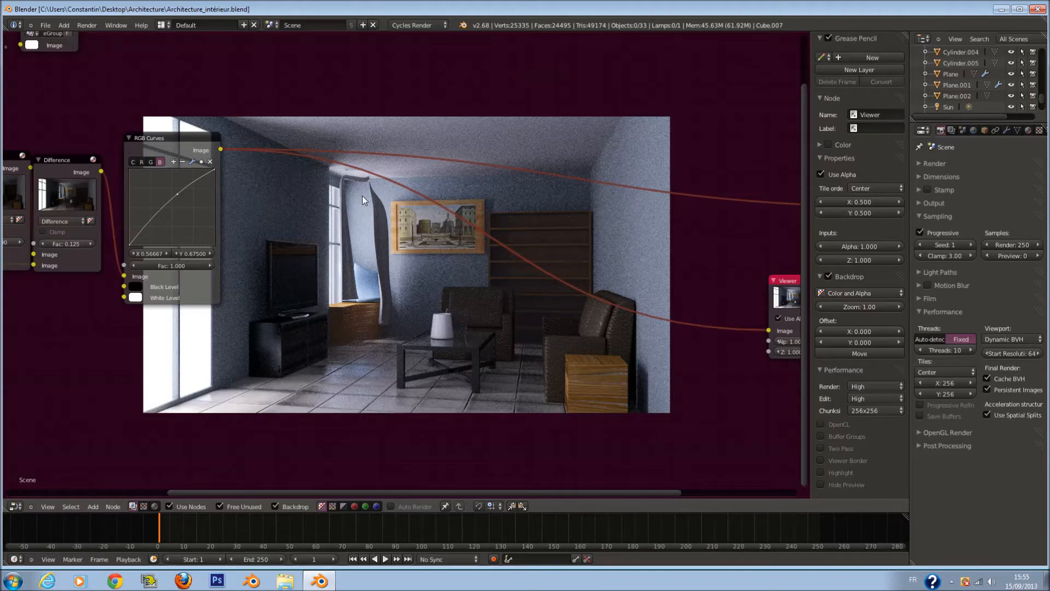
scroll(532, 324, "down", 1)
scroll(487, 314, "up", 1)
key("a")
scroll(464, 317, "down", 1)
key("a")
key("ctrl+s")
left_click(452, 326)
- Add an Ellipse Mask node below the RGB Curves node with width 0.945 and height 0.518
key("shift+a")
key("Escape")
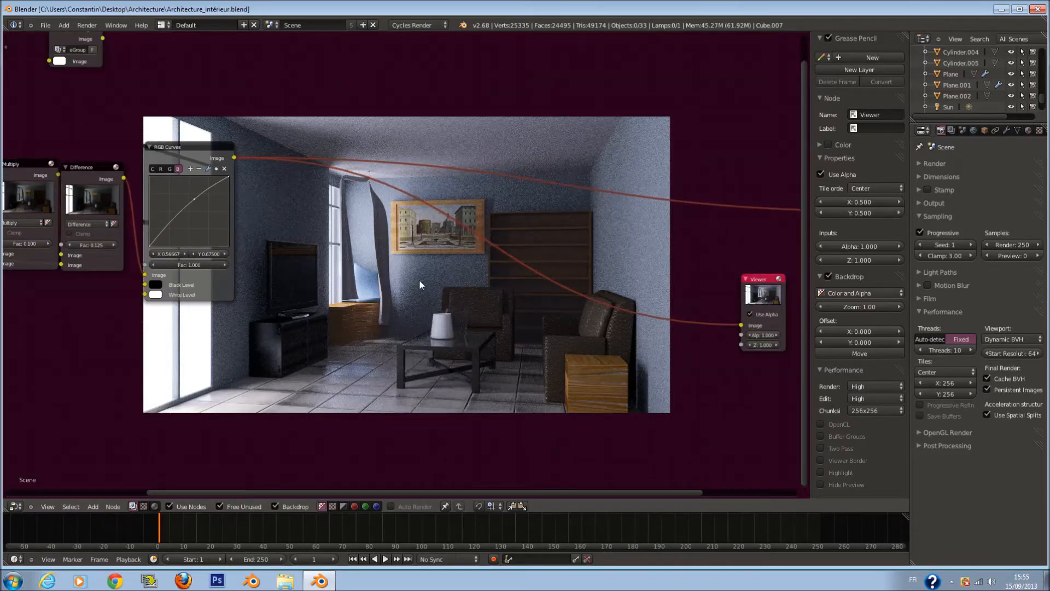
scroll(419, 280, "up", 1)
key("shift+a")
mouse_move(414, 311)
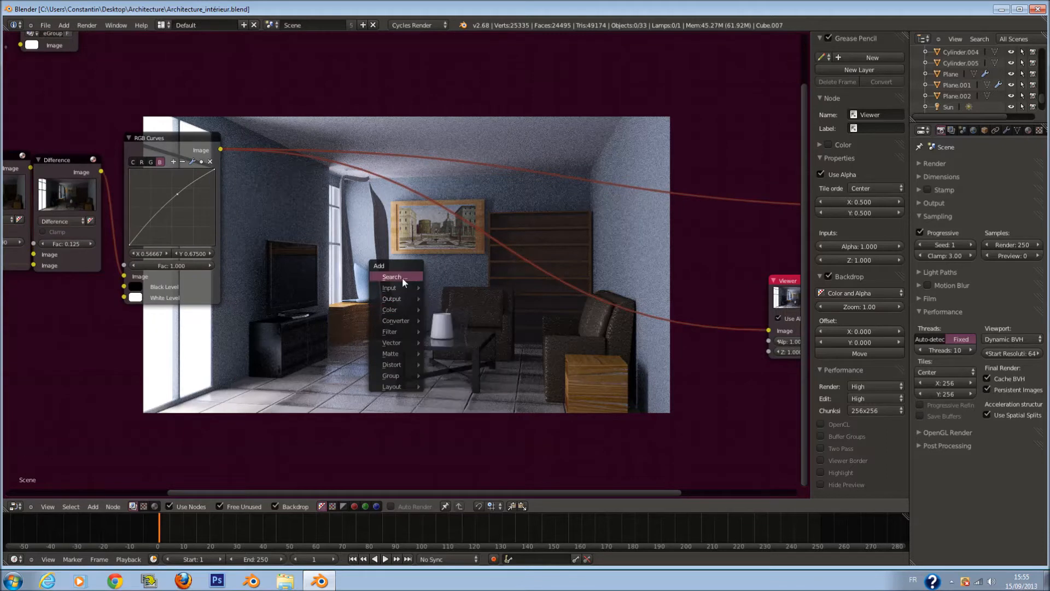
left_click(402, 277)
type("InvertEL")
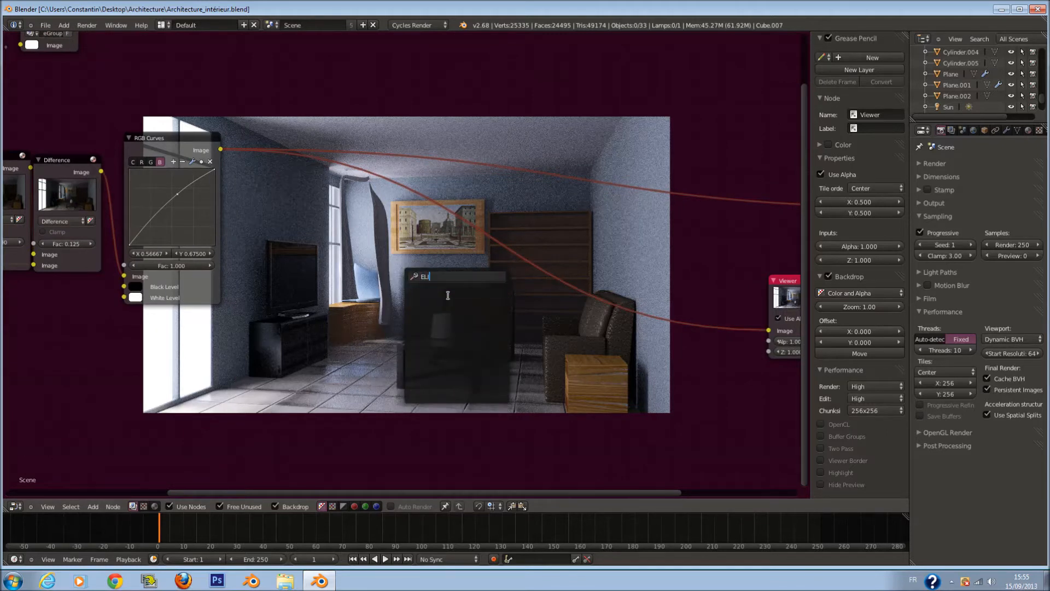
left_click(448, 323)
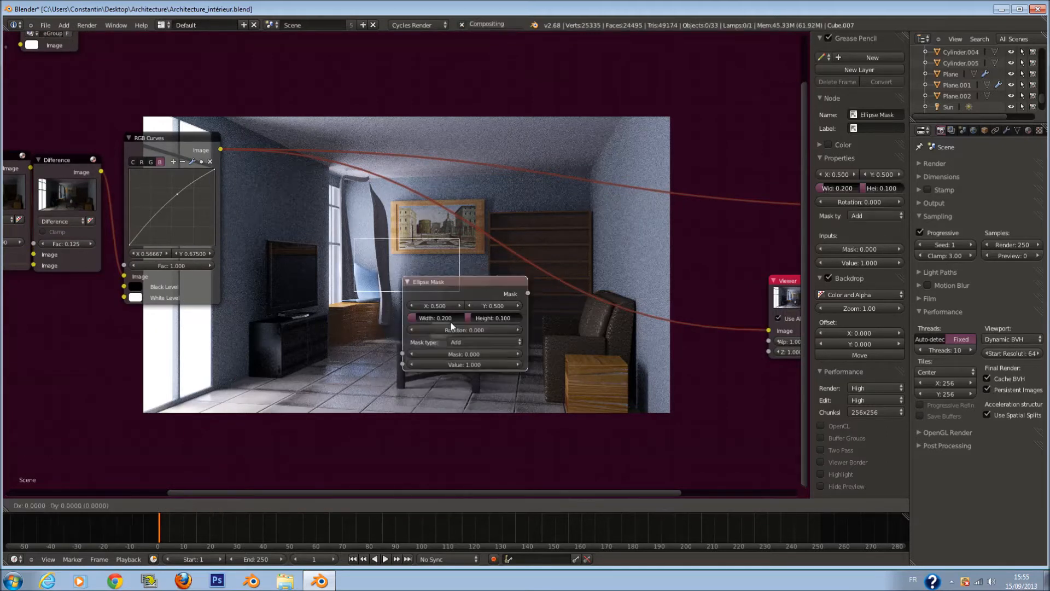
left_click(169, 418)
left_click_drag(166, 409, 221, 410)
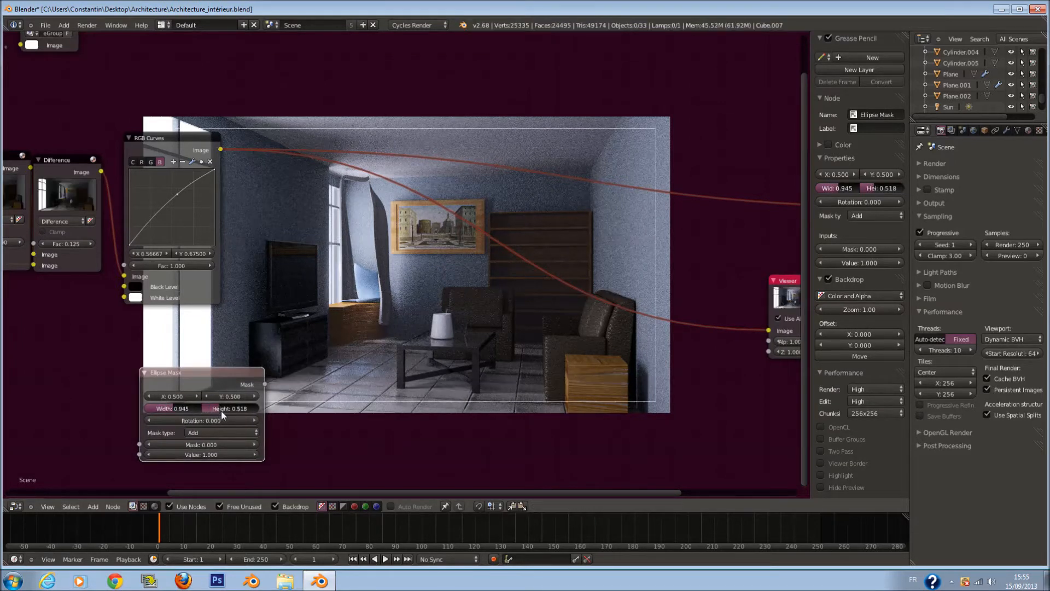
- Insert a Mix node between RGB Curves and the Viewer and feed the Ellipse Mask into its second image input
key("shift+a")
mouse_move(432, 370)
left_click(476, 368)
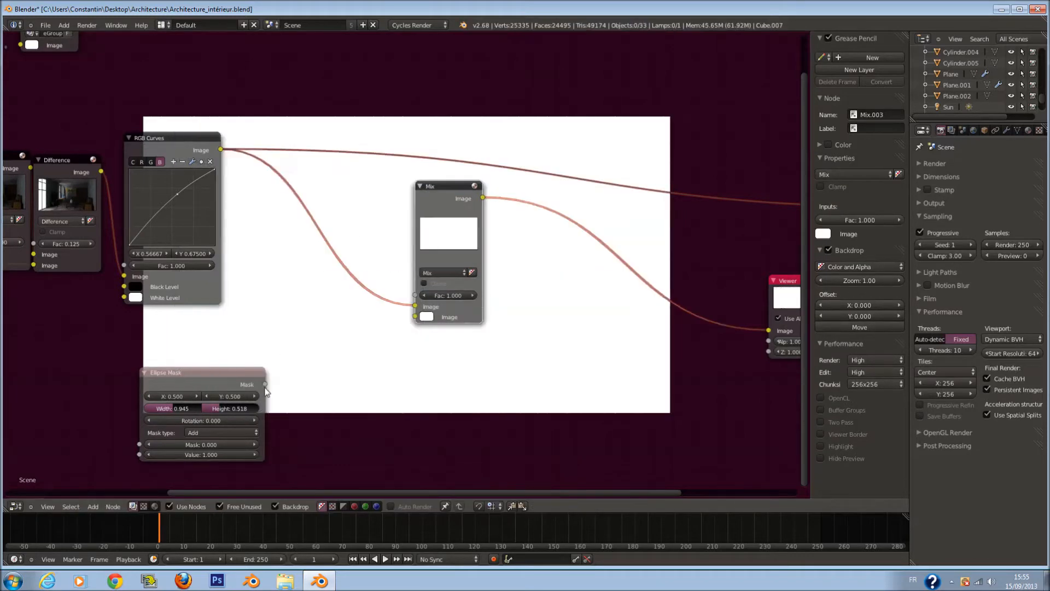
left_click_drag(265, 386, 416, 316)
- Set the new Mix node's blend type to Multiply with a factor of 0.900
left_click(443, 273)
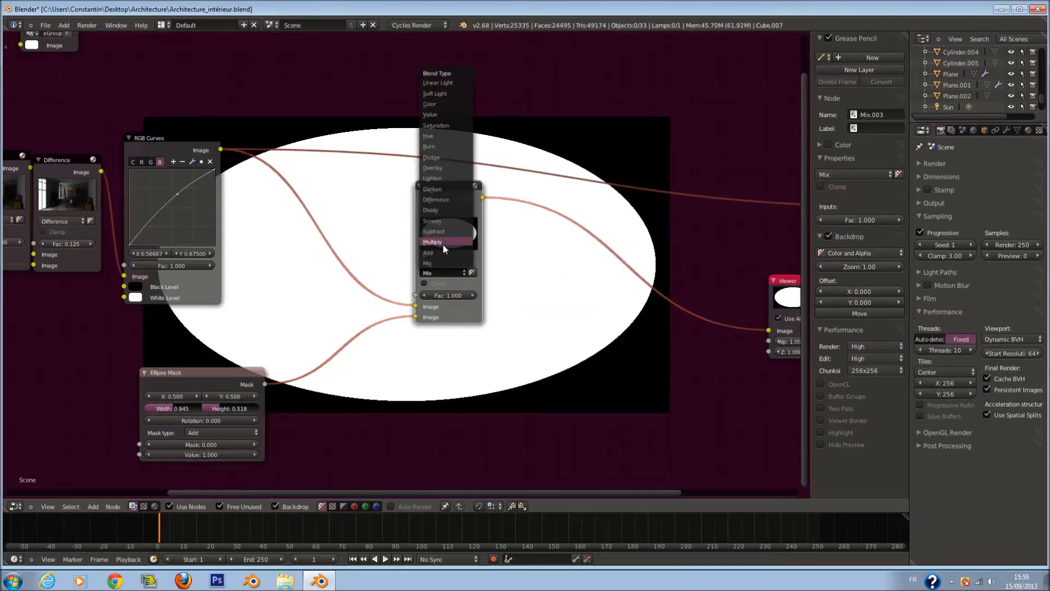
left_click(442, 245)
left_click(424, 295)
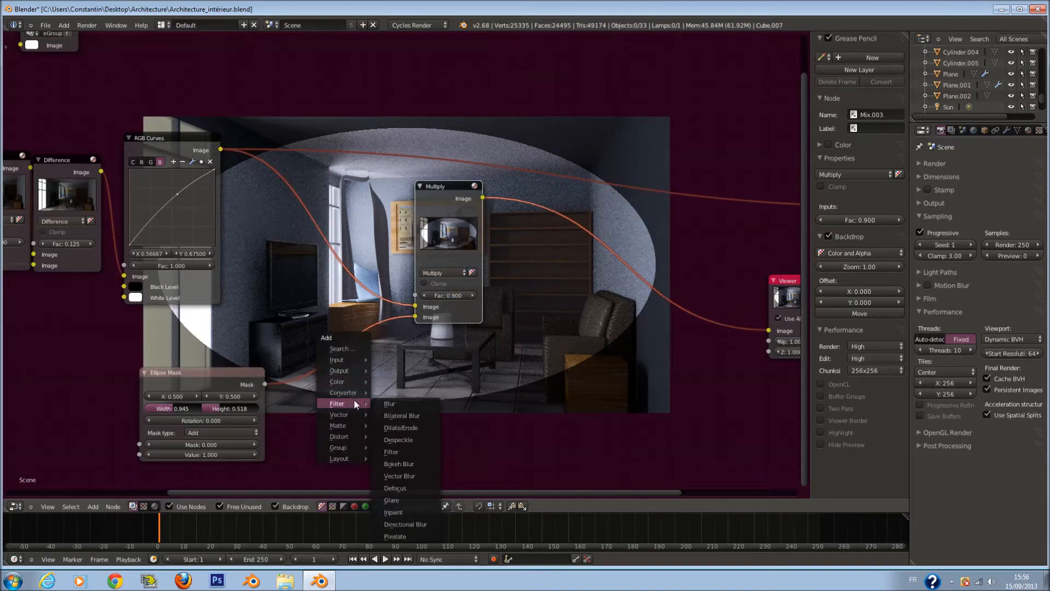
- Insert a Blur node between the Ellipse Mask and the Multiply node, using Fast Gaussian with Relative enabled and Y aspect correction
left_click(383, 402)
left_click(321, 326)
left_click(353, 416)
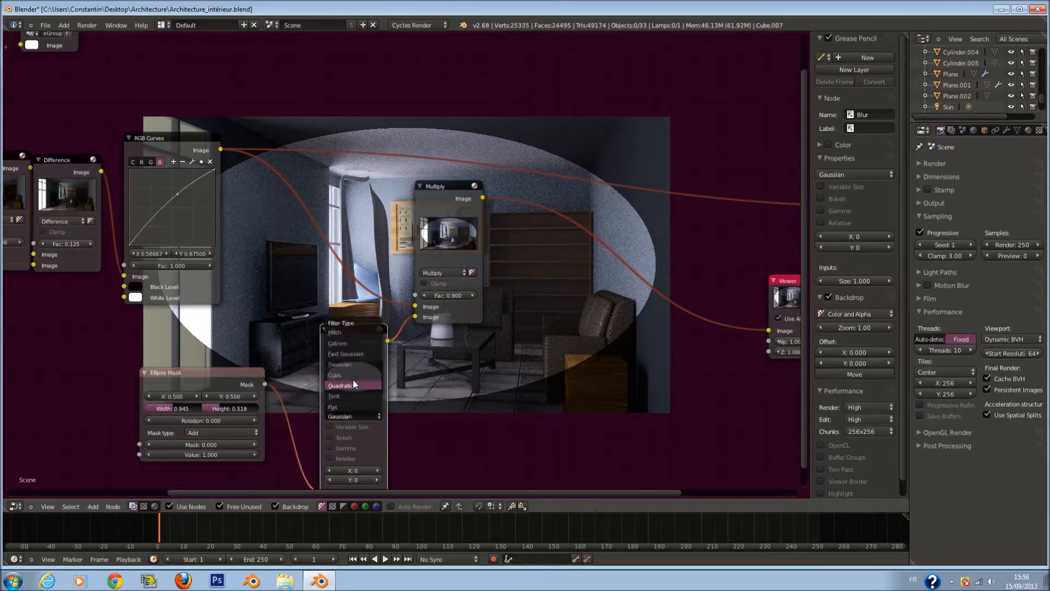
left_click(368, 355)
left_click(350, 386)
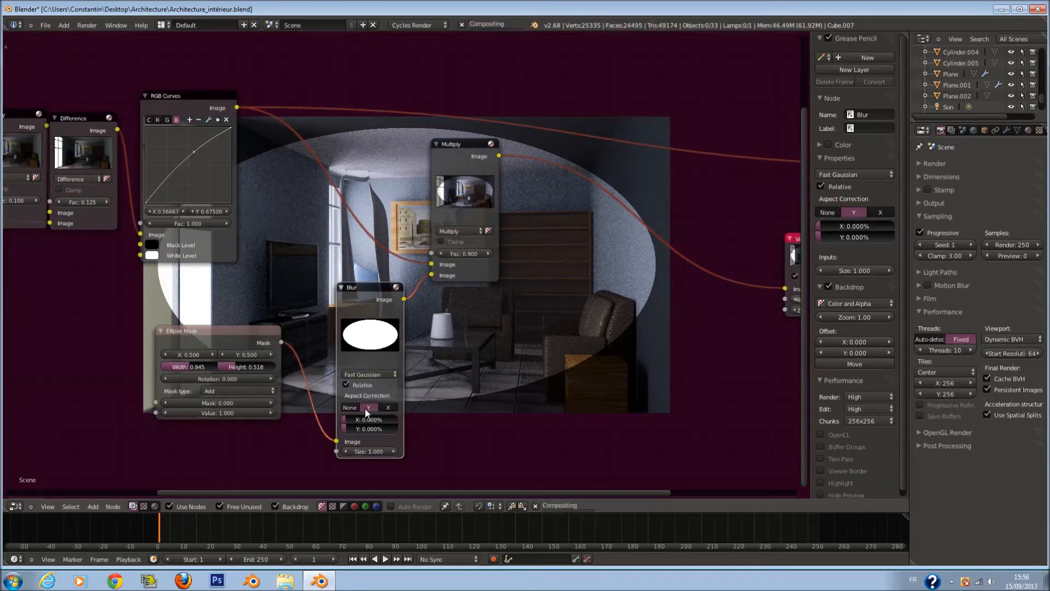
- Try a relative blur of 35% in both X and Y on the mask and save the file
left_click(363, 420)
type("35")
key("Tab")
type("35")
key("Return")
middle_click_drag(440, 397, 256, 337)
key("ctrl+s")
- Set the vignette Multiply node's factor to 1.000
scroll(263, 328, "up", 2)
left_click(303, 202)
middle_click_drag(403, 277, 458, 275)
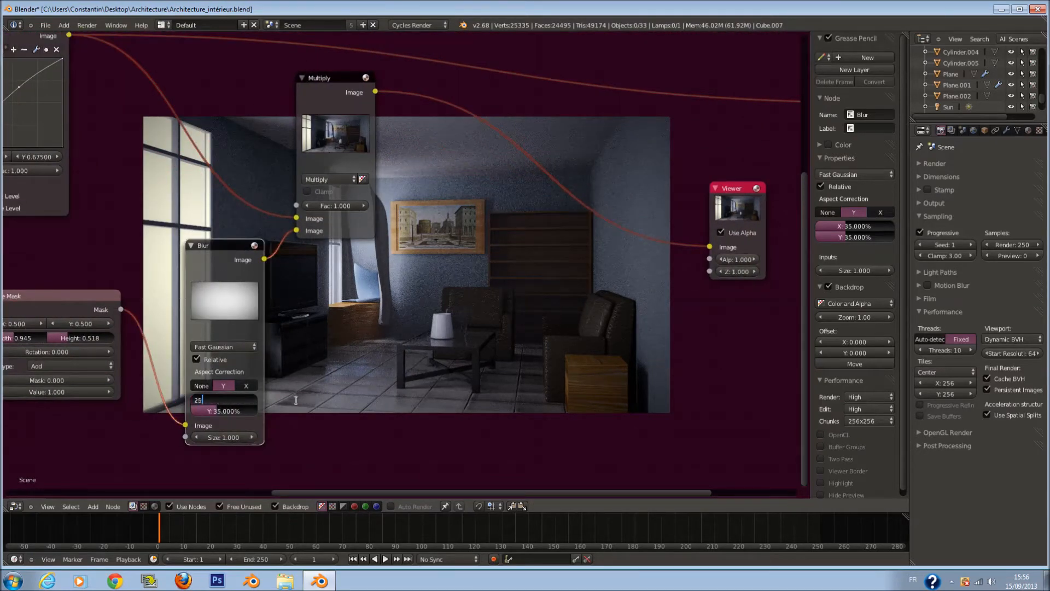
- Set the Blur node's X and Y to 25% and save the file
key("Return")
left_click(213, 409)
type("25")
key("Return")
middle_click_drag(323, 393, 265, 296)
key("ctrl+s")
- Connect the vignette Multiply node's output to the Composite node's image input
scroll(426, 337, "down", 1)
middle_click_drag(425, 337, 317, 359)
scroll(323, 354, "down", 2)
scroll(441, 248, "down", 1)
middle_click_drag(448, 252, 513, 310)
scroll(518, 304, "down", 1)
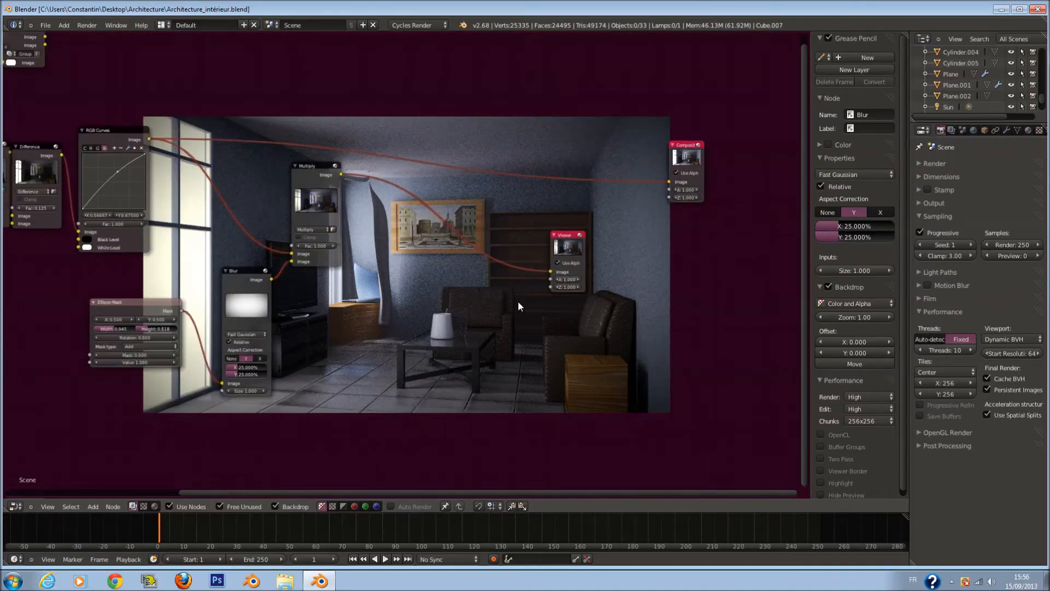
scroll(517, 300, "up", 1)
left_click_drag(711, 171, 712, 171)
scroll(336, 290, "down", 1)
key("a")
key("a")
- Move the Ellipse Mask, Blur and Multiply nodes closer to RGB Curves and place the Viewer below the Composite node
middle_click_drag(336, 290, 496, 290)
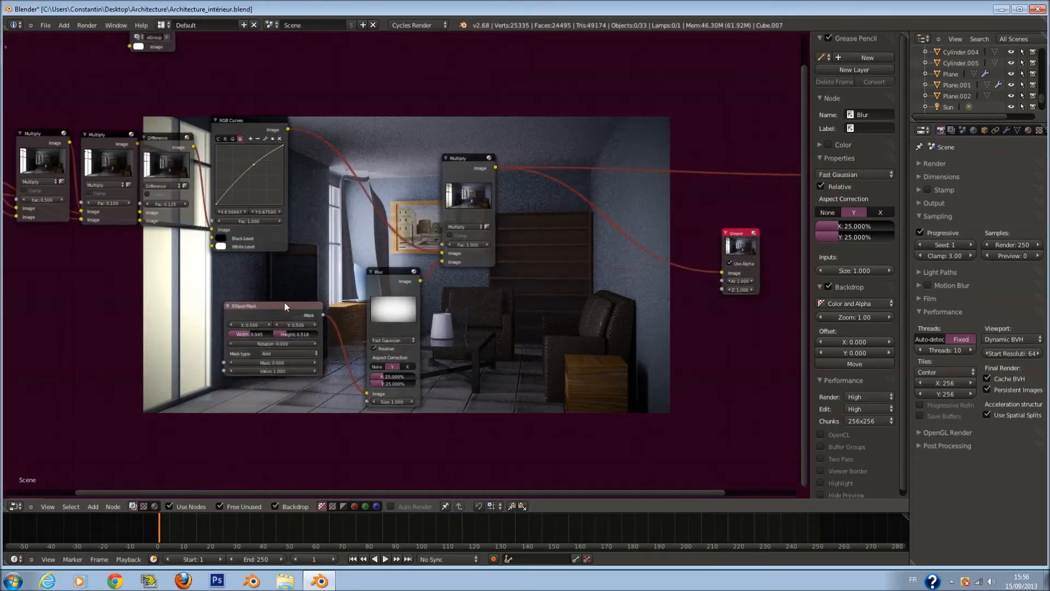
left_click_drag(285, 303, 137, 277)
left_click_drag(386, 280, 238, 281)
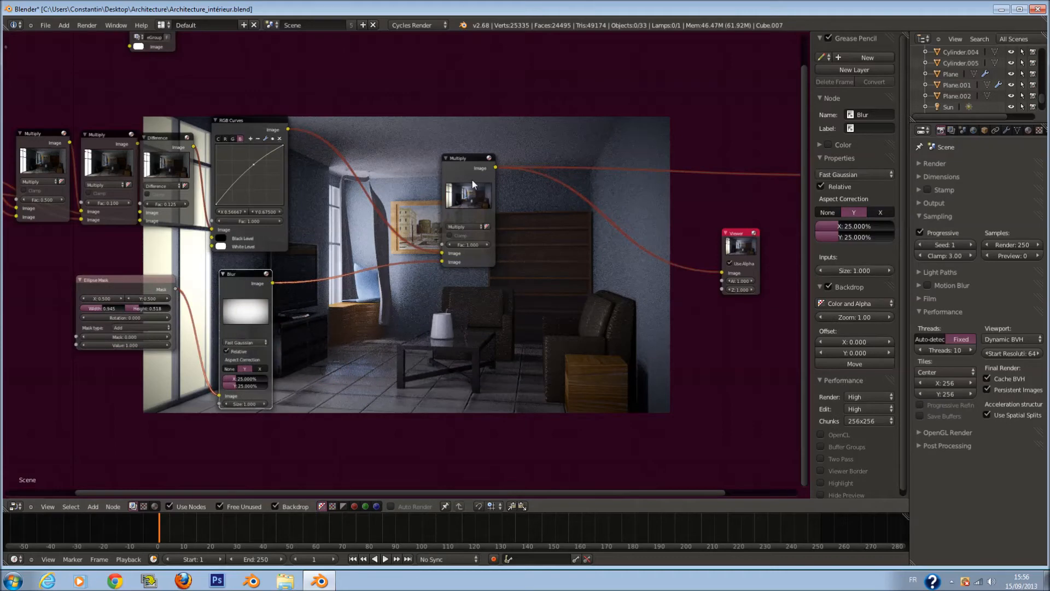
left_click_drag(472, 181, 356, 174)
middle_click_drag(356, 174, 221, 195)
scroll(301, 199, "up", 3)
key("a")
key("a")
key("a")
scroll(629, 271, "down", 2)
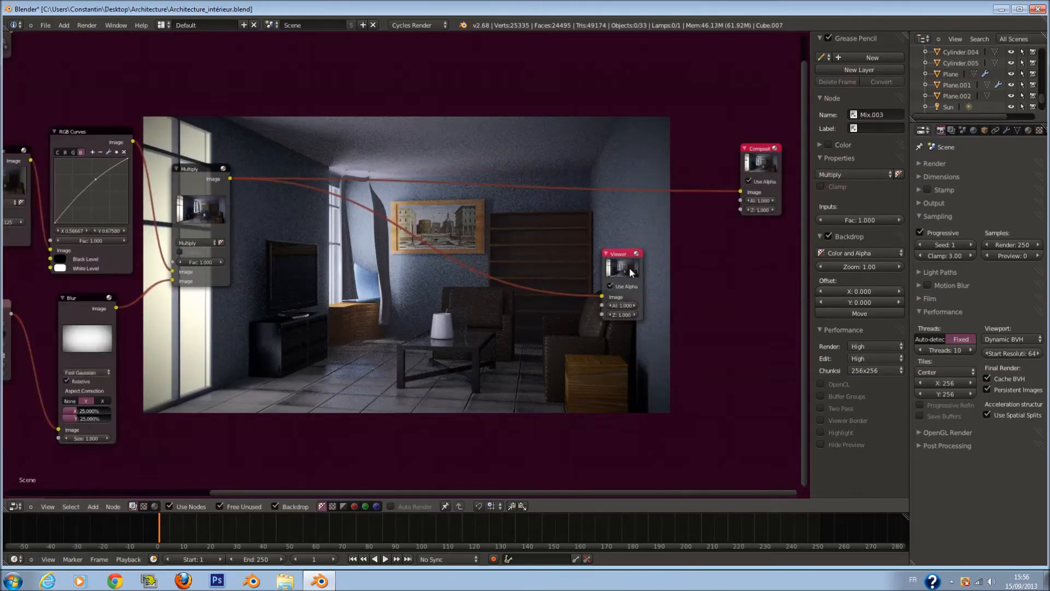
left_click_drag(629, 267, 761, 264)
- Insert a Lens Distortion node on the link between the Multiply node and the Viewer
scroll(419, 301, "up", 1)
key("shift+a")
mouse_move(419, 301)
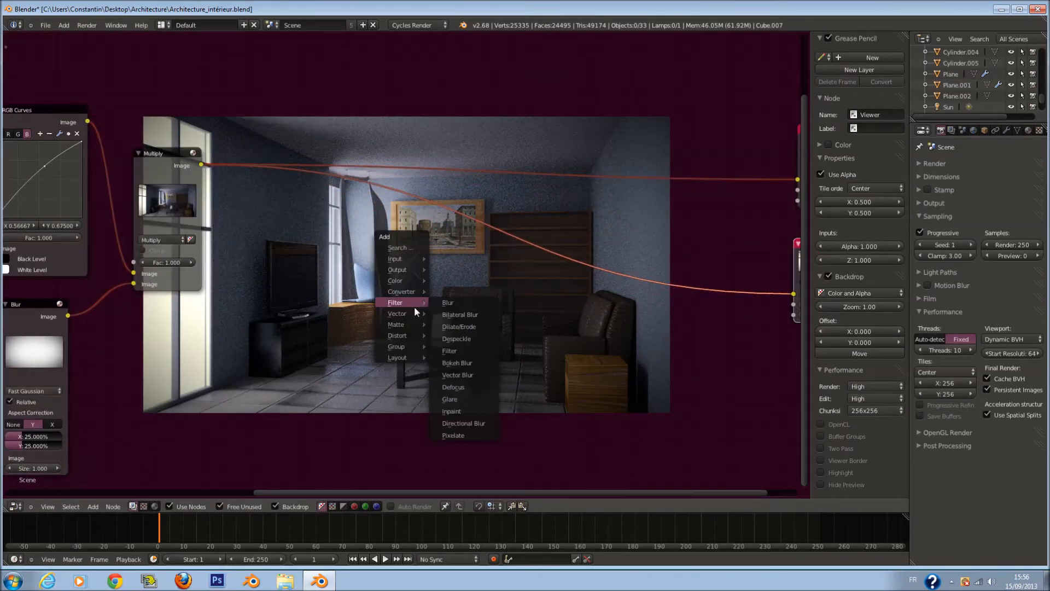
mouse_move(411, 336)
left_click(454, 347)
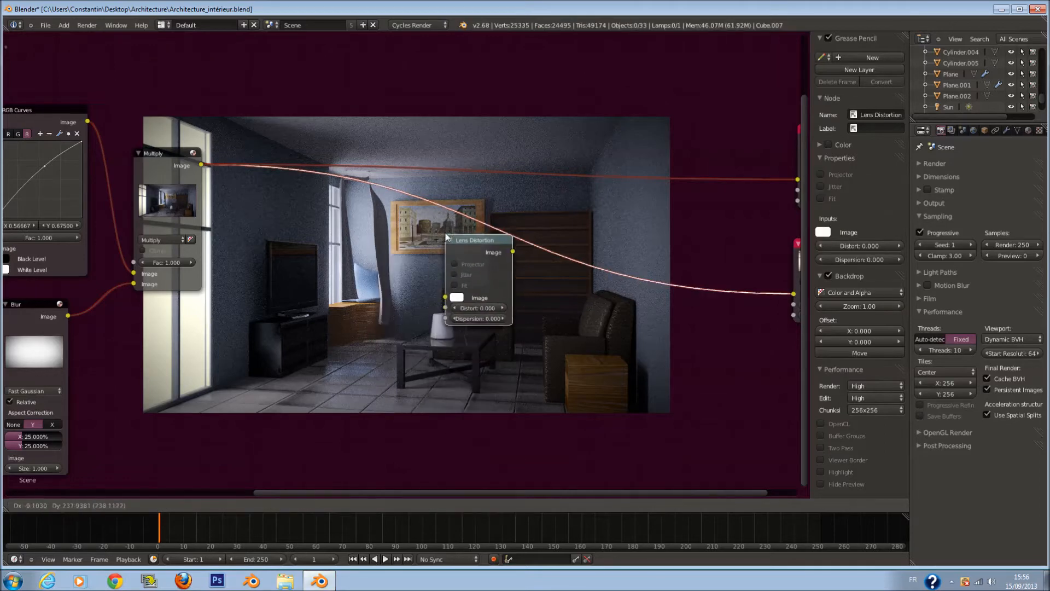
left_click(446, 229)
- Try a Dispersion of 0.100 on the Lens Distortion node, save the file, and set the Dispersion to 0.015
left_click(504, 314)
scroll(504, 314, "up", 1)
middle_click_drag(491, 321, 452, 327)
key("ctrl+s")
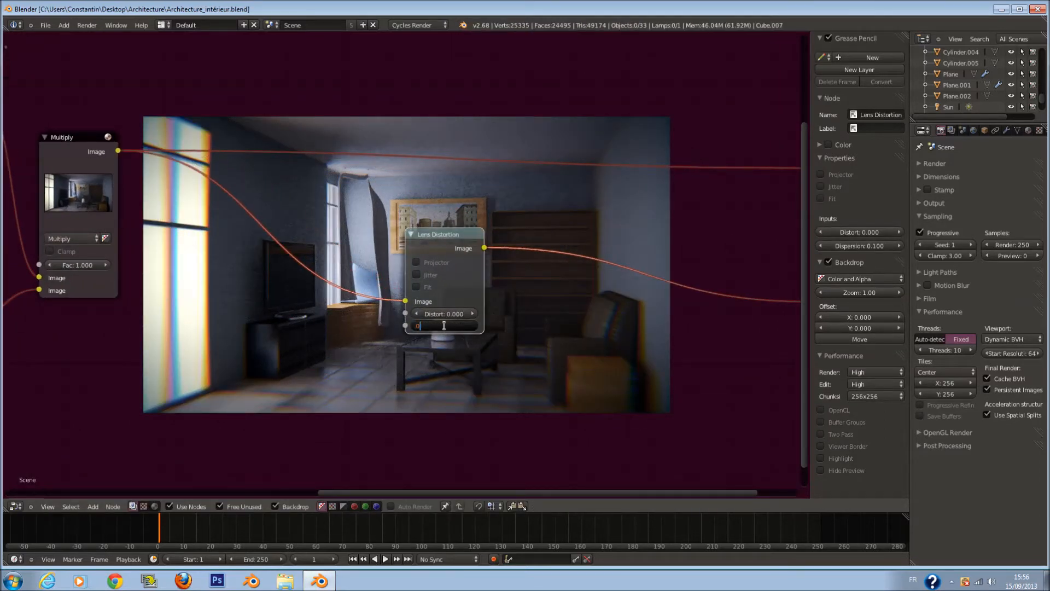
key("Return")
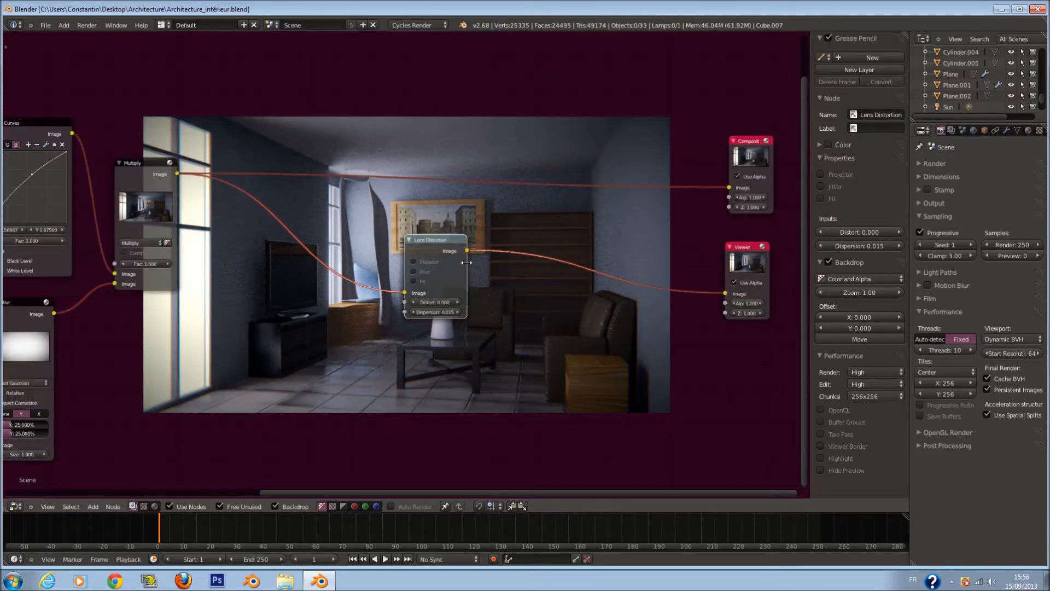
- Move the Lens Distortion node beside the Multiply node and enable Projector with a Dispersion of 0.115
left_click(415, 262)
left_click(416, 262)
left_click_drag(440, 244, 216, 203)
left_click(194, 224)
left_click(250, 286)
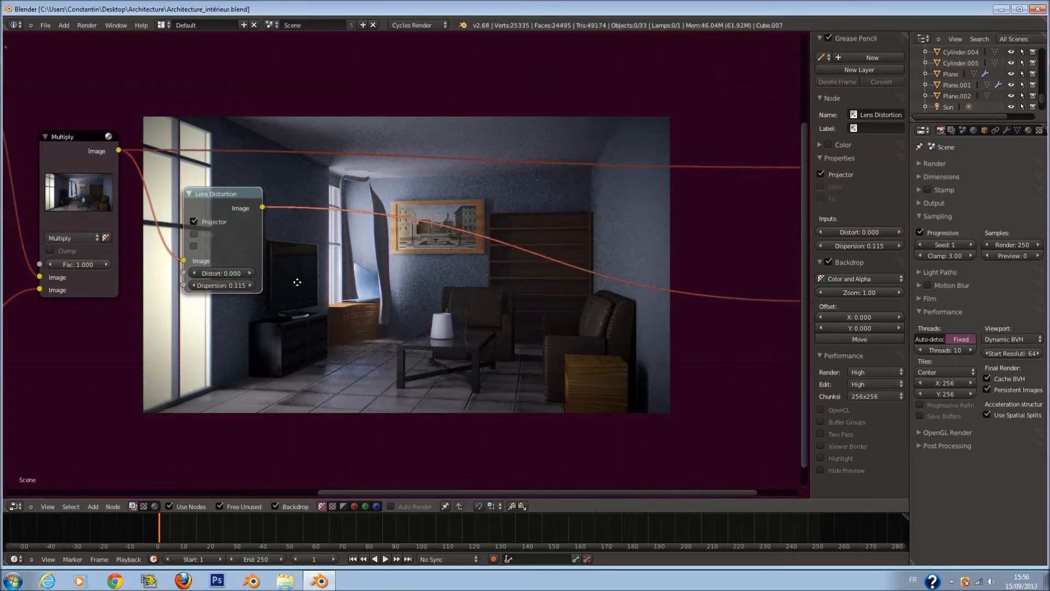
- Raise the Lens Distortion node's Dispersion in increments up to 1.000 with Projector enabled
middle_click_drag(297, 282, 339, 185)
left_click(293, 189)
left_click(293, 189)
left_click(294, 189)
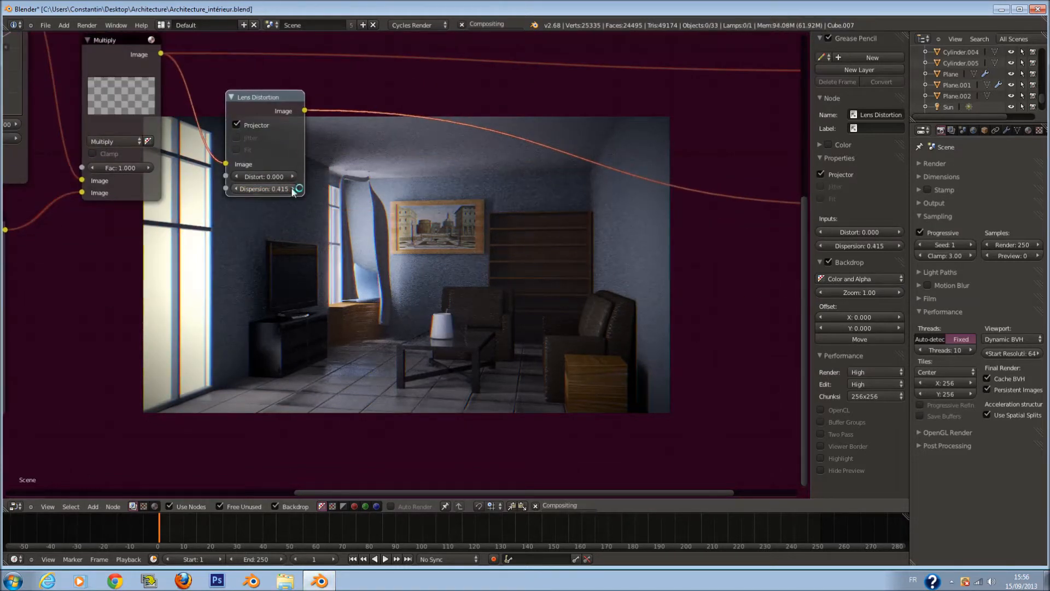
left_click(293, 189)
left_click(293, 189)
left_click(293, 189)
left_click(293, 188)
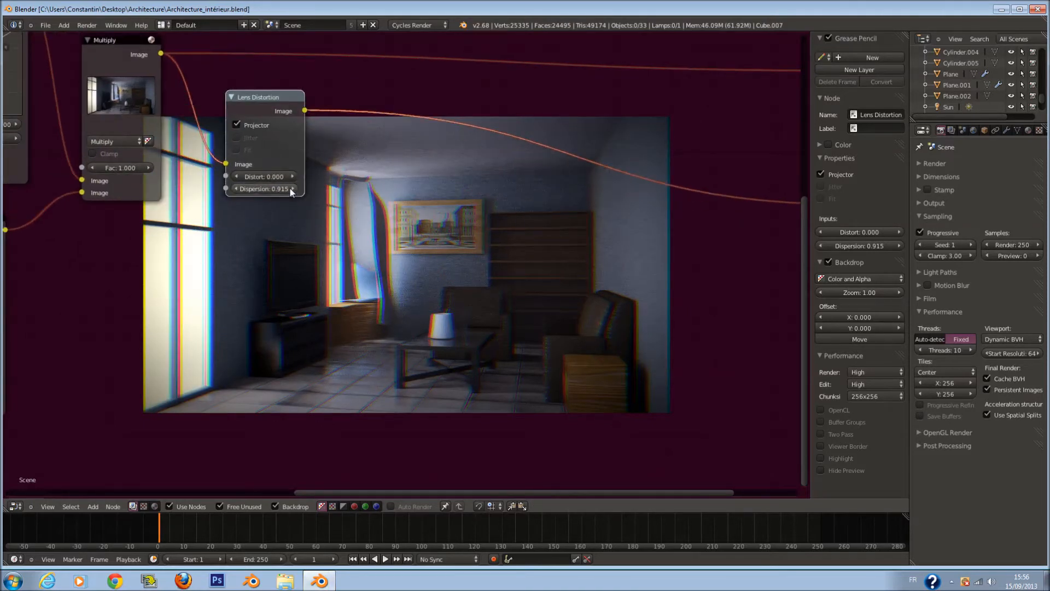
left_click(292, 189)
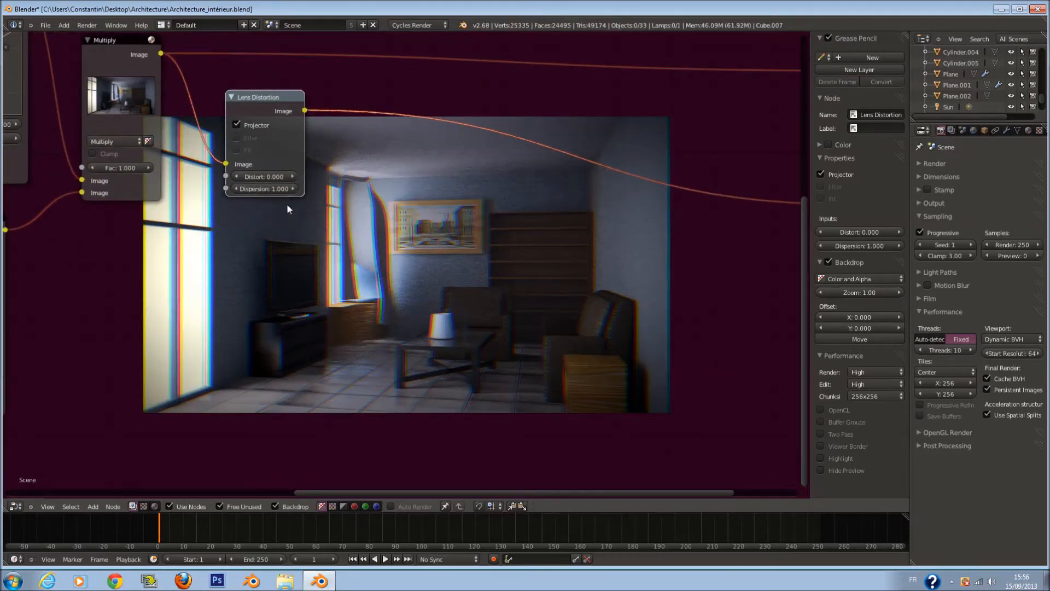
- Lower the Lens Distortion node's Dispersion to 0.100 with Projector still enabled
left_click(266, 191)
key("BackSpace")
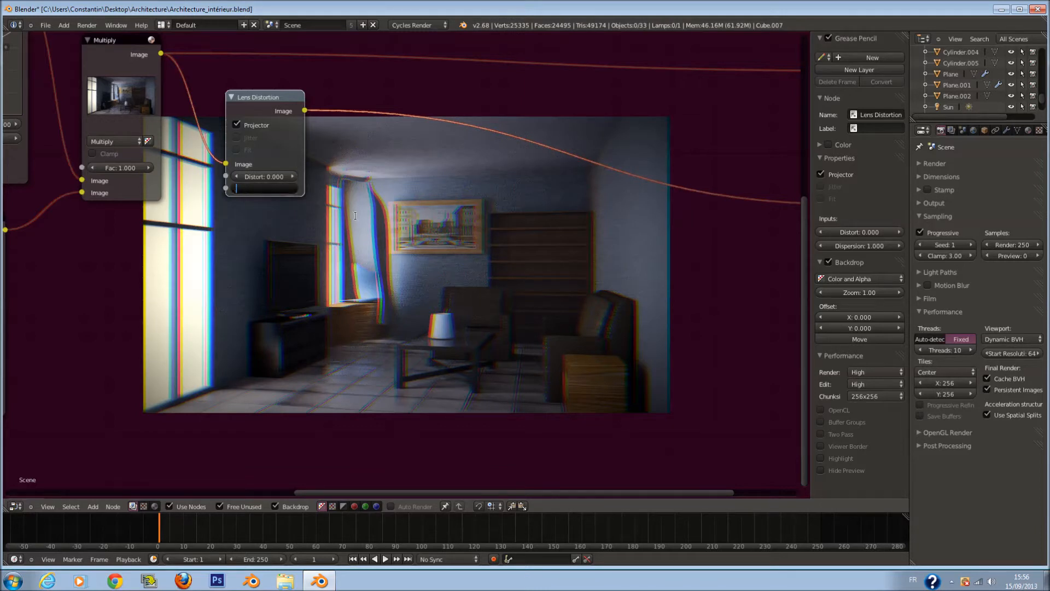
type(".1")
key("Return")
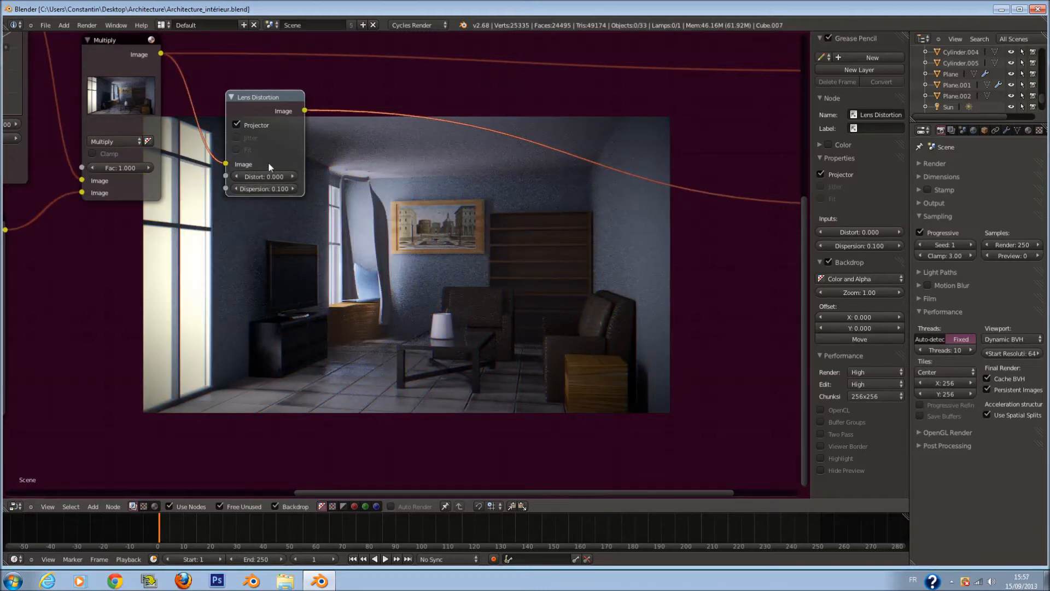
- Turn off Projector, try Dispersion at 0.010, set it to 0.020 and save the file
left_click(236, 125)
left_click(257, 190)
key("BackSpace")
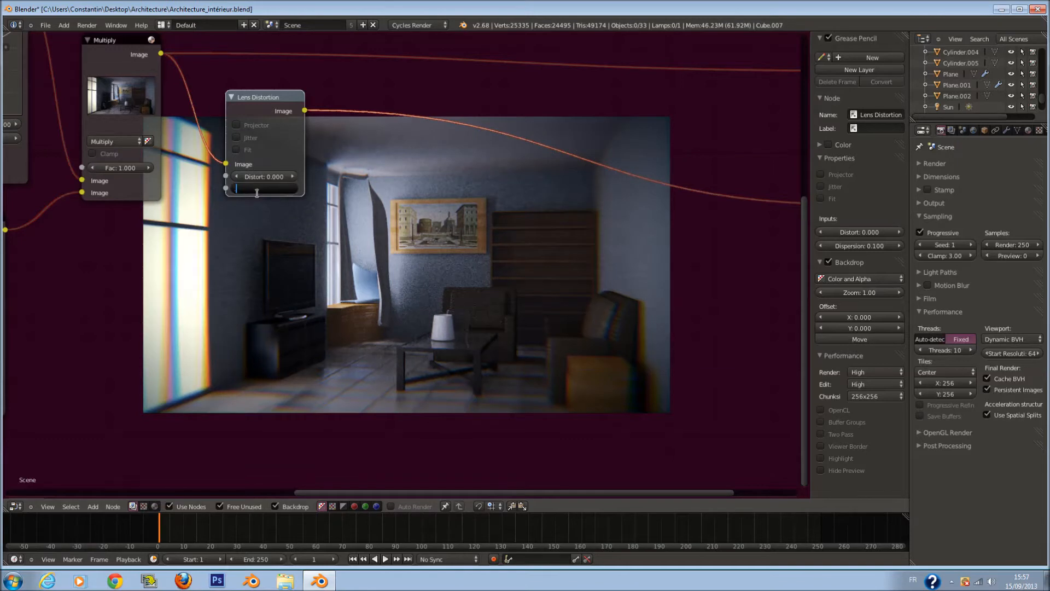
type(".01")
key("Return")
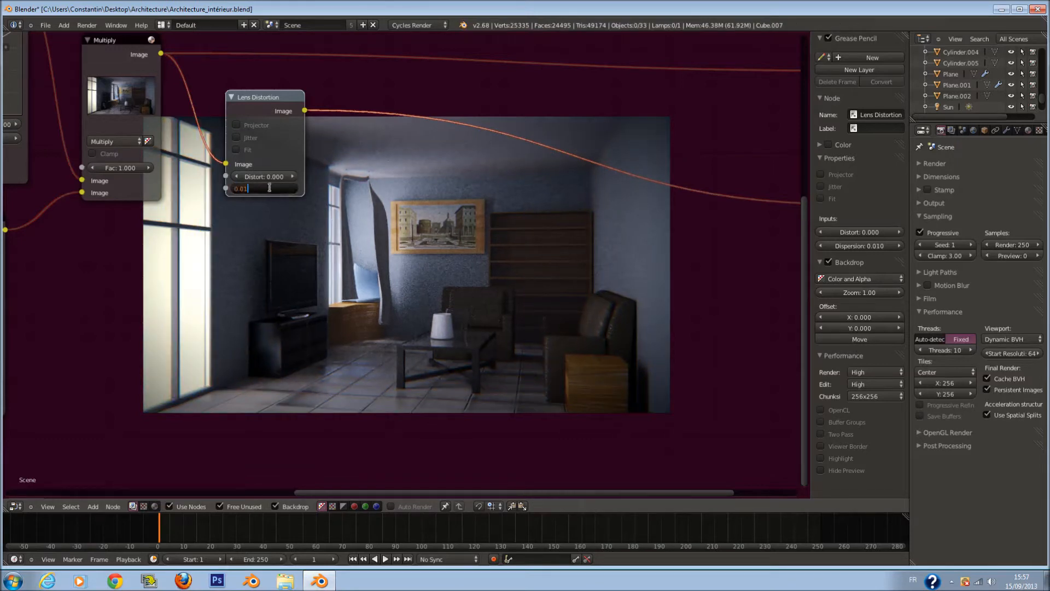
key("Return")
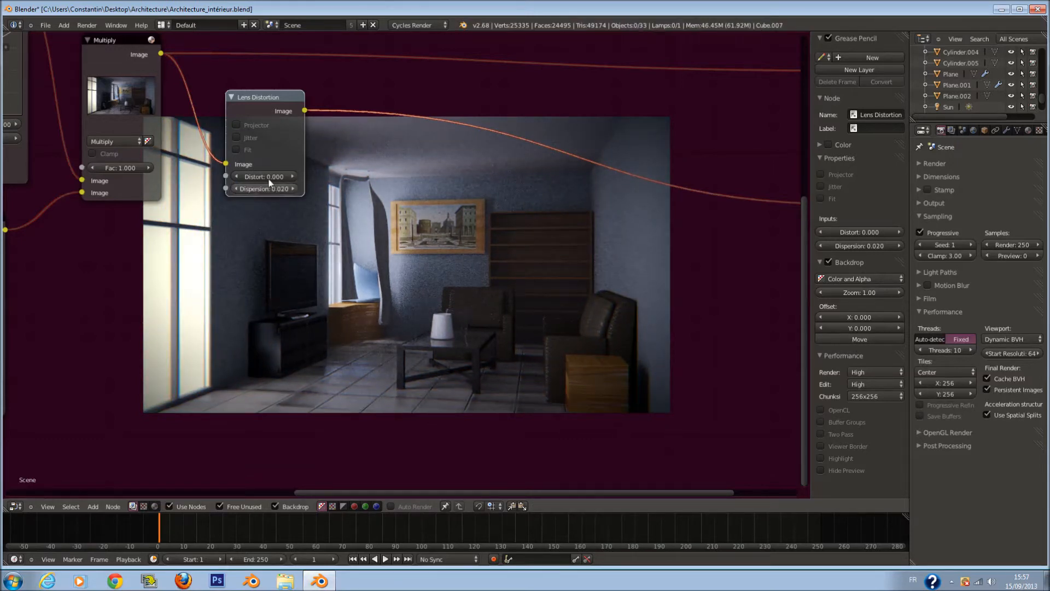
key("ctrl+s")
- Try a Dispersion of 0.010 on the Lens Distortion node again, and settle on 0.015
scroll(448, 275, "down", 2)
scroll(448, 279, "up", 2)
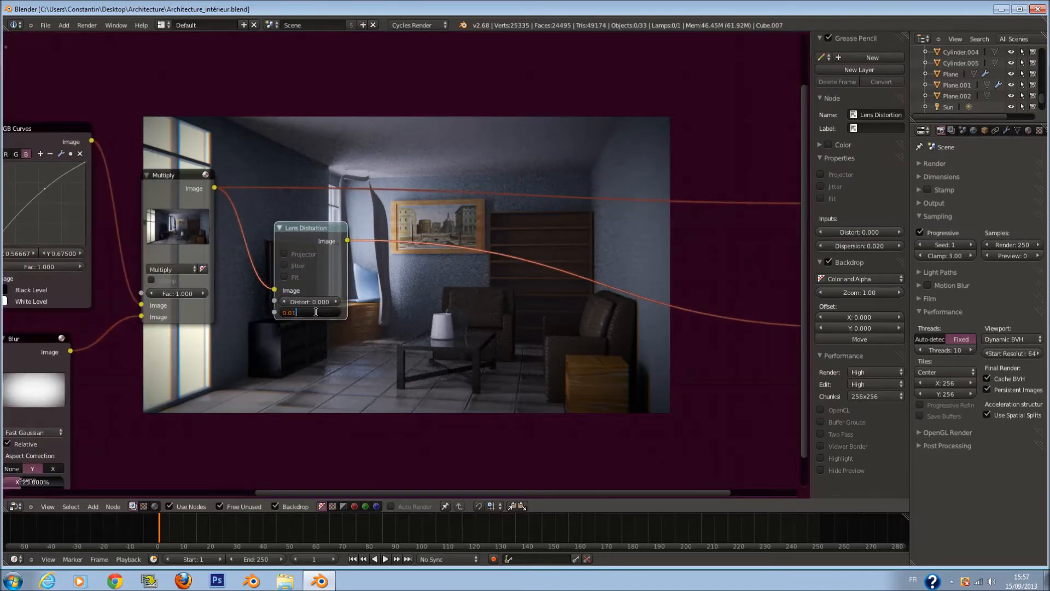
key("Return")
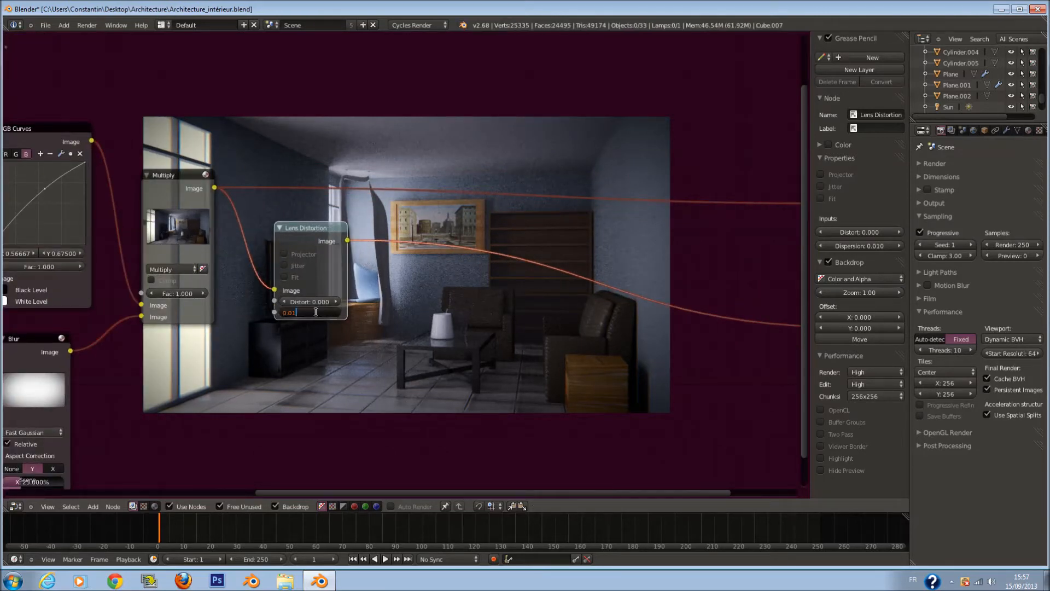
type("5")
key("Return")
- Shift the Lens Distortion node slightly closer to the Multiply node and connect its output to the Composite node
scroll(392, 306, "down", 1)
left_click_drag(327, 244, 310, 240)
middle_click_drag(364, 240, 294, 252)
scroll(293, 252, "up", 1)
left_click_drag(711, 256, 726, 227)
- Insert a Color Balance node after Lens Distortion, feeding both the Viewer and the Composite node
scroll(414, 317, "up", 1)
key("shift+a")
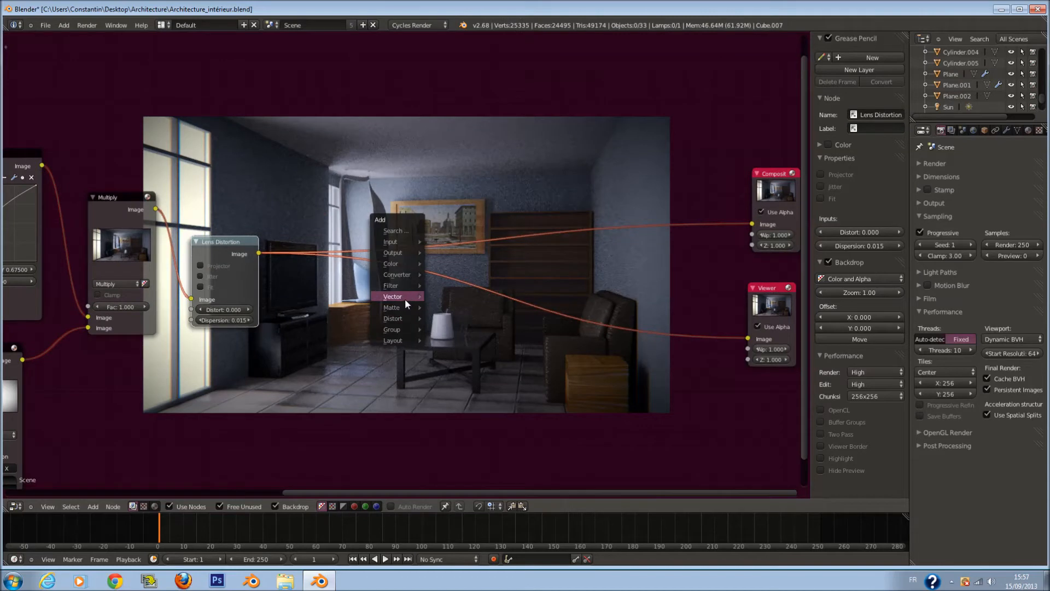
mouse_move(398, 278)
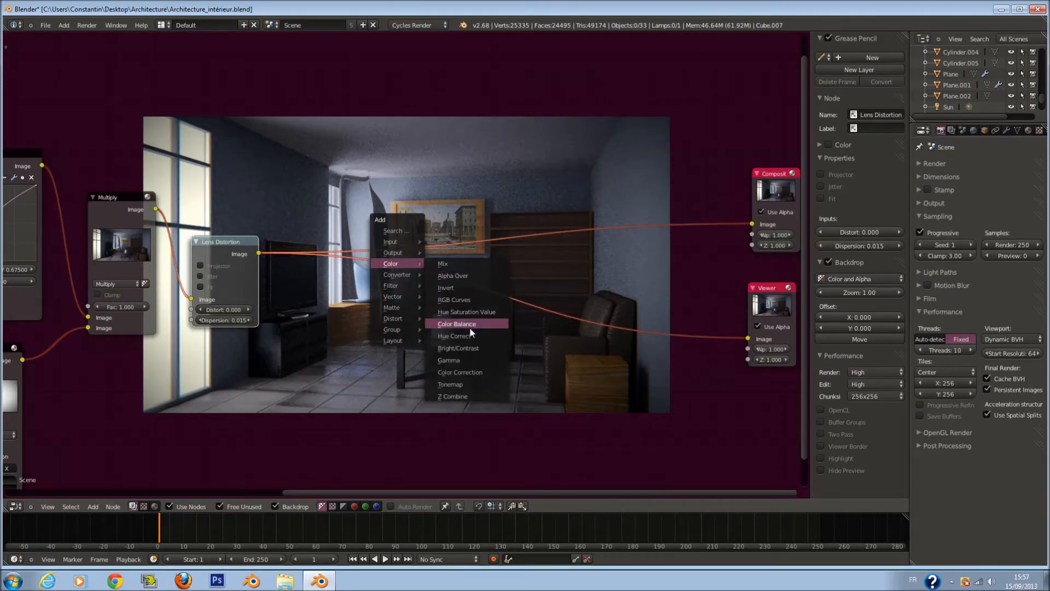
left_click(468, 327)
scroll(386, 288, "up", 2)
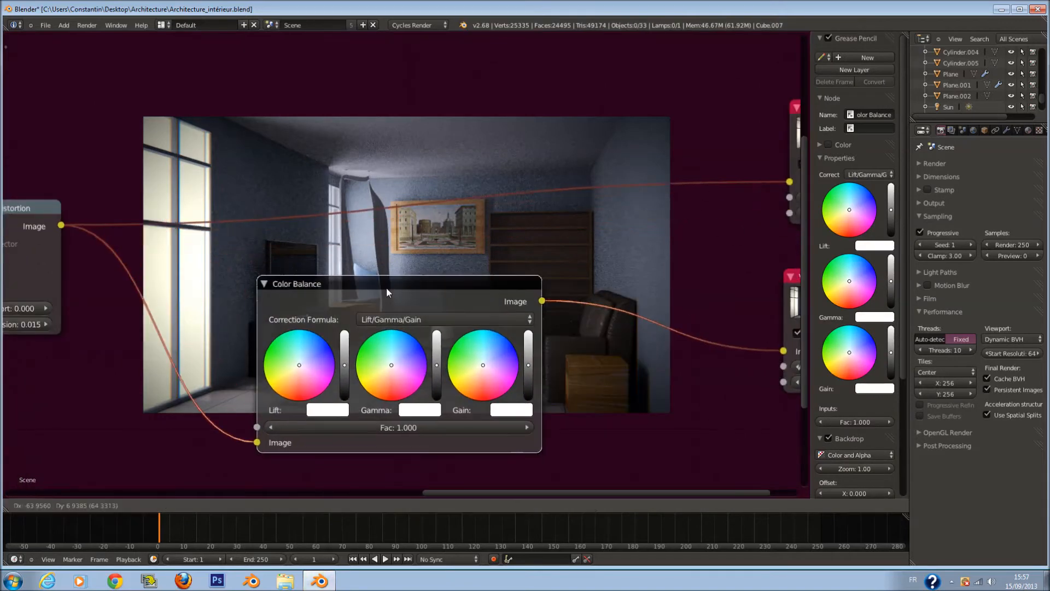
left_click(246, 258)
scroll(395, 272, "down", 2)
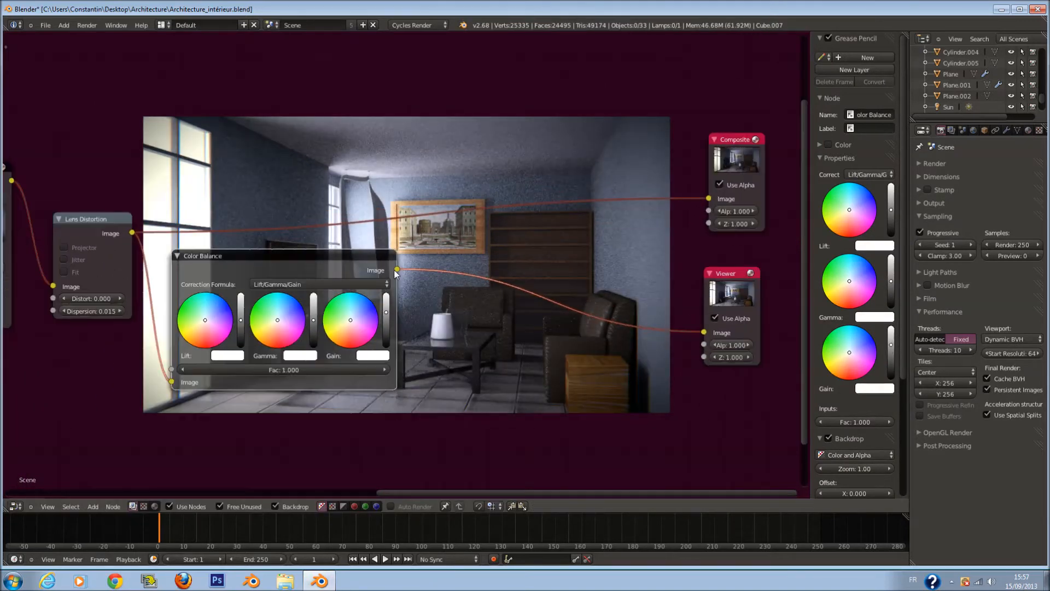
left_click_drag(715, 197, 710, 198)
scroll(458, 317, "up", 3)
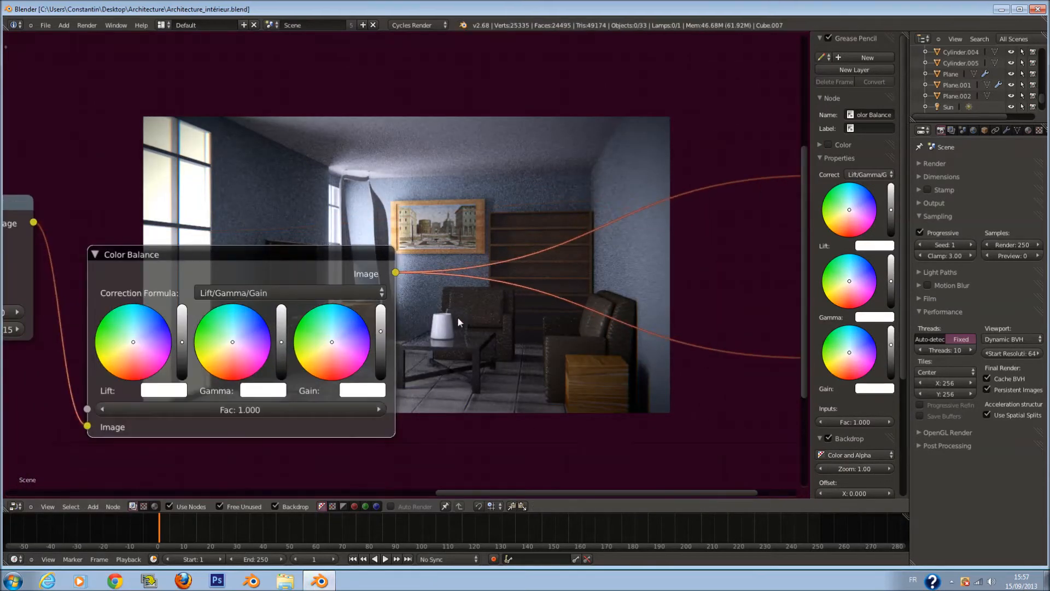
- Brighten the Color Balance Gain and shift its tint slightly toward warm yellow-orange
scroll(523, 256, "up", 2)
left_click(359, 284)
scroll(547, 334, "down", 2)
middle_click_drag(532, 324, 351, 159)
scroll(351, 159, "up", 1)
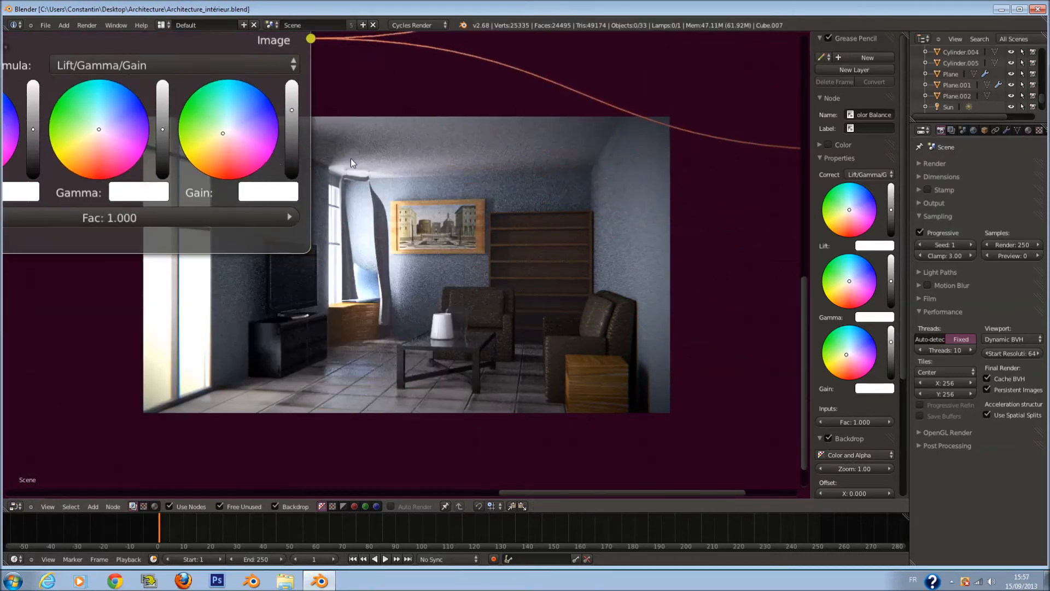
left_click(218, 139)
left_click_drag(291, 103, 291, 101)
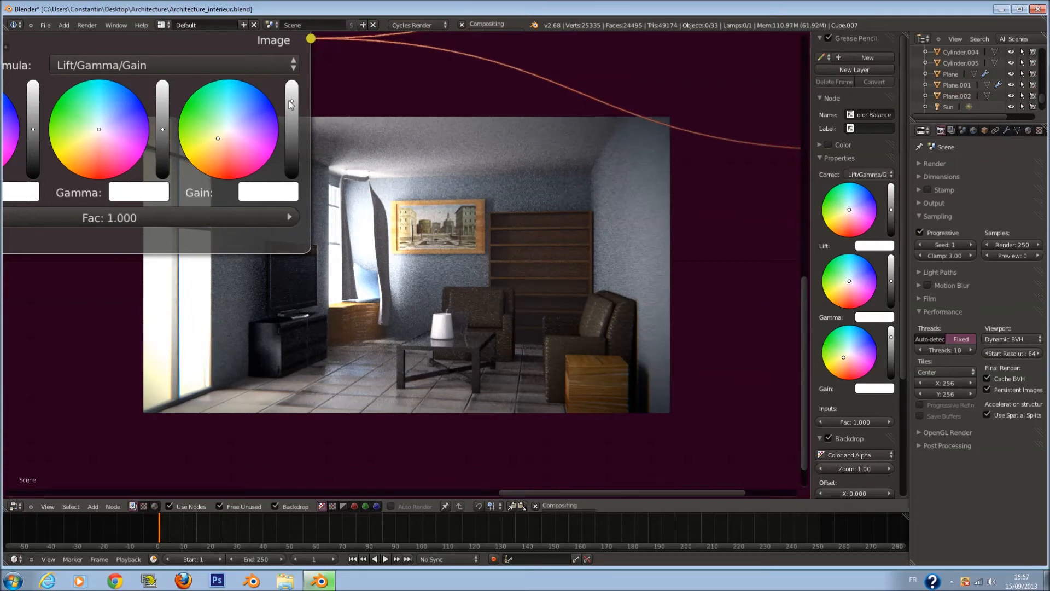
- Try magenta, red and green Gamma tints on the Color Balance node, and settle on a very faint blue
scroll(422, 172, "down", 6)
middle_click_drag(431, 203, 574, 200)
scroll(506, 261, "up", 3)
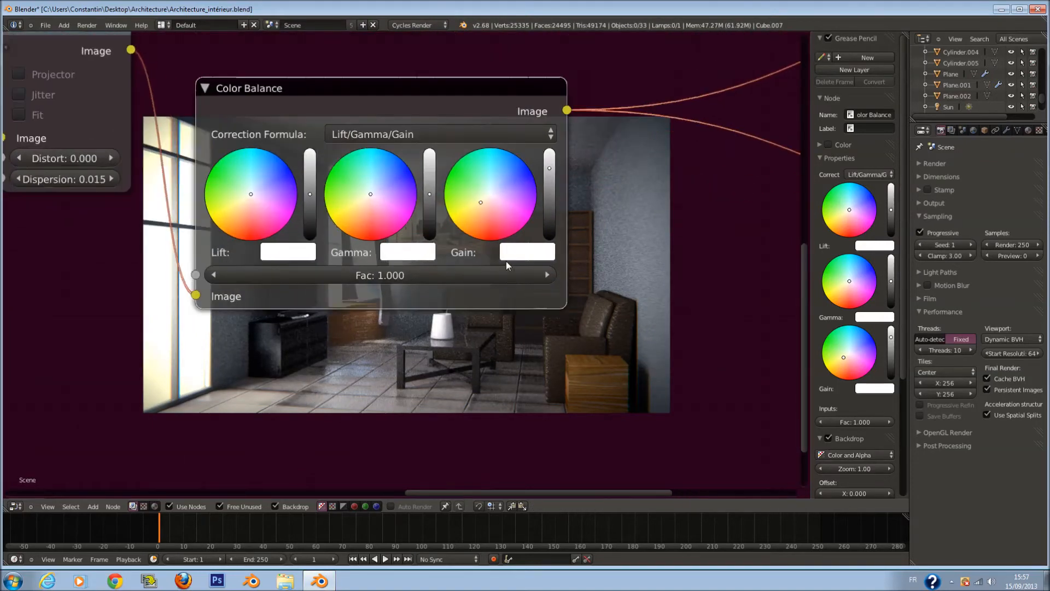
middle_click_drag(360, 185, 415, 80)
left_click(391, 53)
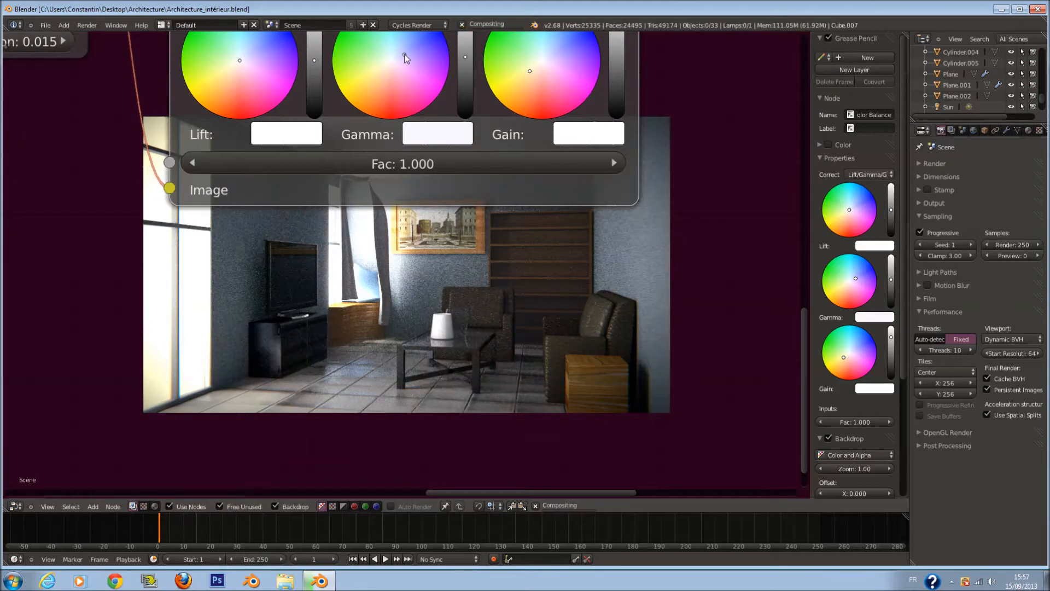
left_click(416, 62)
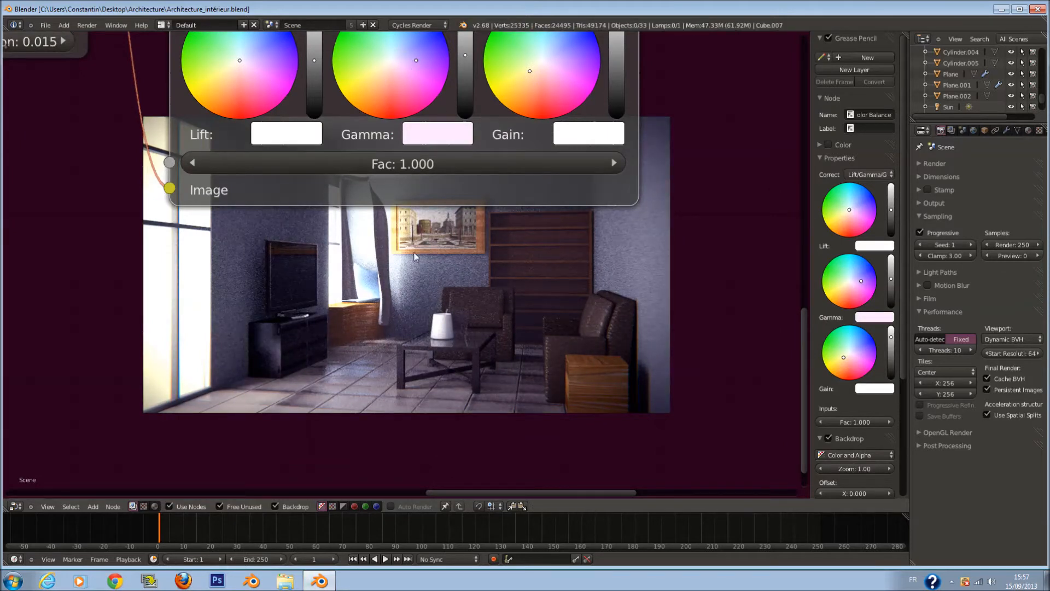
left_click_drag(385, 77, 391, 102)
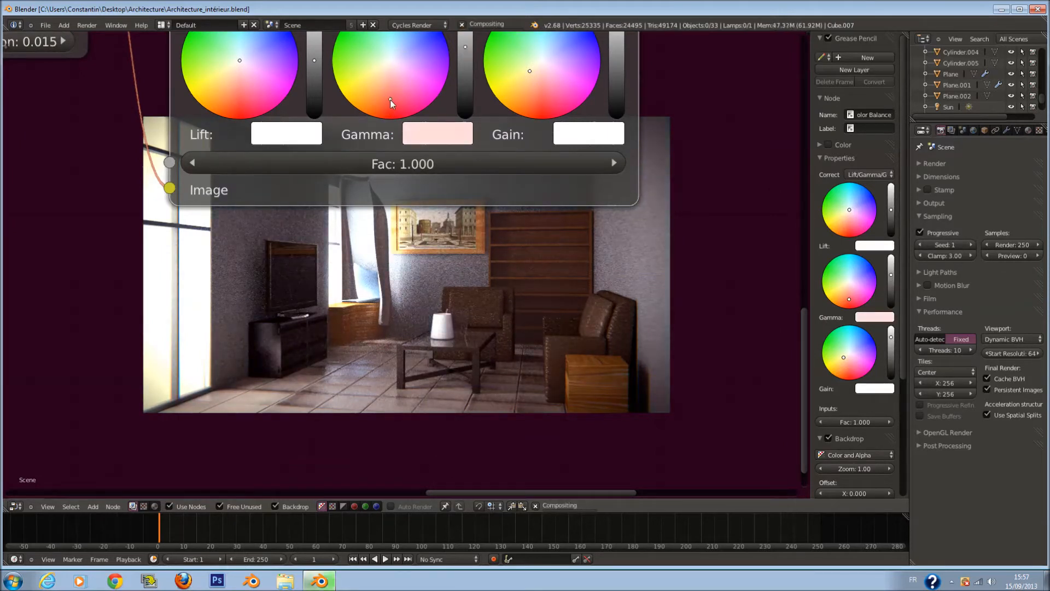
left_click(410, 44)
left_click(353, 54)
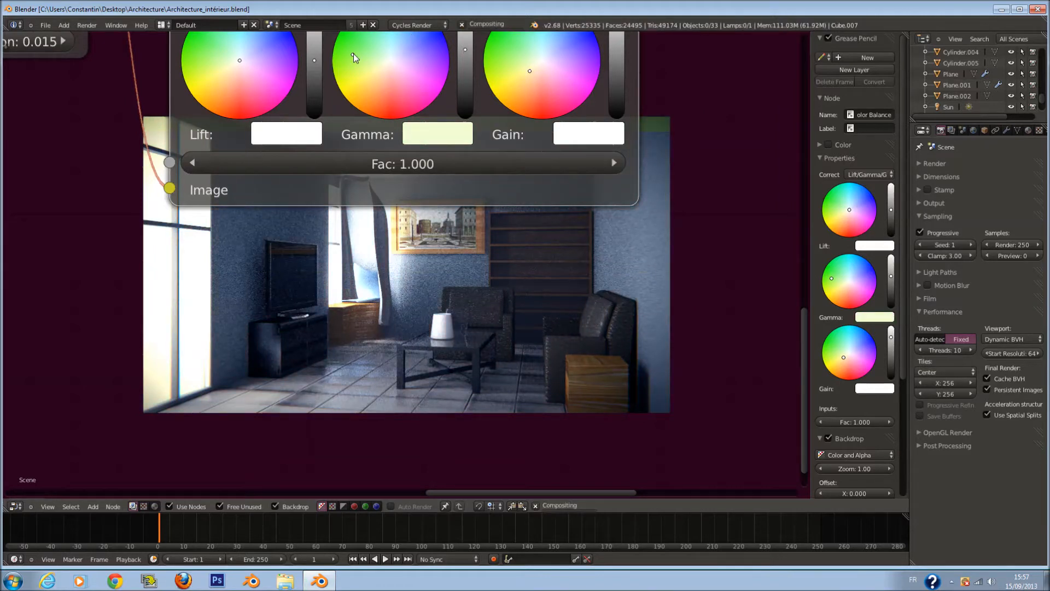
left_click(400, 58)
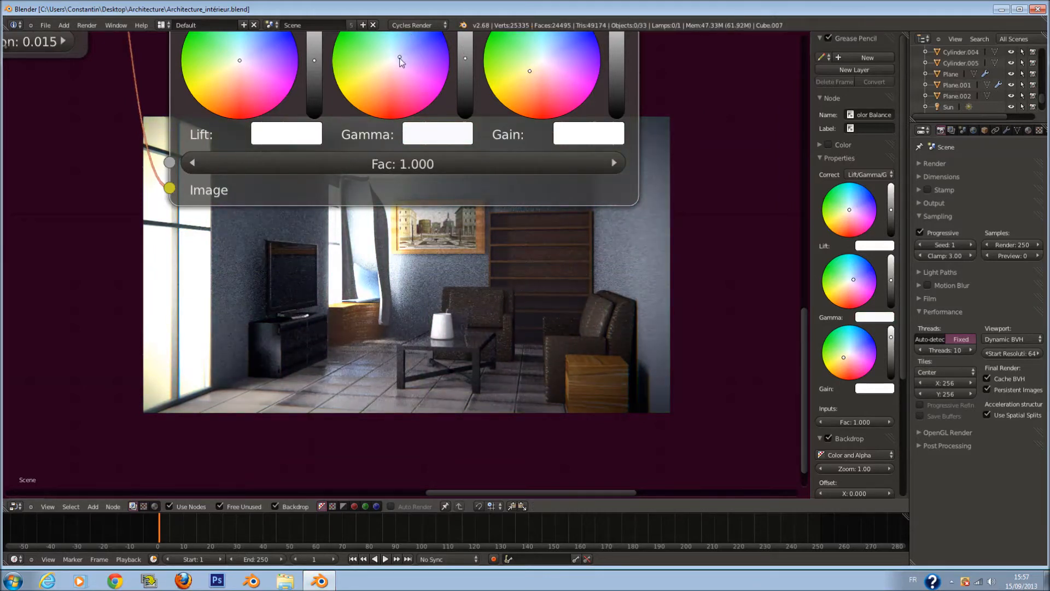
- Try yellow-green and other Lift tints on the Color Balance node, and settle on a light blue
left_click(232, 53)
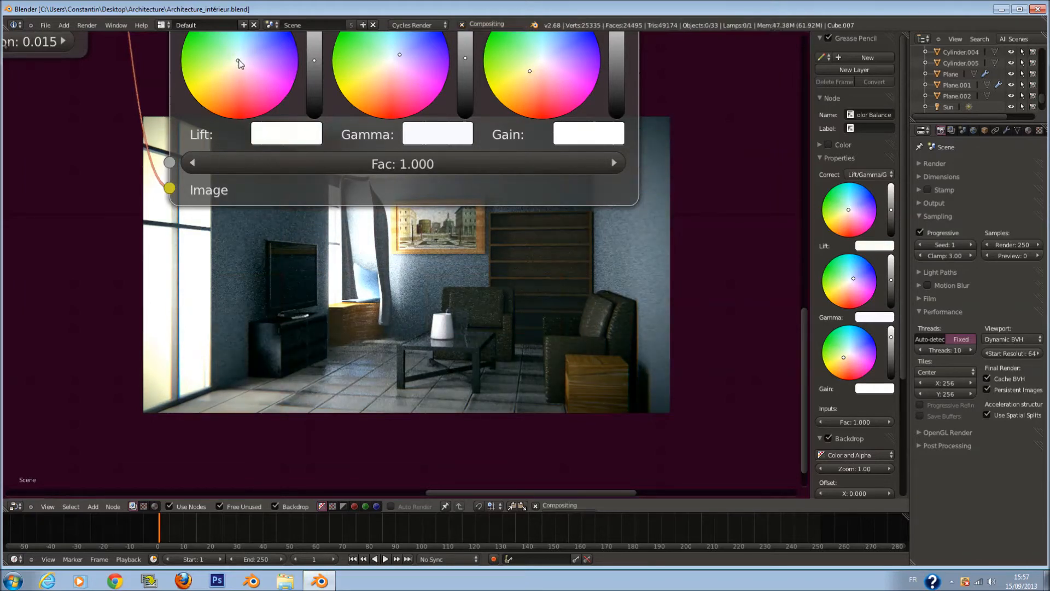
left_click(182, 67)
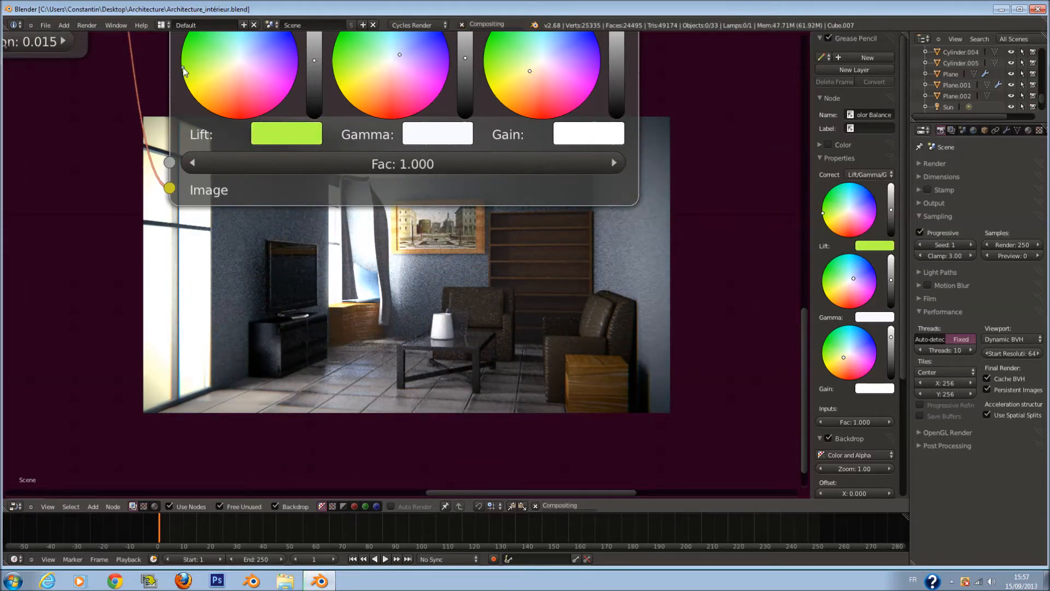
left_click(232, 74)
left_click(269, 53)
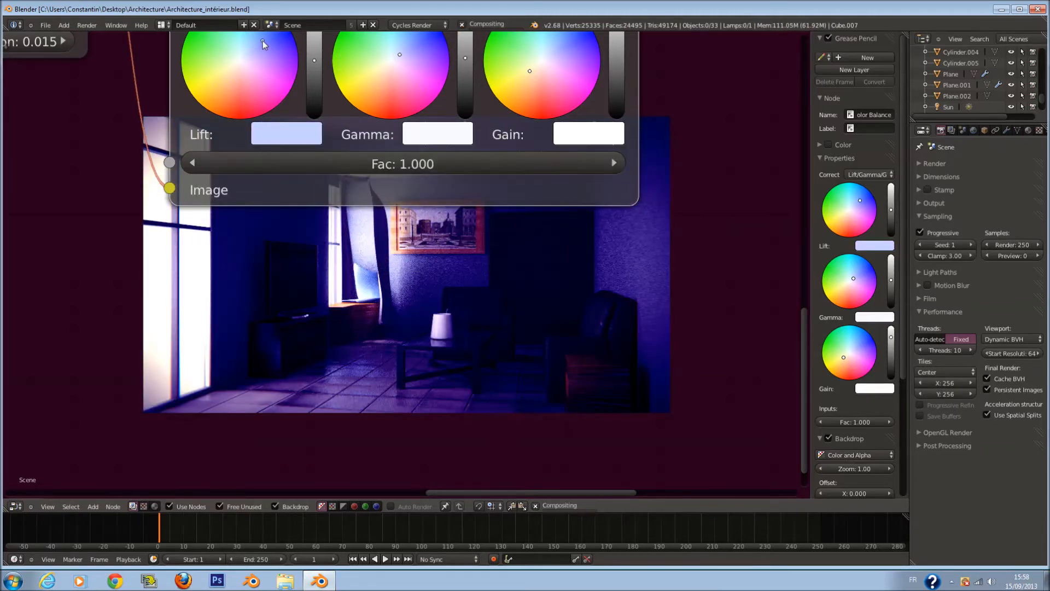
left_click(244, 48)
left_click(264, 41)
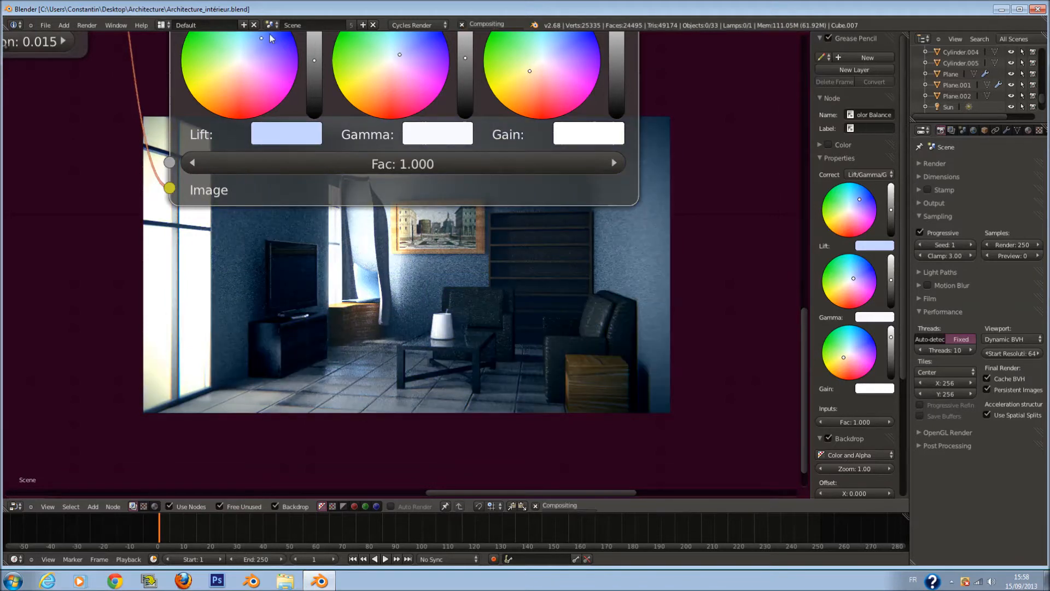
- Shift the Color Balance Gamma tint to a pale warm yellow and soften the Lift tint to a very pale blue
left_click(370, 62)
left_click(399, 68)
left_click(389, 74)
left_click(369, 64)
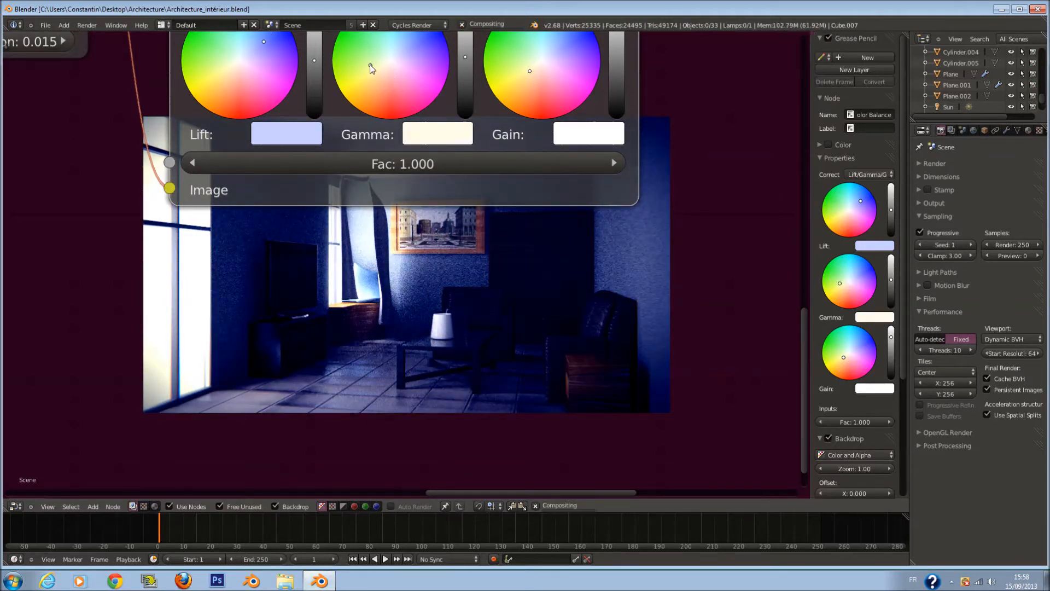
left_click(246, 52)
left_click(250, 49)
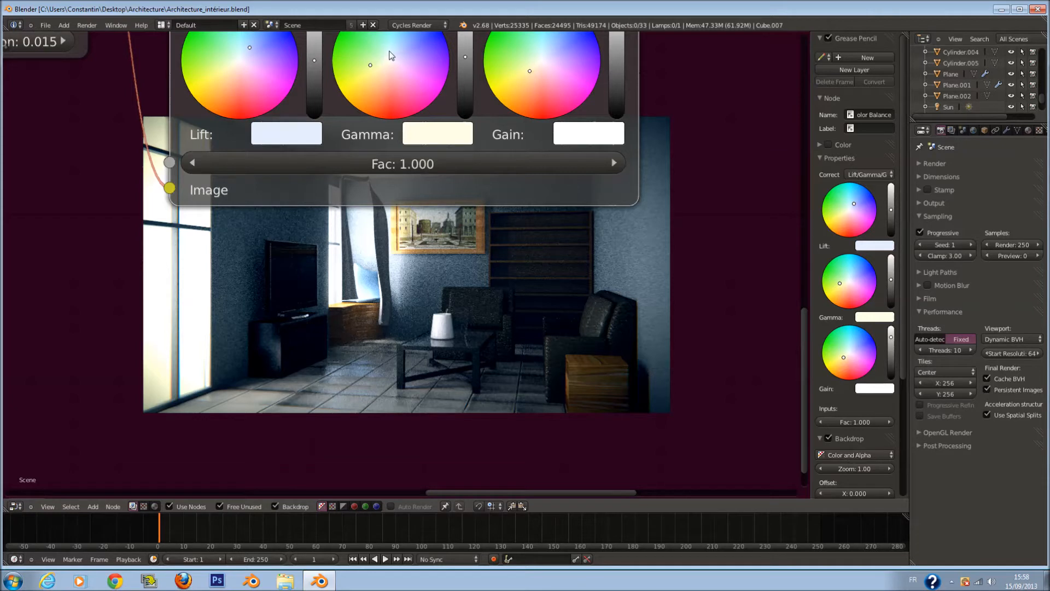
- Shift the Color Balance gamma tint to near-neutral white and move the gain tint closer to neutral
left_click(385, 69)
left_click(391, 80)
left_click(385, 77)
left_click(538, 71)
left_click(385, 59)
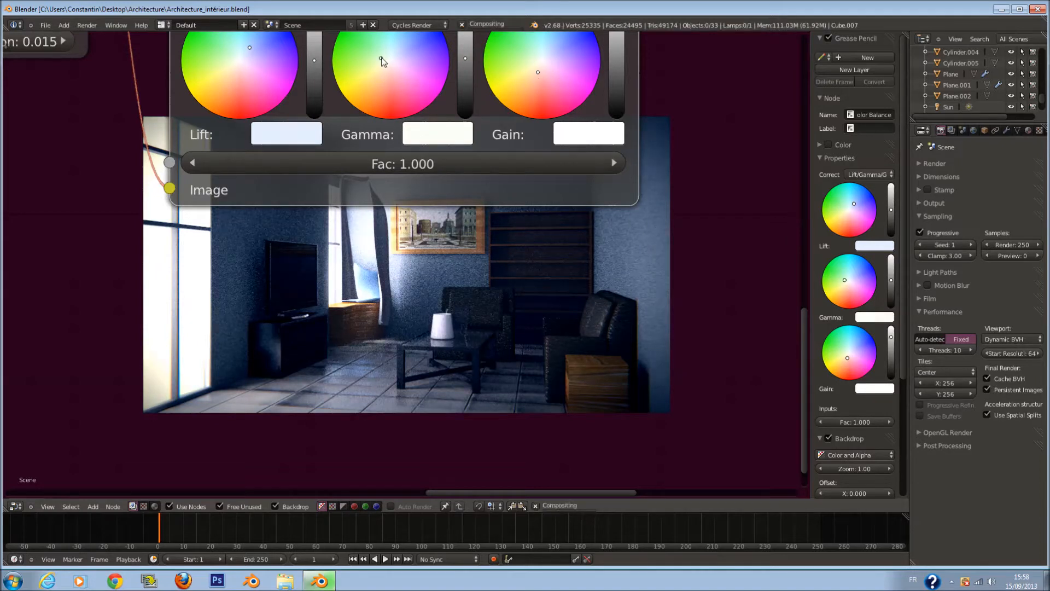
- Change the Color Balance lift tint from pale blue to a warm cream and give gamma a slight pale blue tint
left_click(233, 57)
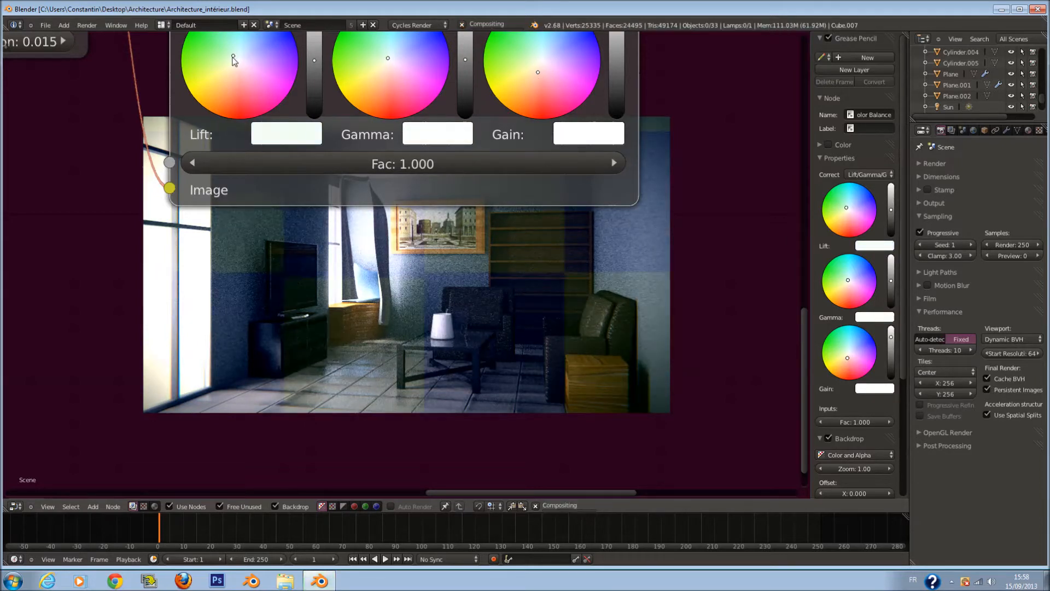
left_click(230, 64)
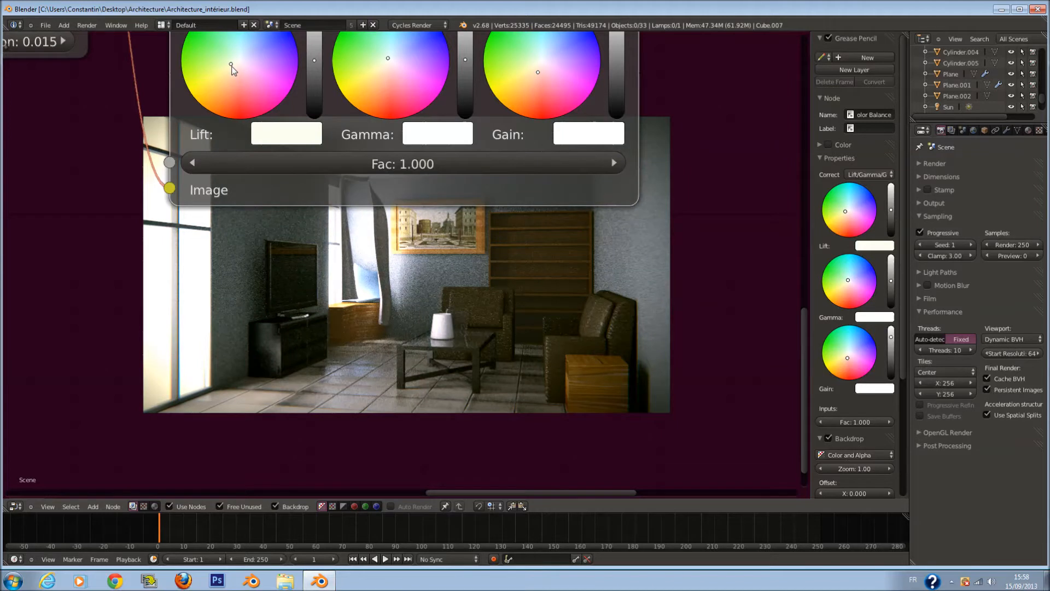
left_click(233, 67)
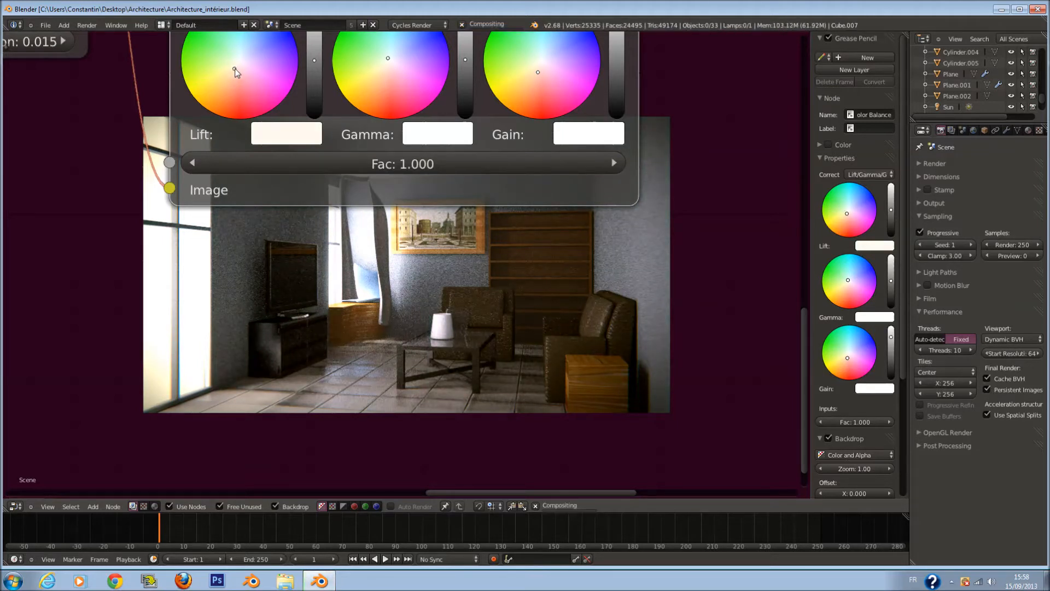
left_click(390, 57)
scroll(497, 209, "down", 4)
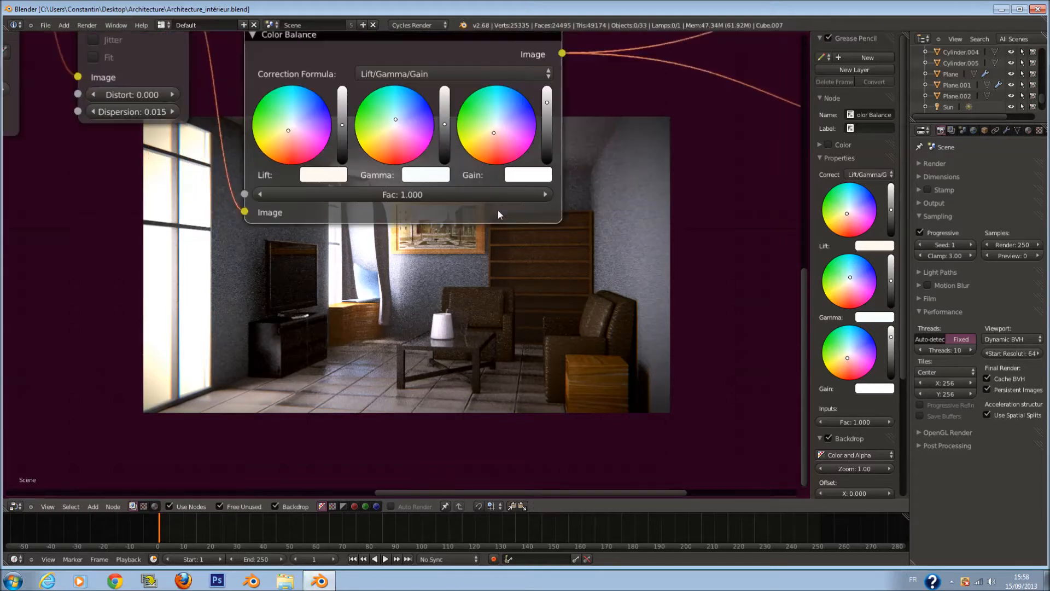
- Add a Mix node between Color Balance and the Viewer, and link Lens Distortion's image output to its first image input
scroll(347, 254, "up", 3)
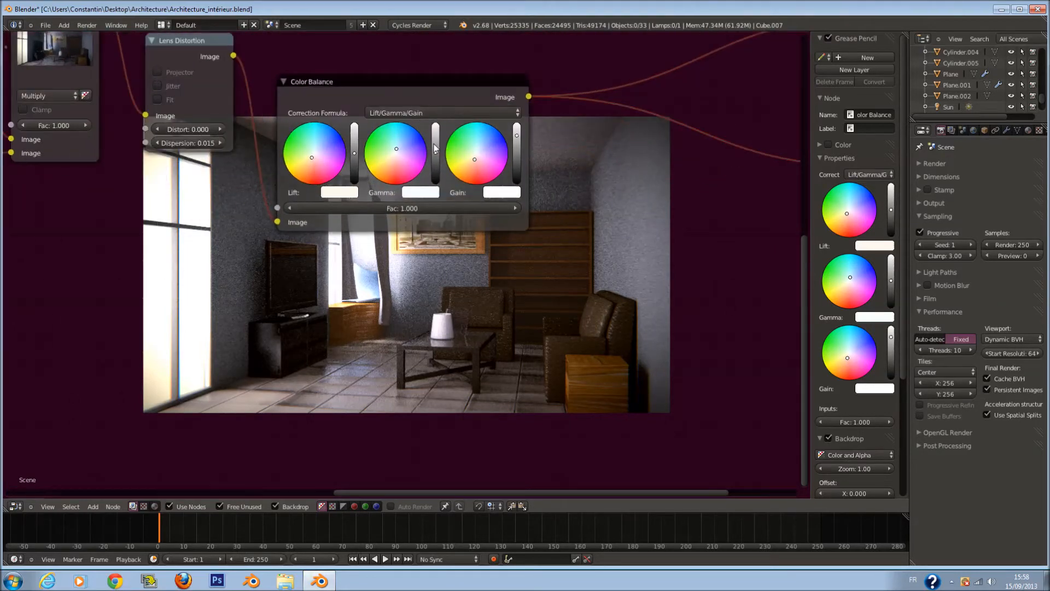
scroll(411, 88, "up", 3)
key("shift+a")
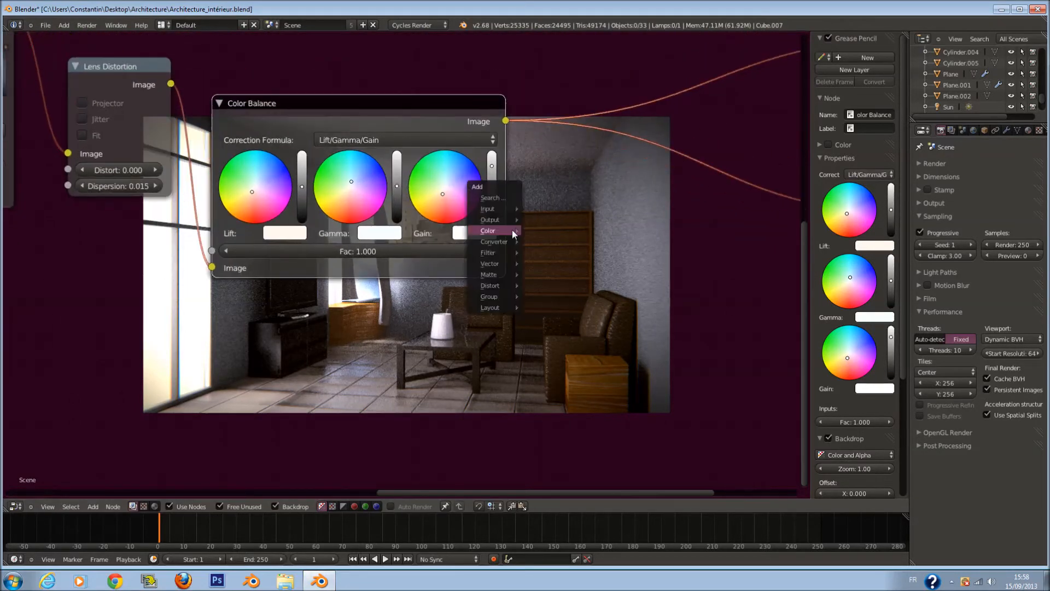
left_click(540, 230)
left_click(585, 123)
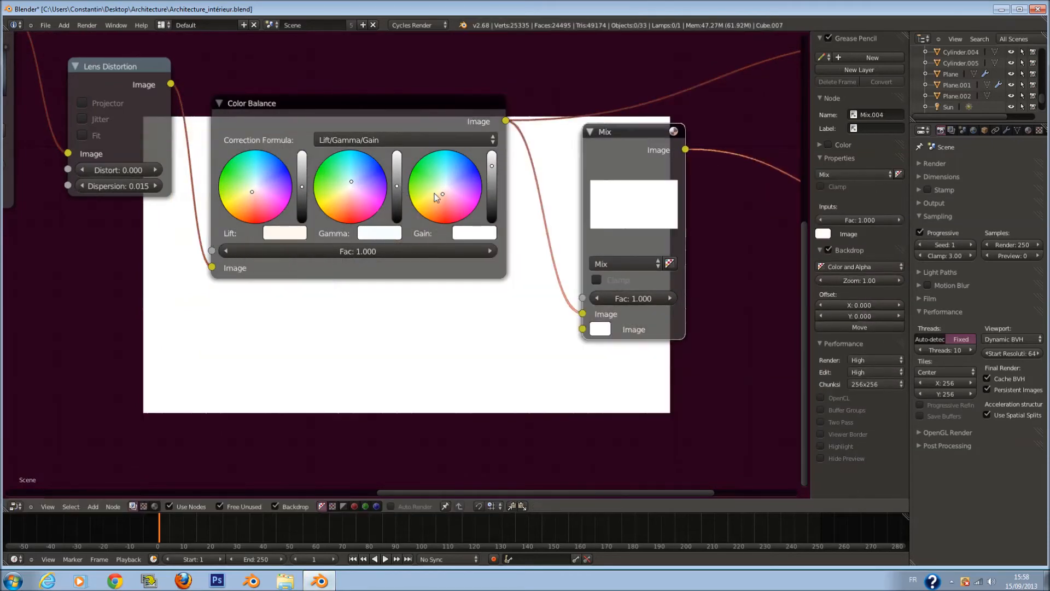
left_click_drag(172, 83, 583, 328)
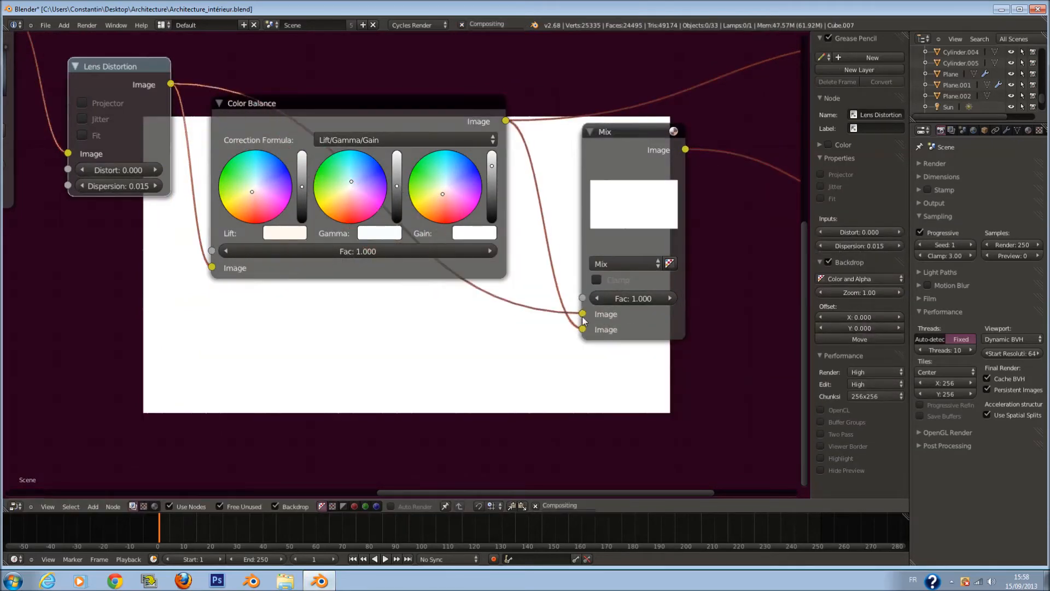
- Fine-tune the Color Balance wheels, nudging gamma slightly bluer and settling lift on a warm cream tint
scroll(620, 287, "up", 1)
scroll(471, 241, "up", 1)
left_click_drag(455, 184, 451, 183)
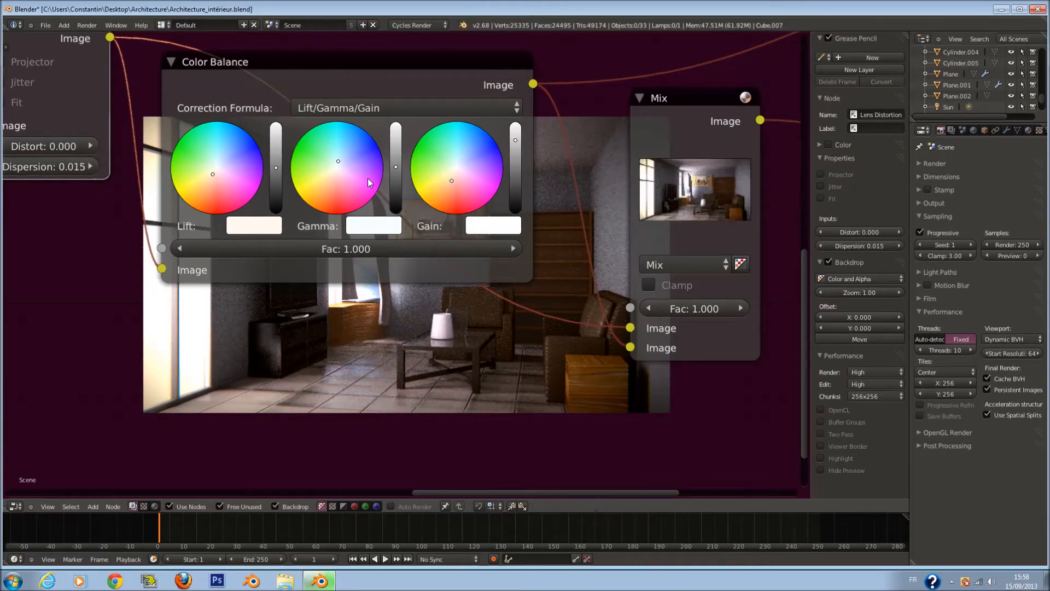
left_click_drag(335, 157, 340, 159)
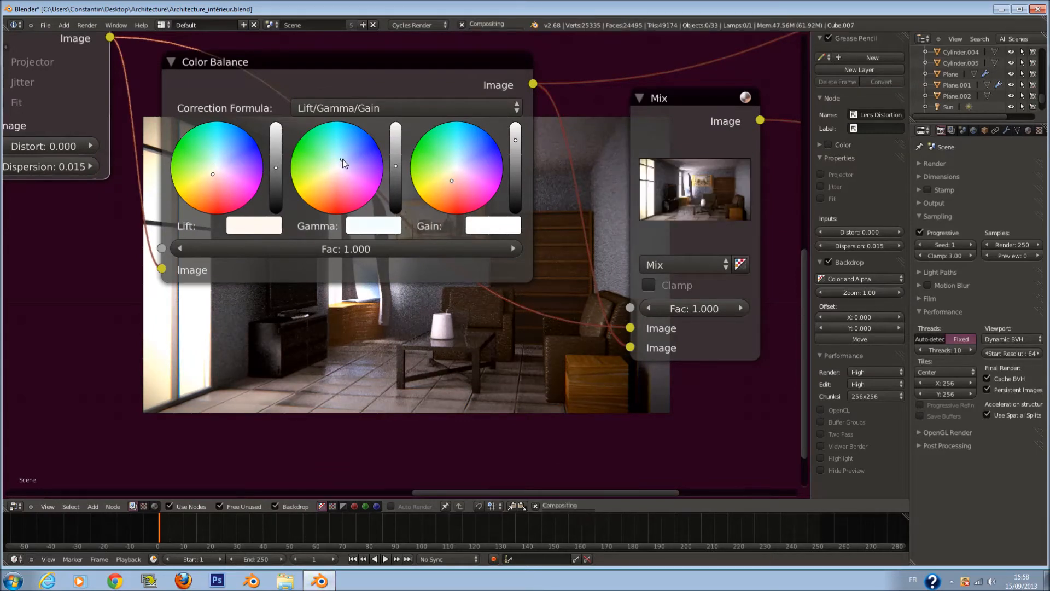
left_click_drag(211, 174, 210, 176)
left_click_drag(209, 172, 208, 168)
middle_click_drag(235, 192, 233, 107)
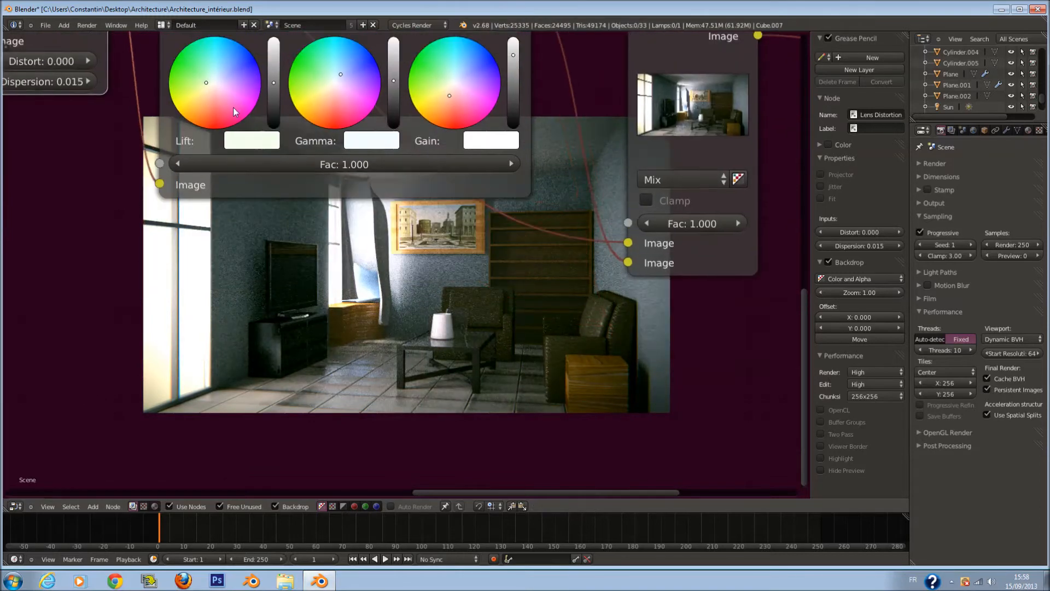
left_click_drag(214, 91, 208, 91)
- Shift the Color Balance gain tint toward yellow and push gamma slightly further toward blue
scroll(210, 93, "down", 4)
middle_click_drag(450, 224, 353, 300)
scroll(349, 309, "up", 2)
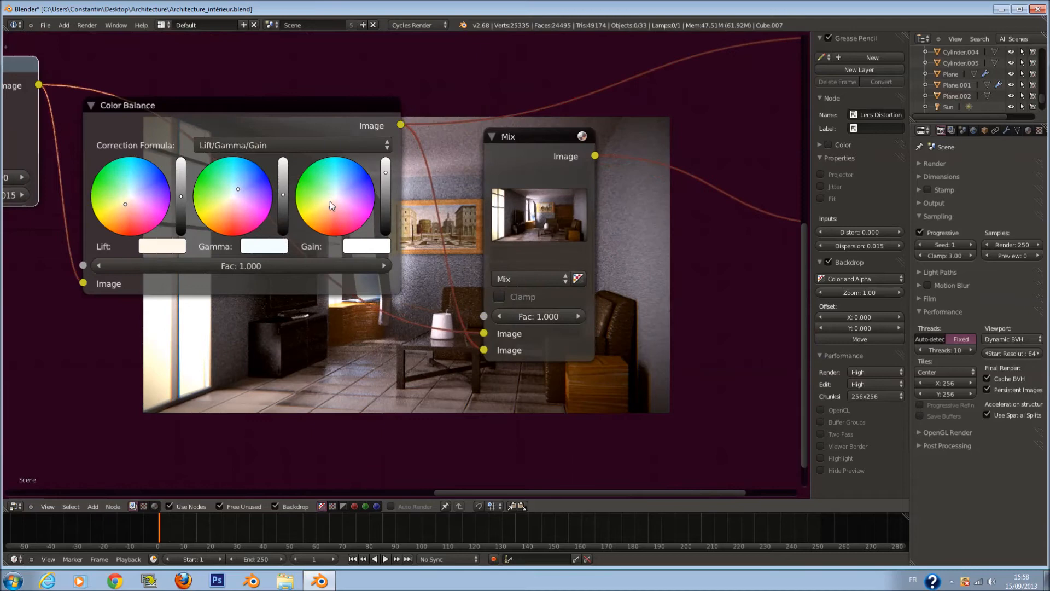
left_click(327, 199)
middle_click_drag(310, 237, 369, 187)
scroll(370, 188, "up", 1)
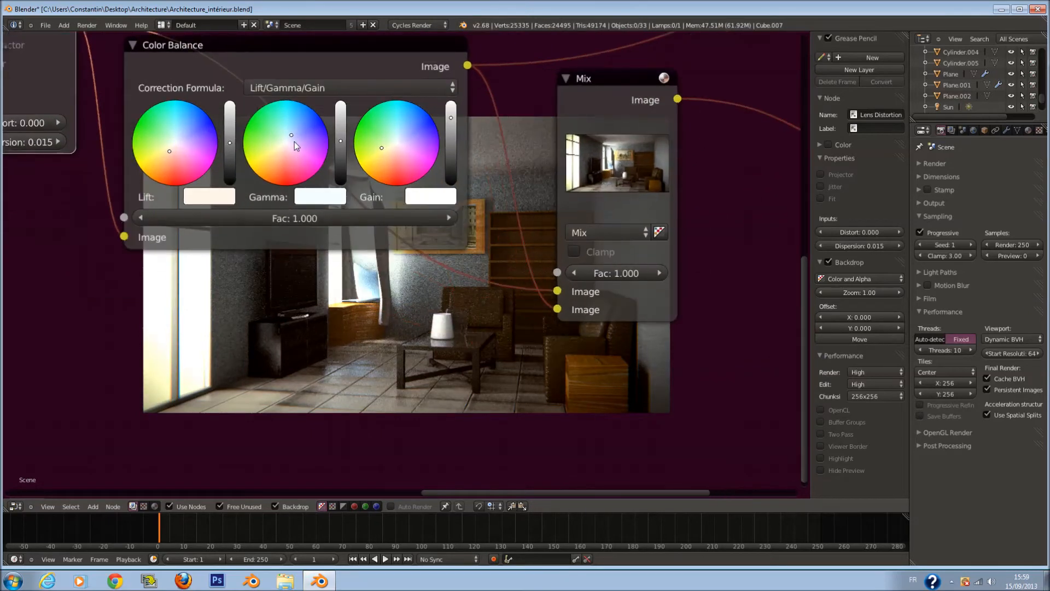
left_click_drag(291, 136, 293, 133)
- Set the factor of the Mix node that follows Color Balance to 0.8
scroll(461, 275, "down", 1)
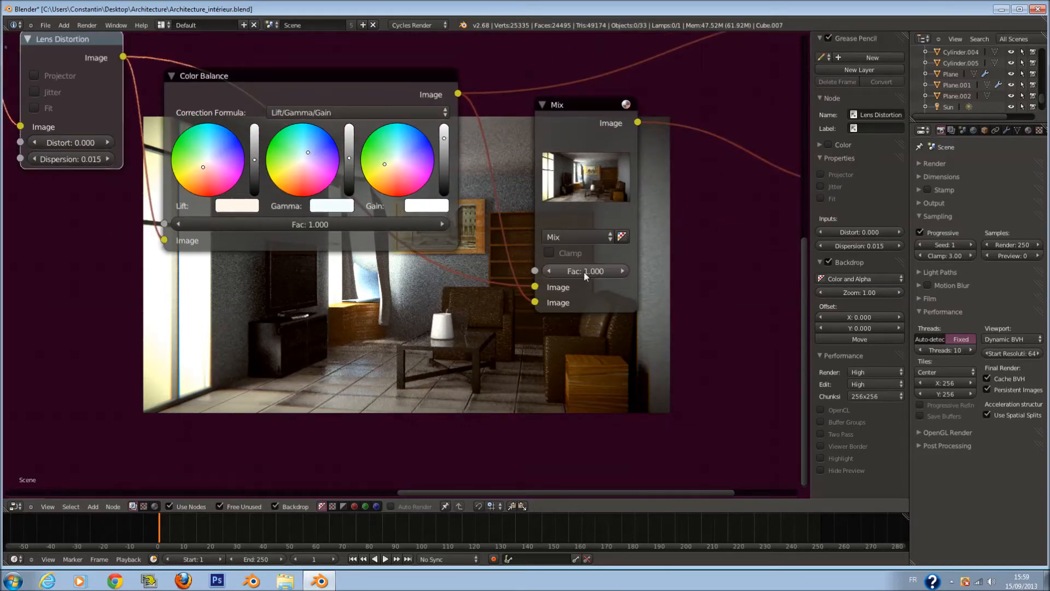
type("0.8")
key("Return")
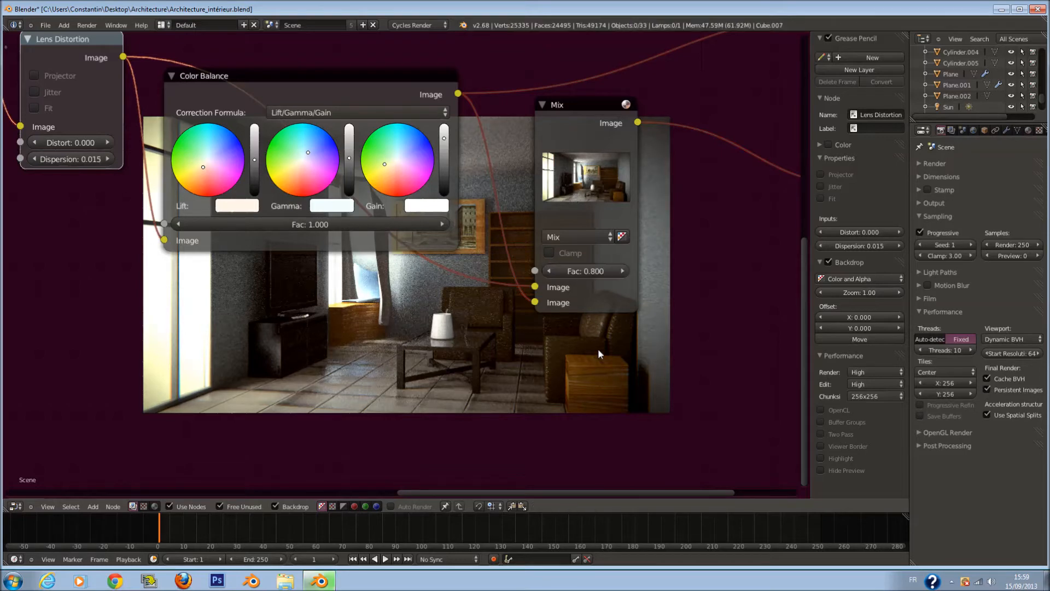
- Raise the Color Balance gain and lift brightness, lower the gamma brightness, and save the file
scroll(598, 349, "down", 1)
scroll(424, 131, "up", 1)
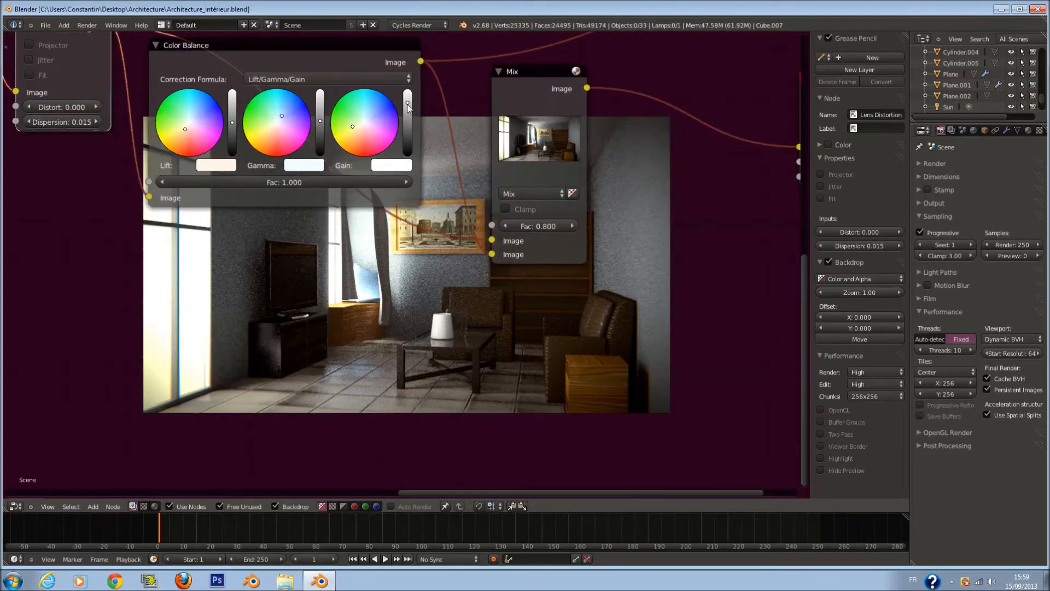
left_click_drag(402, 102, 409, 98)
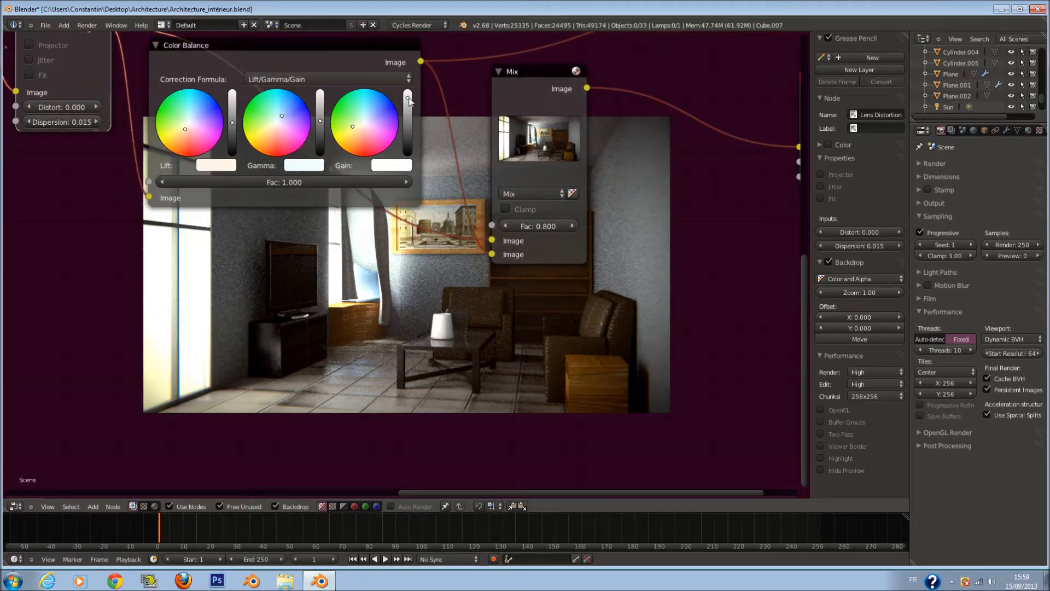
left_click_drag(322, 123, 320, 111)
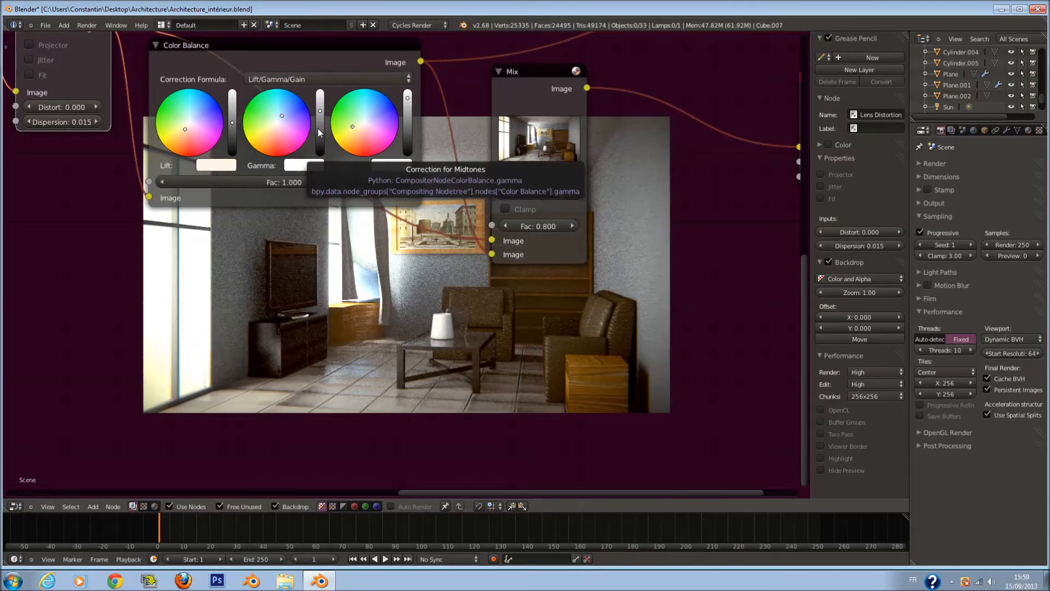
left_click_drag(320, 118, 320, 135)
left_click_drag(233, 123, 234, 113)
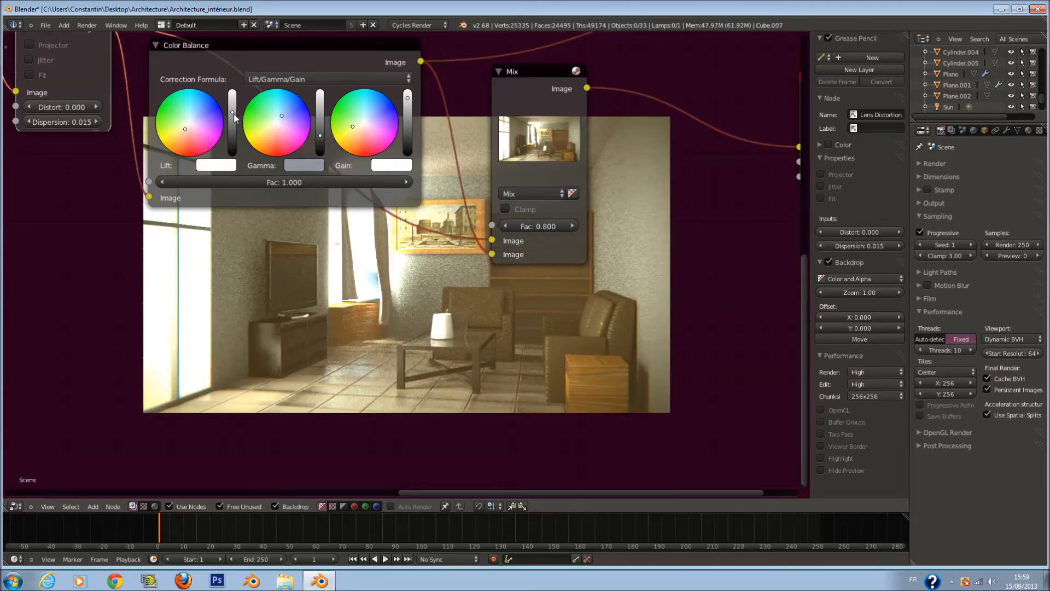
key("ctrl+s")
middle_click_drag(332, 155, 365, 94)
left_click(367, 90)
- Try a brighter Color Balance gamma together with a much darker lift
scroll(365, 94, "up", 1)
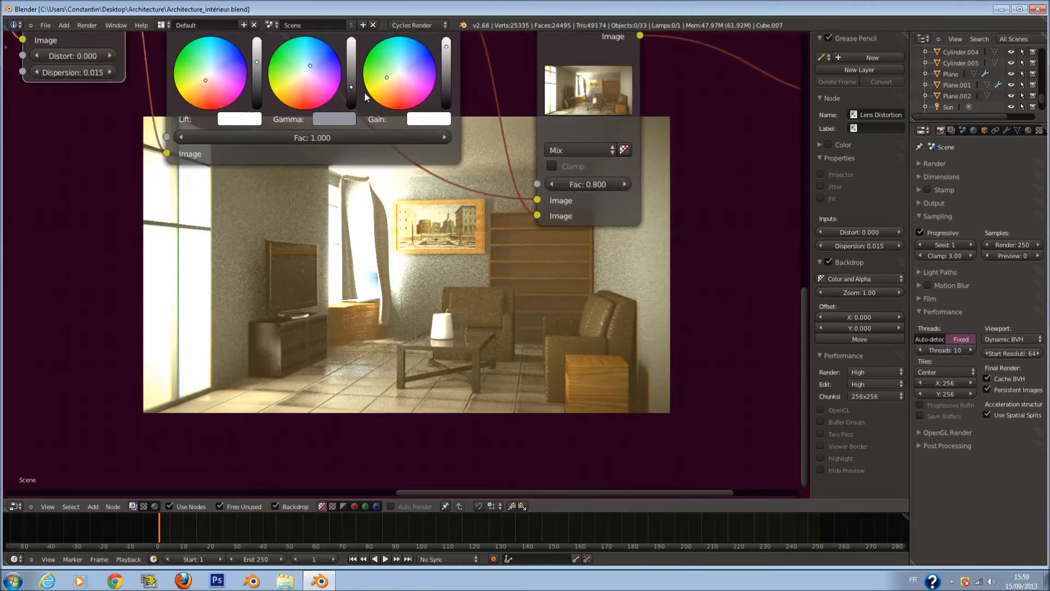
left_click_drag(356, 79, 356, 74)
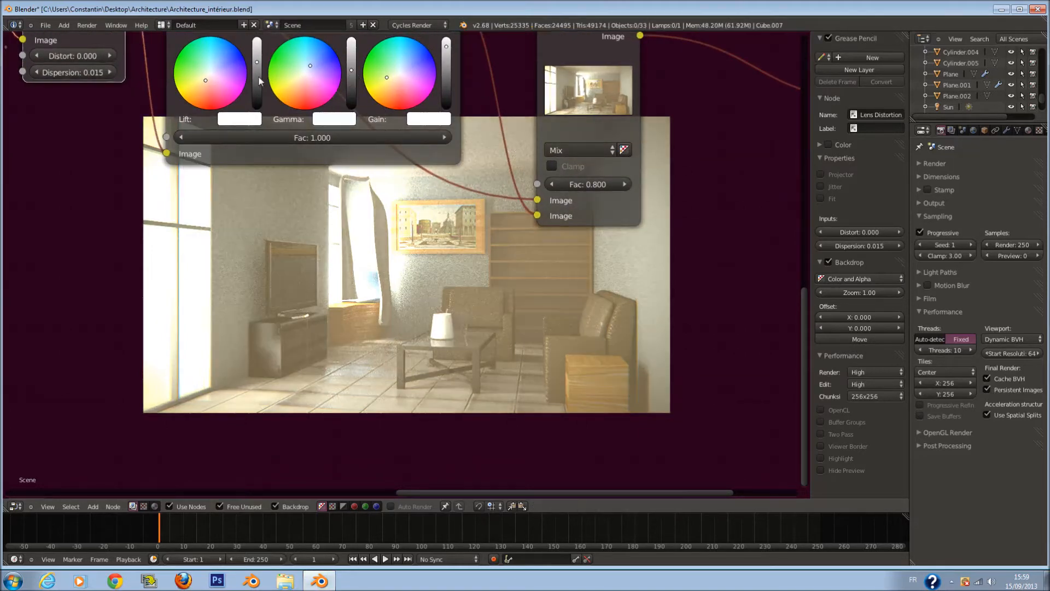
left_click(258, 75)
left_click_drag(258, 75, 257, 80)
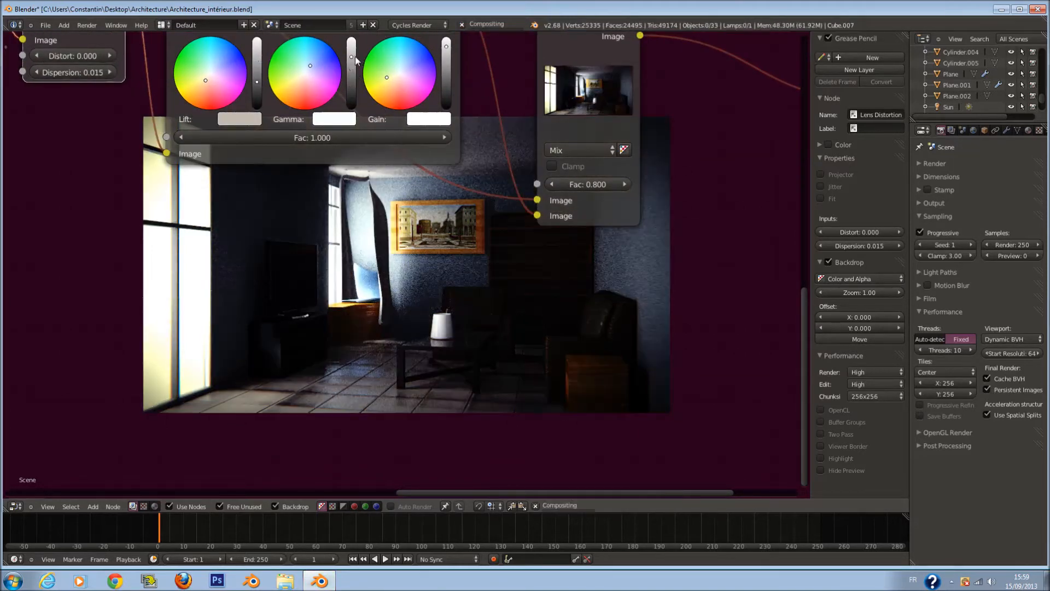
- Rebalance the Color Balance brightness with gamma slightly below neutral and lift slightly above neutral
left_click_drag(353, 58, 352, 81)
left_click(259, 71)
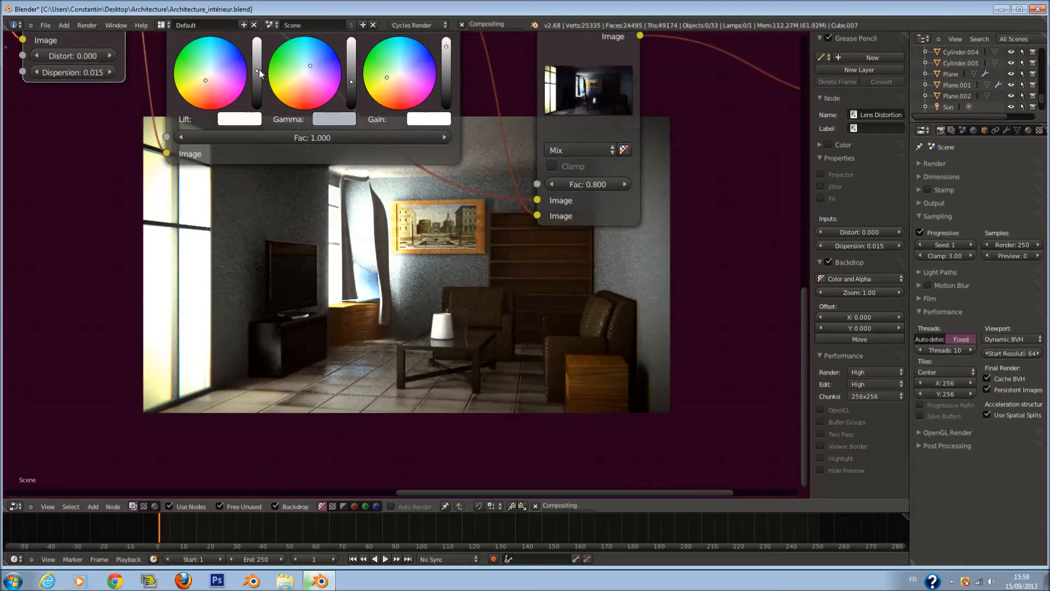
left_click_drag(259, 67, 258, 75)
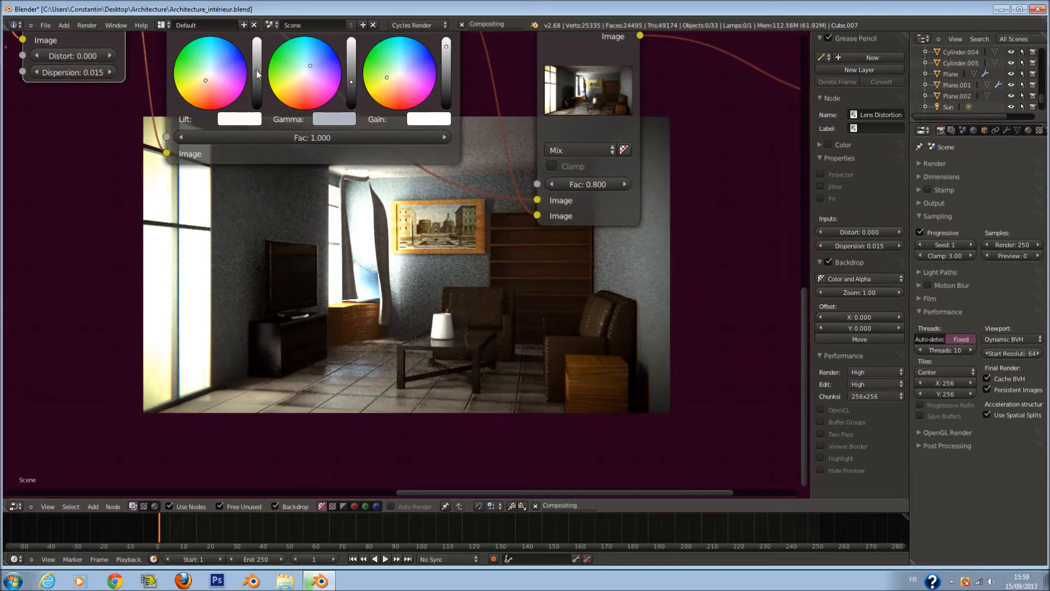
left_click_drag(256, 70, 257, 68)
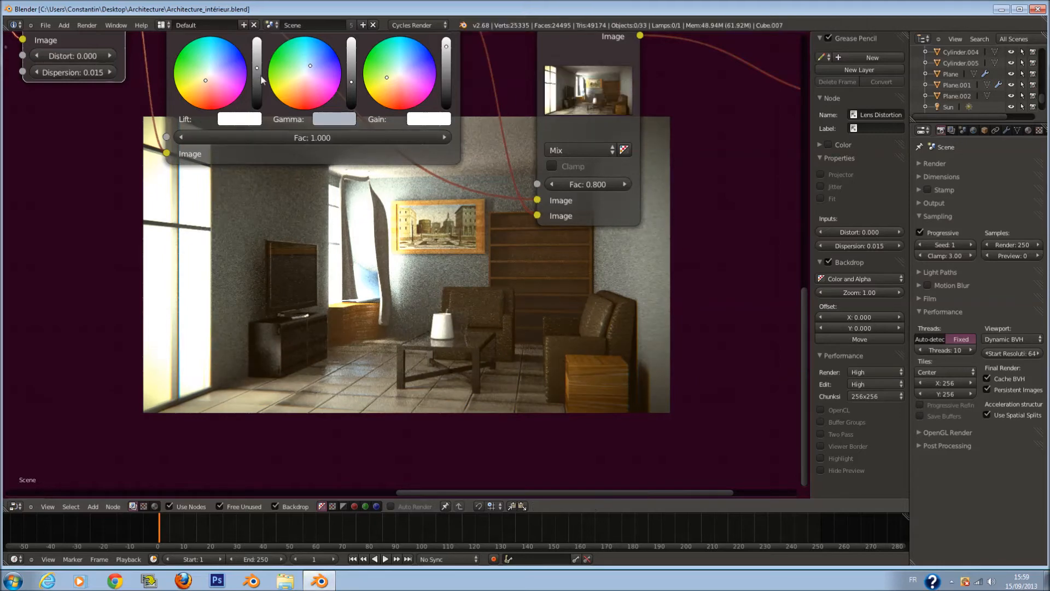
left_click_drag(258, 70, 258, 69)
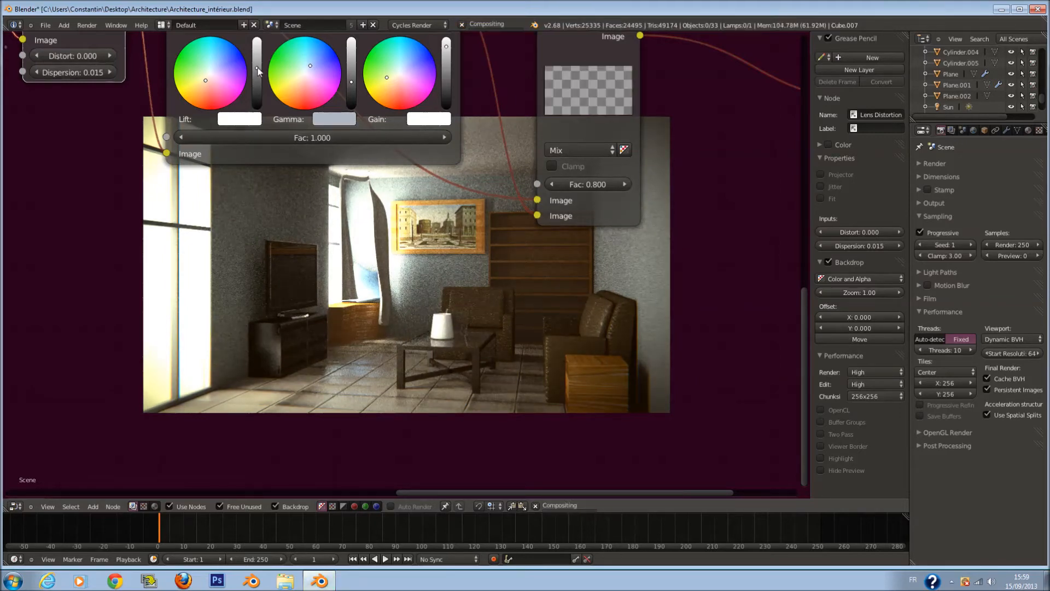
left_click_drag(354, 82, 353, 78)
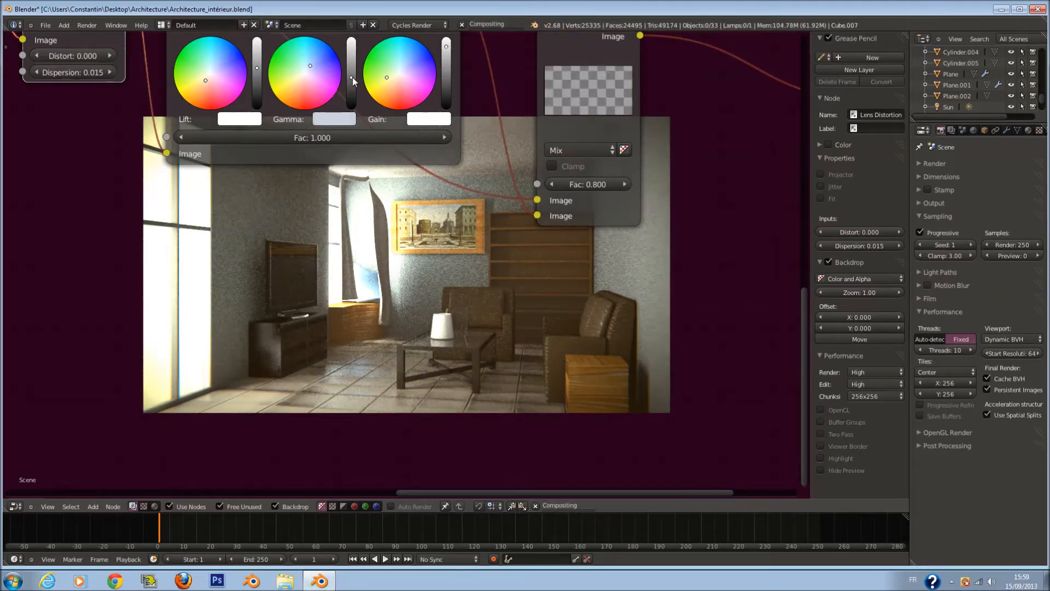
- Save over the blend file and link the Mix node's image output to the Composite node
scroll(357, 87, "down", 3)
scroll(417, 183, "down", 1)
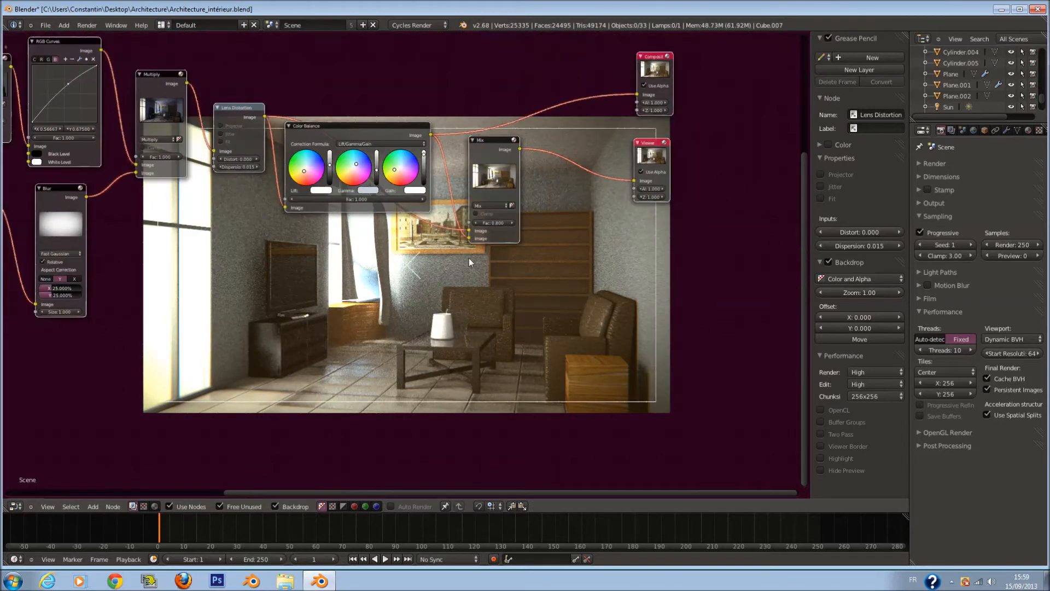
scroll(469, 258, "up", 2)
key("ctrl+s")
left_click(494, 257)
left_click_drag(552, 118, 701, 54)
scroll(402, 170, "down", 3)
middle_click_drag(402, 169, 521, 282)
scroll(438, 307, "down", 2)
middle_click_drag(353, 324, 418, 321)
key("a")
key("a")
key("b")
key("Escape")
- Name the separate, unlinked node group Clarté and save over the blend file
scroll(323, 164, "up", 5)
middle_click_drag(335, 113, 482, 191)
scroll(409, 169, "up", 3)
scroll(317, 134, "up", 3)
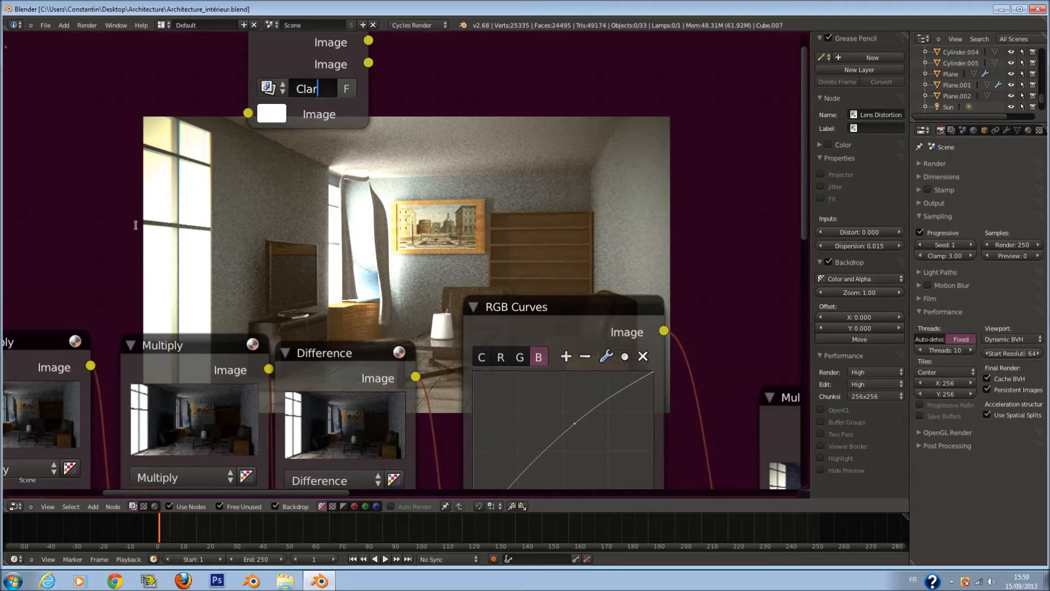
scroll(528, 422, "down", 7)
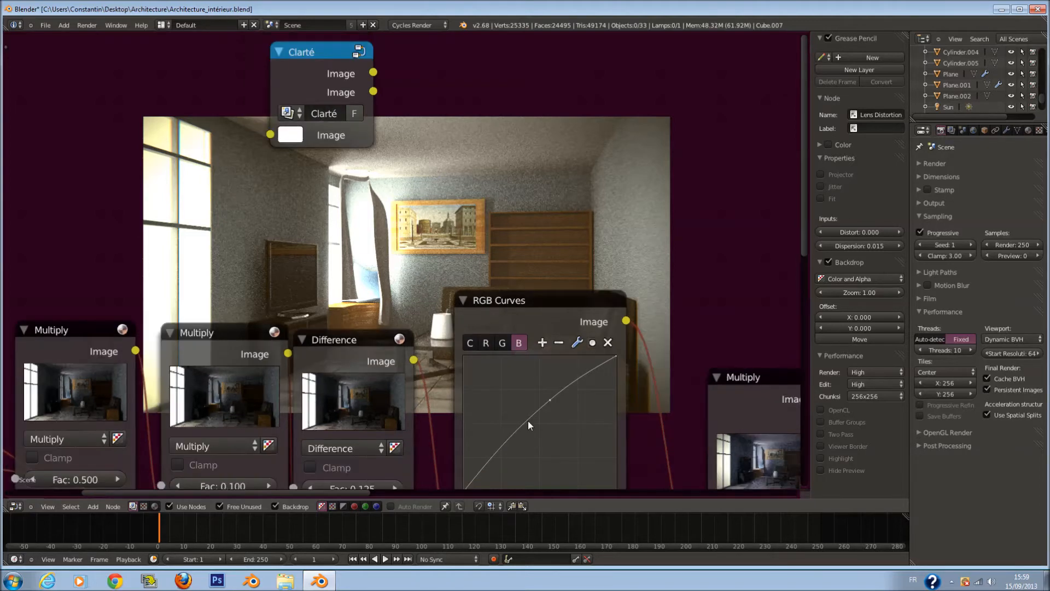
middle_click_drag(535, 396, 392, 353)
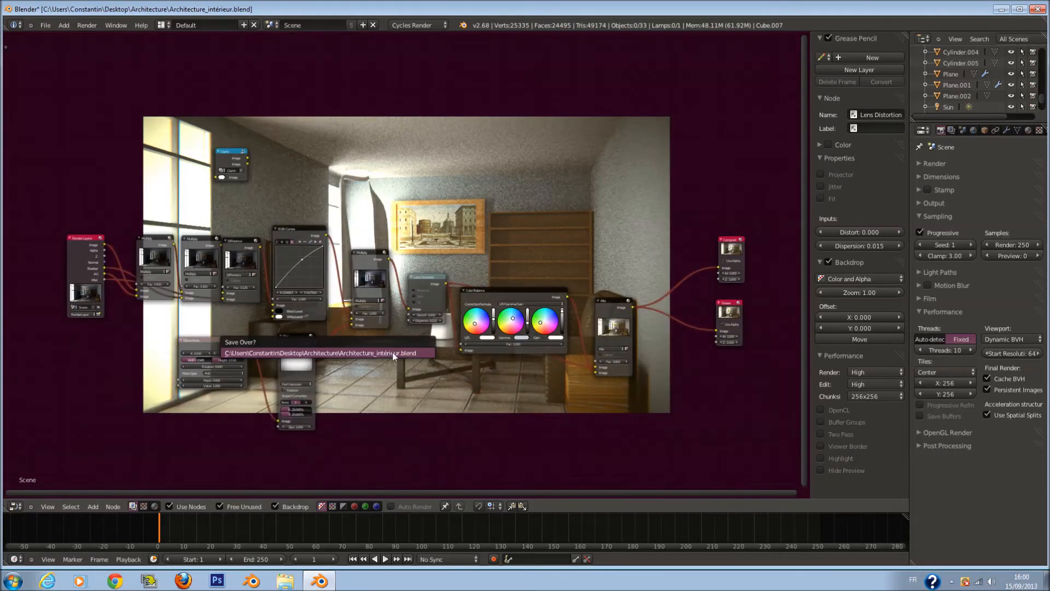
- Try grouping all effect nodes between Render Layers and the output nodes, saving over the blend file
key("b")
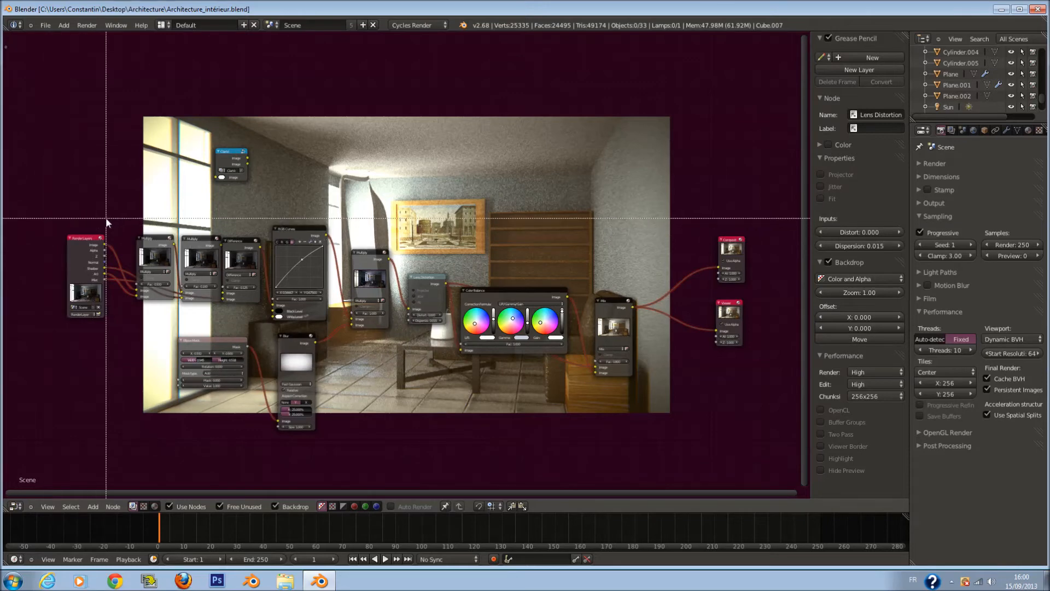
left_click_drag(136, 208, 629, 428)
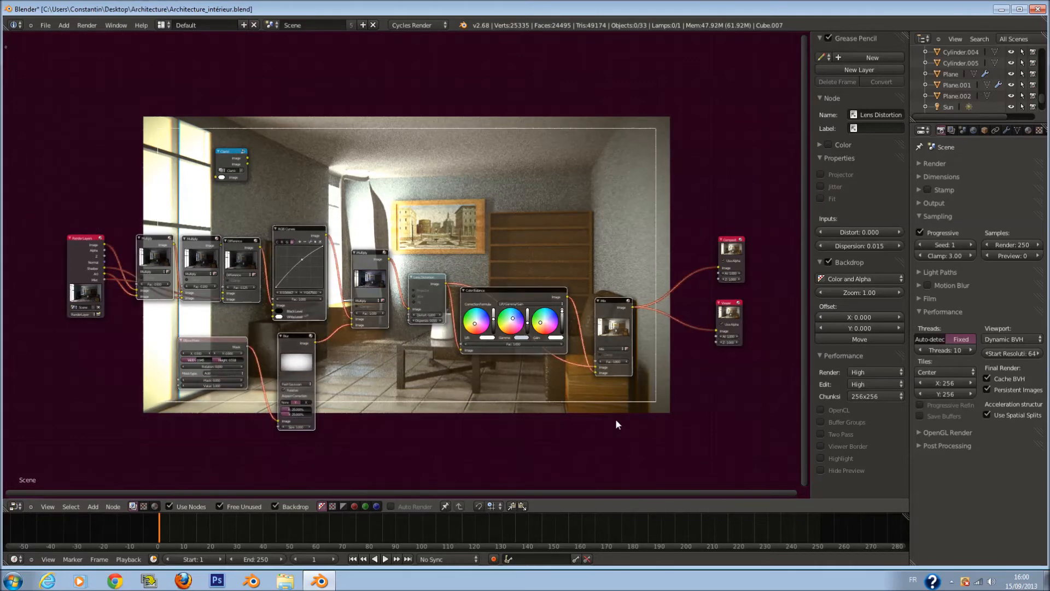
key("ctrl+g")
key("Tab")
middle_click_drag(344, 305, 355, 303)
key("ctrl+s")
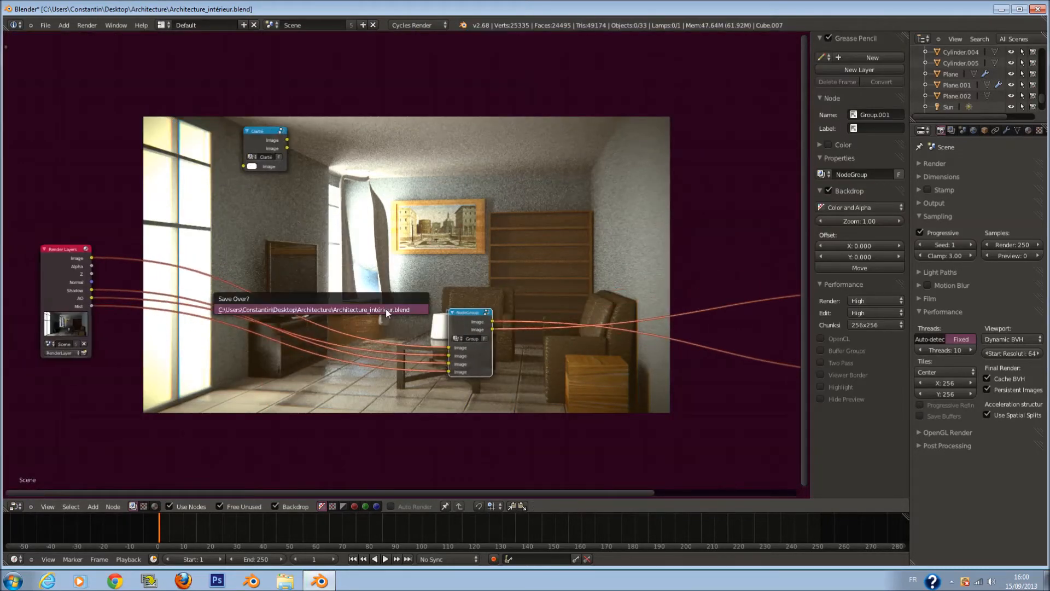
left_click(386, 309)
scroll(394, 314, "up", 1)
scroll(540, 343, "down", 1)
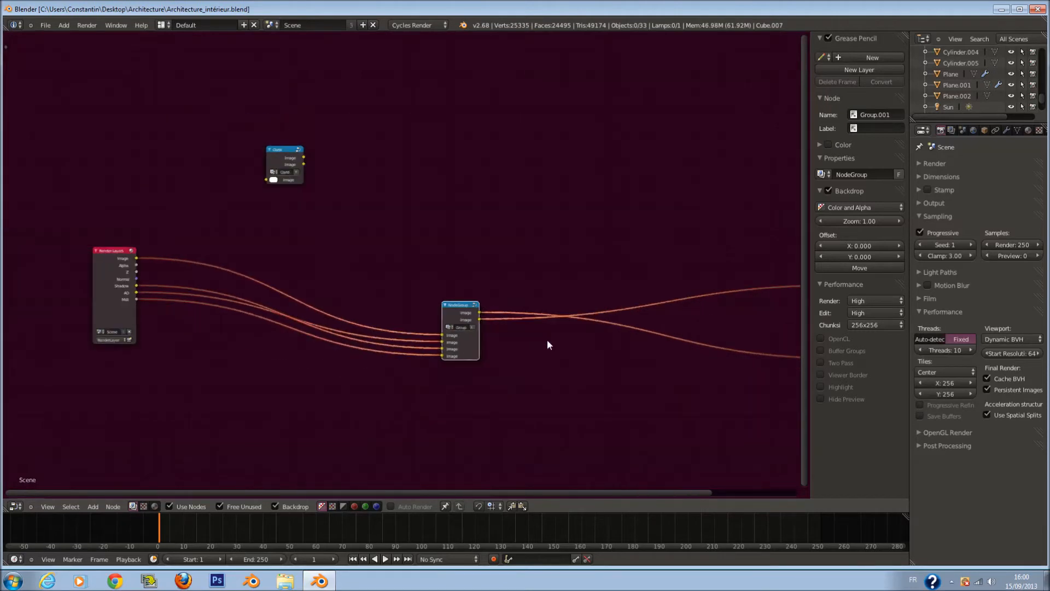
key("alt+g")
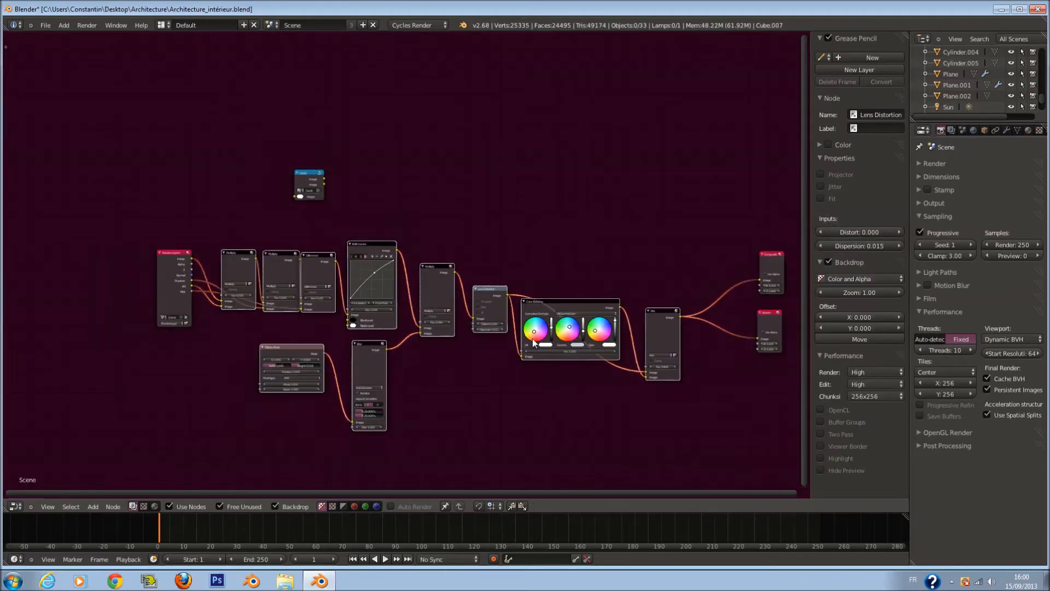
- Move the Composite and Viewer nodes farther from the Mix node and clear the node selection
scroll(307, 292, "down", 1)
middle_click_drag(755, 284, 576, 269)
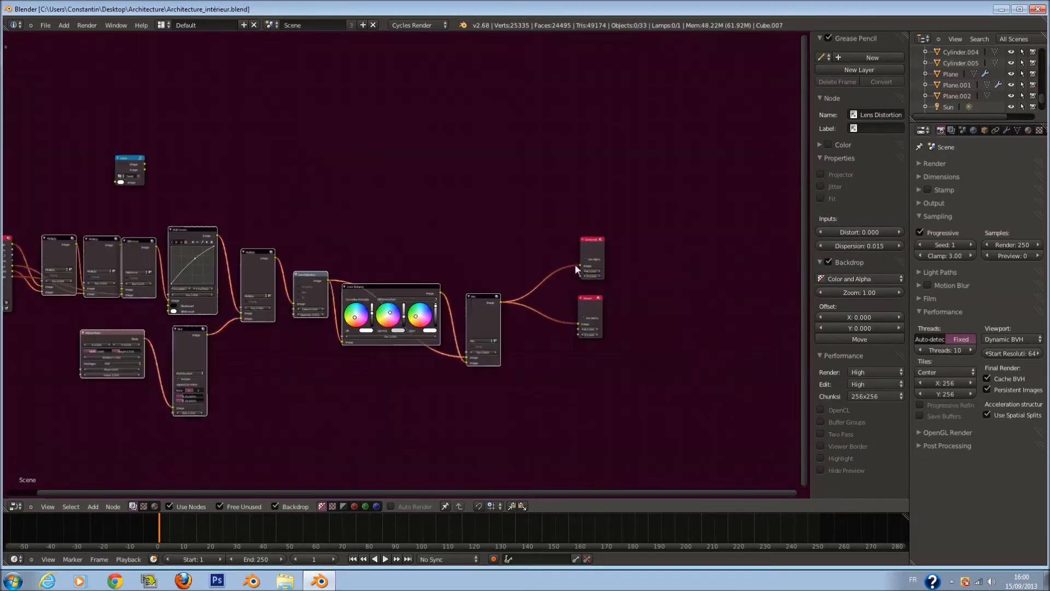
left_click_drag(598, 255, 682, 257)
left_click_drag(590, 315, 694, 315)
middle_click_drag(514, 333, 580, 324)
scroll(572, 326, "up", 2)
scroll(350, 332, "down", 2)
key("a")
key("a")
key("a")
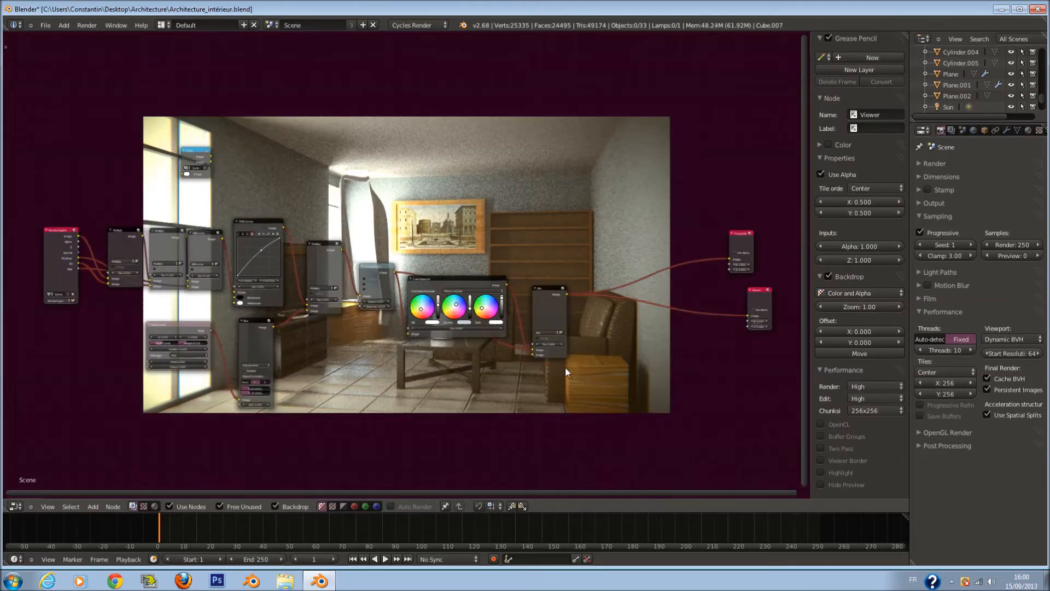
- Insert a second Mix node on the link to the Viewer and connect the Render Layers normal pass to it
key("shift+a")
mouse_move(596, 355)
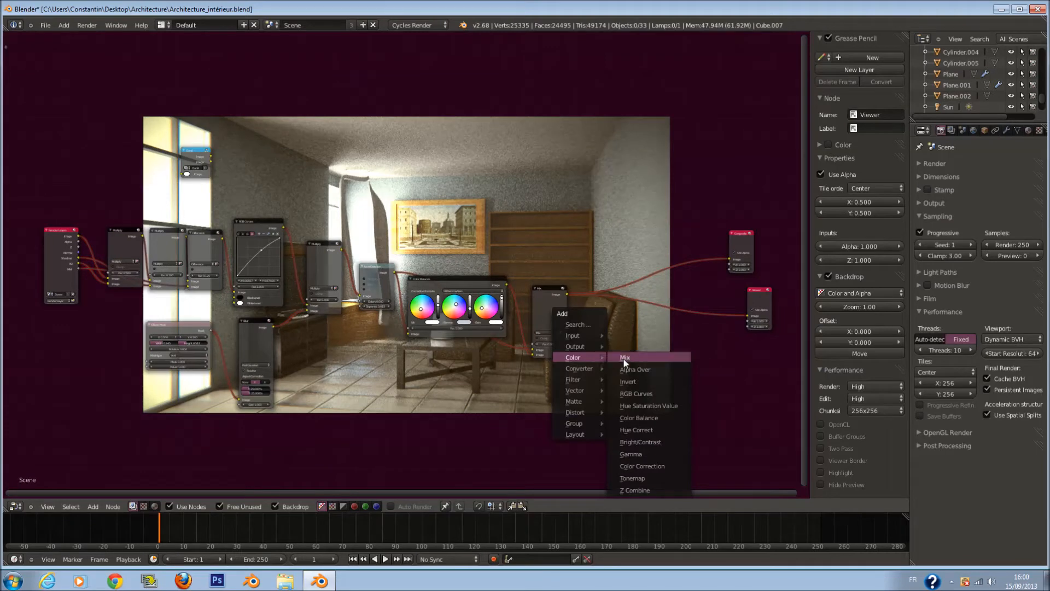
left_click(623, 357)
left_click(632, 304)
left_click_drag(135, 278, 631, 368)
- Add a Normal node on the link between the normal pass and the new Mix node's factor
key("shift+a")
left_click(524, 421)
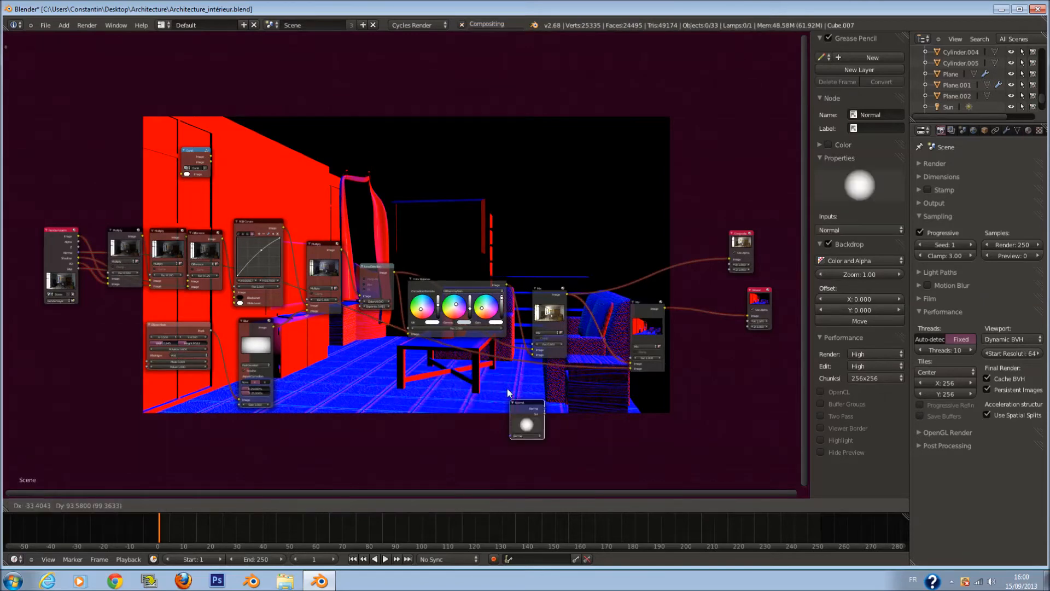
left_click(496, 355)
scroll(604, 402, "up", 2)
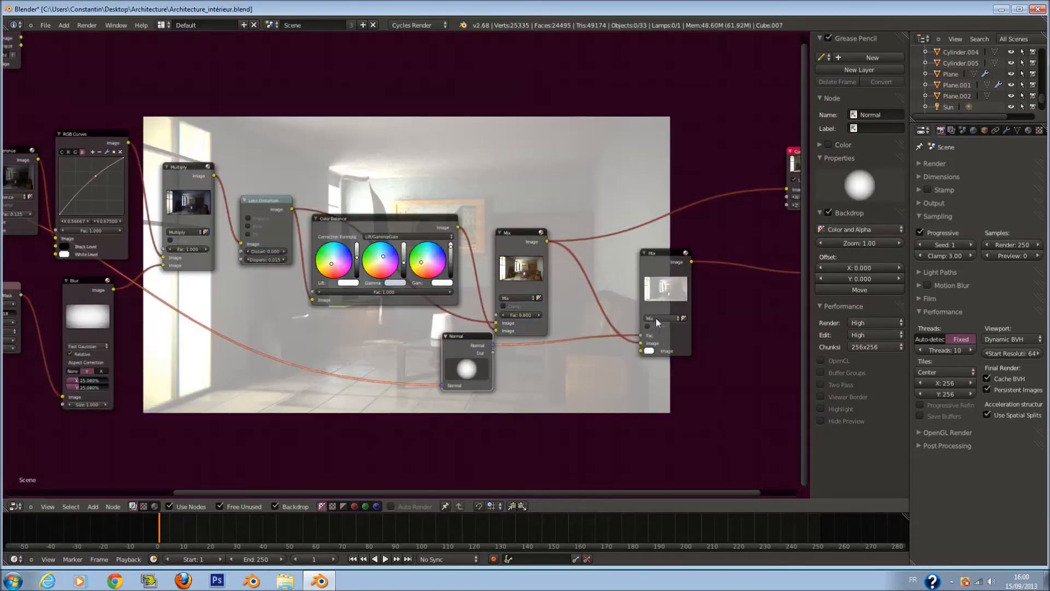
- Save over the blend file and move the Normal node below the Lens Distortion node
middle_click_drag(626, 338, 438, 195)
scroll(432, 268, "up", 4)
key("ctrl+s")
left_click(431, 269)
middle_click_drag(272, 199, 441, 235)
left_click_drag(423, 240, 194, 270)
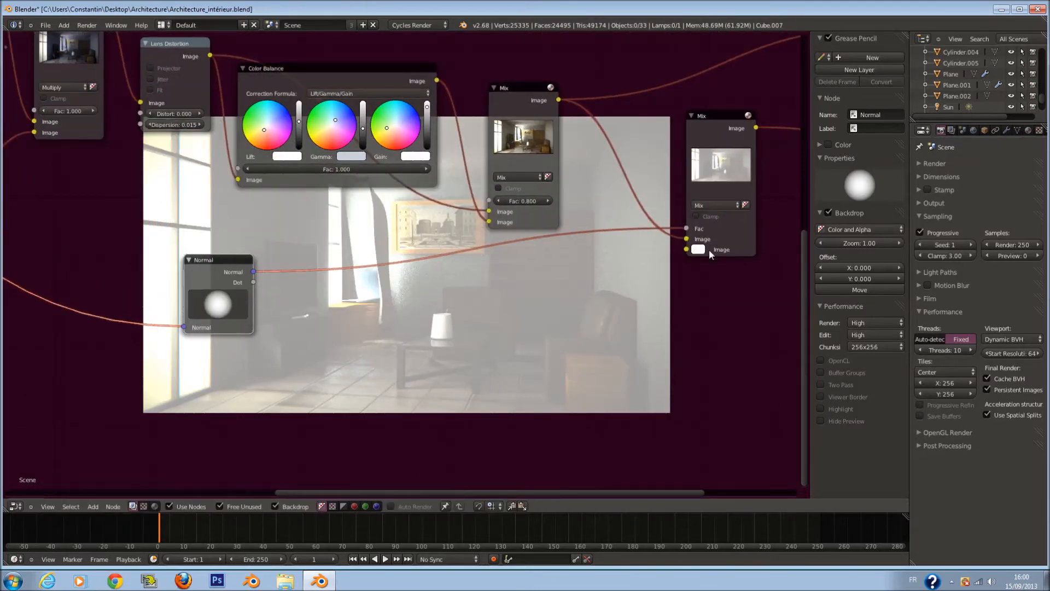
- Try the new Mix node with Add blending and a darker grey second colour
left_click(699, 249)
mouse_move(776, 109)
left_mouse_down()
mouse_move(775, 162)
mouse_move(778, 96)
mouse_move(777, 129)
left_mouse_up()
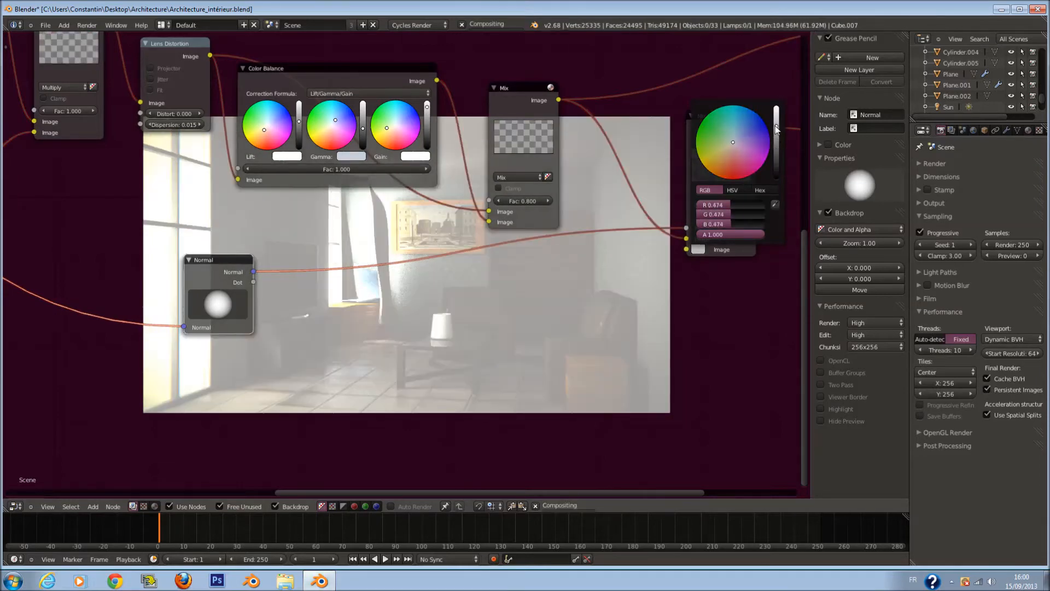
left_click(706, 204)
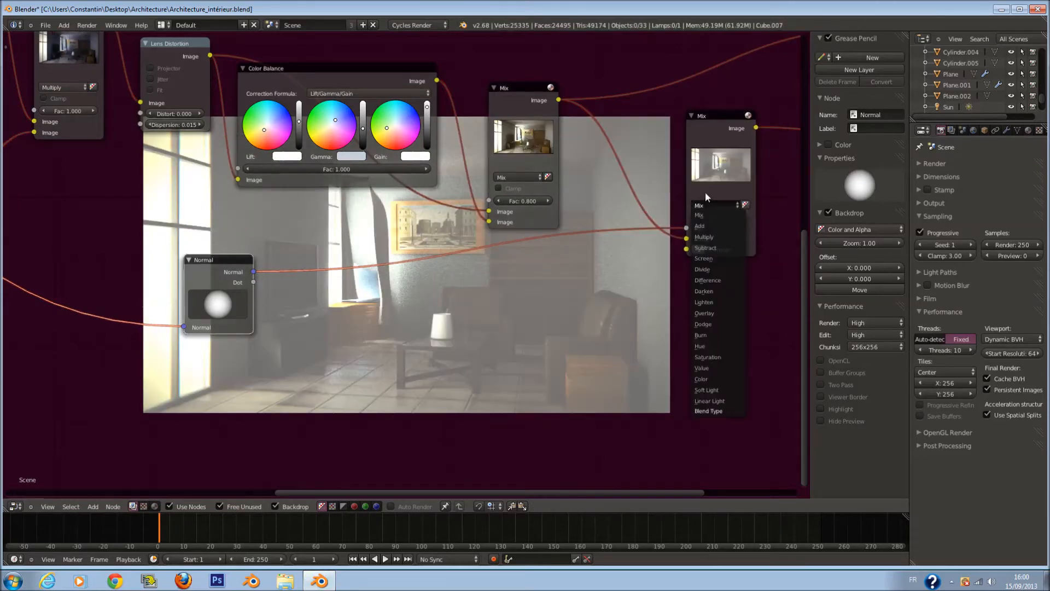
left_click(707, 225)
left_click(698, 250)
left_click_drag(778, 122, 777, 155)
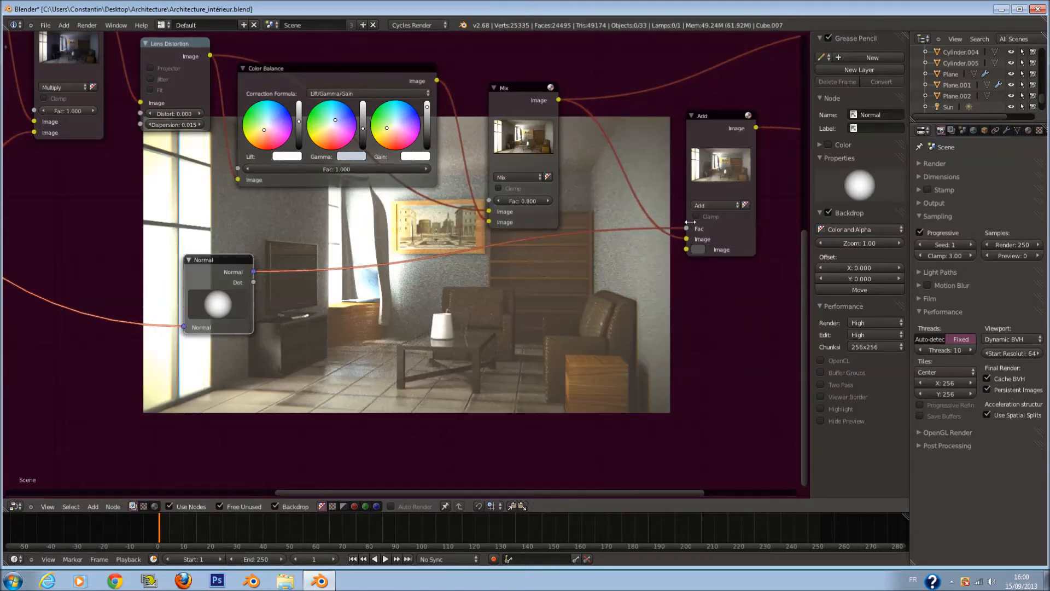
- Switch the new Mix node to Multiply and set its colour to pale blue, R 0.771, G 0.828, B 1.000
left_click(699, 249)
left_click(718, 205)
left_click(715, 220)
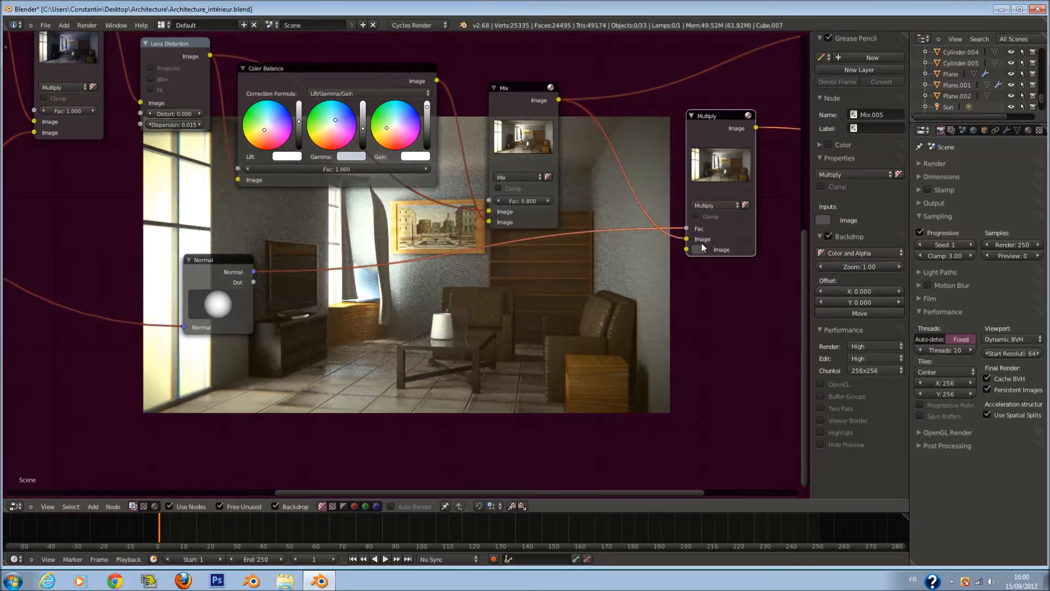
left_click(700, 248)
left_click_drag(778, 119, 779, 138)
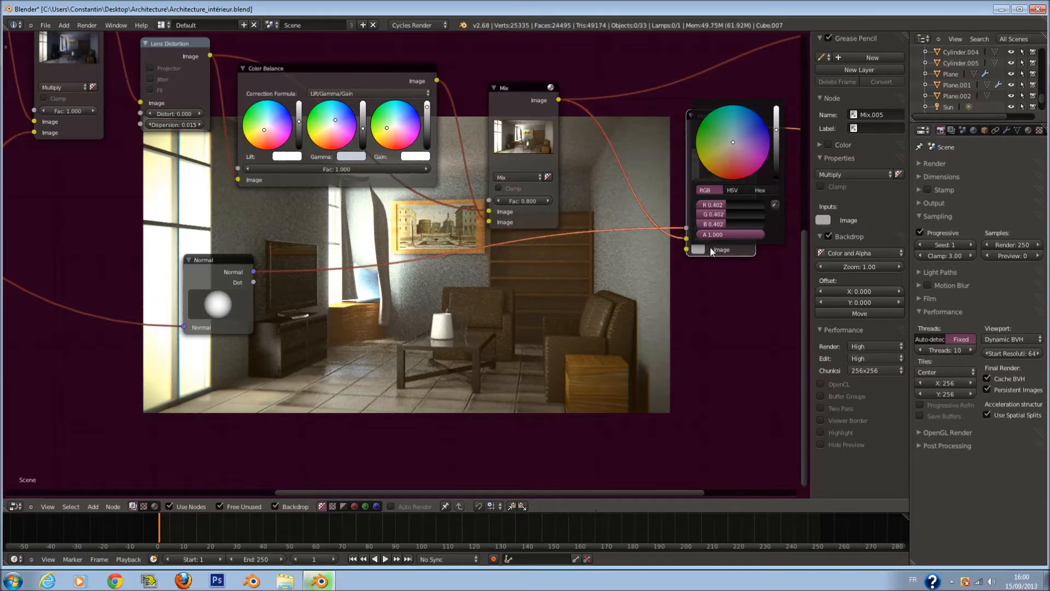
left_click(741, 168)
mouse_move(752, 136)
left_mouse_down()
mouse_move(727, 128)
mouse_move(723, 144)
mouse_move(733, 149)
mouse_move(745, 129)
mouse_move(777, 114)
mouse_move(777, 98)
mouse_move(734, 131)
mouse_move(741, 140)
mouse_move(748, 131)
left_mouse_up()
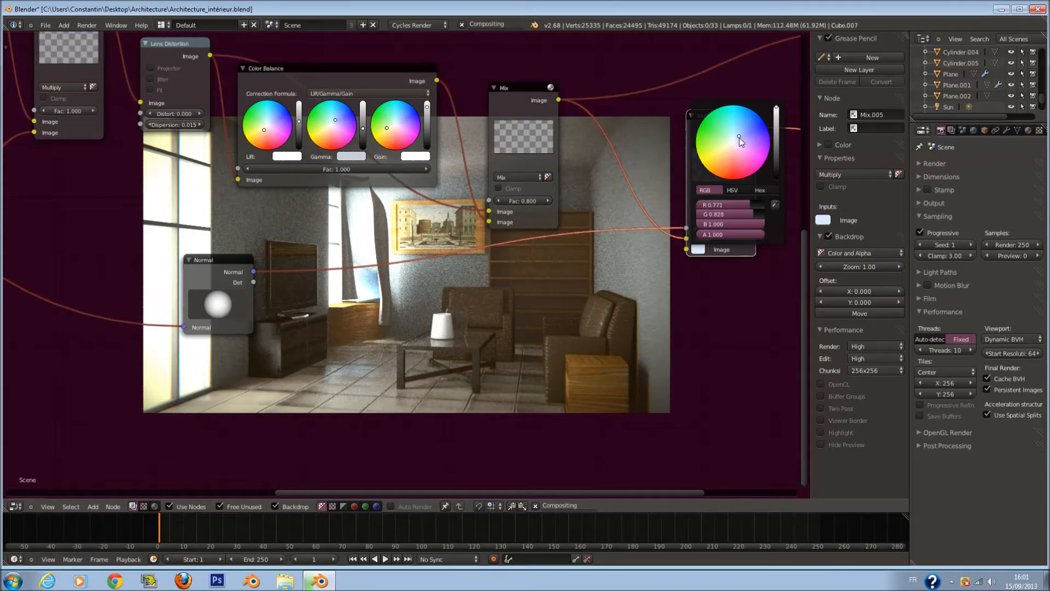
- Preview the Normal node's mask by linking its Dot output to the Viewer
scroll(366, 313, "down", 1)
scroll(366, 314, "up", 1)
left_click(218, 303)
scroll(500, 293, "down", 1)
middle_click_drag(492, 292, 398, 306)
scroll(396, 301, "down", 2)
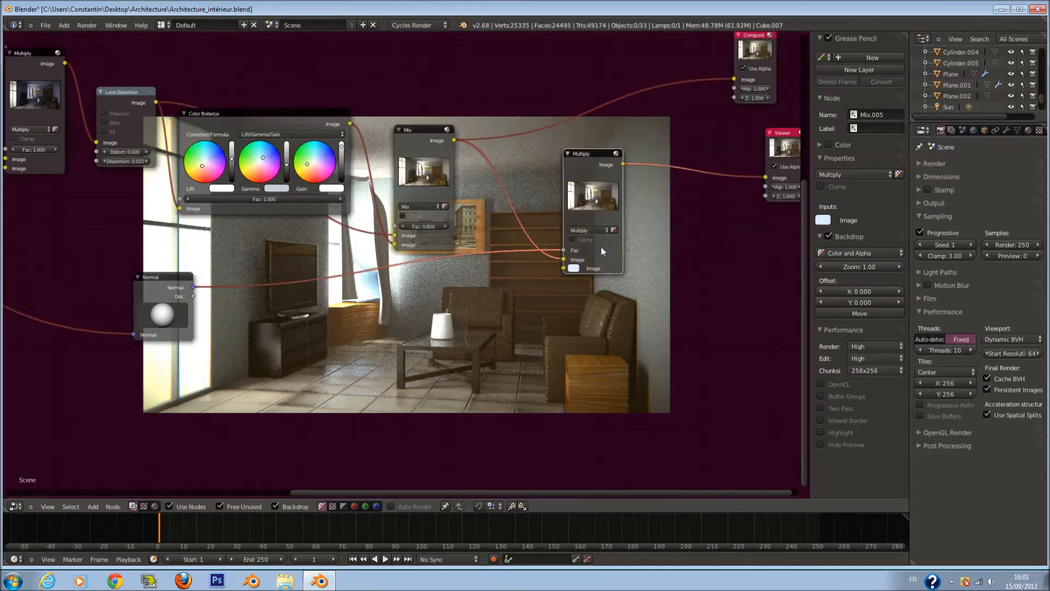
left_click_drag(733, 183, 735, 184)
scroll(429, 264, "up", 1)
middle_click_drag(428, 264, 455, 255)
scroll(533, 258, "down", 1)
mouse_move(235, 284)
left_mouse_down()
mouse_move(782, 166)
mouse_move(771, 173)
left_mouse_up()
- Rotate the Normal node's direction until the mask isolates the floor and other upward-facing surfaces in white
scroll(170, 304, "up", 1)
mouse_move(169, 303)
left_mouse_down()
mouse_move(178, 320)
mouse_move(172, 301)
mouse_move(137, 304)
left_mouse_up()
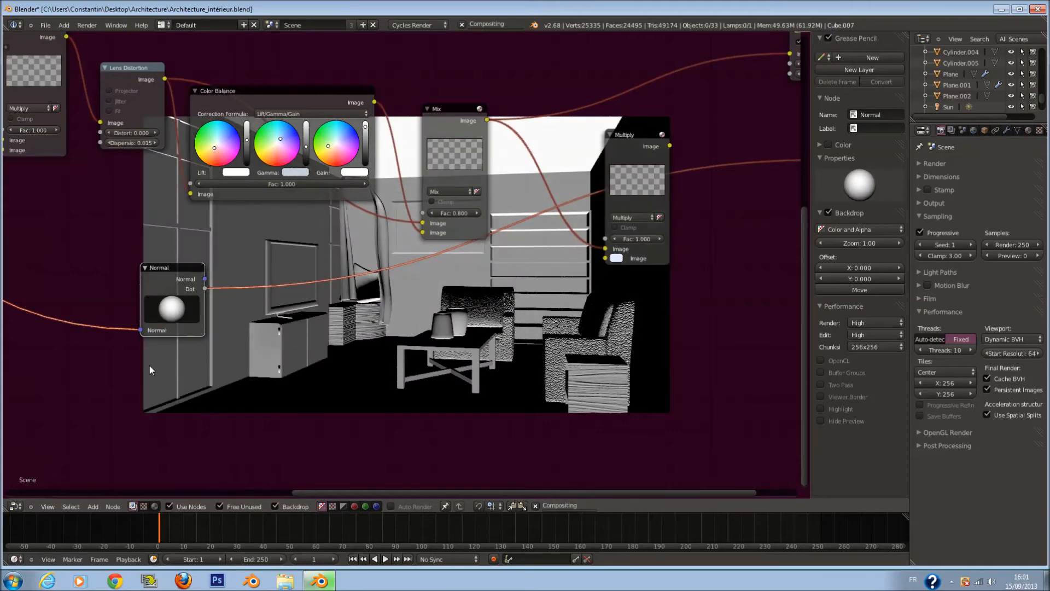
mouse_move(171, 307)
left_mouse_down()
mouse_move(136, 296)
mouse_move(133, 273)
mouse_move(180, 281)
left_mouse_up()
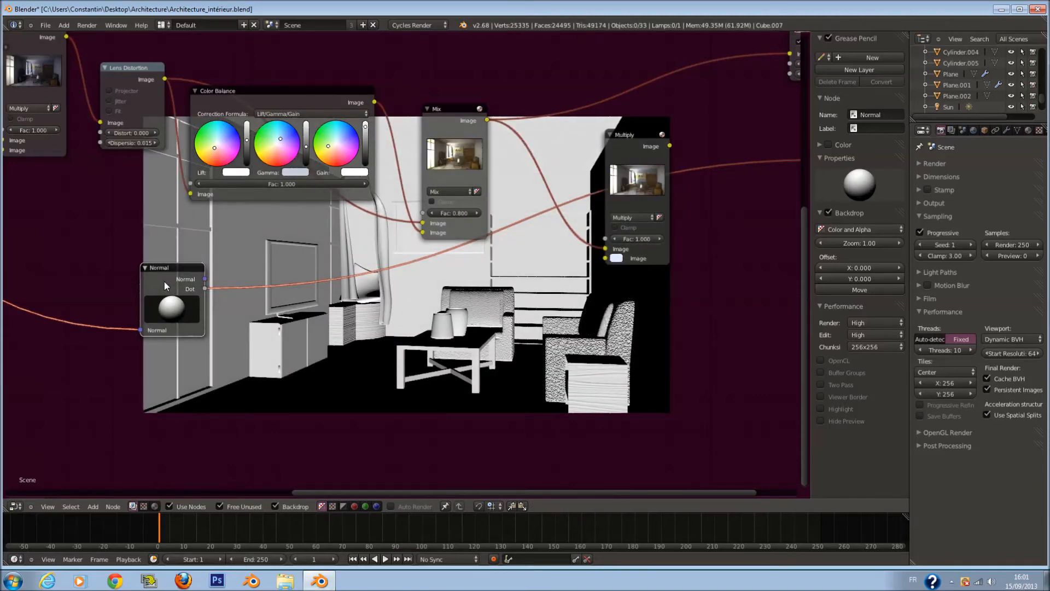
left_click_drag(164, 282, 159, 427)
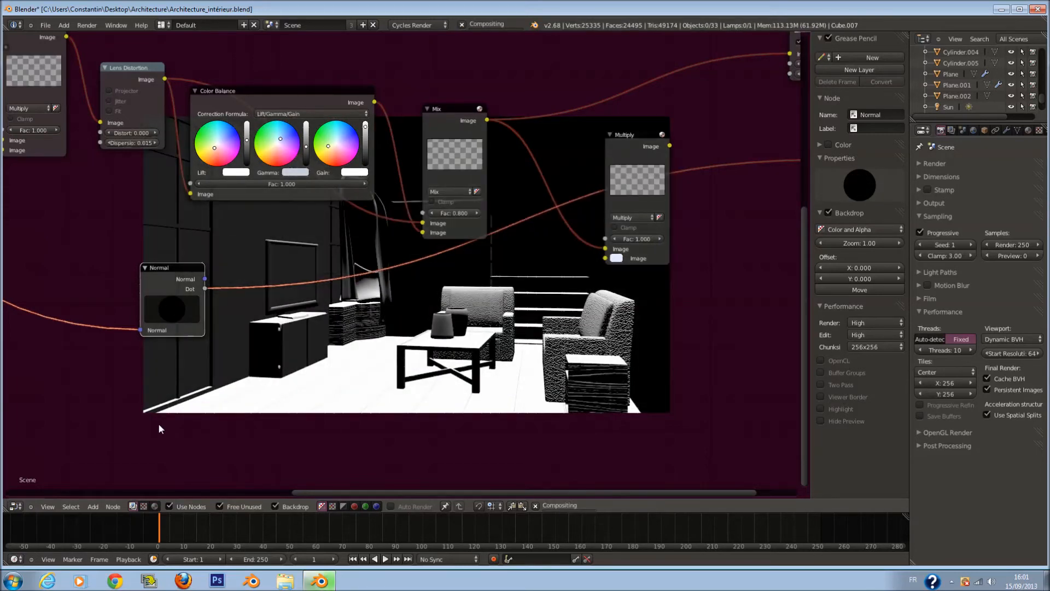
- Link the Normal node's Dot output to the Multiply factor, and the Multiply output to the Viewer and Composite nodes
middle_click_drag(635, 220, 431, 257)
left_click_drag(620, 196, 406, 277)
scroll(476, 263, "up", 2)
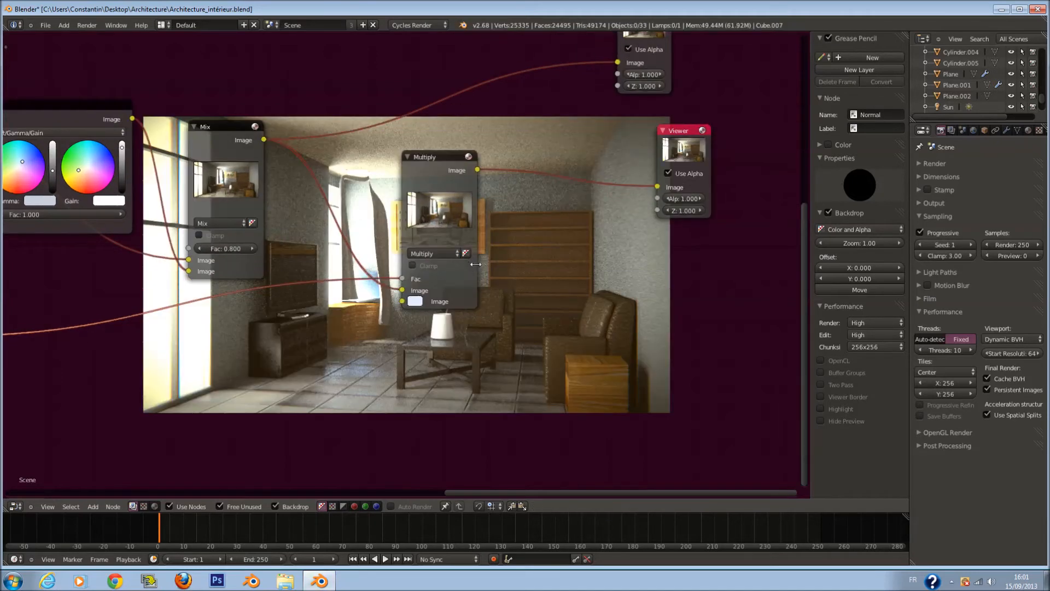
middle_click_drag(475, 264, 487, 269)
left_click_drag(489, 173, 624, 65)
- Try a saturated blue as the Multiply node's colour and save over the blend file
left_click(428, 304)
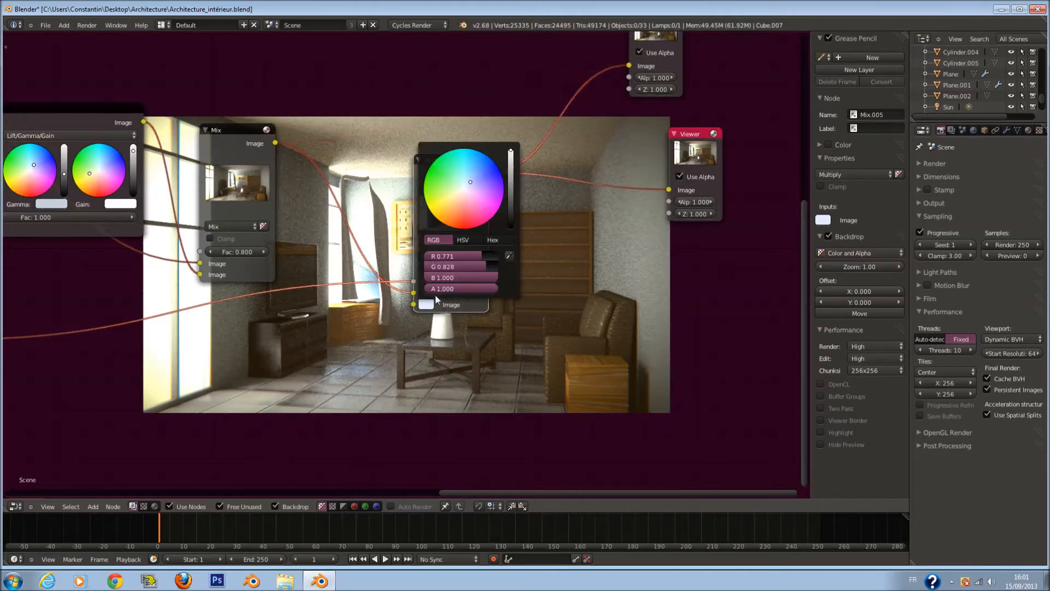
left_click_drag(472, 176, 491, 169)
middle_click_drag(584, 330, 598, 227)
key("ctrl+s")
left_click(598, 227)
scroll(414, 275, "up", 1)
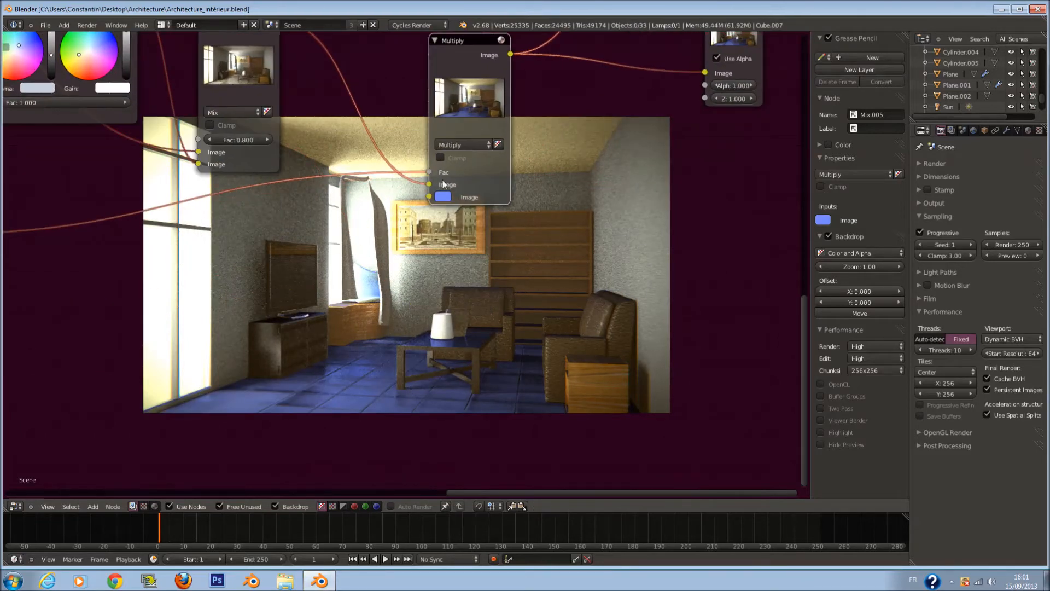
- Set the Multiply node's colour to a very pale blue, R 0.893, G 0.928, B 1.000
left_click(443, 197)
left_click_drag(517, 68, 492, 64)
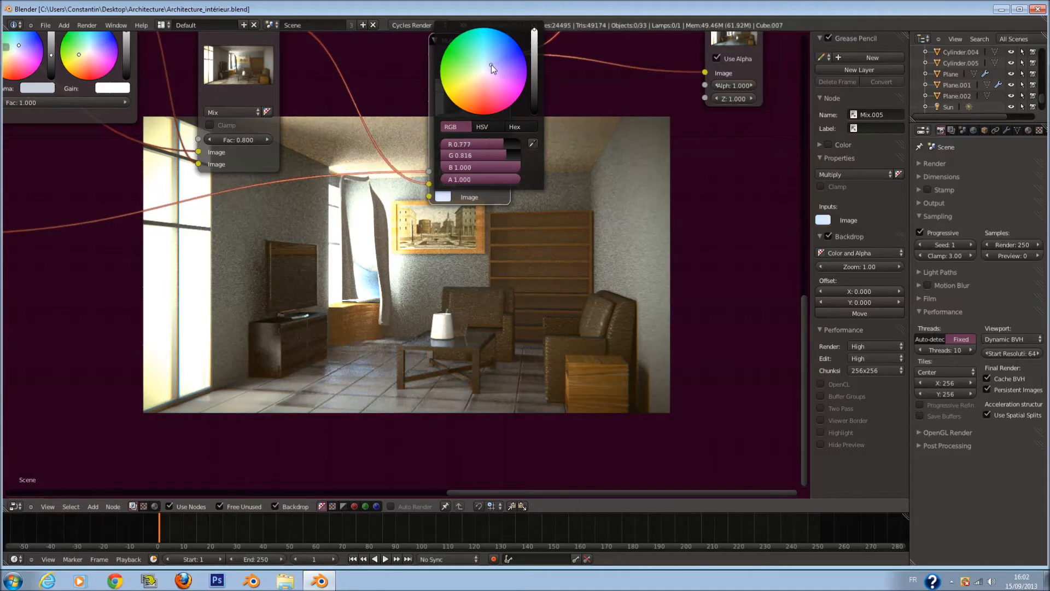
left_click(474, 86)
mouse_move(473, 83)
left_mouse_down()
mouse_move(495, 63)
mouse_move(487, 68)
left_mouse_up()
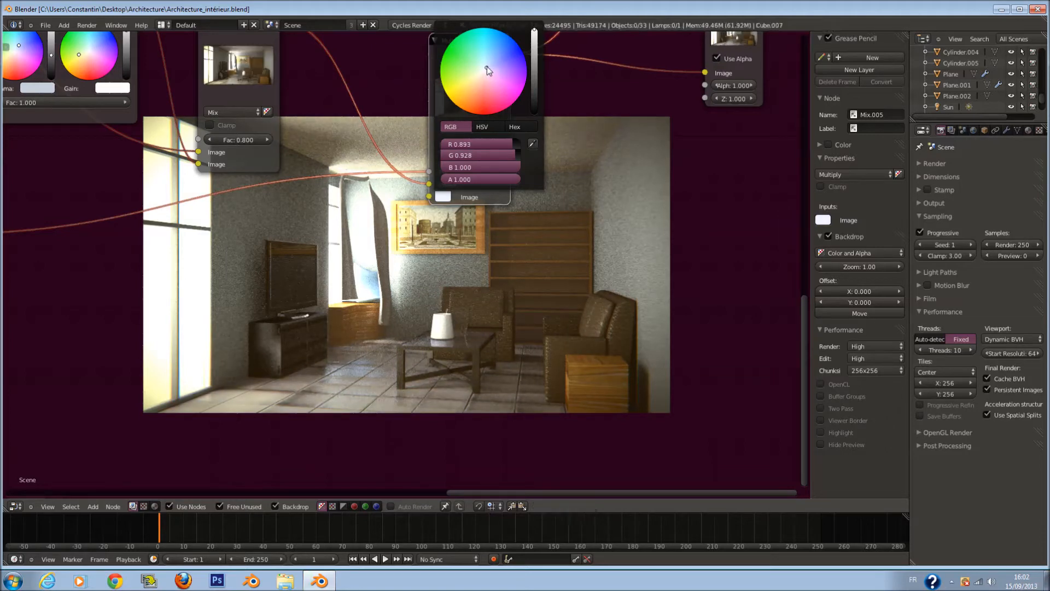
- Move the Normal node next to the Blur node
scroll(491, 314, "down", 2)
scroll(491, 314, "down", 2)
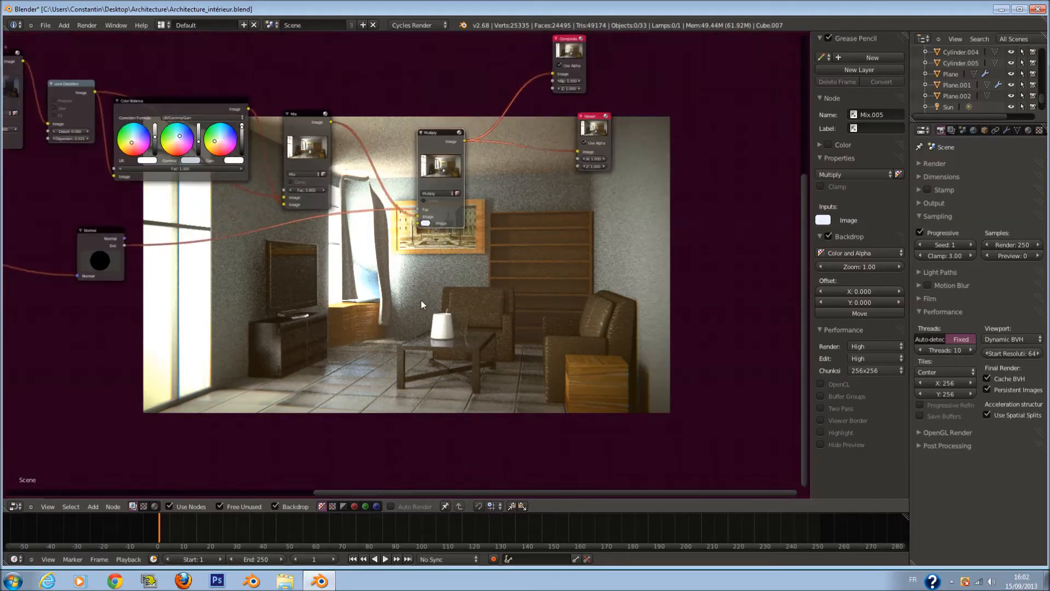
middle_click_drag(410, 290, 552, 395)
middle_click_drag(317, 346, 415, 344)
left_click_drag(316, 345, 188, 306)
scroll(316, 257, "down", 1)
scroll(316, 257, "down", 1)
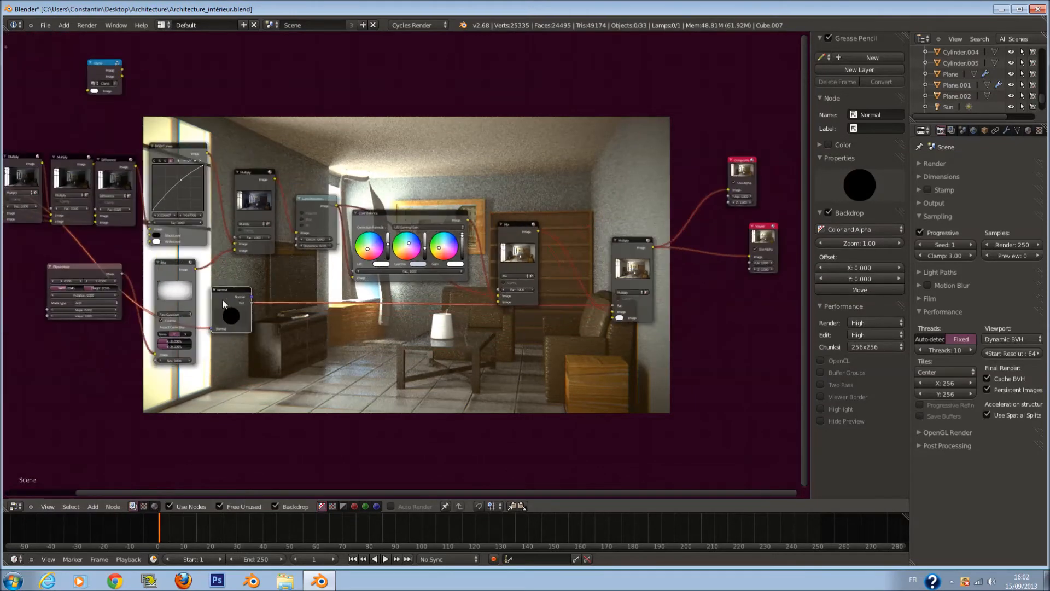
- Duplicate the Normal node below the original and connect the Render Layers normal pass to the copy
key("shift+d")
left_click(232, 393)
middle_click_drag(83, 272, 191, 248)
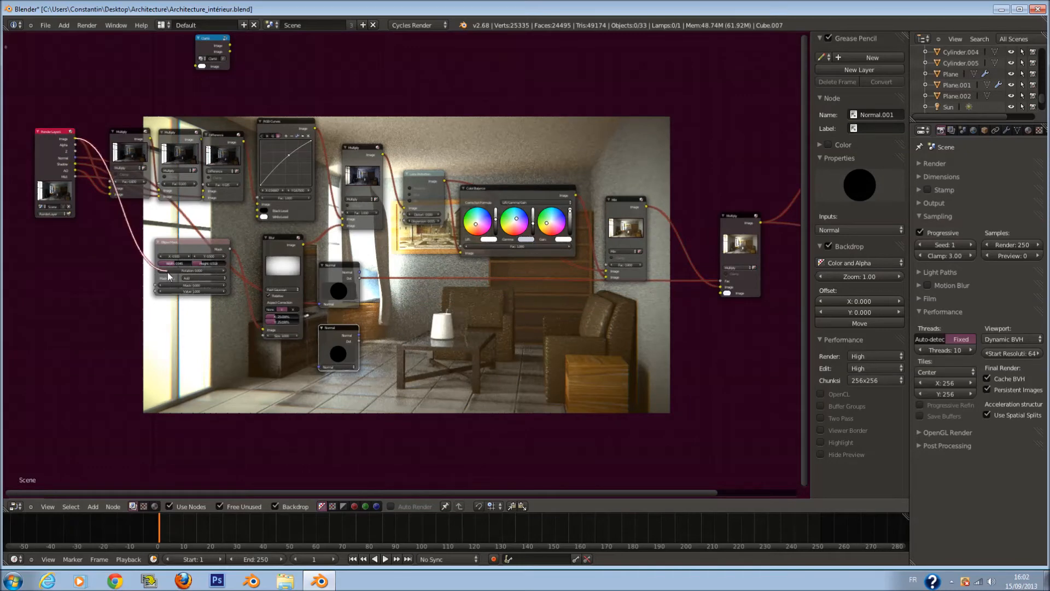
left_click_drag(75, 158, 319, 366)
- Move the tinting Multiply node next to the Mix node and insert a duplicate of it before the Viewer
middle_click_drag(655, 262, 506, 278)
scroll(509, 278, "up", 1)
left_click_drag(595, 234, 526, 216)
key("shift+d")
left_click(615, 240)
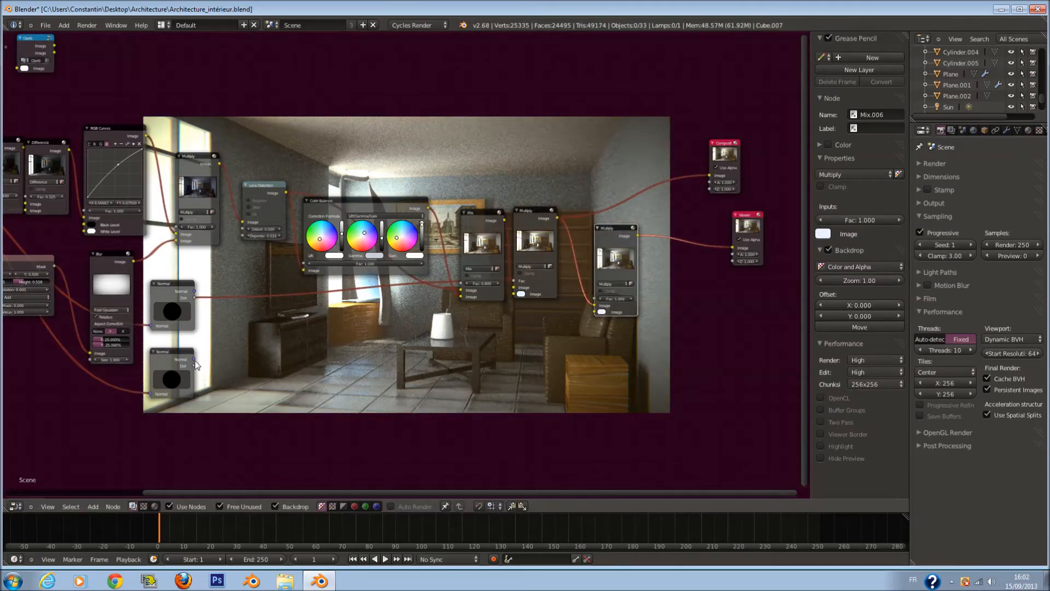
- Preview the duplicated Normal node's Dot output in the Viewer and rotate its direction so the ceiling turns light
left_click_drag(195, 365, 595, 299)
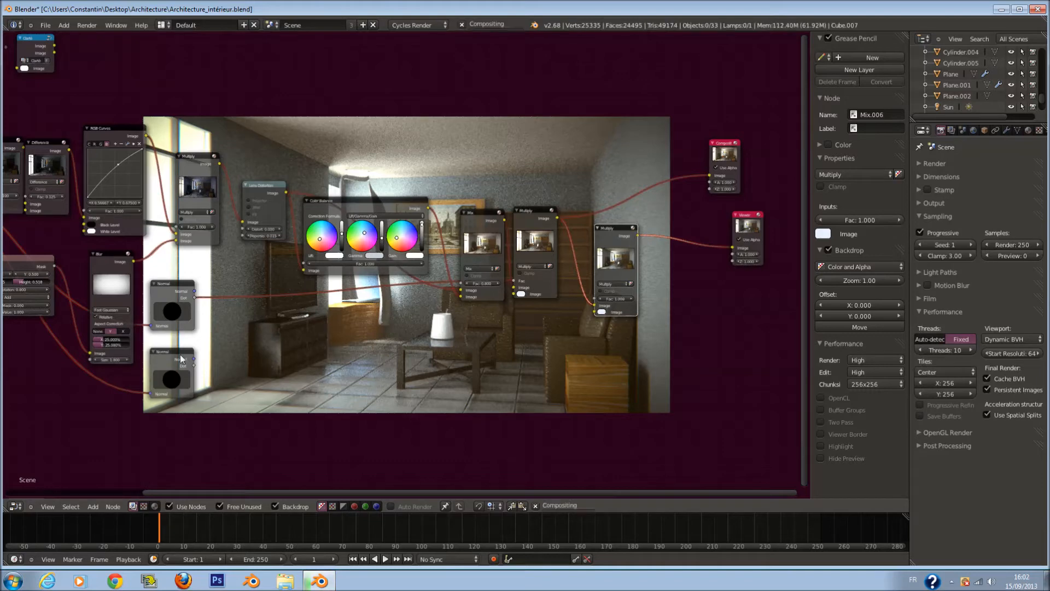
left_click_drag(195, 365, 735, 251)
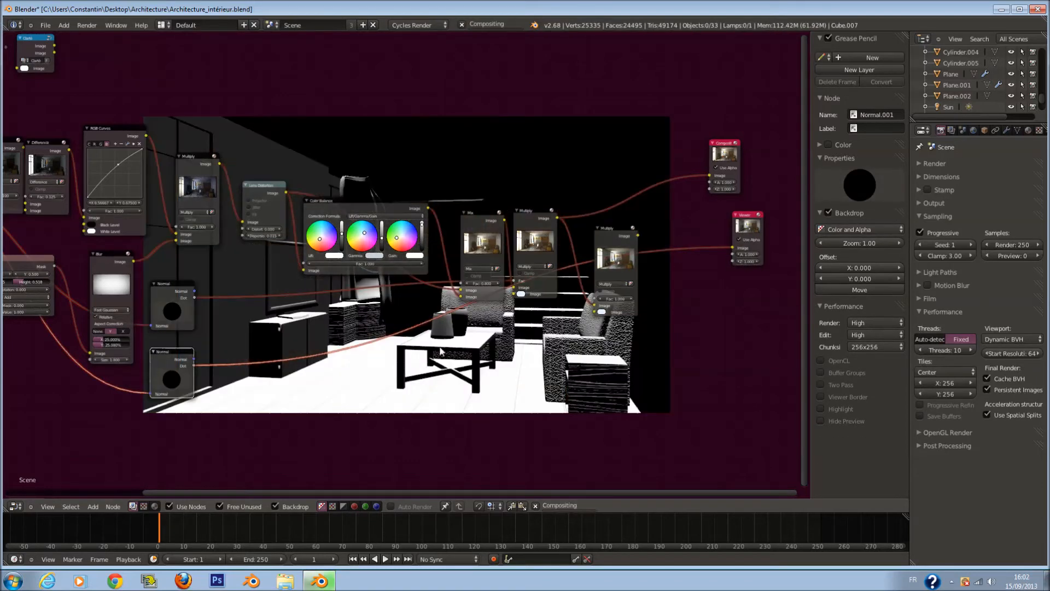
scroll(208, 374, "up", 1)
left_click_drag(148, 393, 247, 456)
scroll(277, 462, "up", 3)
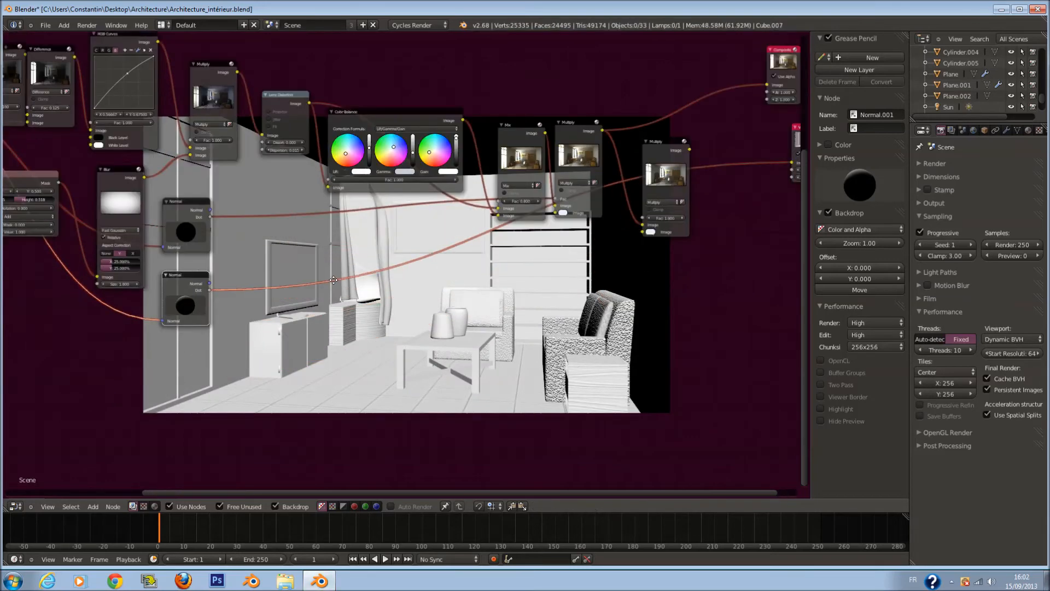
key("shift+a")
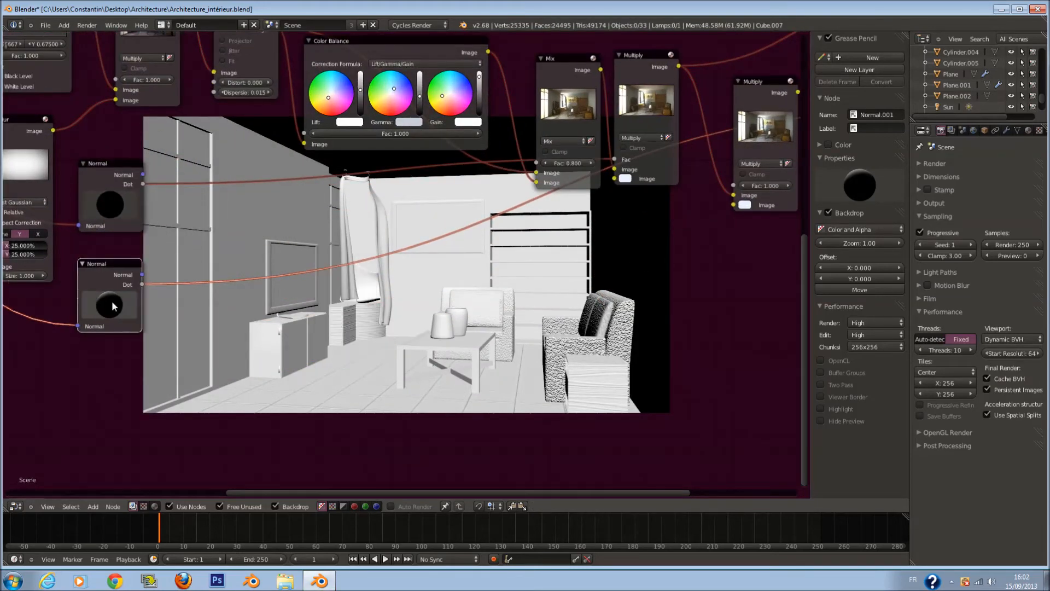
left_click_drag(112, 307, 126, 321)
- Add a Map Value node and insert it on the link between the duplicated Normal node's Dot output and the Viewer
key("shift+a")
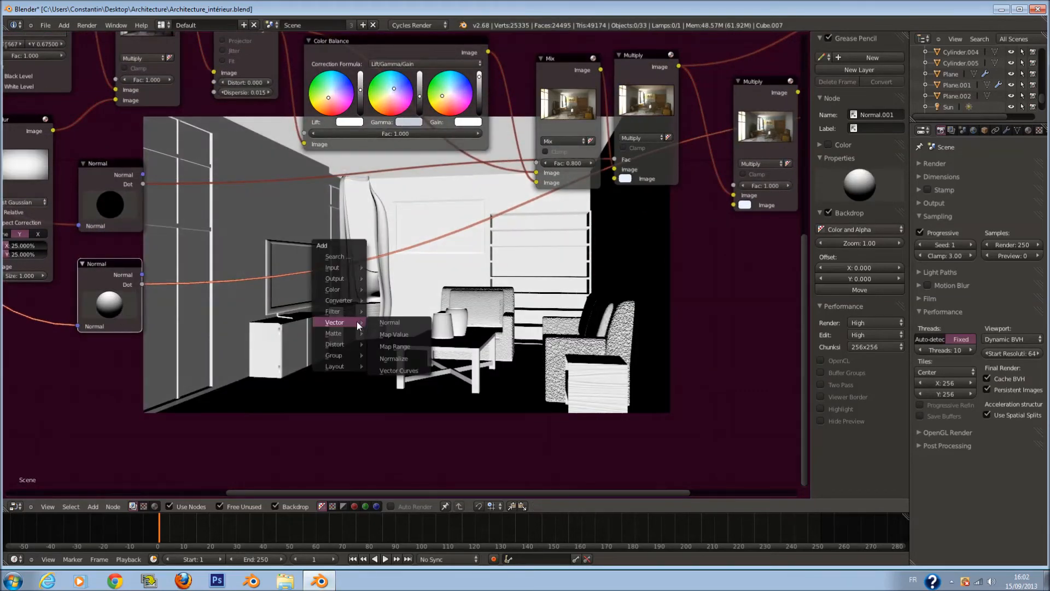
mouse_move(350, 287)
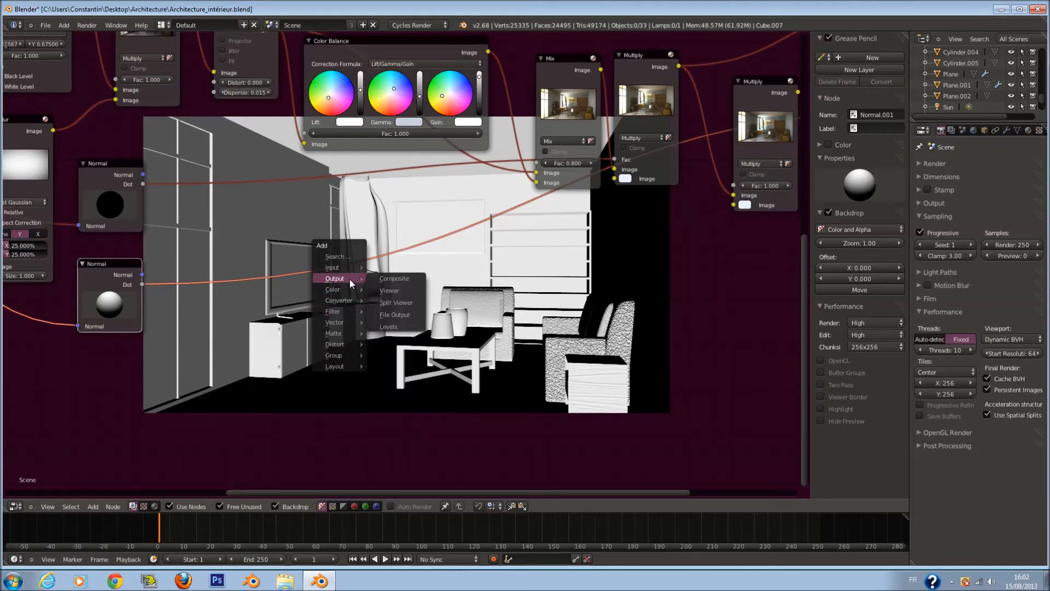
left_click(330, 257)
type("Ellipse Mask")
key("BackSpace")
key("BackSpace")
key("BackSpace")
key("BackSpace")
key("BackSpace")
key("BackSpace")
key("BackSpace")
key("BackSpace")
key("BackSpace")
key("BackSpace")
key("BackSpace")
key("BackSpace")
type("map")
left_click(352, 277)
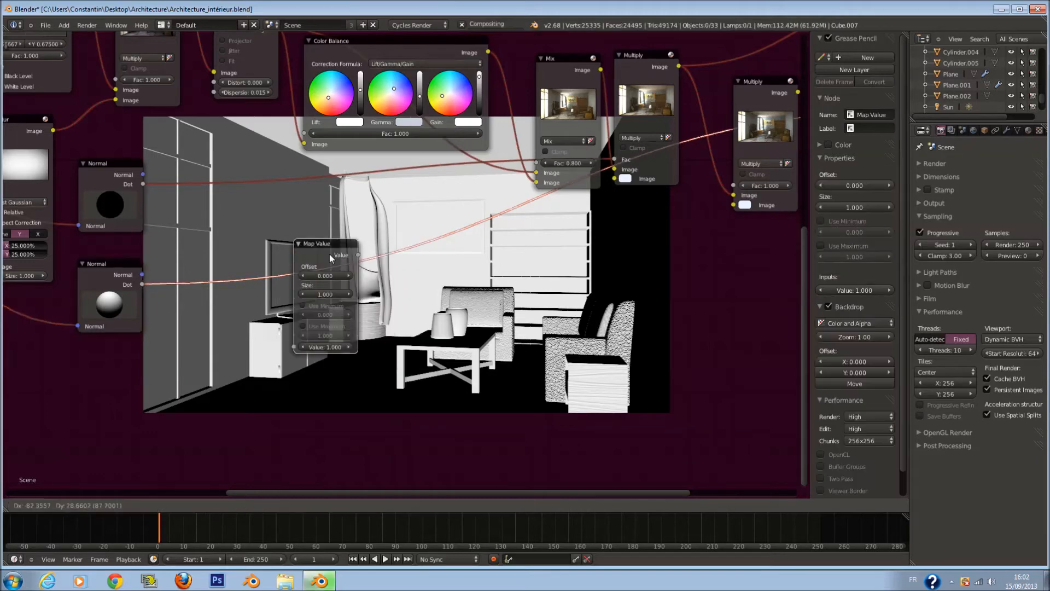
left_click(329, 254)
- Enable the Map Value node's minimum and maximum limits, and set its minimum and offset to 0.200
scroll(294, 304, "up", 2)
left_click(285, 317)
left_click(290, 348)
left_click(313, 331)
left_click(313, 332)
left_click(312, 274)
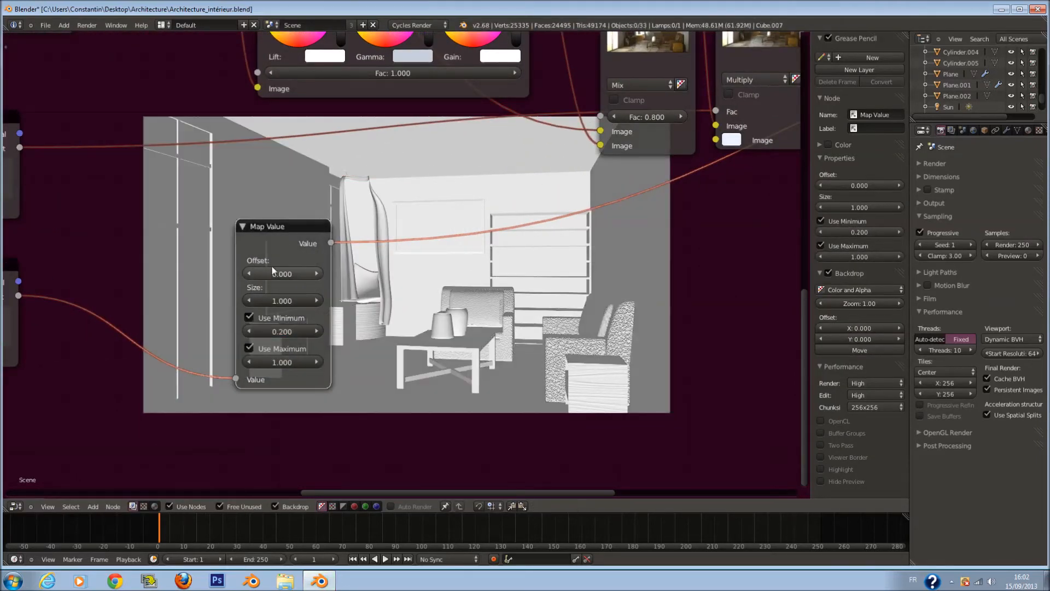
left_click(313, 274)
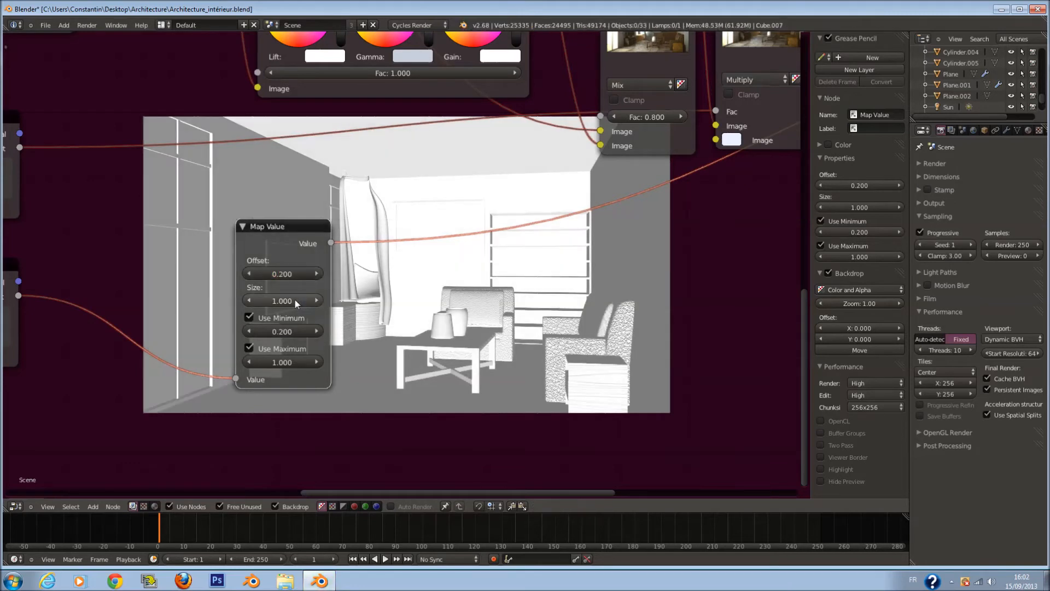
- Set the Map Value node's size to 0.040
left_click(280, 301)
type("0")
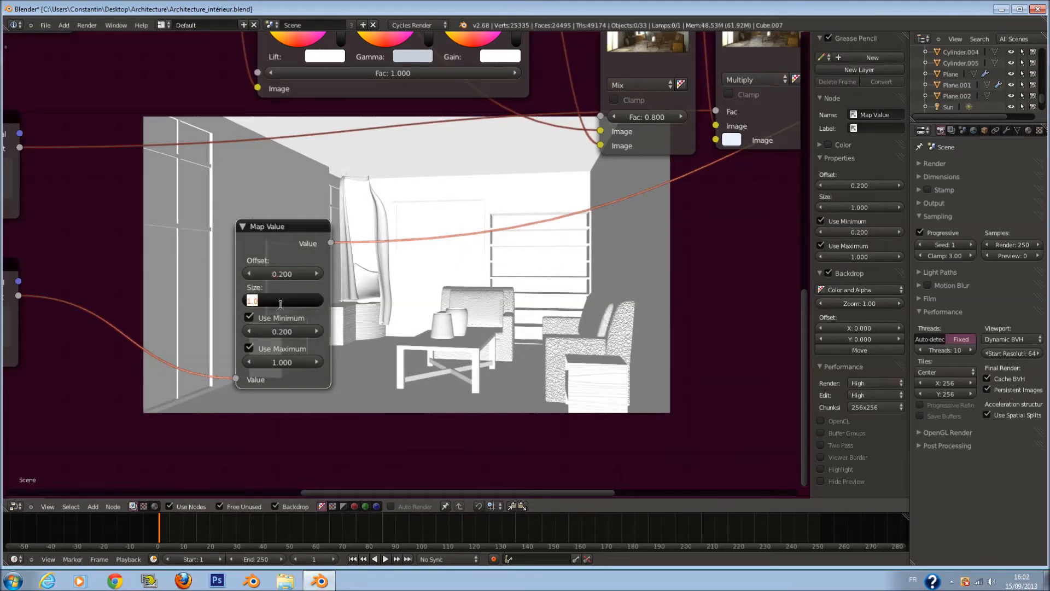
type(".040")
key("Return")
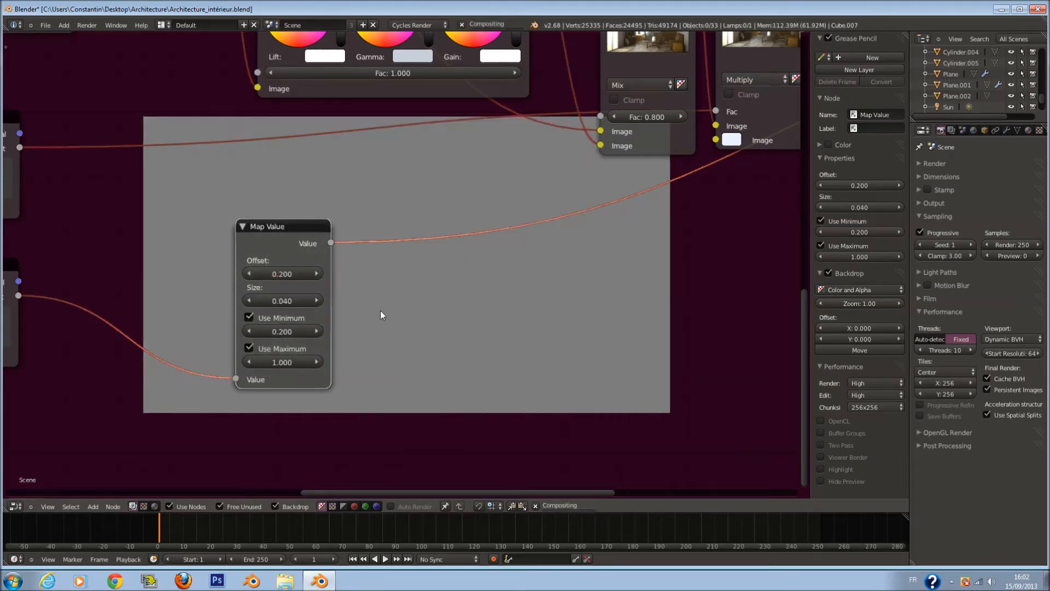
- Set the Map Value node's offset to 1 and its minimum to 0.100
left_click_drag(285, 278, 39, 301)
left_click(290, 274)
type("100")
key("Return")
left_click(253, 331)
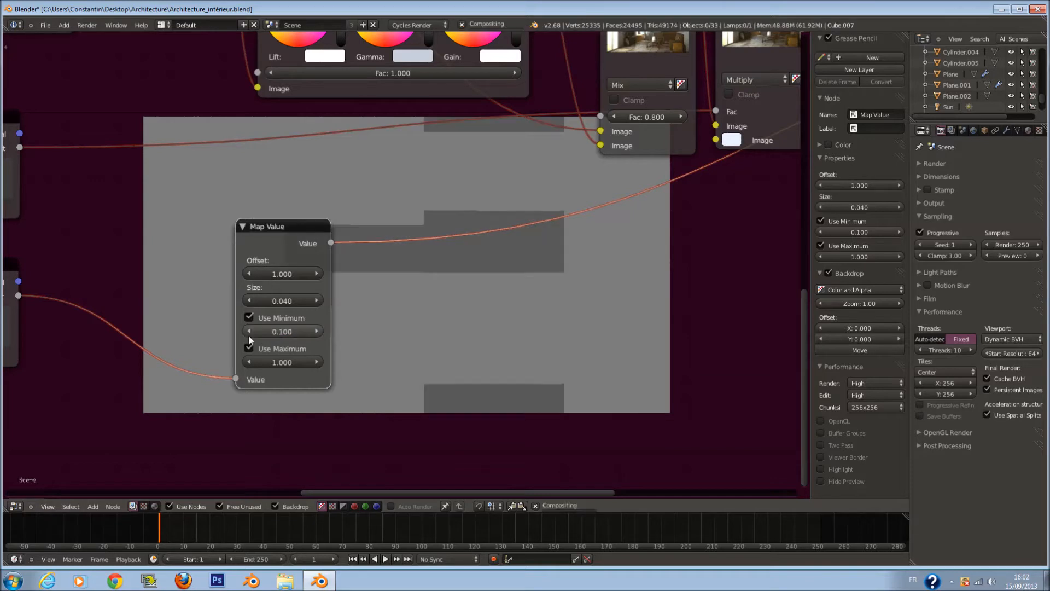
- Try Map Value offsets of 10 and 20, and return the offset to 1
left_click(290, 277)
type("10")
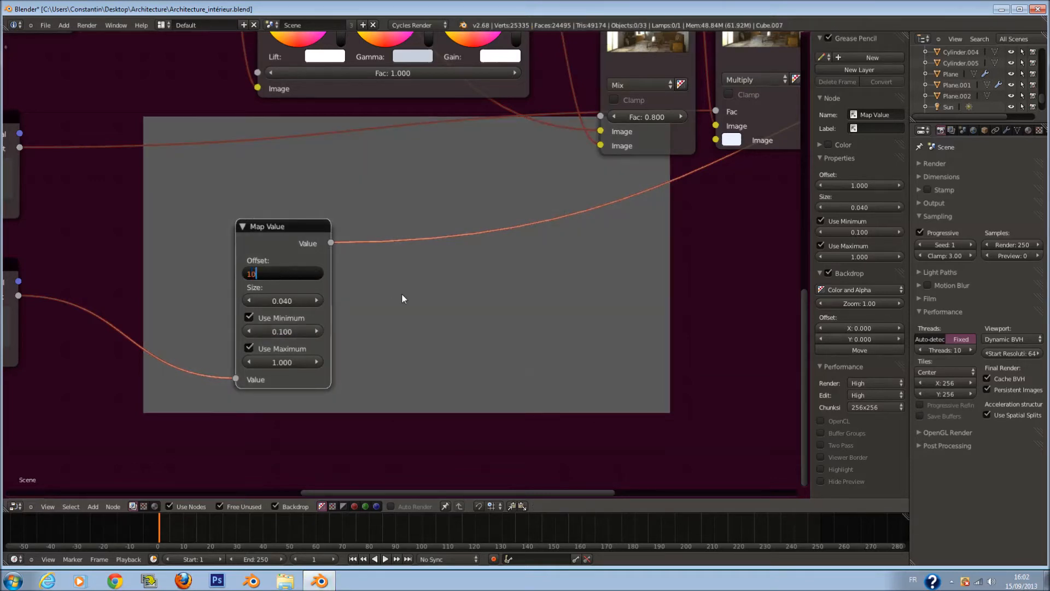
key("Return")
left_click(282, 273)
type("20")
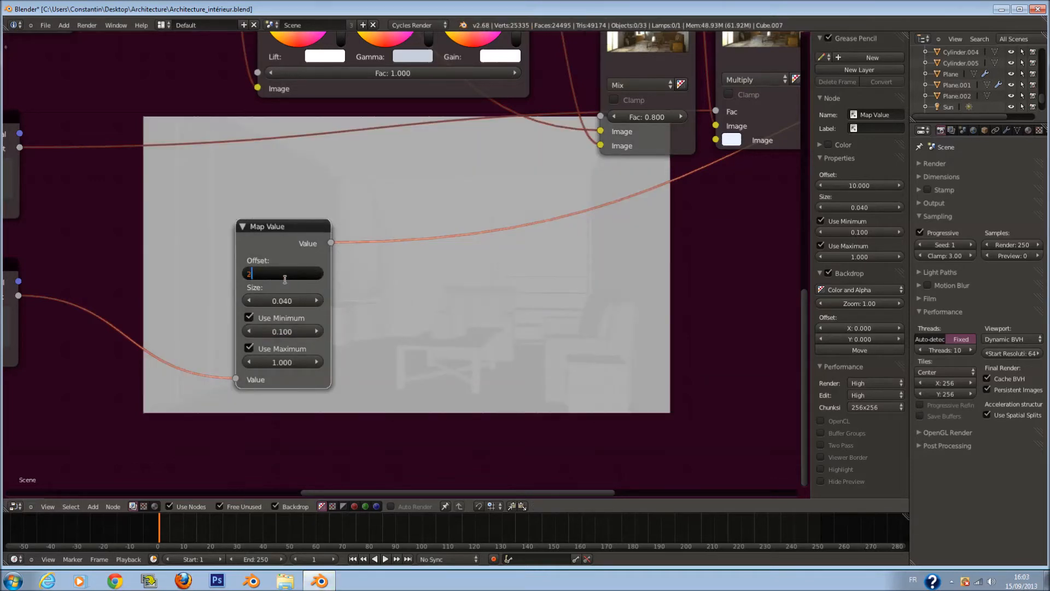
key("Return")
left_click(281, 273)
type("1")
key("Return")
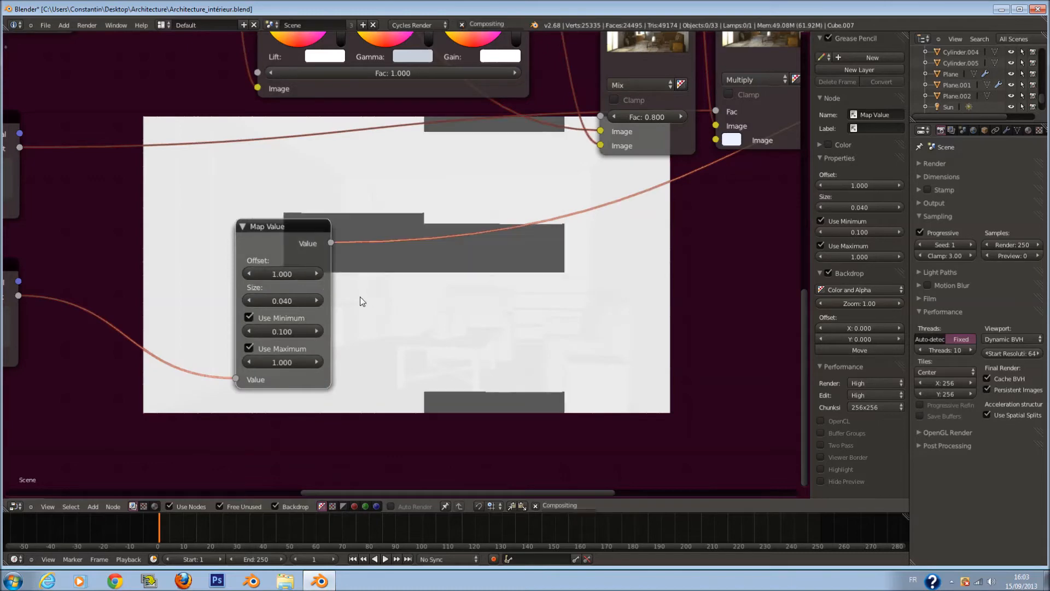
- Raise the Map Value node's size to 0.740
left_click(316, 300)
left_click(316, 302)
left_click(315, 302)
left_click(315, 302)
left_click(316, 302)
left_click(316, 302)
left_click(316, 302)
- Try a Map Value offset of 0 and settle on -0.3
left_click(282, 274)
type("0")
key("Return")
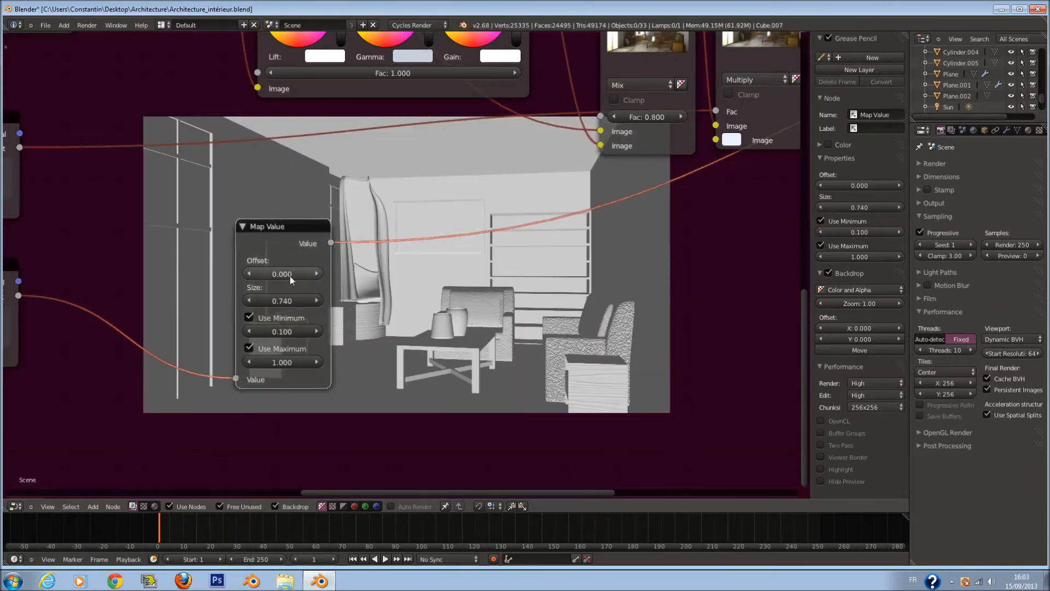
left_click(260, 276)
type("-0.3")
key("Return")
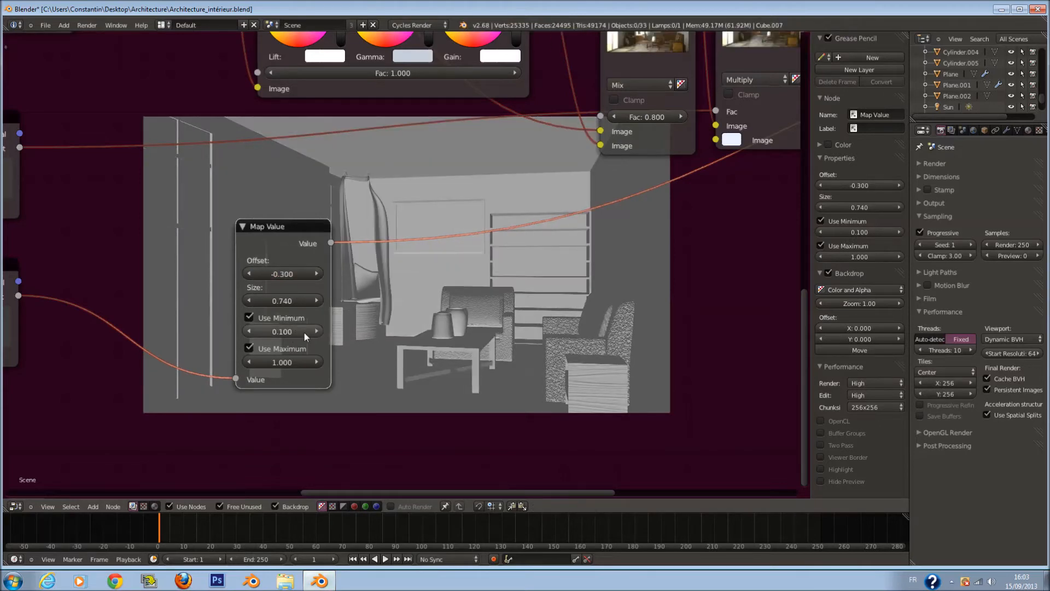
- Try lowering the Map Value maximum in increments to 0.300 and below, and restore it to 1
left_click(247, 331)
left_click(313, 331)
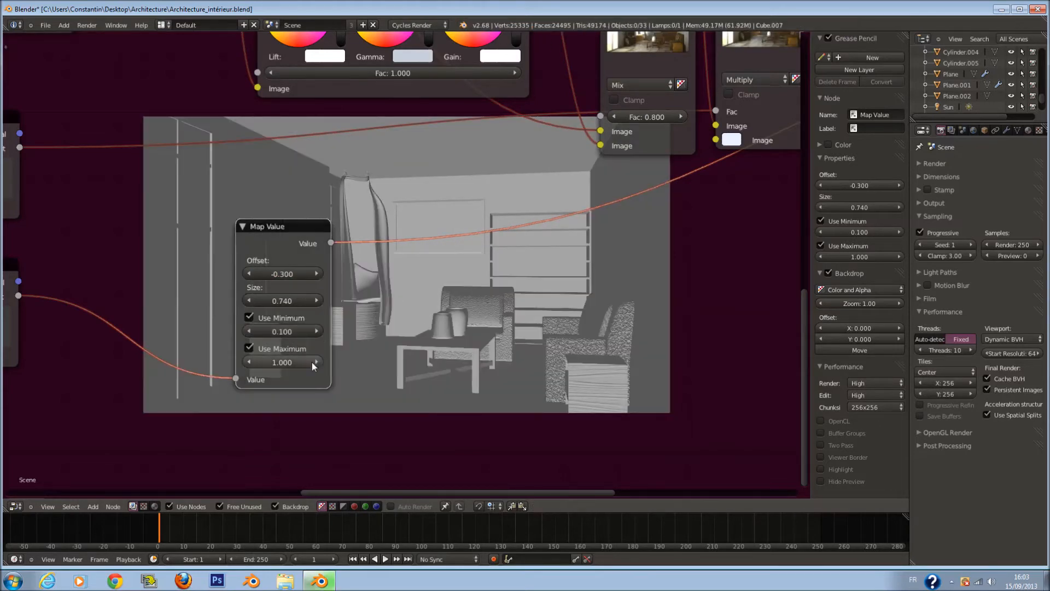
left_click(250, 362)
left_click(249, 362)
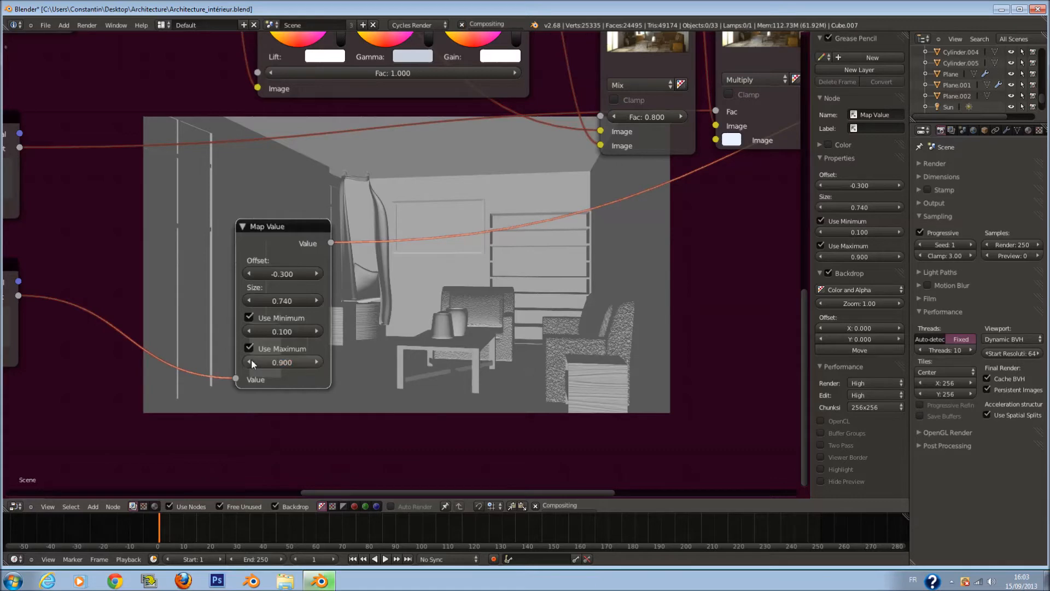
left_click(250, 362)
left_click(250, 361)
left_click(250, 361)
left_click(250, 361)
left_click(250, 361)
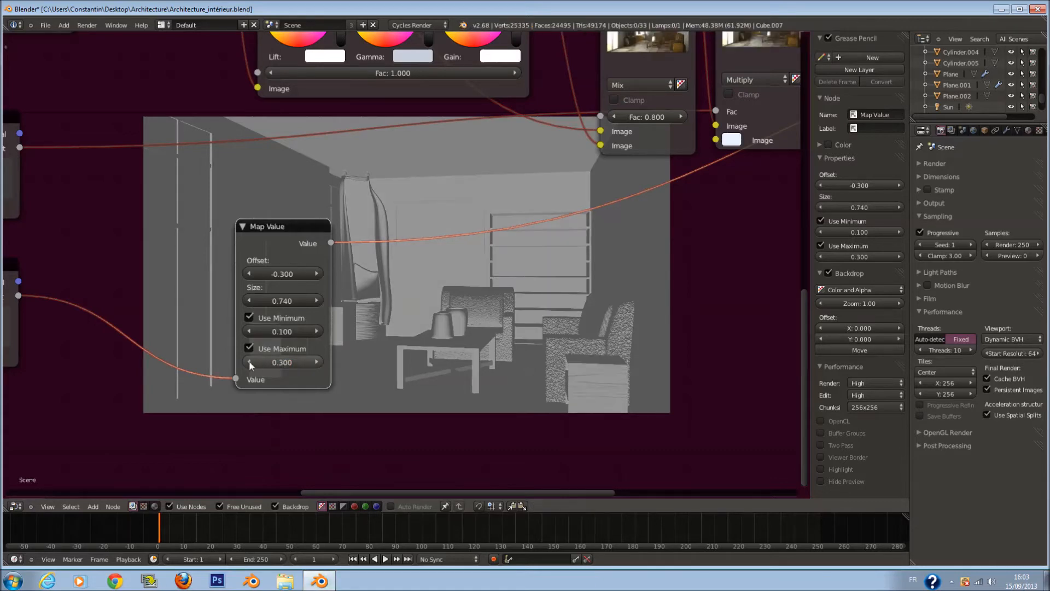
left_click(256, 363)
left_click(256, 362)
left_click(275, 361)
type("1")
key("Return")
- Move the Map Value node closer to the Normal nodes and reroute its output from the Viewer to the last Multiply node's Fac
scroll(422, 317, "down", 5)
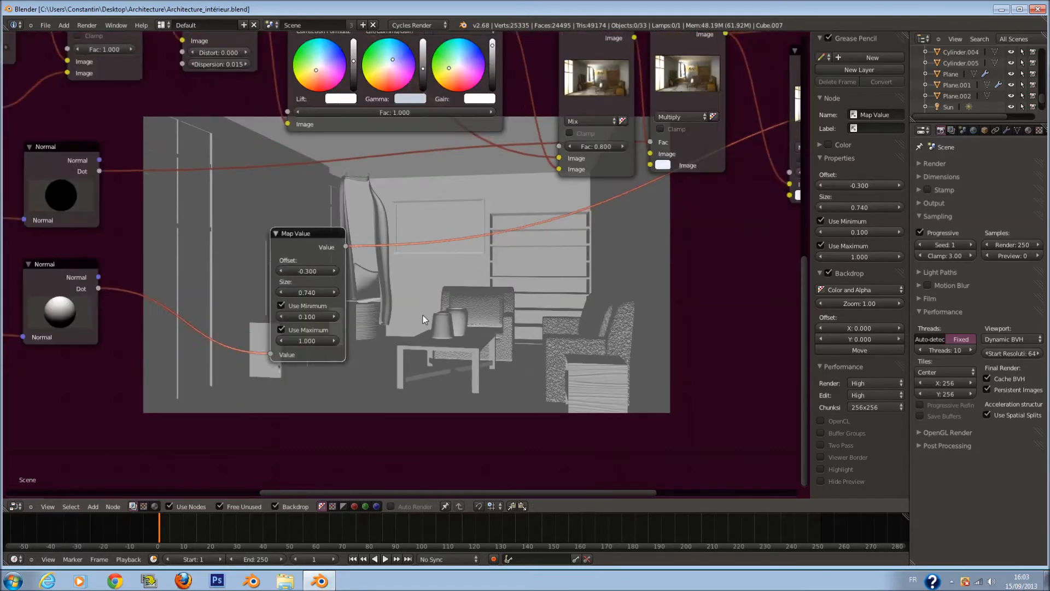
key("a")
left_click_drag(306, 257, 239, 283)
scroll(239, 283, "down", 1)
middle_click_drag(664, 193, 594, 211)
scroll(594, 211, "down", 2)
left_click_drag(756, 158, 591, 217)
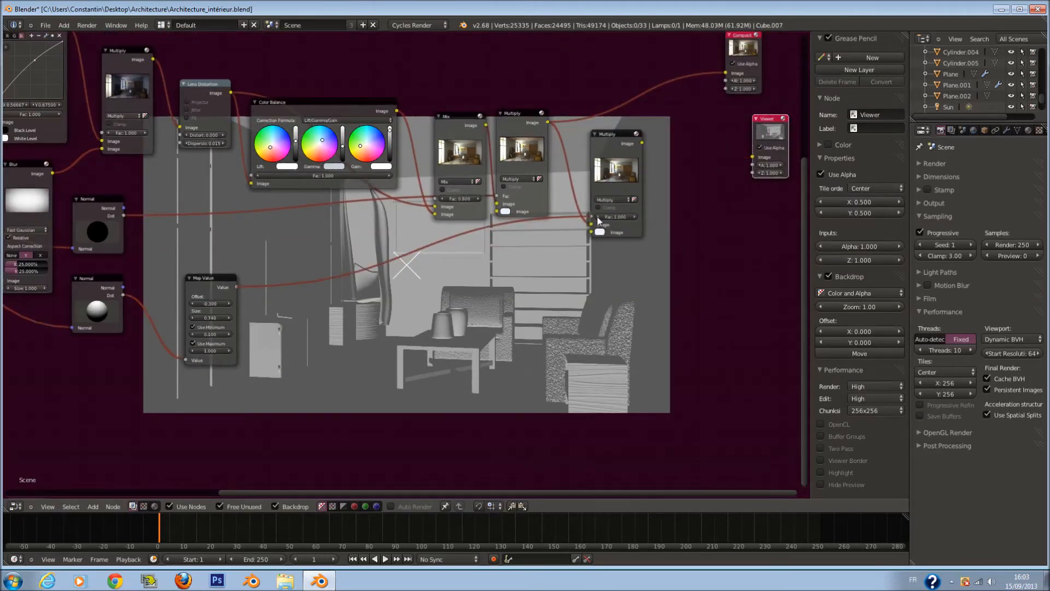
- Connect the last Multiply node's Image output to both the Viewer and the Composite node
scroll(632, 234, "up", 1)
left_click_drag(683, 139, 781, 149)
left_click_drag(661, 133, 749, 58)
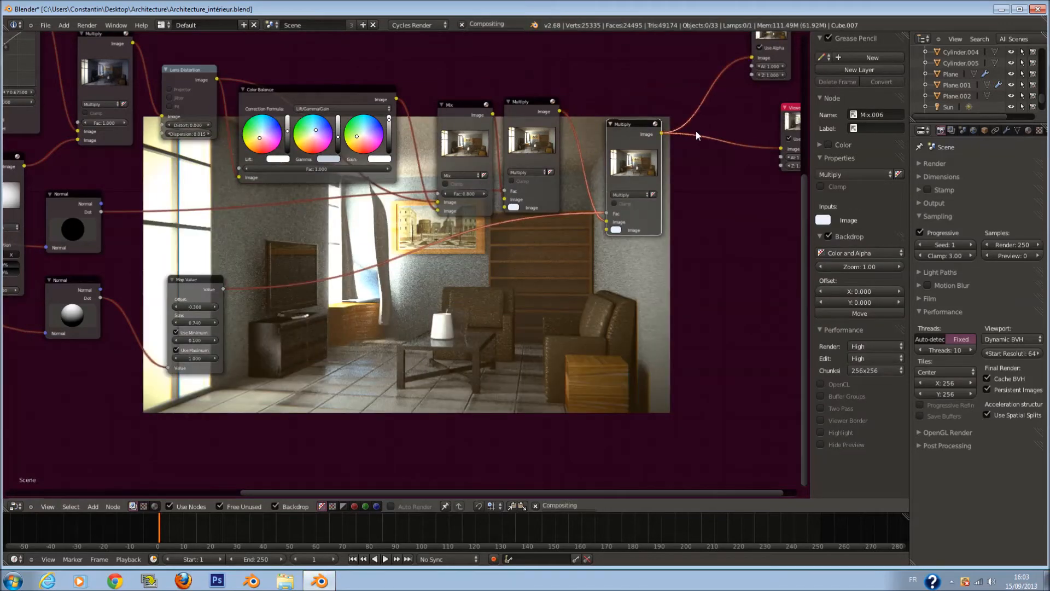
- Try a saturated yellow as the last Multiply node's tint and soften it to a pale warm yellow
scroll(678, 181, "up", 1)
left_click(653, 223)
left_click(668, 133)
scroll(611, 262, "down", 1)
scroll(615, 249, "up", 1)
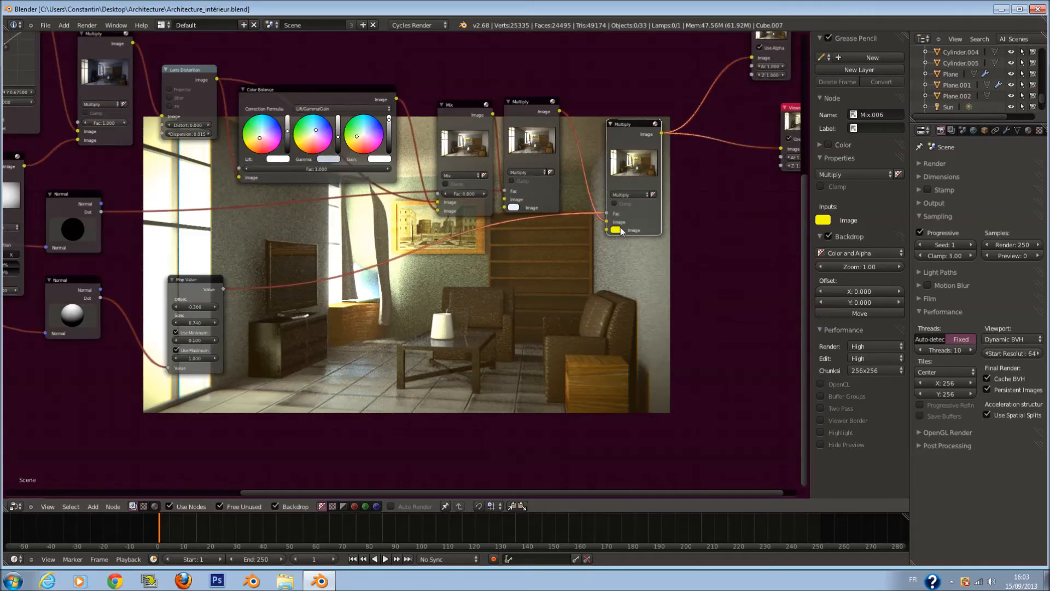
left_click(614, 229)
left_click(634, 153)
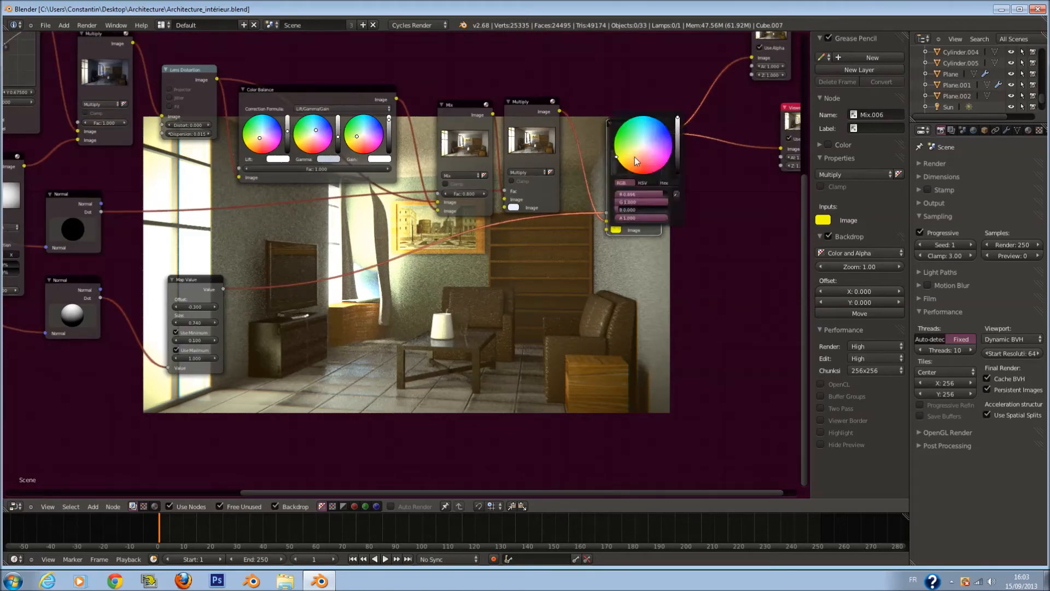
left_click_drag(633, 154, 611, 172)
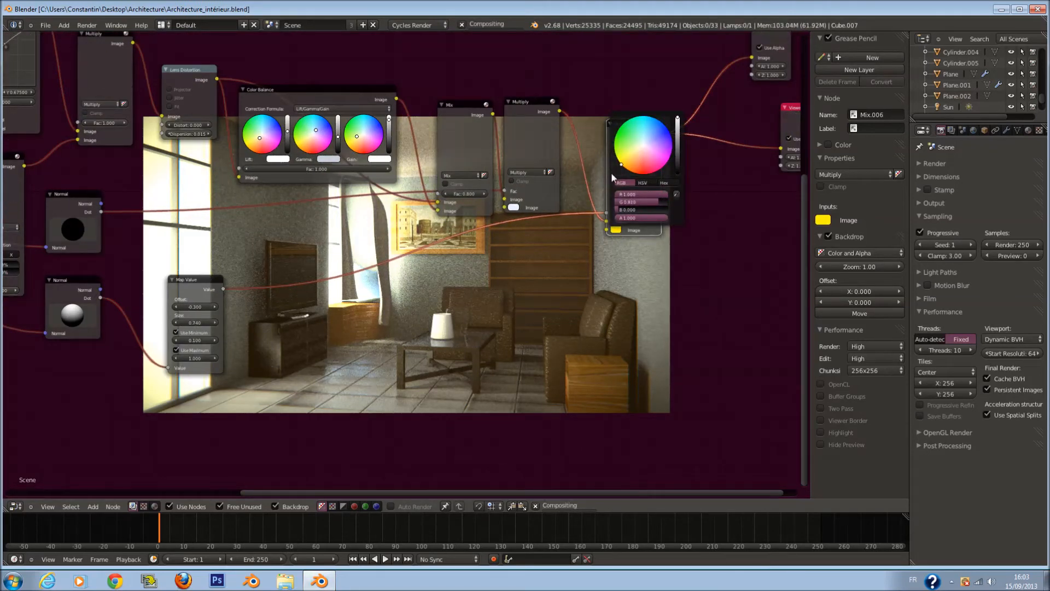
left_click(631, 152)
left_click(636, 153)
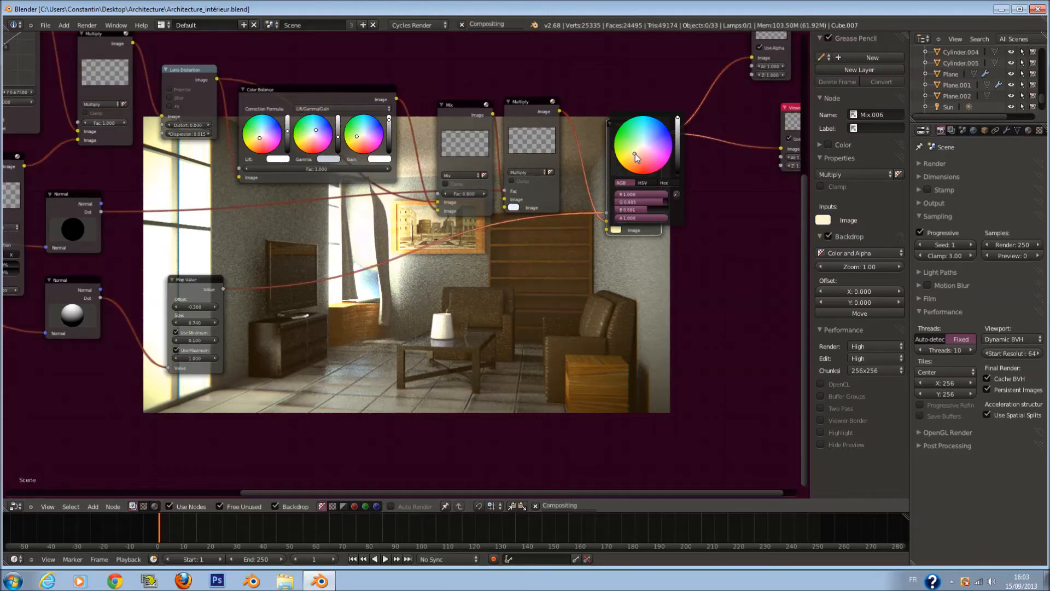
- Box-select the processing nodes between the Render Layers and output nodes, combine them into one node group, and close the group
scroll(361, 293, "down", 4)
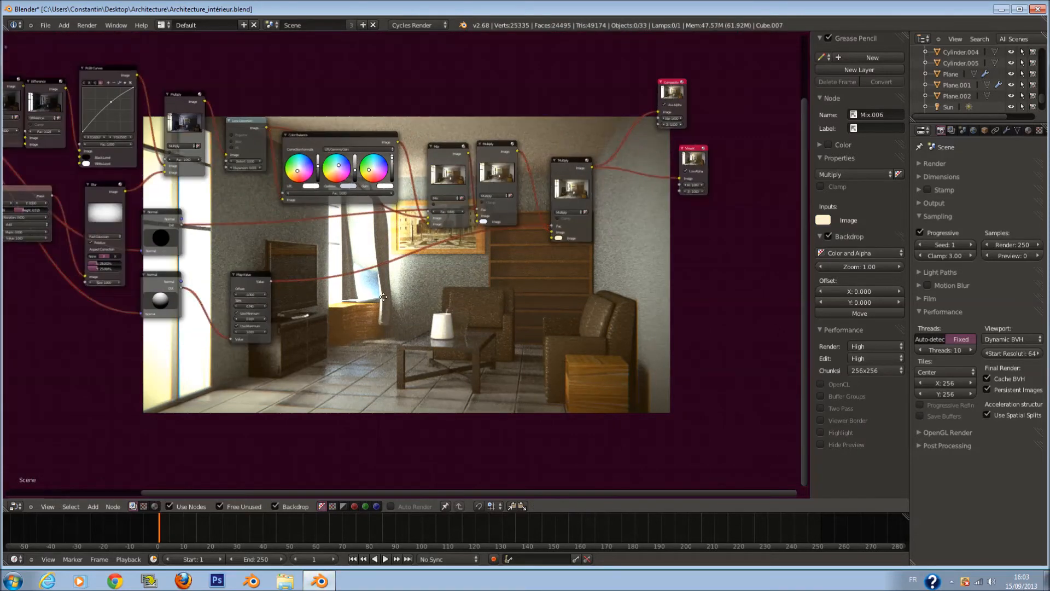
scroll(414, 298, "up", 1)
key("b")
left_click_drag(103, 115, 608, 385)
key("ctrl+g")
key("Tab")
- Move the new node group next to the Render Layers node
middle_click_drag(280, 254, 404, 325)
left_click_drag(472, 262, 175, 188)
scroll(219, 205, "down", 3)
middle_click_drag(235, 210, 190, 218)
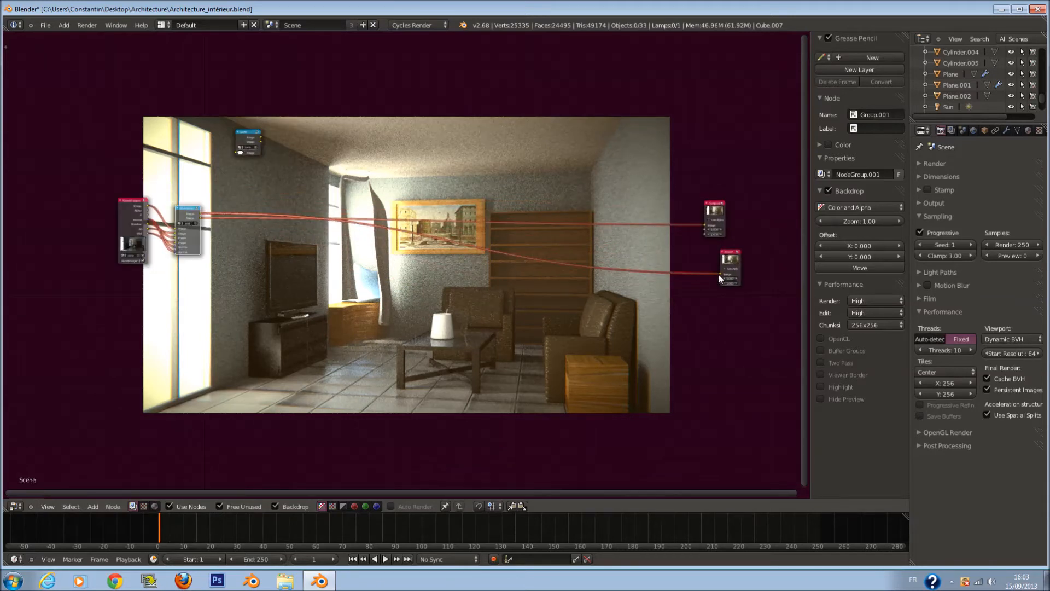
- Move the Viewer and Composite nodes closer to the group and cut their incoming links
left_click_drag(734, 264, 571, 274)
left_click_drag(721, 212, 608, 221)
left_click_drag(474, 302, 465, 206, "ctrl")
- Connect the node group's first Image output to the Composite and Viewer nodes, placing both nearer the group
mouse_move(200, 213)
left_mouse_down()
mouse_move(644, 235)
mouse_move(596, 236)
left_mouse_up()
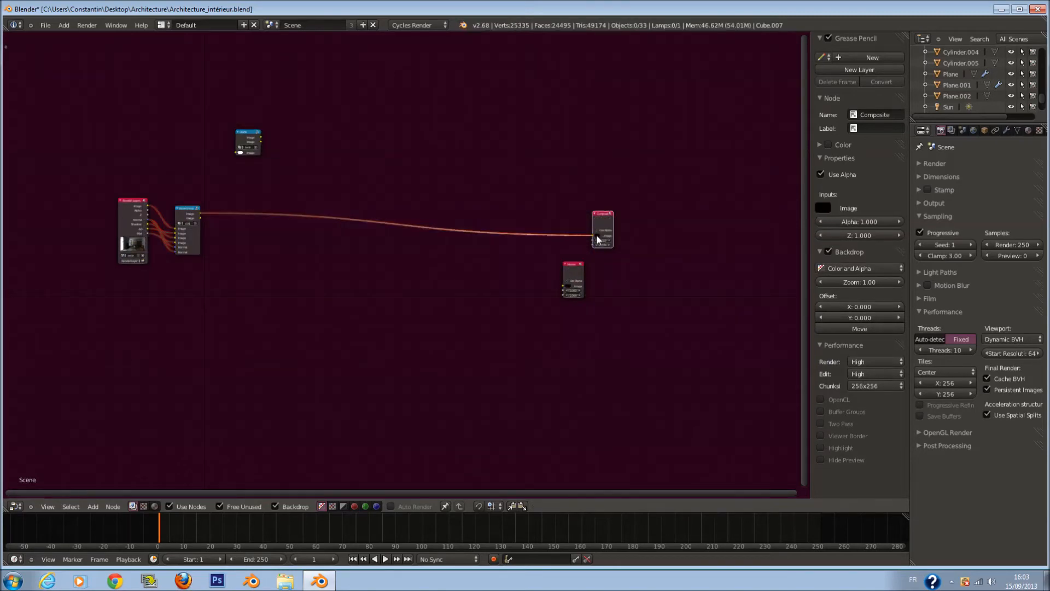
key("g")
left_click(382, 261)
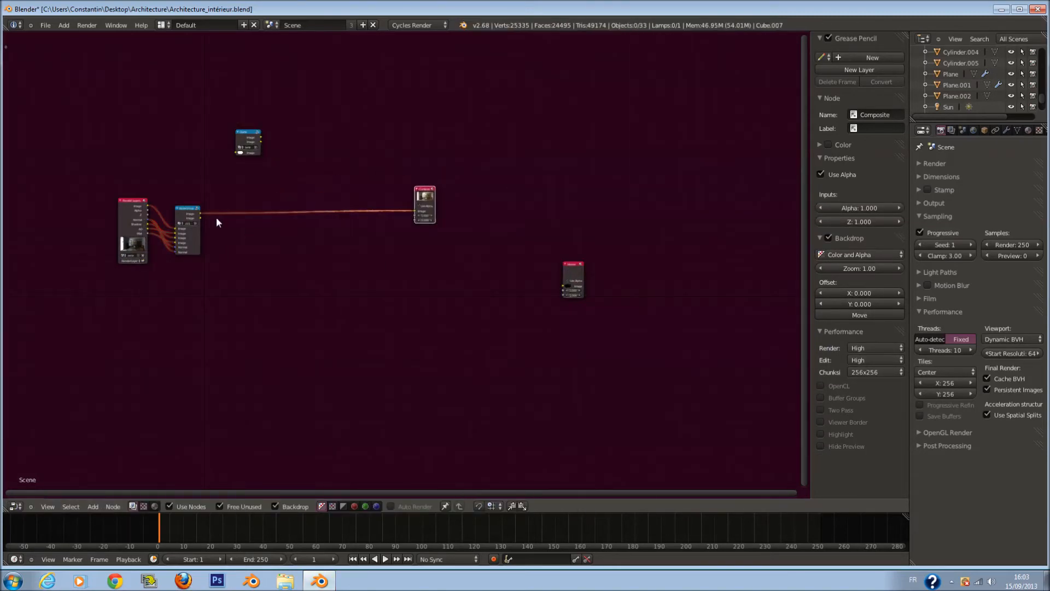
left_click_drag(201, 213, 422, 250)
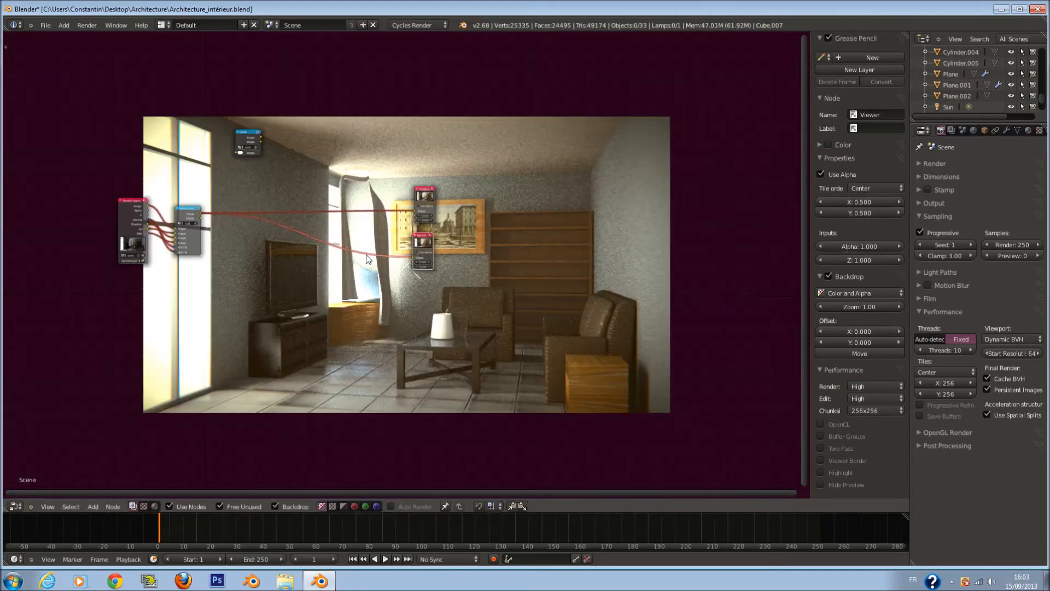
- Insert the Clarté group between the new node group and the Composite and Viewer nodes, and save the file
scroll(421, 252, "up", 5)
middle_click_drag(374, 292, 504, 359)
scroll(415, 317, "up", 3)
left_click_drag(261, 101, 589, 353)
left_click(366, 238)
key("ctrl+s")
left_click(405, 340)
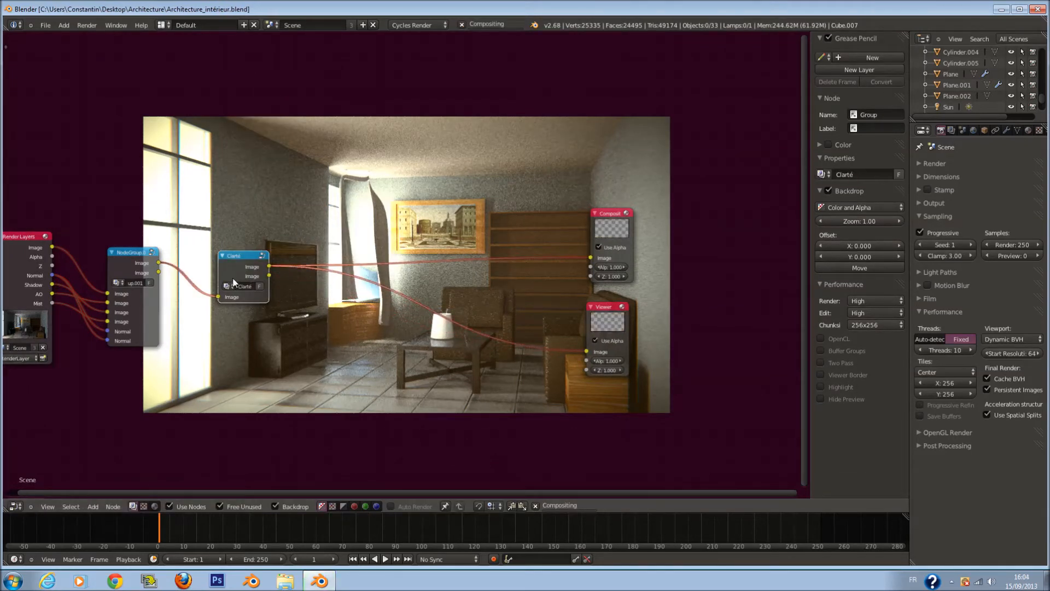
- Move the Clarté group right beside the new node group and save the file again
left_click_drag(231, 279, 202, 277)
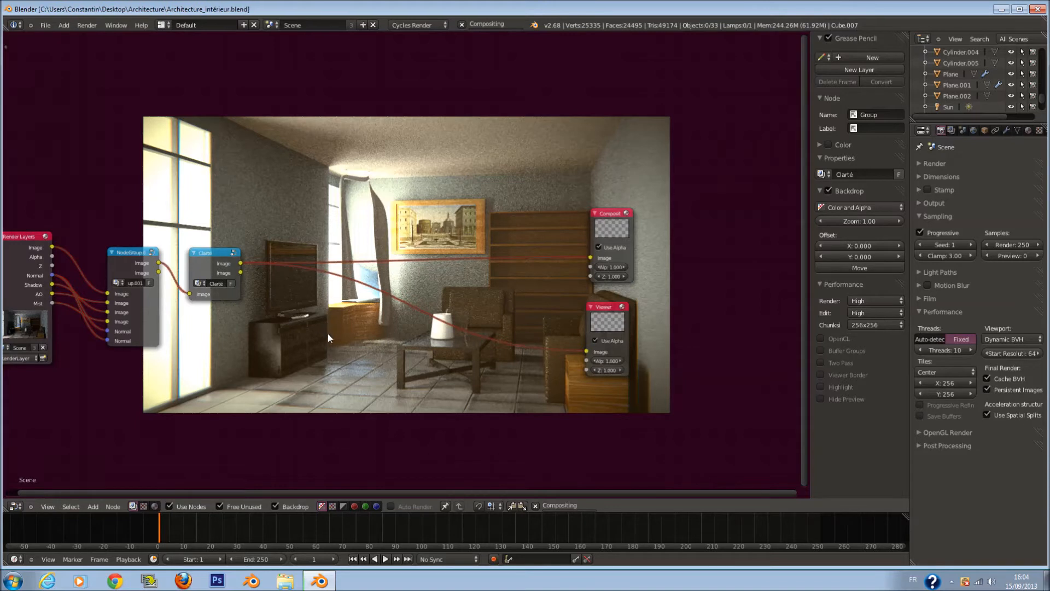
key("ctrl+s")
left_click(349, 342)
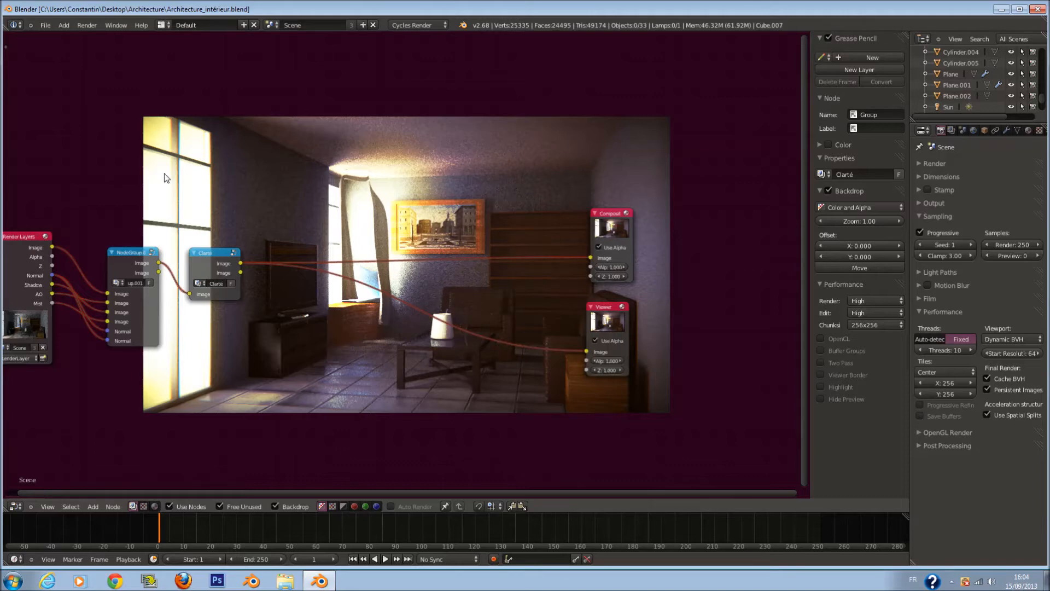
- Add a Mix node and insert it on the link between the Clarté group and the Composite node
scroll(279, 324, "up", 4)
scroll(279, 324, "down", 3)
middle_click_drag(332, 298, 369, 308)
key("a")
scroll(369, 312, "up", 1)
key("shift+a")
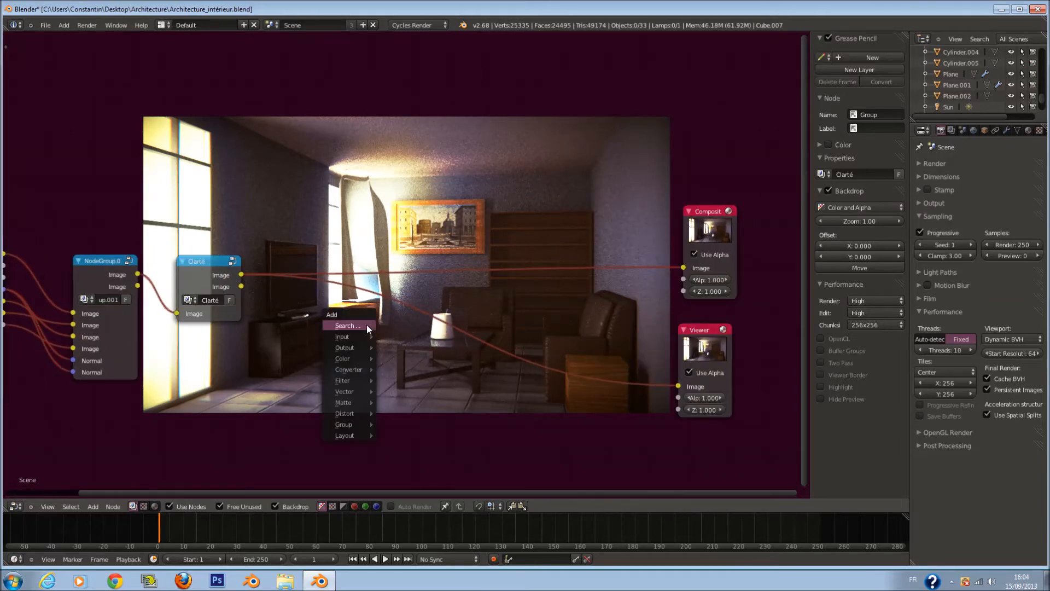
mouse_move(359, 357)
left_click(432, 356)
left_click(457, 151)
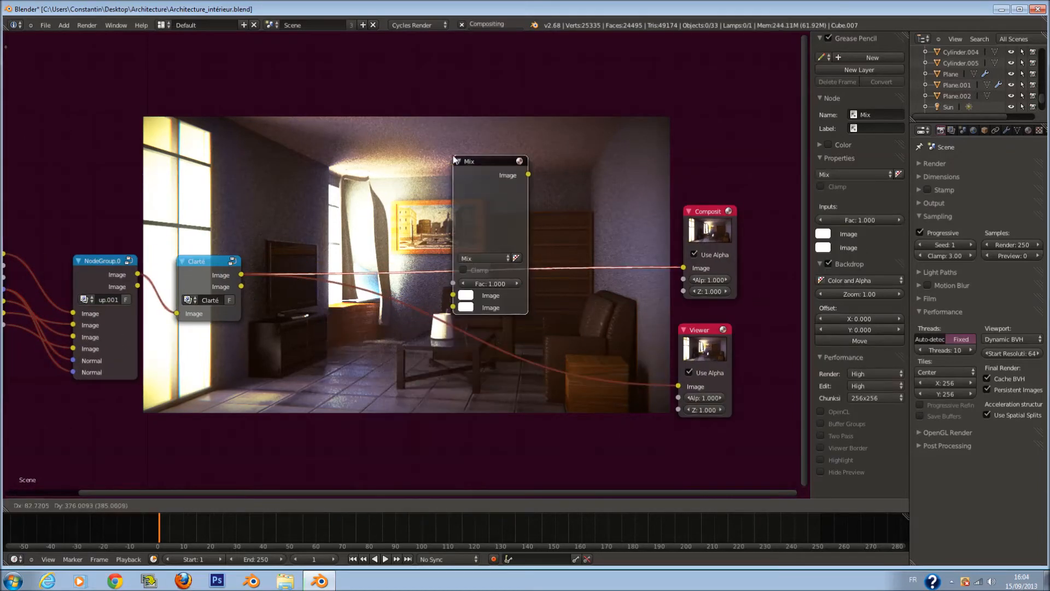
- Connect the unprocessed node group's Image output to the Mix node's second Image input and the Mix output to the Viewer
left_click_drag(141, 277, 454, 307)
left_click_drag(529, 174, 678, 386)
left_click_drag(476, 208, 410, 330)
- Set the Mix node's Fac to 0.3 and save the file
left_click(418, 350)
type("3")
key("Return")
middle_click_drag(488, 371, 464, 215)
key("ctrl+s")
left_click(463, 216)
- Set the Mix node's Fac to 0.5 and view the blended render in the backdrop
scroll(473, 365, "down", 1)
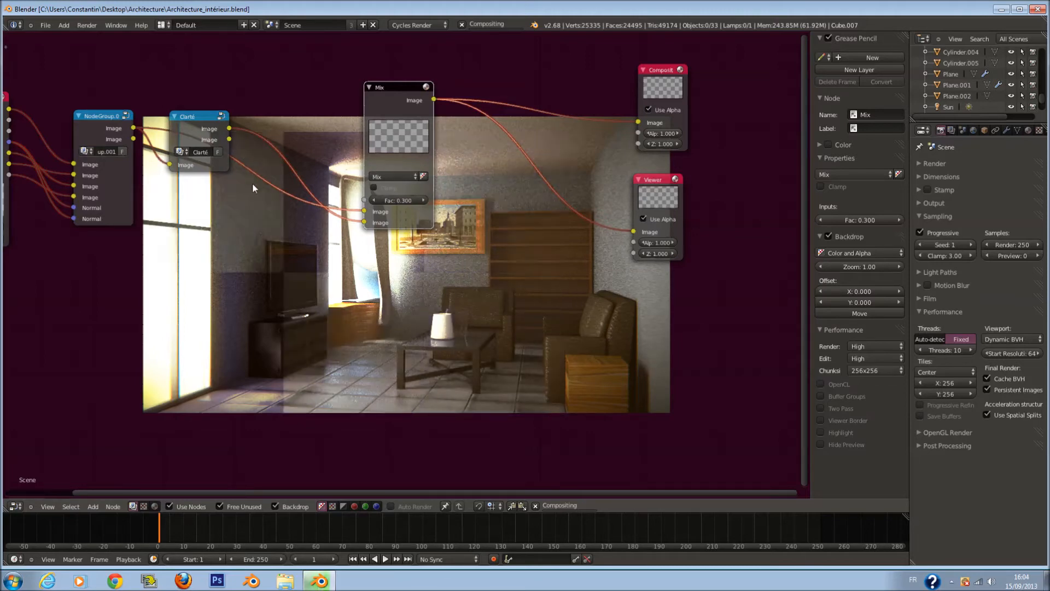
middle_click_drag(304, 248, 331, 220)
key("BackSpace")
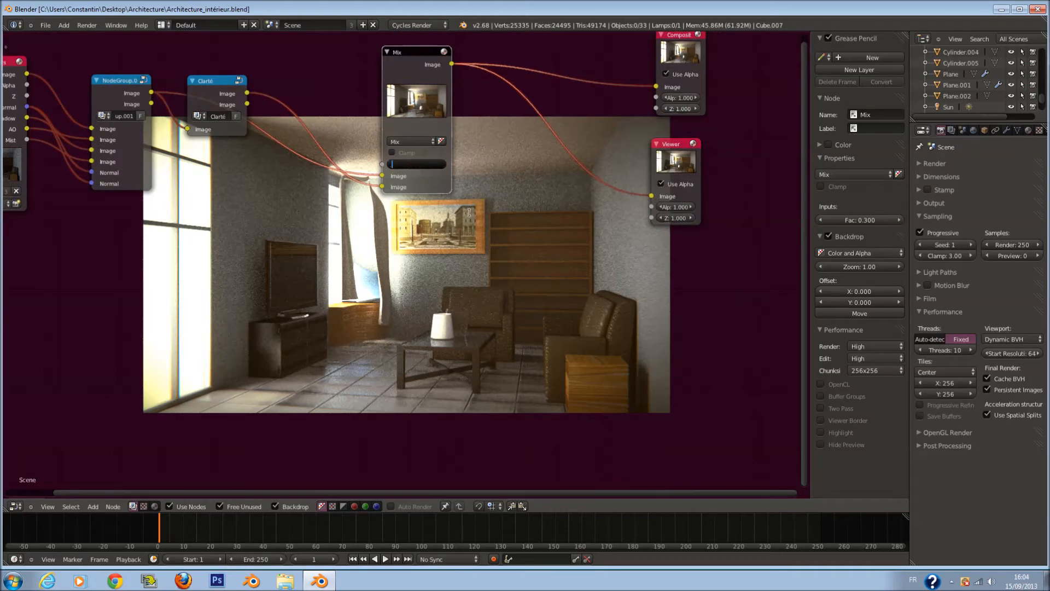
type("0.5")
key("Return")
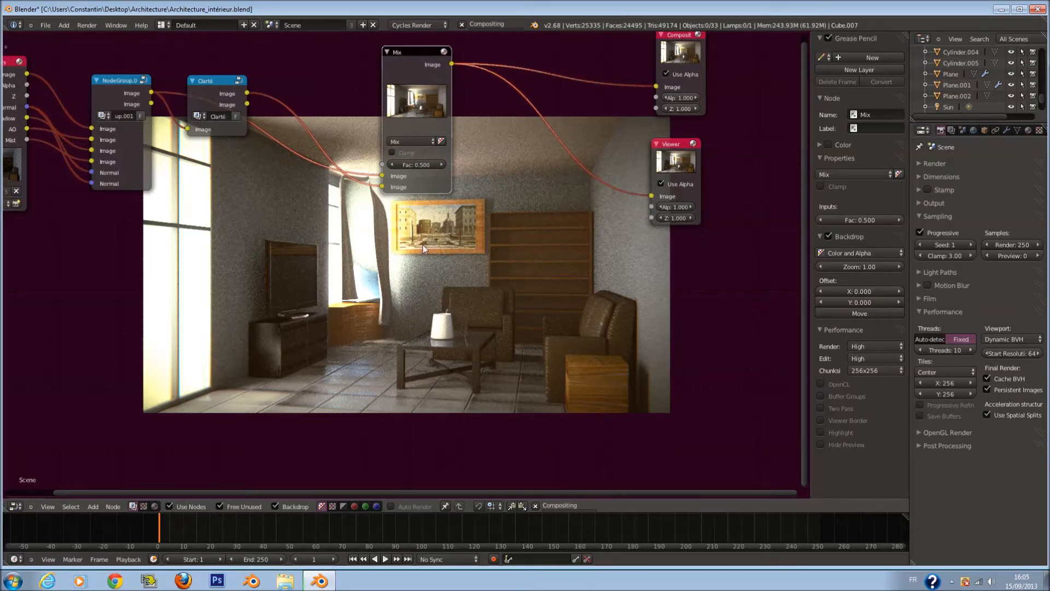
scroll(491, 301, "up", 2)
middle_click_drag(491, 300, 515, 301)
scroll(526, 312, "down", 1)
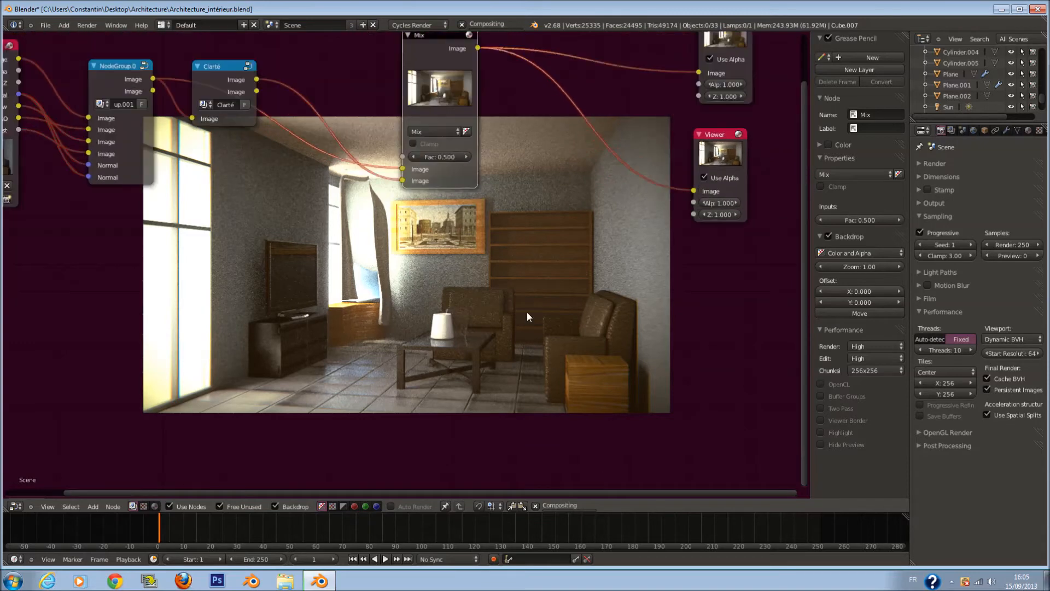
scroll(487, 334, "down", 1)
scroll(487, 334, "up", 1)
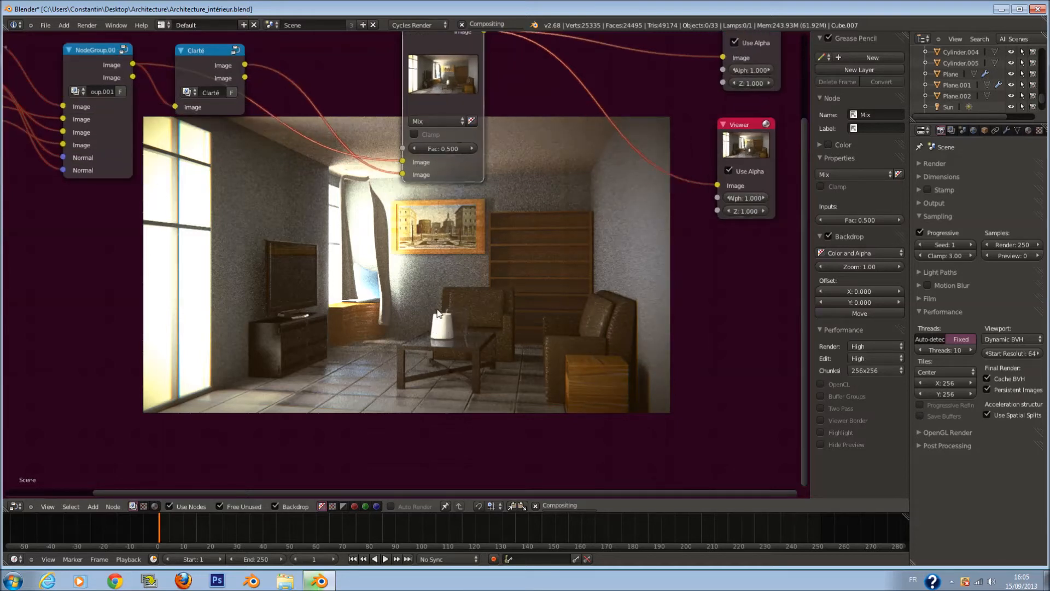
- Set the Mix node's Fac to 0.65 and save the file
scroll(440, 236, "up", 1)
left_click(450, 141)
type(".65")
key("Return")
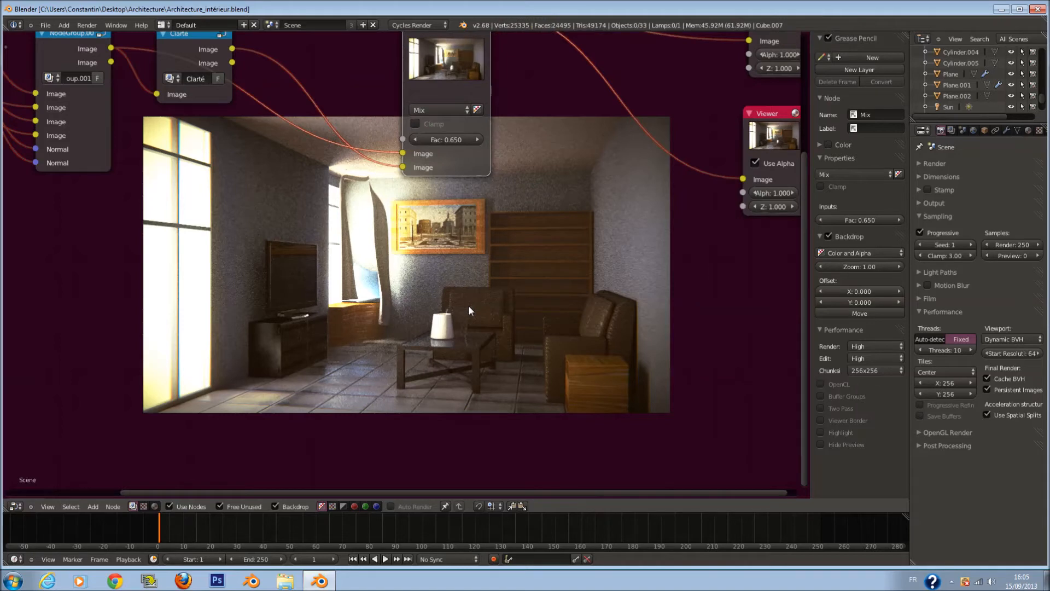
scroll(451, 268, "down", 2)
middle_click_drag(270, 251, 314, 316)
key("ctrl+s")
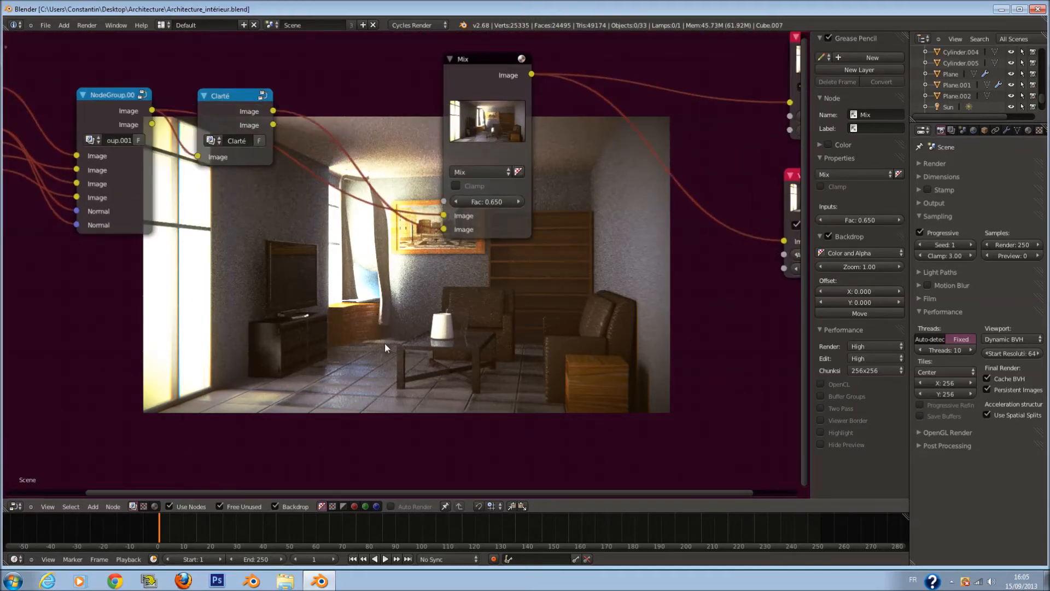
- Switch the compositing area to the 3D View, clear the object selection and save the file
left_click(20, 504)
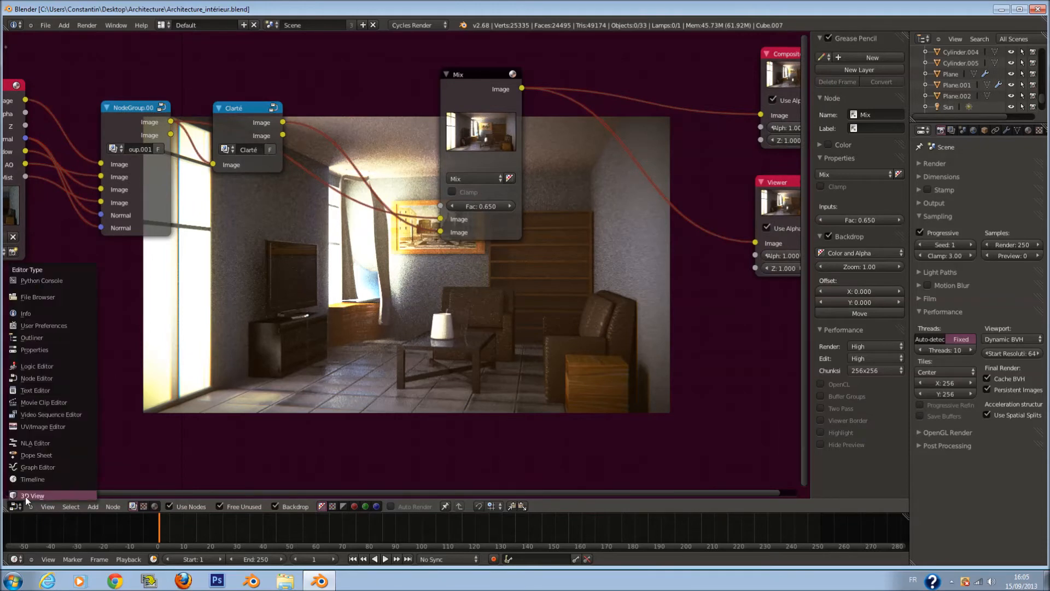
left_click(25, 496)
key("a")
key("a")
key("ctrl+s")
scroll(625, 383, "down", 2)
scroll(625, 383, "up", 3)
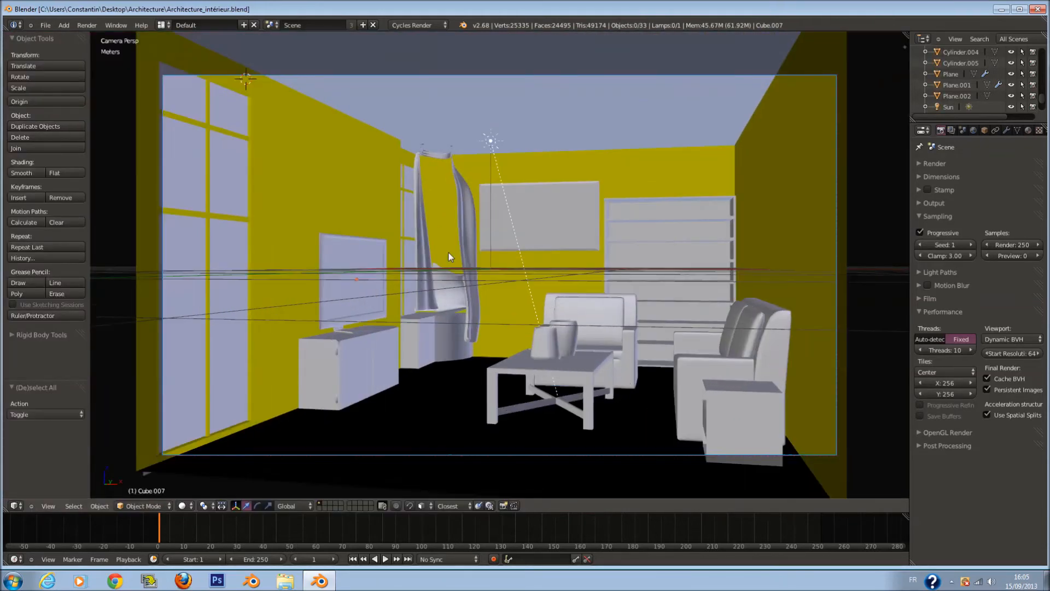
- Select the curtain, split the 3D View vertically and show the curtain's material nodes in the new area
right_click(470, 214)
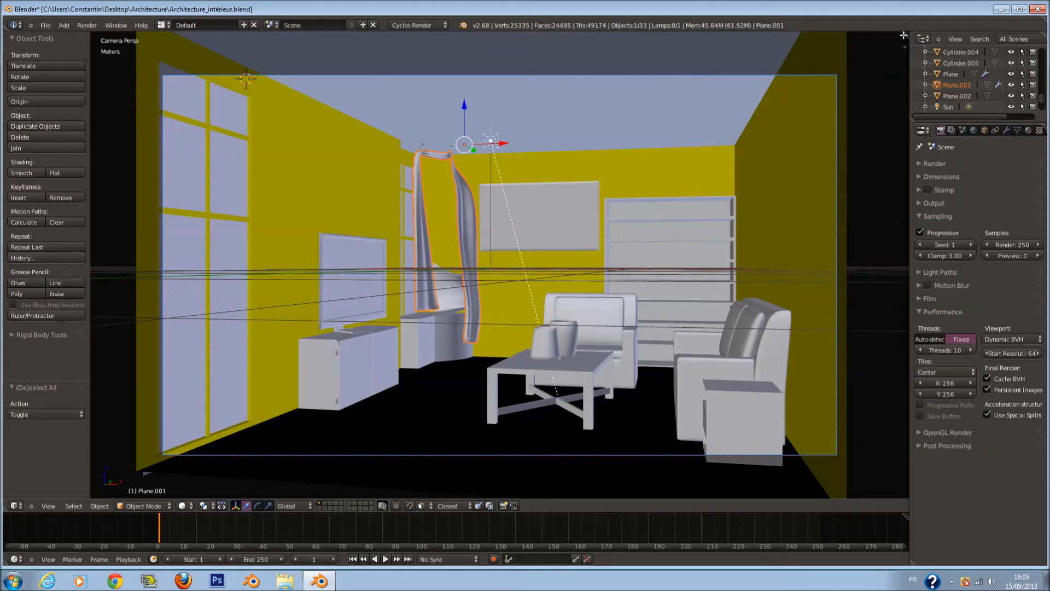
left_click_drag(897, 42, 519, 109)
left_click(528, 506)
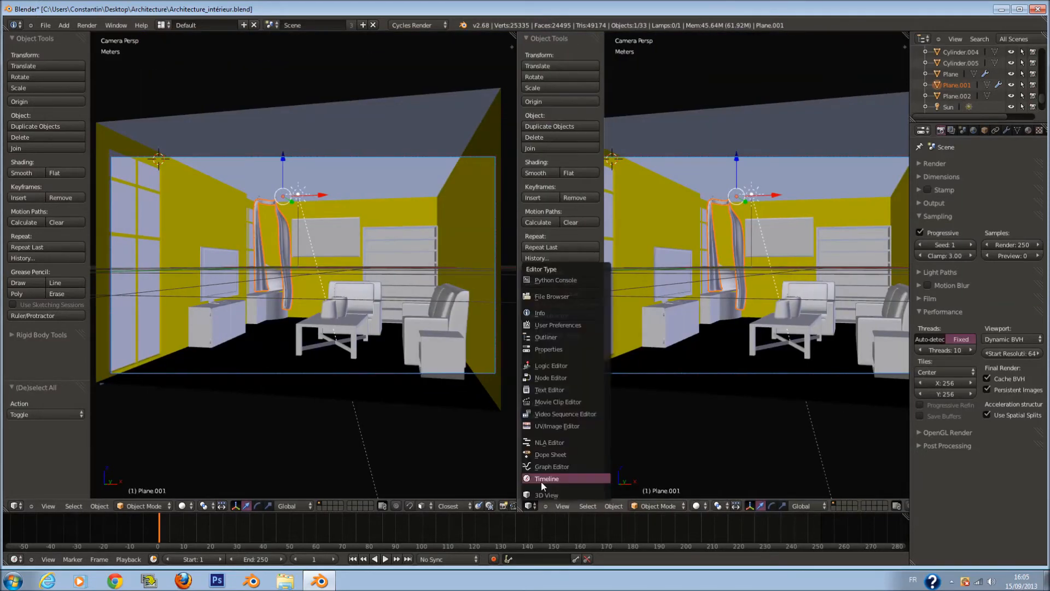
left_click(565, 377)
left_click(669, 506)
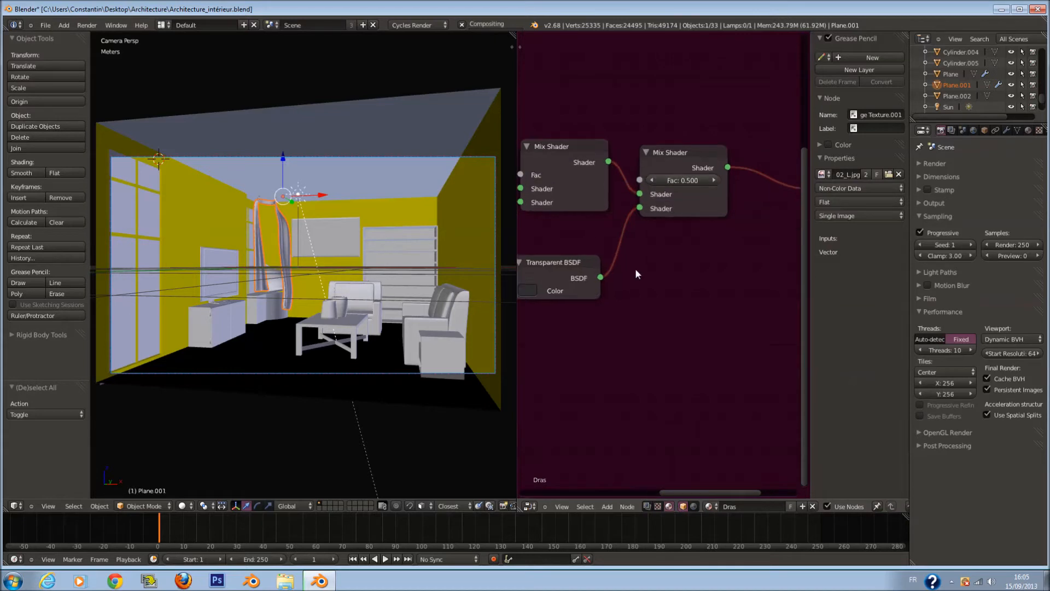
- Connect the Image Texture's Color output to the Diffuse BSDF Color in the curtain's Dras material and save the file
left_click_drag(652, 318, 637, 371)
left_click_drag(597, 337, 645, 313)
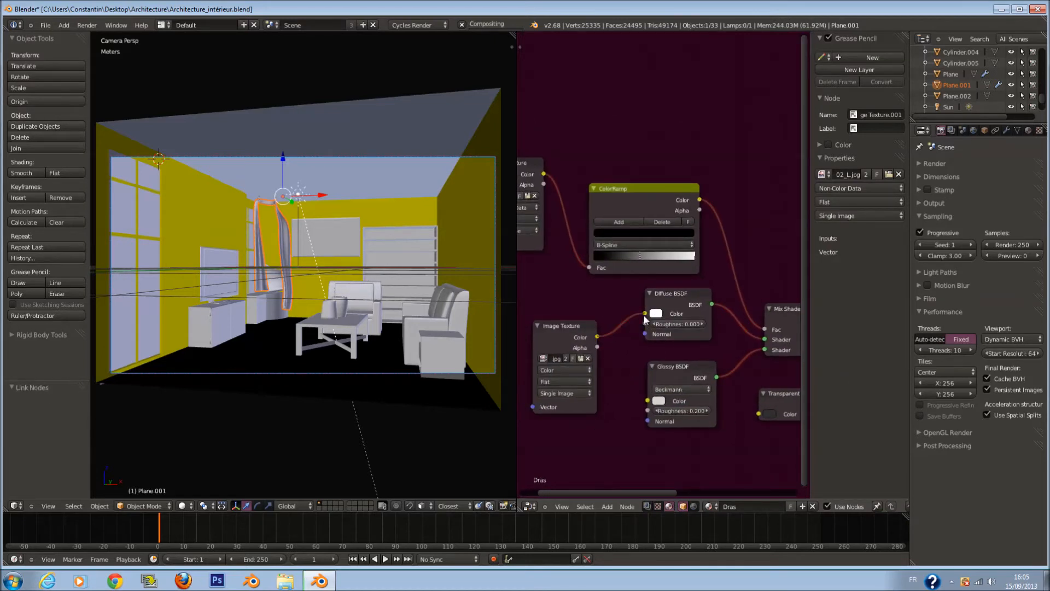
key("ctrl+s")
left_click(645, 366)
scroll(400, 337, "up", 1)
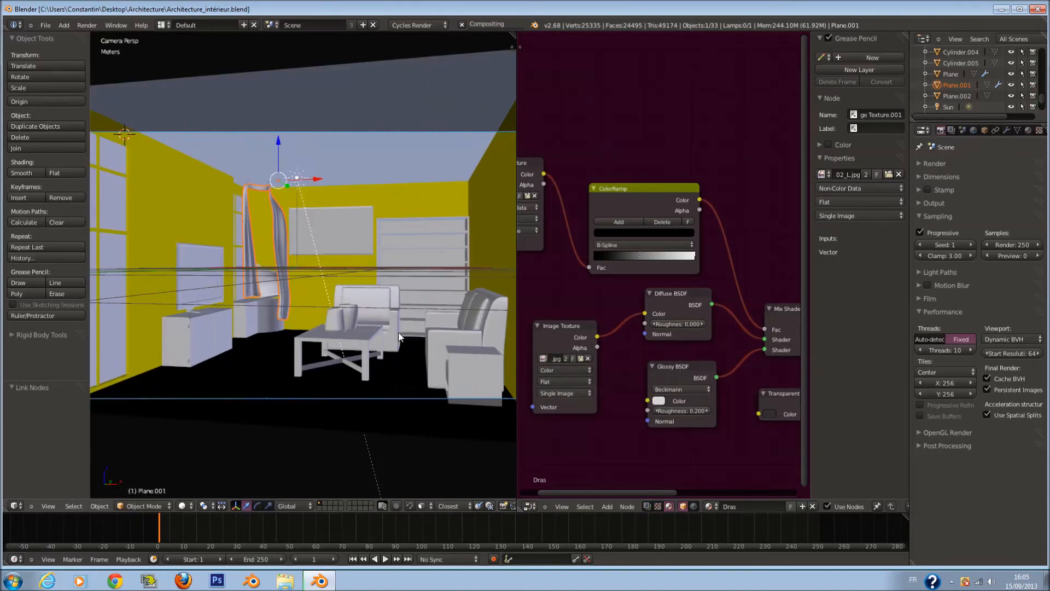
- Select the sofa and set the Normal Map strength in its Divan material to 0.01
right_click(470, 333)
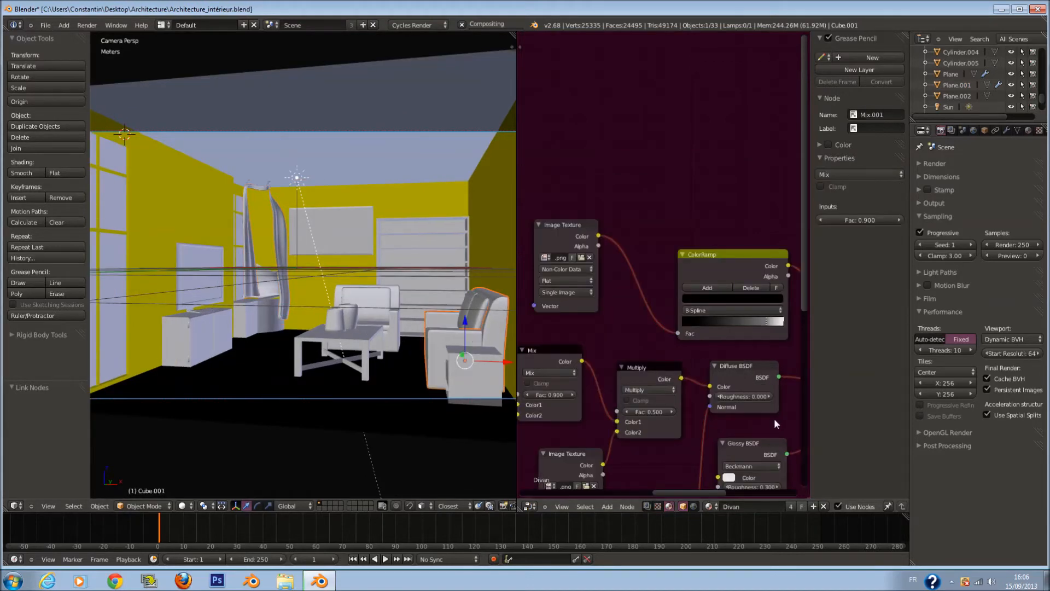
scroll(652, 343, "up", 2)
middle_click_drag(568, 436, 655, 365)
scroll(656, 365, "up", 2)
left_click(667, 382)
type(".01")
key("Return")
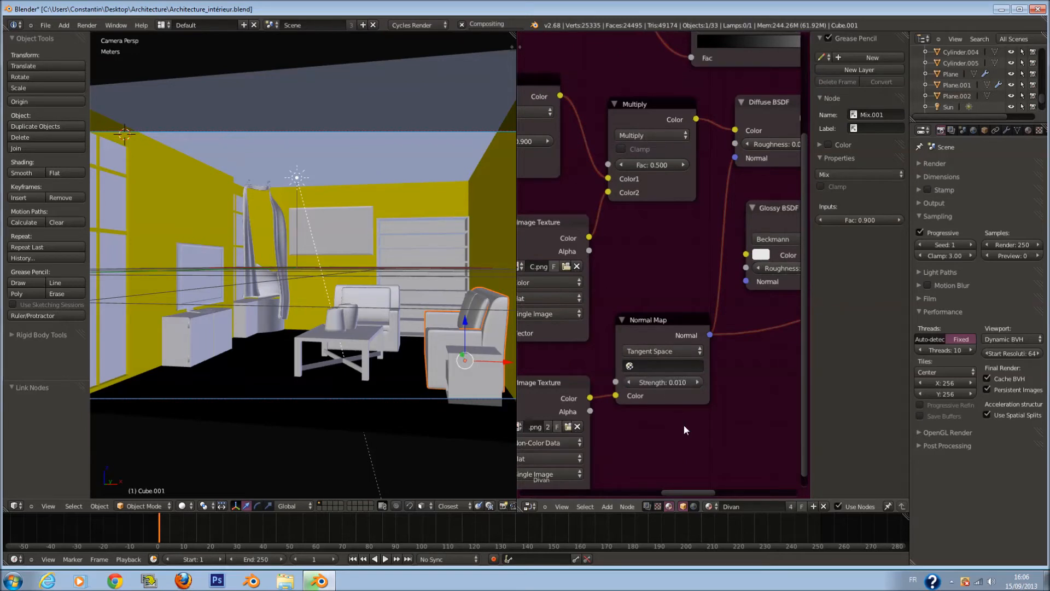
- Select the rear glass on the coffee table and look through the list of existing materials for a replacement
right_click(353, 316)
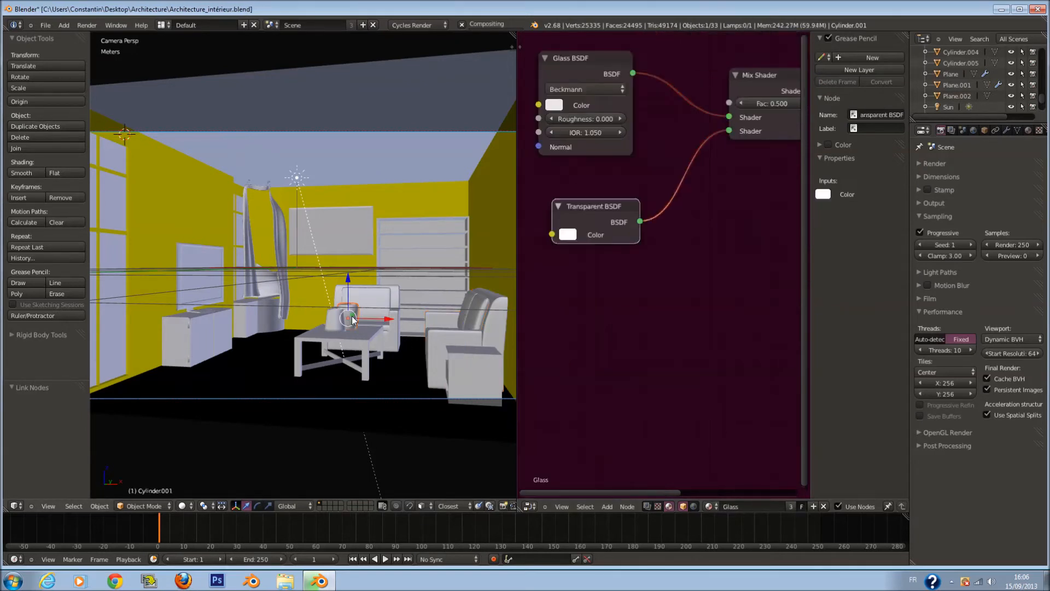
middle_click_drag(641, 223, 606, 298)
scroll(658, 286, "down", 3)
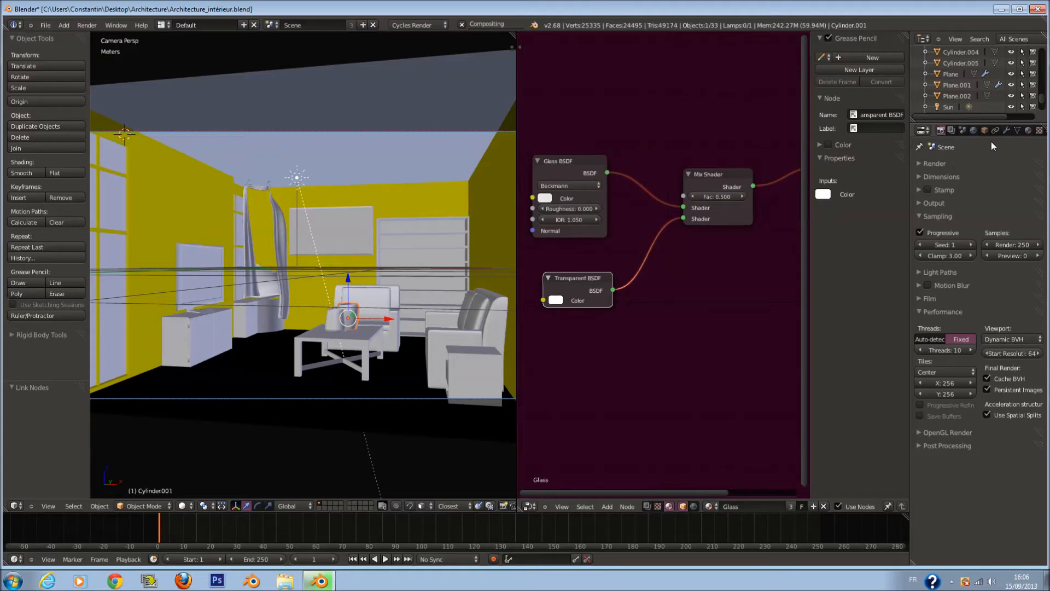
left_click(1028, 130)
left_click(922, 202)
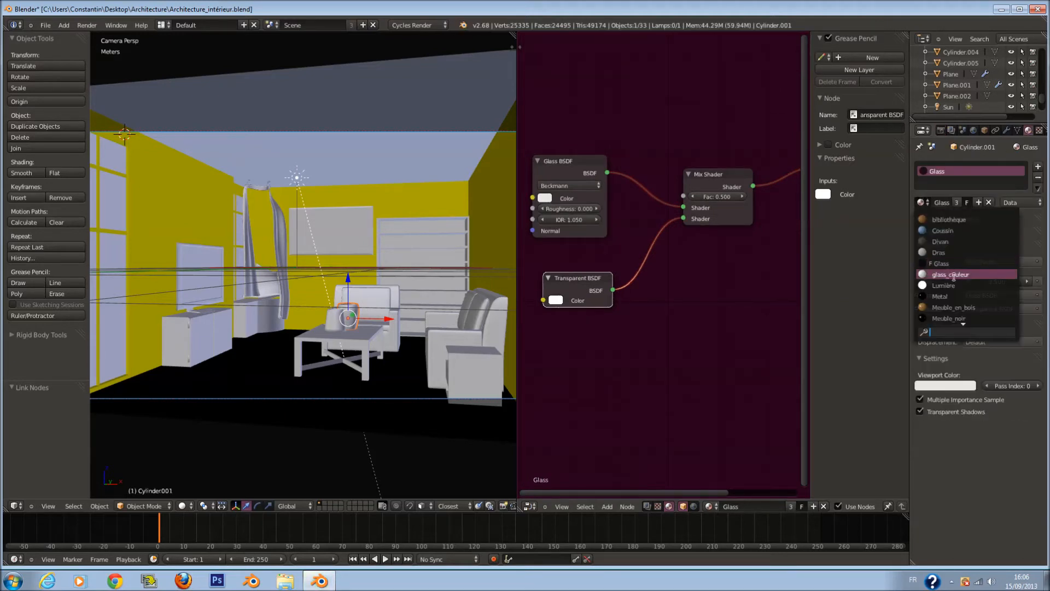
scroll(970, 315, "down", 9)
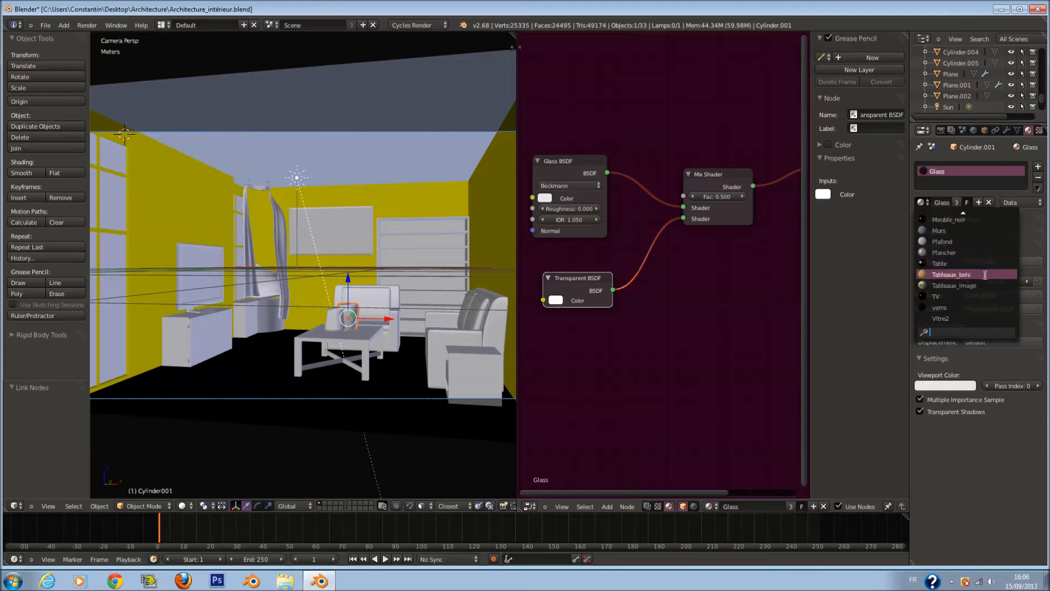
scroll(985, 217, "up", 3)
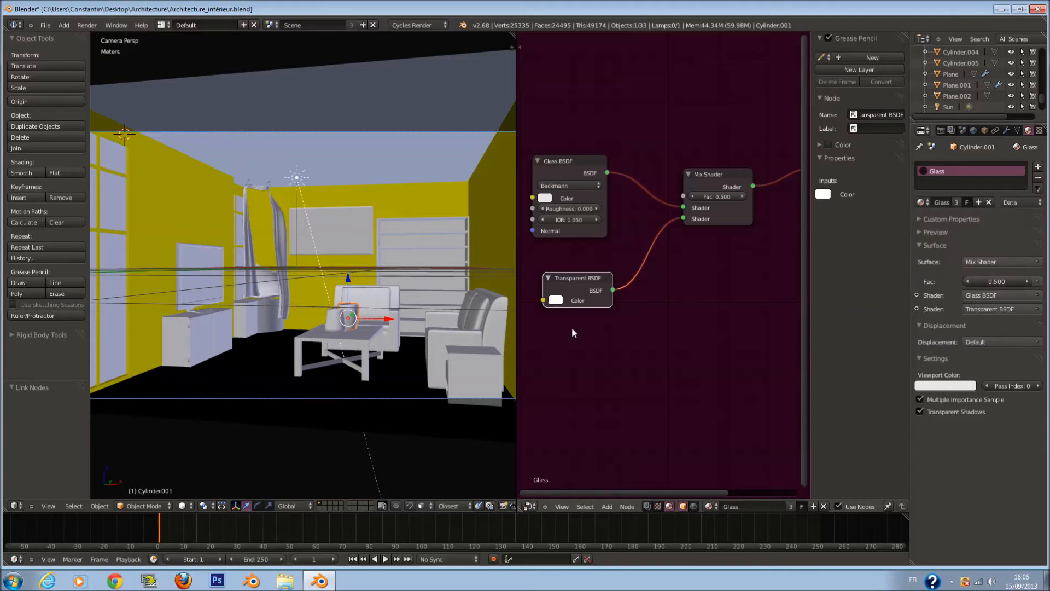
- Assign the front glass's glass_couleur material to the rear glass on the coffee table and deselect everything
right_click(335, 322)
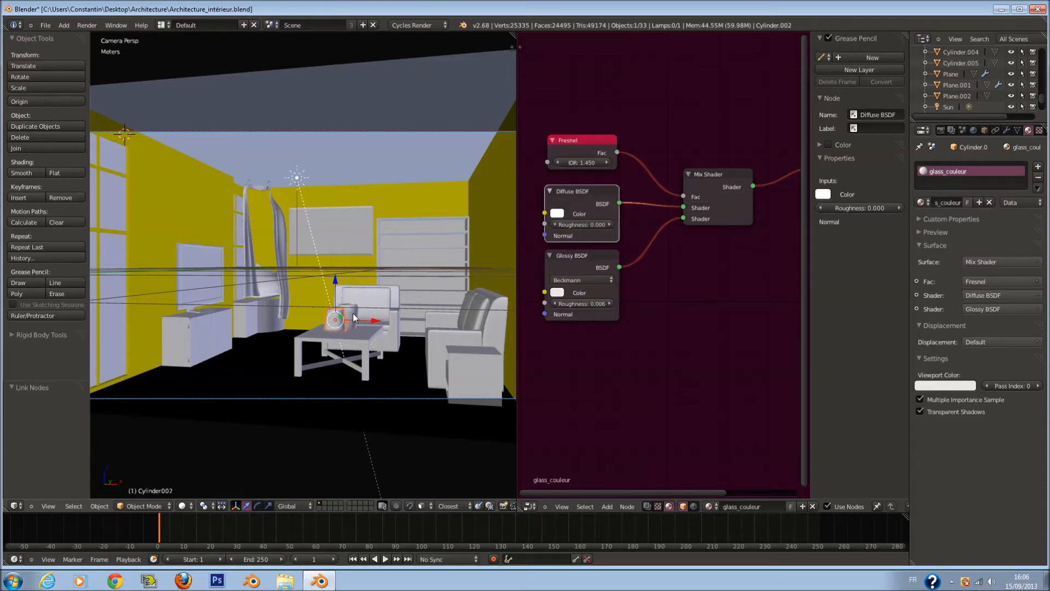
right_click(354, 315)
left_click(922, 202)
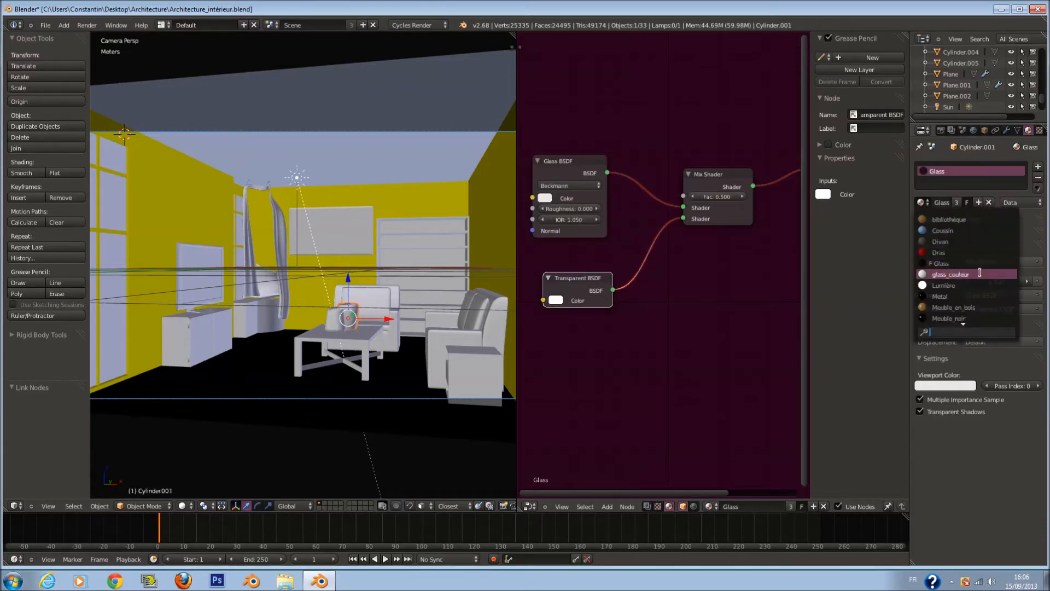
left_click(963, 271)
key("a")
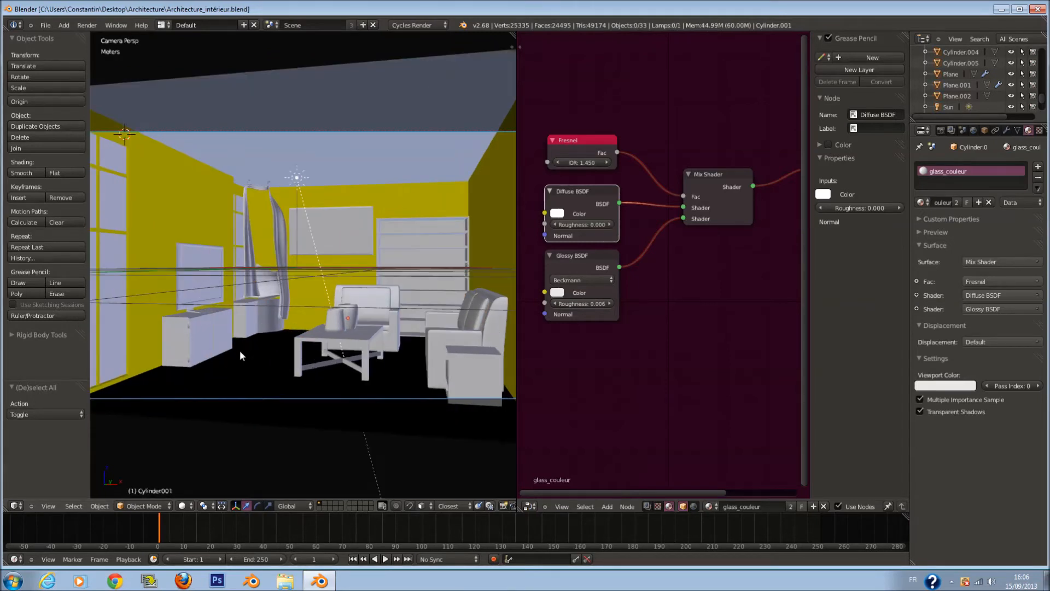
- Select the window pane and shift the Material Output node slightly in its Vitre2 material
scroll(239, 350, "down", 2)
scroll(240, 356, "up", 3)
right_click(115, 252)
scroll(685, 284, "down", 2)
middle_click_drag(685, 284, 586, 282)
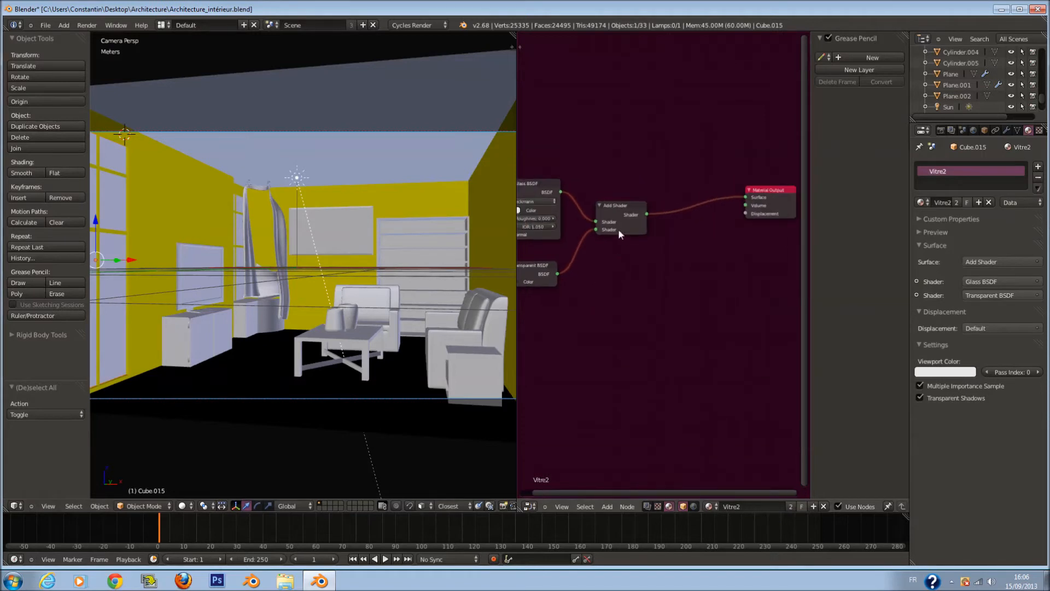
left_click_drag(771, 198, 776, 207)
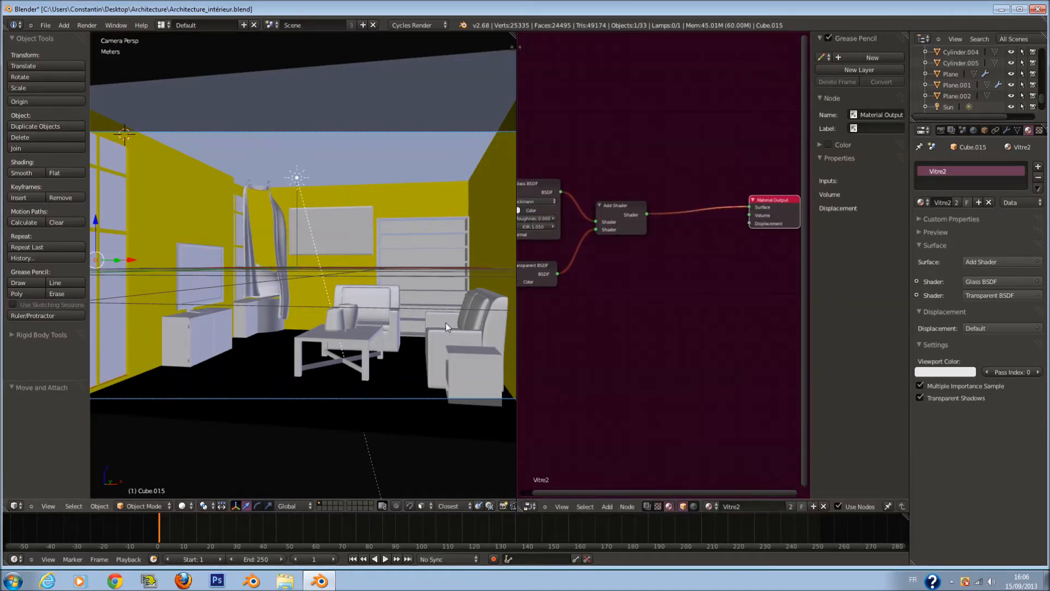
scroll(334, 318, "up", 2)
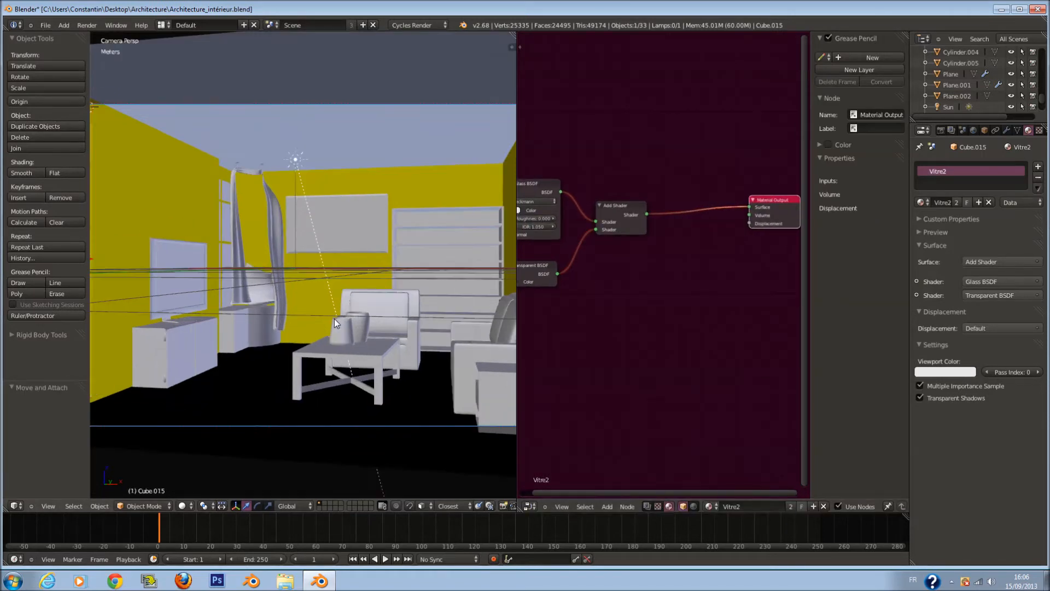
- Select a curtain hanging fixture, center the view on it and switch to wireframe shading
right_click(261, 170)
right_click(262, 168)
right_click(261, 168)
key("KP_Decimal")
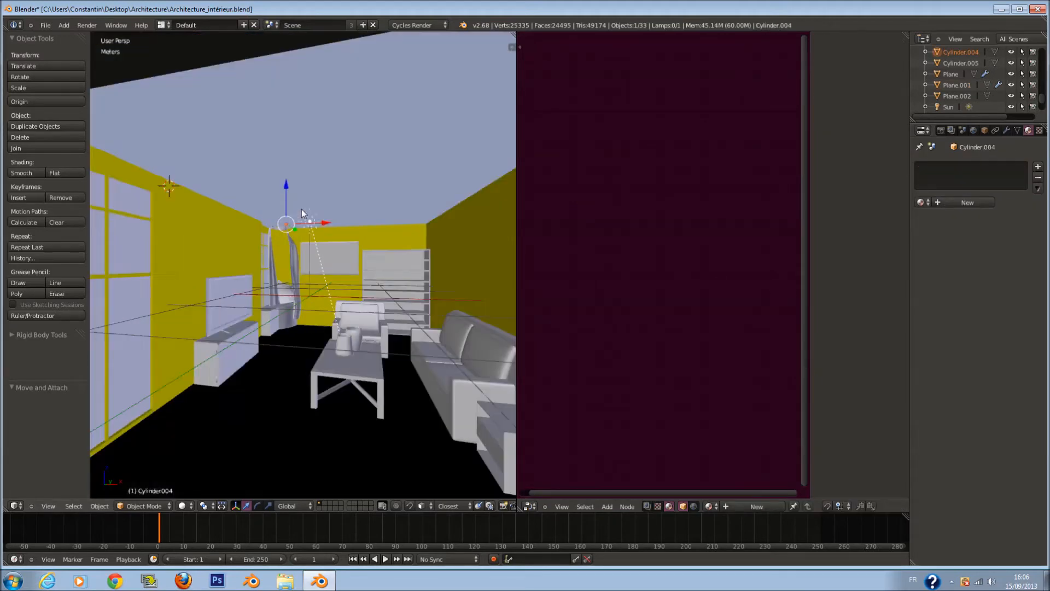
key("z")
scroll(312, 278, "down", 1)
- Circle-select both curtain rings with their ceiling mounts and join them into one object
key("c")
scroll(308, 276, "up", 3)
left_click(307, 275)
right_click(307, 275)
scroll(284, 275, "down", 2, "ctrl")
key("c")
scroll(263, 267, "up", 3)
left_click_drag(263, 267, 265, 300)
right_click(264, 300)
key("ctrl+s")
left_click(351, 312)
key("ctrl+j")
key("ctrl+u")
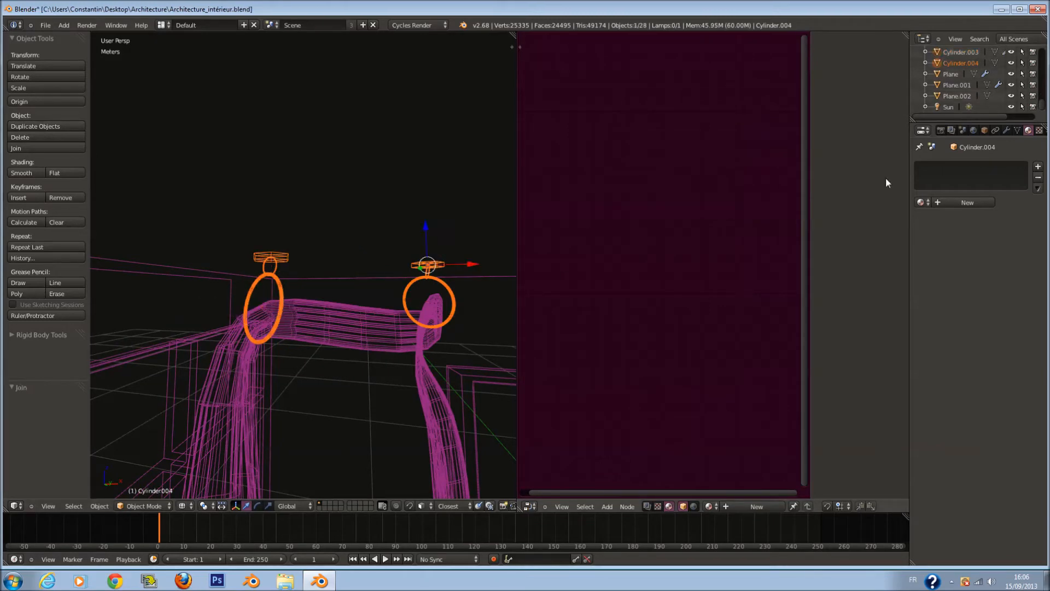
- Create a material named Anneaux for the joined curtain rings and darken its diffuse color to a bluish grey
left_click(973, 202)
type("aN")
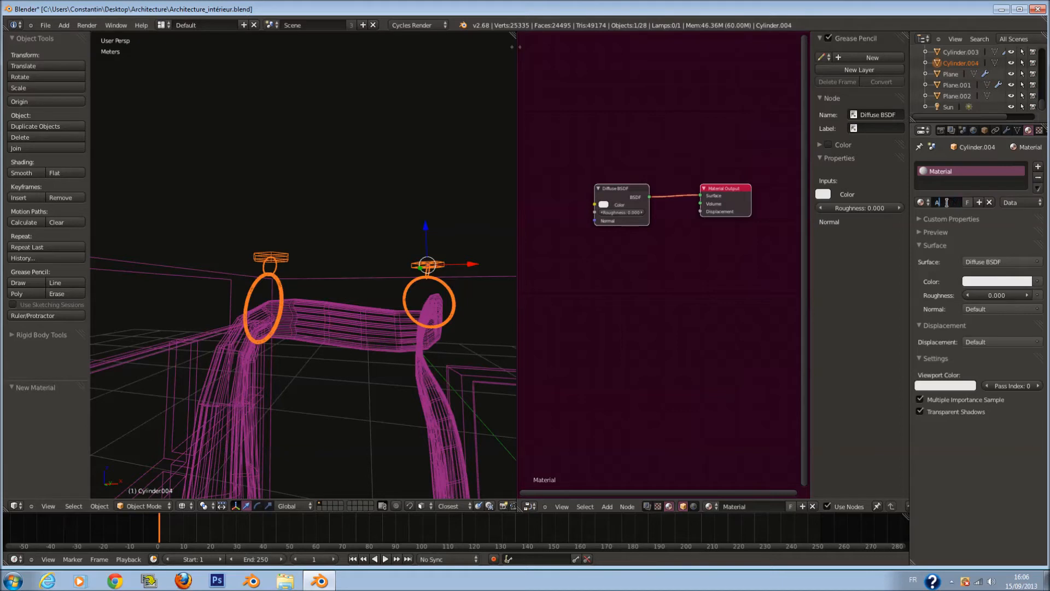
type("neaux")
key("Return")
left_click(604, 205)
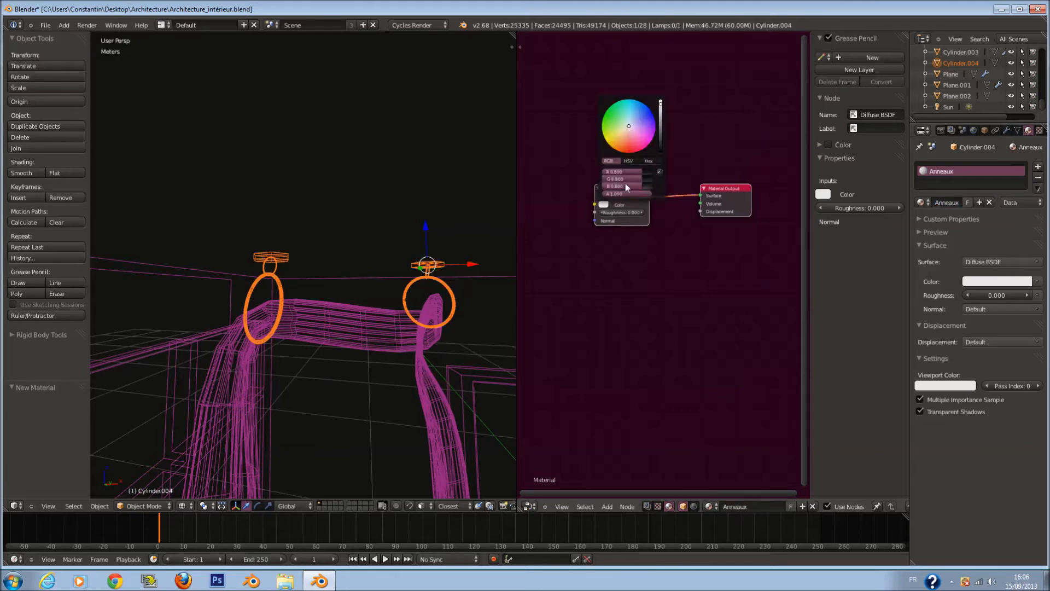
left_click(632, 123)
left_click(661, 127)
- Move the Material Output node aside and insert a Mix Shader on the link from the Diffuse BSDF
middle_click_drag(591, 191, 511, 192)
left_click_drag(646, 193, 779, 204)
key("shift+a")
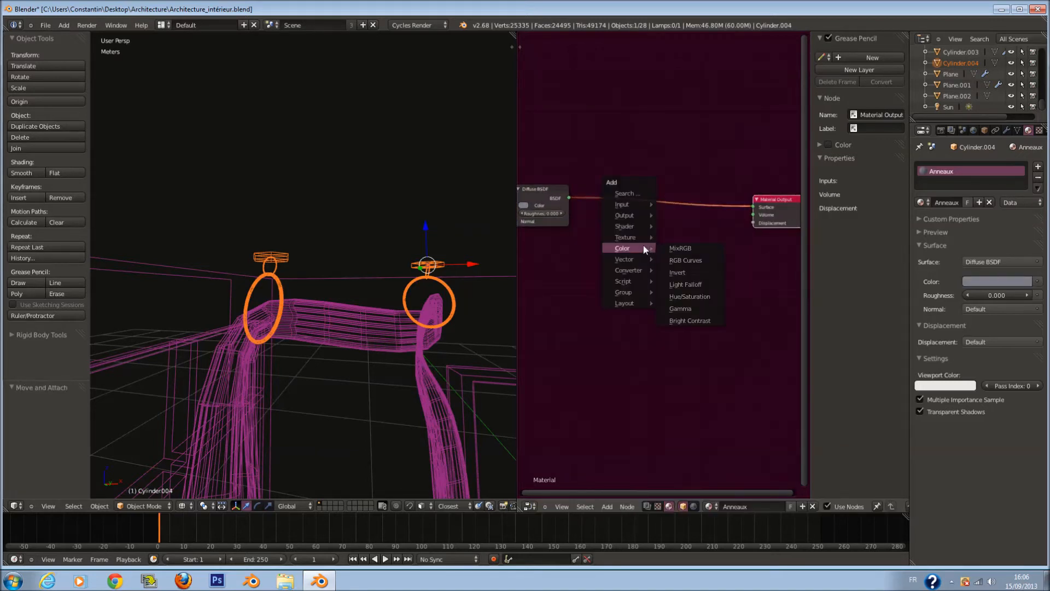
left_click(688, 226)
left_click(678, 207)
- Add a Glossy BSDF below the Diffuse BSDF and set its roughness to 0.025
middle_click_drag(630, 235, 685, 239)
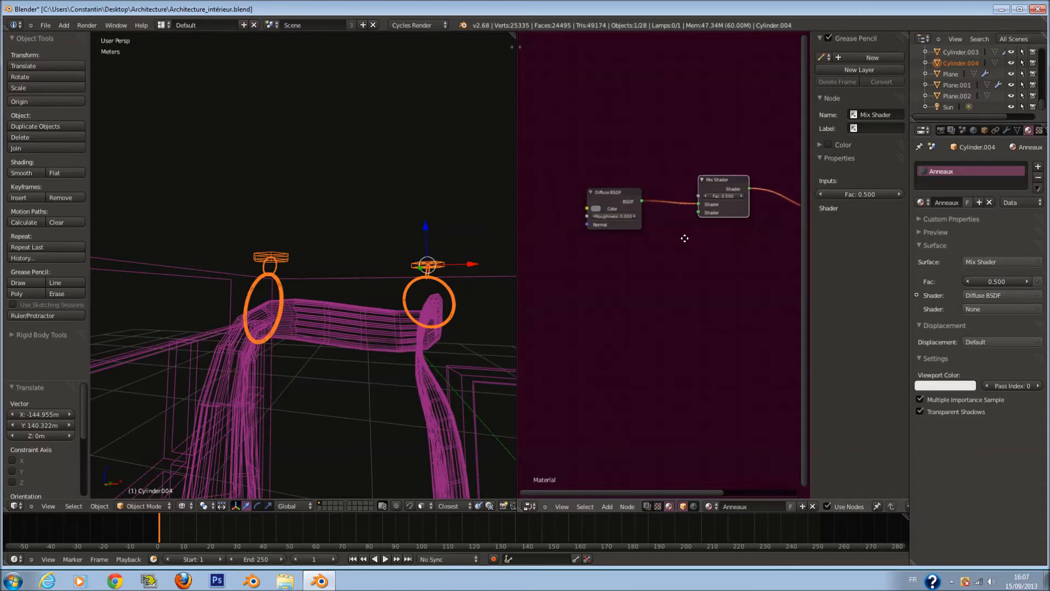
key("shift+a")
left_click(743, 273)
left_click(619, 297)
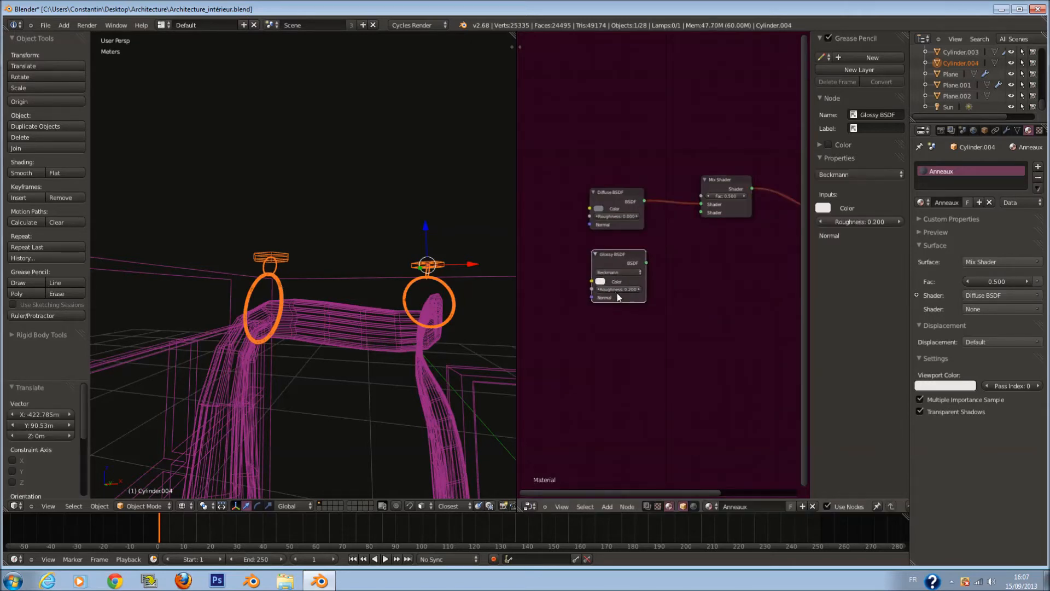
left_click(622, 290)
type("0")
key("Return")
left_click(623, 289)
type(".025")
key("Return")
scroll(702, 267, "up", 1)
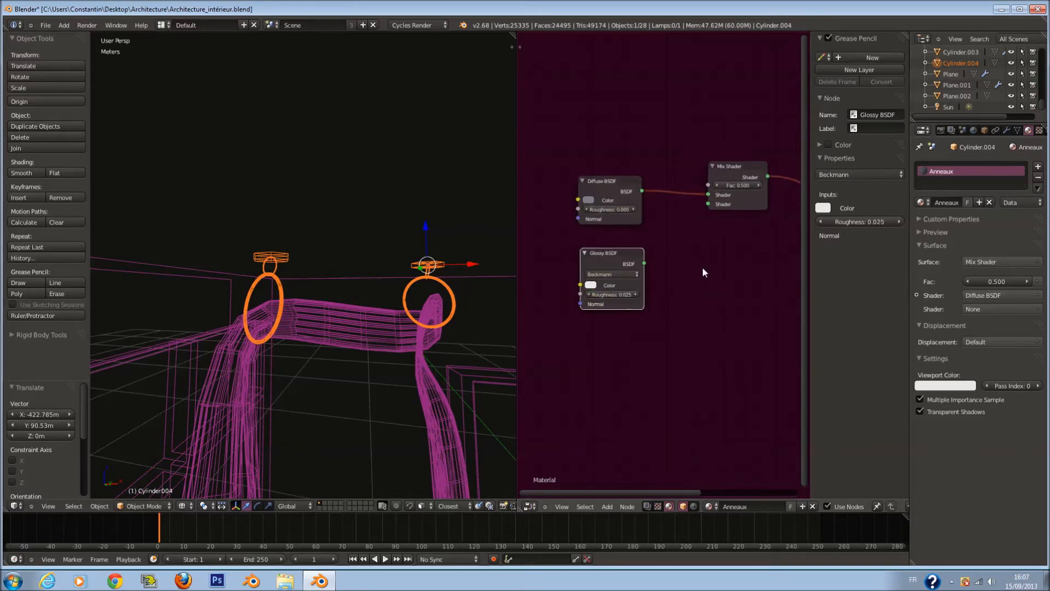
- Connect the Glossy BSDF to the second input of the Mix Shader, return to the camera view and save the file
left_click_drag(644, 263, 663, 256)
left_click_drag(706, 210, 708, 203)
key("KP_0")
key("a")
key("a")
key("ctrl+s")
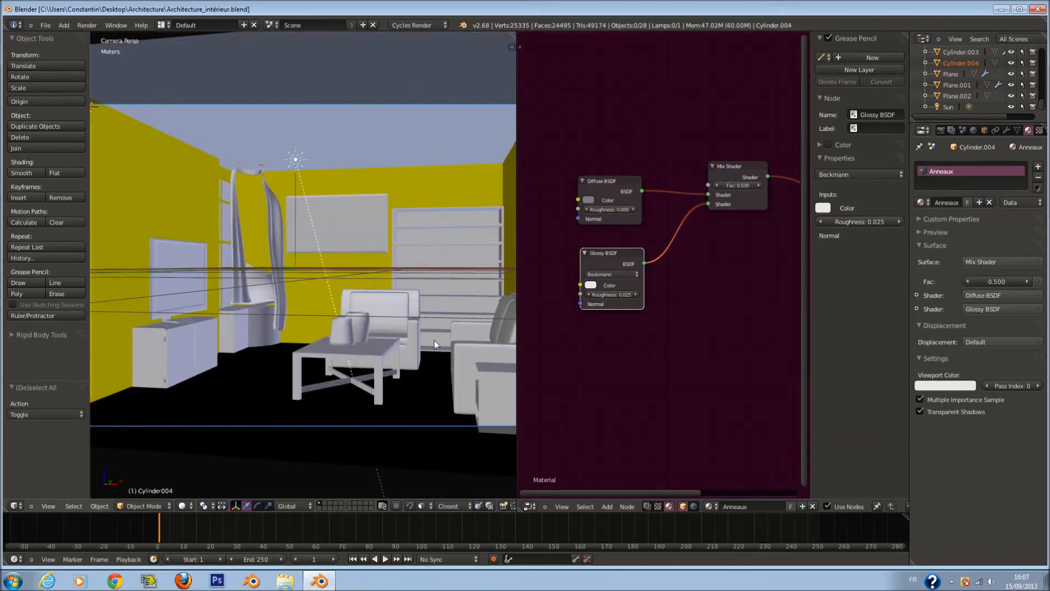
- Check the materials of the sofa, coffee table, side table and bookcase in the camera view, and save the file
scroll(434, 340, "down", 1)
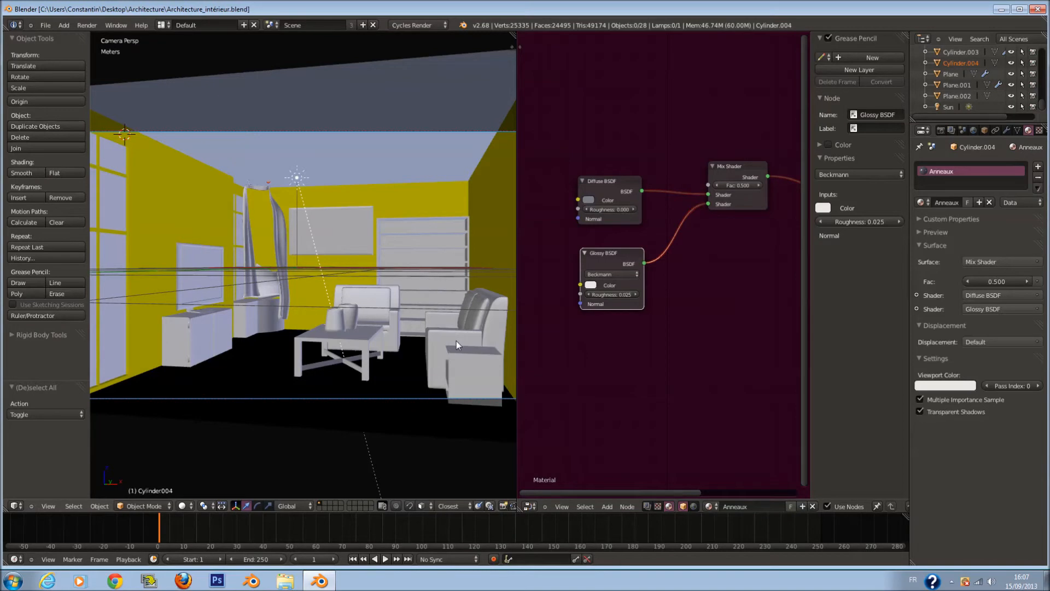
right_click(456, 340)
scroll(377, 335, "up", 2)
right_click(377, 345)
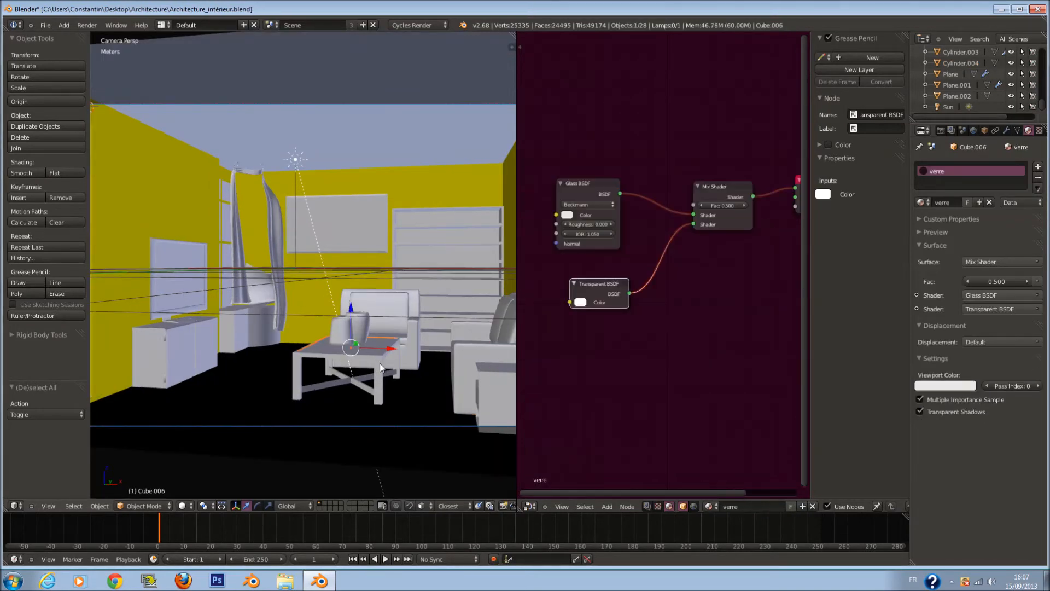
scroll(379, 361, "down", 1)
right_click(458, 372)
right_click(427, 231)
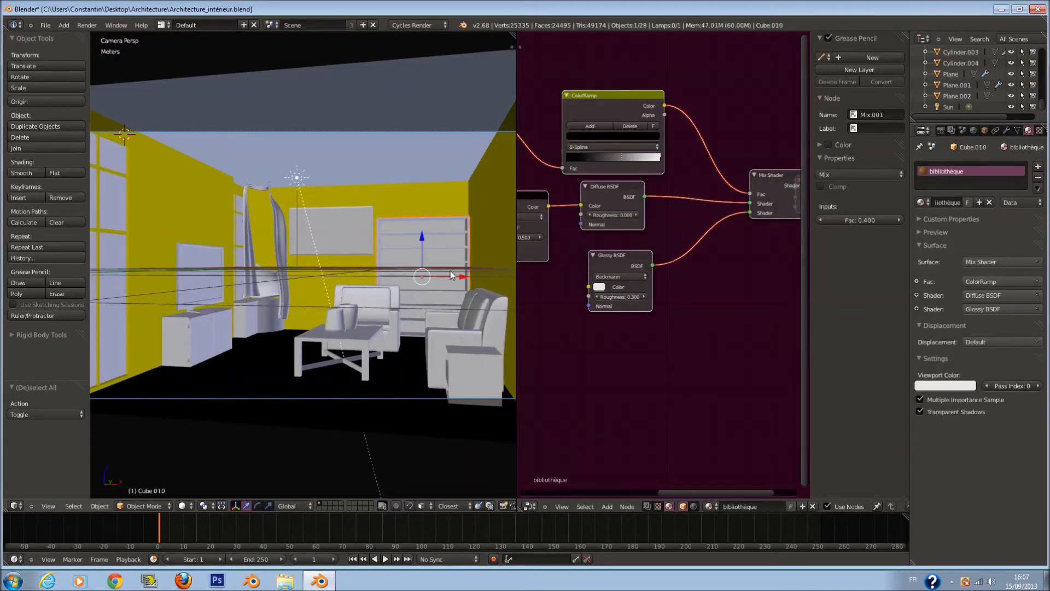
key("ctrl+s")
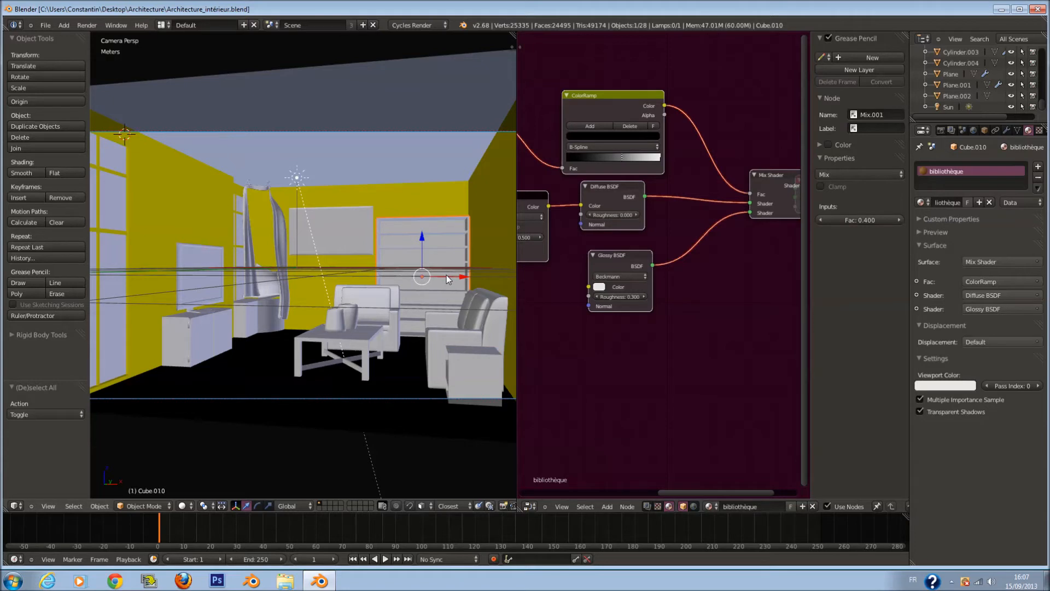
- Examine the back wall and the bookcase area in front orthographic view and save the file
key("KP_1")
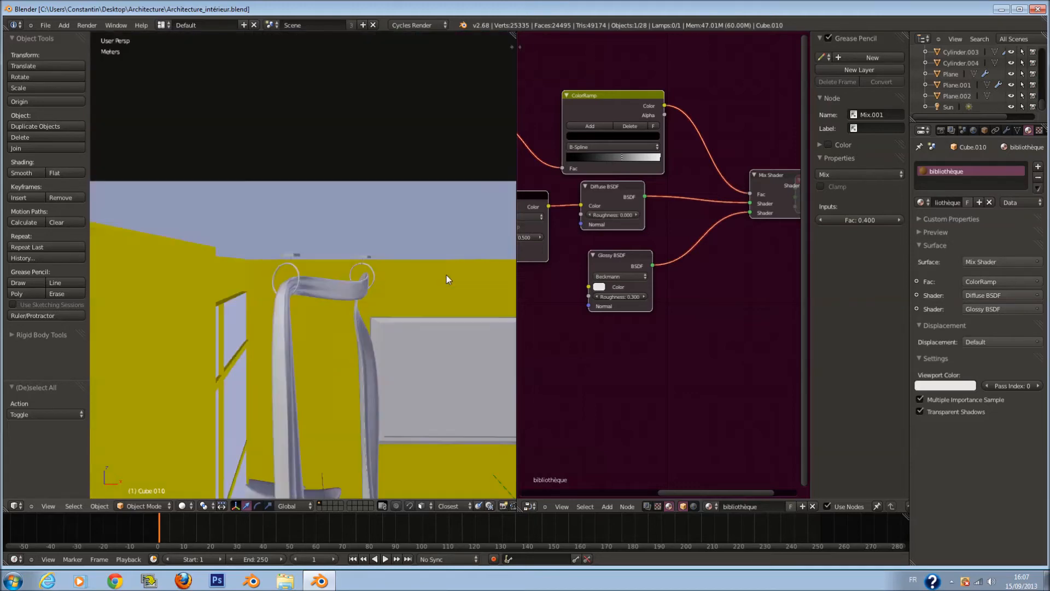
key("KP_5")
scroll(635, 308, "down", 4)
scroll(435, 284, "down", 4)
scroll(455, 311, "up", 12, "ctrl")
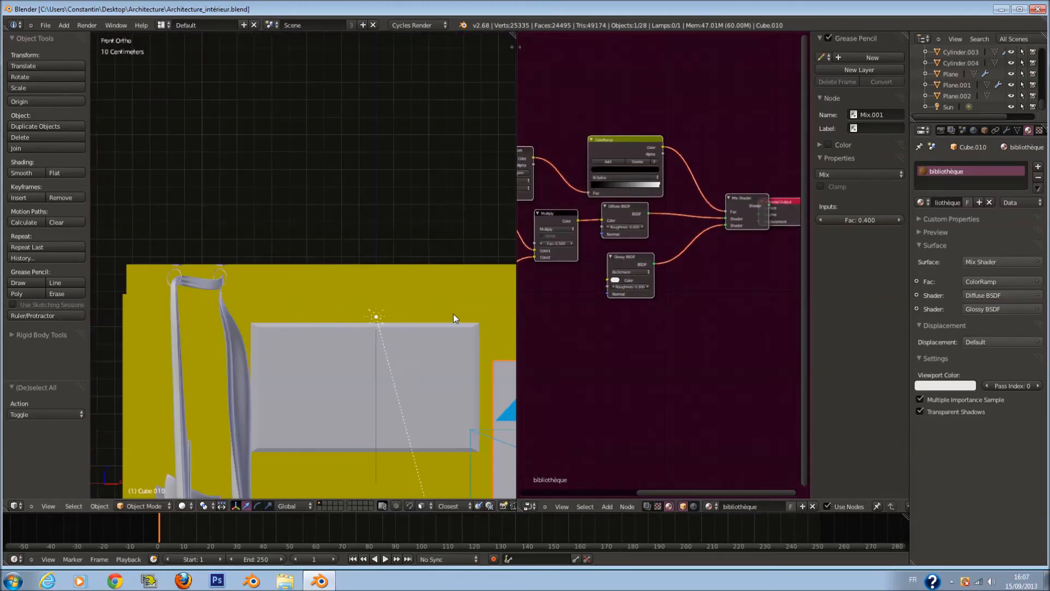
key("ctrl+s")
left_click(456, 309)
scroll(448, 312, "down", 6, "shift")
scroll(440, 313, "up", 3)
scroll(437, 313, "up", 2, "ctrl")
scroll(434, 315, "down", 2, "ctrl")
scroll(431, 316, "down", 2)
scroll(431, 317, "up", 6, "ctrl")
key("ctrl+s")
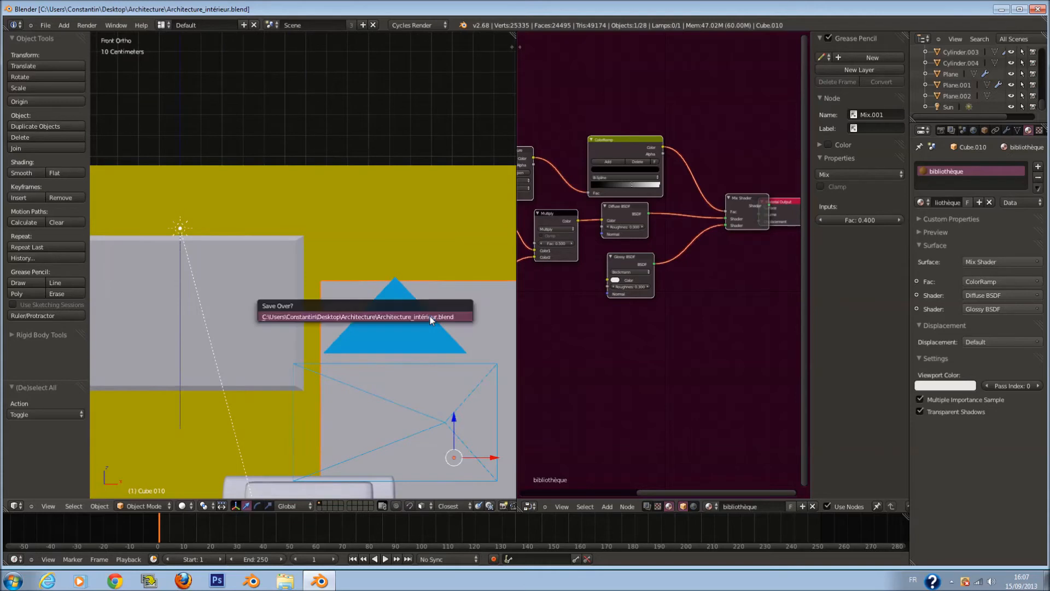
left_click(430, 316)
- Add a cube at the origin on an empty layer and scale it along X to about 0.101
scroll(401, 328, "down", 4)
scroll(398, 330, "up", 4, "ctrl")
left_click(331, 506)
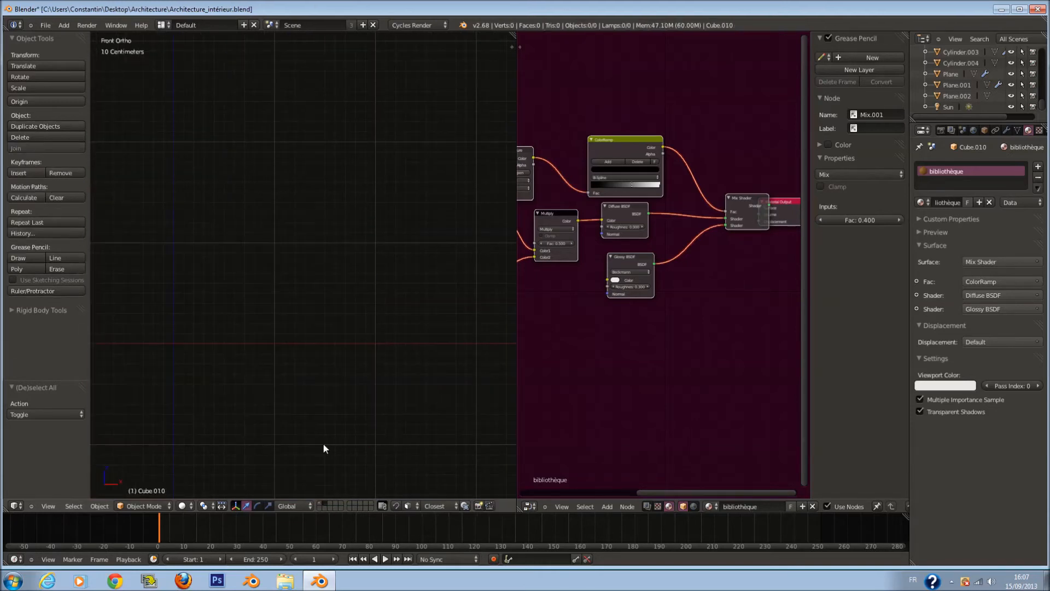
key("shift+c")
key("shift+a")
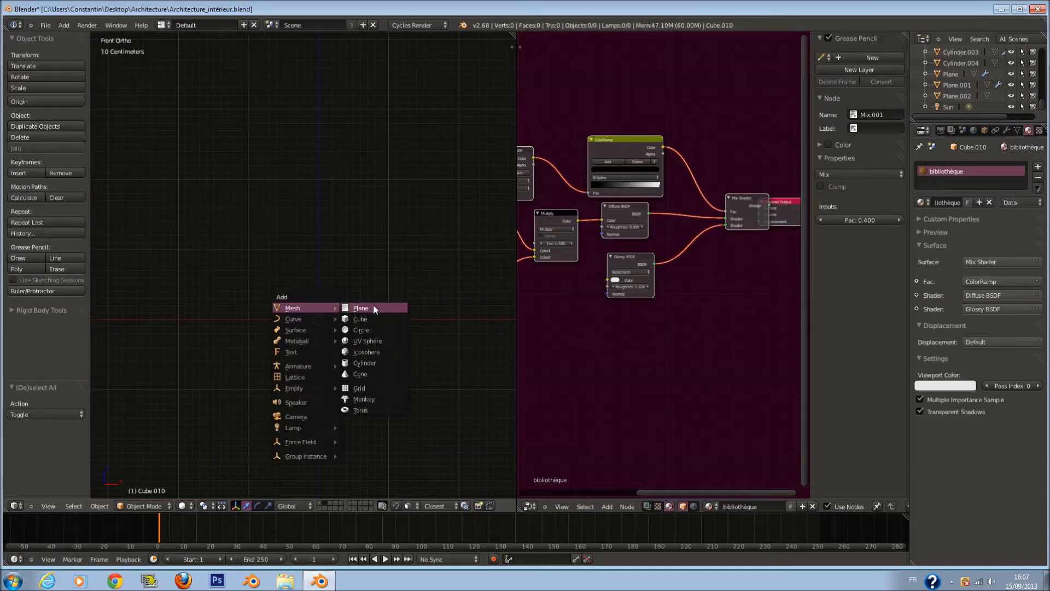
left_click(382, 314)
key("s")
key("x")
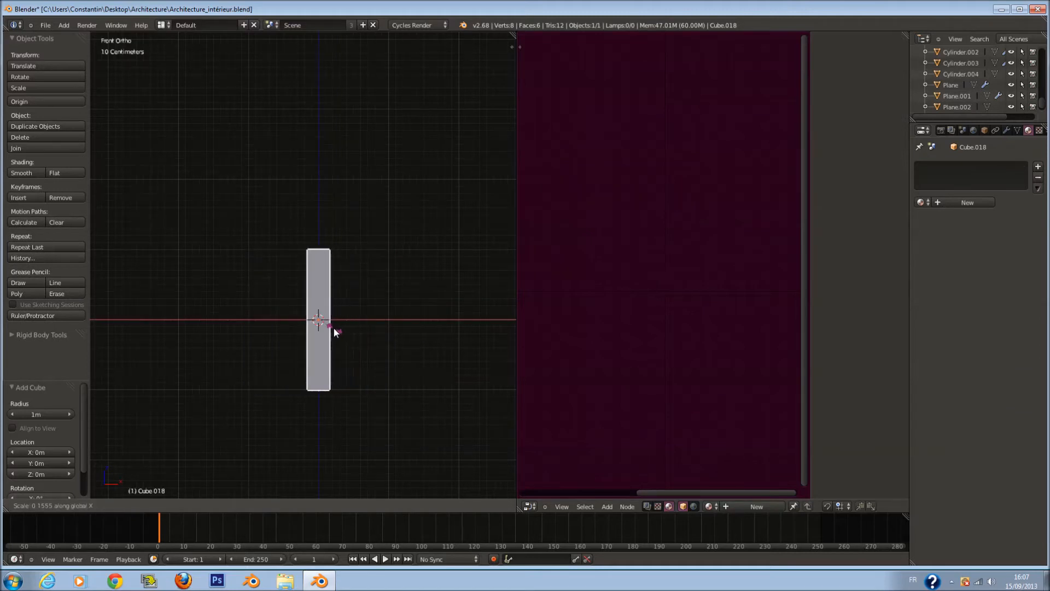
left_click(329, 325)
middle_click_drag(329, 325, 344, 314)
key("KP_1")
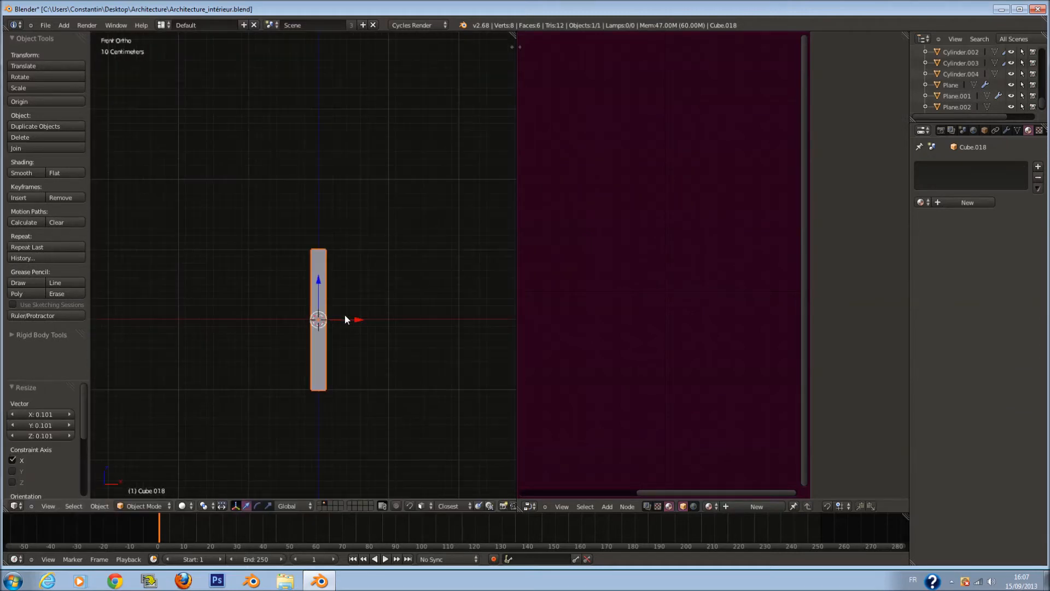
- Smooth the thin slab with a subdivision surface and spread two horizontal loop cuts along Z to its ends
key("Tab")
key("a")
key("ctrl+r")
scroll(336, 284, "up", 1)
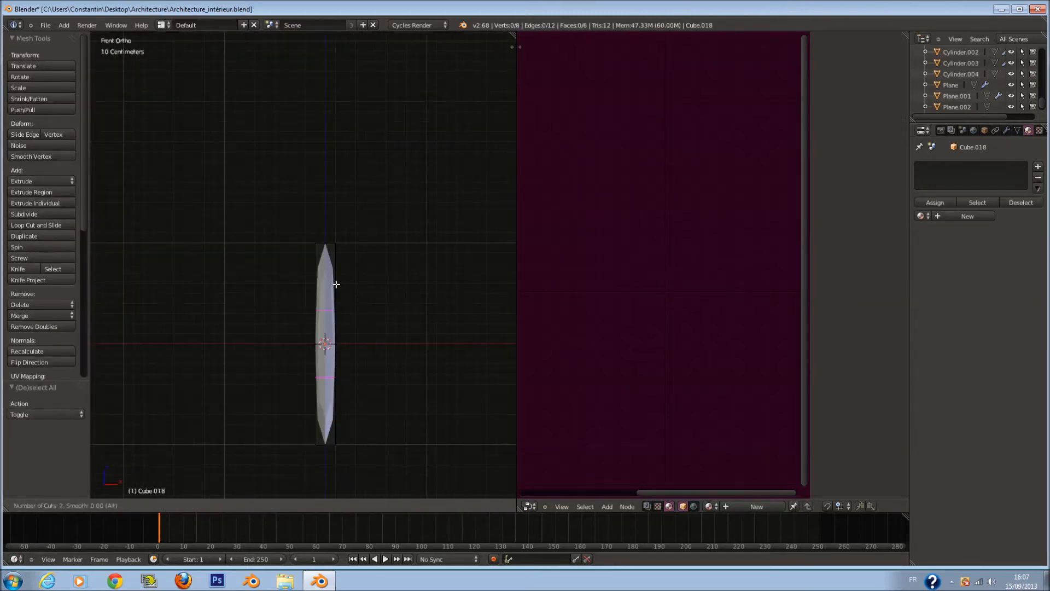
left_click(335, 286)
right_click(335, 296)
key("s")
key("z")
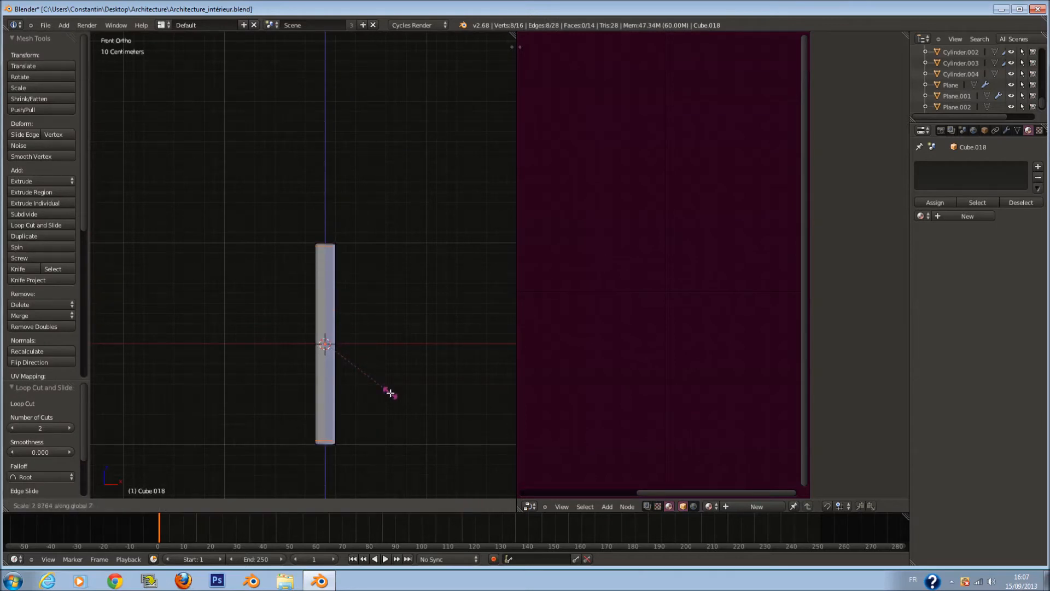
left_click(390, 394)
- Add two vertical loop cuts to the slab's narrow side and spread them along X to its outer edges
key("ctrl+r")
scroll(323, 244, "up", 1)
left_click(323, 244)
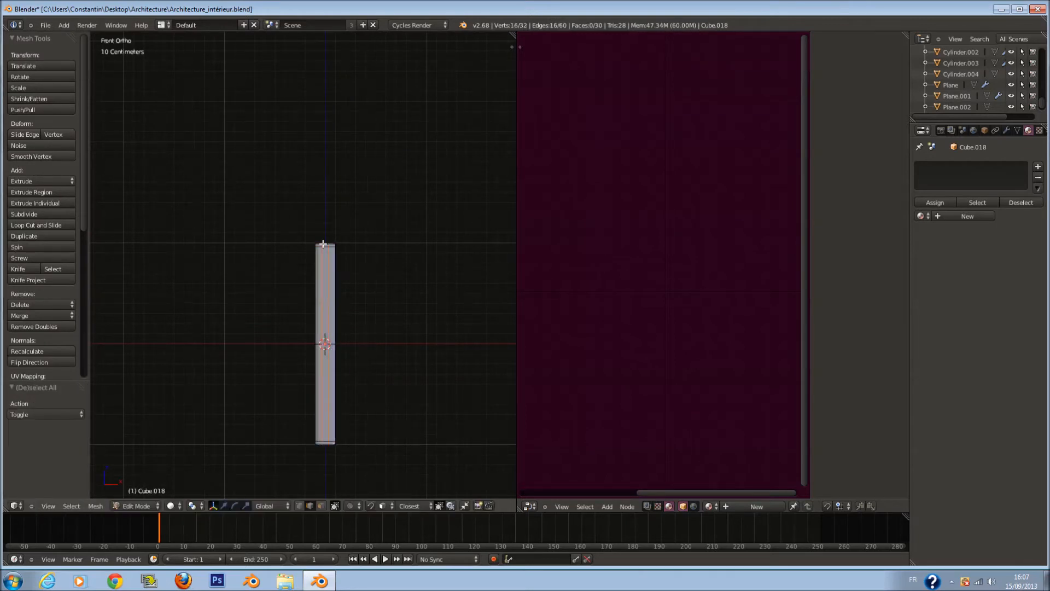
right_click(324, 244)
scroll(388, 338, "up", 2)
key("s")
key("x")
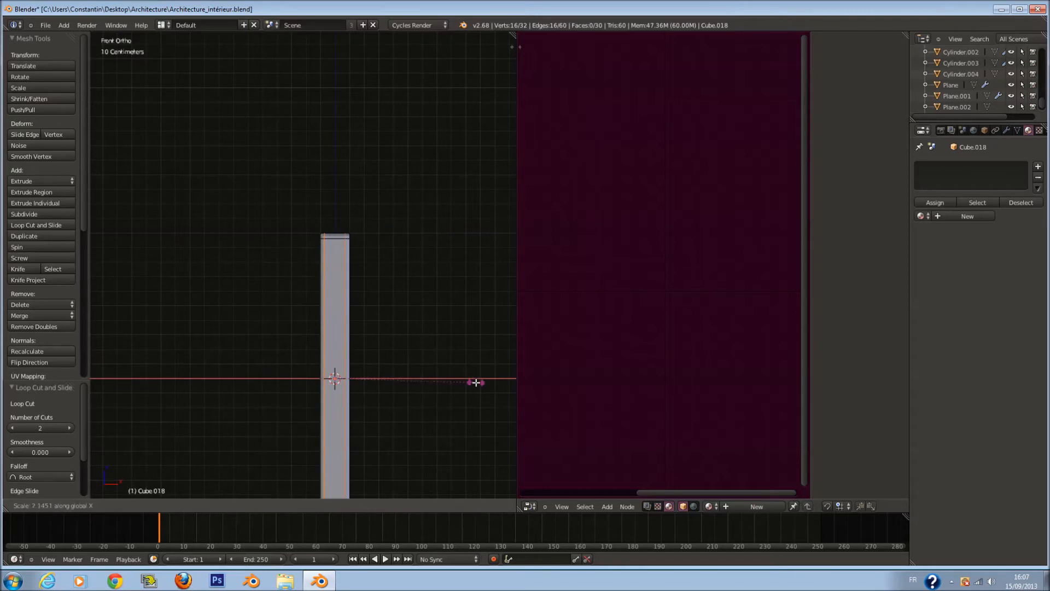
left_click(471, 378)
- Extrude the slab's narrow front face by about 3.4 cm to shape the book's spine
left_click(321, 505)
right_click(345, 350)
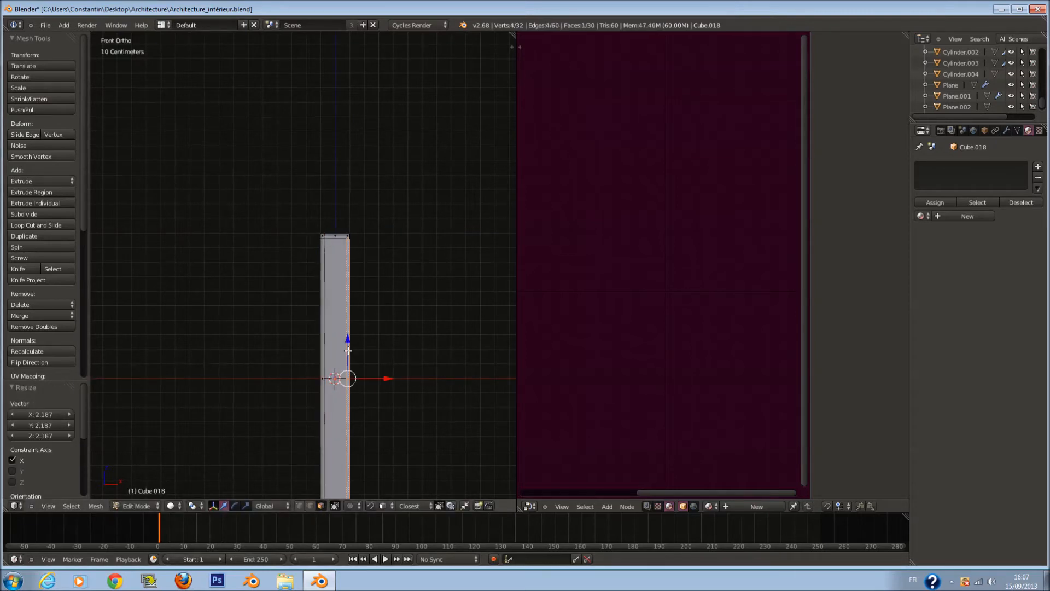
middle_click_drag(335, 342, 320, 374)
key("e")
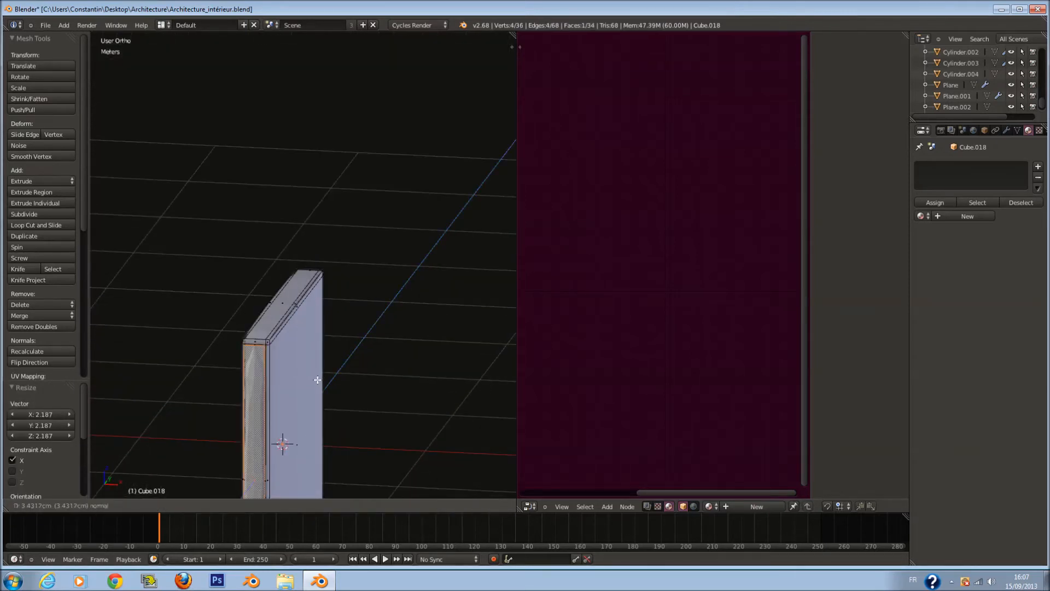
left_click(317, 380)
key("Tab")
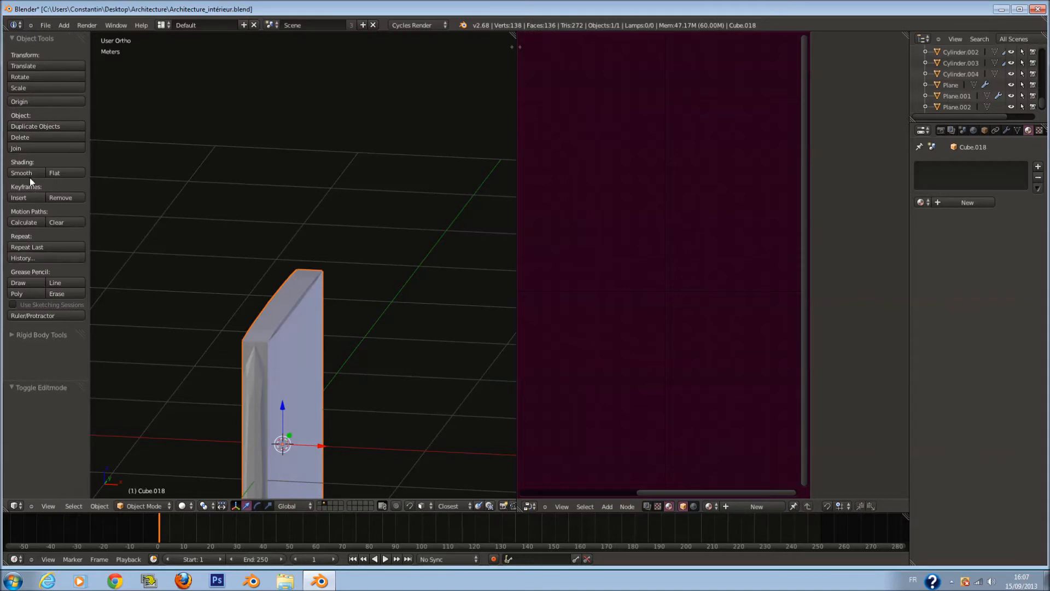
- Add two more horizontal loop cuts around the book and scale them apart along Z to sharpen its ends
key("Tab")
key("a")
key("ctrl+r")
scroll(263, 368, "up", 1)
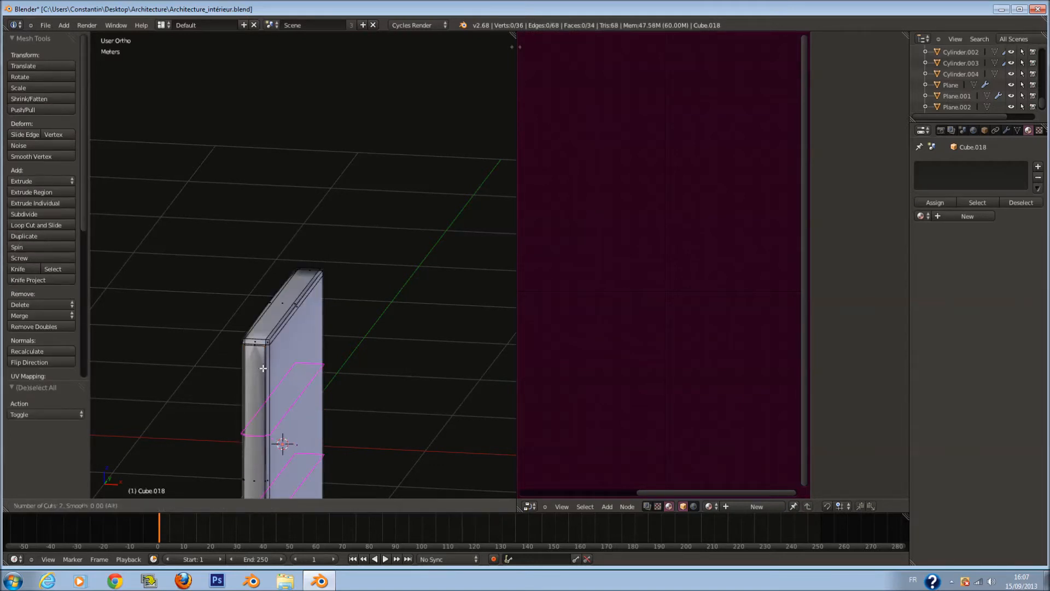
left_click(263, 368)
key("s")
key("z")
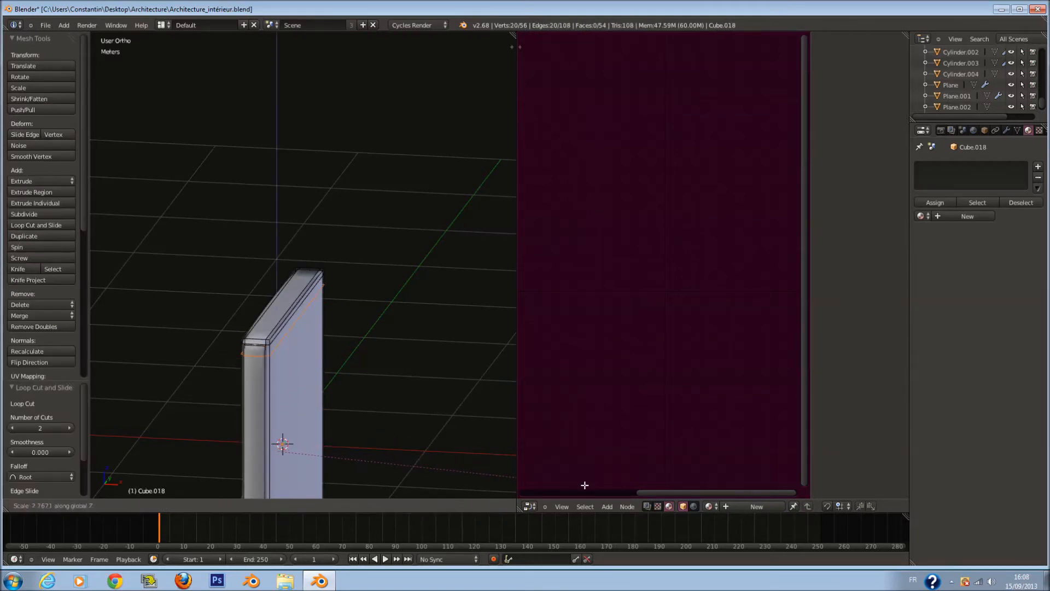
left_click(586, 485)
- Add two loop cuts across the book's depth, spread them along Y to the edges, and save the file
key("ctrl+r")
scroll(299, 300, "up", 1)
left_click(298, 301)
key("s")
key("y")
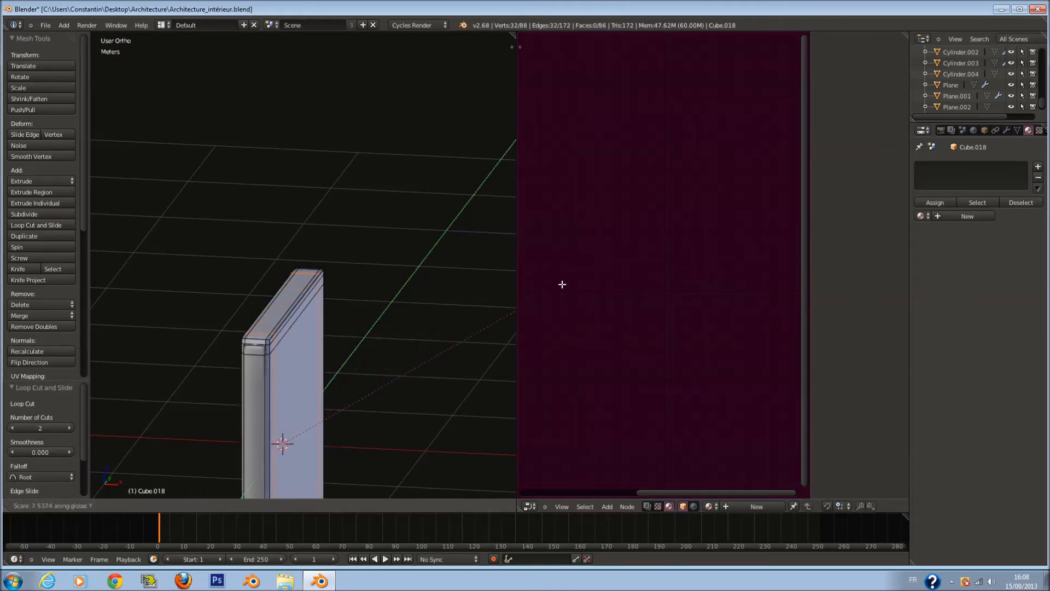
left_click(581, 274)
key("Tab")
scroll(323, 317, "down", 3)
middle_click_drag(323, 316, 416, 322)
key("ctrl+s")
left_click(261, 314)
- Create a material named Livre for the book and set its diffuse color to blue (R 0.000, G 0.155, B 0.477)
left_click(984, 200)
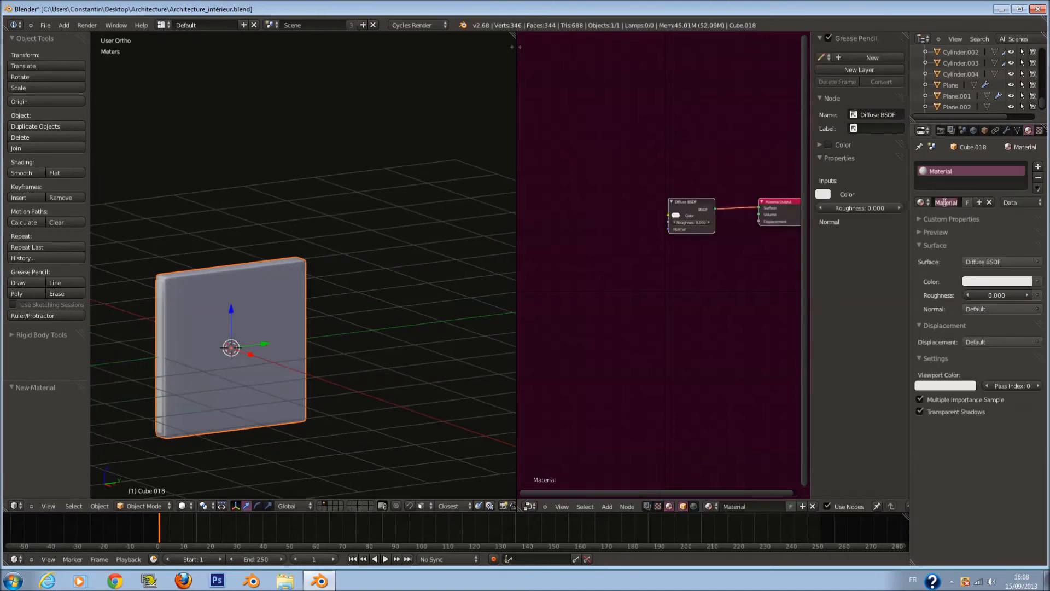
key("BackSpace")
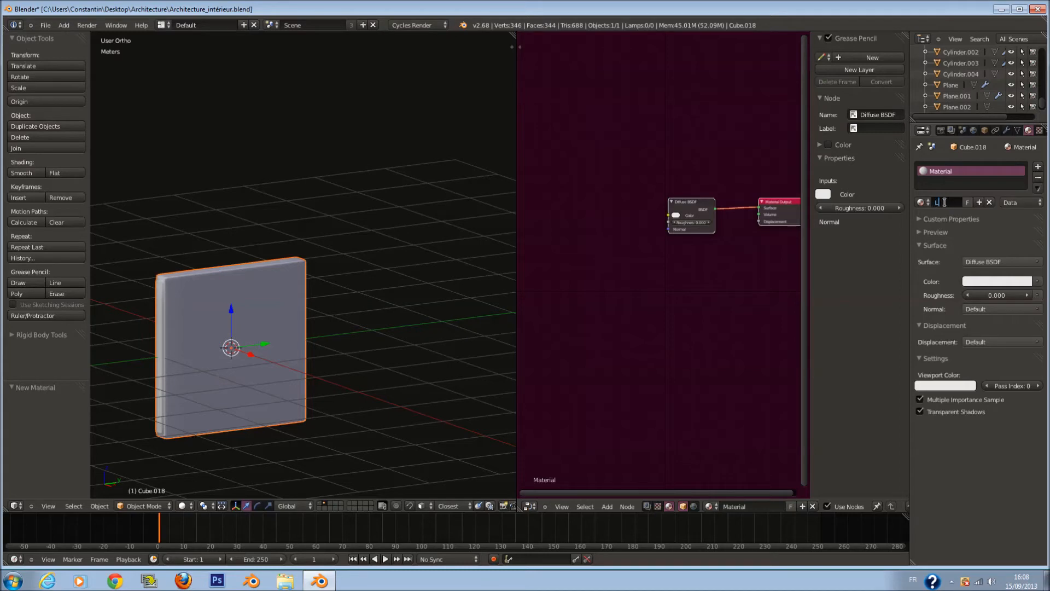
key("Return")
key("ctrl+s")
left_click(320, 253)
middle_click_drag(320, 252, 321, 253)
key("KP_1")
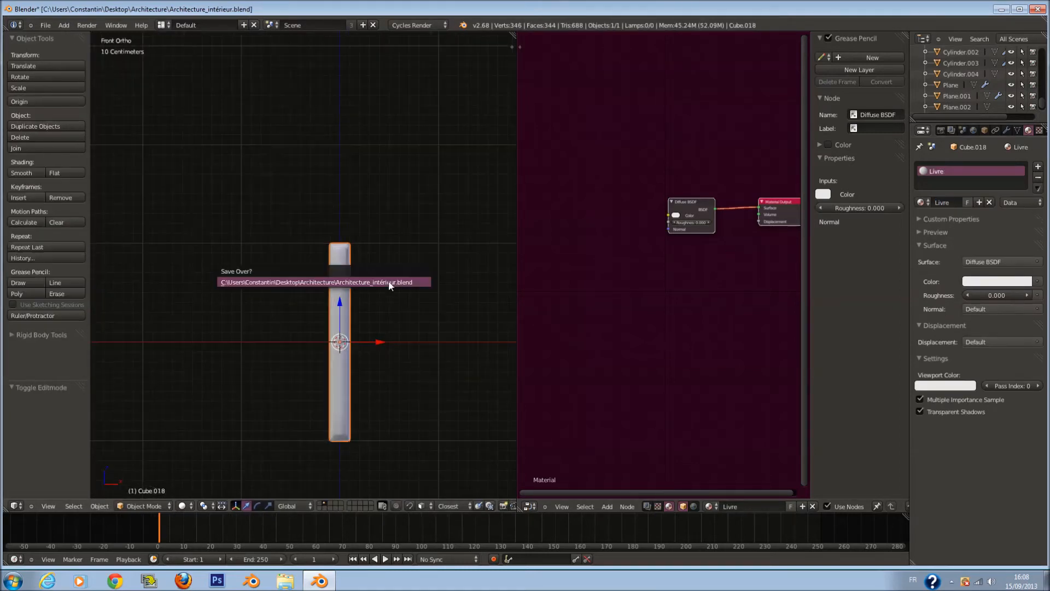
left_click(995, 281)
mouse_move(995, 154)
left_mouse_down()
mouse_move(1029, 140)
mouse_move(1025, 150)
left_mouse_up()
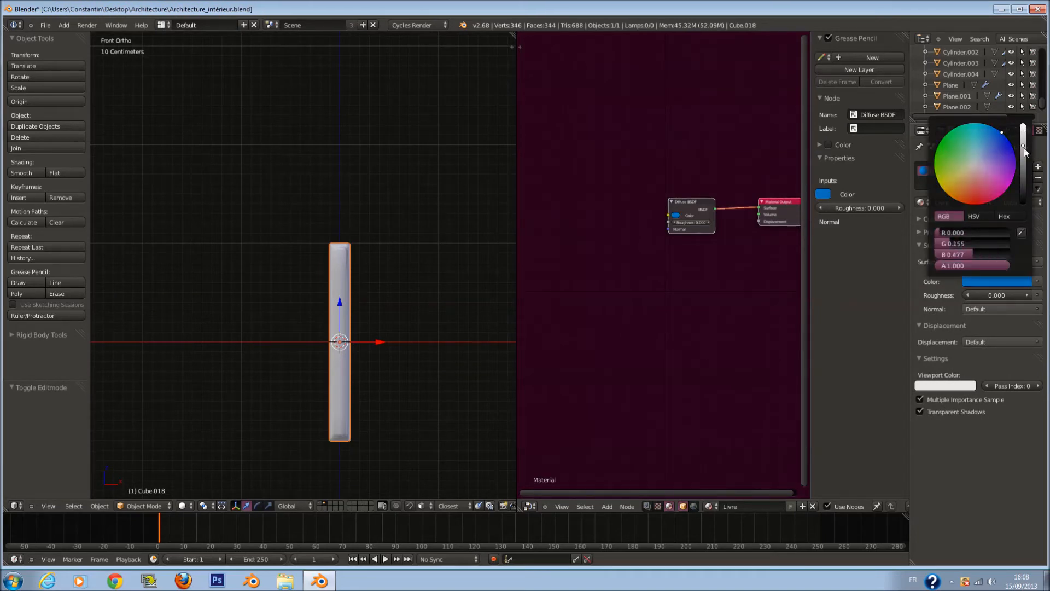
- Create a second material on the book and assign it to the narrow vertical strip faces on both sides of the spine
scroll(361, 237, "up", 1)
scroll(373, 277, "up", 2, "ctrl")
key("Tab")
scroll(328, 309, "down", 3, "shift")
scroll(309, 329, "up", 1)
left_click(321, 506)
middle_click_drag(348, 370, 291, 370)
scroll(292, 369, "up", 3)
right_click(283, 293)
middle_click_drag(282, 292, 329, 314)
scroll(444, 326, "up", 6, "ctrl")
scroll(421, 320, "down", 3, "shift")
right_click(419, 294, "shift")
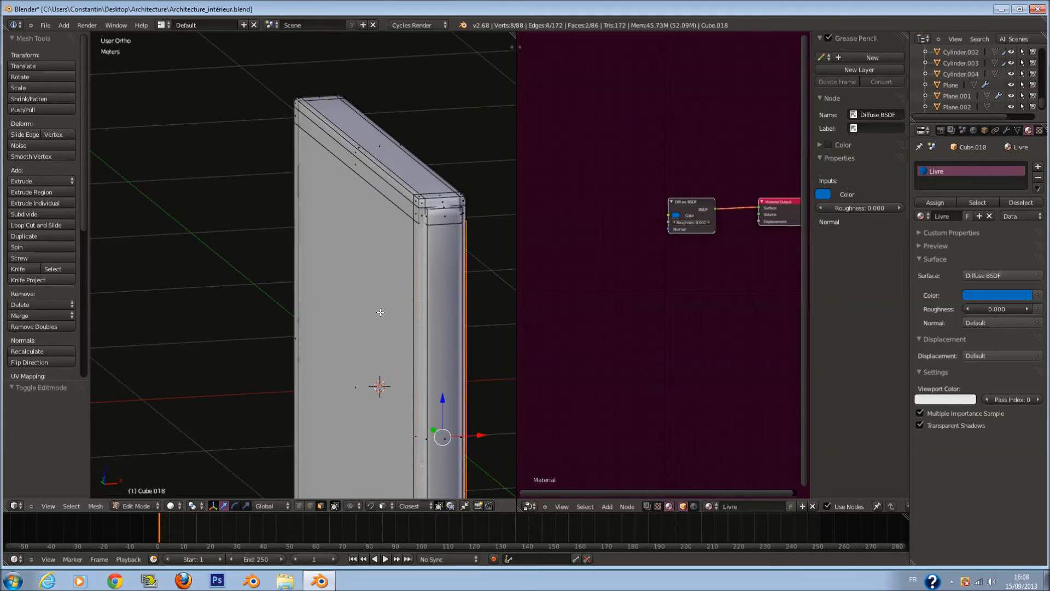
left_click(1038, 166)
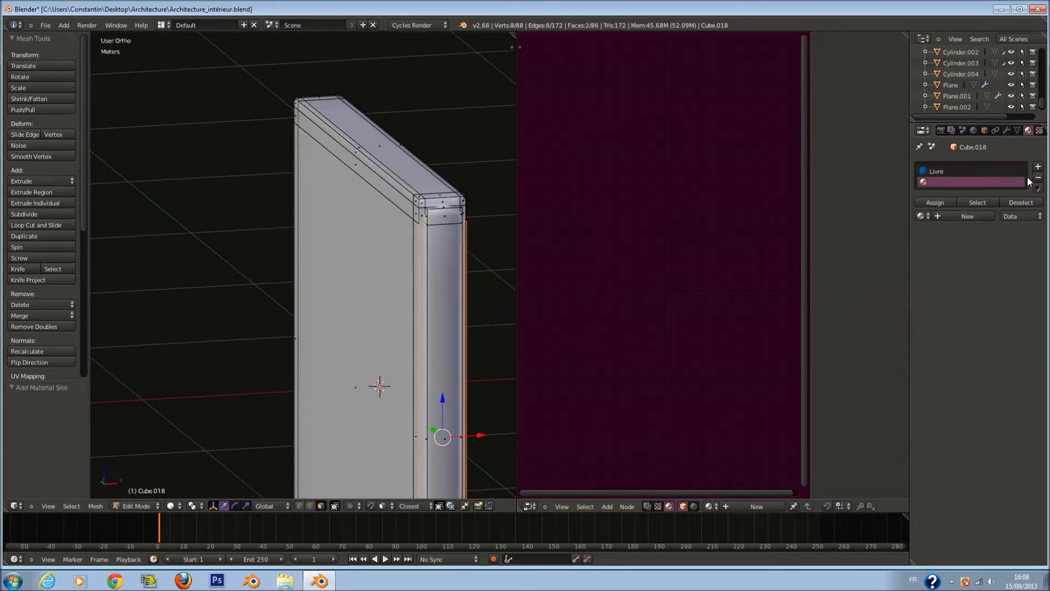
left_click(956, 217)
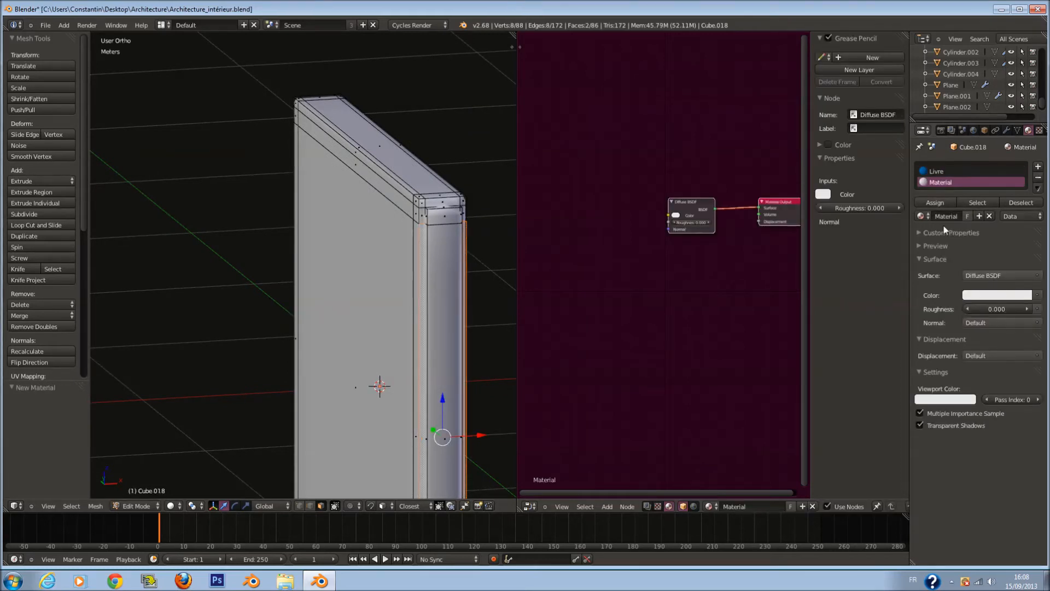
left_click(937, 202)
- Set the second material's viewport color to black
left_click(949, 398)
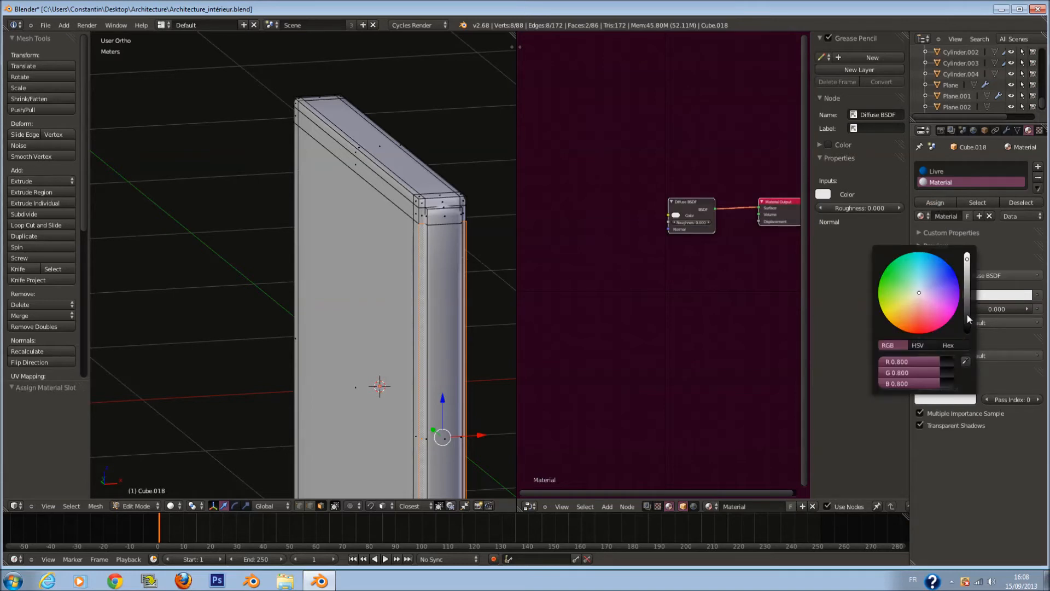
key("Tab")
scroll(474, 340, "down", 7)
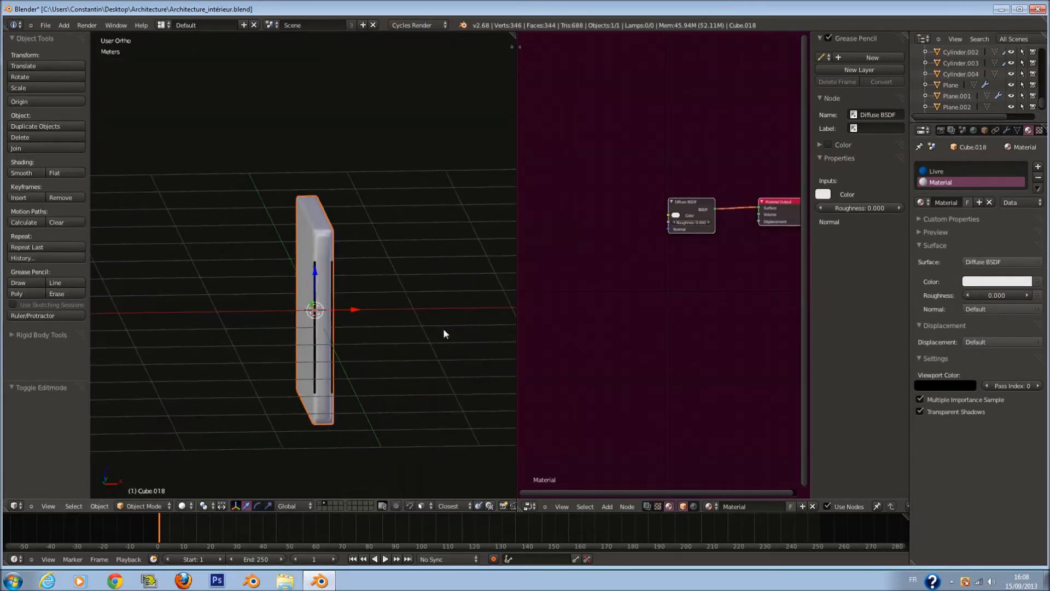
scroll(465, 331, "up", 3)
left_click(997, 281)
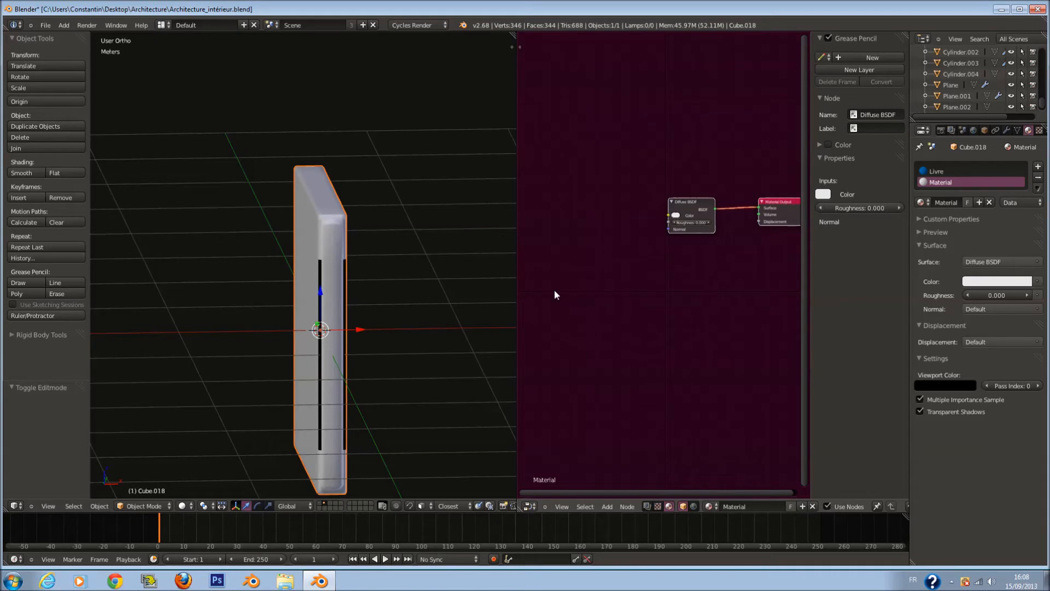
middle_click_drag(722, 230, 658, 254)
- Set the Livre material's viewport color to bright blue and save the file
left_click(953, 171)
scroll(343, 281, "down", 2)
scroll(343, 280, "up", 3)
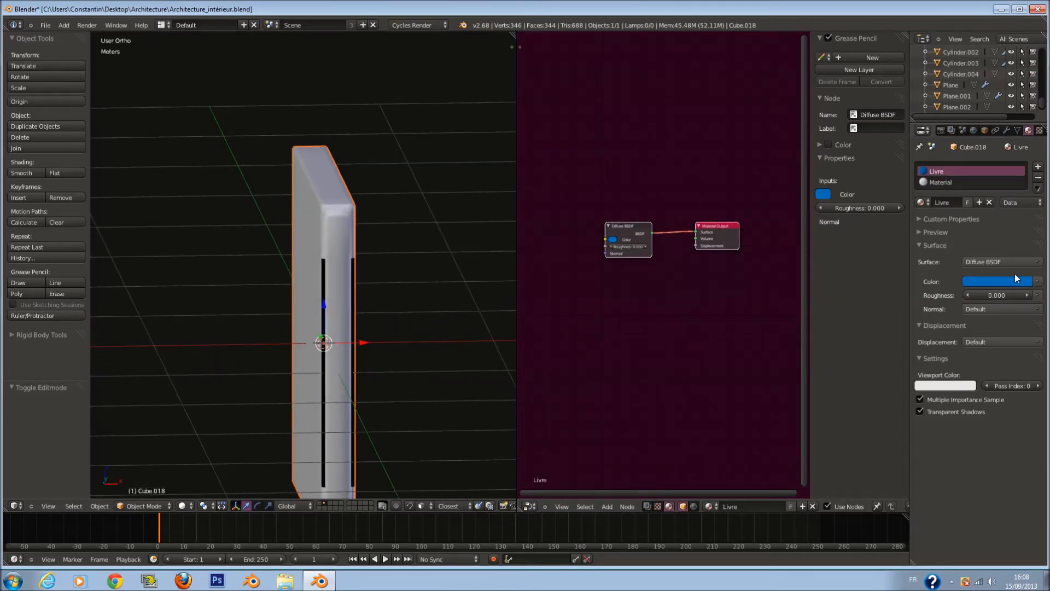
left_click(967, 385)
left_click_drag(931, 267, 960, 244)
scroll(378, 233, "down", 2)
key("ctrl+s")
left_click(379, 229)
- Assign the second, black-viewport material to the large cover faces on both sides of the book
middle_click_drag(344, 310, 258, 303)
key("Tab")
left_click_drag(257, 303, 292, 304, "shift")
scroll(292, 305, "up", 1)
right_click(294, 307)
middle_click_drag(296, 309, 401, 319)
right_click(446, 320, "shift")
key("ctrl+s")
left_click(413, 305)
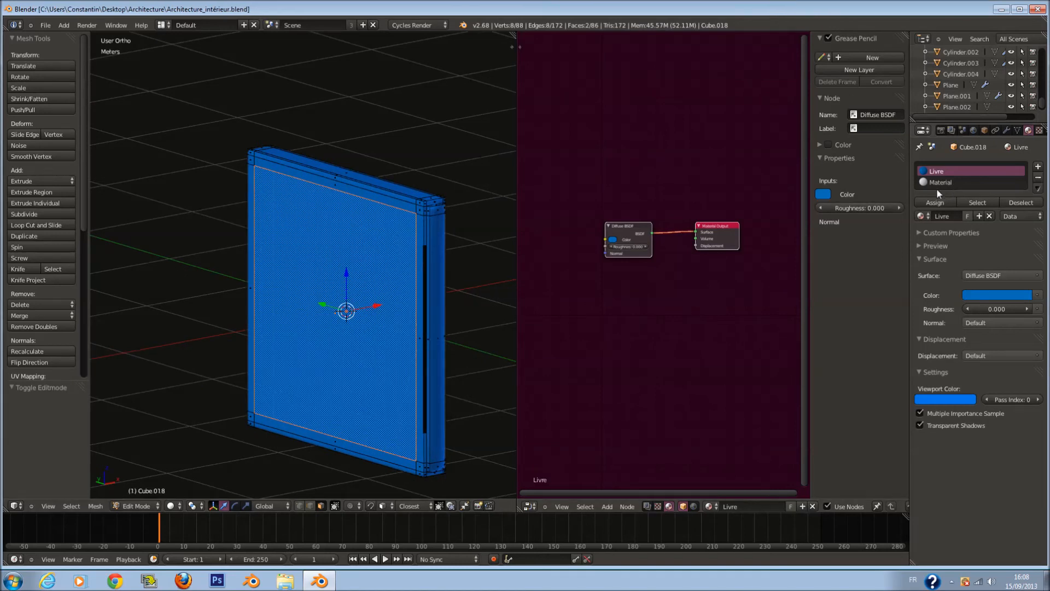
left_click(943, 182)
left_click(935, 202)
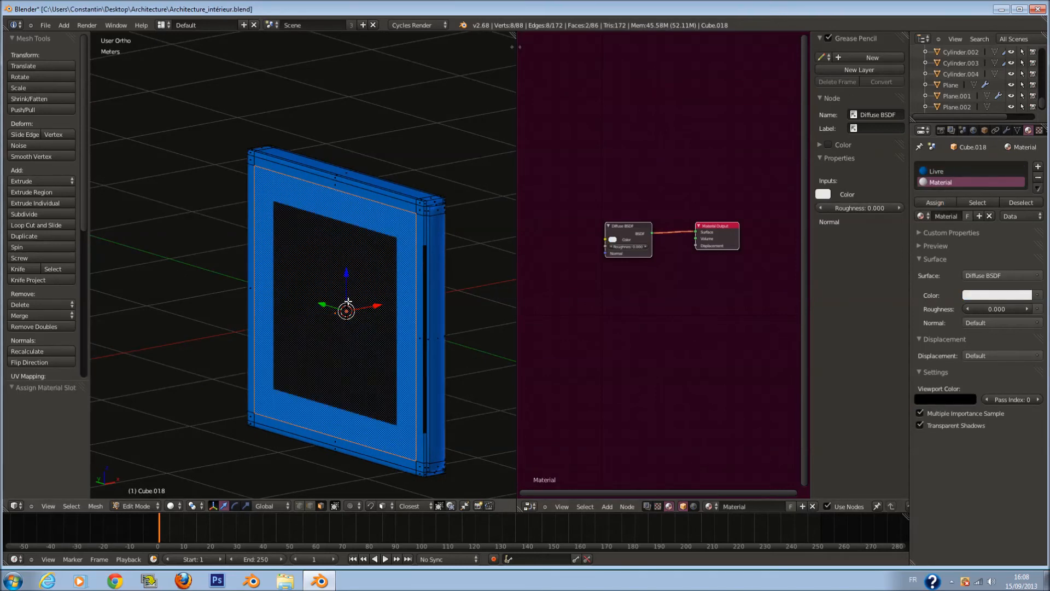
- Leave mesh editing on the book, save the file, and rename its second material as Couleur_noir
key("Tab")
scroll(348, 302, "down", 2)
key("ctrl+s")
left_click(291, 301)
left_click(937, 202)
type("L")
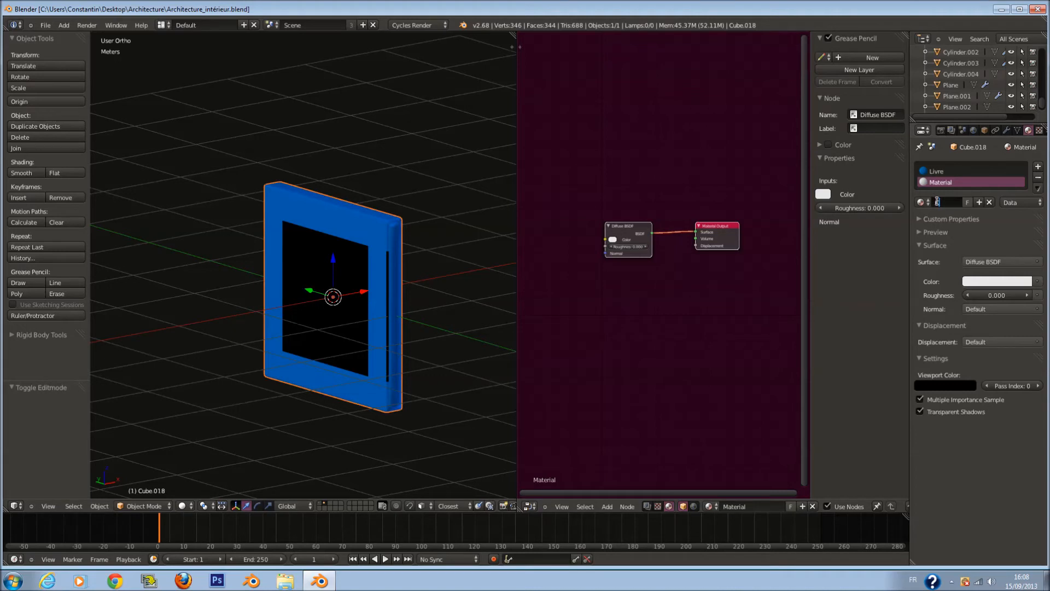
type("ouleur_noir")
key("Return")
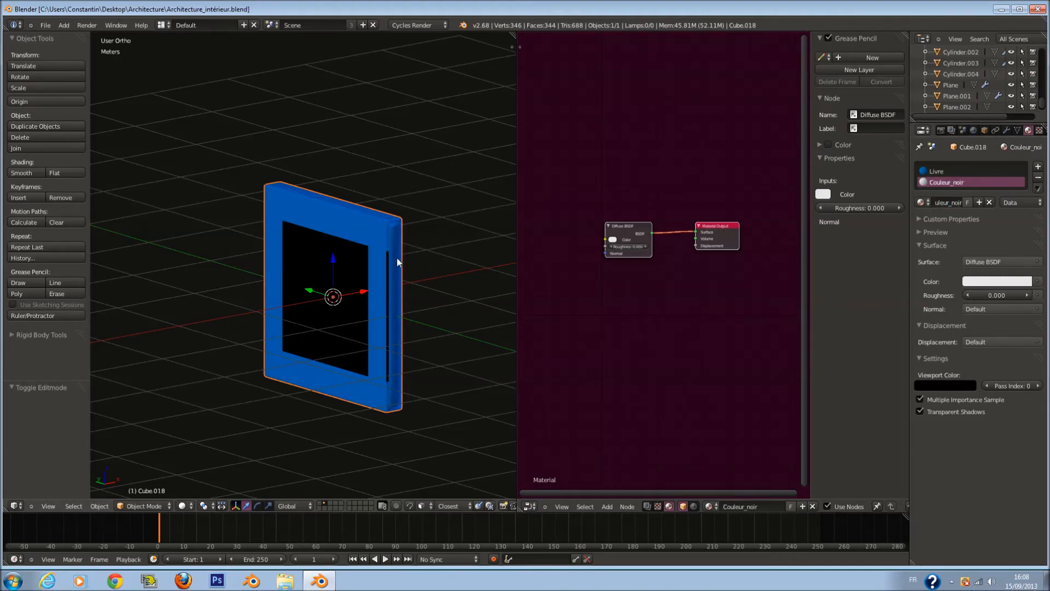
- Add an Array modifier to the book with a relative X offset of 1.200
key("KP_1")
left_click(1006, 130)
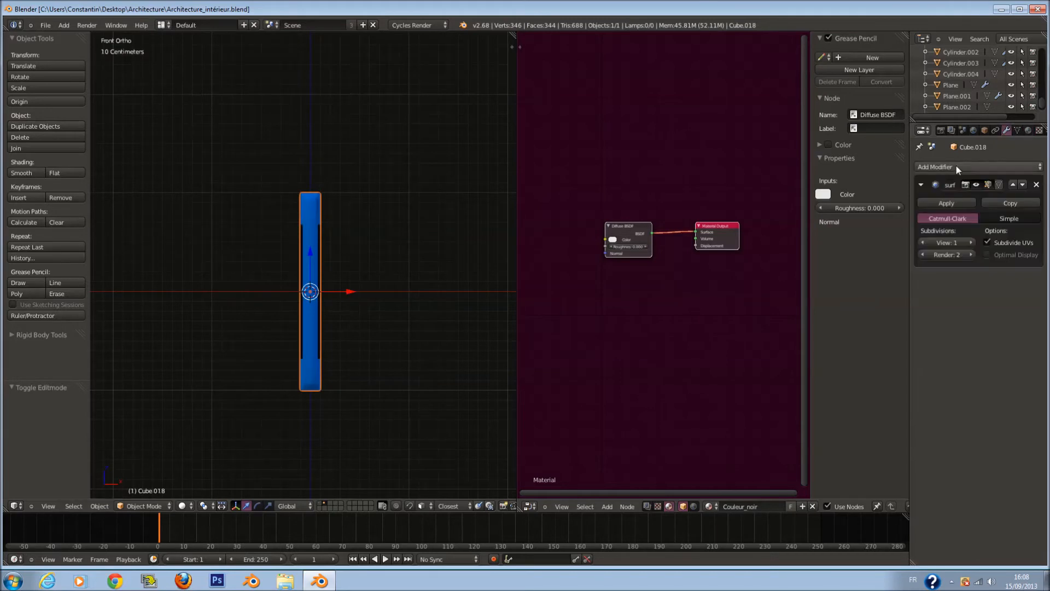
left_click(944, 167)
left_click(810, 191)
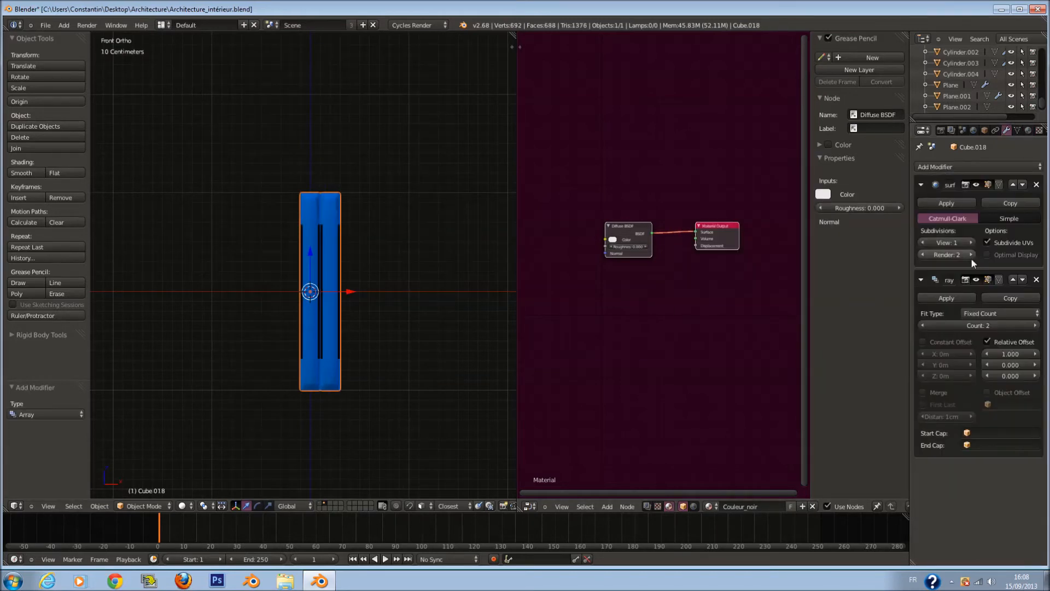
left_click(1034, 353)
left_click(1035, 354)
- Set the book's array count to 20
left_click(1007, 325)
type("&")
key("Escape")
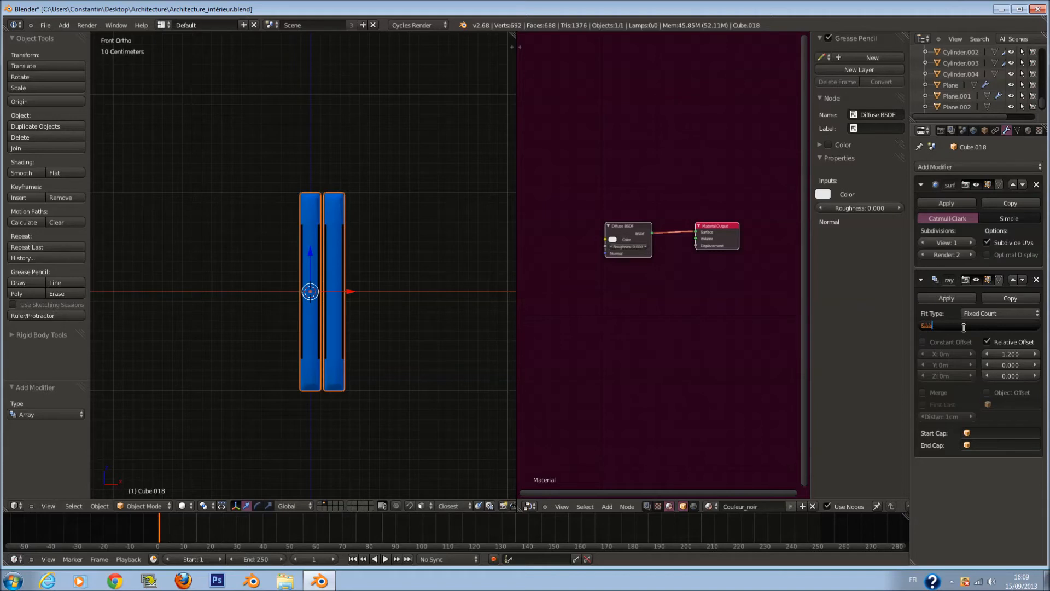
key("Return")
left_click(972, 325)
type("é")
key("Return")
left_click(976, 327)
type("0")
key("Return")
key("KP_Decimal")
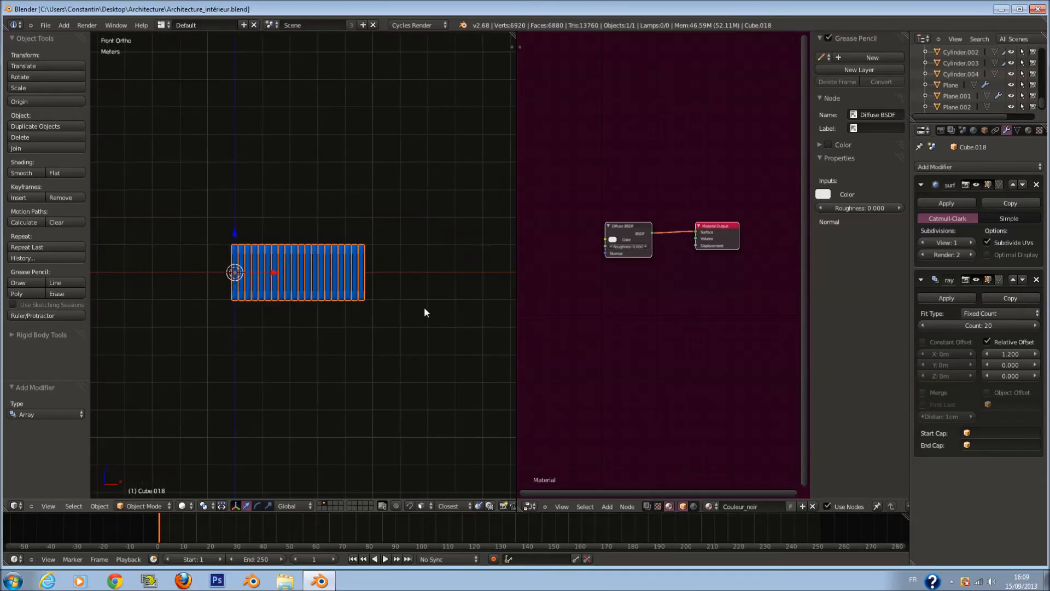
- Duplicate the row of books, place the copy directly below the original, and save the file
scroll(429, 311, "up", 4)
scroll(431, 312, "down", 3, "ctrl")
scroll(427, 308, "down", 2)
key("shift+d")
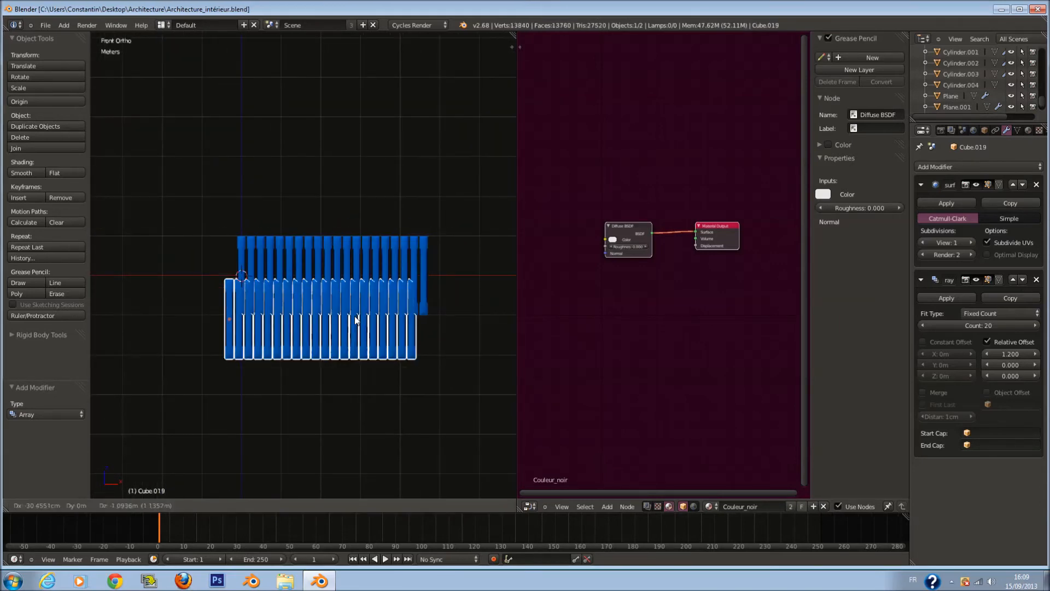
key("z")
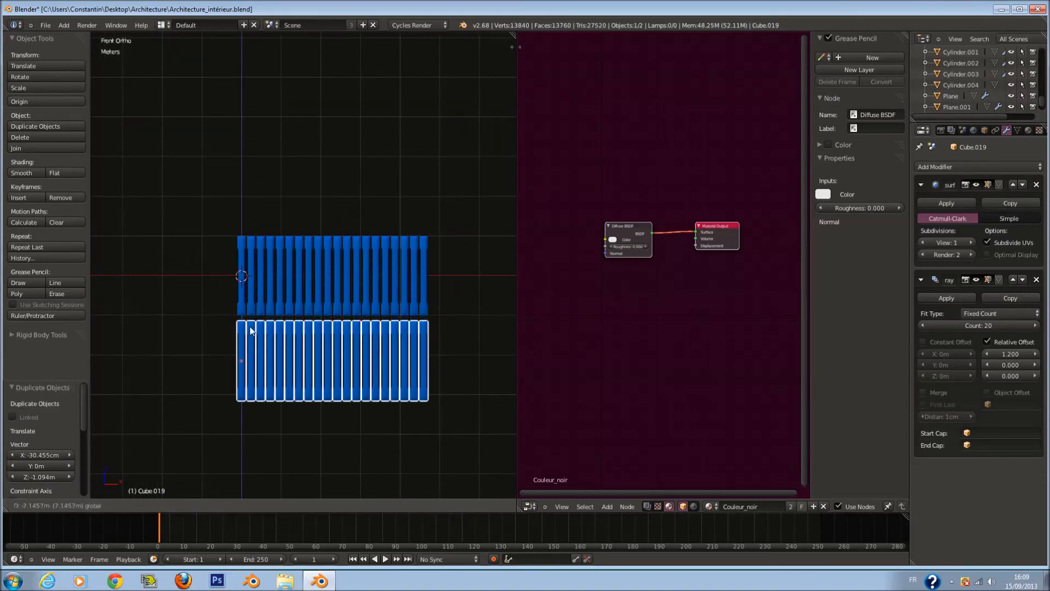
left_click(250, 330)
key("ctrl+s")
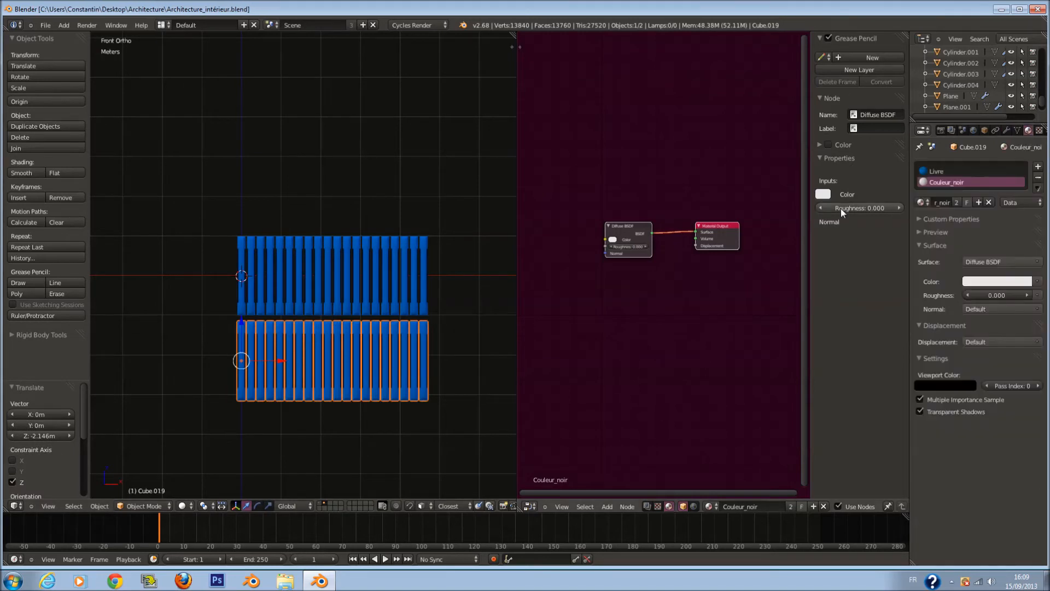
- Rename the Livre material as Livre_bleu and make a separate single-user copy of it for the lower book row
left_click(990, 171)
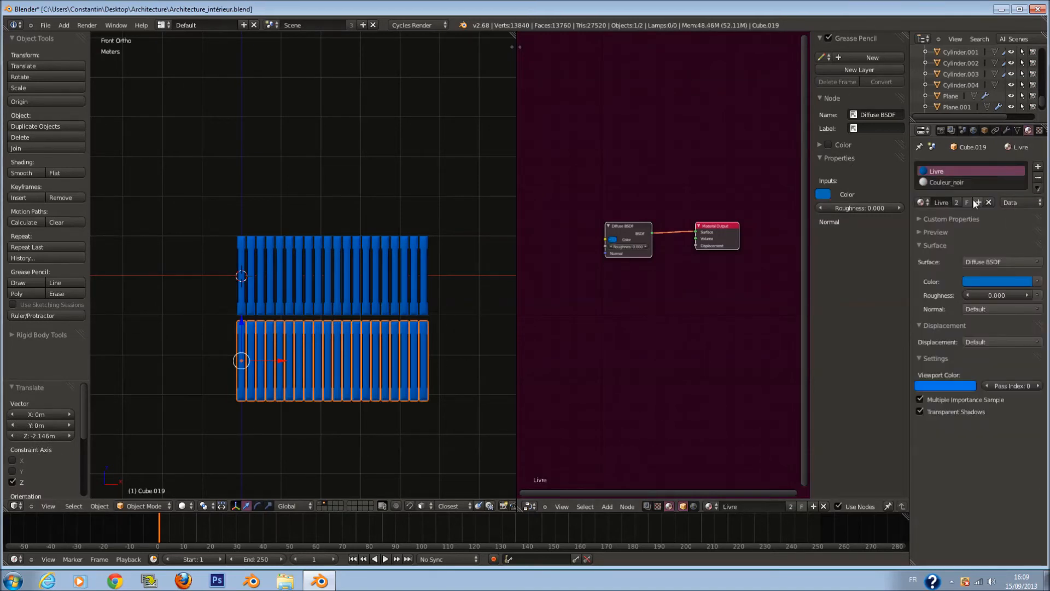
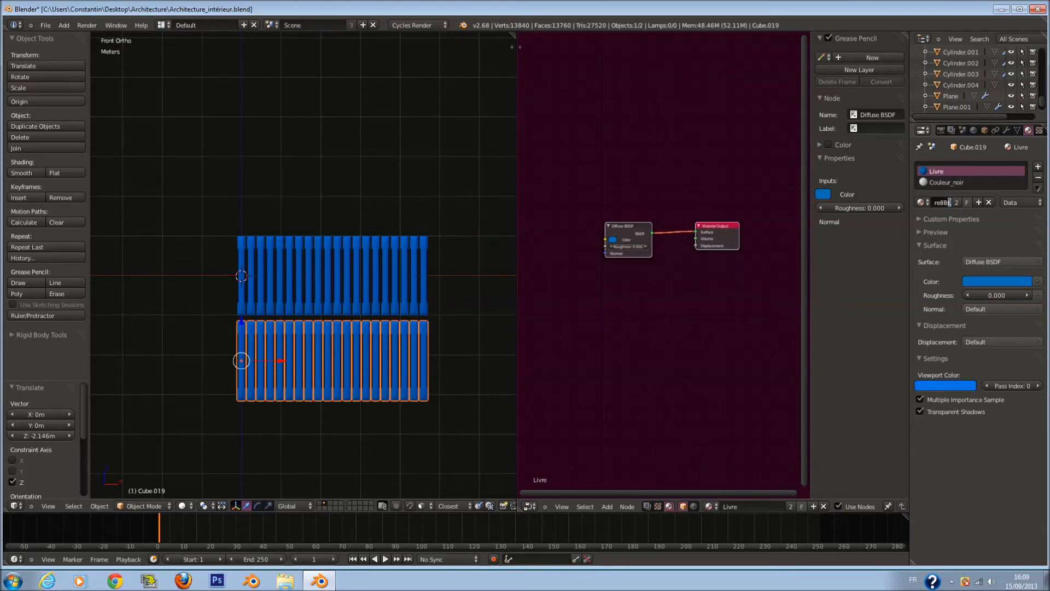
key("Return")
left_click(951, 202)
key("BackSpace")
type("Livre_bleue")
key("Return")
left_click(957, 202)
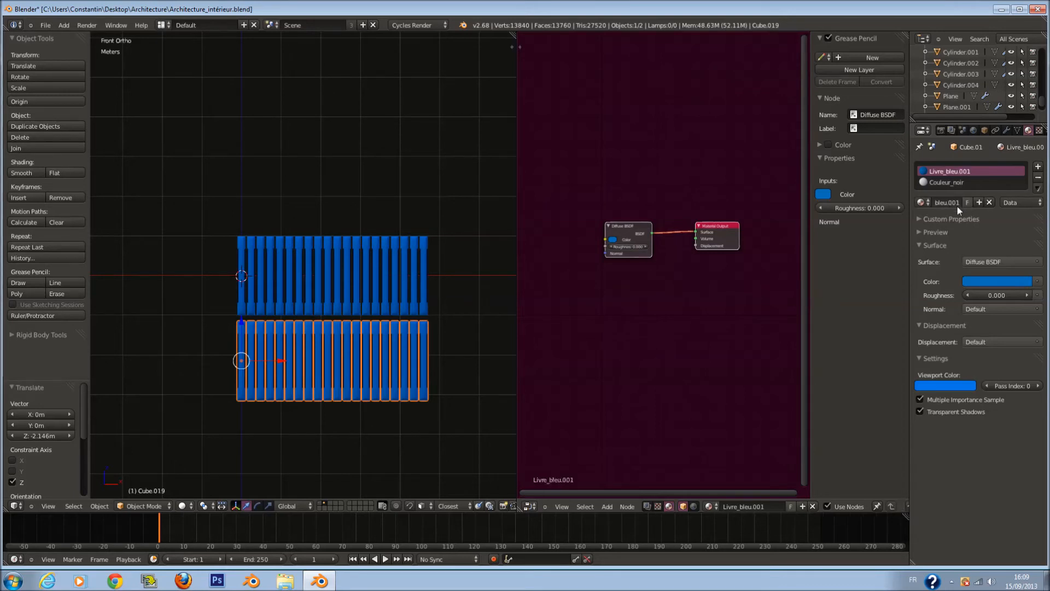
- Rename the lower book row's material copy as Livre_rouge
type("Livre_rouge")
key("Return")
left_click(967, 182)
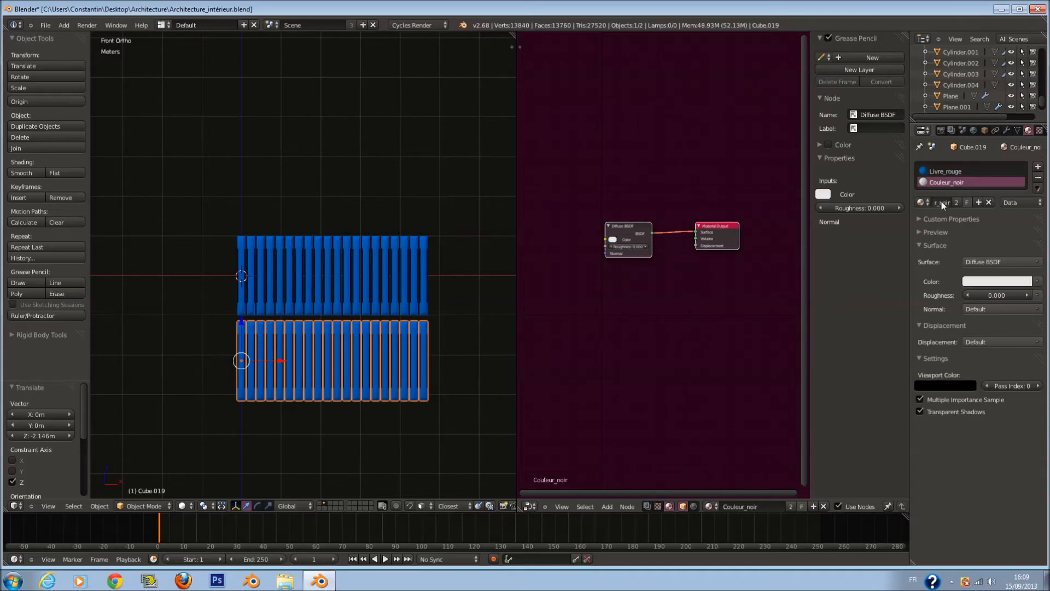
- Set the Livre_rouge material's diffuse color to a dark red and save the file
left_click(957, 171)
left_click(975, 279)
left_click_drag(998, 160, 961, 258)
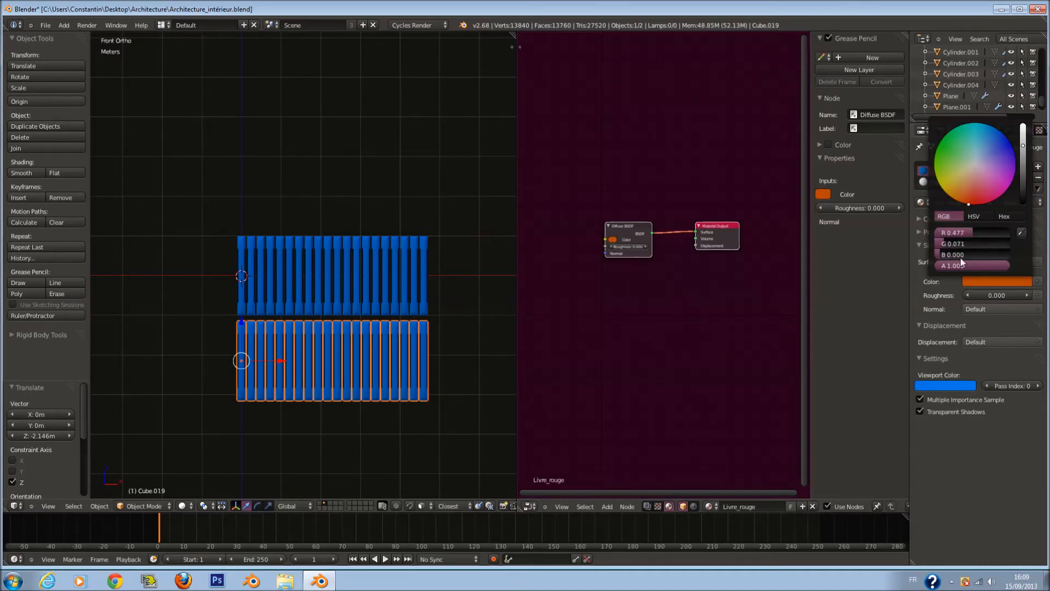
key("ctrl+s")
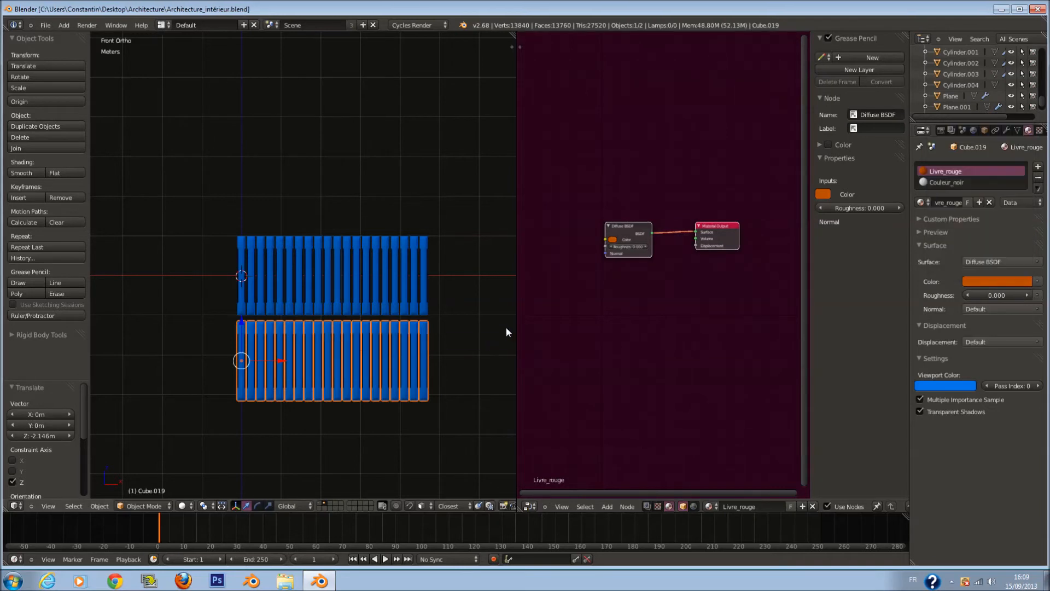
scroll(437, 312, "up", 1)
left_click(991, 283)
left_click_drag(1023, 167, 1023, 172)
left_click_drag(978, 200, 979, 219)
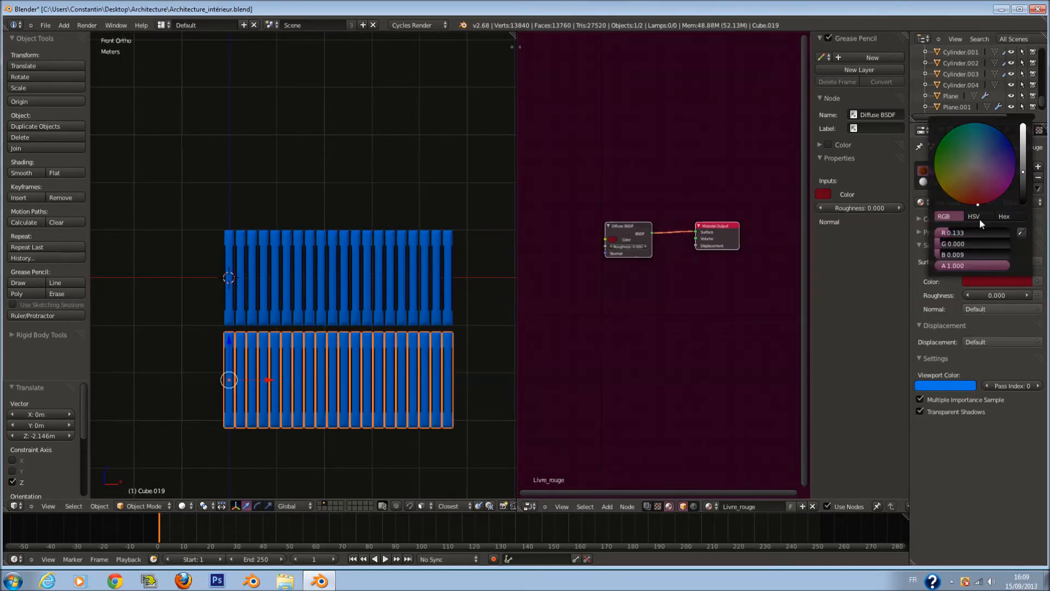
left_click(1025, 181)
key("ctrl+s")
scroll(314, 327, "down", 4, "shift")
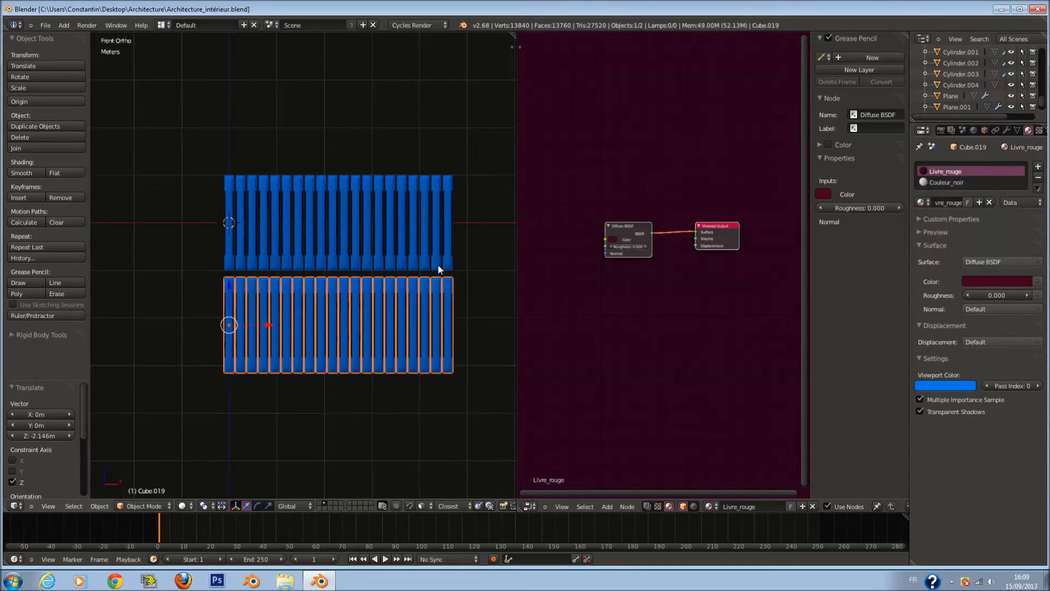
- Set the Livre_rouge material's viewport color to bright orange
key("a")
right_click(387, 306)
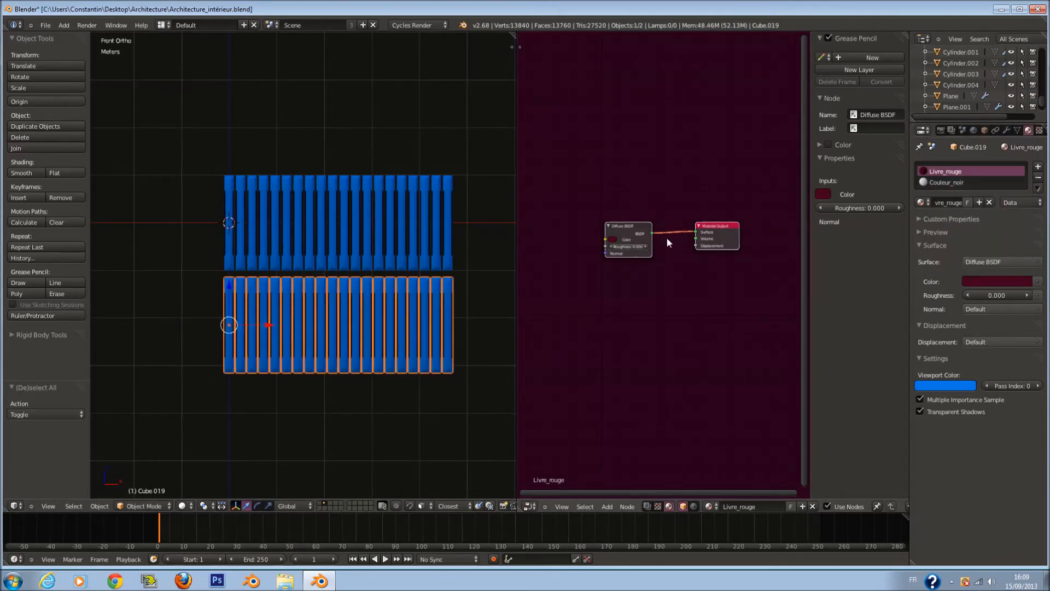
key("Tab")
key("Tab")
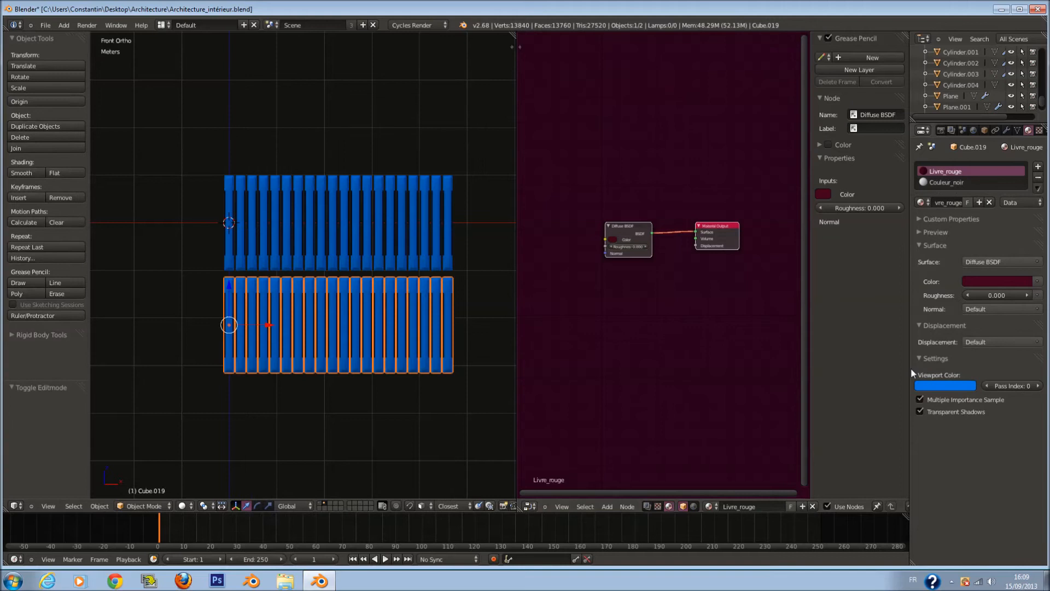
left_click(944, 388)
left_click(944, 291)
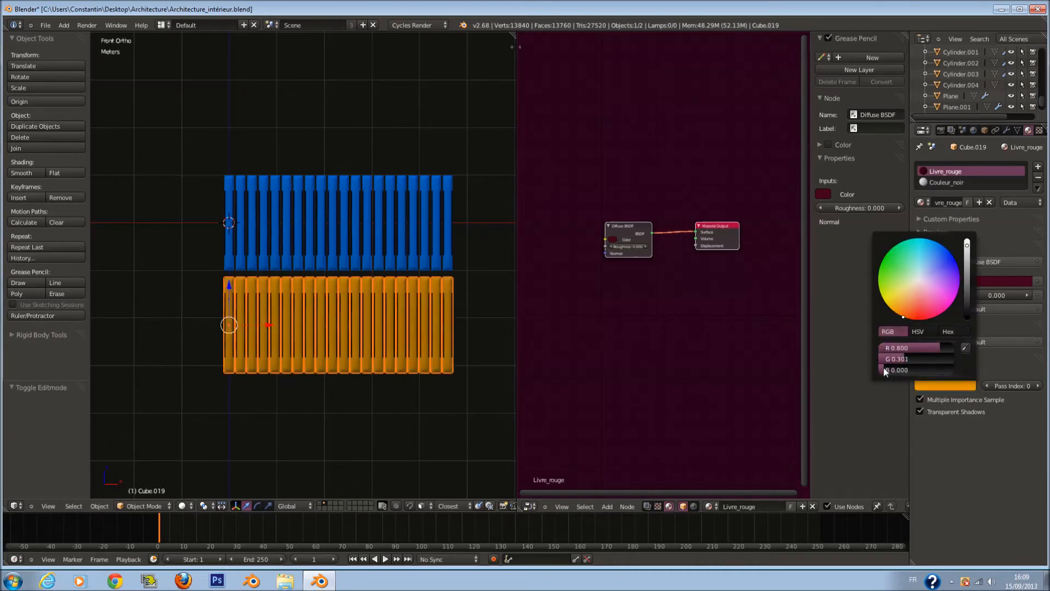
- Move both book rows to the first layer and display that layer with the room scene
scroll(352, 268, "down", 1)
right_click(346, 232, "shift")
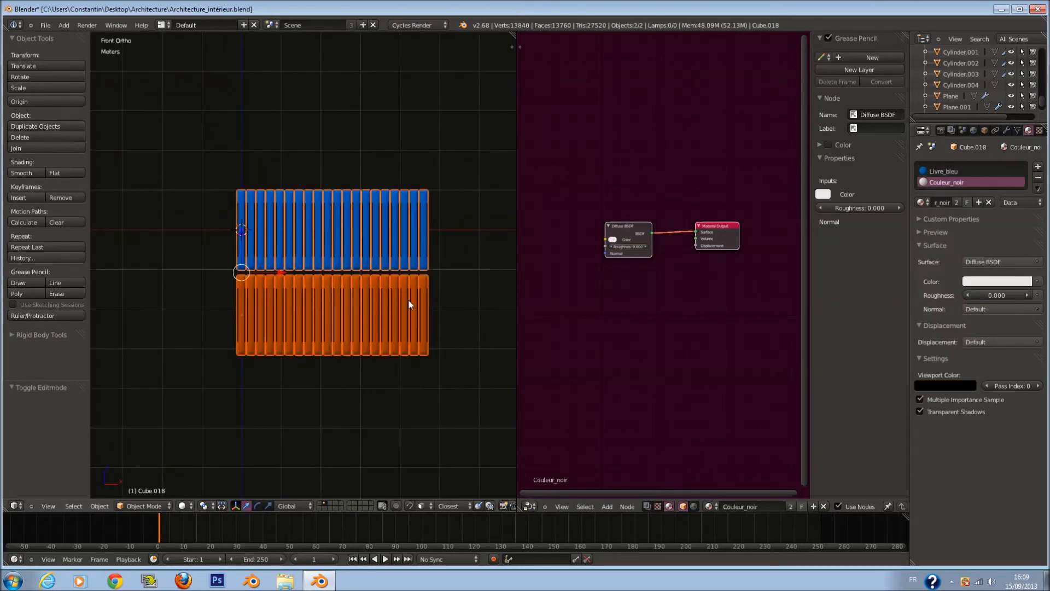
key("m")
left_click(495, 319)
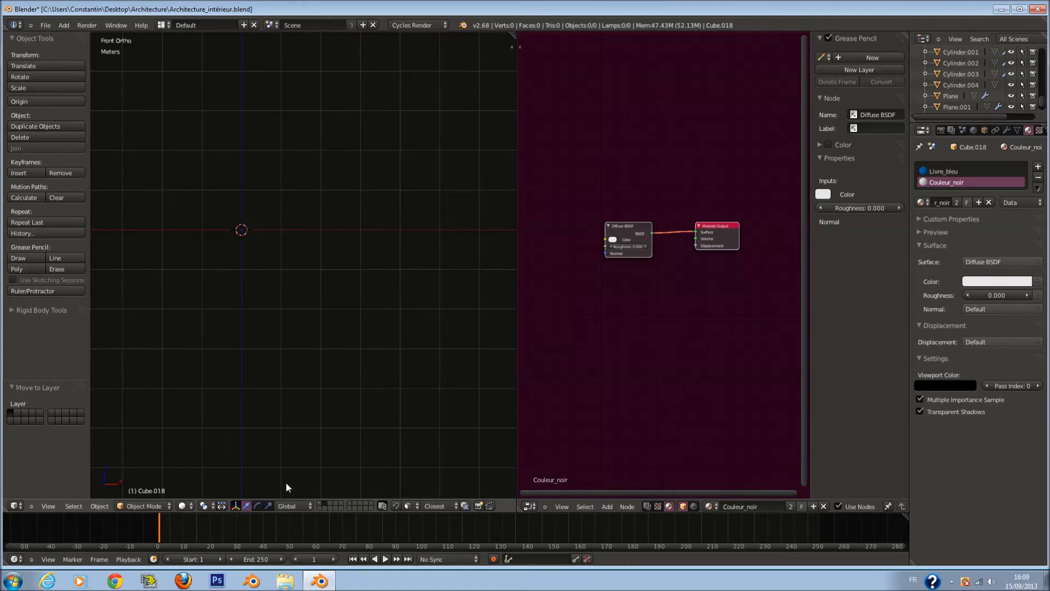
left_click(319, 503)
- Scale both book rows down and move them up to the bookcase in the front view
scroll(363, 376, "up", 2)
key("s")
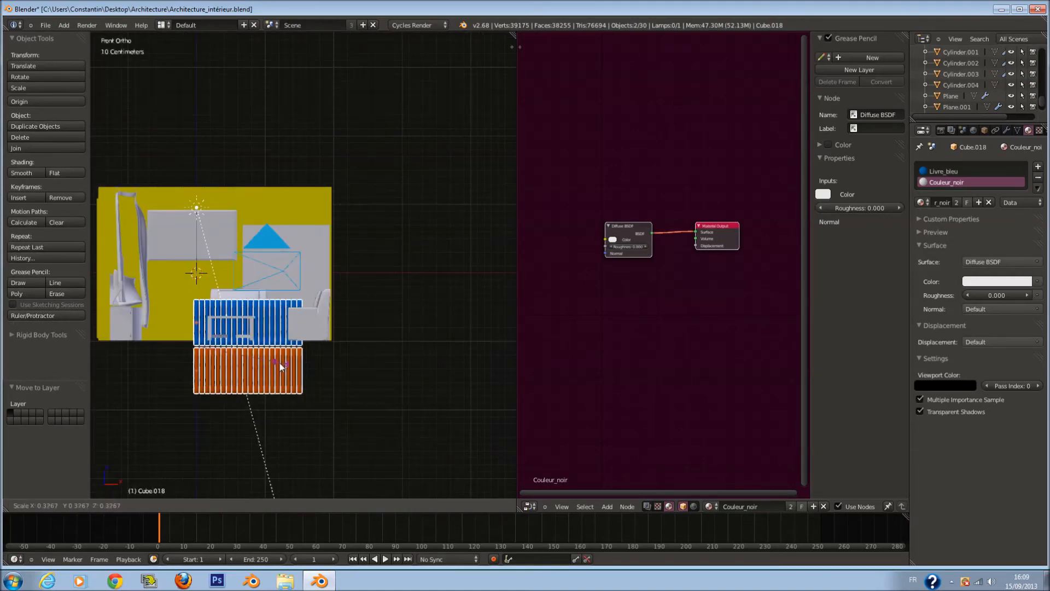
left_click(225, 364)
scroll(226, 363, "up", 4)
key("g")
left_click(348, 174)
- Move both book rows about 2.34 m in Y and 14 cm up into the bookcase, working in the side view
key("KP_3")
key("z")
scroll(323, 195, "down", 4)
key("g")
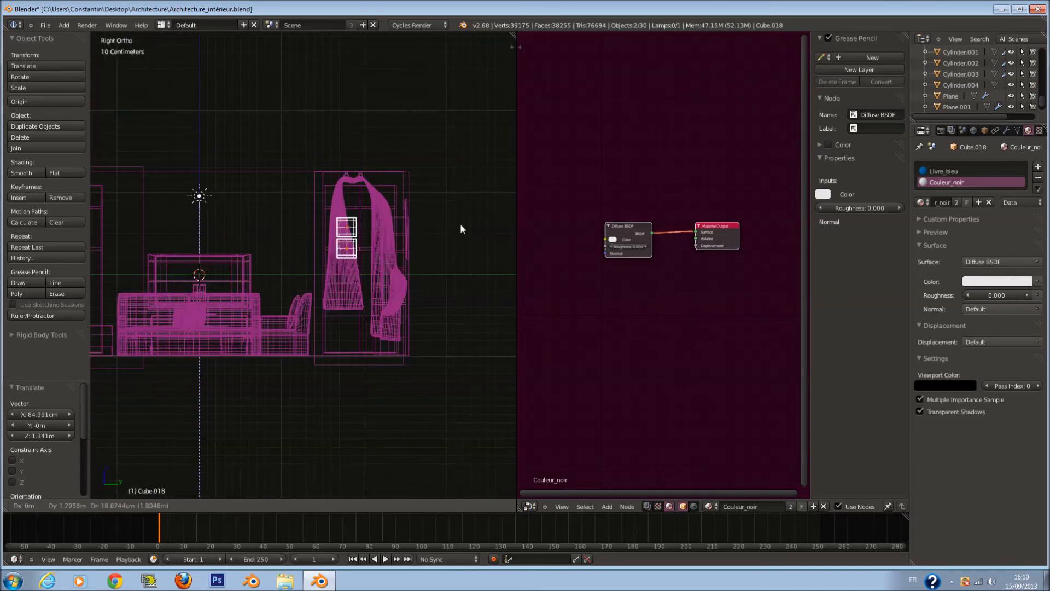
left_click(490, 234)
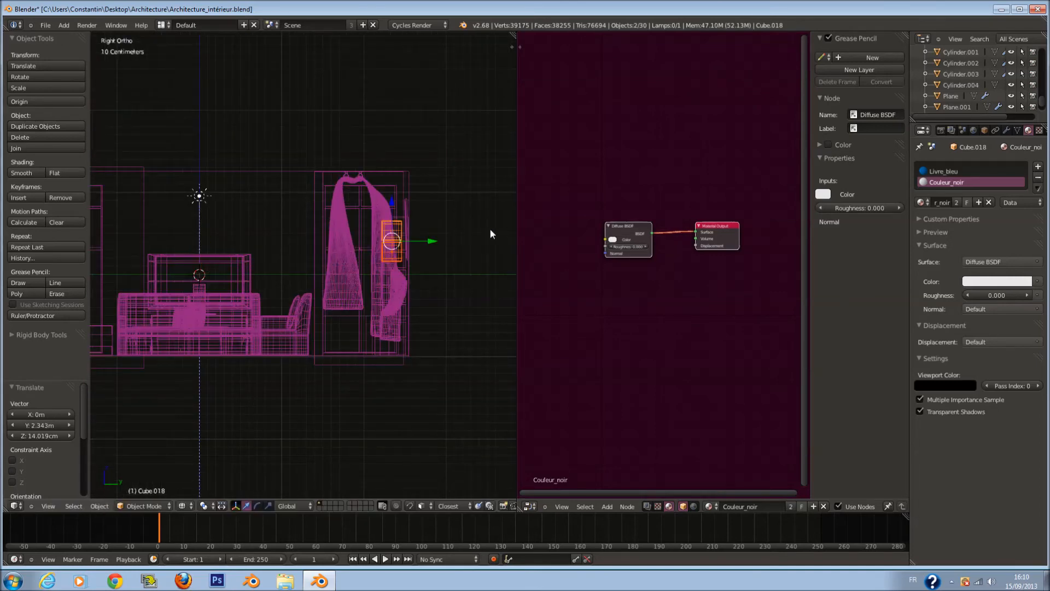
- Hide the room shell to expose the bookcase and display the scene as solid
right_click(404, 167)
key("h")
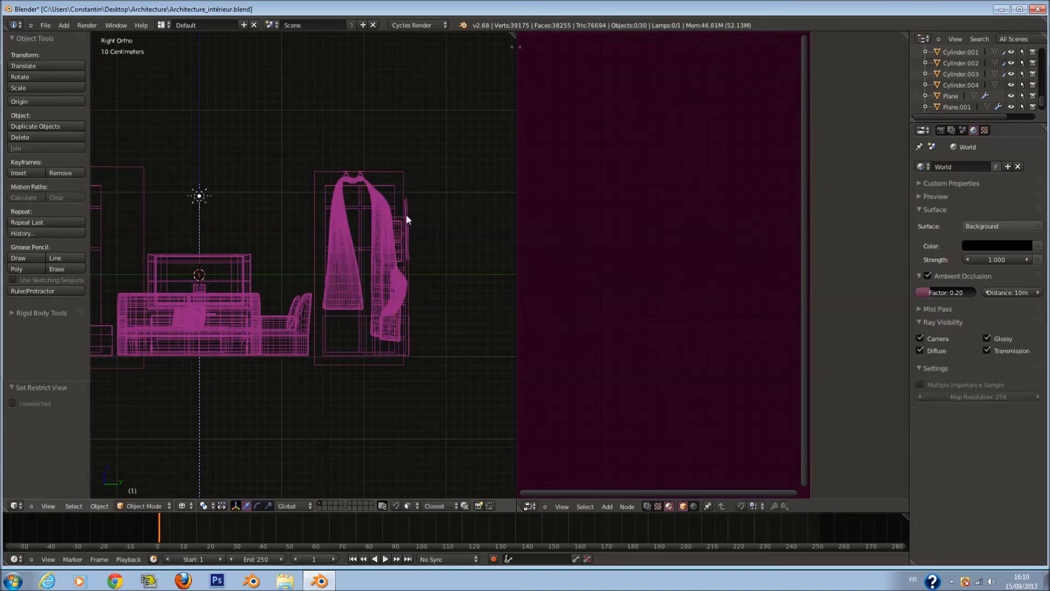
middle_click_drag(406, 215, 438, 243)
key("z")
scroll(392, 223, "up", 4)
- Shift both book rows toward the bookcase's front and scale them by 0.691
right_click(423, 168)
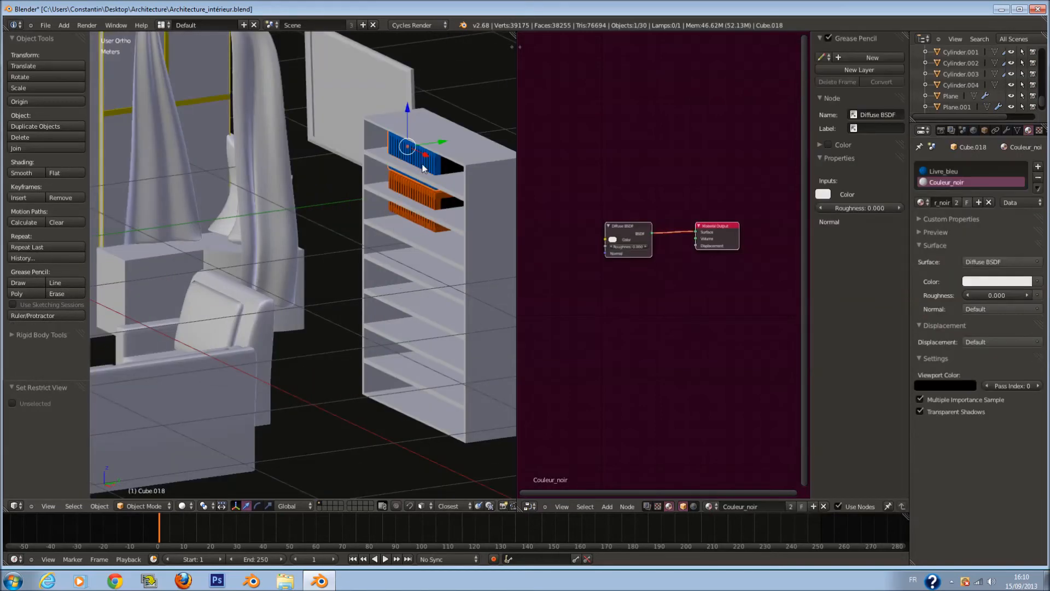
scroll(423, 164, "up", 4)
right_click(313, 270, "shift")
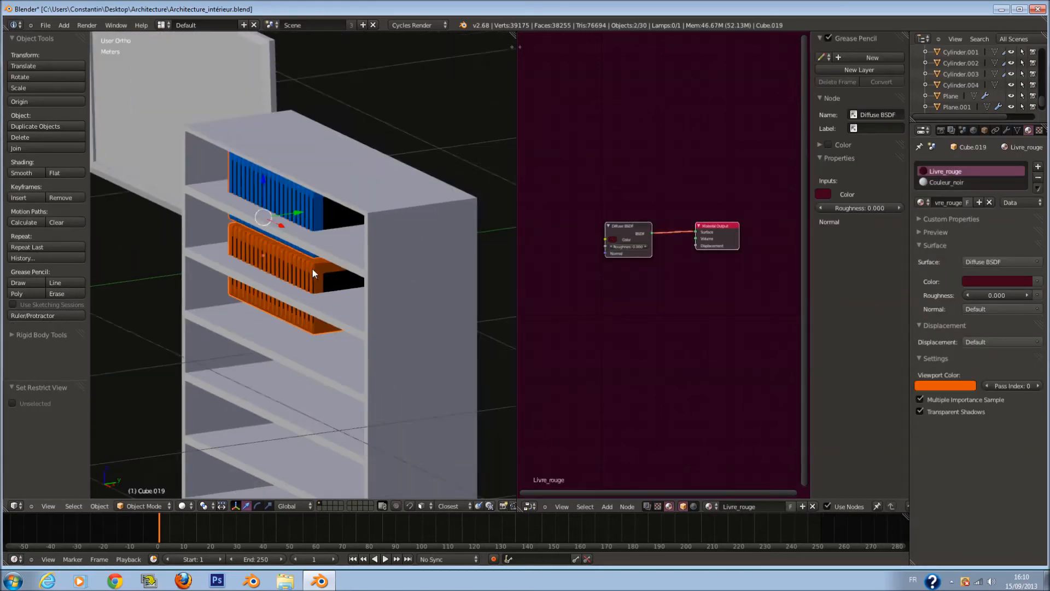
scroll(313, 268, "down", 2)
left_click_drag(305, 227, 281, 236)
middle_click_drag(281, 236, 409, 263)
key("s")
left_click(370, 254)
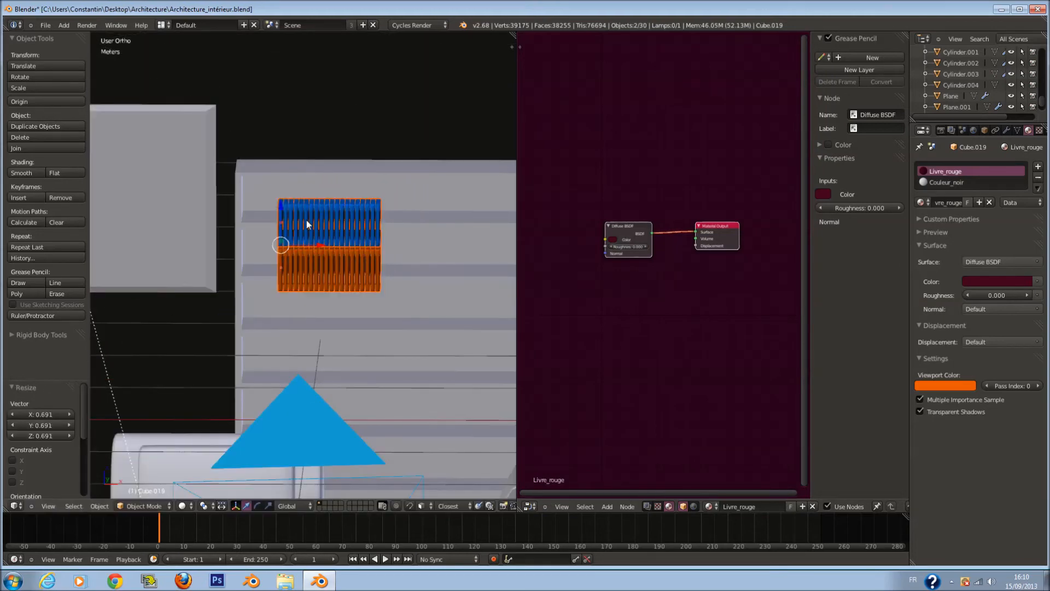
- Seat the blue book row on the top shelf and the orange row on the second, both against the bookcase's left side
left_click_drag(285, 225, 285, 204)
middle_click_drag(286, 203, 304, 232)
right_click(303, 245)
right_click(329, 249)
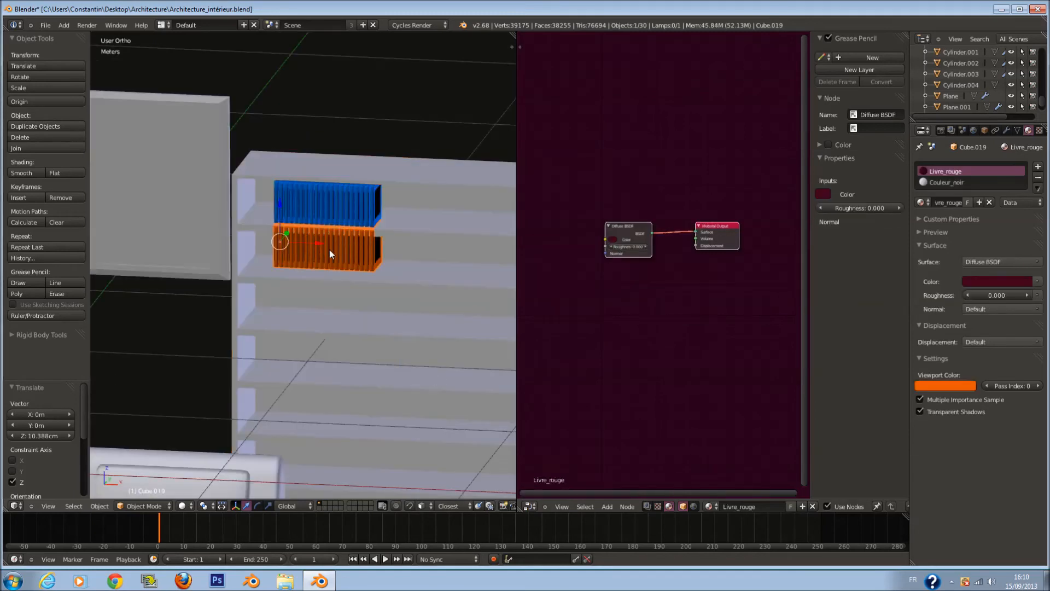
left_click_drag(279, 206, 277, 217)
left_click_drag(319, 253, 290, 245)
right_click(333, 210)
left_click_drag(320, 196, 291, 191)
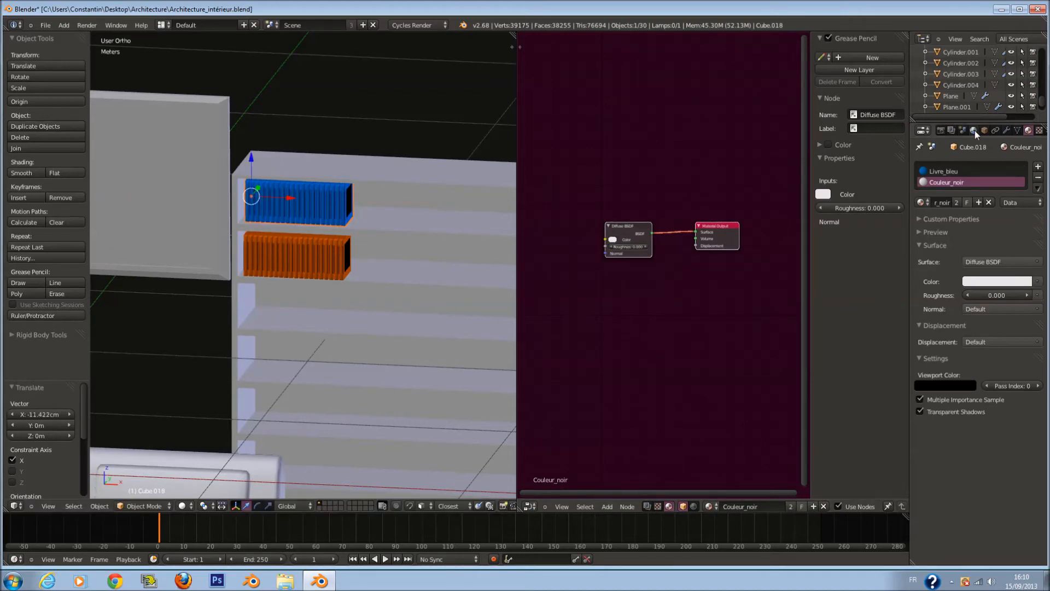
- Set the blue book row's array count to 50
left_click(1005, 130)
left_click(979, 327)
type("50")
key("Return")
- Set the orange book row's array count to 35
scroll(439, 268, "down", 2)
scroll(383, 259, "up", 1)
right_click_drag(330, 251, 637, 341)
key("Escape")
left_click(985, 324)
type("30")
key("Return")
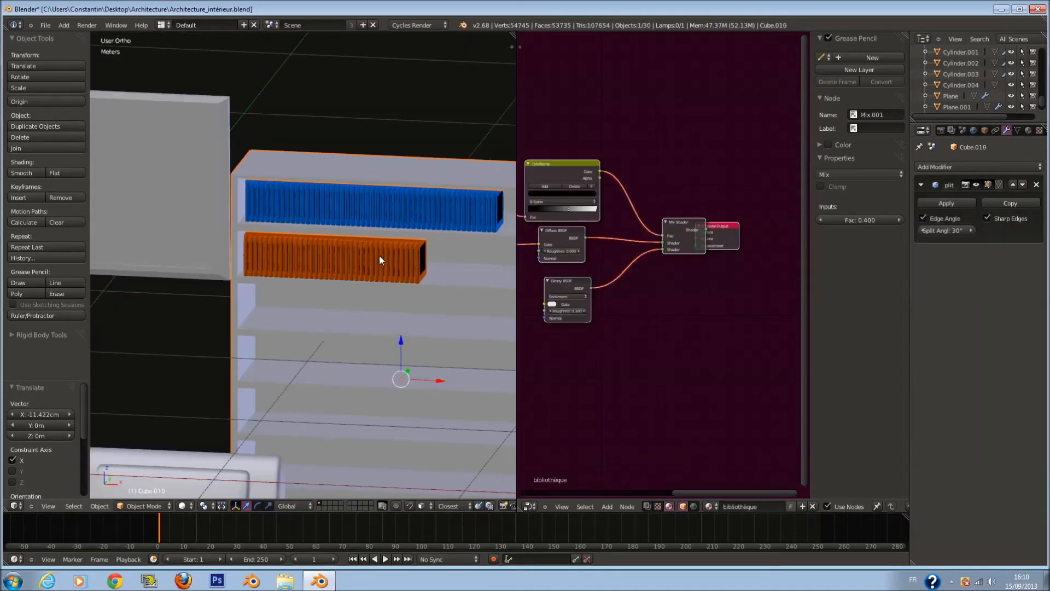
- Duplicate the orange book row and lower the copy about 21.7 cm onto the third shelf
right_click(379, 255)
key("shift+d")
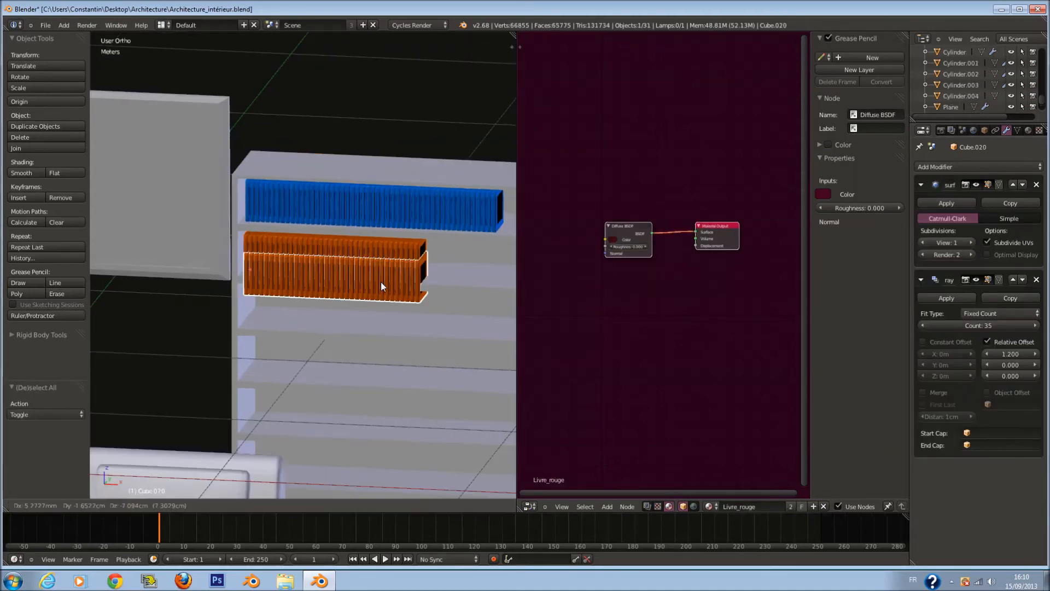
left_click(379, 272)
left_click_drag(250, 213, 256, 261)
middle_click_drag(333, 314, 349, 296)
- Duplicate the blue book row onto the fourth shelf, deselect everything, and view the scene through the camera
right_click(369, 205)
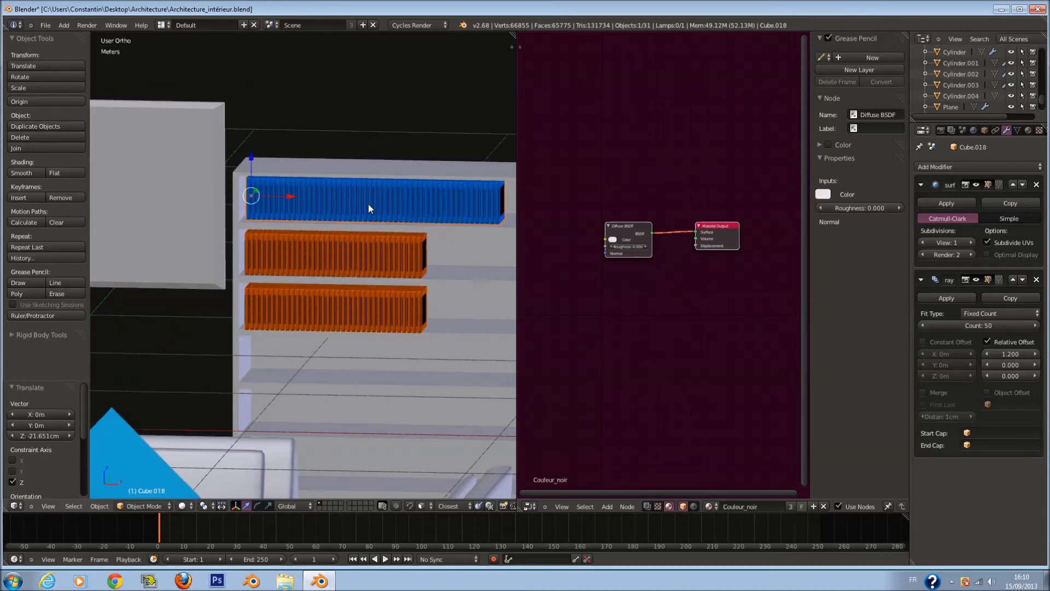
key("shift+d")
right_click(364, 267)
left_click_drag(256, 163, 269, 318)
key("a")
key("KP_0")
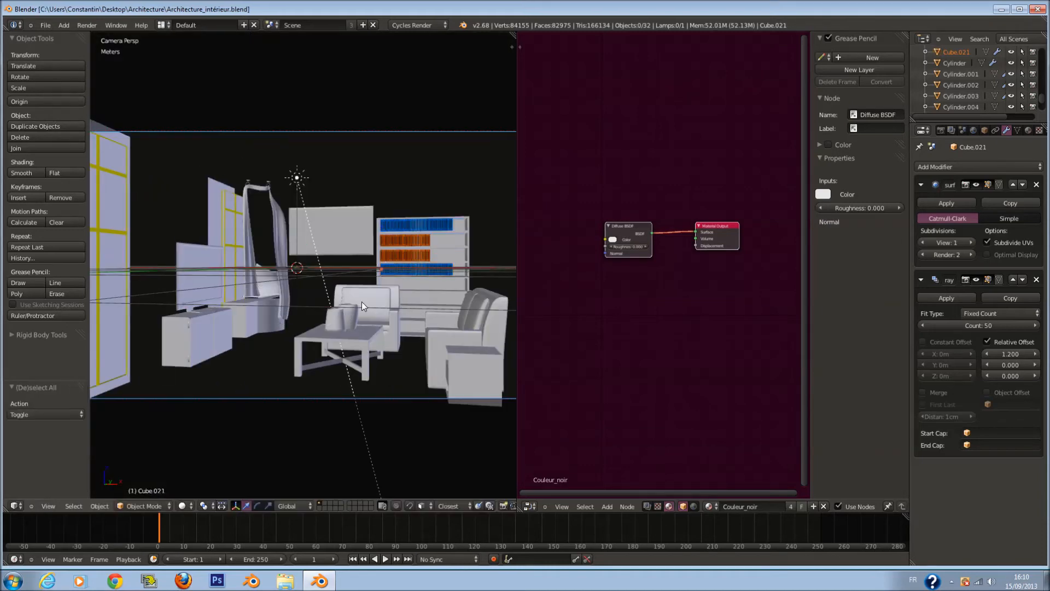
right_click(421, 244)
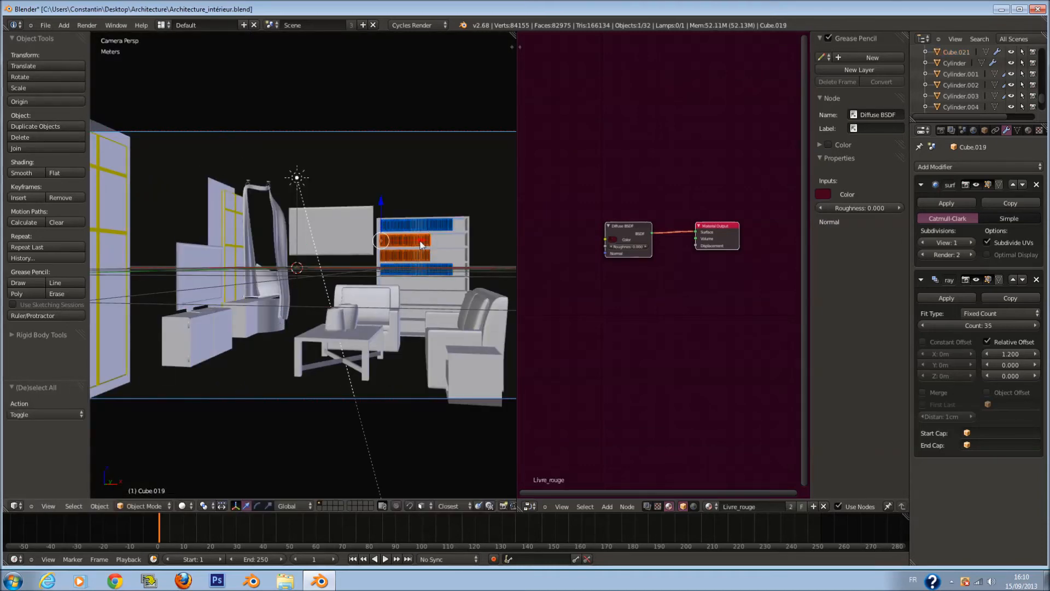
key("KP_Decimal")
key("Tab")
key("a")
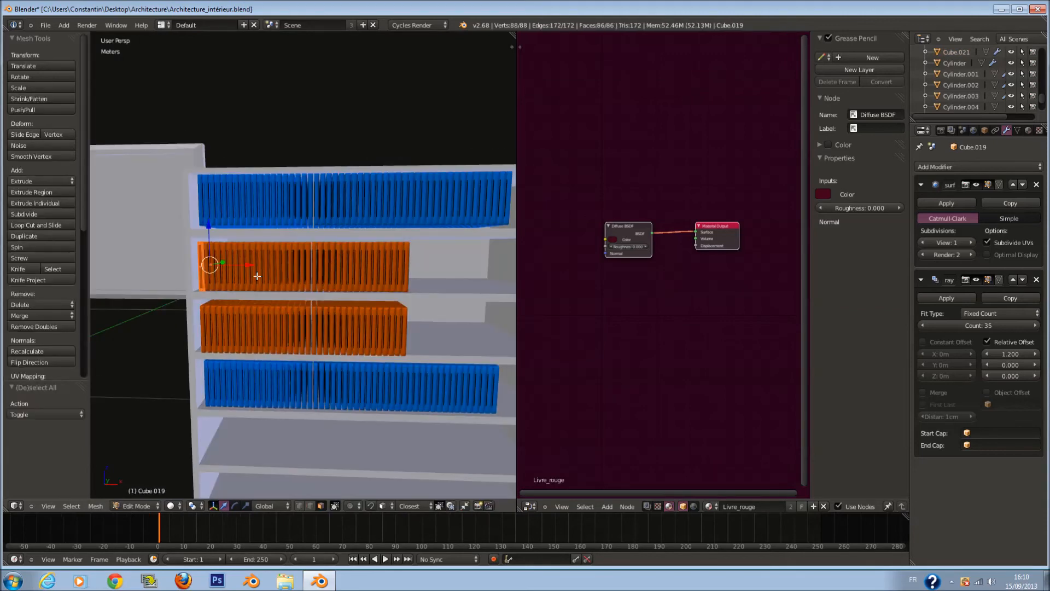
key("shift+d")
left_click_drag(242, 266, 353, 292)
key("ctrl+z")
key("ctrl+z")
key("a")
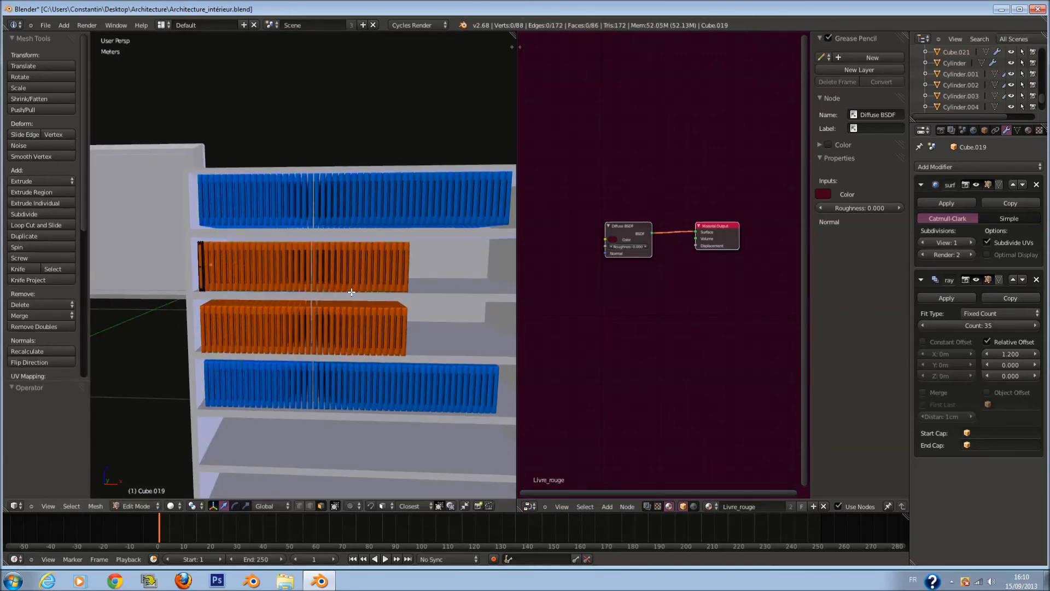
key("Tab")
right_click(373, 254)
right_click(373, 254)
scroll(371, 256, "up", 1)
key("Tab")
key("Tab")
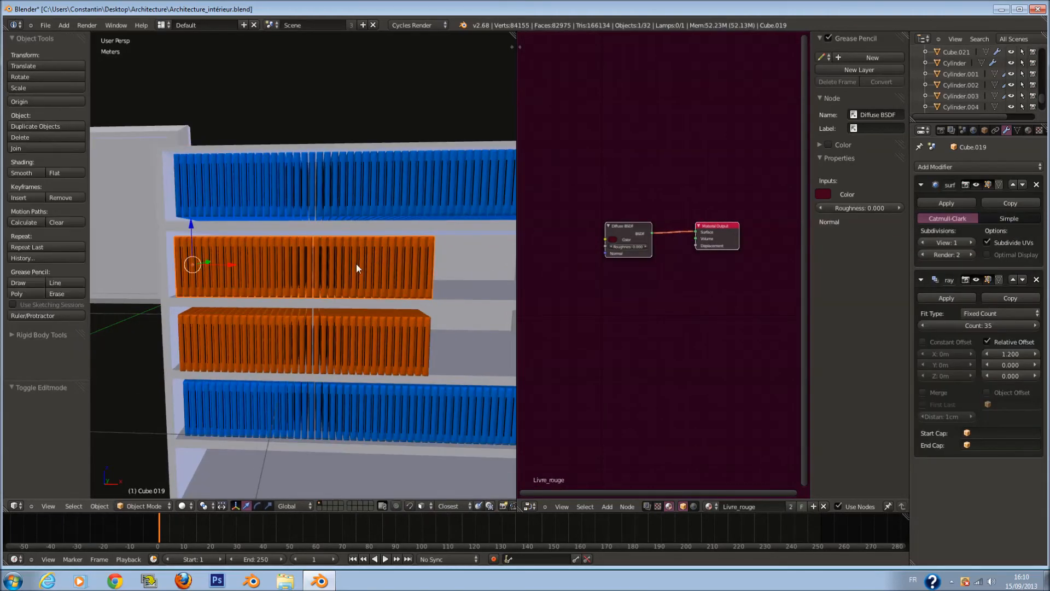
- Duplicate the orange book row on the third shelf in place and remove the Array modifier from the copy
key("a")
right_click(389, 323)
right_click(389, 323)
scroll(388, 323, "down", 1)
key("Tab")
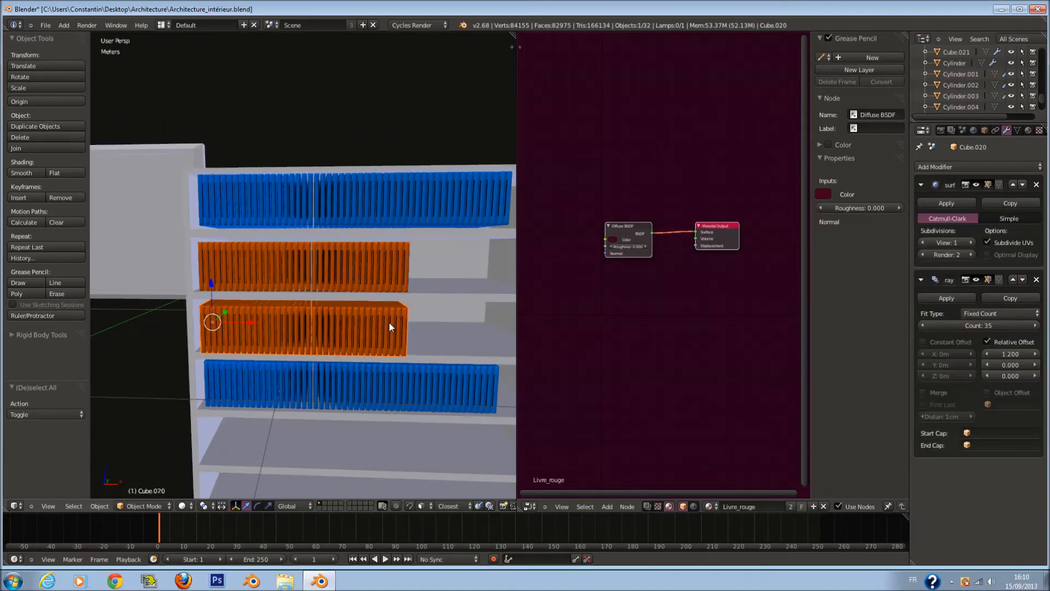
key("Tab")
key("shift+d")
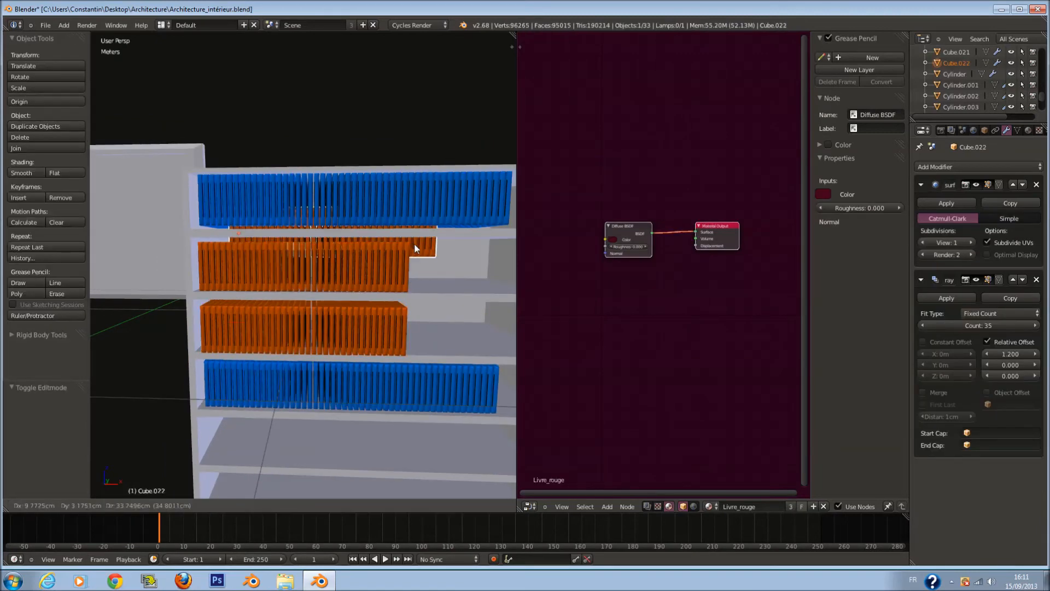
left_click(414, 249)
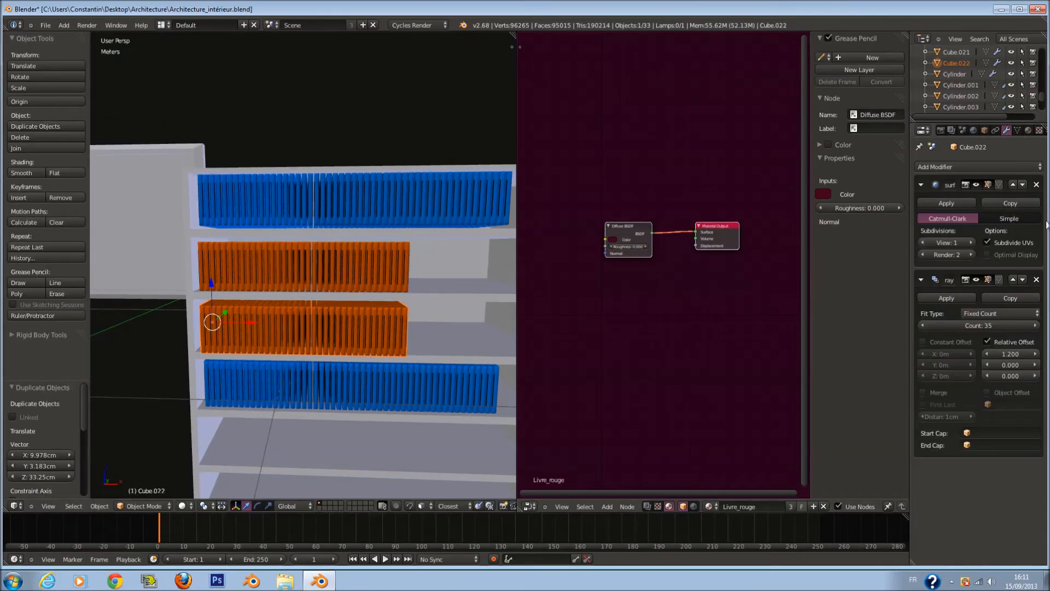
left_click(1036, 280)
- Move the single book about 72 cm along X past the end of the third-shelf row, plus about 1 cm more
key("g")
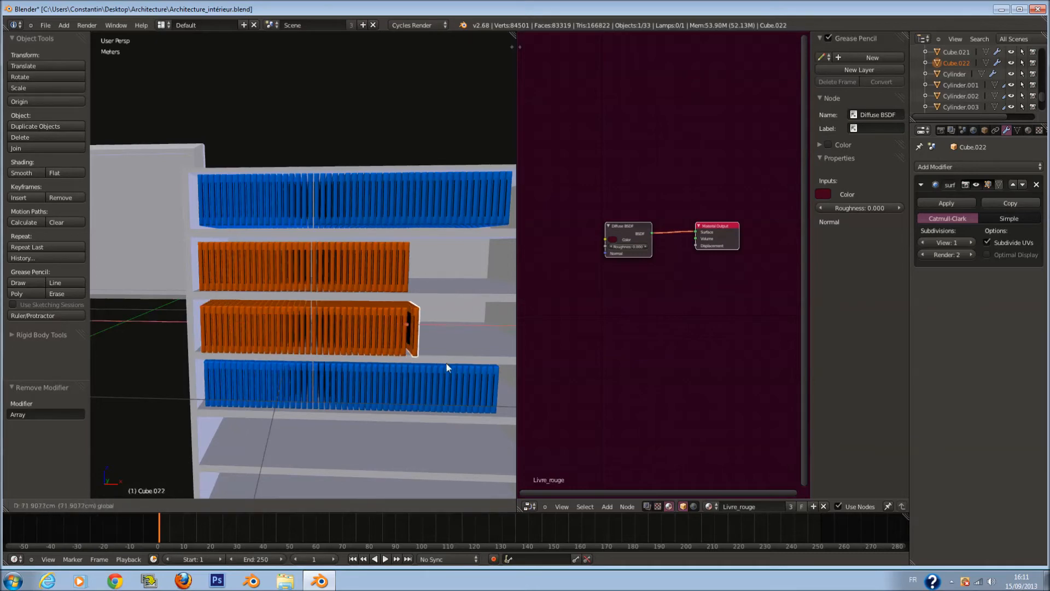
left_click_drag(446, 363, 447, 365)
key("KP_Decimal")
scroll(158, 260, "down", 3)
left_click_drag(342, 266, 345, 267)
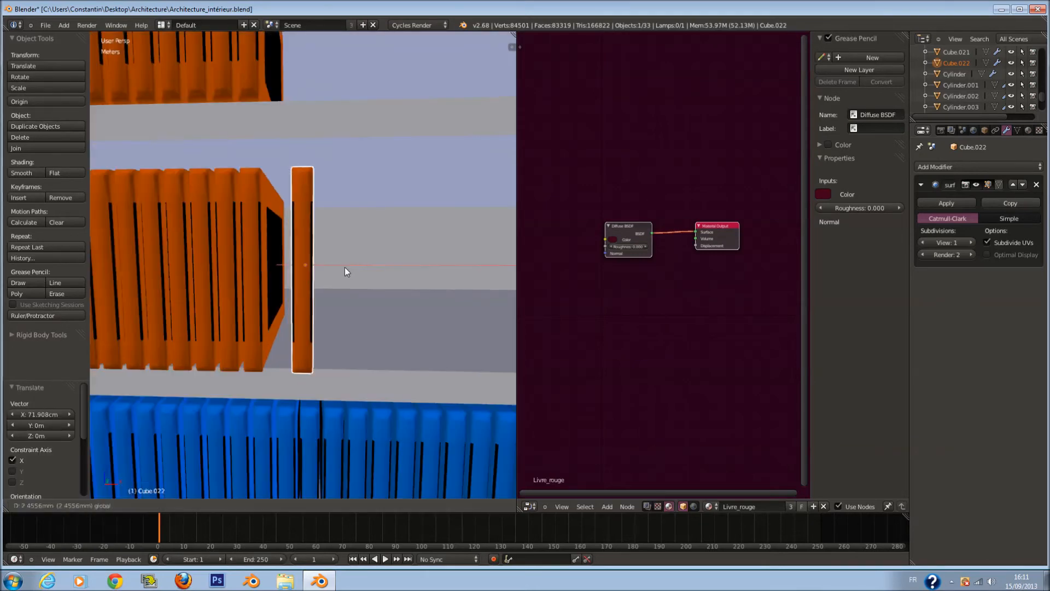
left_click(416, 241)
- Rotate the single book about the Y axis and shift it about 6 mm along X so it leans against the row
key("r")
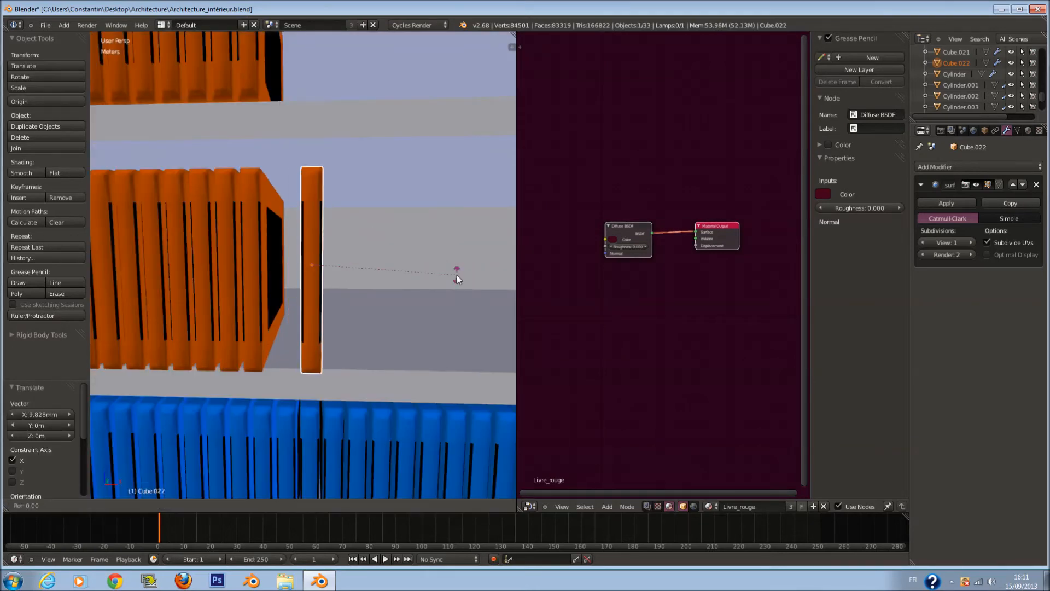
key("y")
left_click(388, 226)
key("g")
key("x")
left_click(347, 271)
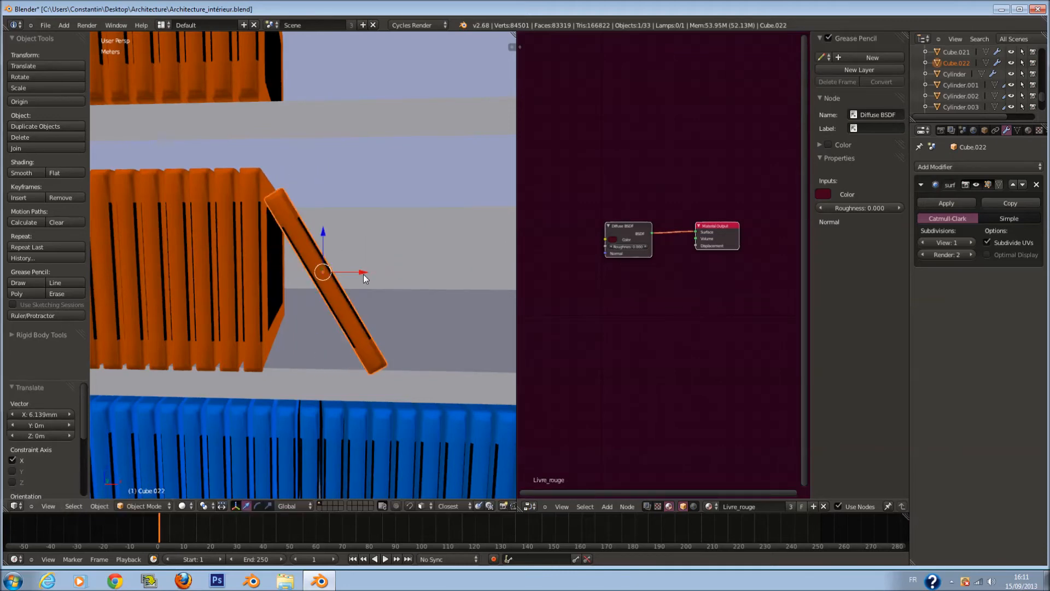
scroll(364, 274, "down", 5)
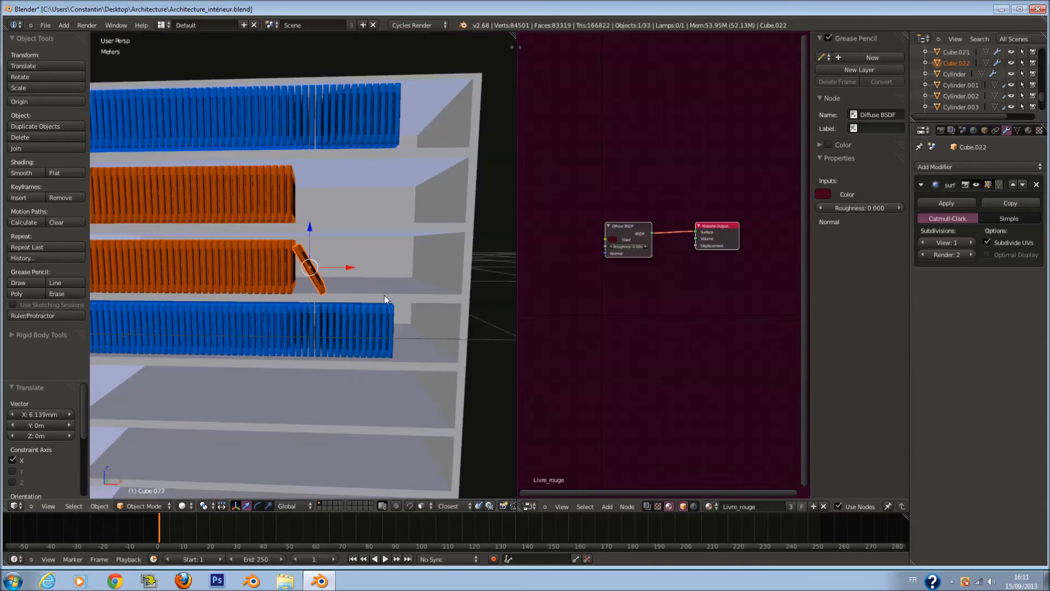
- Extend the 3D viewport over the node editor in camera view with nothing selected, and save the file
key("KP_0")
key("a")
key("a")
key("a")
scroll(441, 314, "down", 1)
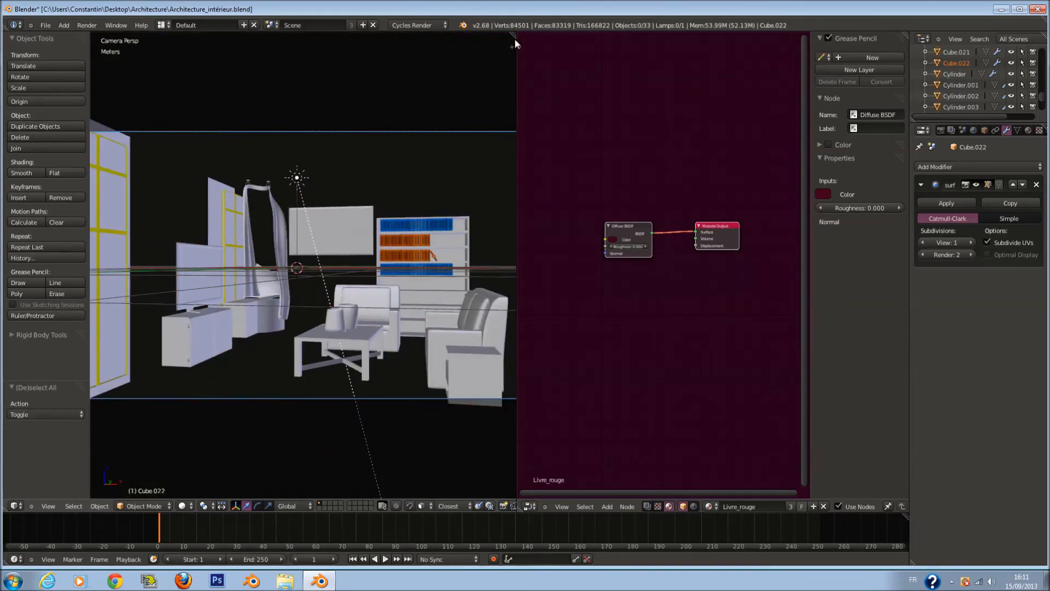
left_click_drag(514, 39, 590, 49)
key("a")
key("a")
scroll(593, 310, "down", 2)
key("ctrl+s")
left_click(593, 311)
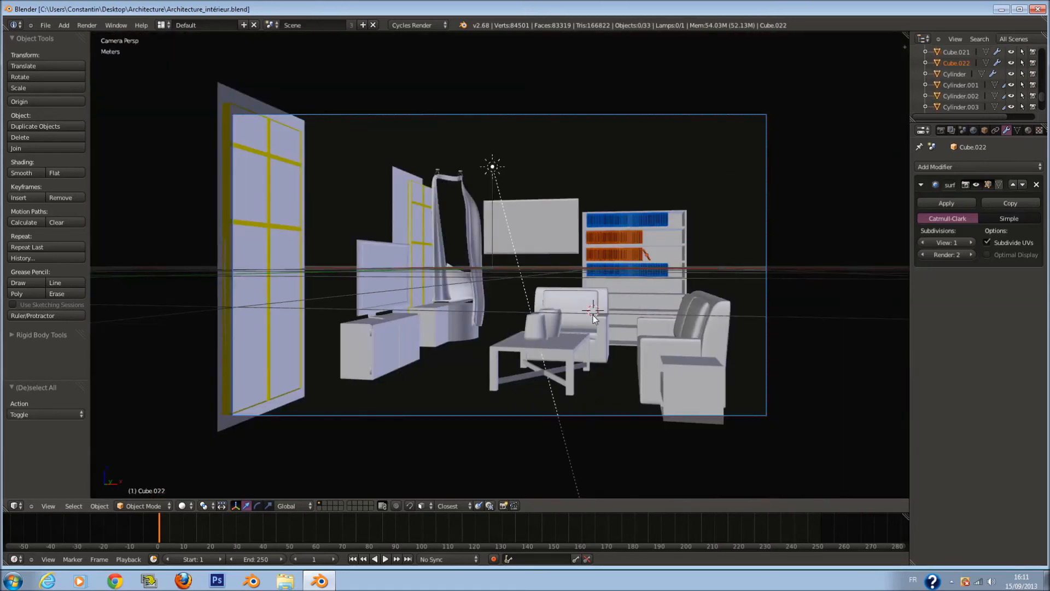
- Reveal all hidden objects, including the walls, floor and ceiling, and deselect everything
key("super")
right_click(594, 314)
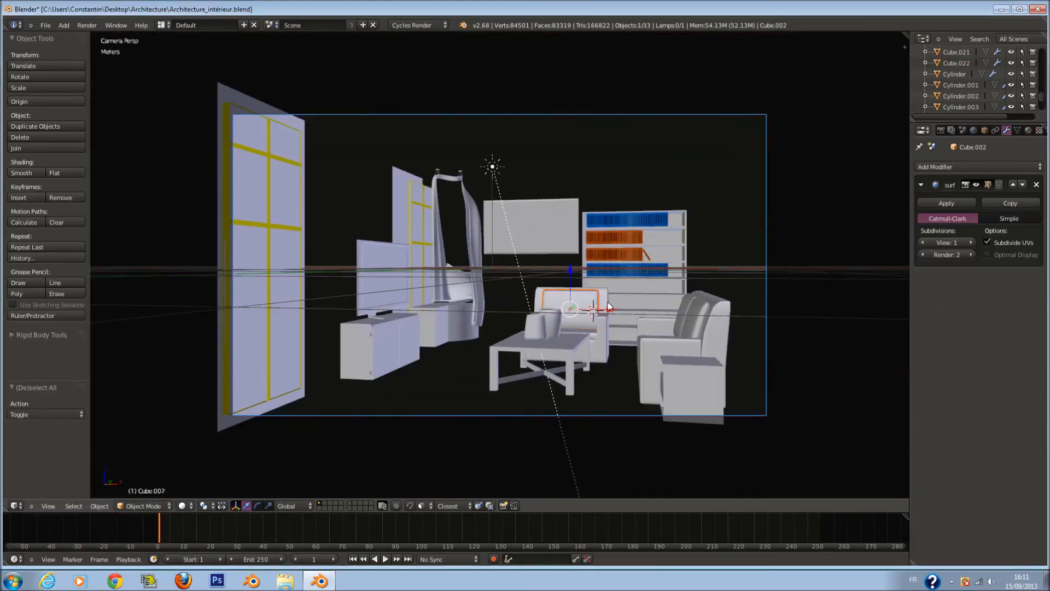
key("alt+h")
key("a")
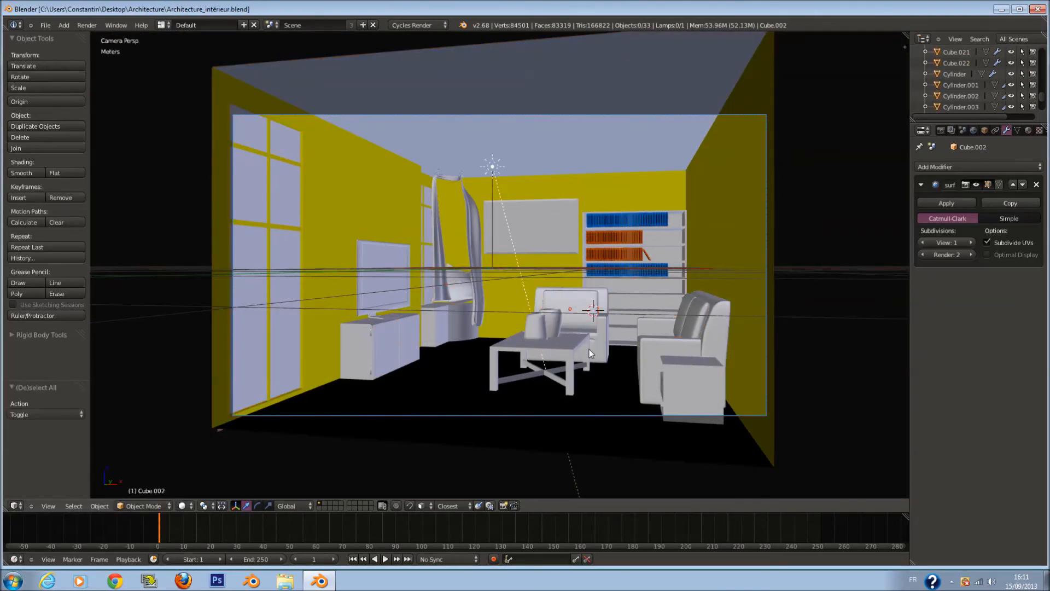
- In top view, duplicate one face of the light plane outside the windows within its mesh
key("KP_7")
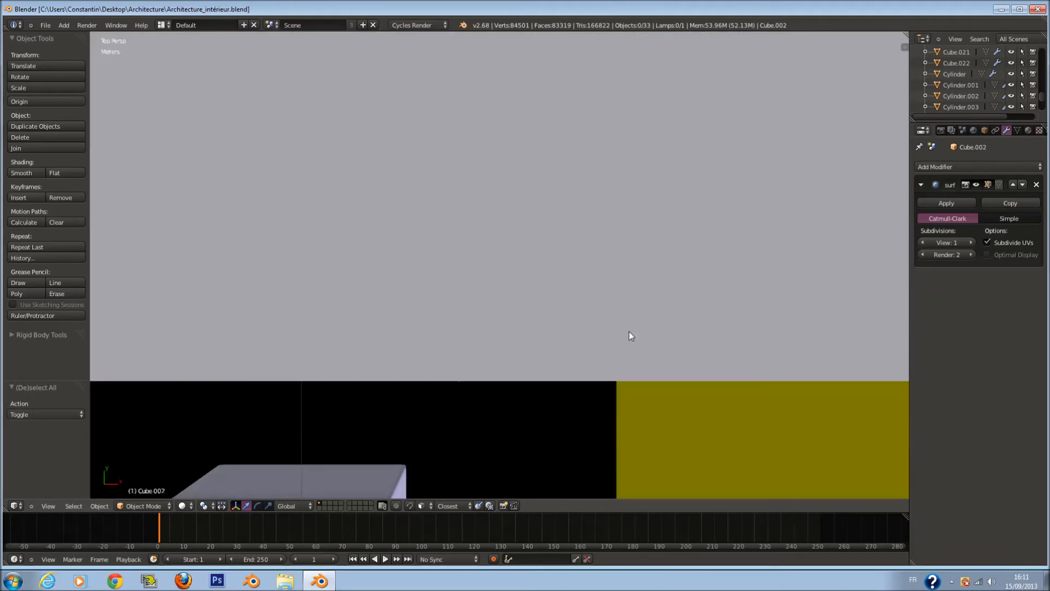
scroll(629, 331, "down", 9)
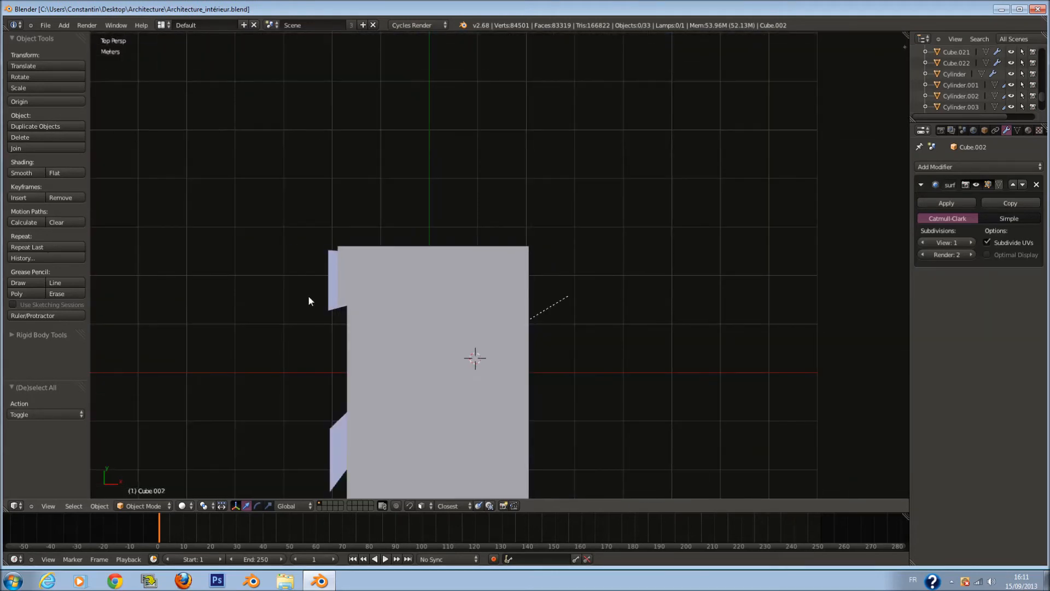
right_click(336, 429)
key("KP_5")
key("Tab")
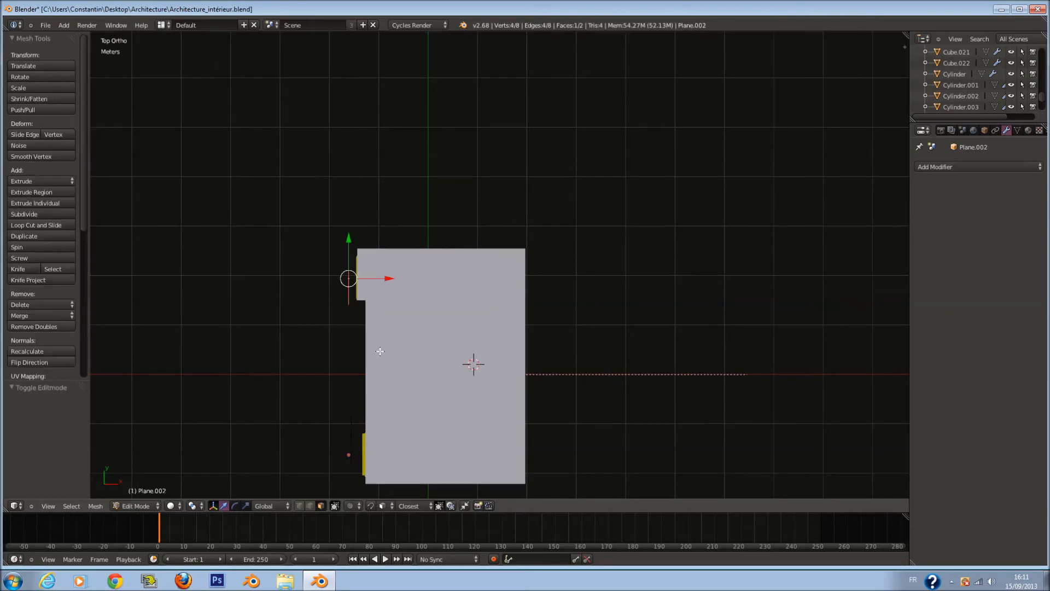
scroll(379, 351, "down", 4, "shift")
key("z")
right_click(345, 376)
key("l")
scroll(345, 378, "down", 1)
key("shift+d")
left_click(448, 447)
- Rotate the copied light face diagonally, position it outside the room beside the camera, and save the file
key("r")
left_click(581, 498)
key("g")
left_click(579, 466)
mouse_move(579, 467)
middle_mouse_down()
mouse_move(544, 407)
mouse_move(549, 394)
mouse_move(509, 432)
middle_mouse_up()
key("z")
key("KP_7")
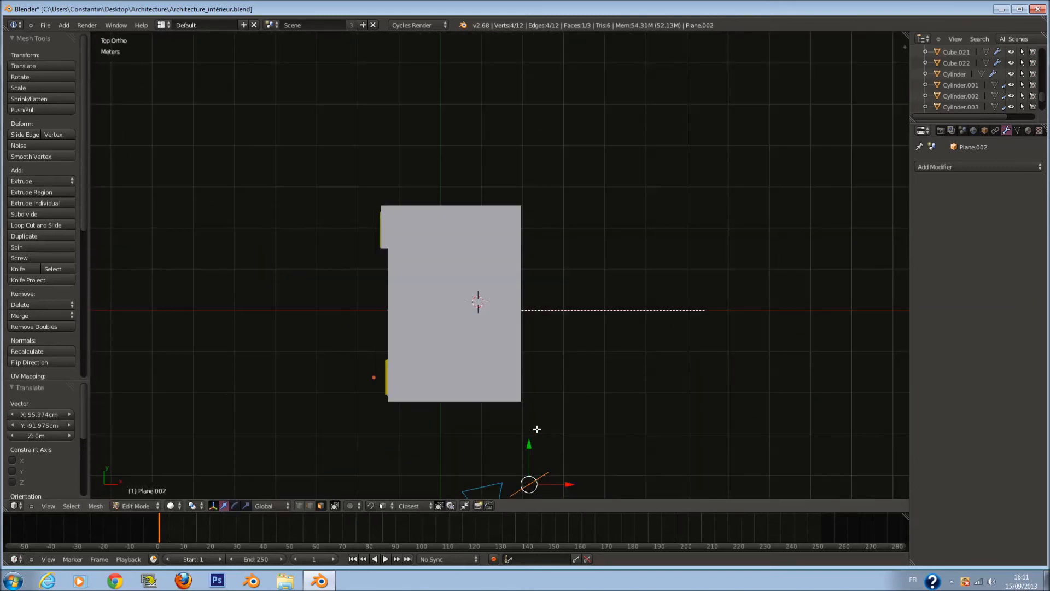
key("g")
left_click(541, 441)
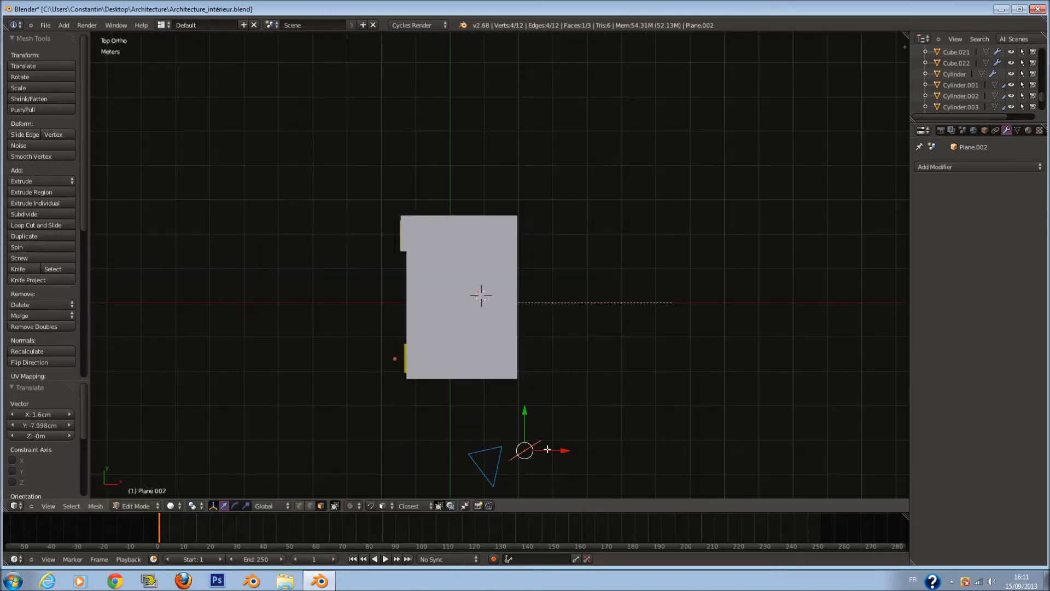
key("ctrl+s")
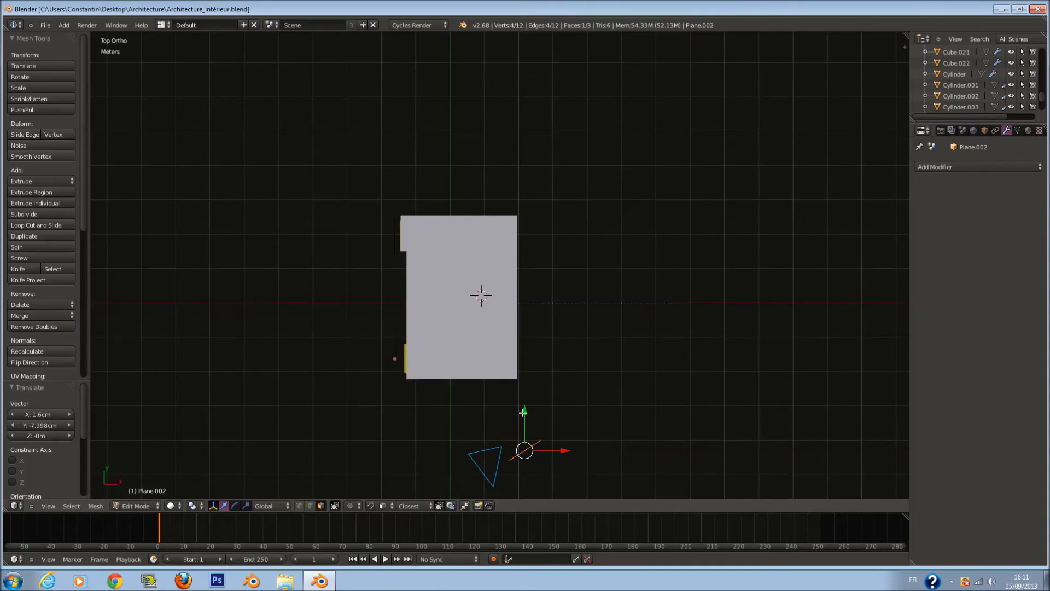
- Move the copied light face about 17.3 cm along Y and view the scene through the camera in solid shading
scroll(513, 399, "up", 1)
key("g")
left_click(537, 422)
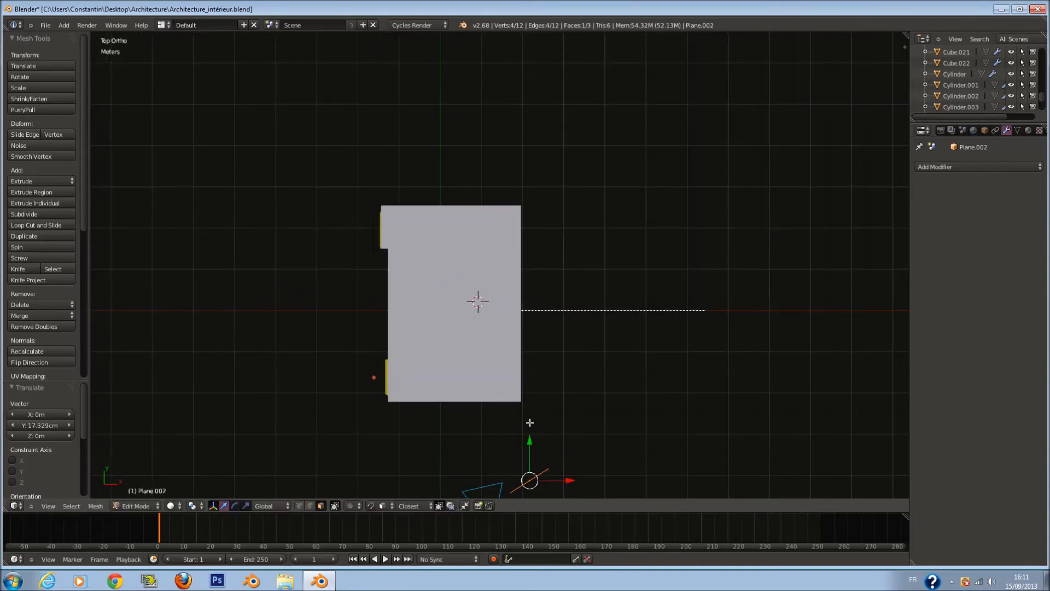
key("KP_0")
key("z")
key("z")
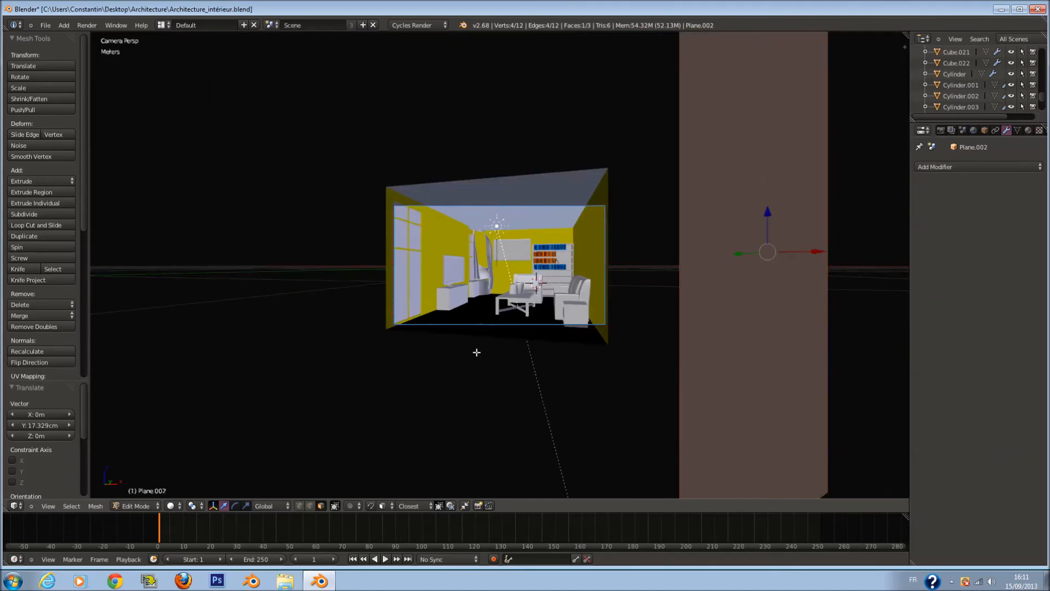
- Return to Object Mode with everything deselected and save the file
key("Tab")
key("a")
scroll(490, 347, "up", 5)
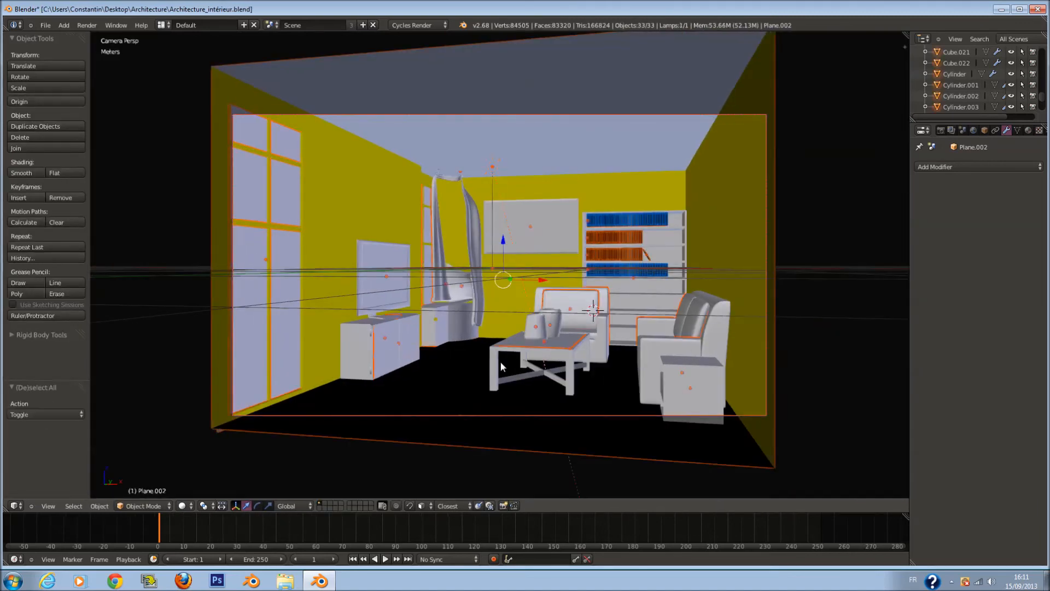
key("a")
key("ctrl+s")
left_click(501, 363)
scroll(503, 366, "up", 1)
- Set the render samples to 1000
left_click(940, 131)
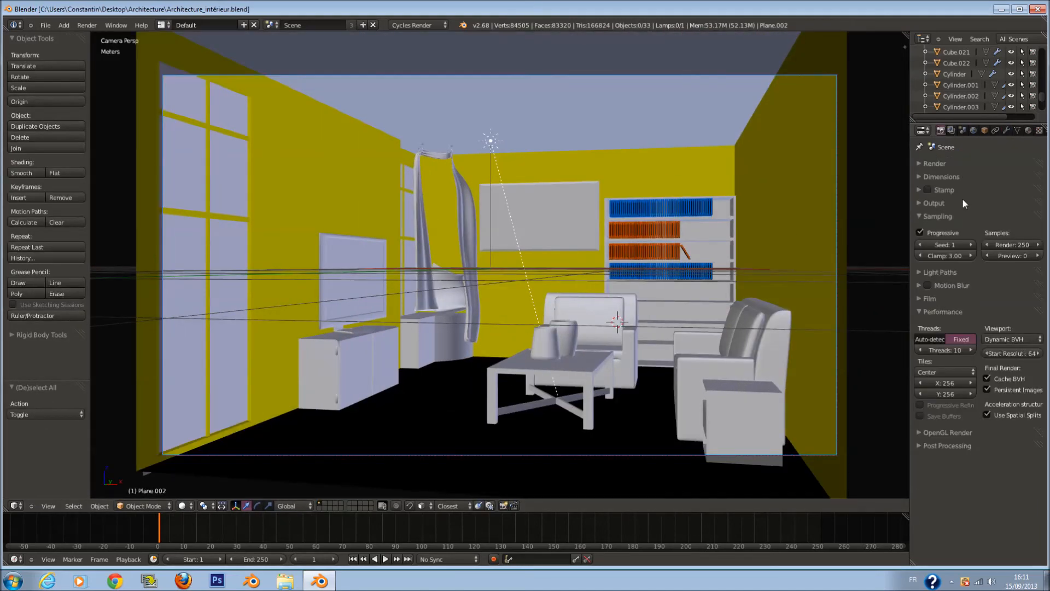
type("1000")
key("Return")
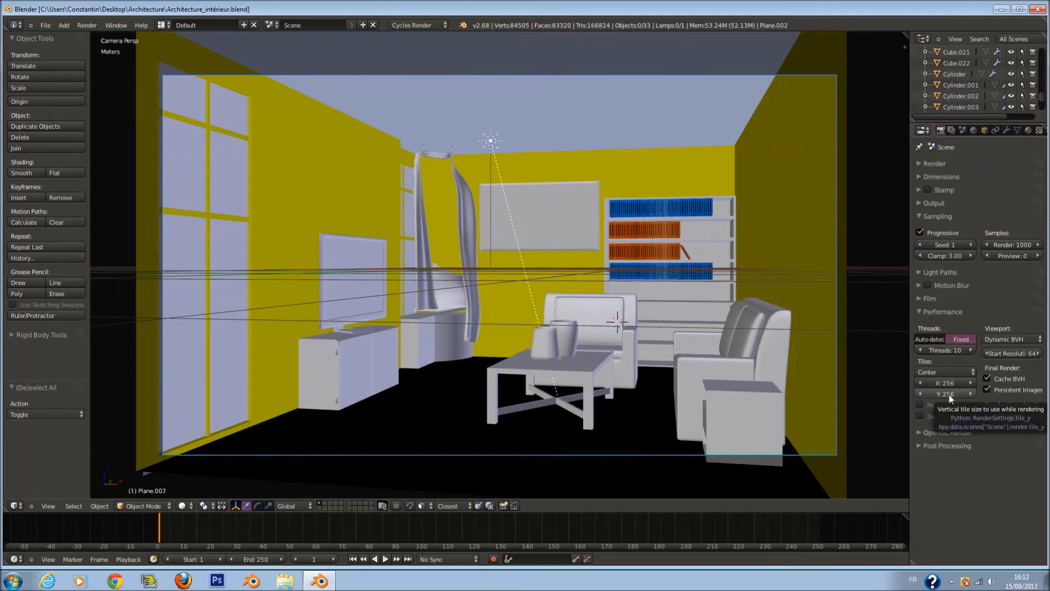
- Set the render tile size to 120 by 60 and save the file
type("170")
key("Tab")
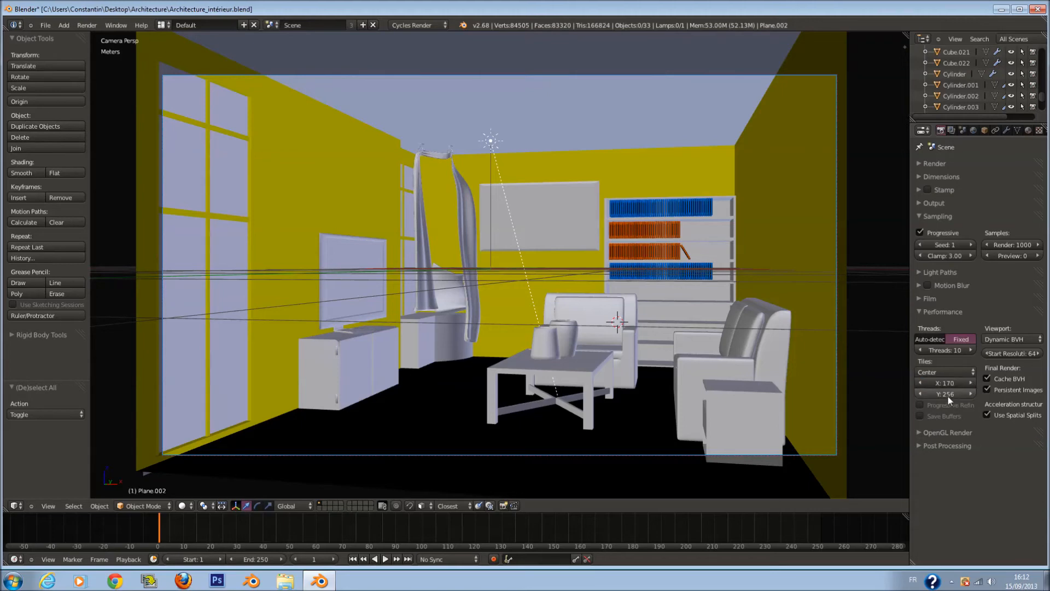
type("60")
key("Return")
left_click(947, 381)
type("120")
key("Return")
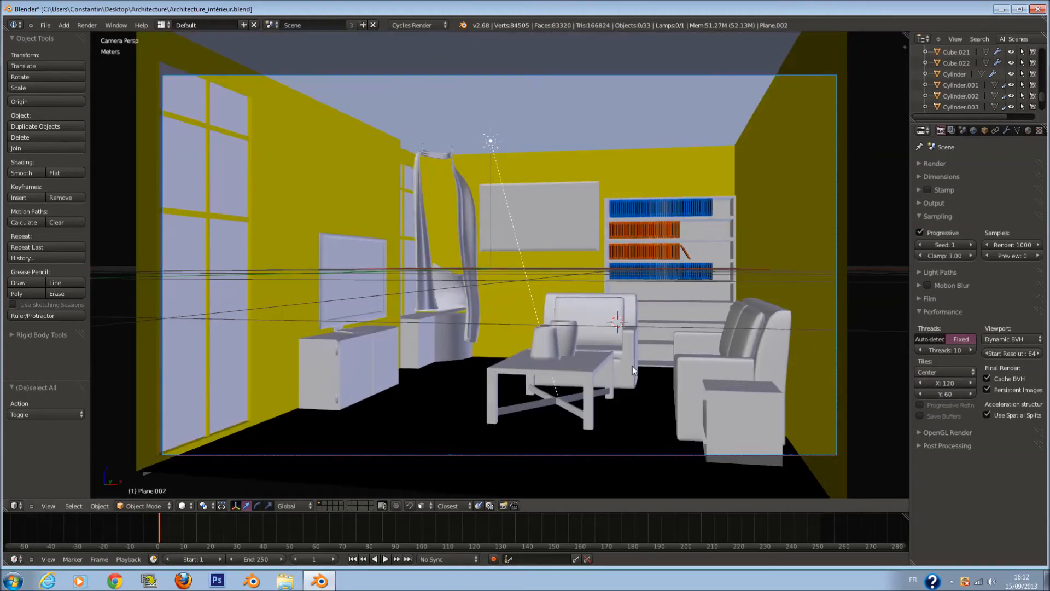
key("ctrl+s")
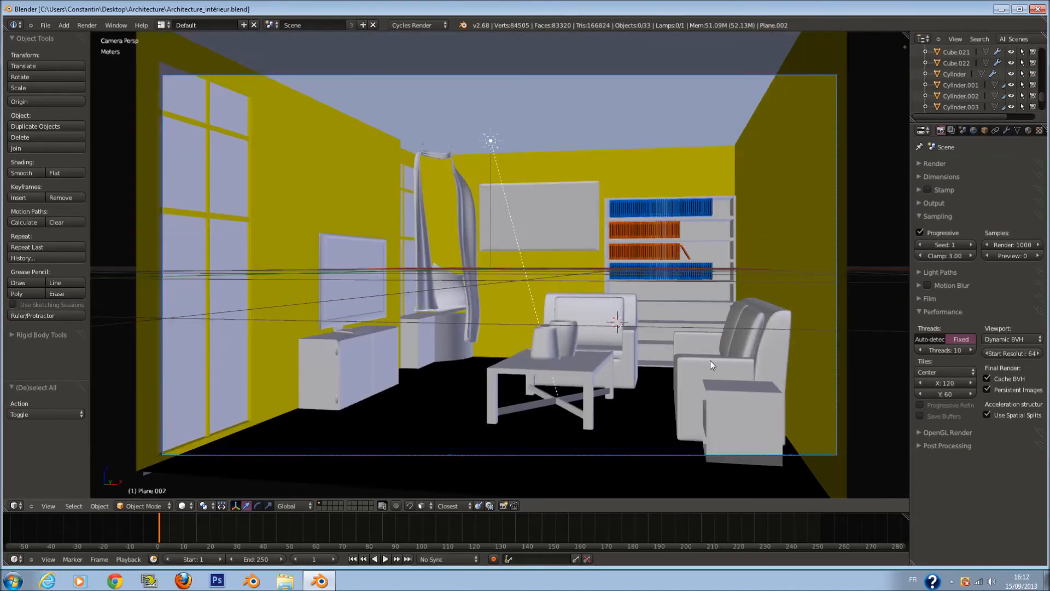
- Set the render resolution to 1920 × 1080 at 100% scale and save the file
left_click(960, 218)
left_click(946, 175)
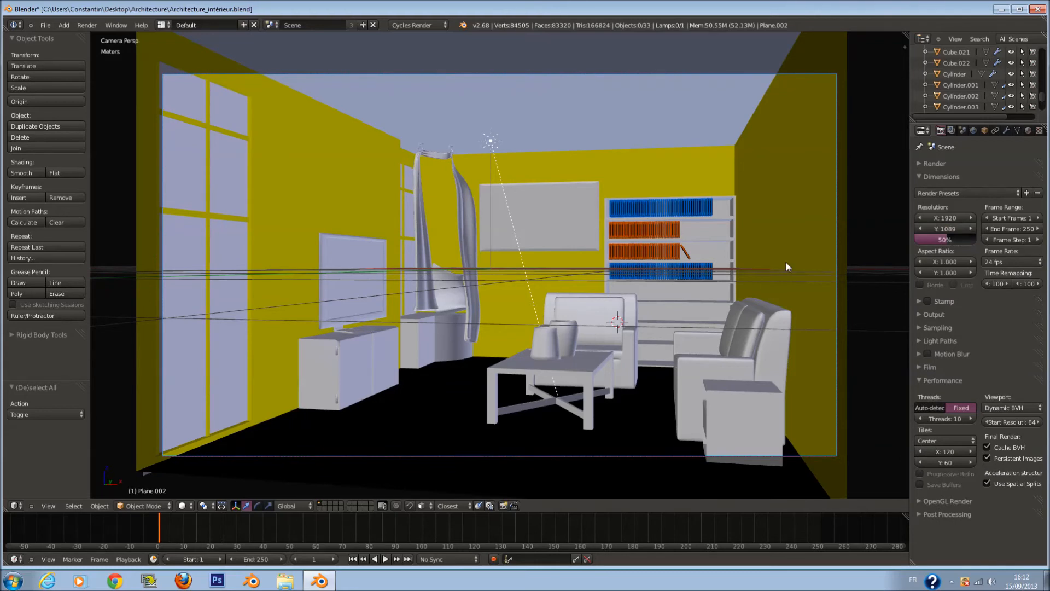
scroll(674, 283, "down", 2)
left_click_drag(953, 241, 1012, 235)
key("a")
key("a")
key("ctrl+s")
left_click(644, 340)
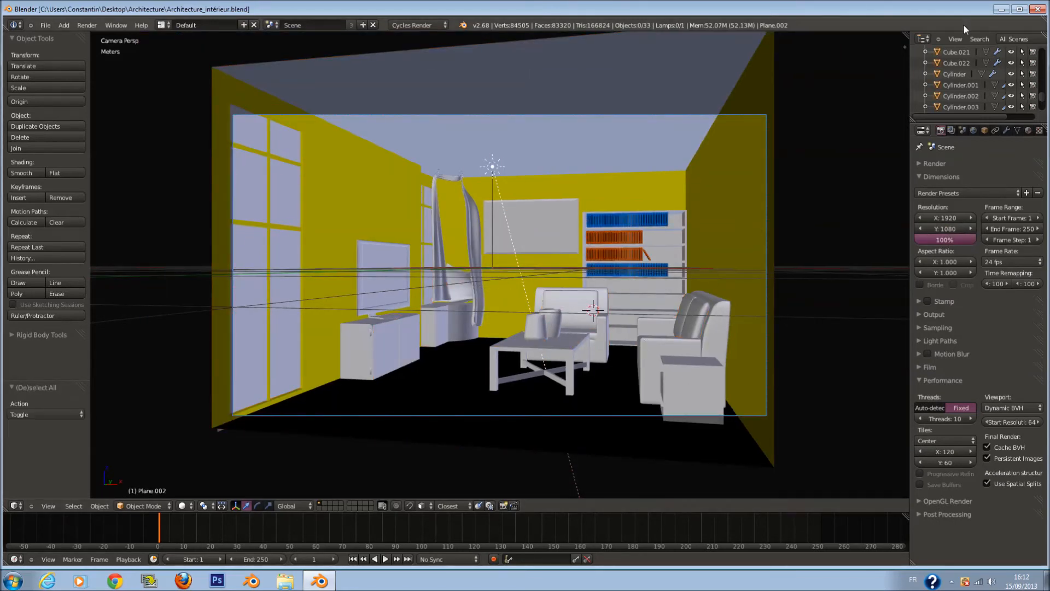
- Examine the finished interior render up close and as a whole
left_click(1000, 10)
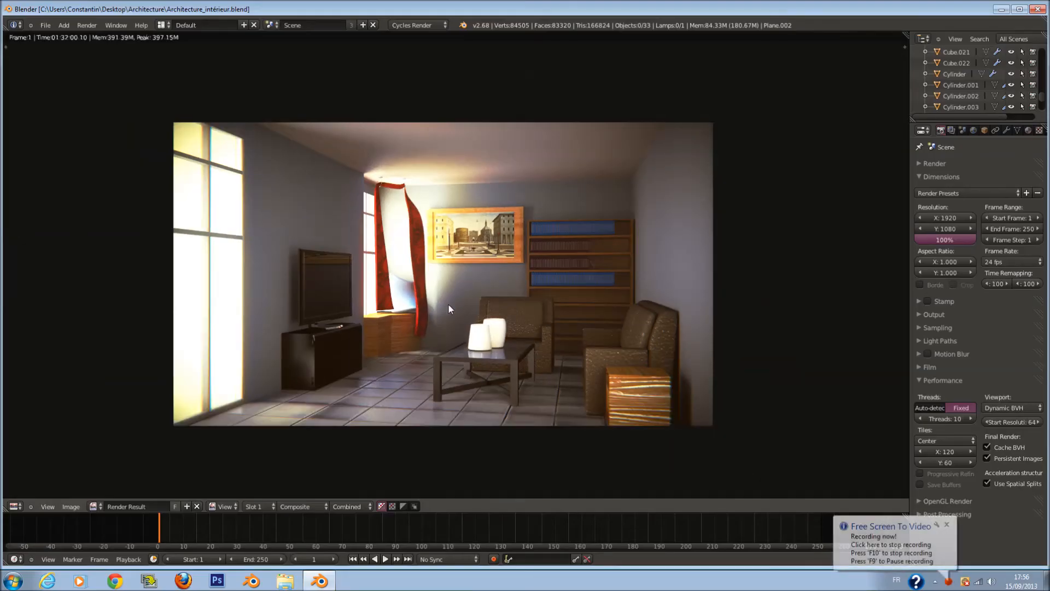
scroll(449, 304, "up", 1)
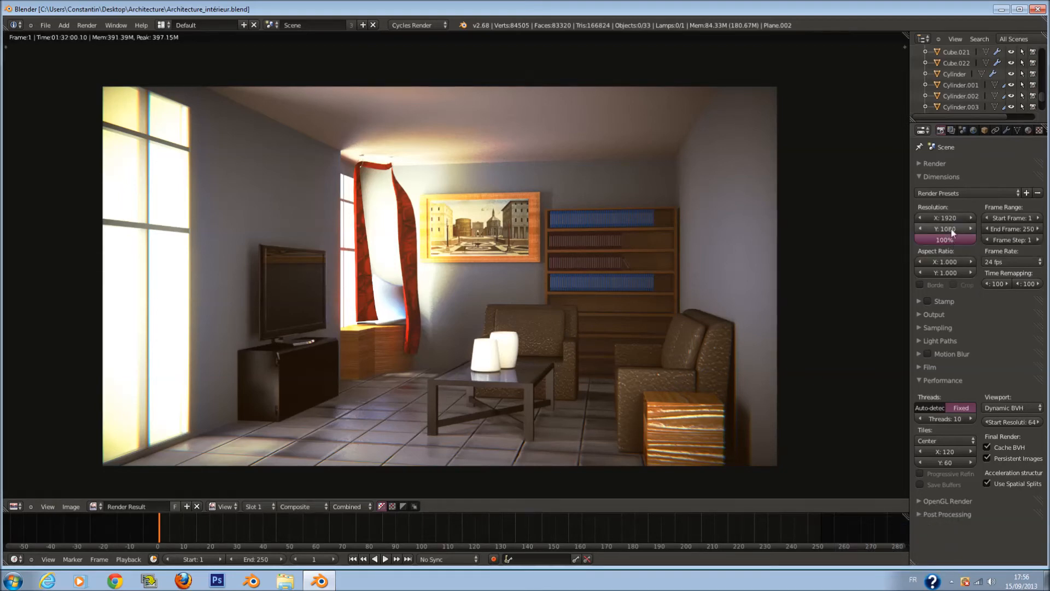
scroll(494, 333, "up", 3)
scroll(501, 301, "up", 5)
scroll(504, 290, "down", 9)
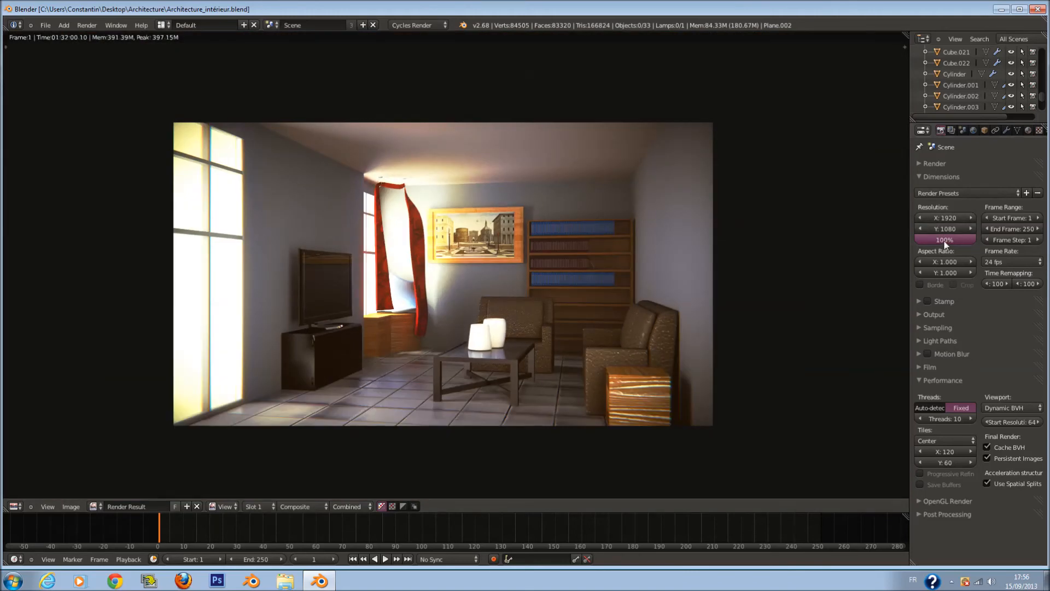
- Switch from the render result to the compositing nodes and set the Mix node's factor to 0.750
scroll(559, 339, "up", 1)
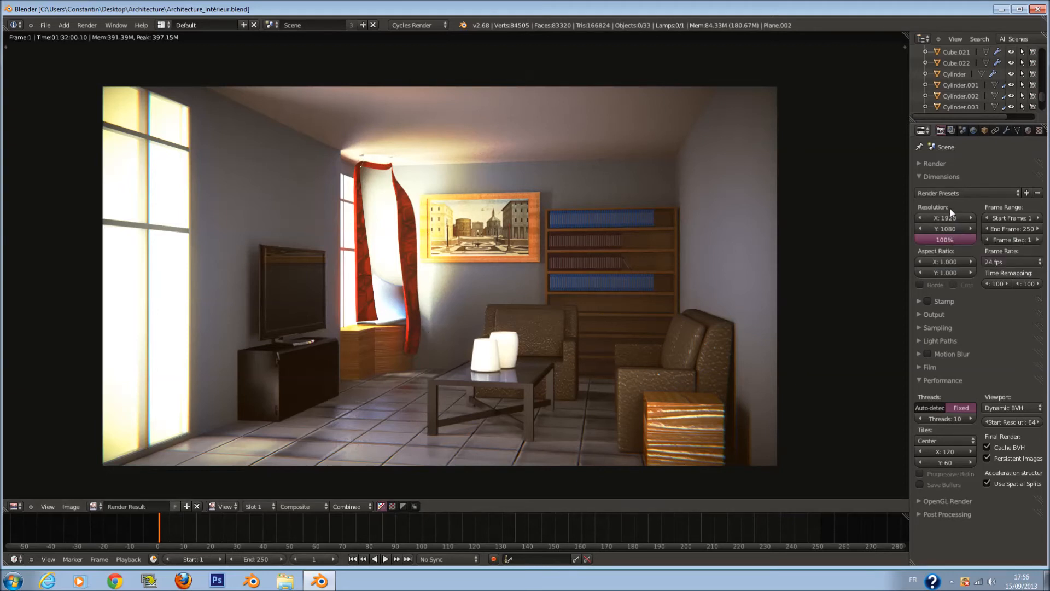
scroll(643, 290, "down", 1)
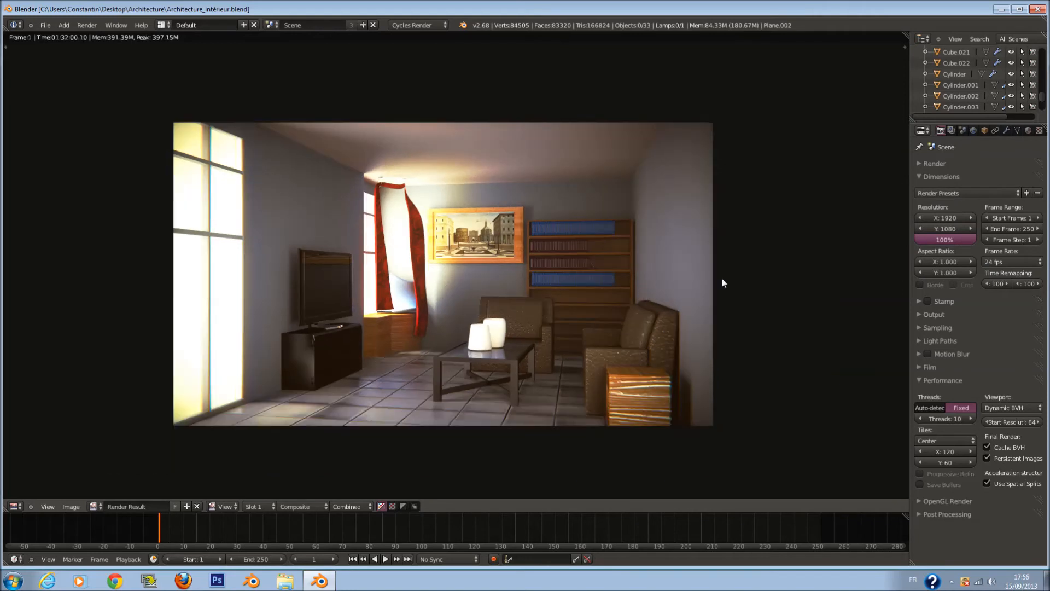
scroll(738, 272, "up", 1)
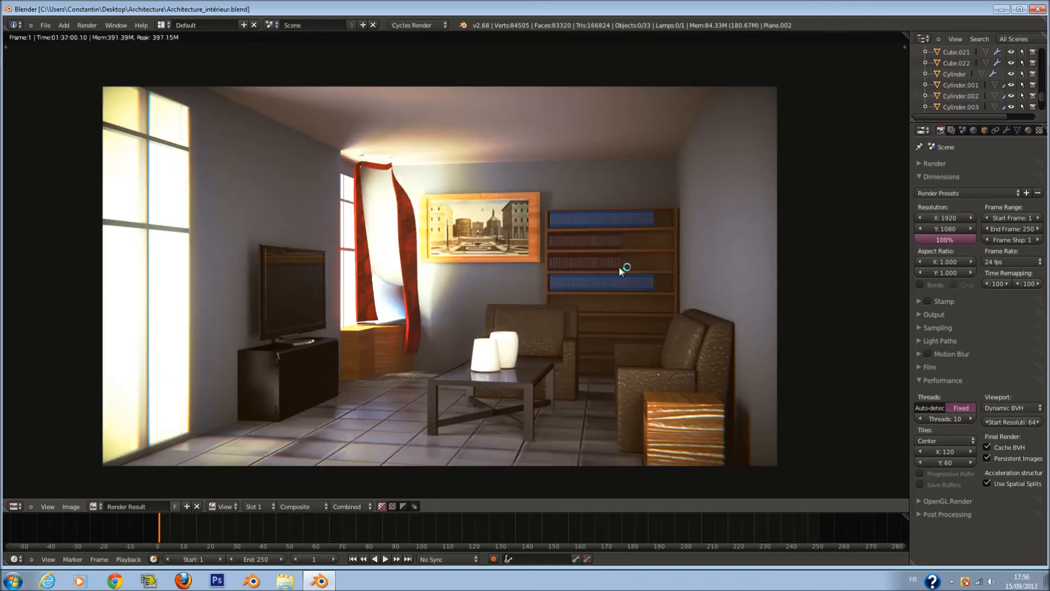
left_click(15, 506)
left_click(64, 376)
scroll(487, 254, "down", 3)
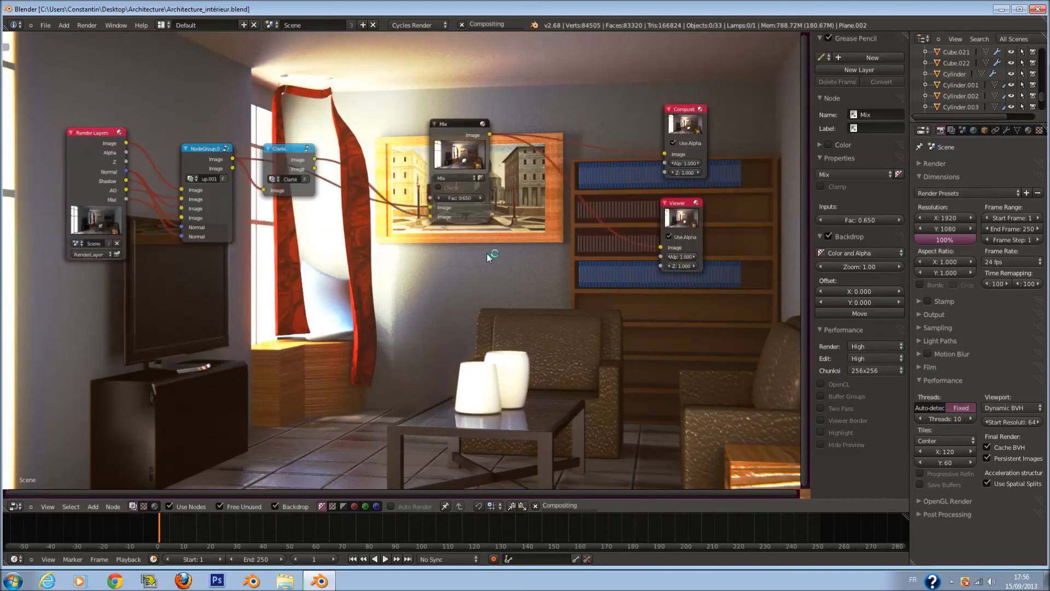
scroll(489, 192, "up", 2)
left_click(490, 189)
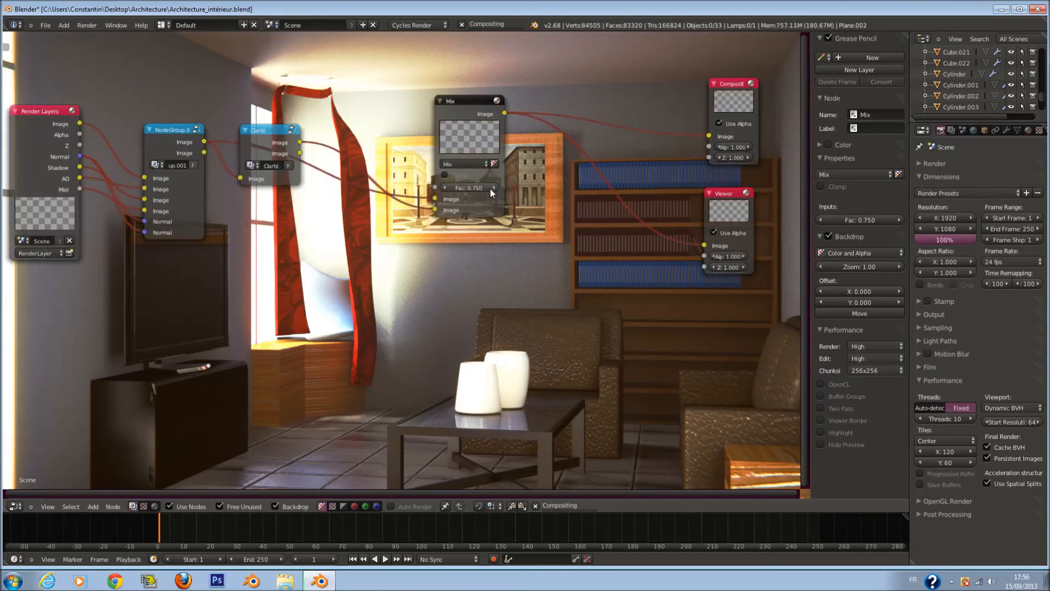
- Set the compositor backdrop zoom to 0.63 to fit the whole interior image in view
scroll(490, 189, "down", 2)
left_click_drag(865, 267, 847, 267)
scroll(496, 304, "up", 1)
middle_click_drag(492, 300, 504, 219)
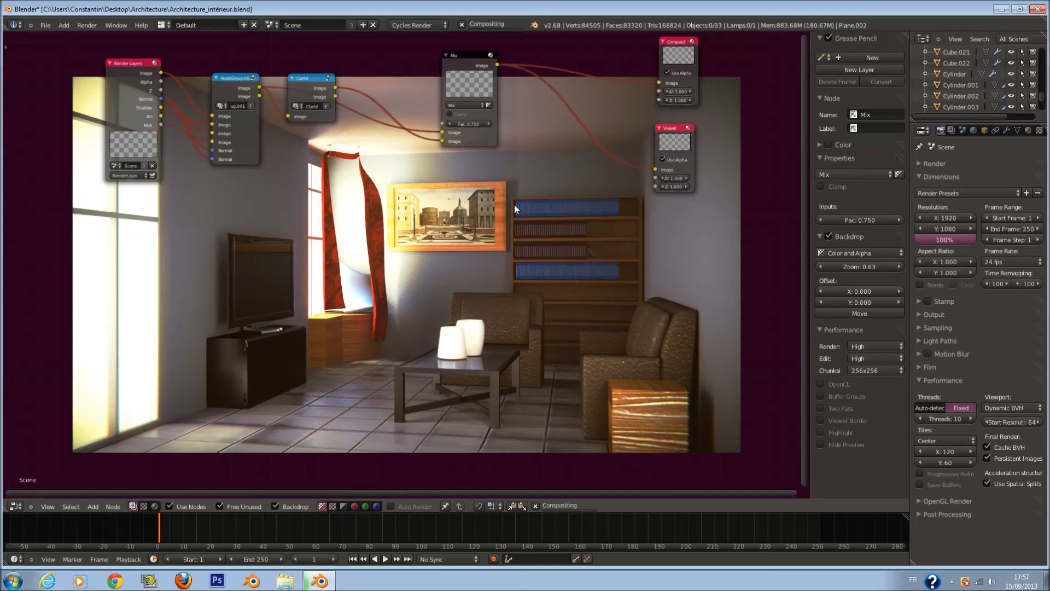
- Examine the composited interior image in the backdrop with the new Mix factor, keeping the nodes clear of it
scroll(509, 264, "down", 1)
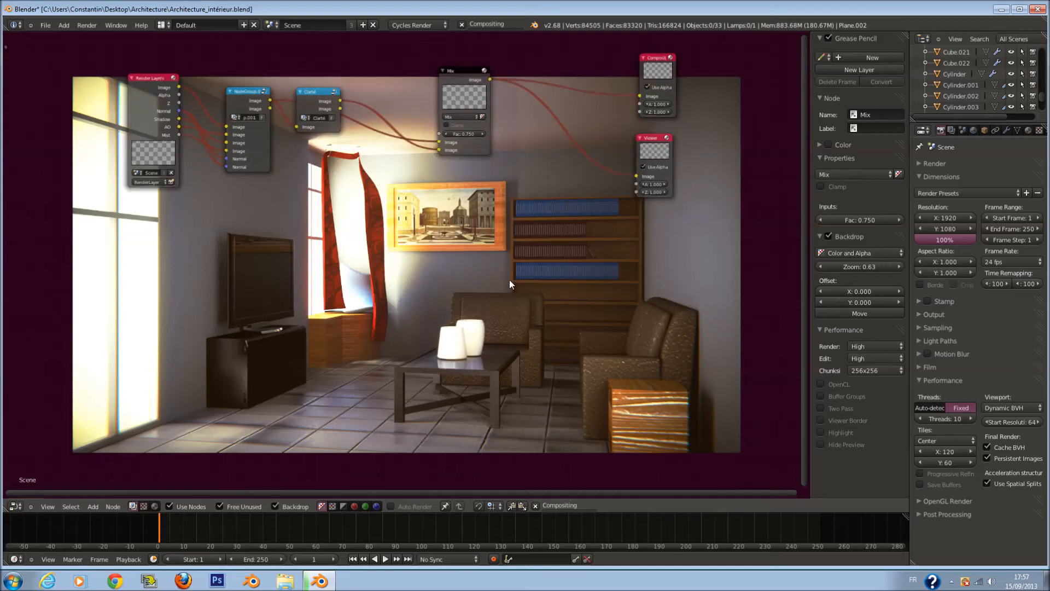
scroll(509, 280, "up", 1)
middle_click_drag(509, 280, 491, 163)
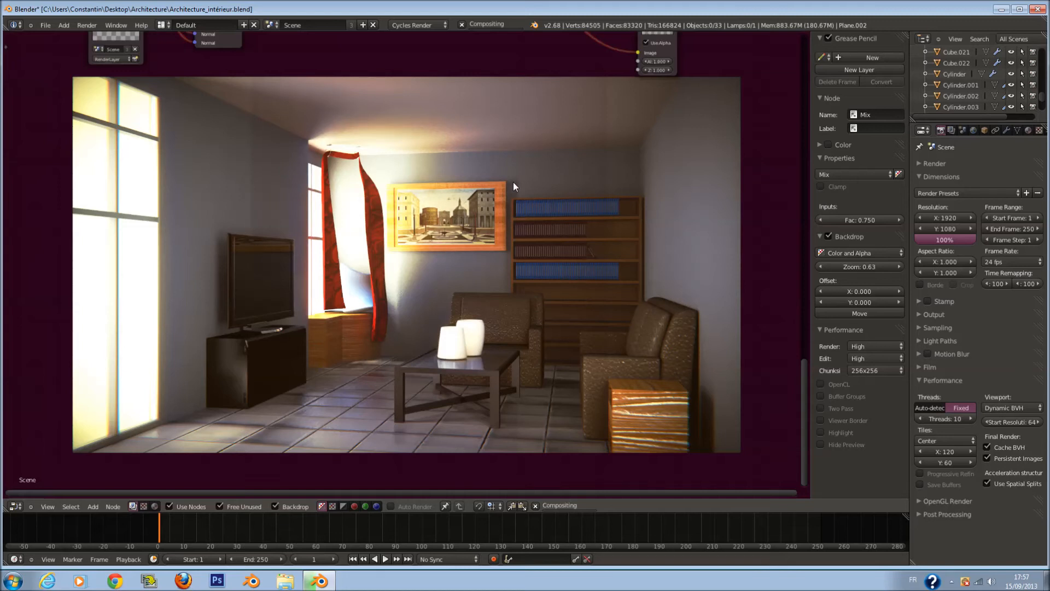
scroll(513, 181, "down", 3)
scroll(513, 181, "up", 1)
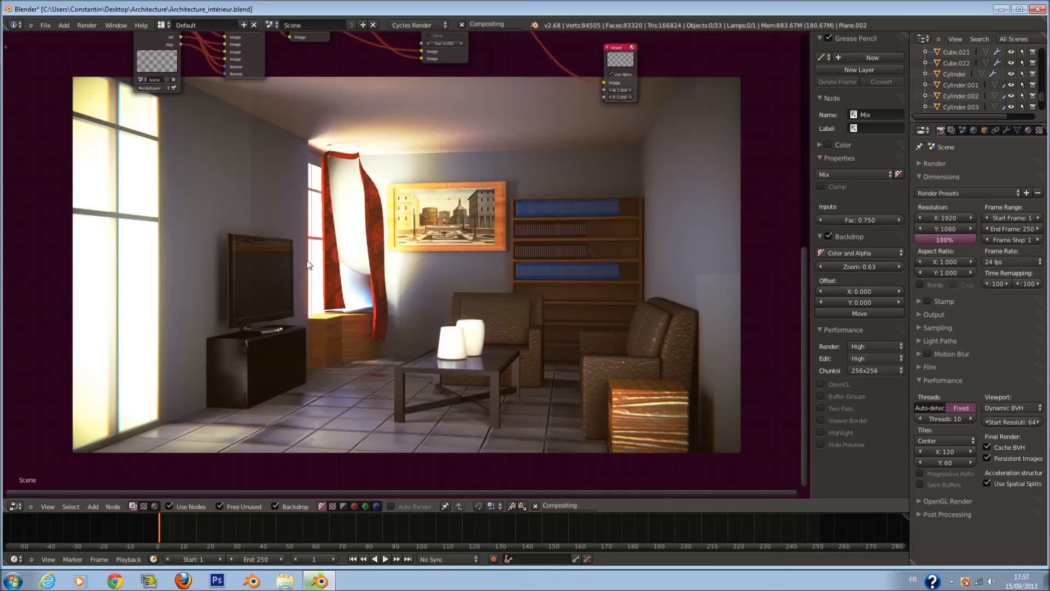
middle_click_drag(539, 230, 487, 165)
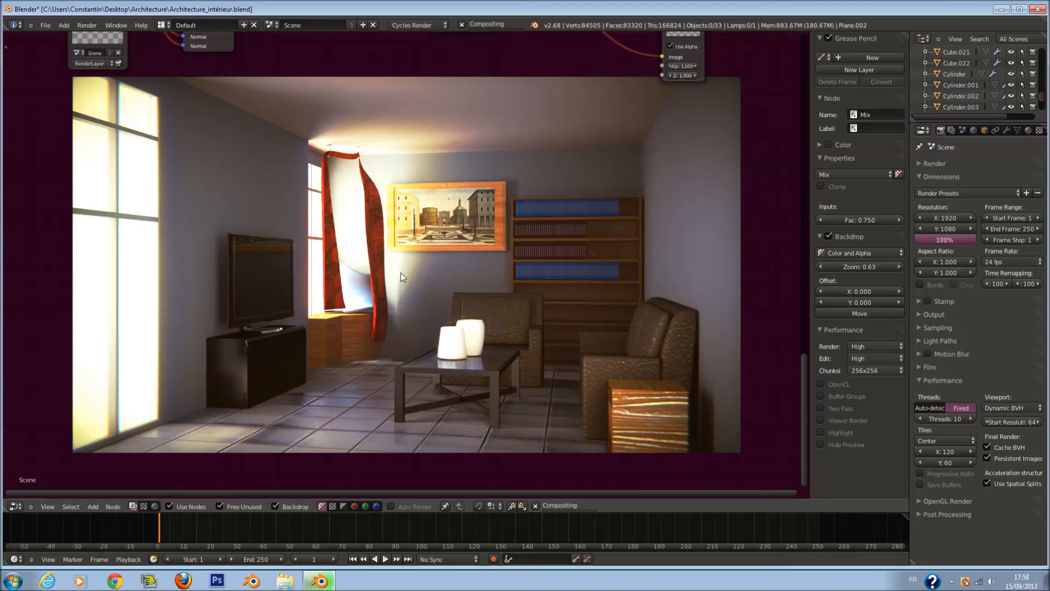
scroll(455, 132, "down", 1)
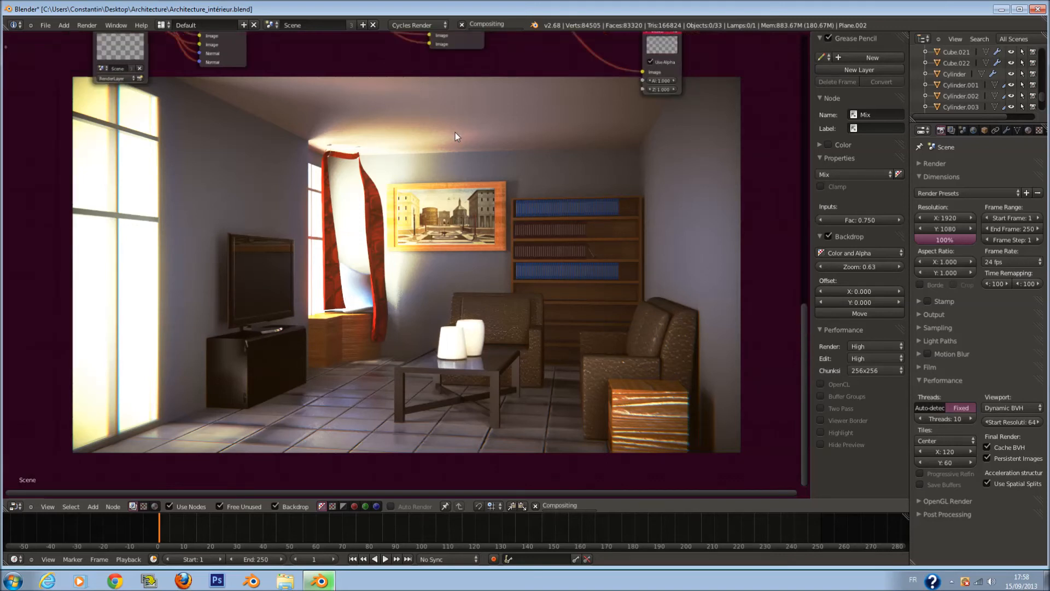
scroll(457, 133, "up", 1)
middle_click_drag(457, 132, 467, 262)
scroll(467, 262, "up", 1)
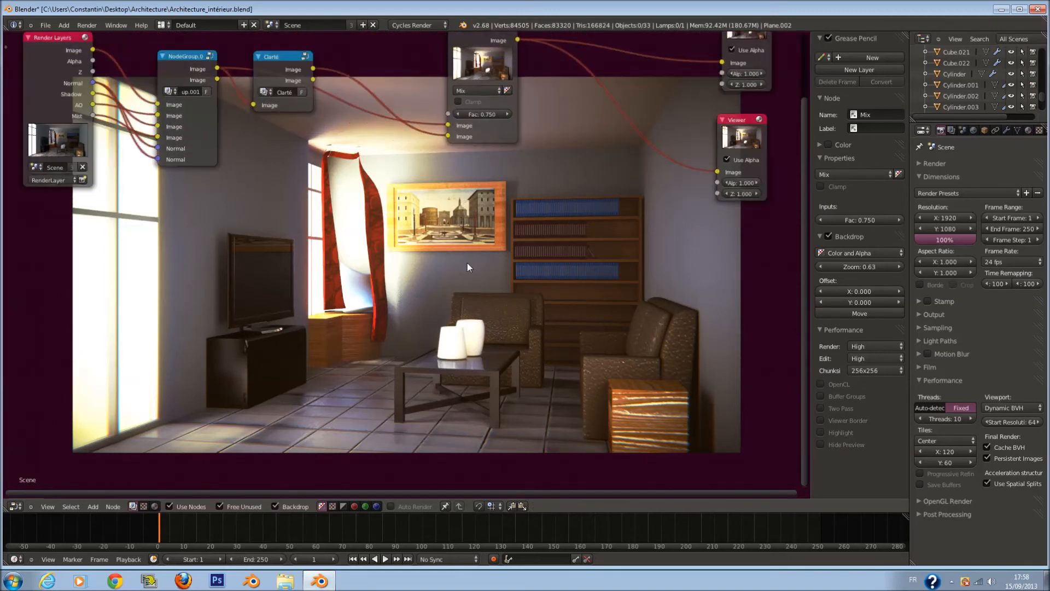
- Open the node group between the Render Layers and Clarté nodes for editing and locate its Blur node
middle_click_drag(360, 163, 388, 265)
left_click(228, 174)
key("Tab")
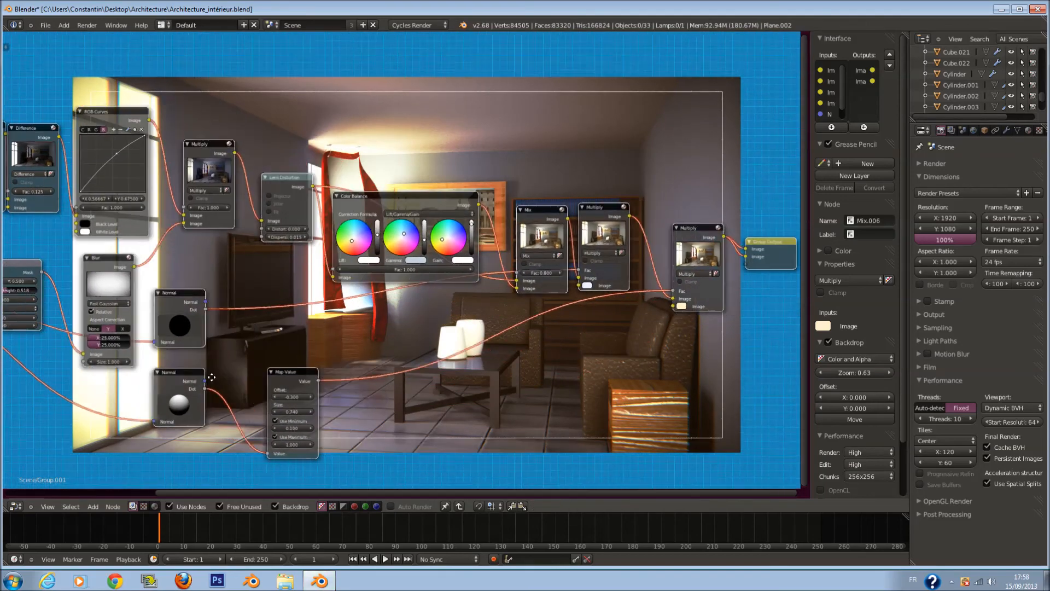
scroll(198, 376, "up", 1)
middle_click_drag(402, 344, 633, 350)
middle_click_drag(297, 320, 529, 342)
scroll(528, 340, "up", 2)
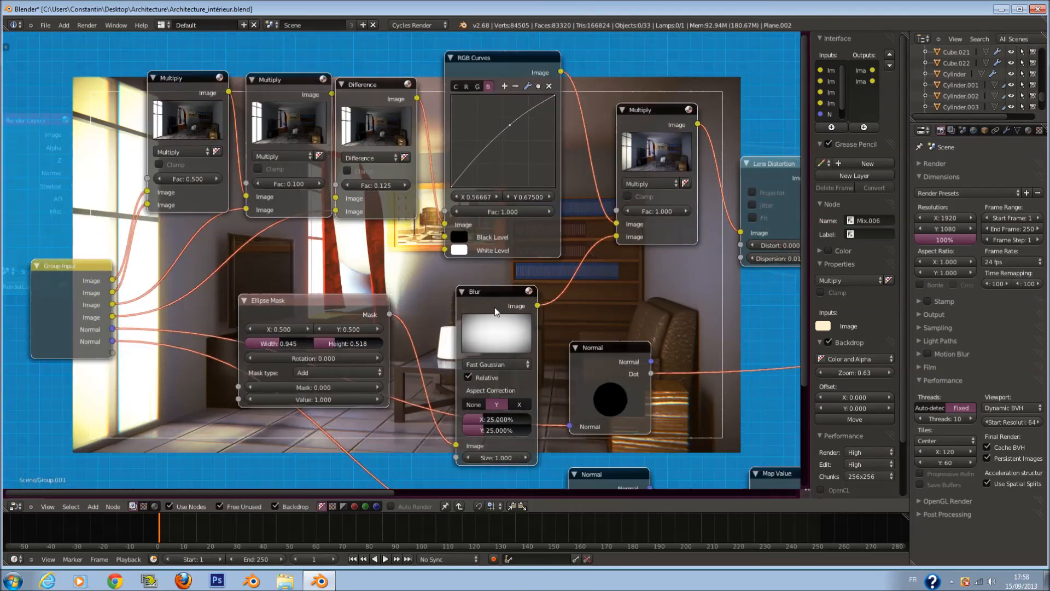
- Set the Blur node's X and Y to 20% and save the file after leaving the node group
left_click(511, 431)
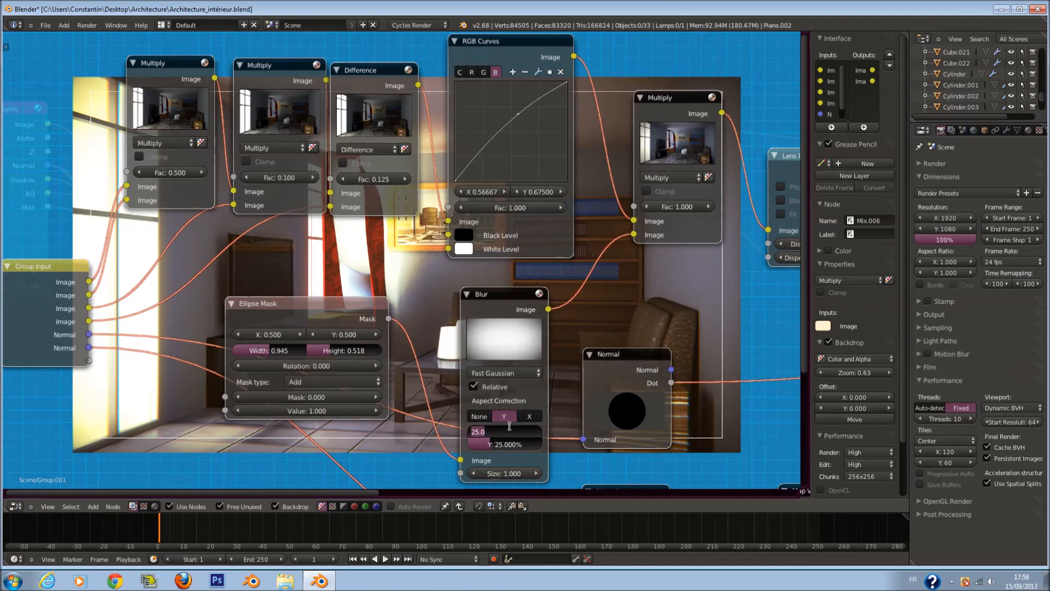
type("25")
key("Return")
left_click(509, 434)
type("20")
key("Return")
left_click(524, 443)
type("20")
key("Return")
key("Tab")
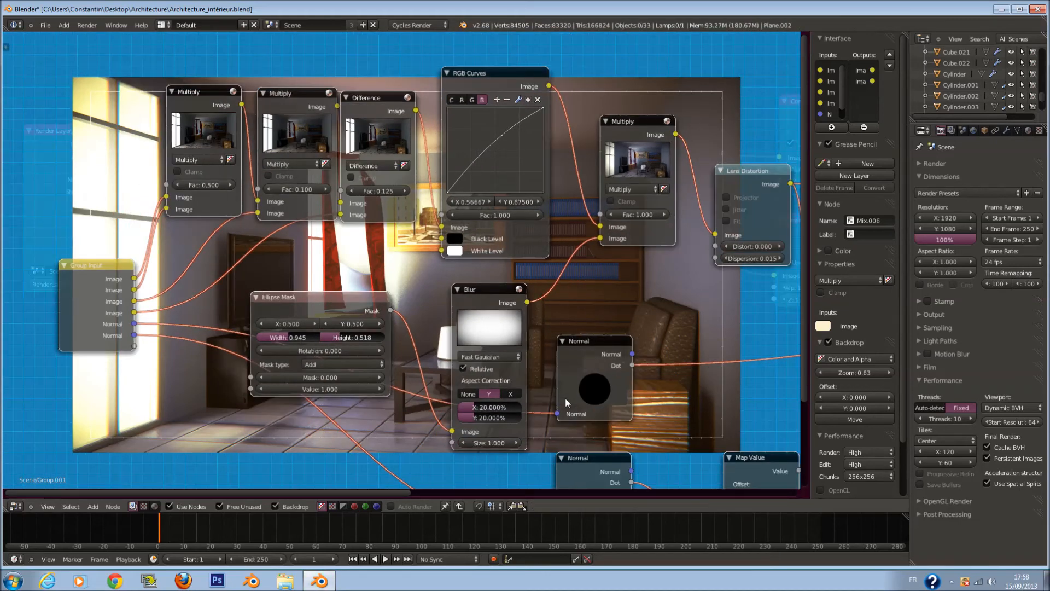
key("ctrl+s")
- Examine the recomposited interior image as a whole, checking the vignette, window light, furniture and bookshelves
scroll(562, 393, "up", 2)
middle_click_drag(544, 335, 529, 238)
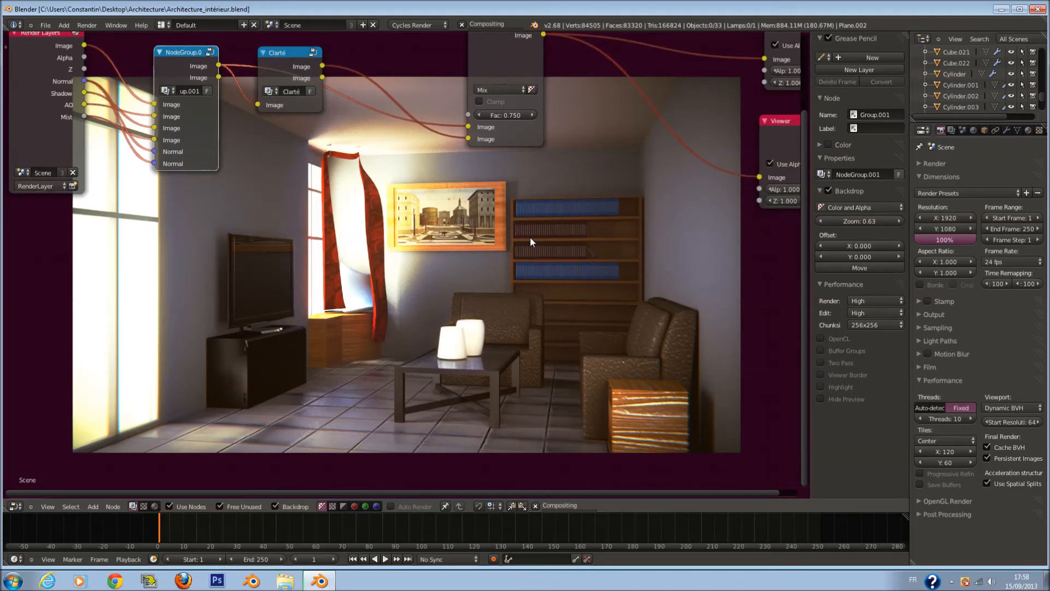
middle_click_drag(496, 327, 509, 286)
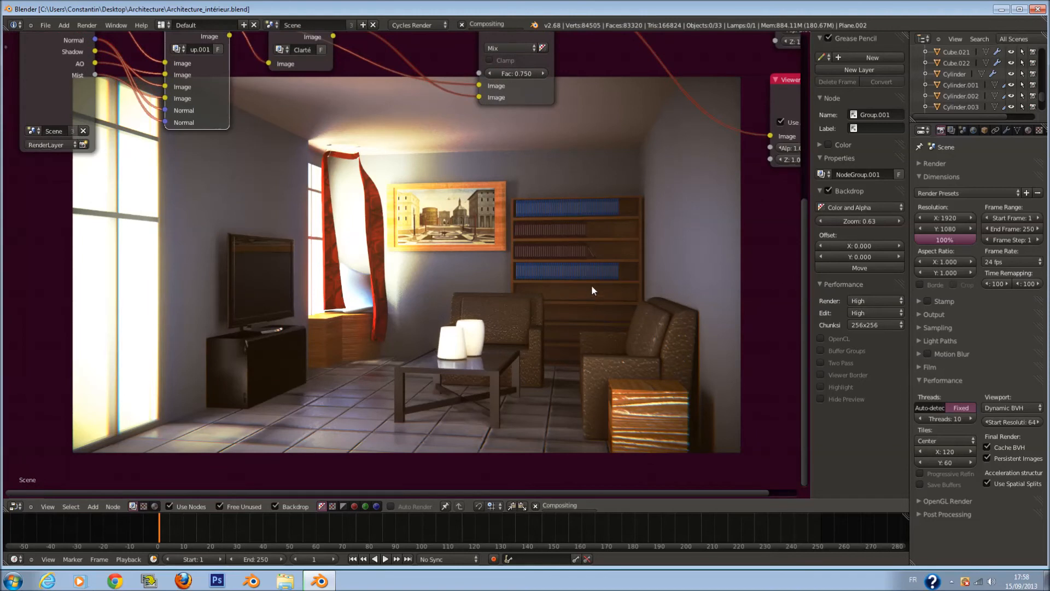
scroll(572, 282, "down", 2)
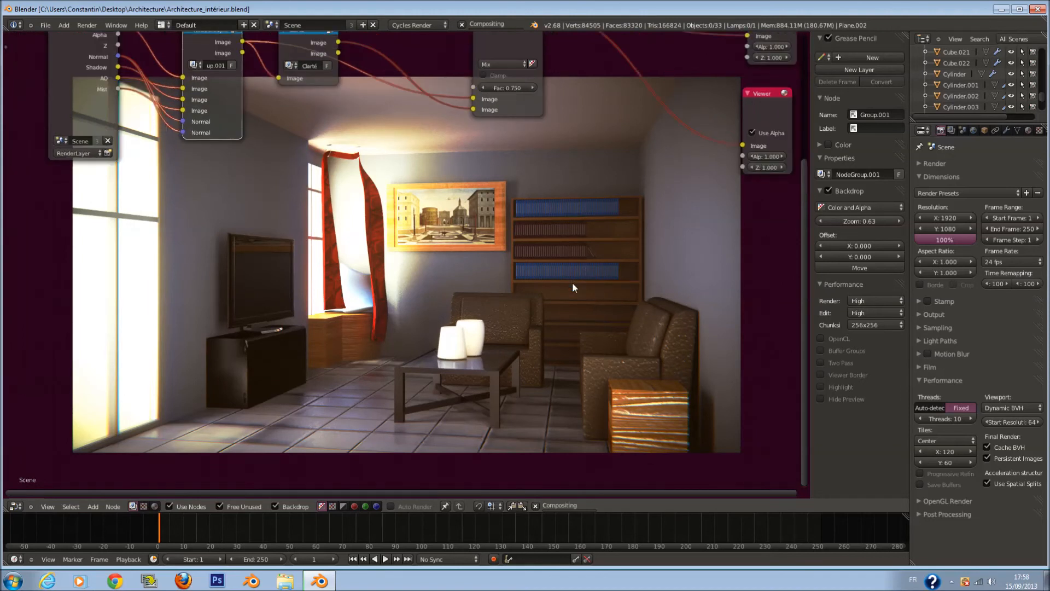
mouse_move(572, 283)
middle_mouse_down()
mouse_move(573, 317)
mouse_move(581, 291)
middle_mouse_up()
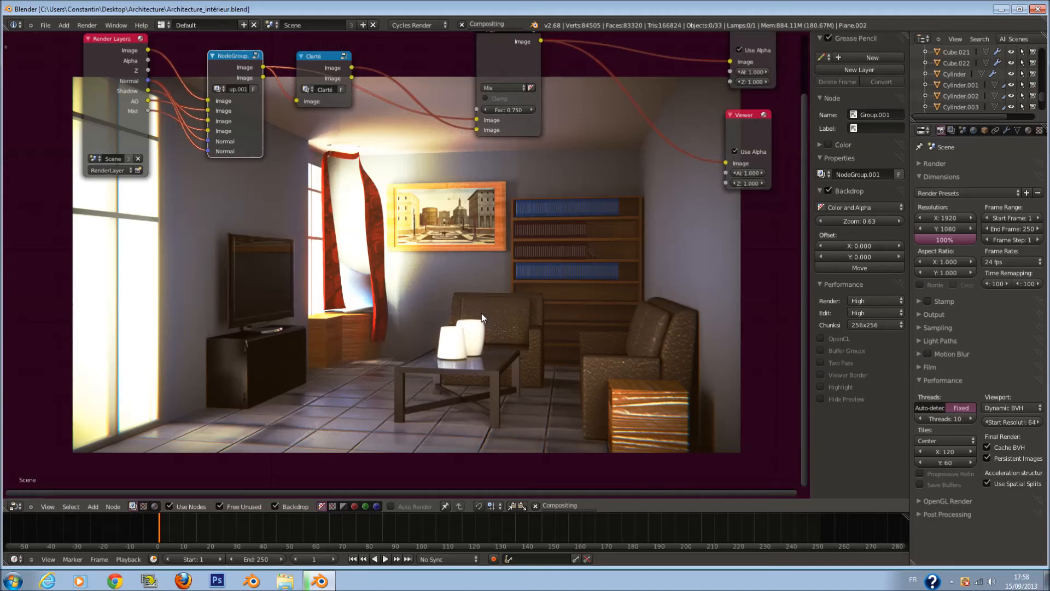
middle_click_drag(386, 372, 378, 339)
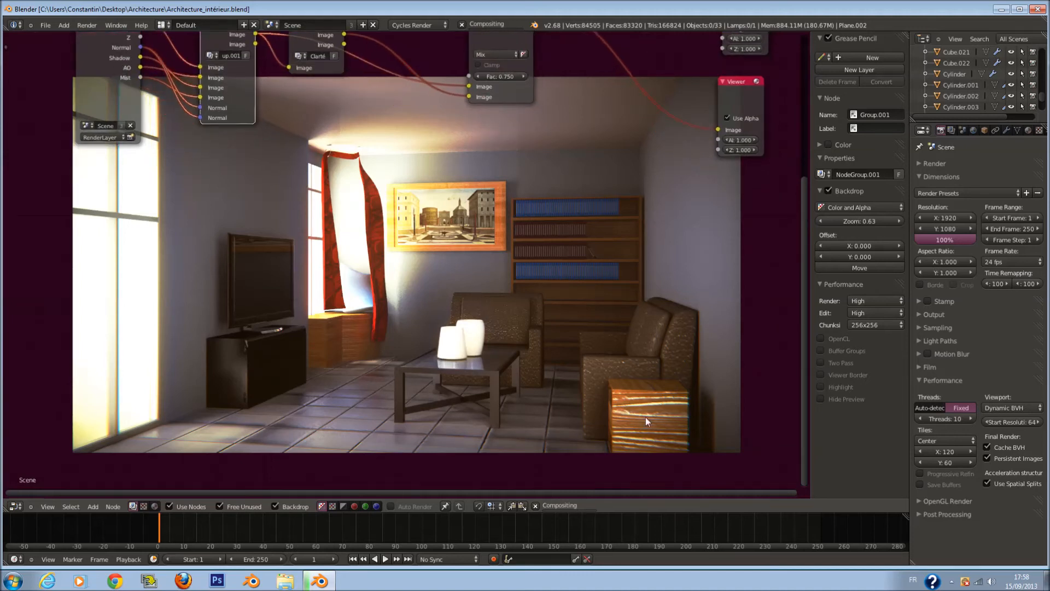
middle_click_drag(498, 250, 540, 313)
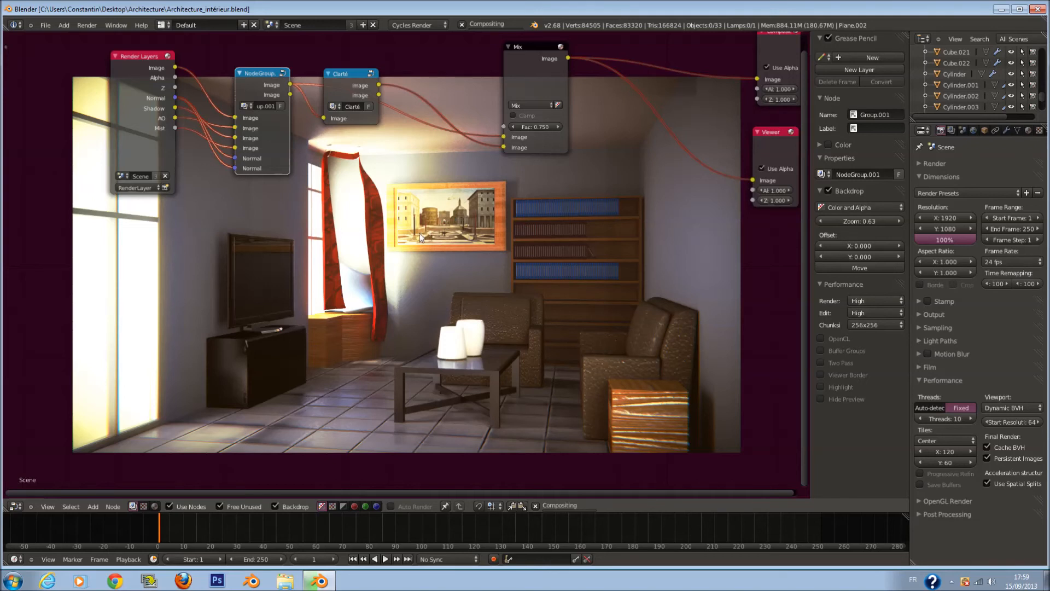
scroll(416, 243, "up", 1)
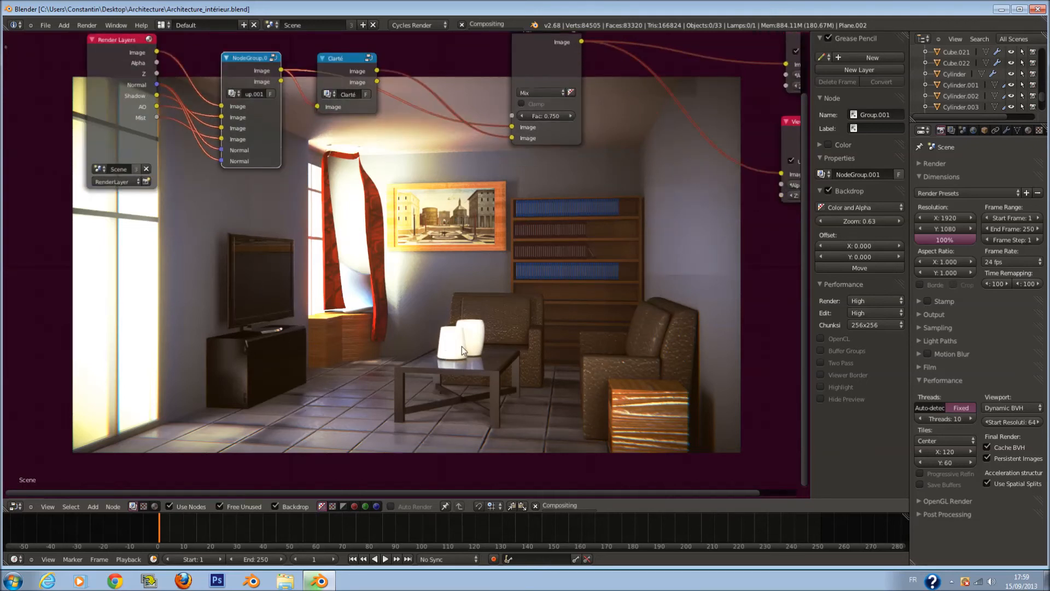
middle_click_drag(381, 297, 402, 220)
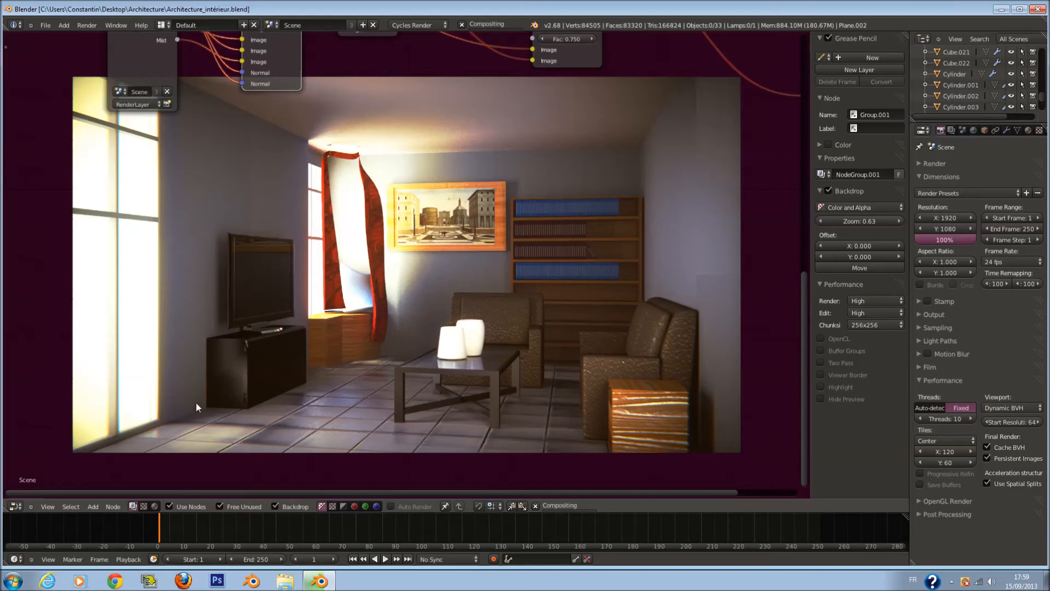
scroll(385, 300, "down", 3)
scroll(432, 203, "up", 2)
mouse_move(440, 192)
middle_mouse_down()
mouse_move(445, 254)
mouse_move(436, 188)
middle_mouse_up()
scroll(436, 187, "down", 1)
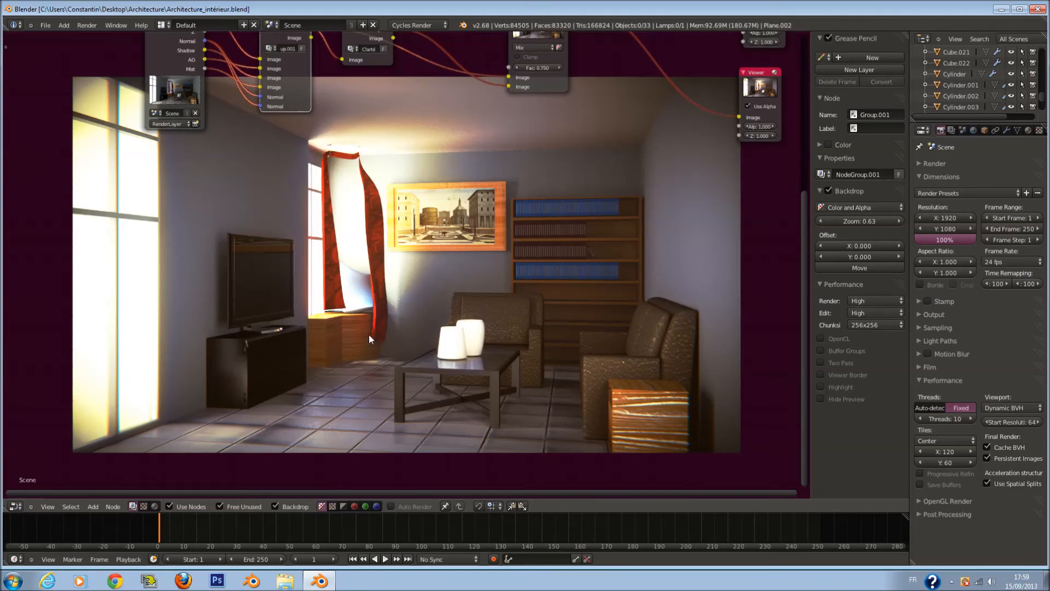
scroll(369, 333, "down", 2)
scroll(360, 227, "up", 1)
middle_click_drag(370, 199, 387, 241)
scroll(387, 241, "up", 1)
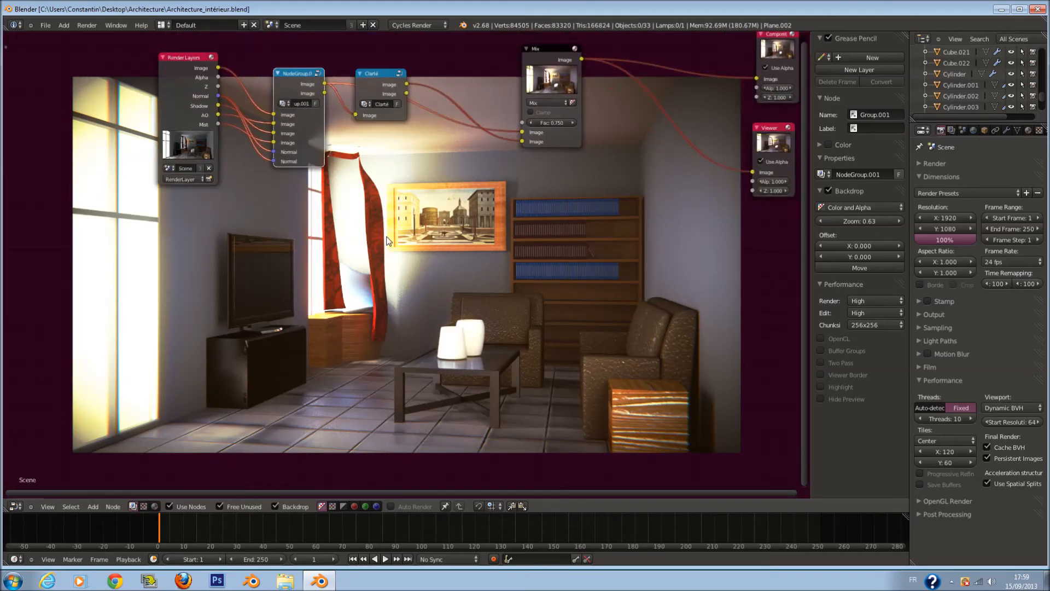
scroll(395, 224, "down", 1)
scroll(395, 224, "down", 1)
scroll(396, 226, "up", 1)
scroll(416, 235, "down", 1)
scroll(428, 282, "up", 2)
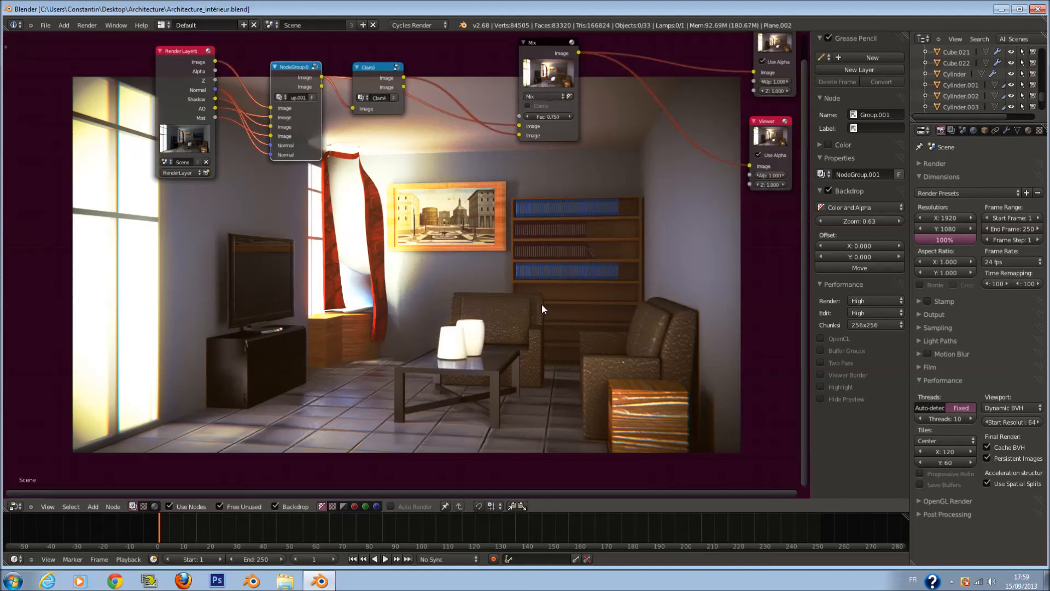
scroll(541, 304, "up", 1)
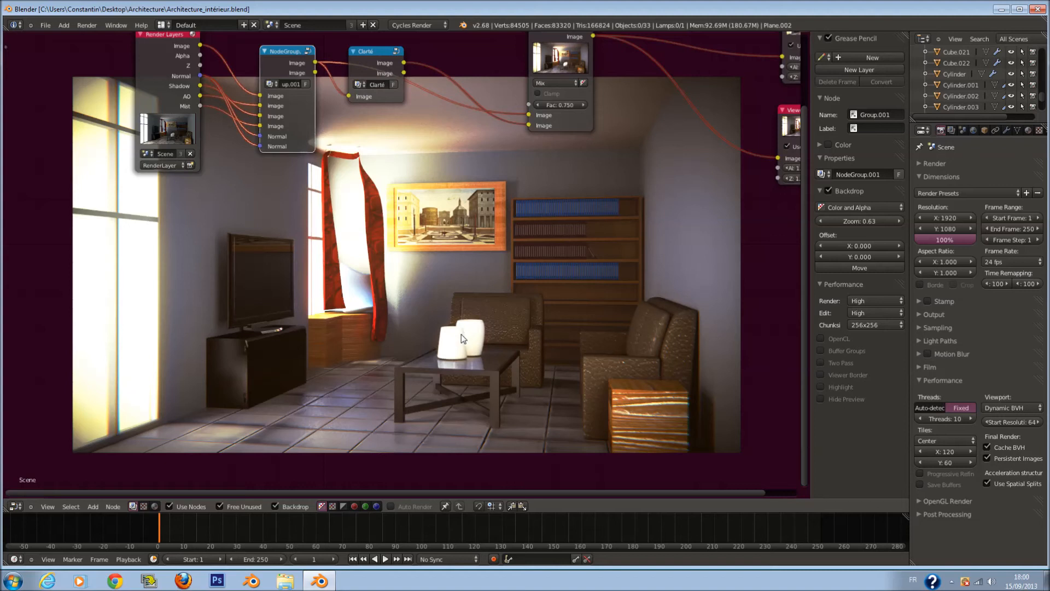
scroll(460, 336, "down", 1)
scroll(461, 337, "up", 1)
scroll(485, 432, "down", 1)
scroll(484, 432, "up", 1)
scroll(397, 291, "down", 1)
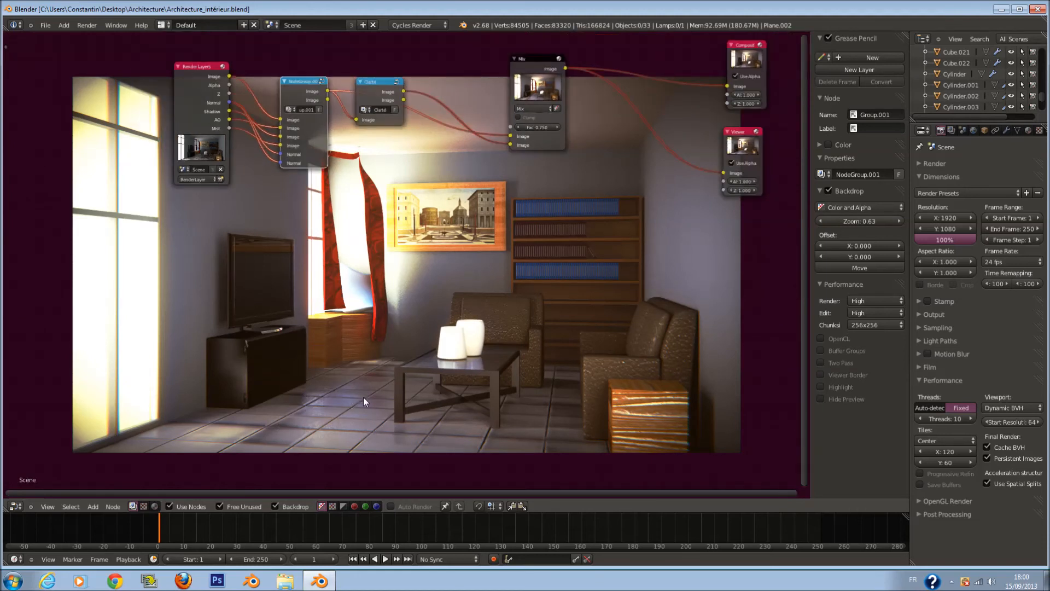
scroll(538, 278, "up", 1)
middle_click_drag(563, 232, 524, 141)
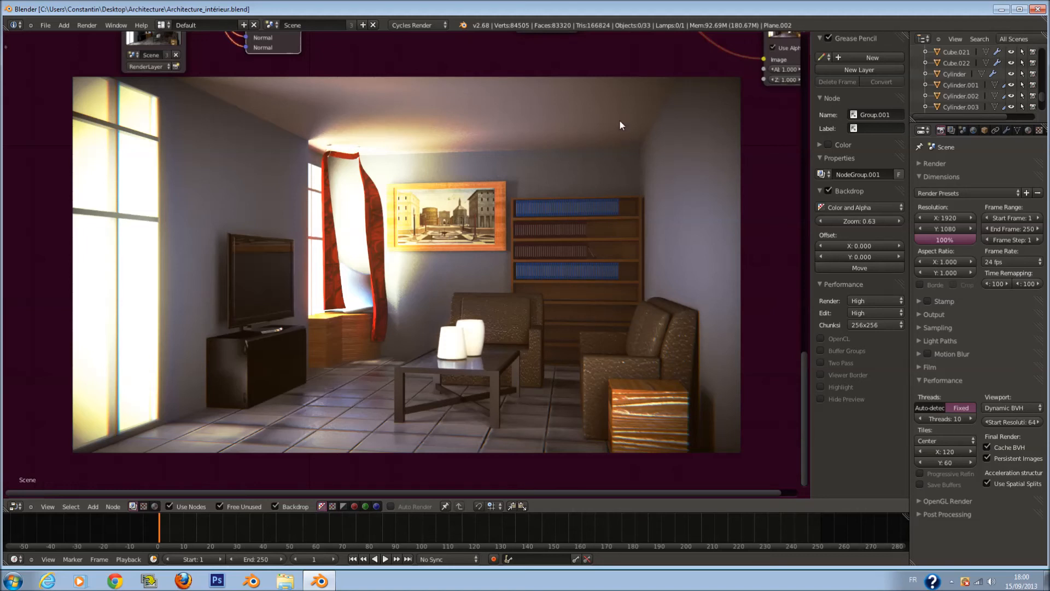
scroll(599, 122, "down", 1)
scroll(457, 114, "down", 2)
middle_click_drag(456, 113, 460, 217)
scroll(546, 289, "up", 2)
middle_click_drag(545, 251, 529, 123)
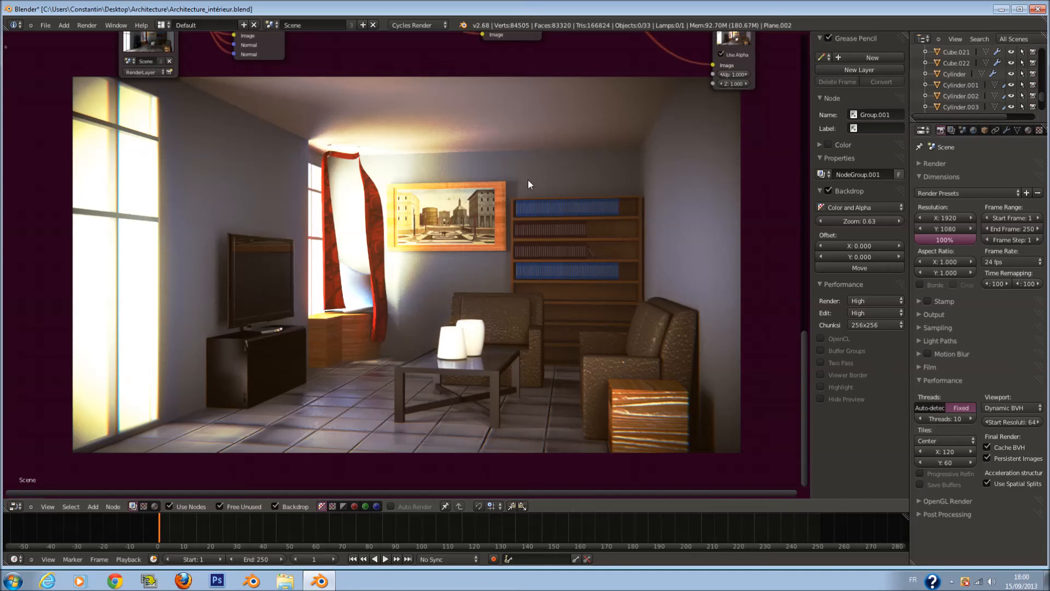
- Move the Render Layers node farther from the node group and connect its Image output directly to the Viewer node's Image input
middle_click_drag(507, 140, 508, 266)
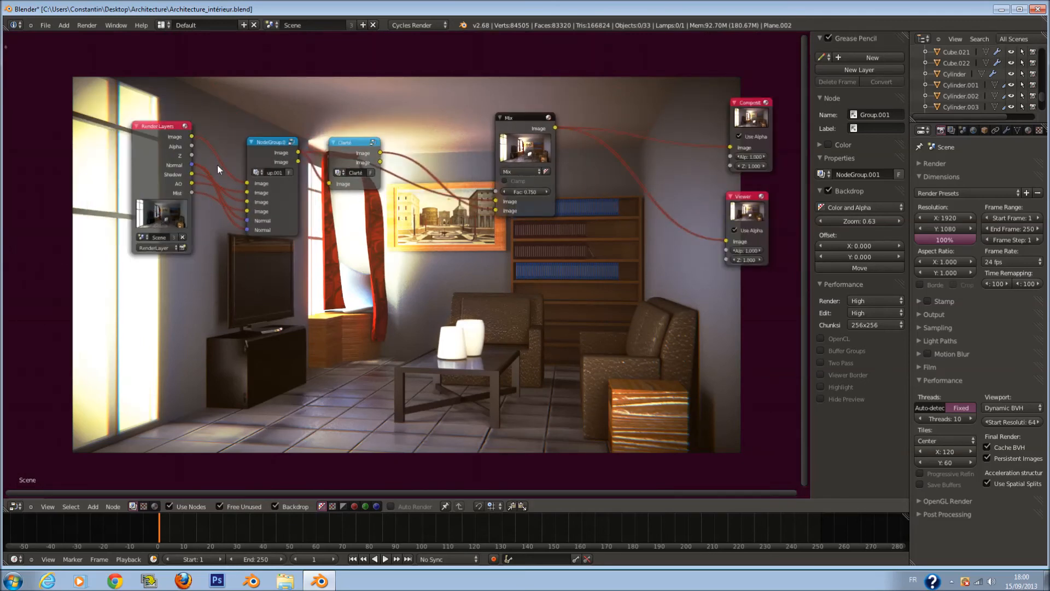
left_click_drag(166, 157, 132, 169)
middle_click_drag(384, 186, 394, 157)
scroll(605, 297, "up", 2)
mouse_move(591, 306)
middle_mouse_down()
mouse_move(563, 211)
mouse_move(587, 263)
mouse_move(577, 296)
middle_mouse_up()
scroll(587, 298, "down", 1)
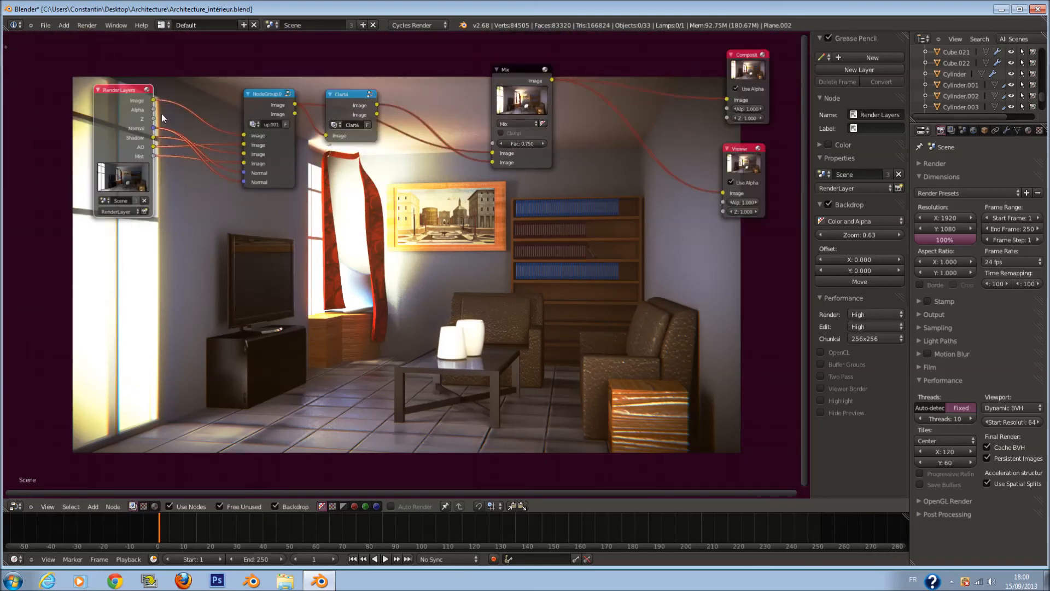
left_click_drag(154, 100, 723, 193)
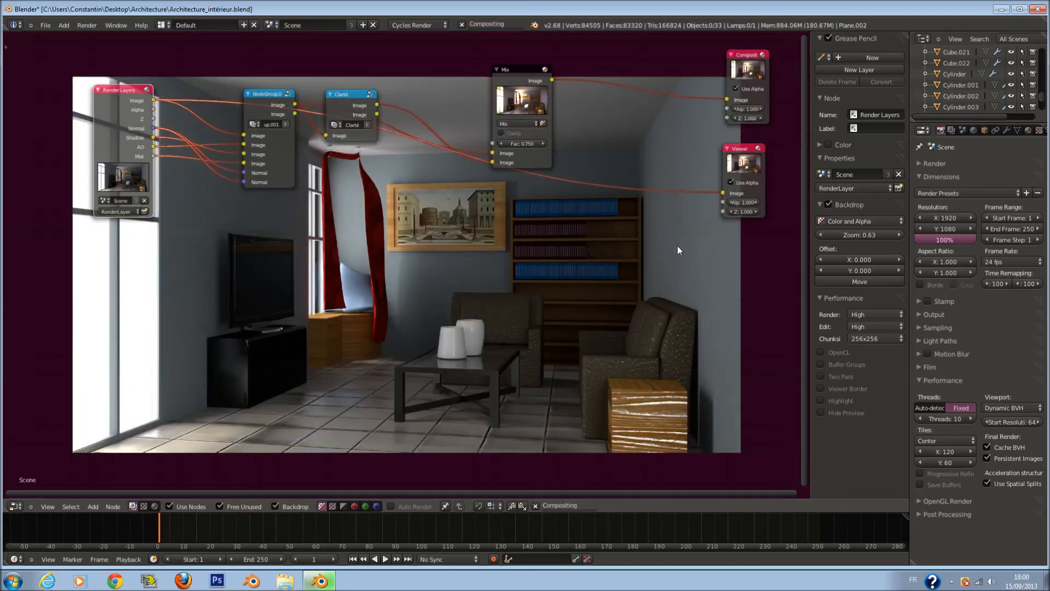
middle_click_drag(592, 275, 586, 224)
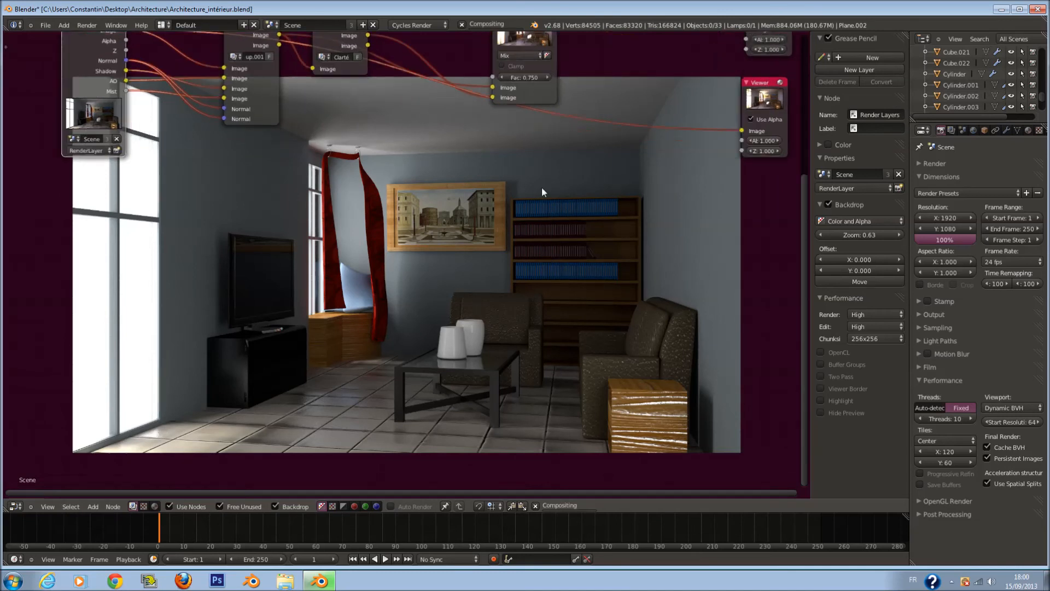
- Reconnect the Mix node's Image output to the Viewer node's Image input in place of the raw Render Layers image
scroll(541, 190, "down", 1)
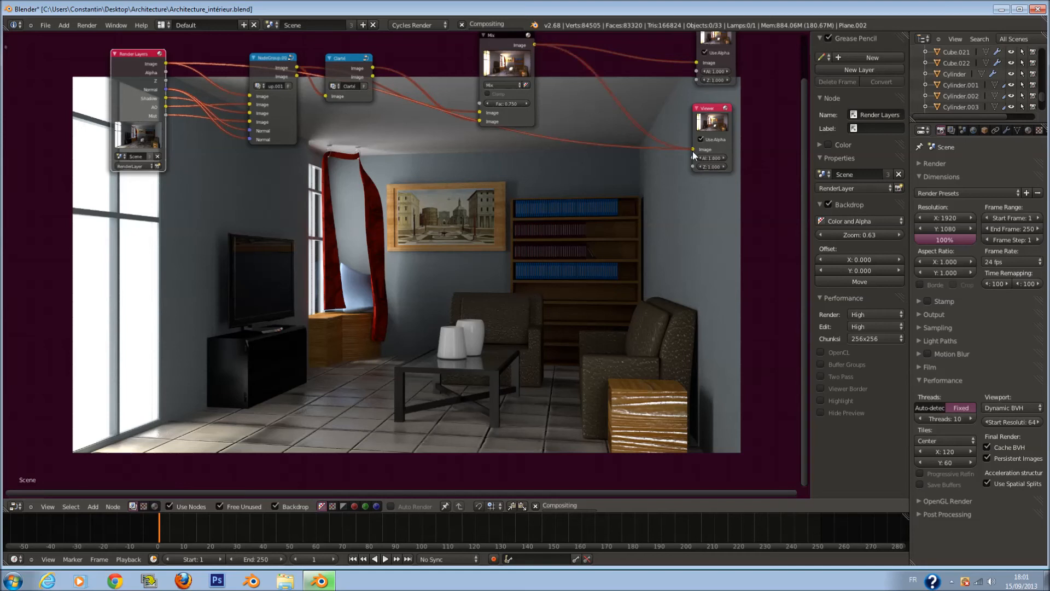
scroll(545, 246, "up", 1)
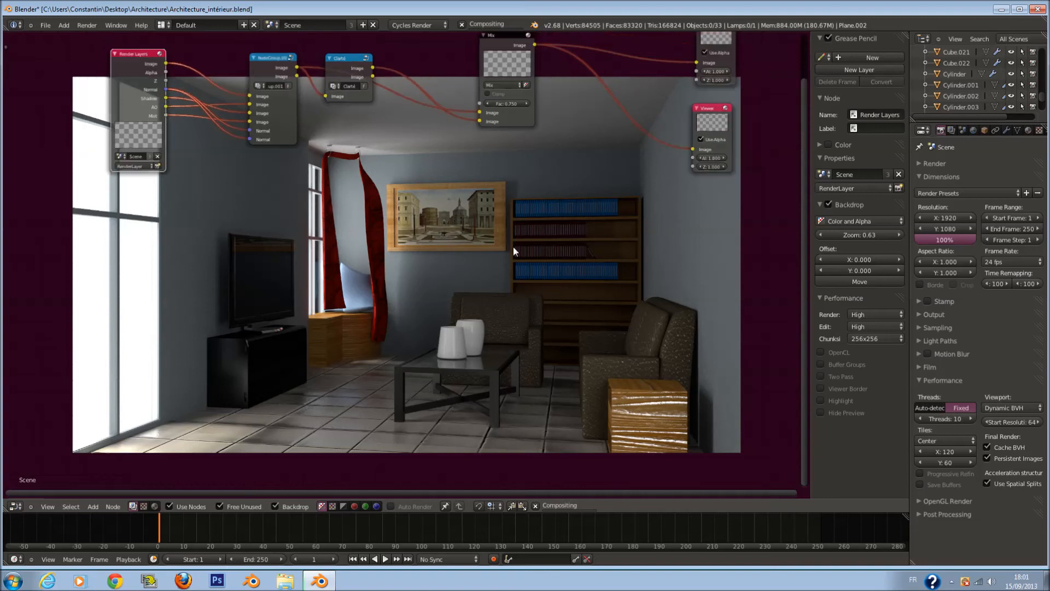
scroll(540, 146, "up", 1)
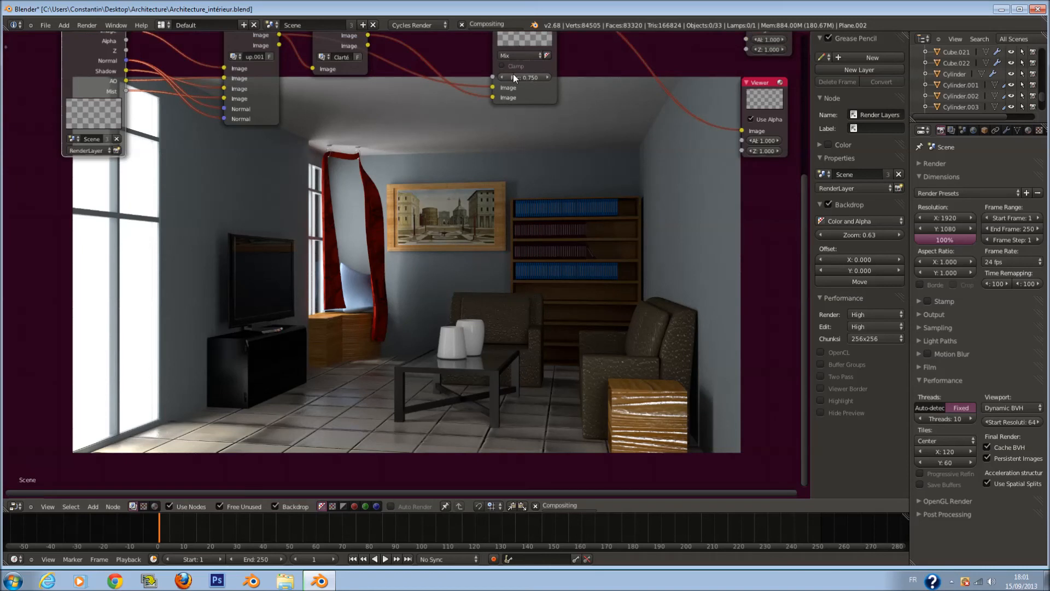
- Set the Mix node's Fac to 0.650 and insert a duplicate of the node into the link feeding the Viewer
middle_click_drag(513, 77, 518, 204)
left_click_drag(535, 126, 457, 130)
left_click(453, 176)
key("shift+d")
left_click(588, 174)
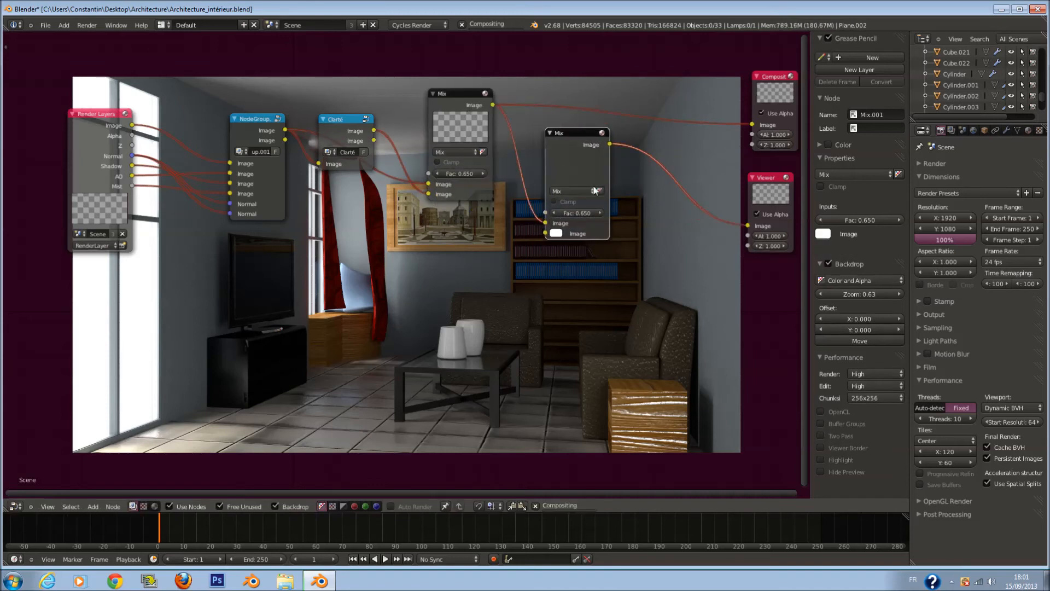
- Set the duplicated Mix node's Fac to 0.1, connect the Render Layers Image output to its second Image input, and save the file
type("0.1")
key("Return")
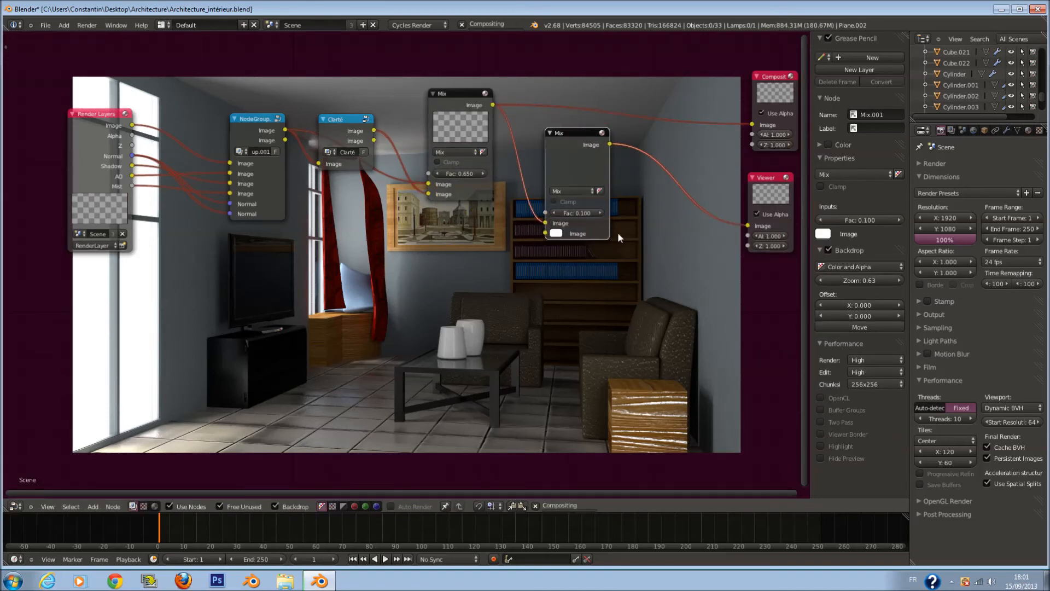
left_click(129, 132)
left_click_drag(164, 146, 545, 233)
key("ctrl+s")
left_click(588, 285)
scroll(611, 269, "up", 2)
middle_click_drag(612, 270, 578, 163)
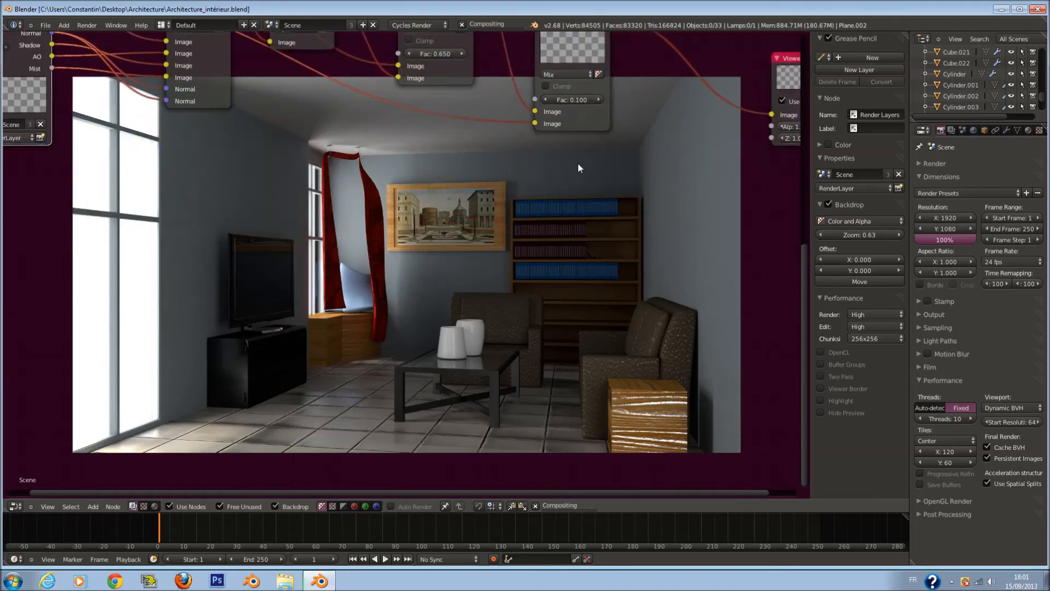
- Set the Fac of the Mix node feeding the Viewer to 0.300 and save the file
scroll(579, 180, "down", 3)
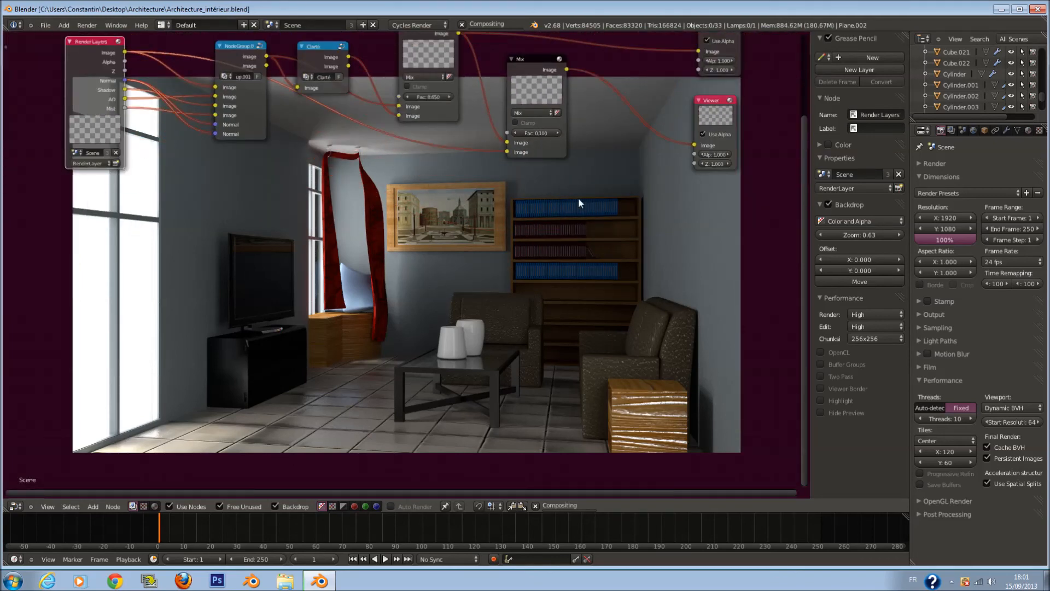
left_click(557, 133)
left_click(556, 133)
key("ctrl+s")
left_click(577, 223)
middle_click_drag(507, 73, 508, 108)
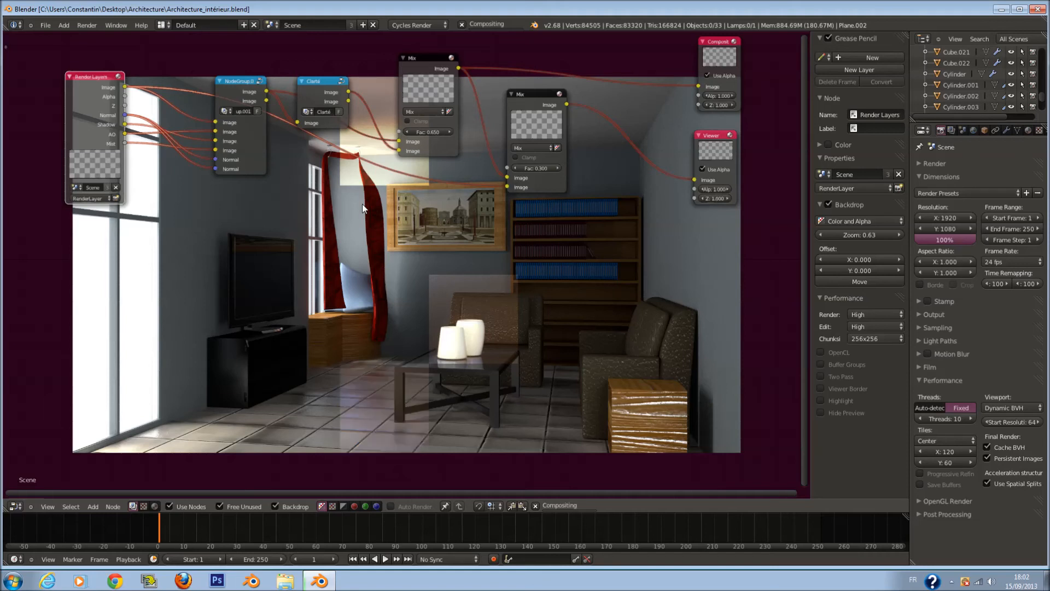
- Open the node group between the Render Layers and Clarté nodes for editing and locate its Color Balance node
middle_click_drag(364, 266, 335, 220)
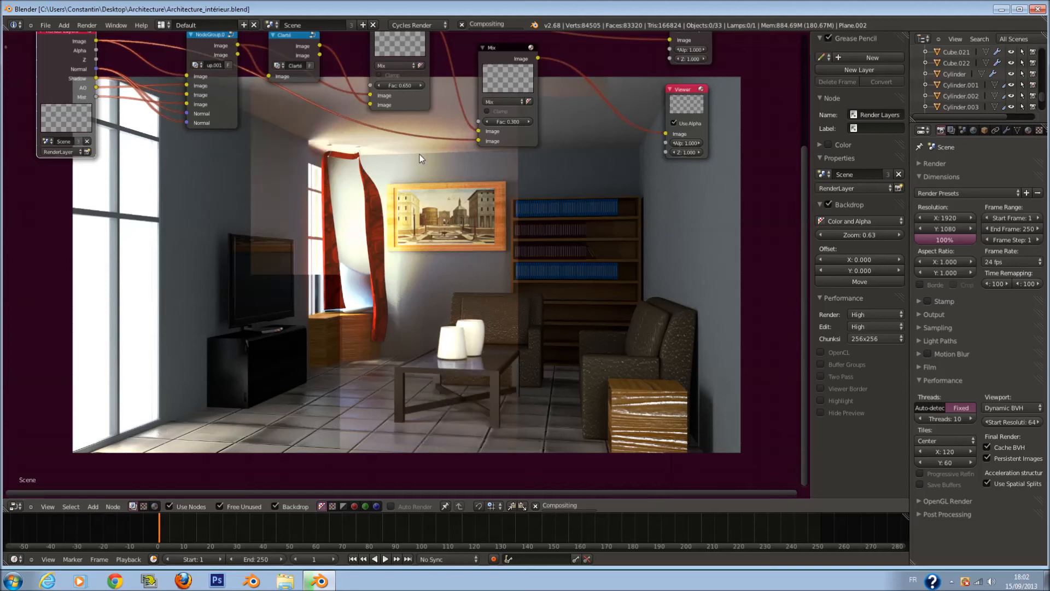
scroll(415, 164, "up", 3)
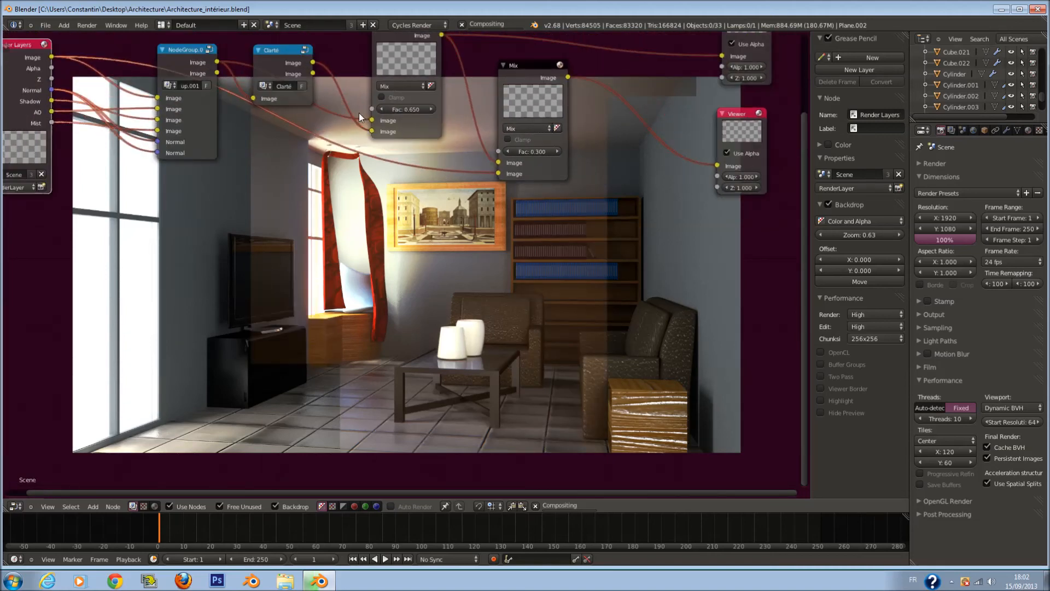
scroll(450, 246, "up", 1)
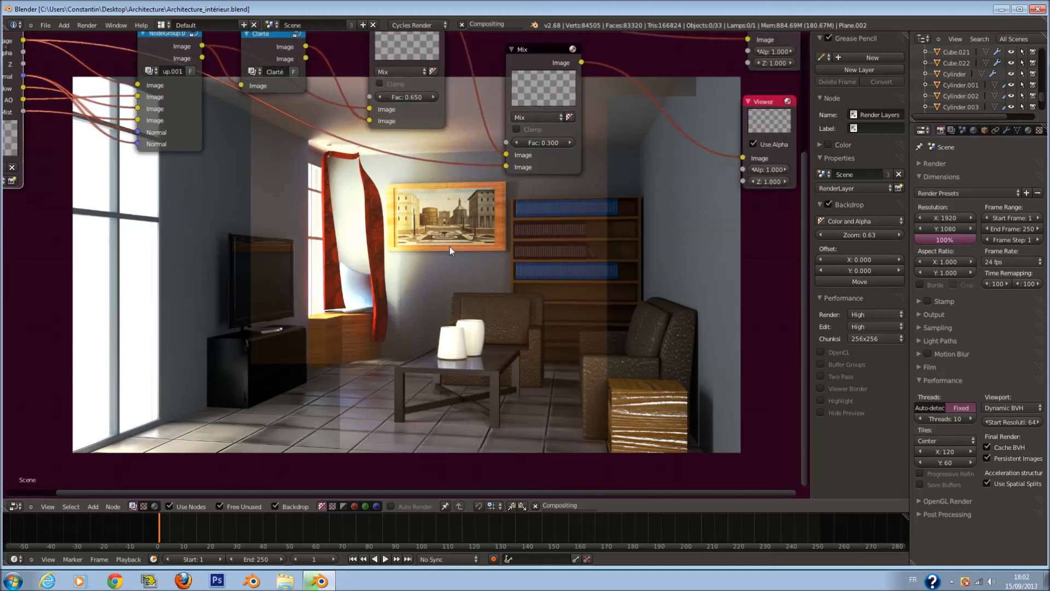
left_click(189, 70)
key("Tab")
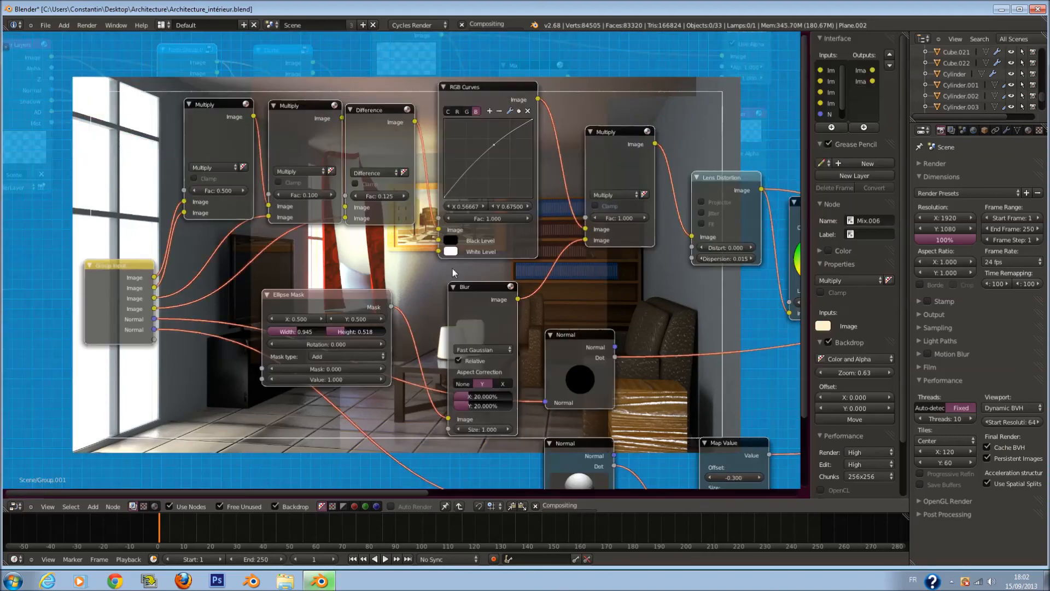
scroll(383, 273, "up", 1)
scroll(426, 278, "down", 4)
middle_click_drag(678, 282, 452, 259)
scroll(453, 258, "up", 1)
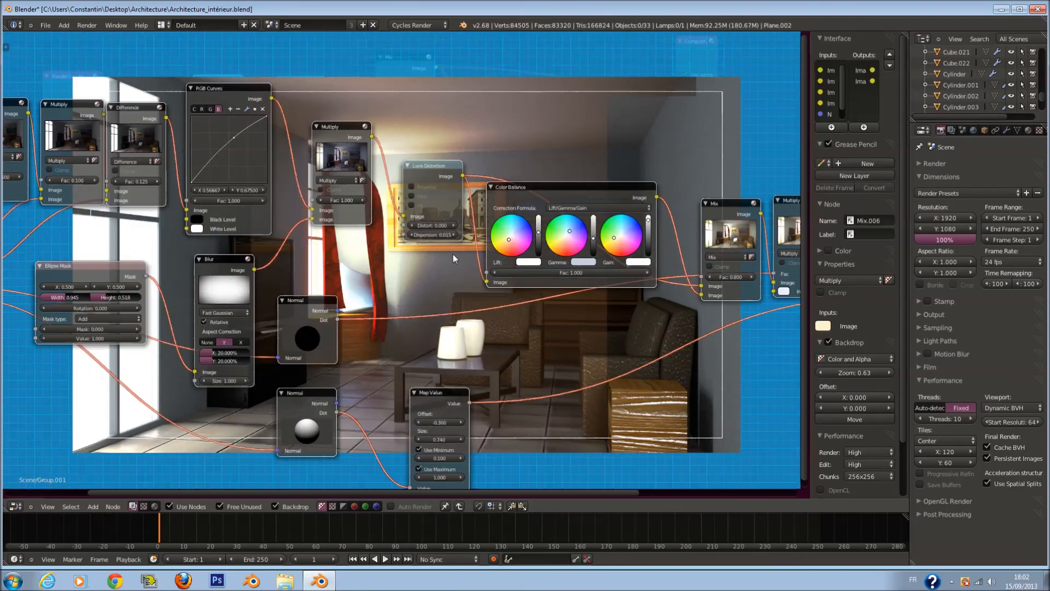
scroll(453, 254, "up", 5)
middle_click_drag(703, 250, 550, 248)
scroll(601, 227, "up", 5)
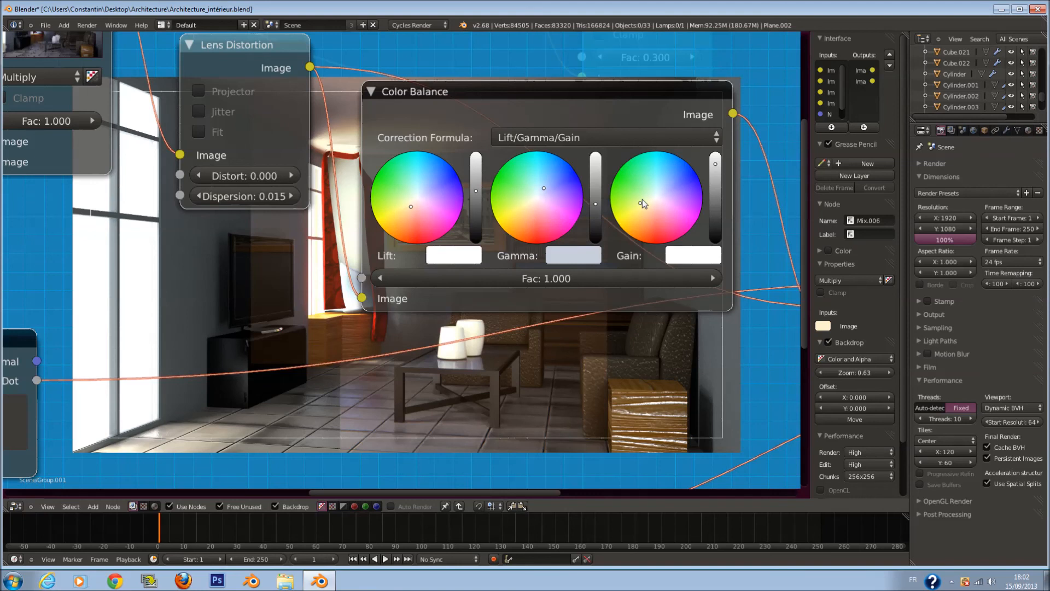
- Shift the Color Balance node's Lift, Gamma and Gain colours closer to neutral and return to the main node tree
key("BackSpace")
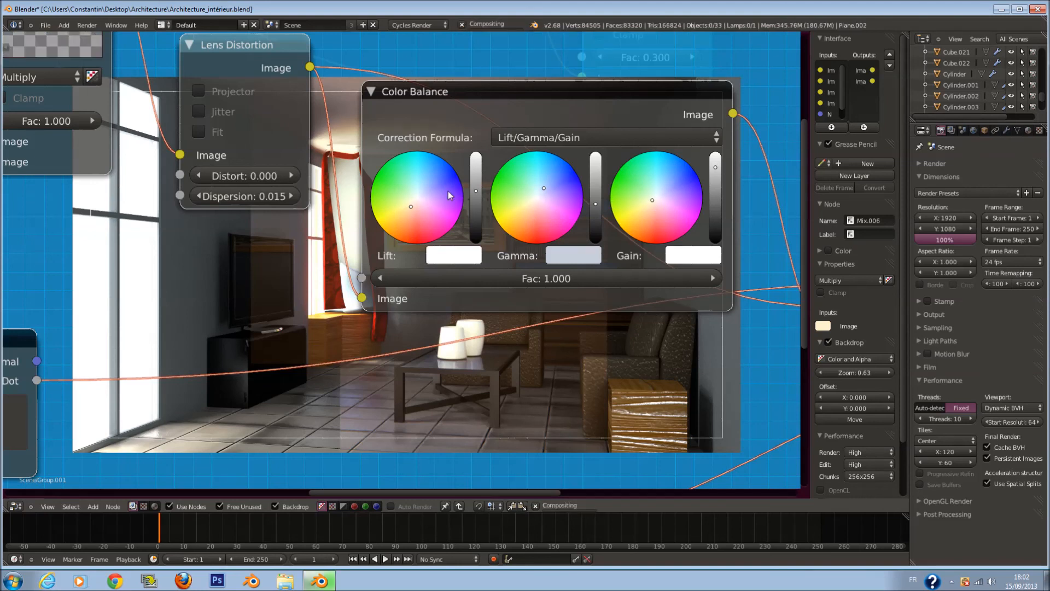
key("BackSpace")
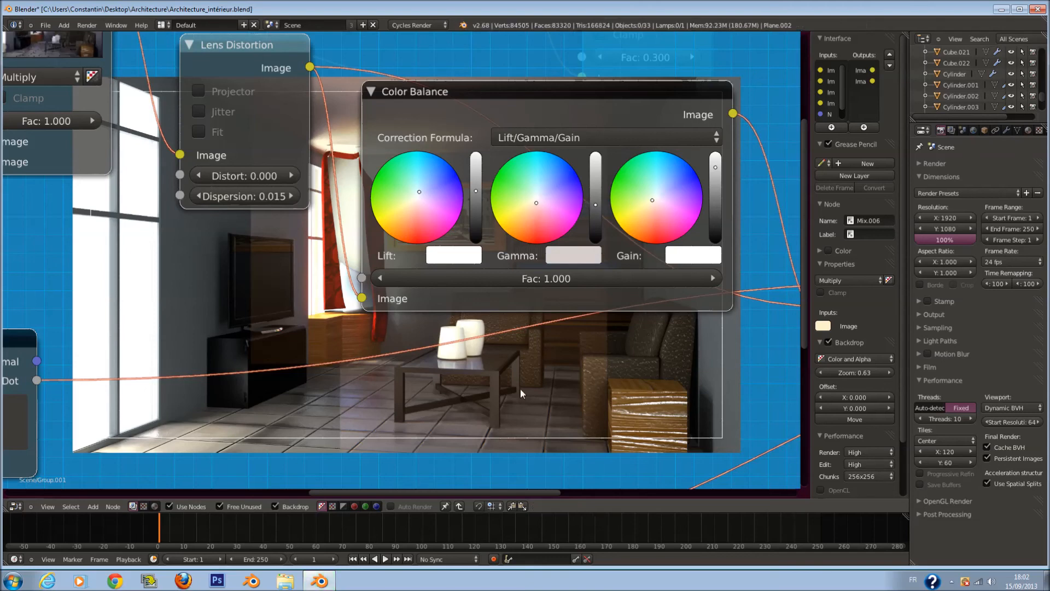
key("Tab")
key("Home")
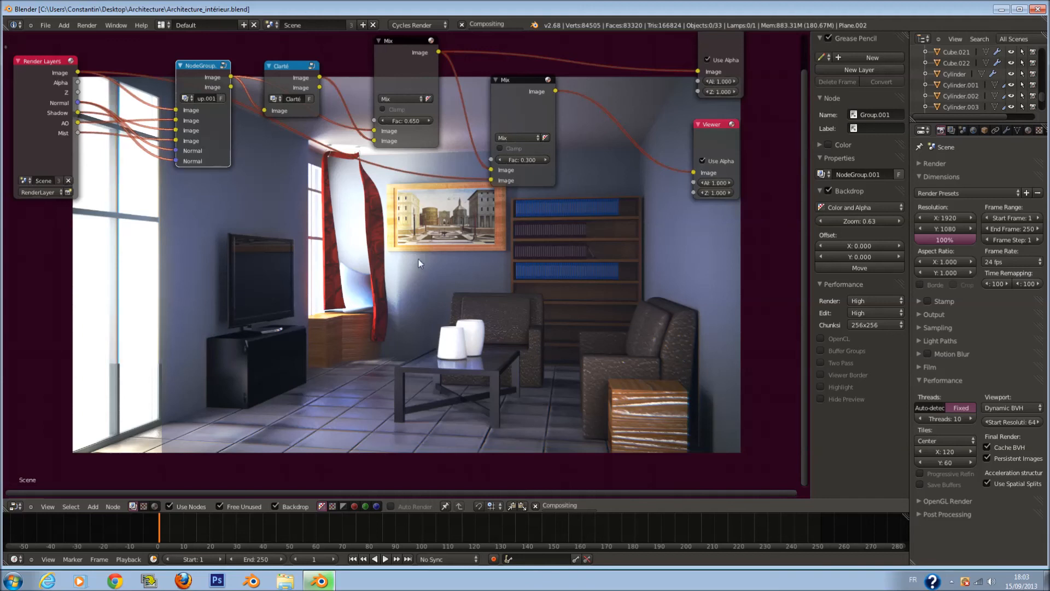
- Examine the recoloured interior image, including the window light, curtains, floor tiles and furniture, and save the file
middle_click_drag(377, 251, 339, 140)
scroll(79, 229, "down", 2)
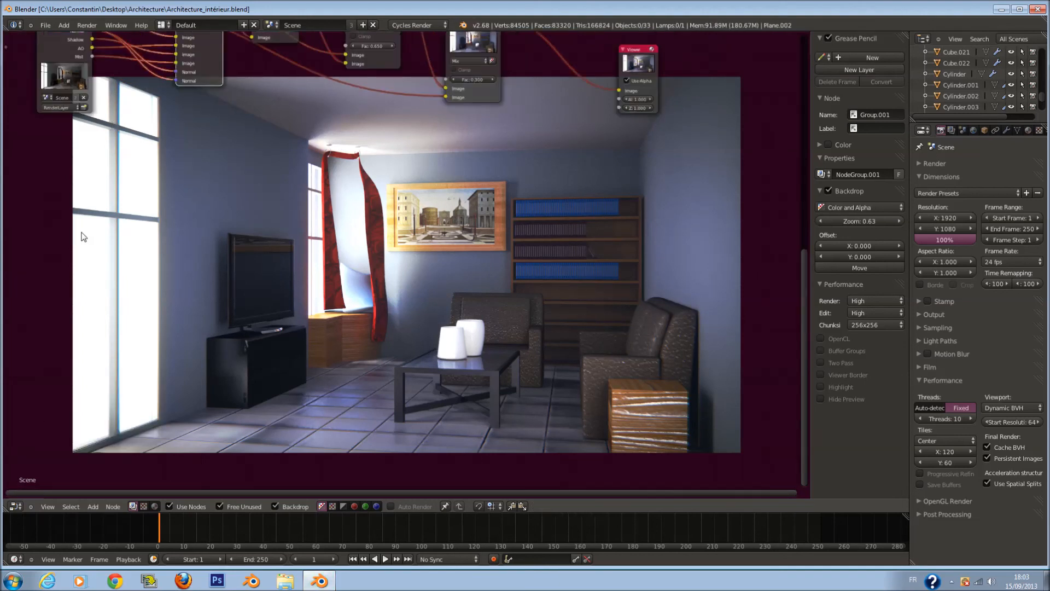
middle_click_drag(166, 206, 194, 261)
middle_click_drag(131, 162, 115, 135)
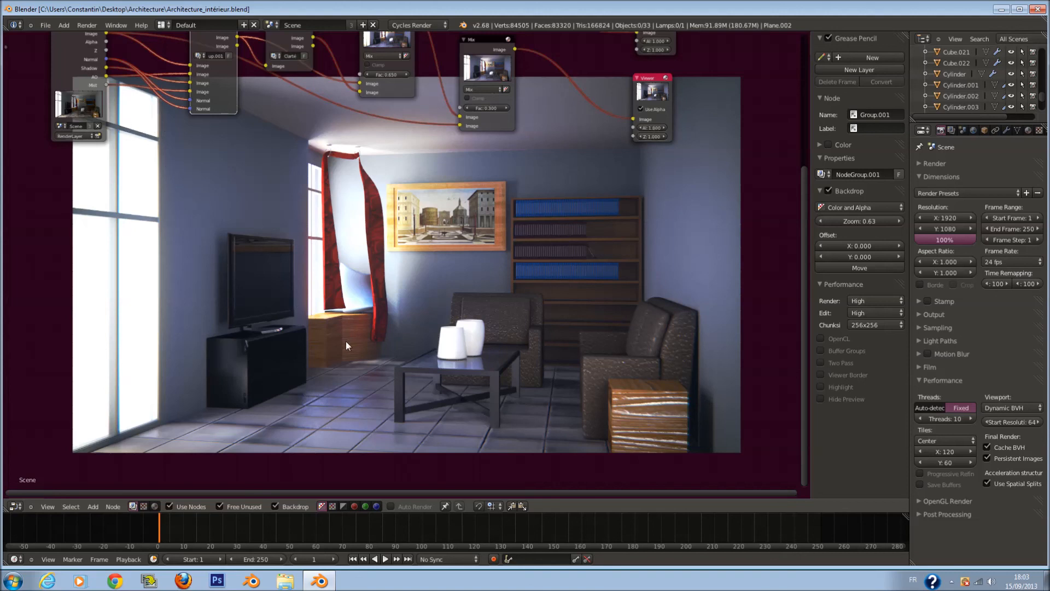
scroll(232, 415, "down", 1)
middle_click_drag(247, 313, 225, 376)
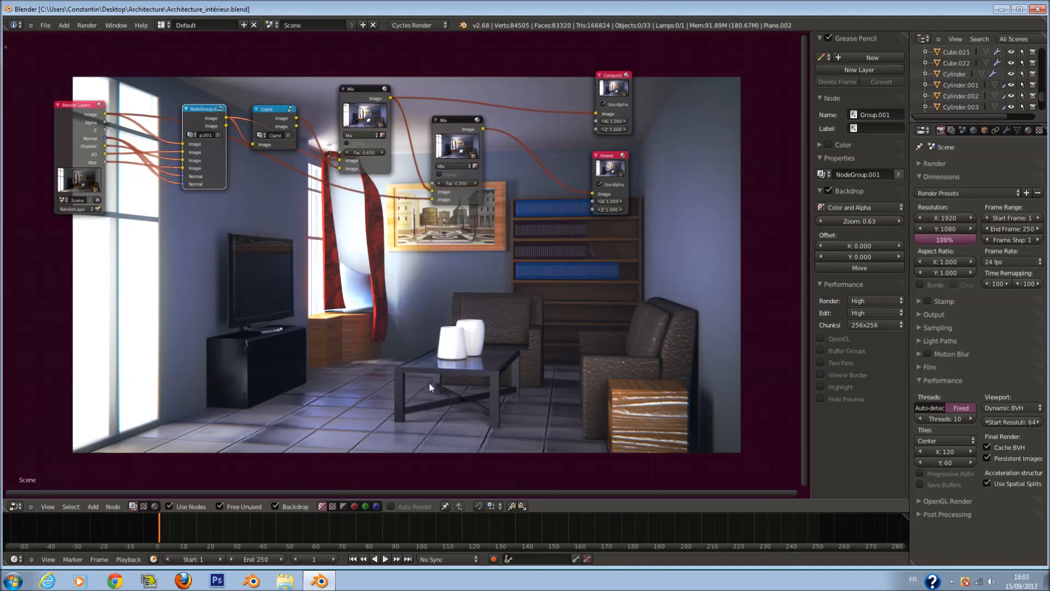
scroll(465, 394, "up", 1)
middle_click_drag(465, 394, 496, 294)
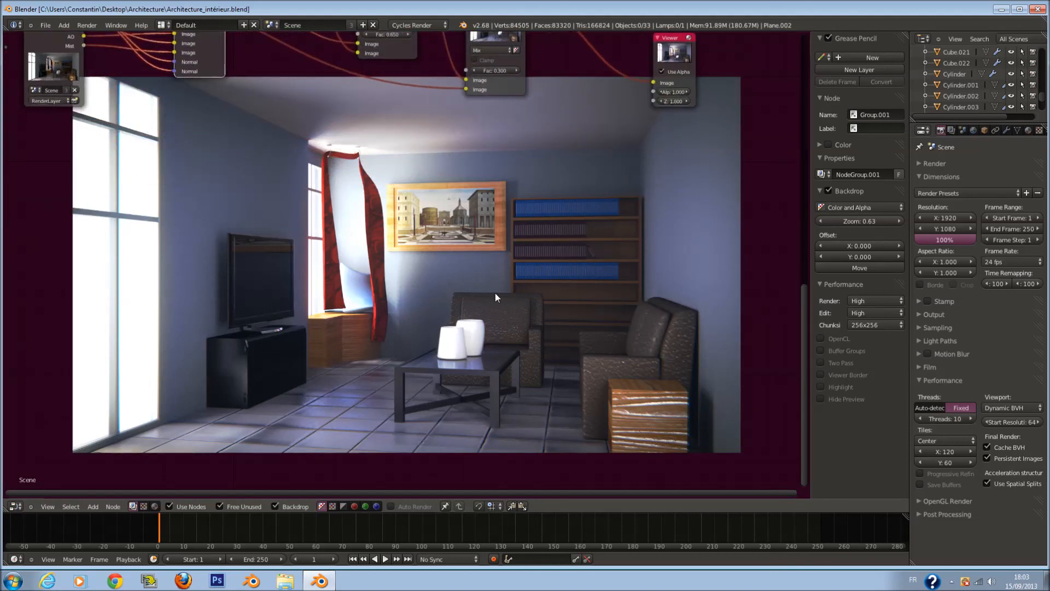
scroll(413, 269, "down", 1)
scroll(350, 230, "down", 1)
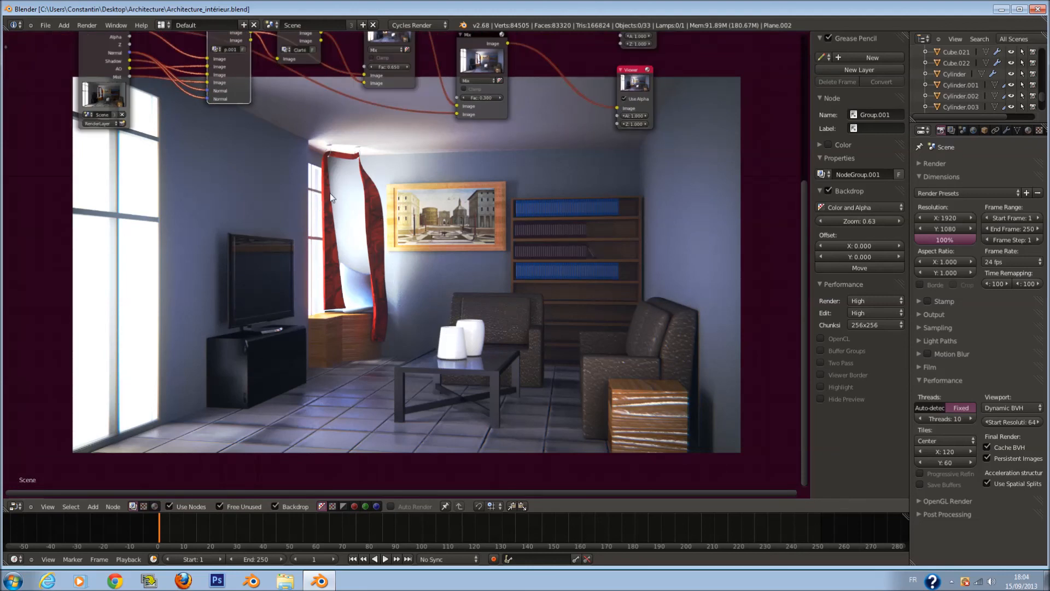
middle_click_drag(487, 185, 491, 247)
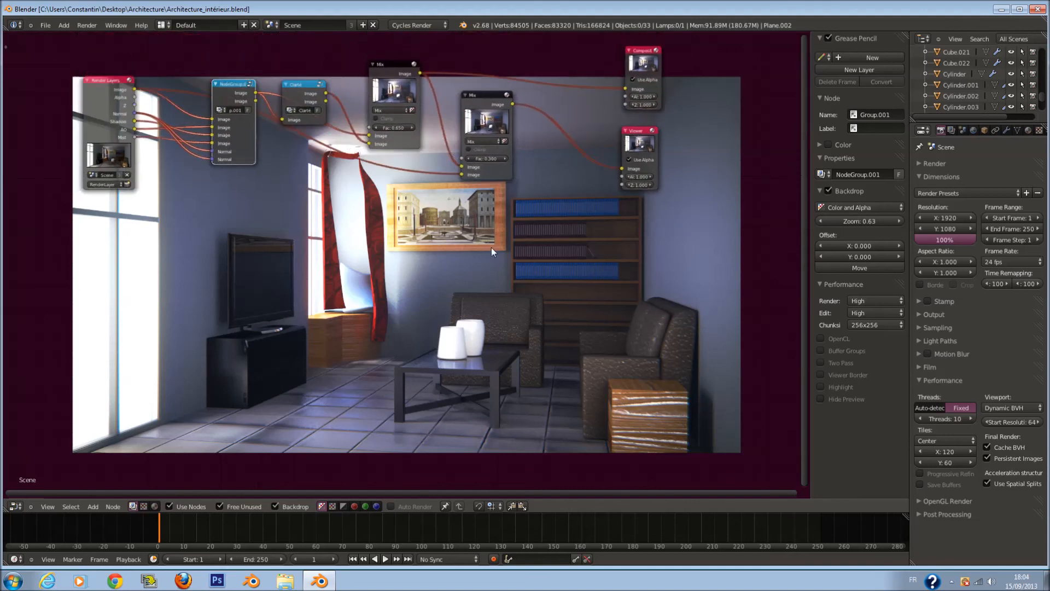
key("ctrl+s")
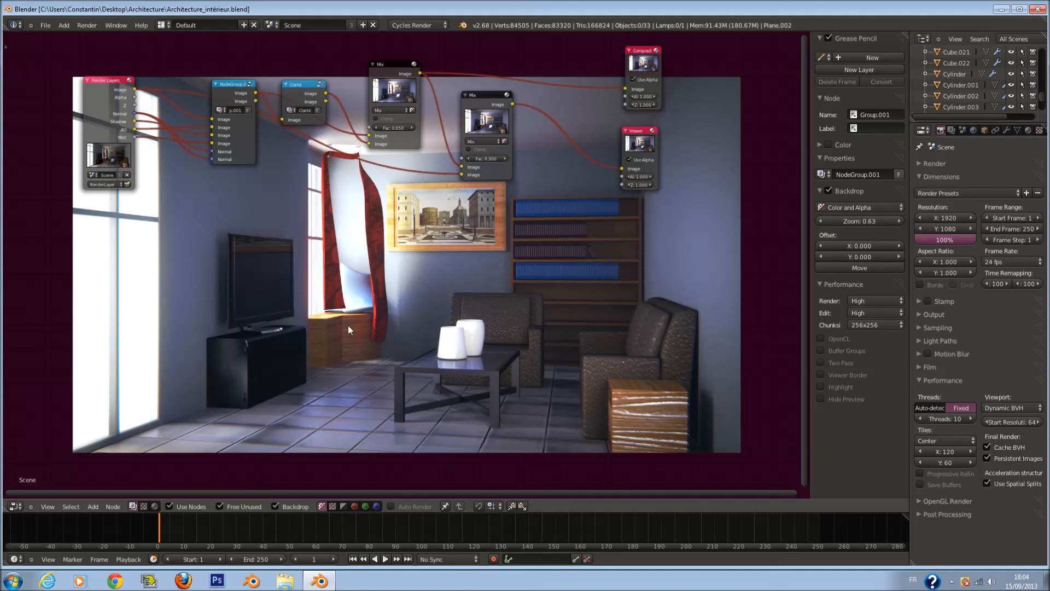
scroll(342, 295, "down", 1)
scroll(342, 294, "up", 2)
scroll(342, 293, "down", 1)
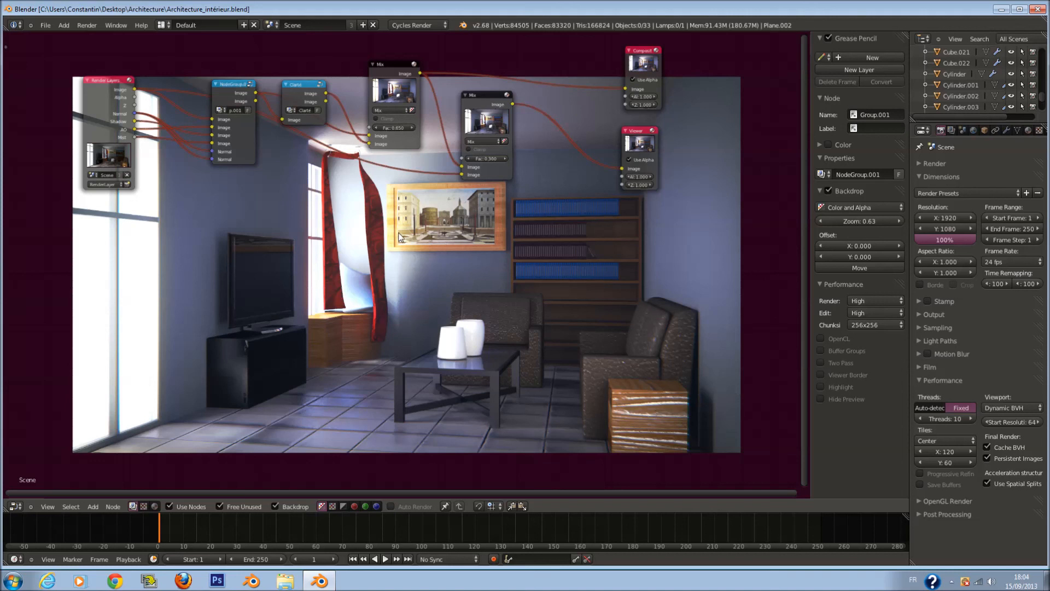
scroll(269, 388, "up", 1)
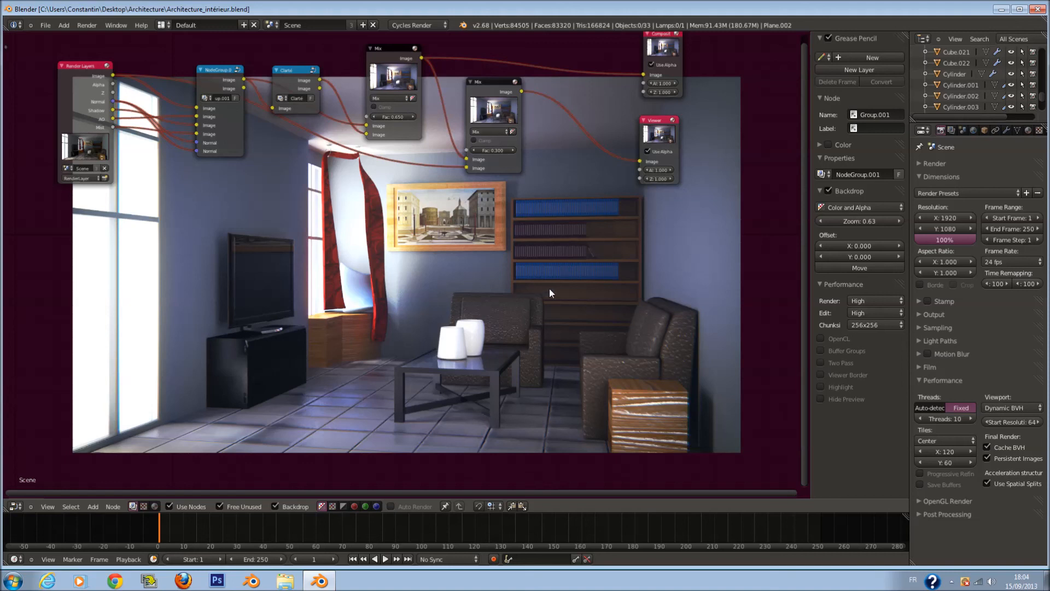
scroll(550, 339, "down", 1)
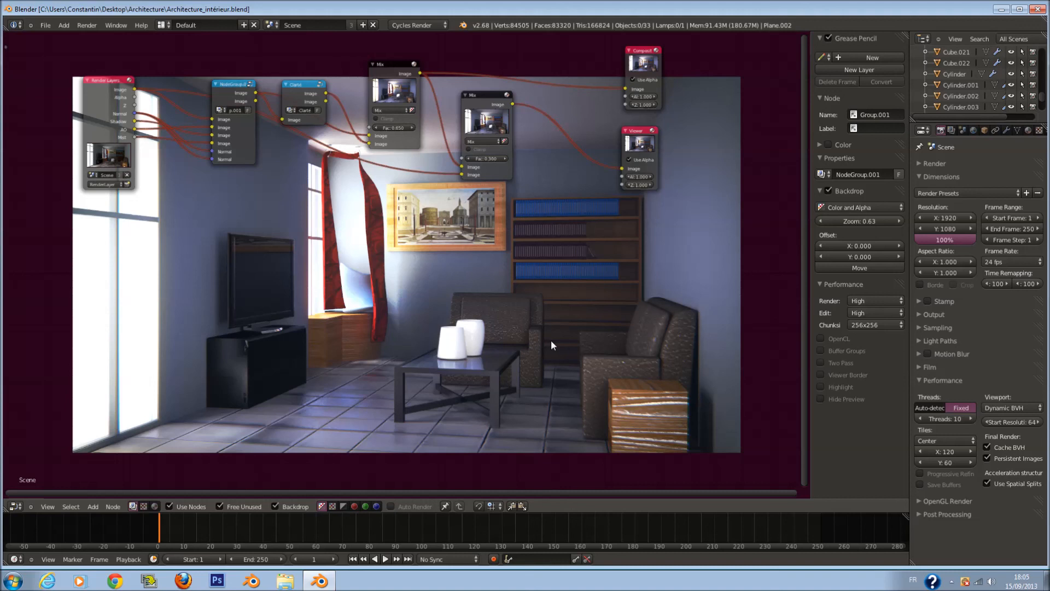
middle_click_drag(551, 340, 462, 322)
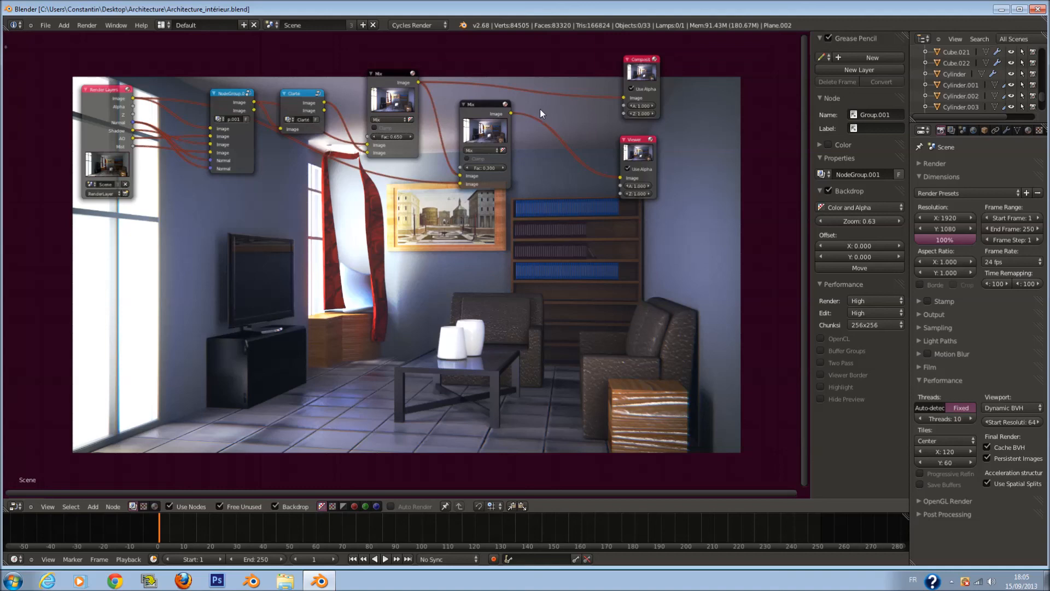
scroll(554, 238, "up", 1)
middle_click_drag(553, 238, 554, 200)
scroll(552, 191, "down", 1)
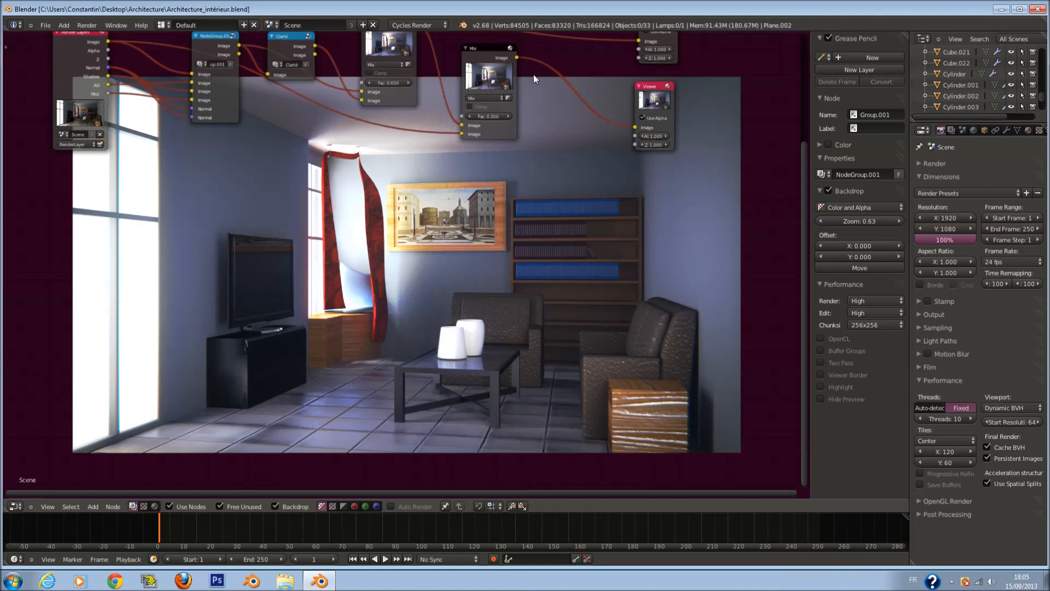
middle_click_drag(533, 75, 525, 123)
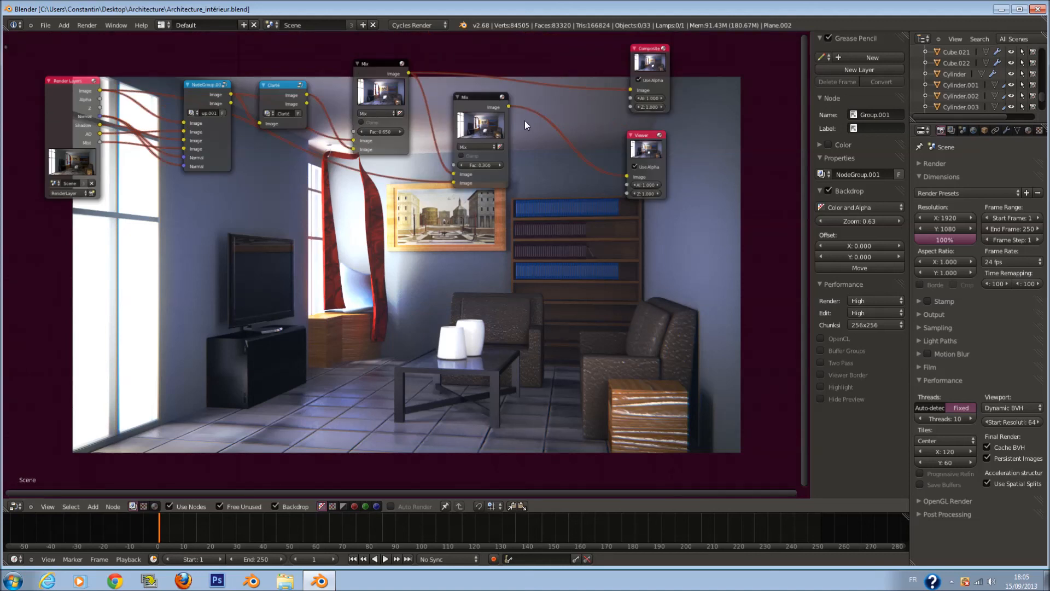
scroll(524, 121, "down", 1)
scroll(524, 129, "up", 1)
middle_click_drag(337, 354, 342, 315)
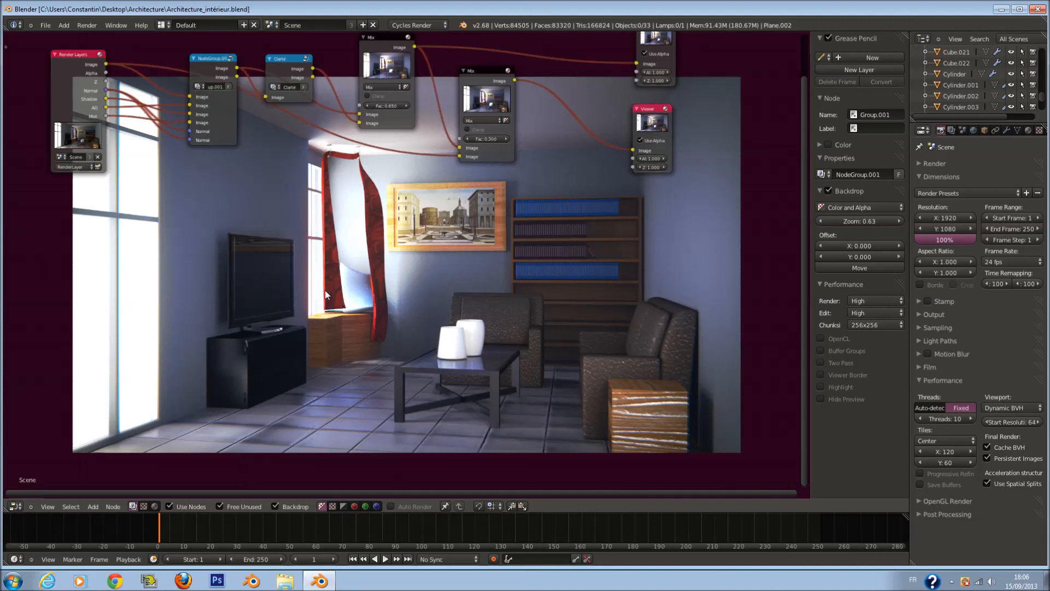
middle_click_drag(350, 301, 369, 317)
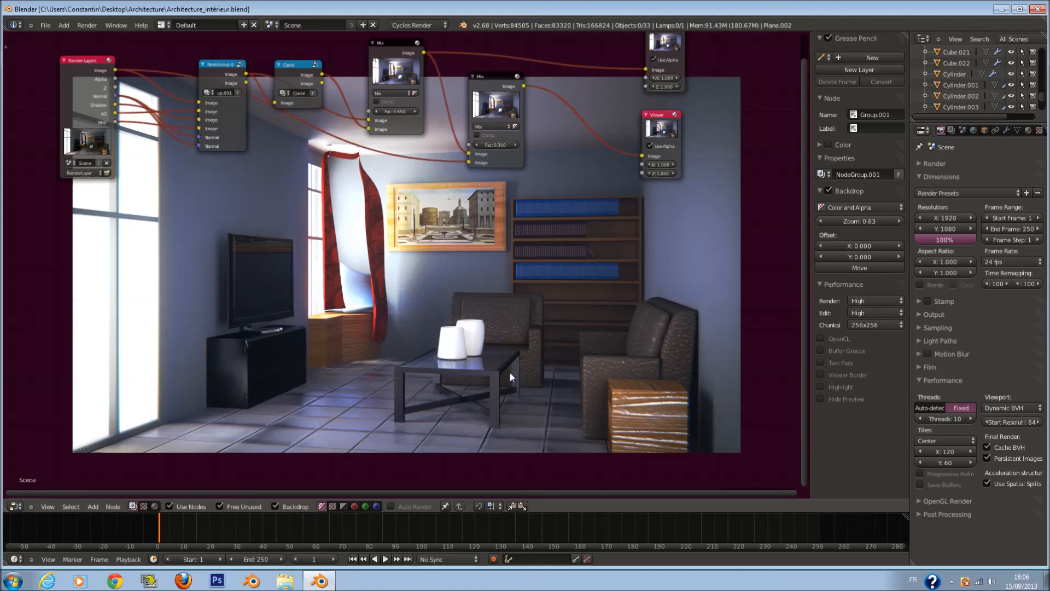
- Clear the selection in the main node tree and save the blend file
scroll(484, 368, "down", 1)
key("a")
key("a")
key("a")
scroll(496, 298, "up", 1)
scroll(495, 298, "down", 1)
key("a")
key("ctrl+s")
left_click(495, 296)
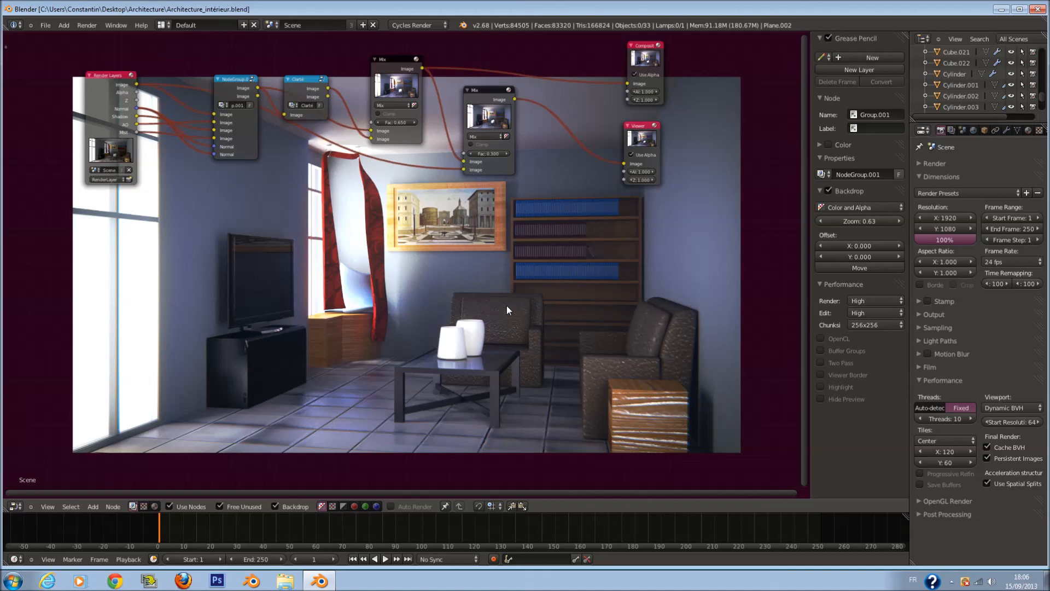
key("a")
key("a")
scroll(519, 285, "down", 2)
key("ctrl+s")
left_click(519, 286)
scroll(541, 228, "up", 2)
middle_click_drag(569, 150, 596, 261)
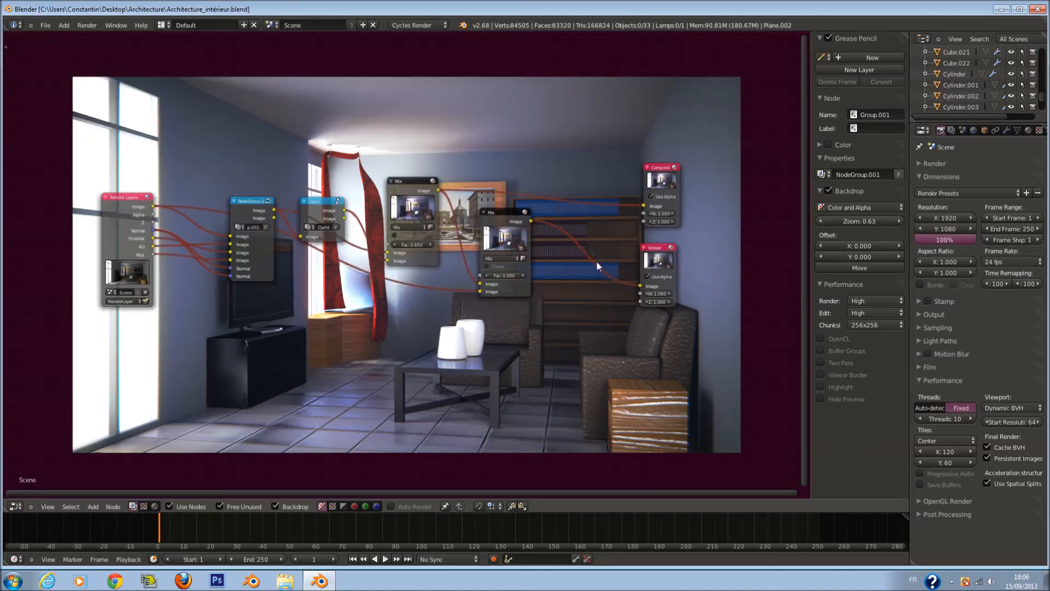